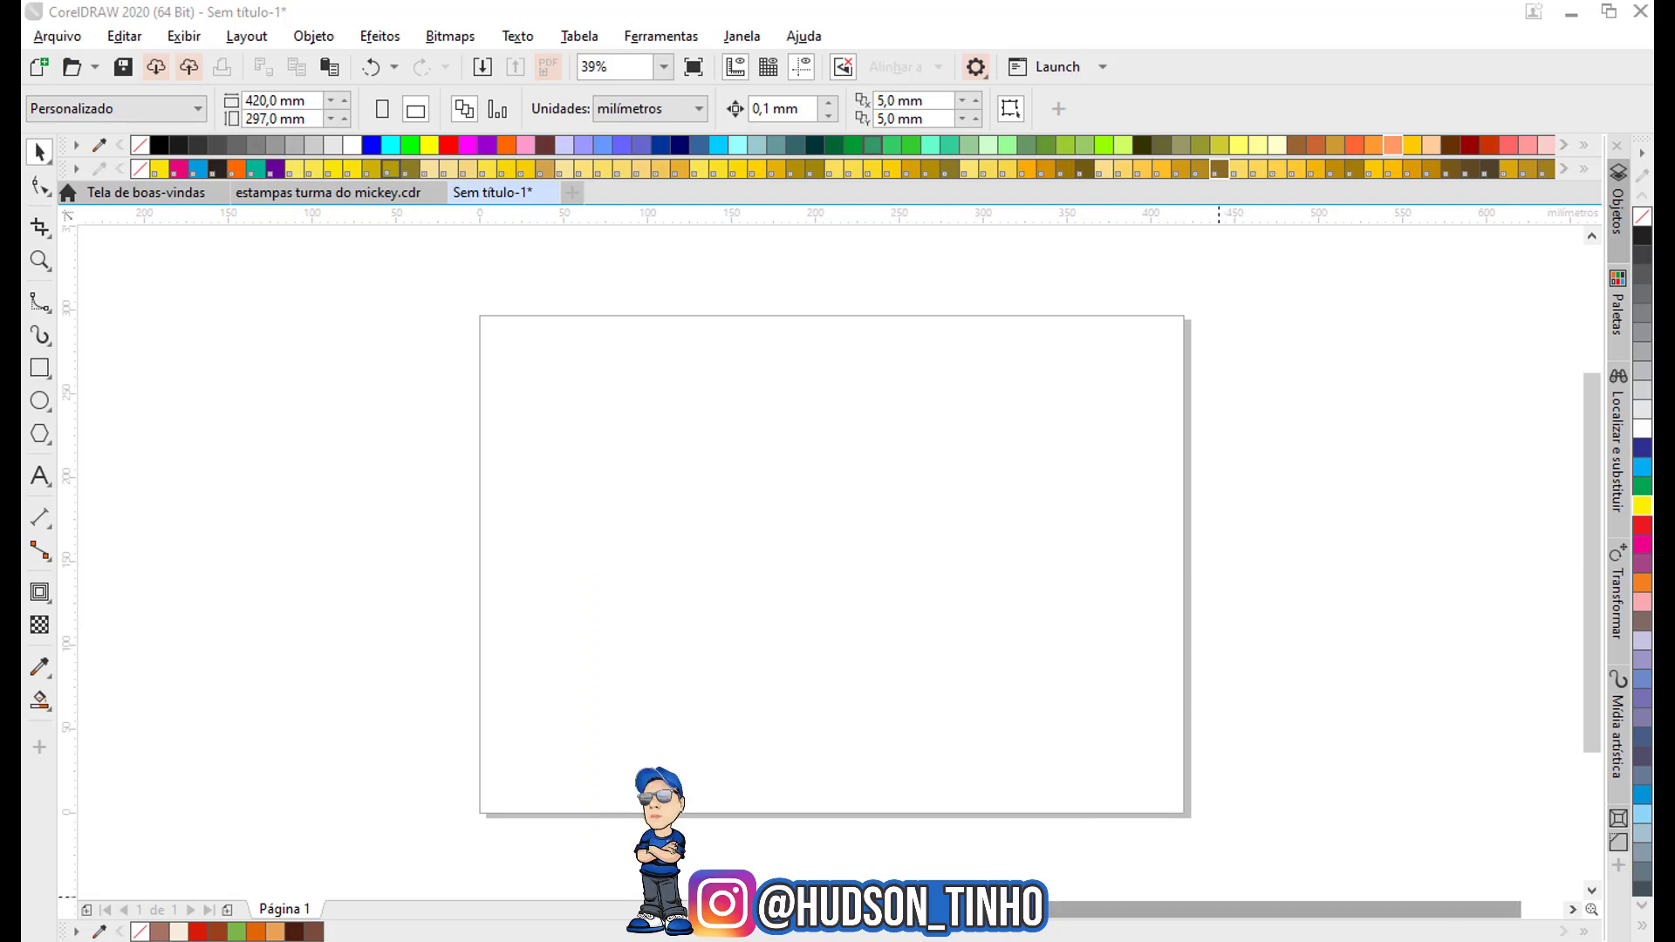
# Create a new symmetry on the page with 4 mirror lines.
pyautogui.rightClick(937, 369)
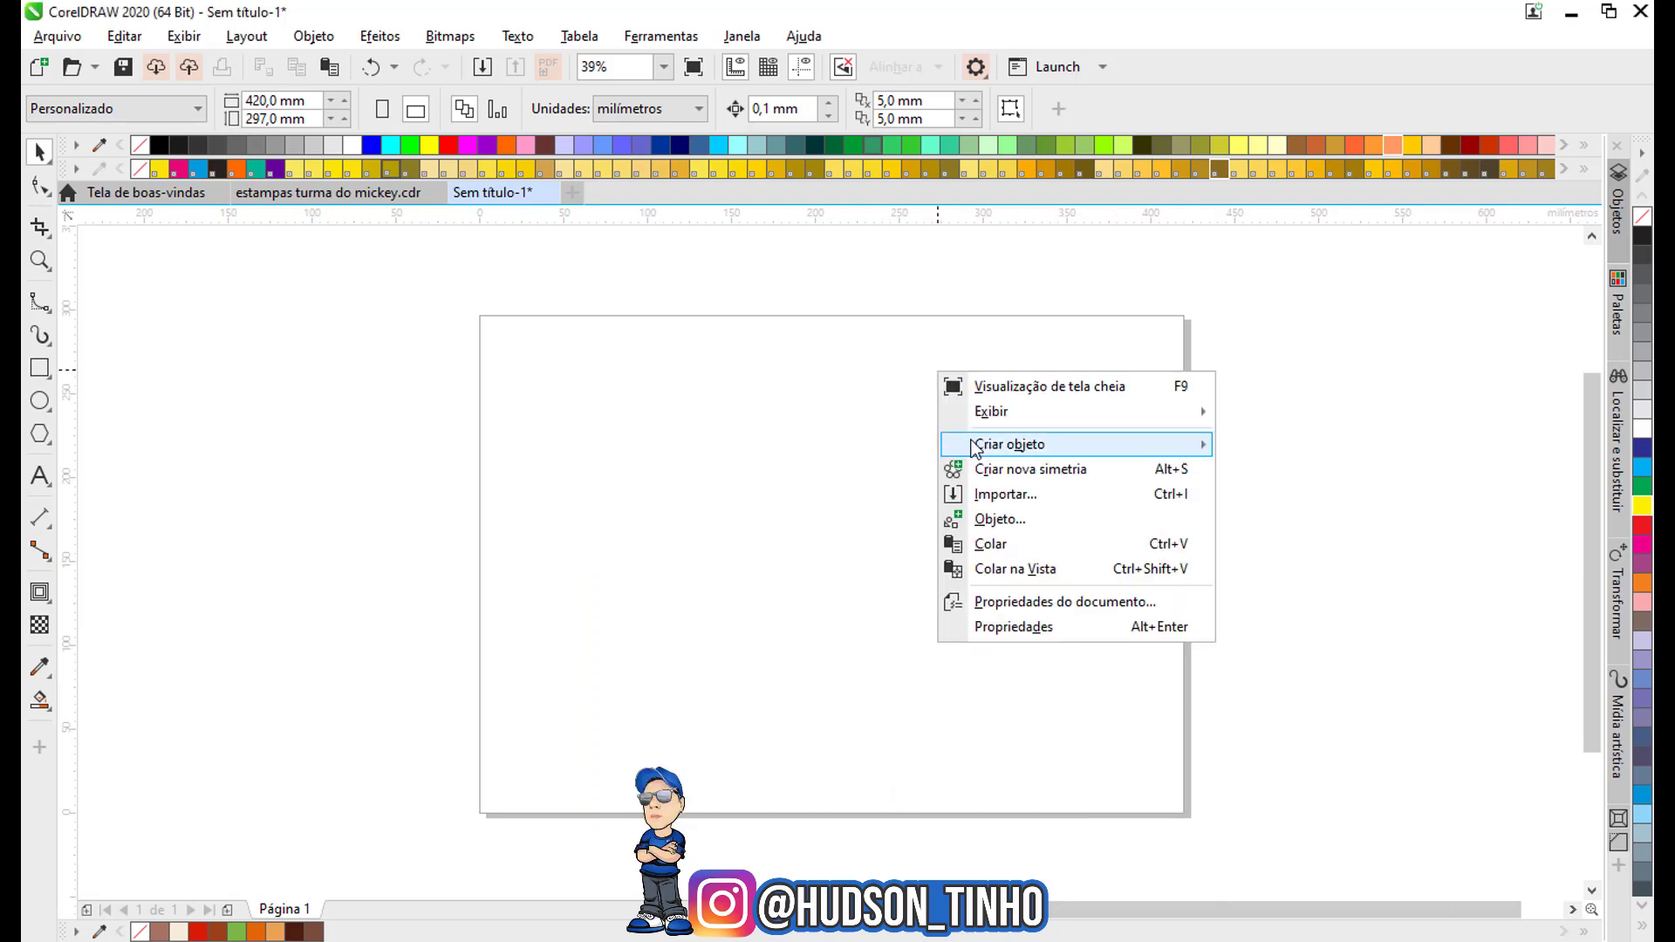
pyautogui.click(1117, 470)
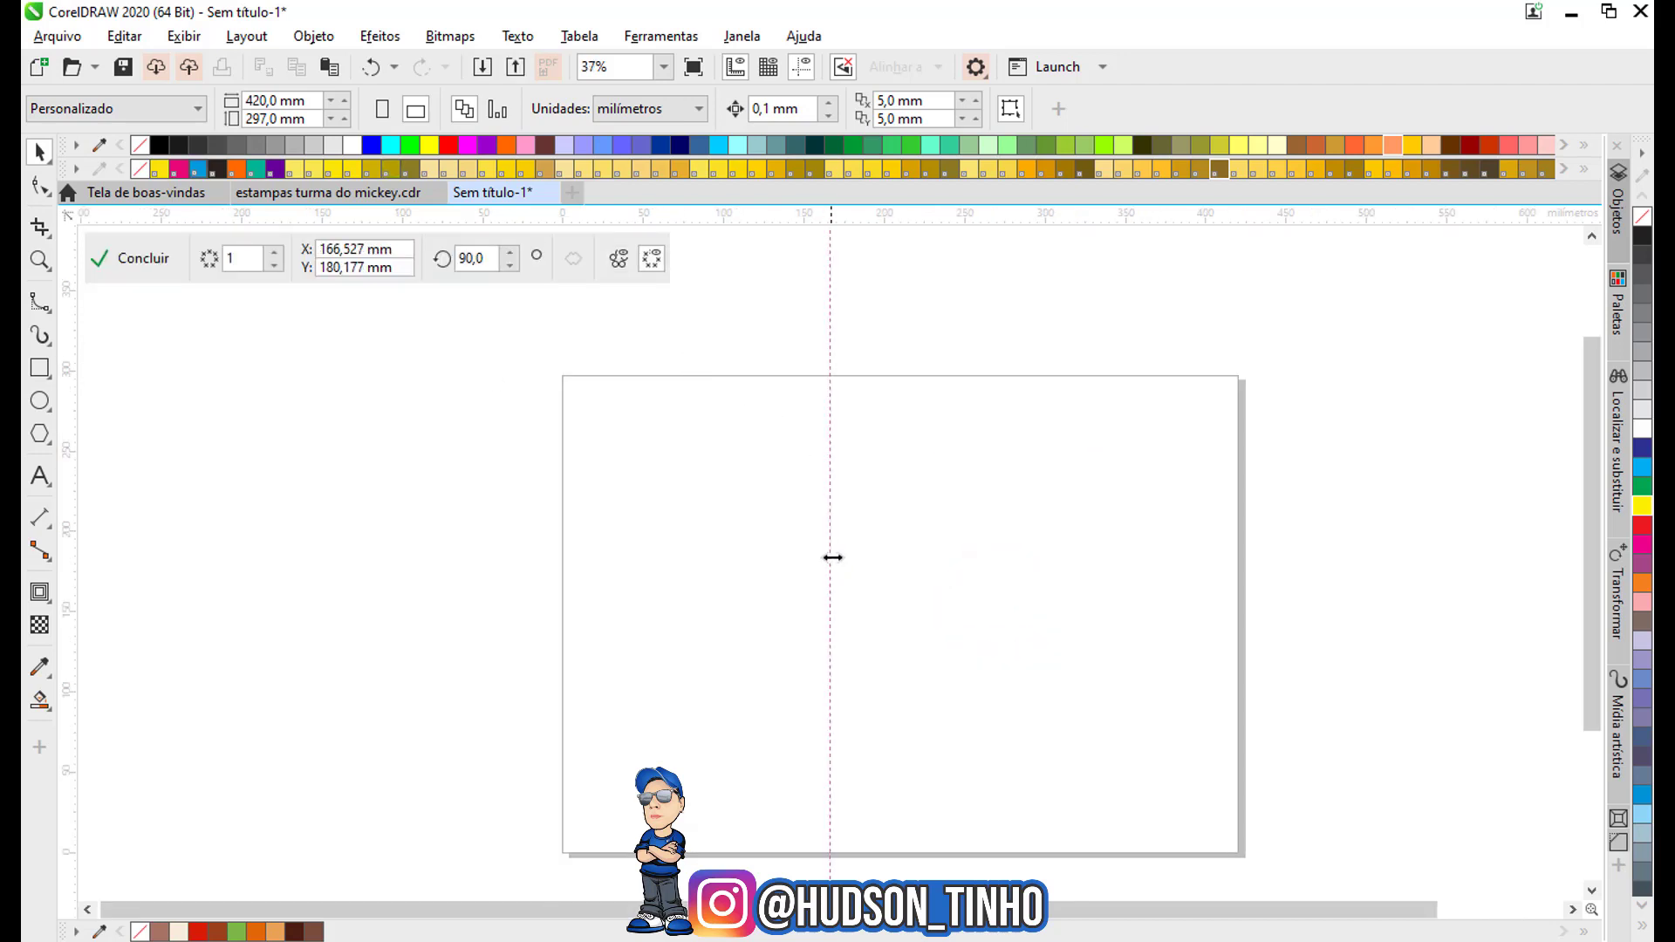
pyautogui.click(275, 253)
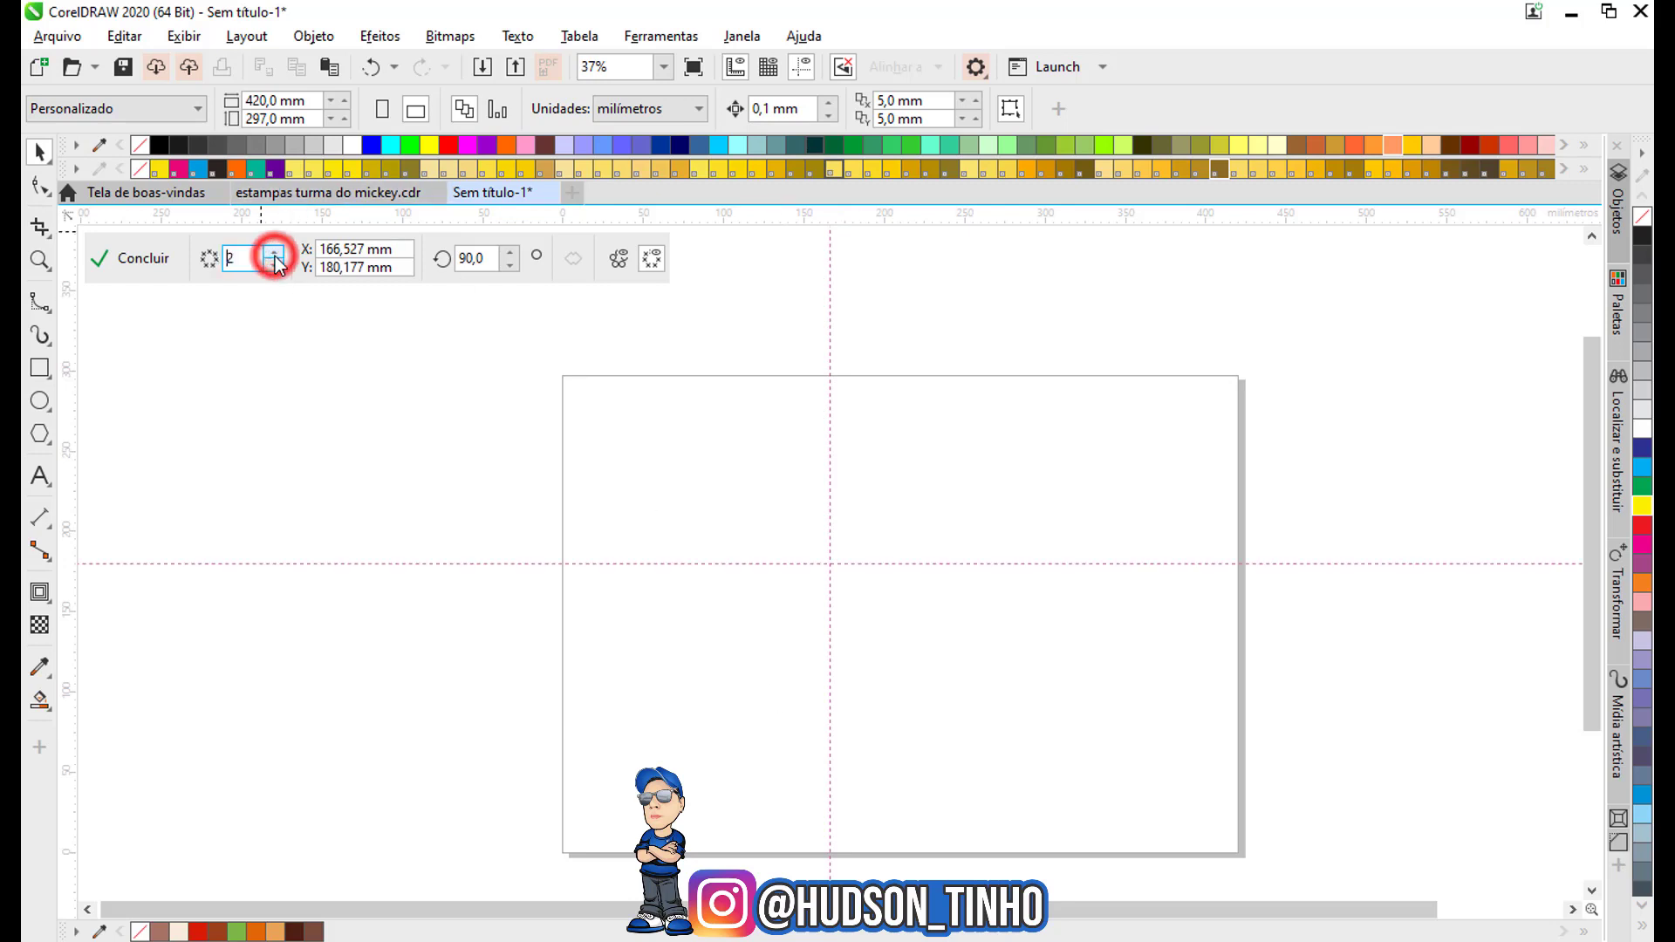
pyautogui.click(275, 253)
pyautogui.click(275, 253)
# Activate the Pen tool and enable snapping to the guidelines, baseline grid and document grid.
pyautogui.click(31, 305)
pyautogui.click(32, 306)
pyautogui.click(31, 303)
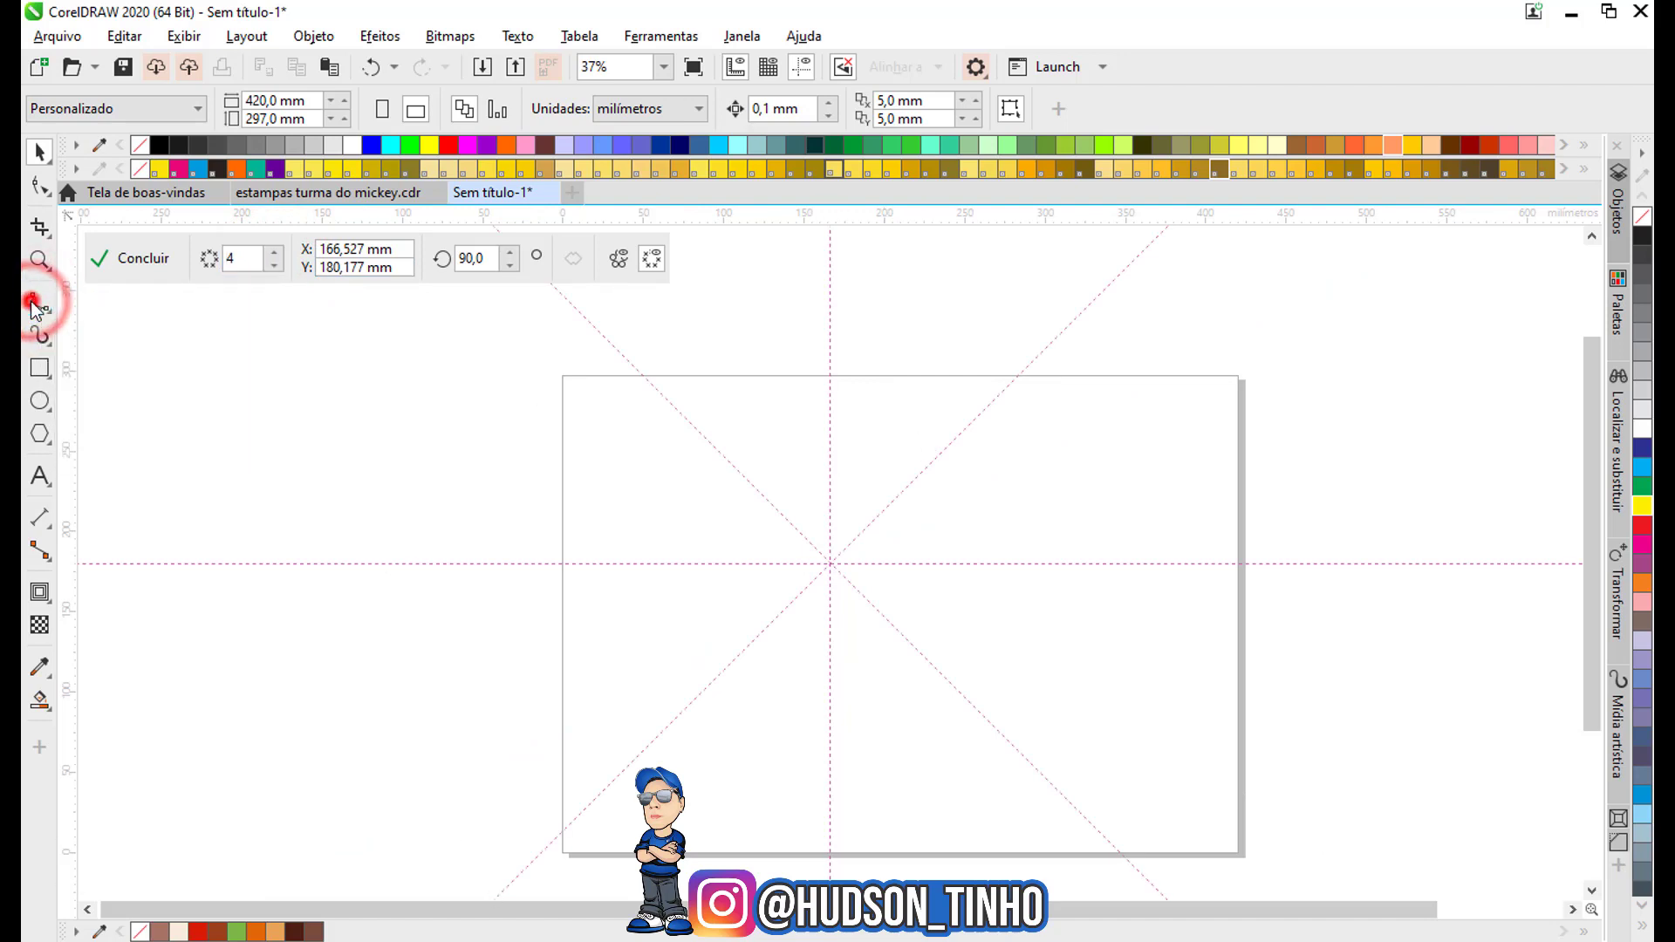
pyautogui.click(31, 305)
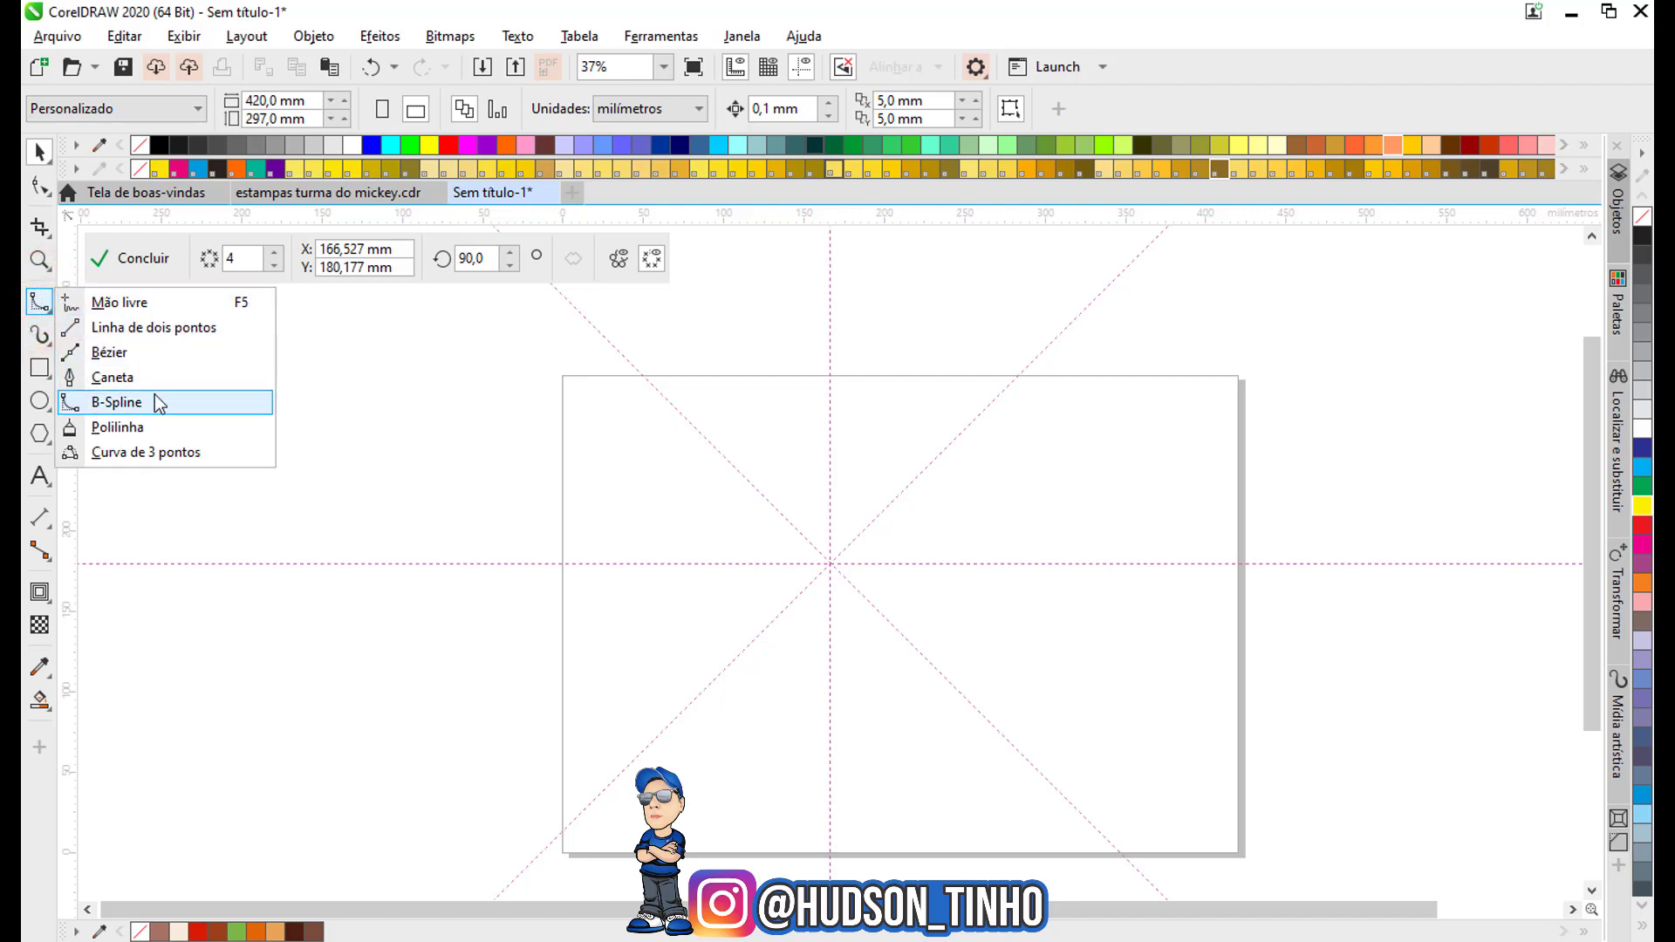
pyautogui.click(114, 377)
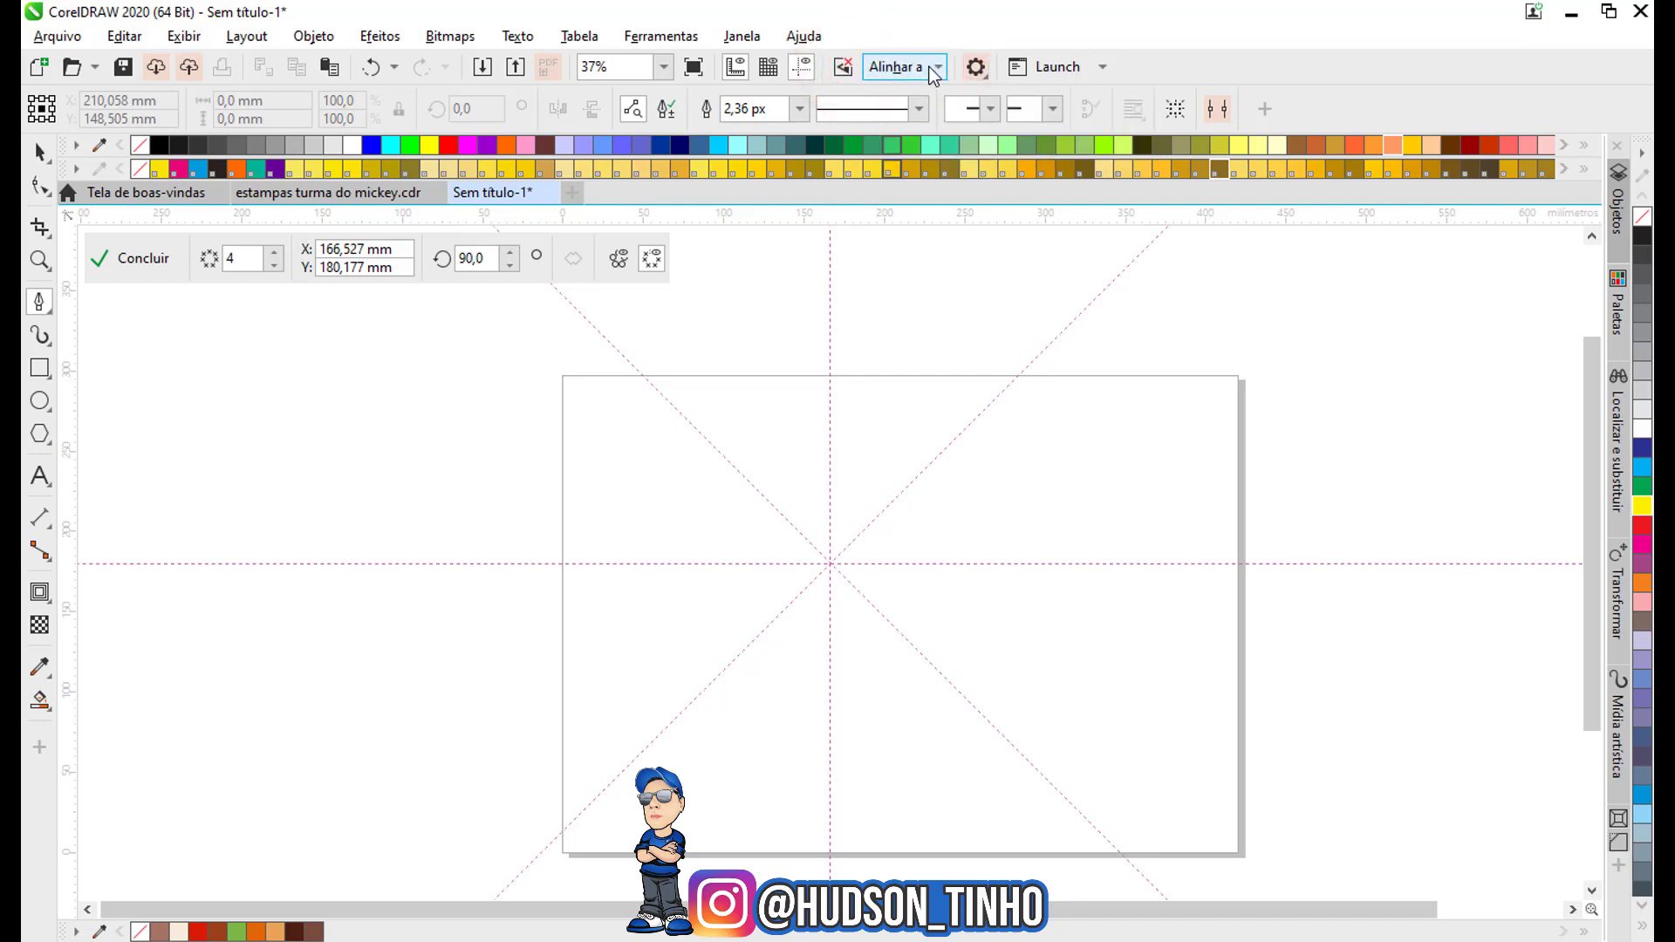
pyautogui.click(939, 70)
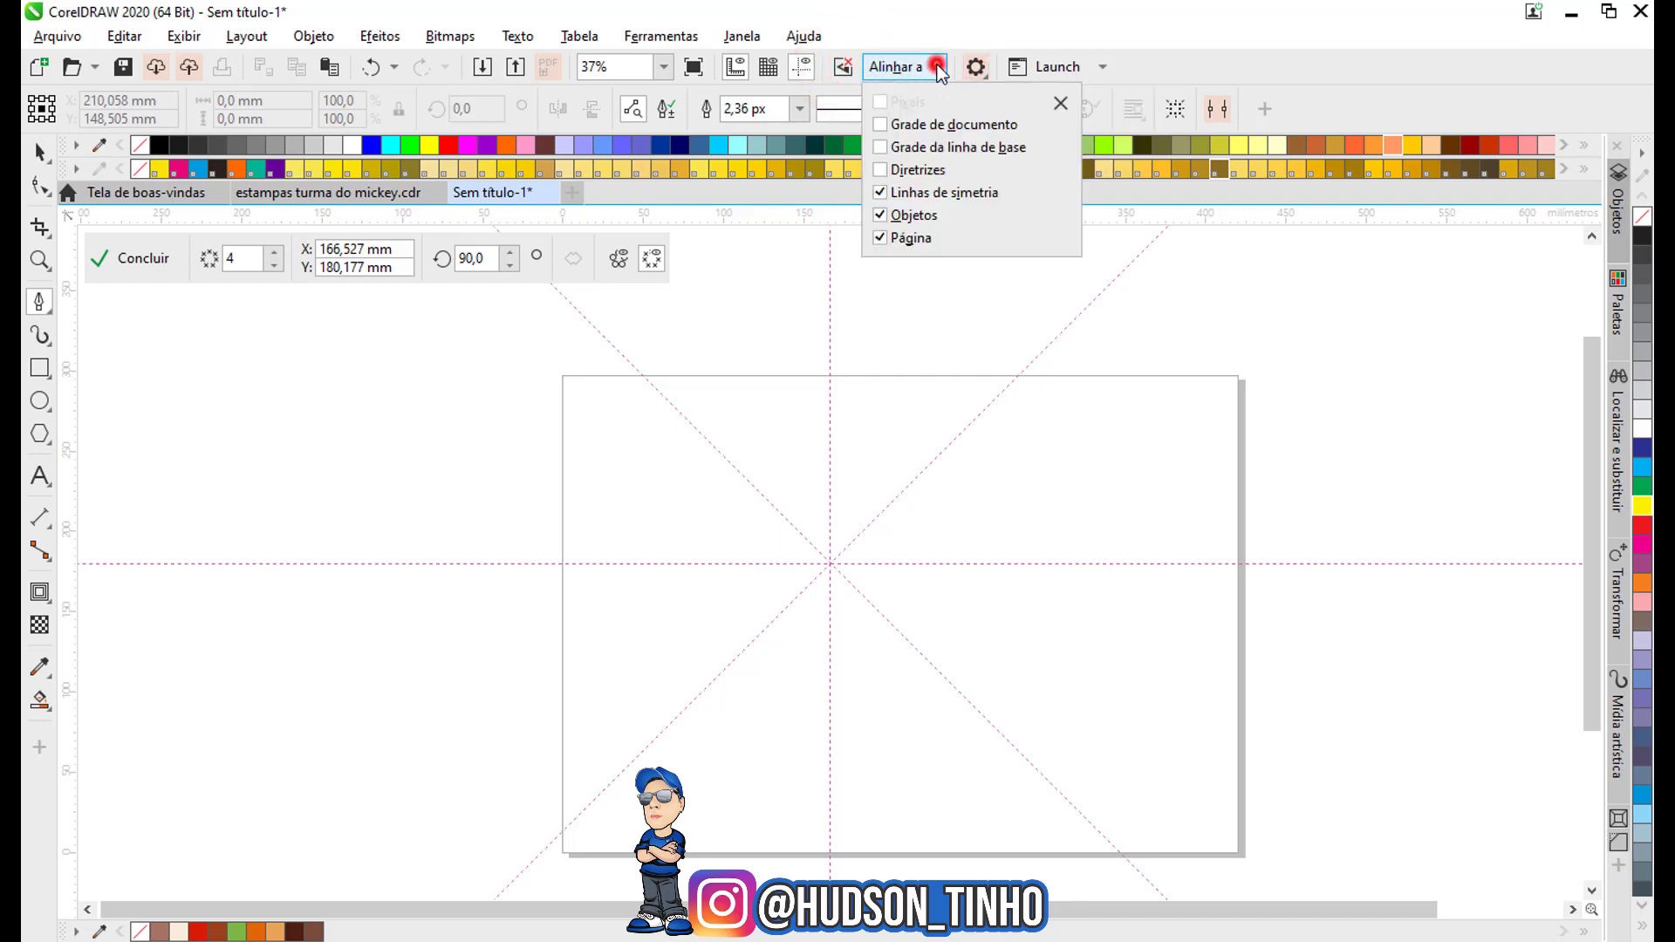
pyautogui.click(881, 168)
pyautogui.click(881, 146)
pyautogui.click(881, 124)
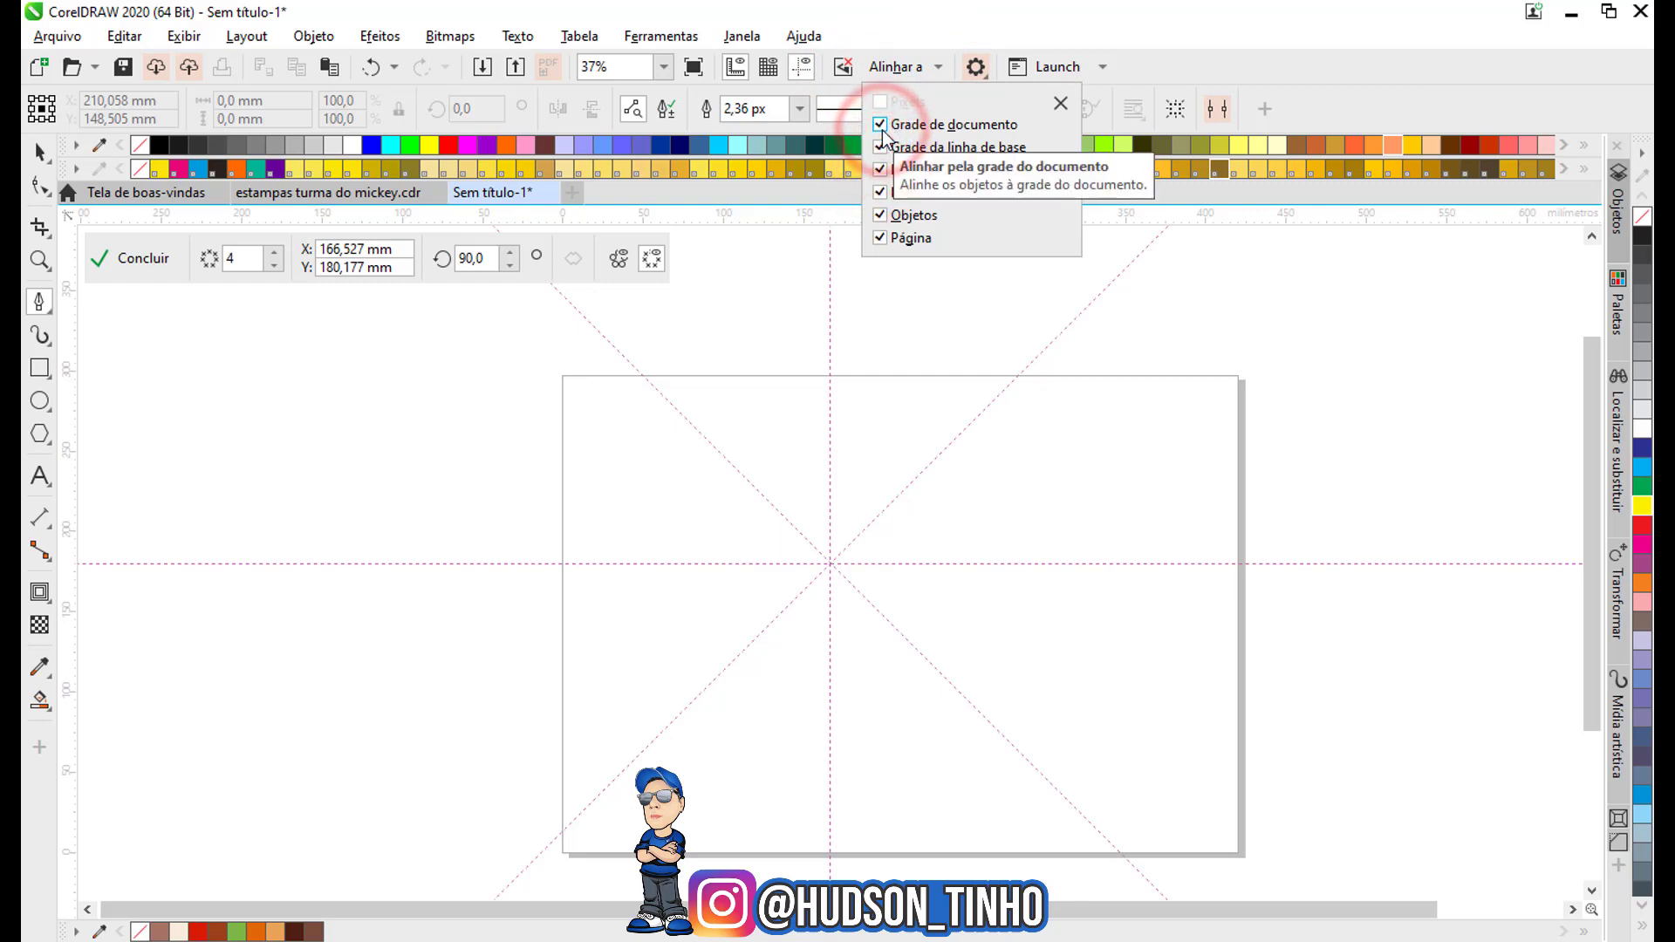
pyautogui.click(1057, 106)
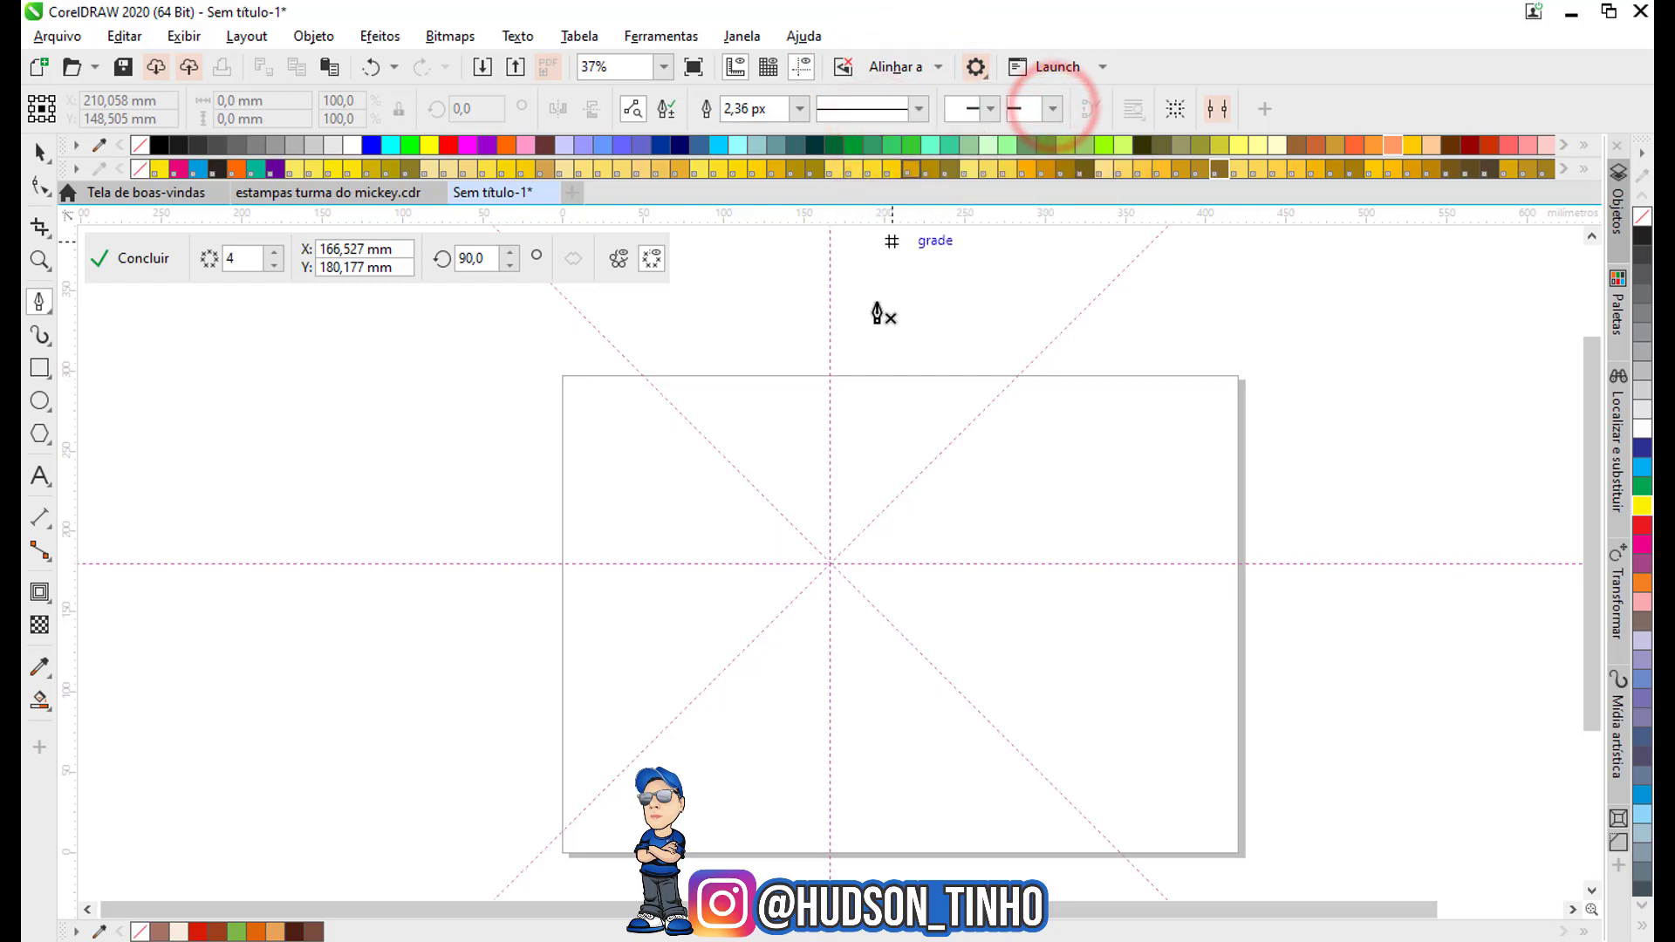
# Draw a closed triangular wedge about 78 mm wide and 117 mm high from the symmetry centre, between the vertical and upper-left diagonal lines.
pyautogui.click(831, 564)
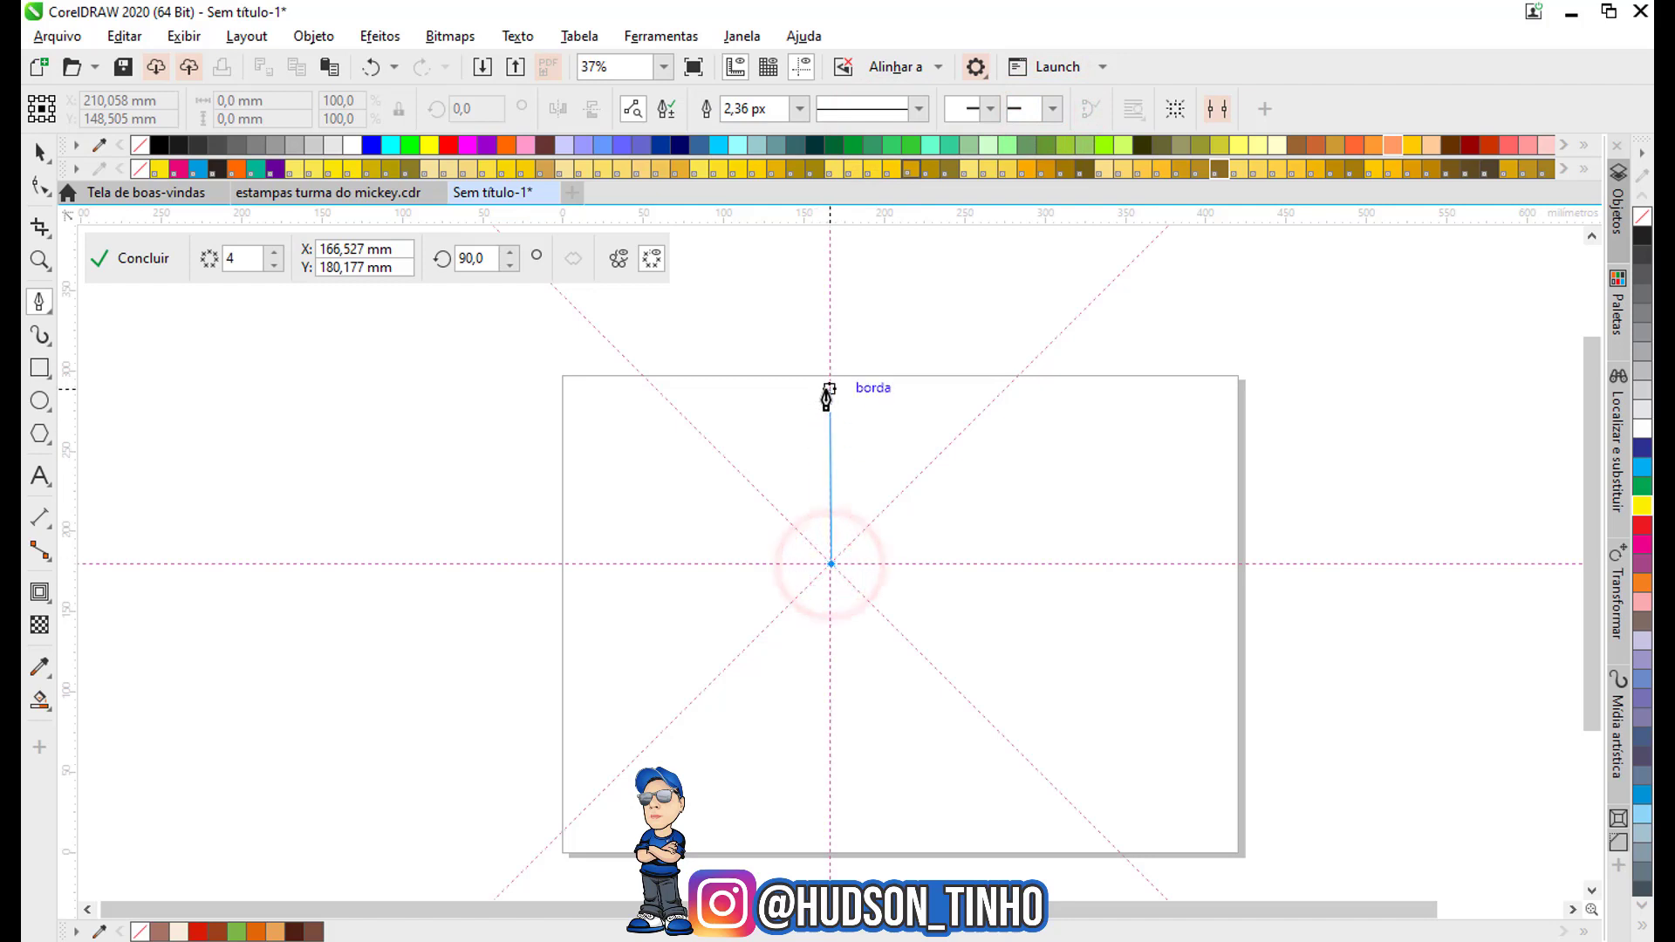
pyautogui.click(830, 377)
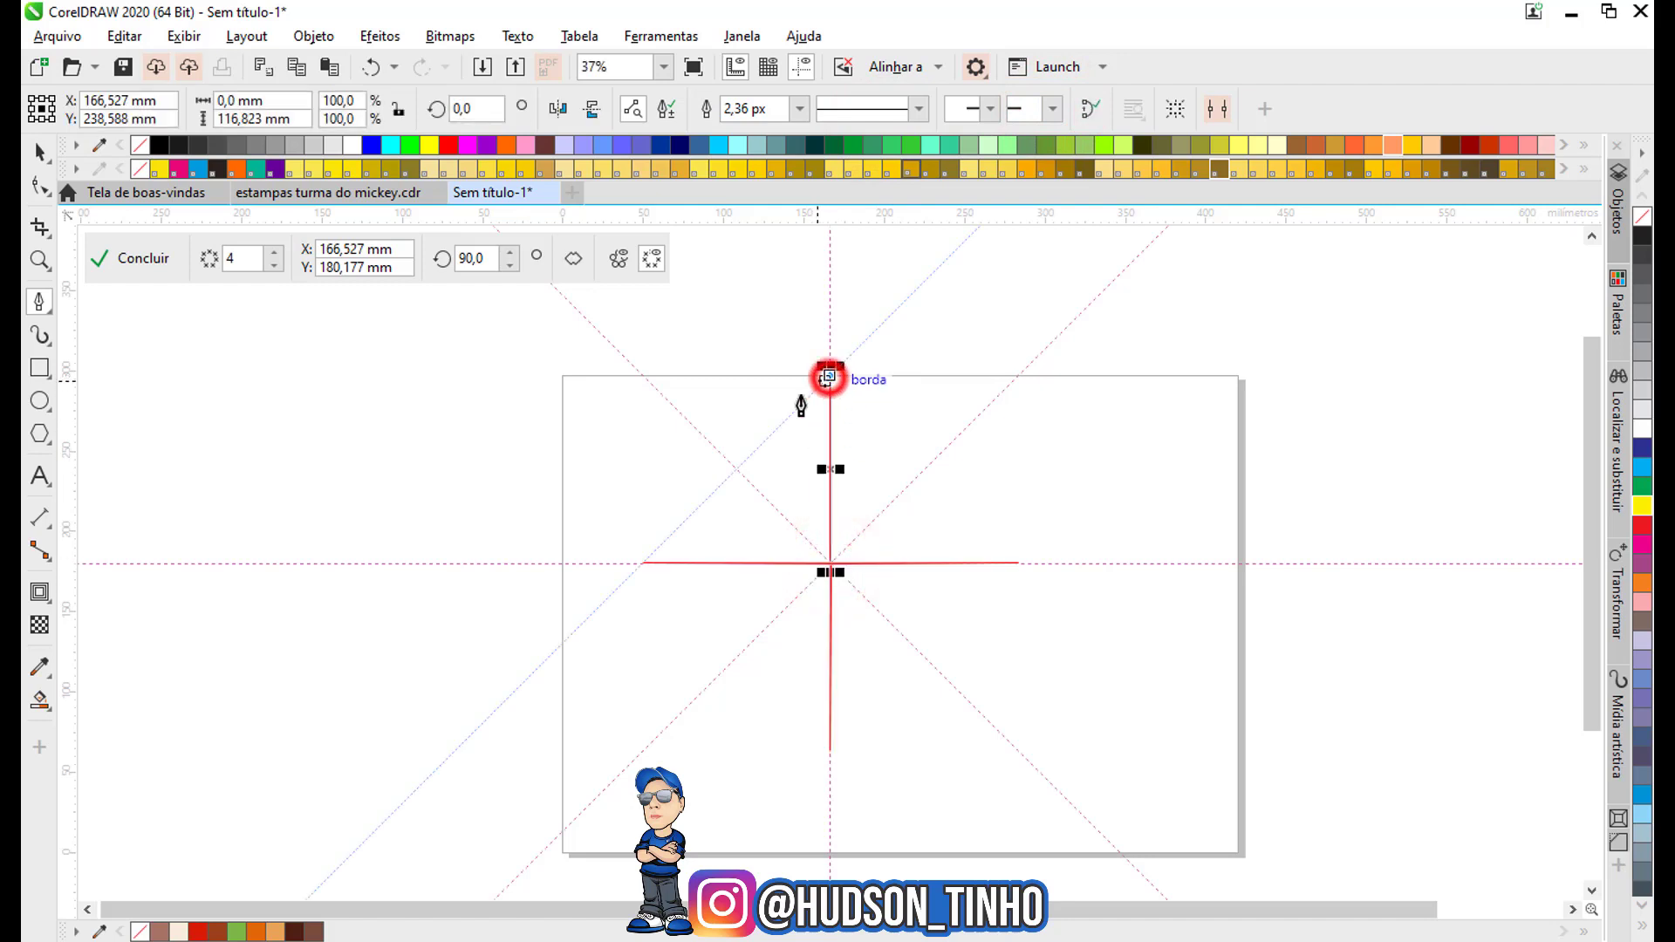
pyautogui.click(705, 436)
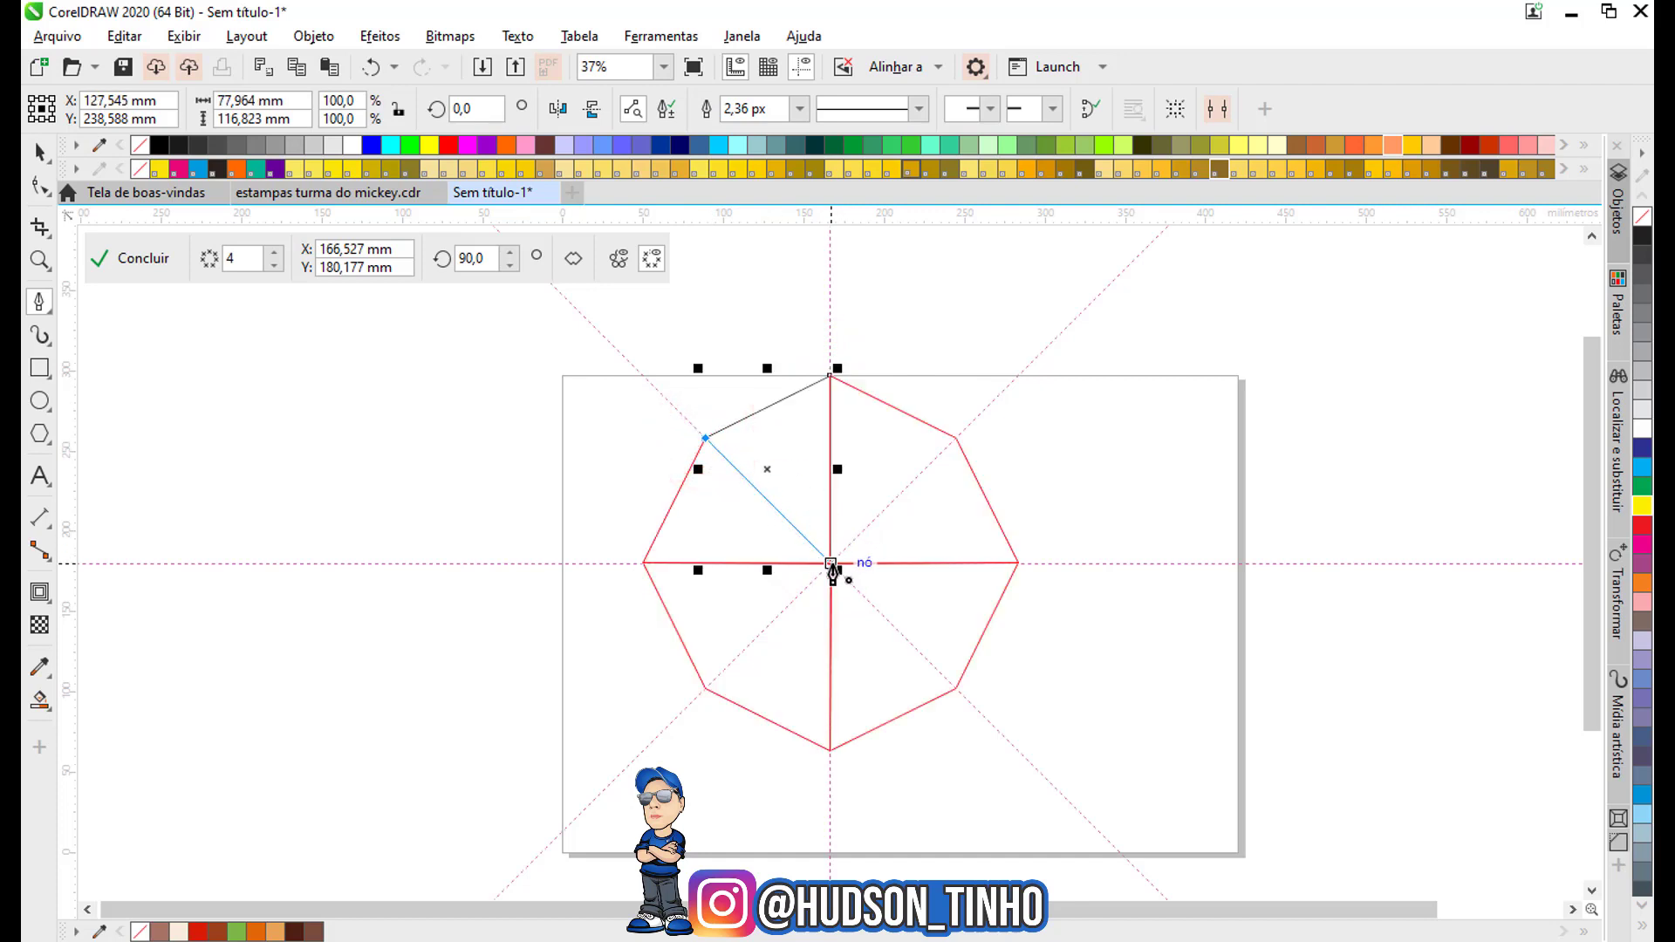
pyautogui.click(831, 563)
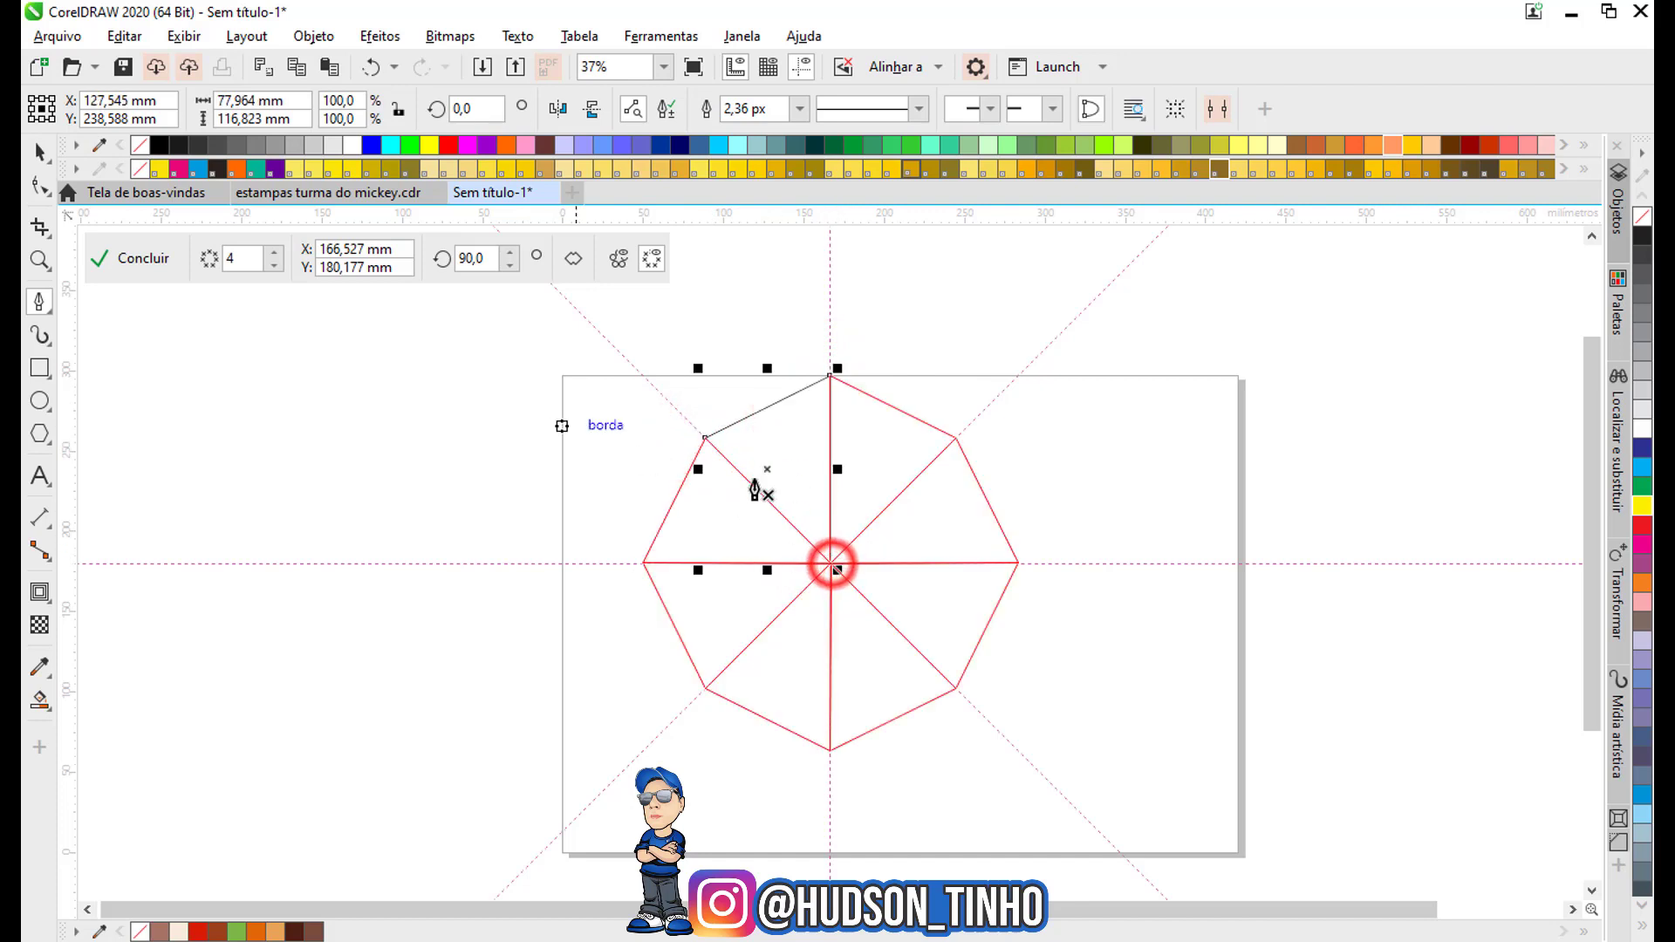
# Convert the wedge's straight outer edge to a curve and bend it outward into a smooth arc using its control handles.
pyautogui.click(40, 186)
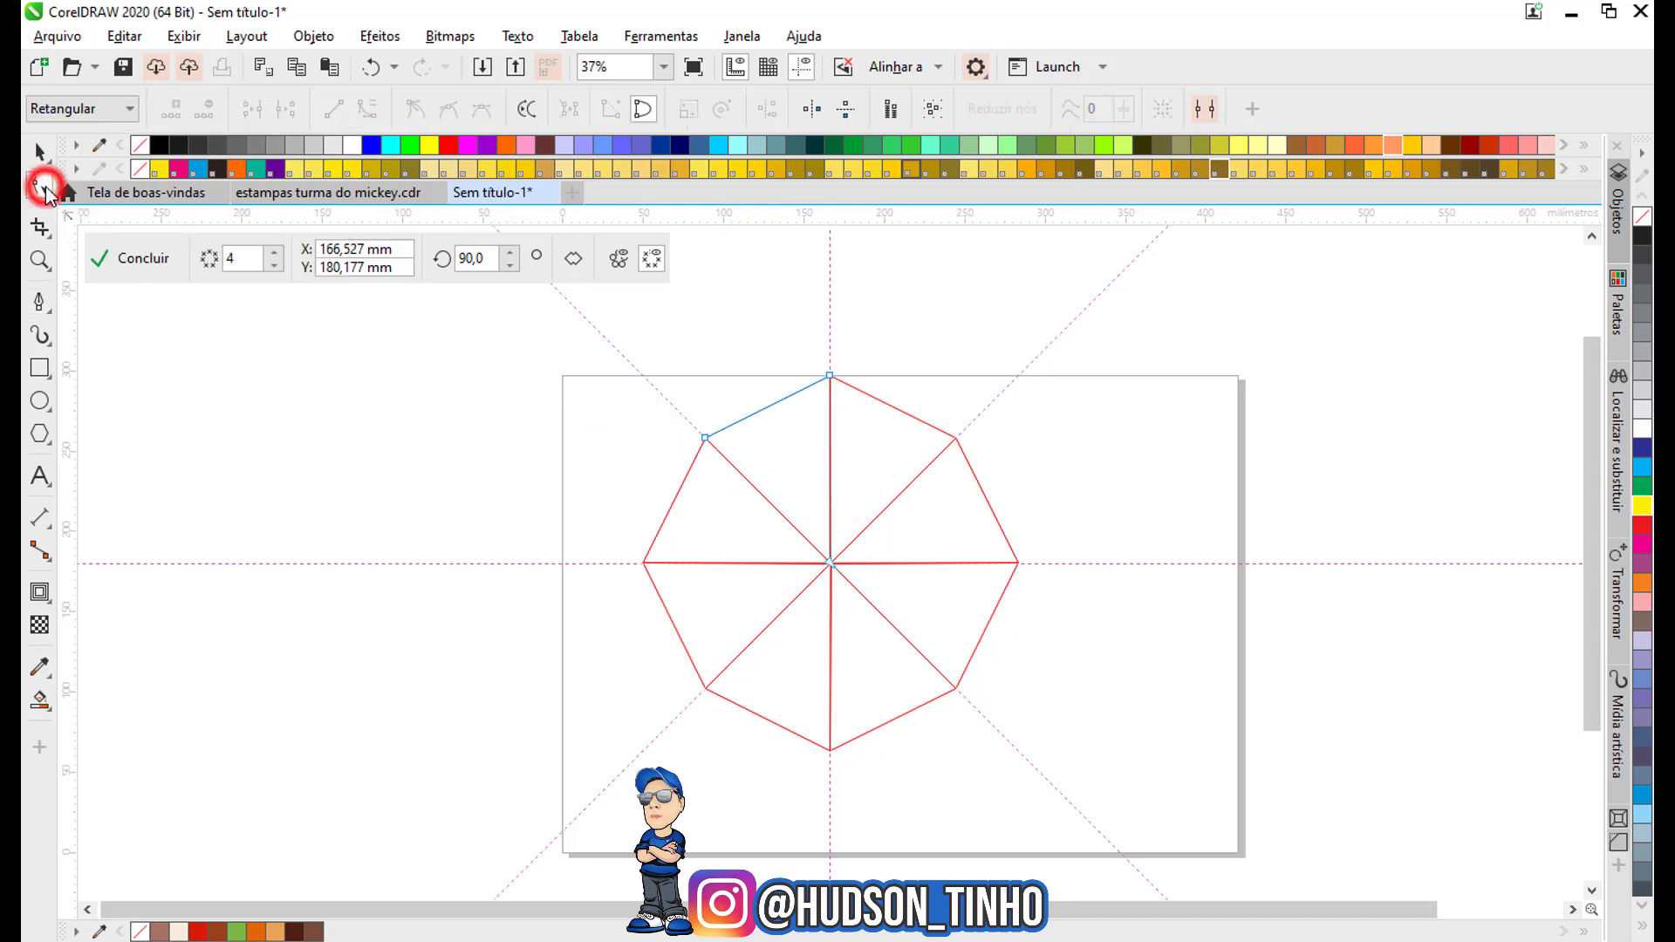
pyautogui.click(766, 410)
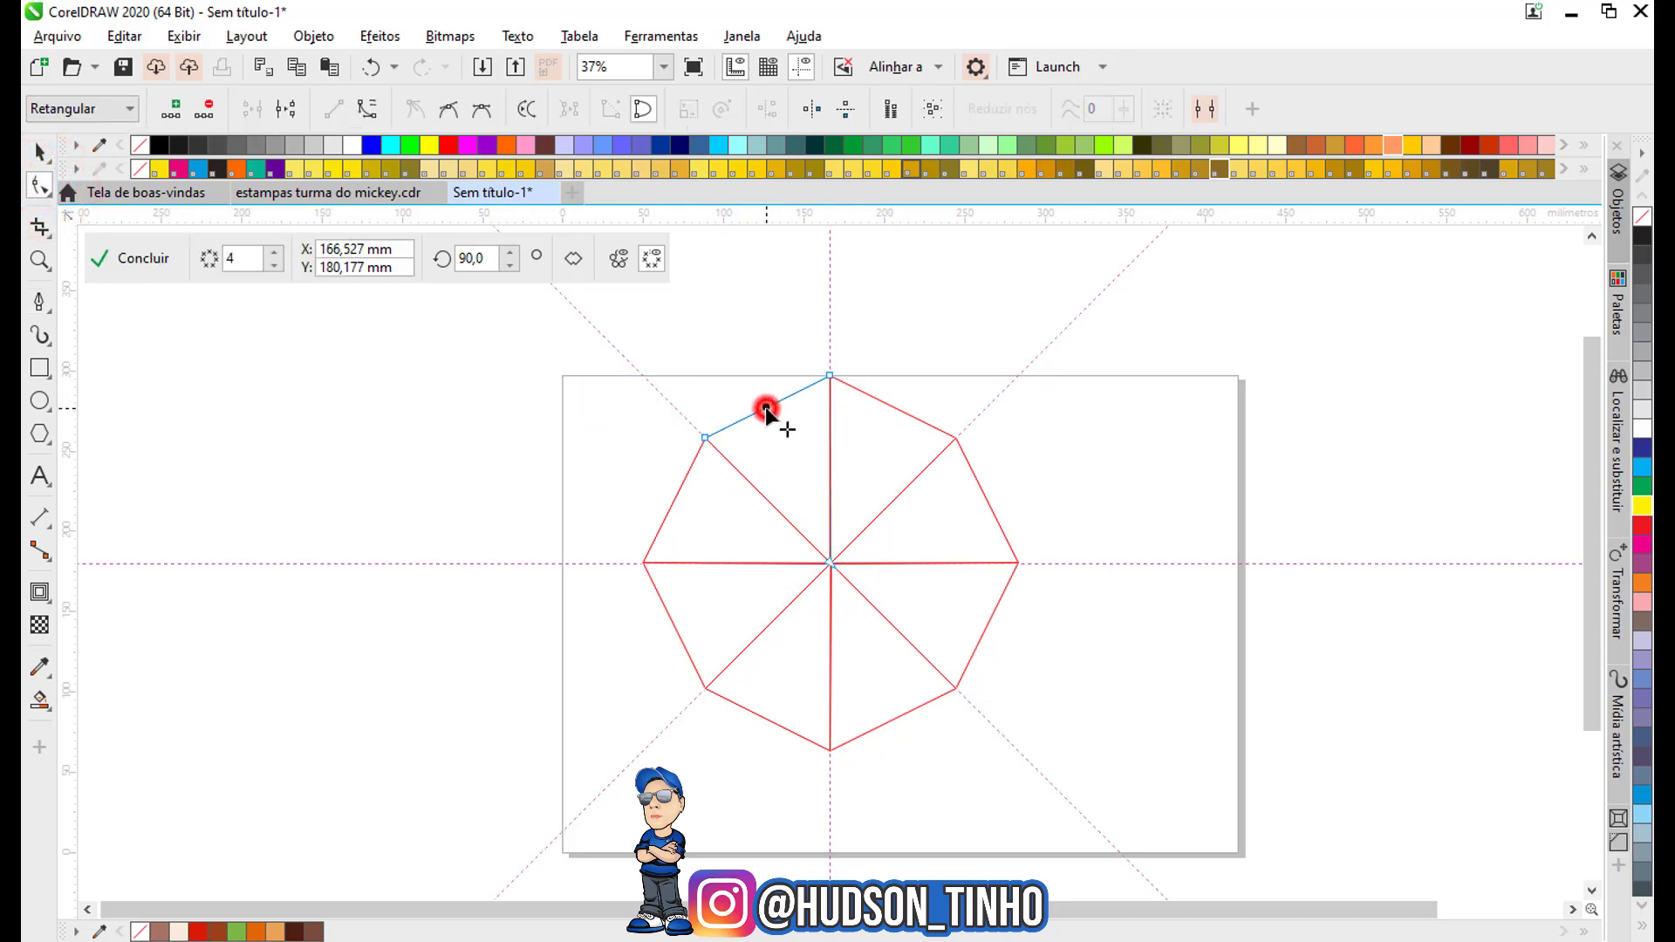
pyautogui.click(369, 109)
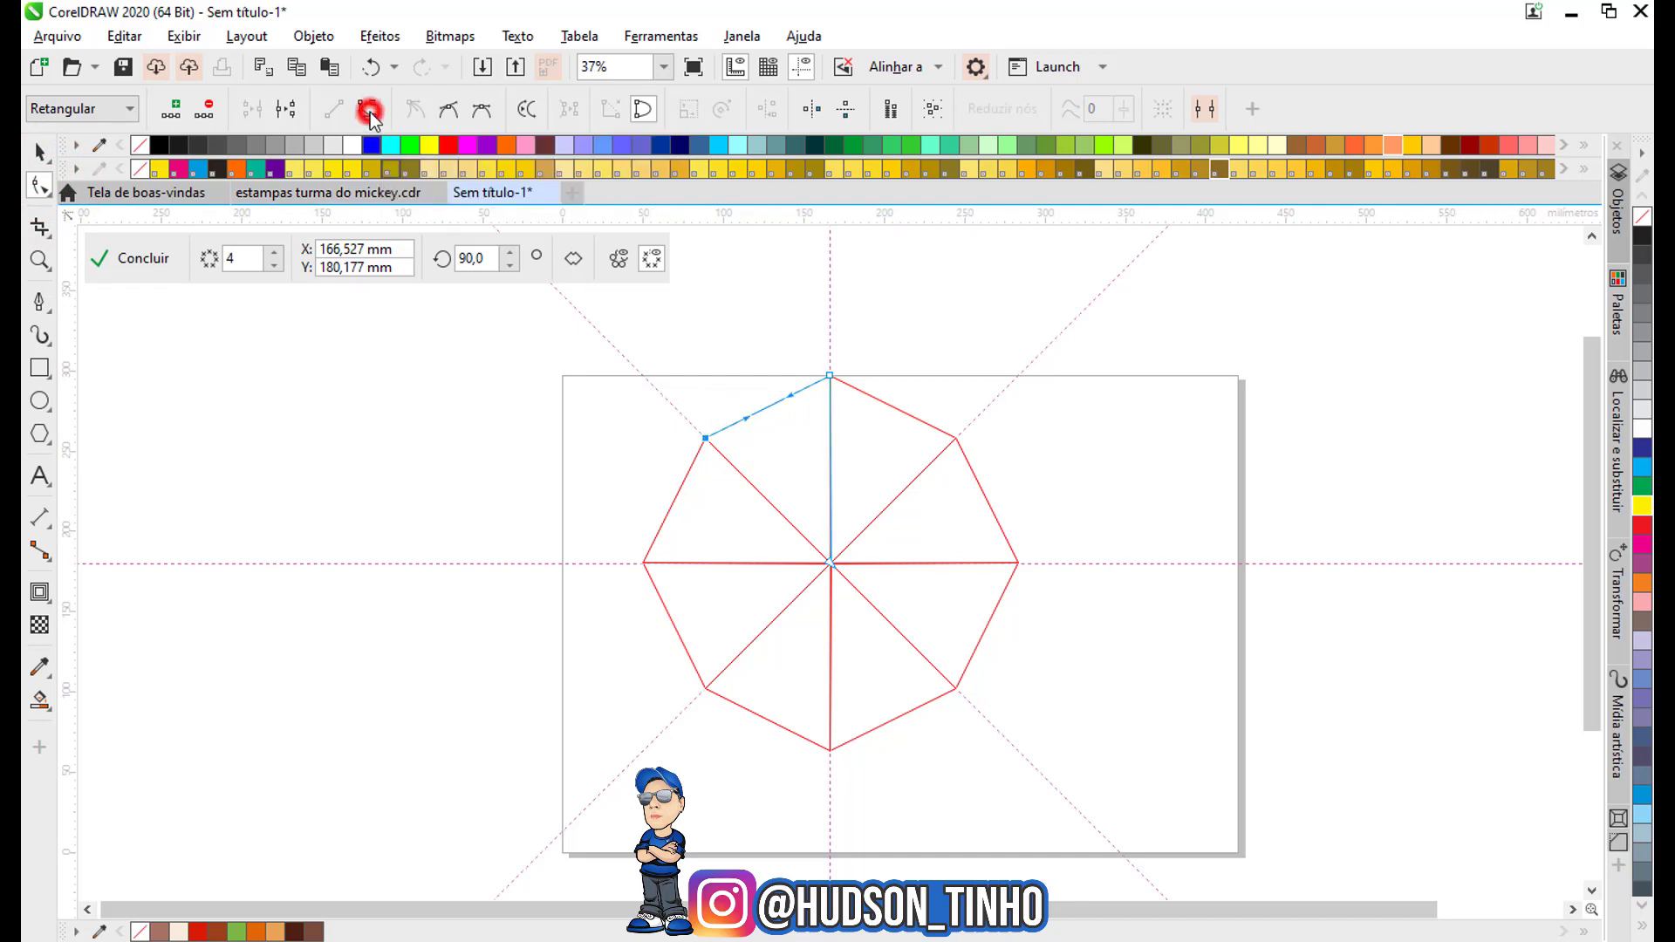
pyautogui.scroll(2, 746, 375)
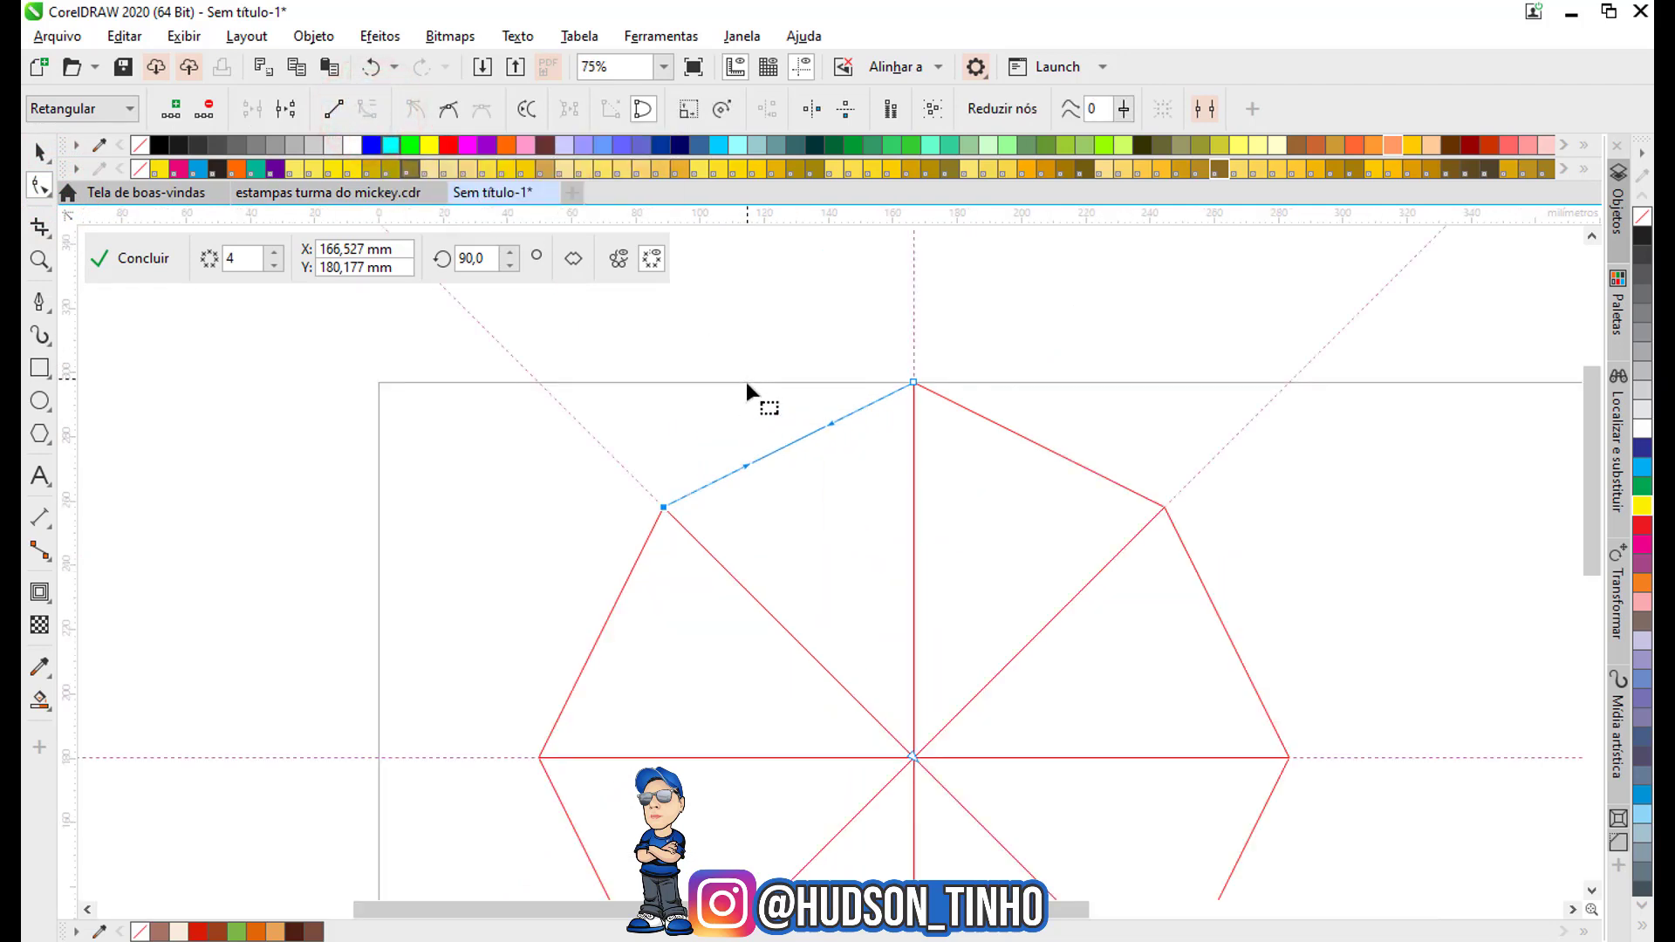
pyautogui.moveTo(830, 422); pyautogui.dragTo(795, 384)
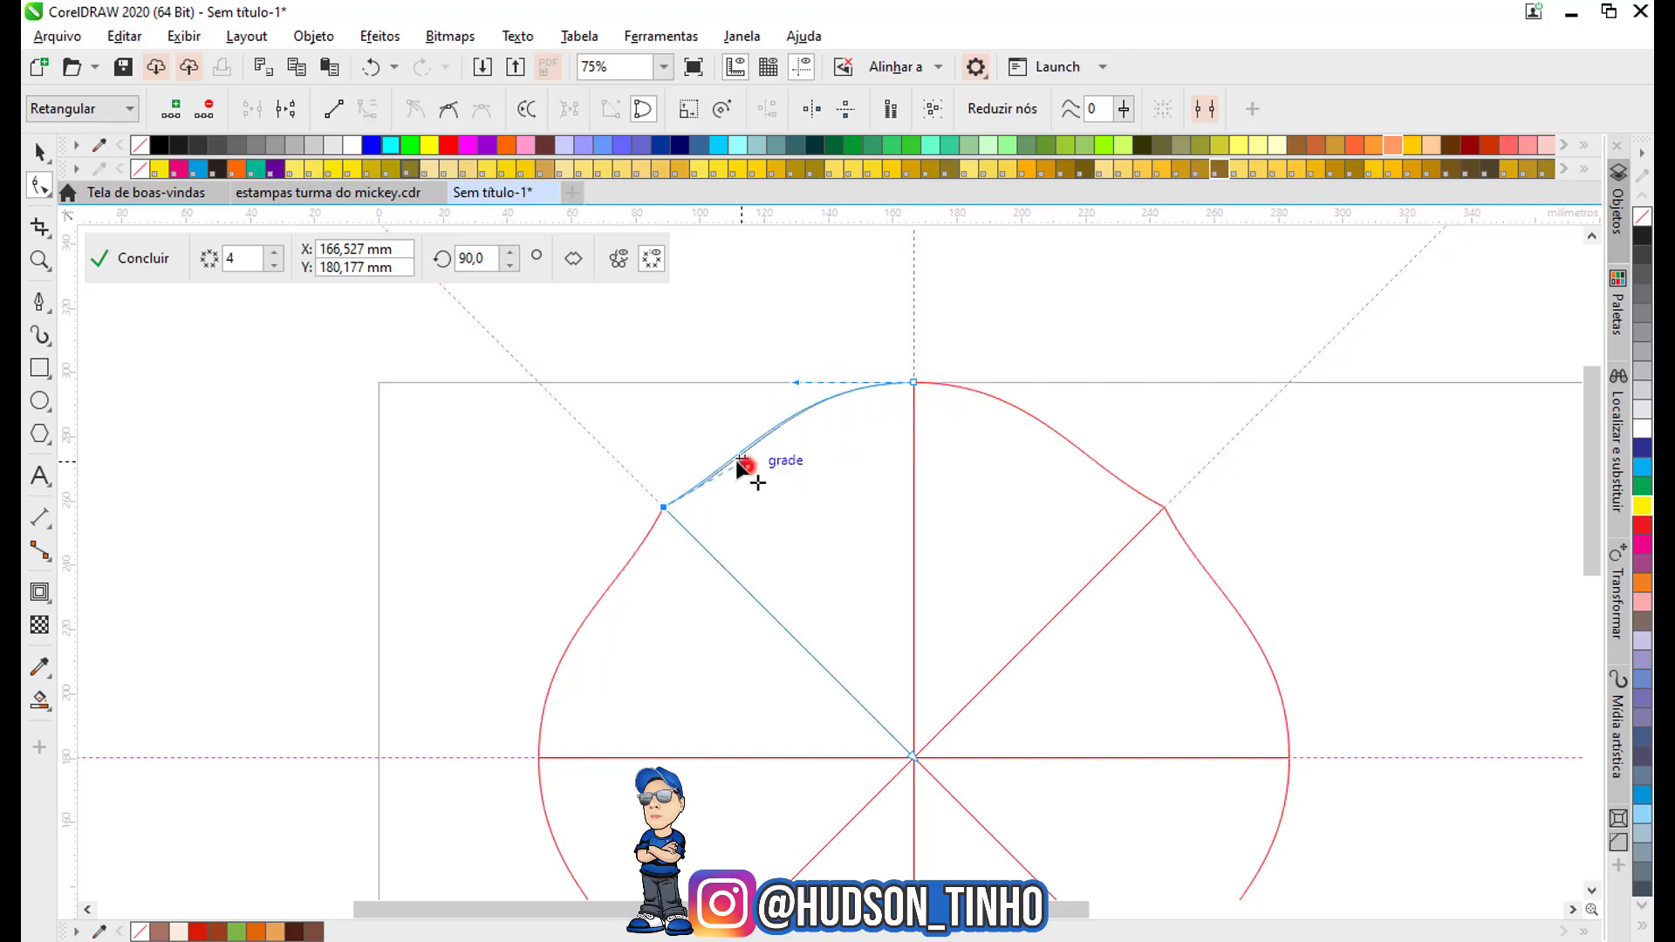
pyautogui.moveTo(715, 443); pyautogui.dragTo(795, 386)
pyautogui.scroll(-2, 983, 373)
pyautogui.scroll(2, 950, 418)
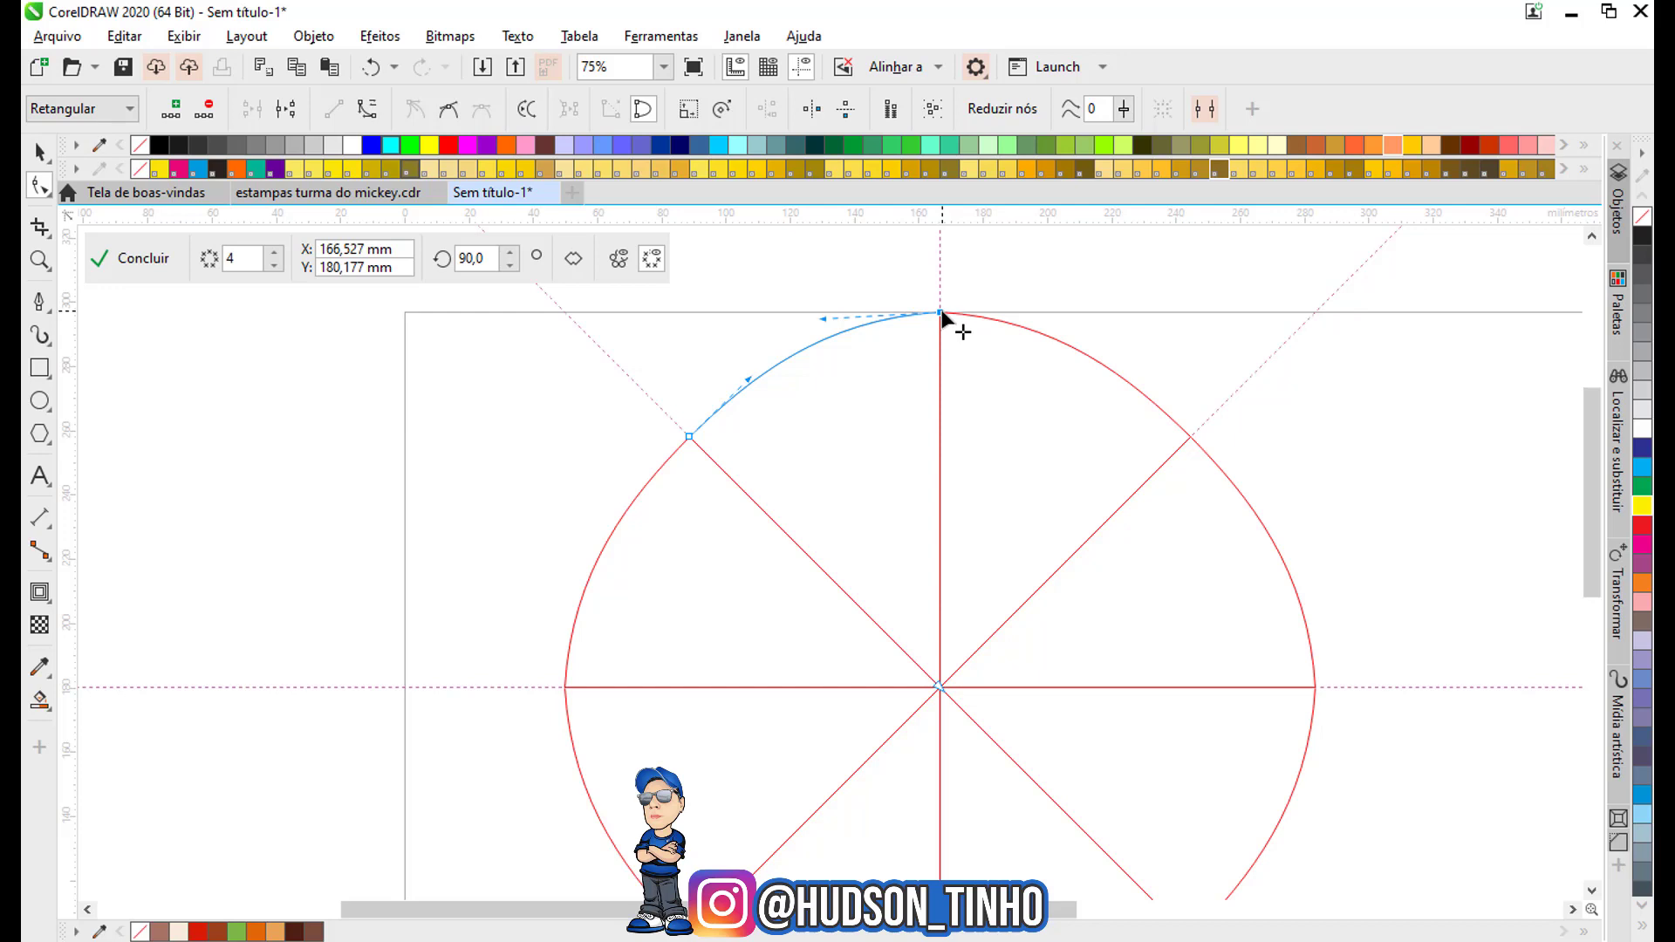
# Even out the circular outline by moving the wedge's top node slightly inward and its upper-left node slightly outward.
pyautogui.moveTo(940, 313); pyautogui.dragTo(939, 321)
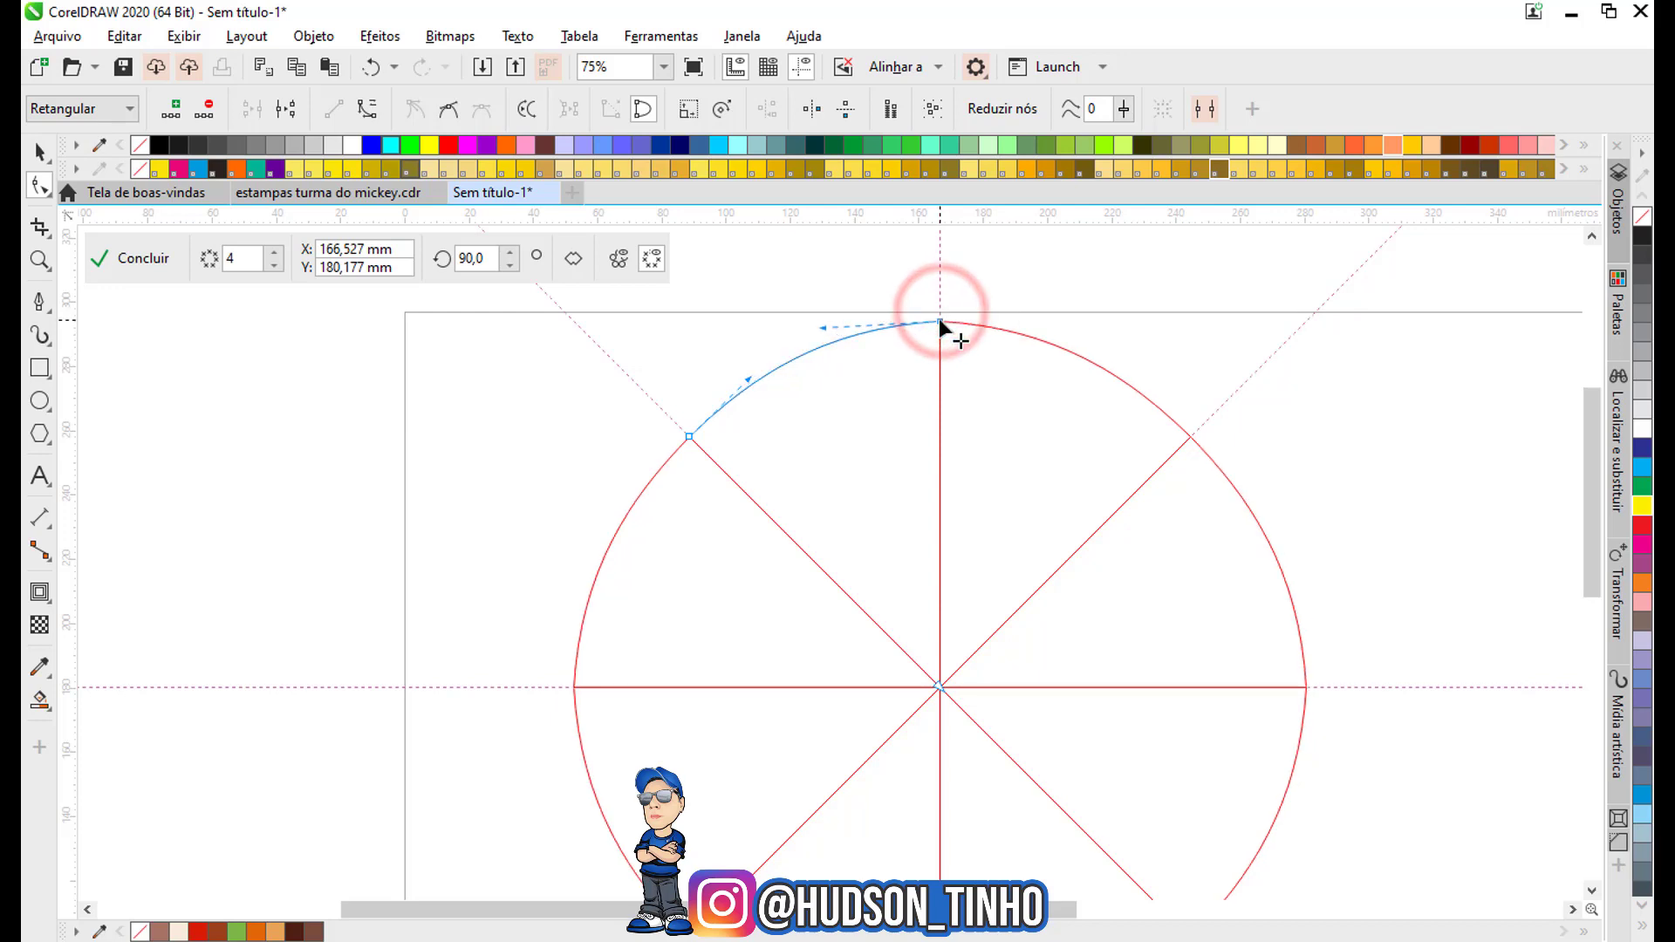
pyautogui.click(686, 434)
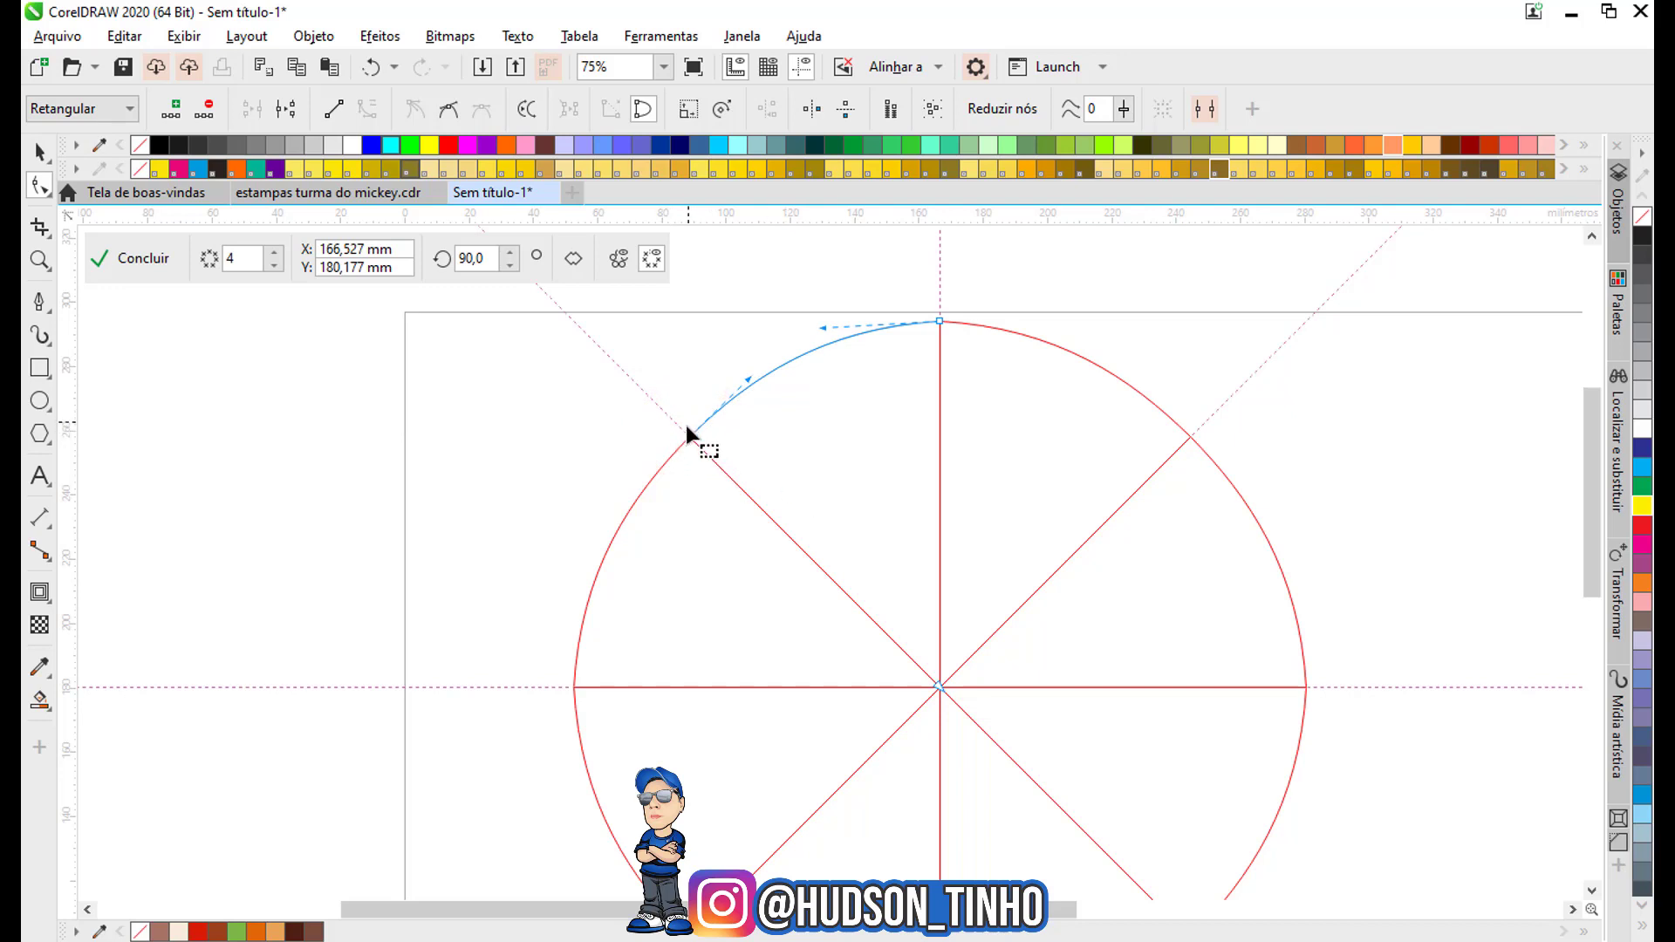
pyautogui.moveTo(689, 435); pyautogui.dragTo(683, 431)
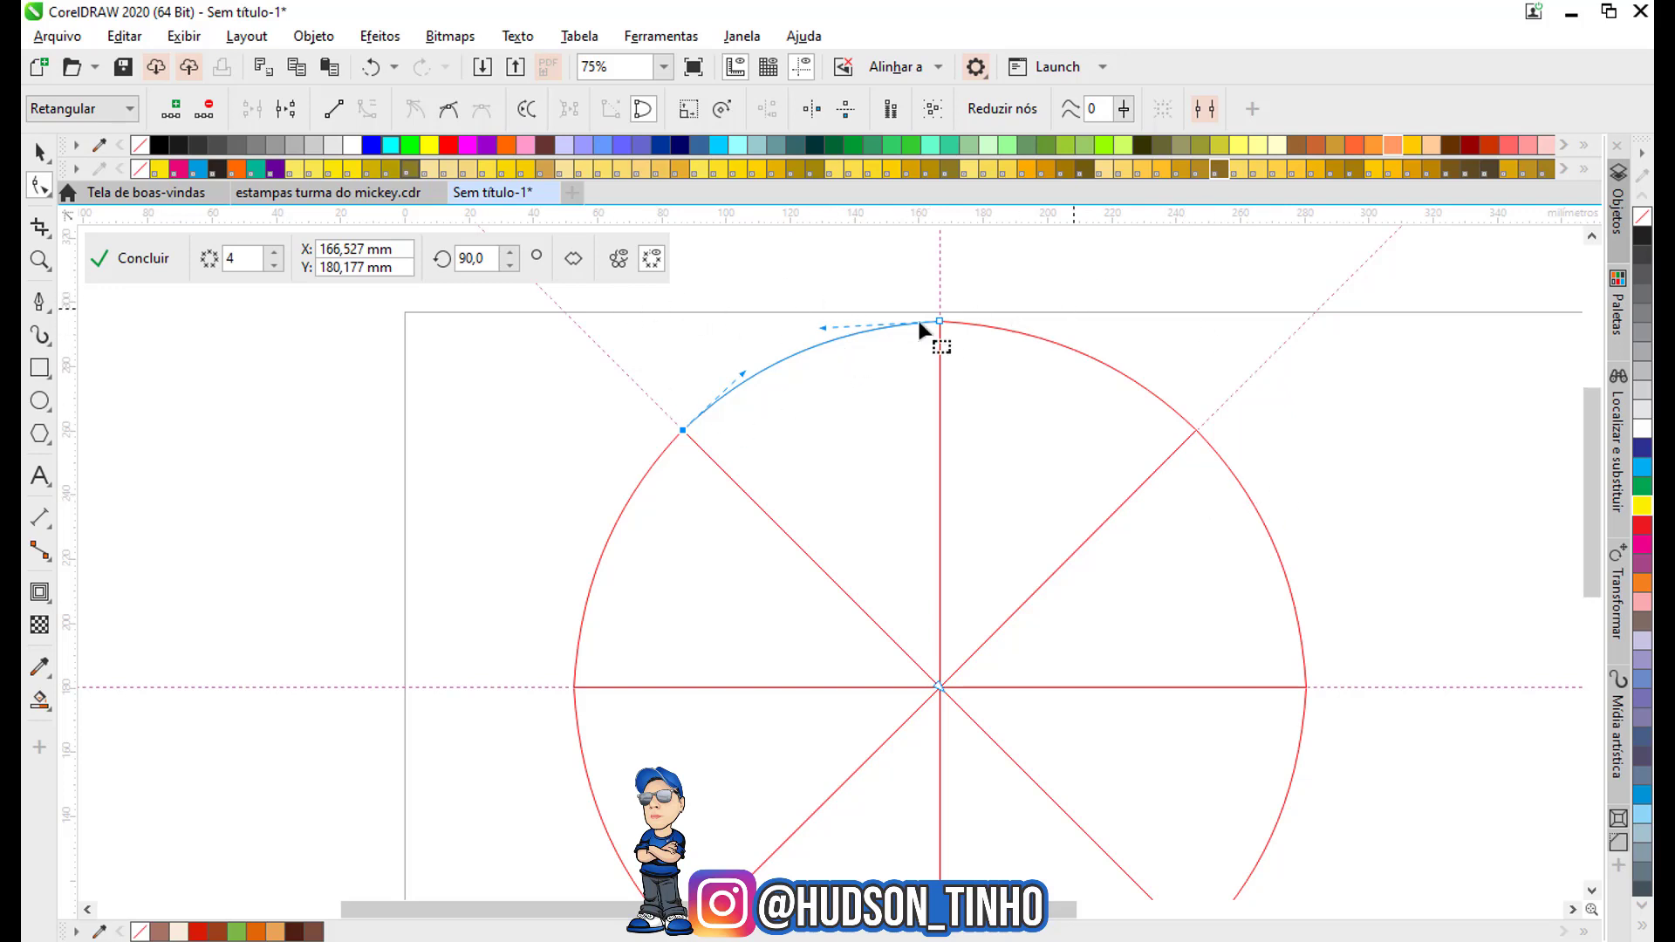
pyautogui.scroll(-2, 1144, 389)
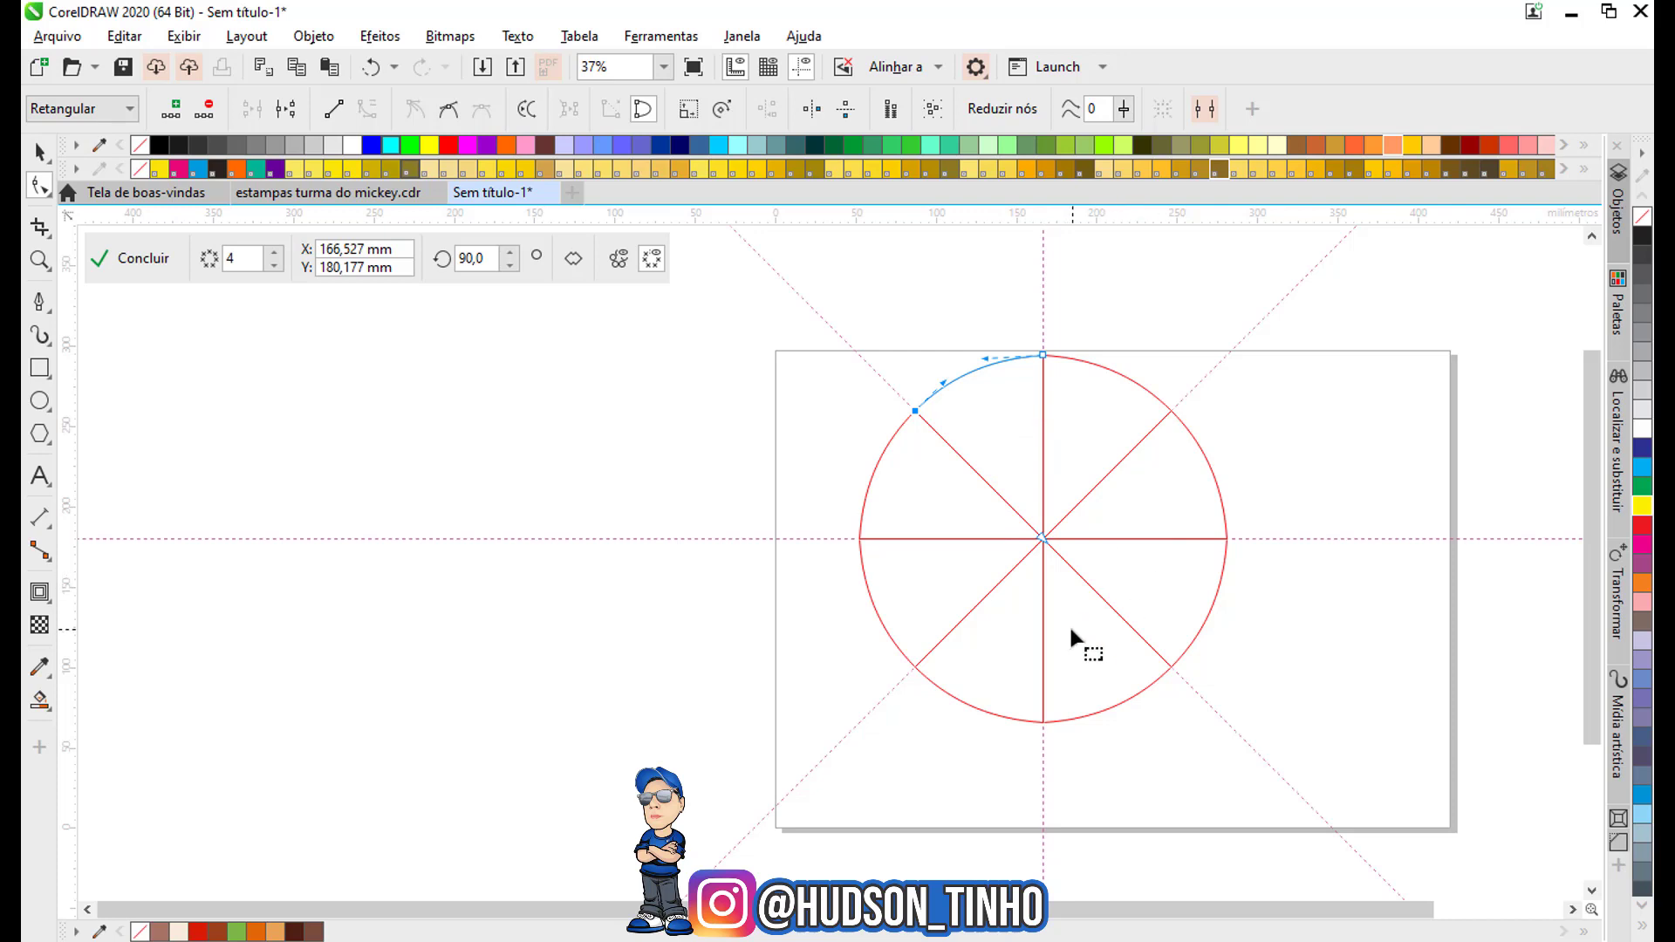
# Turn off all snapping for the document.
pyautogui.scroll(2, 1003, 249)
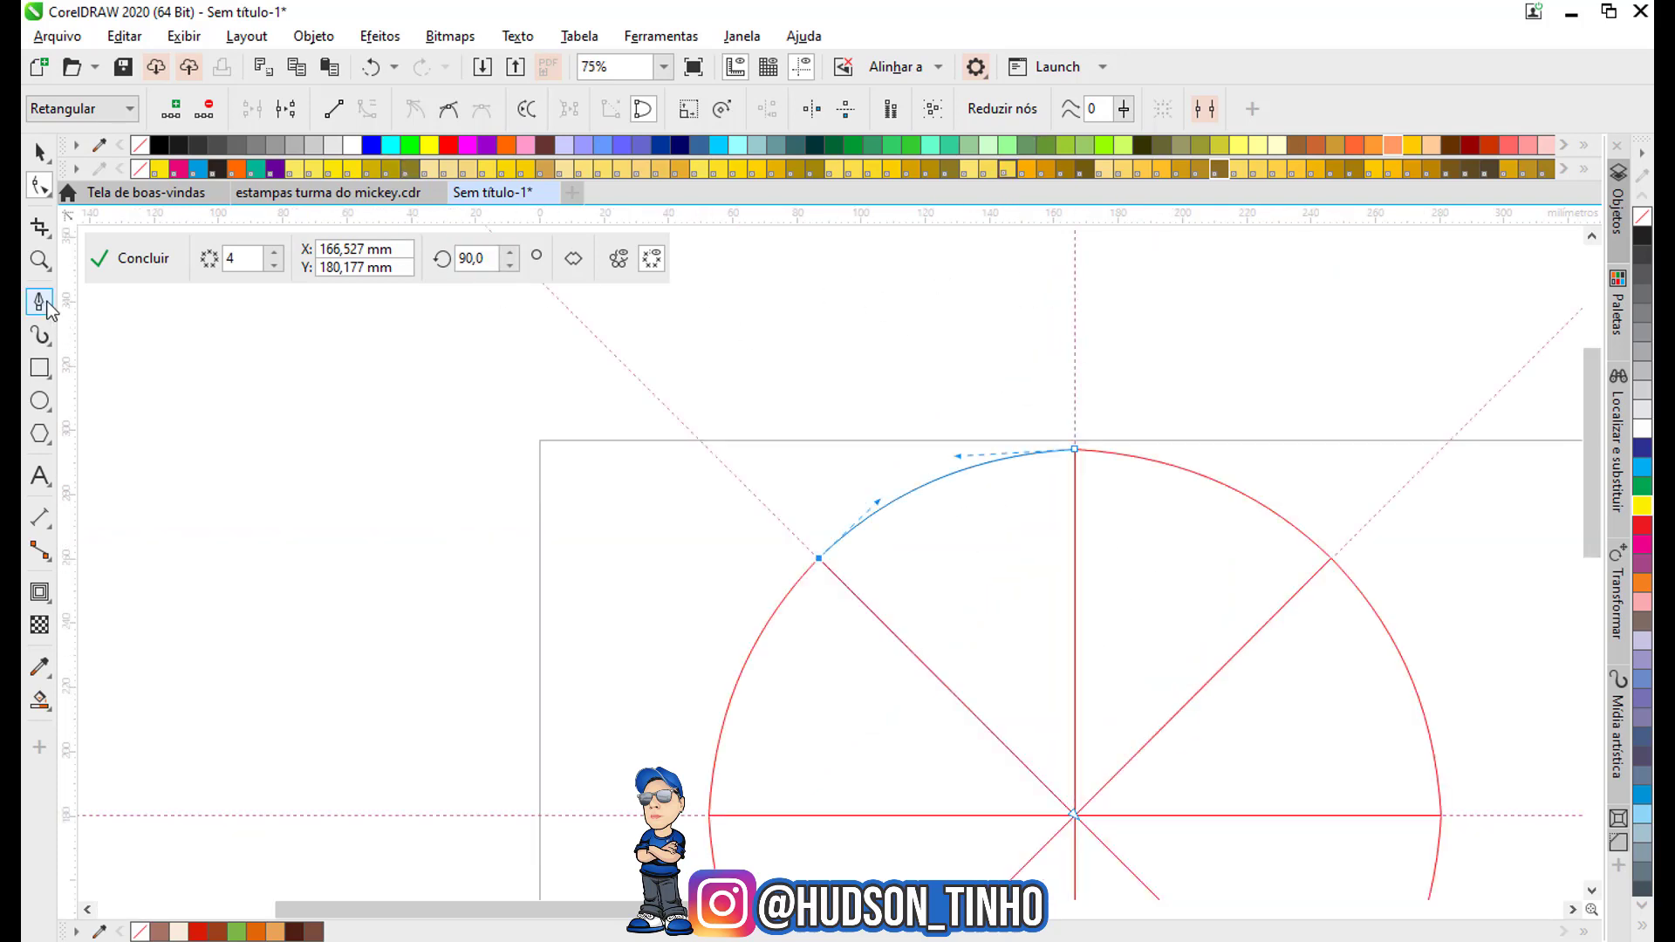
pyautogui.click(845, 70)
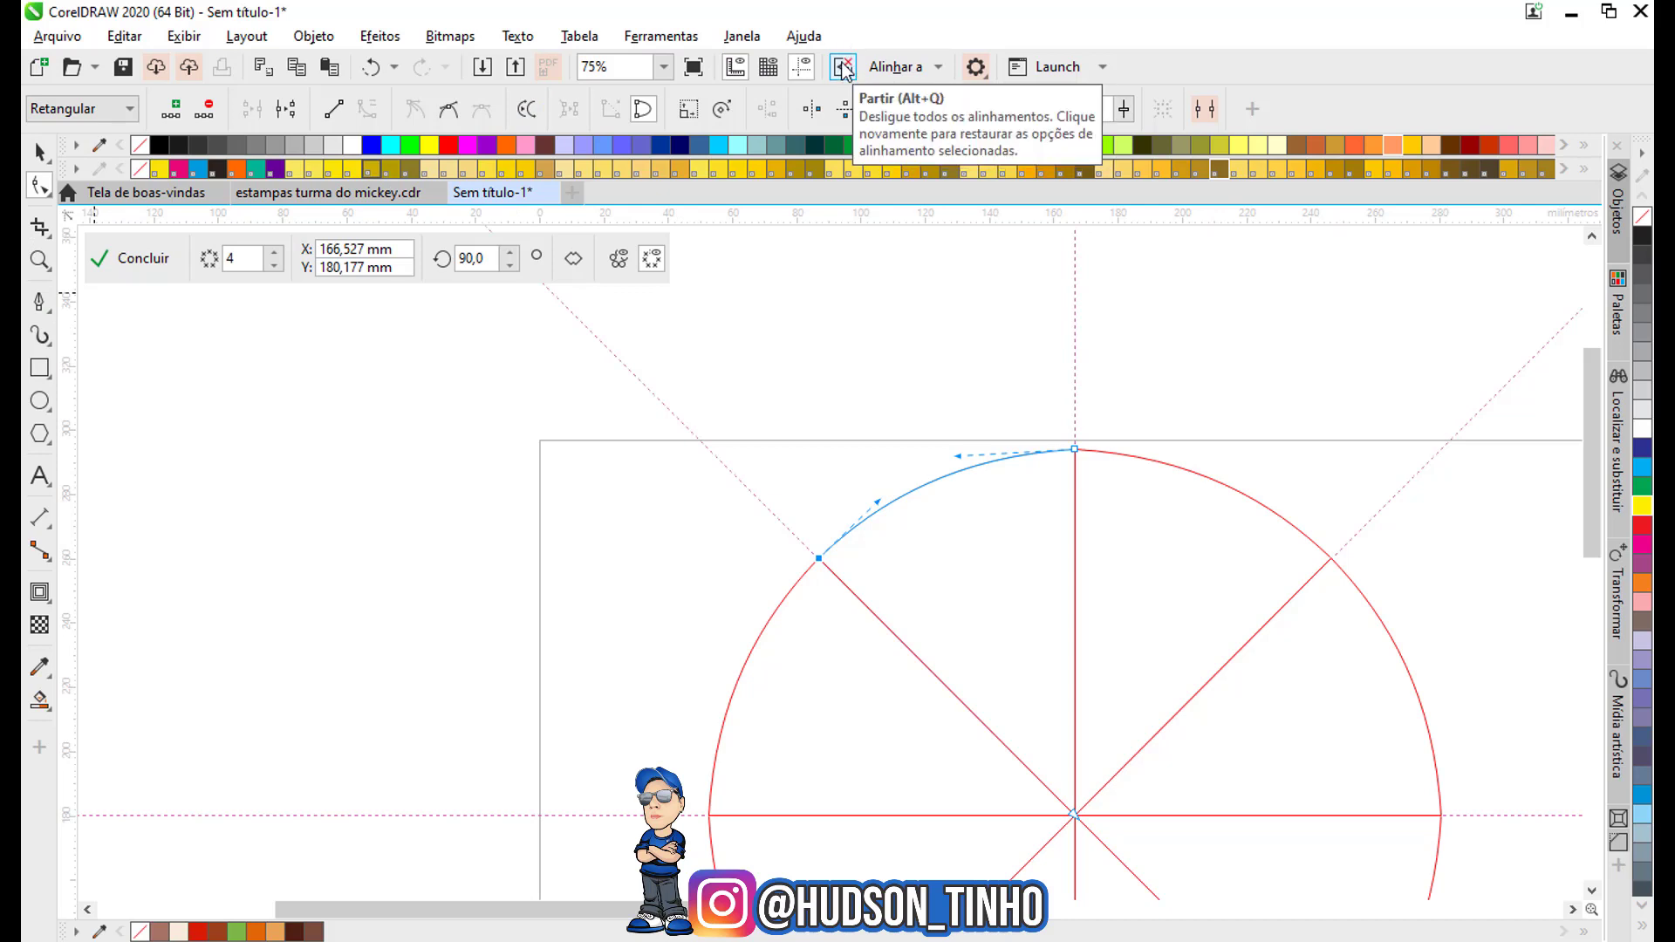
pyautogui.click(845, 70)
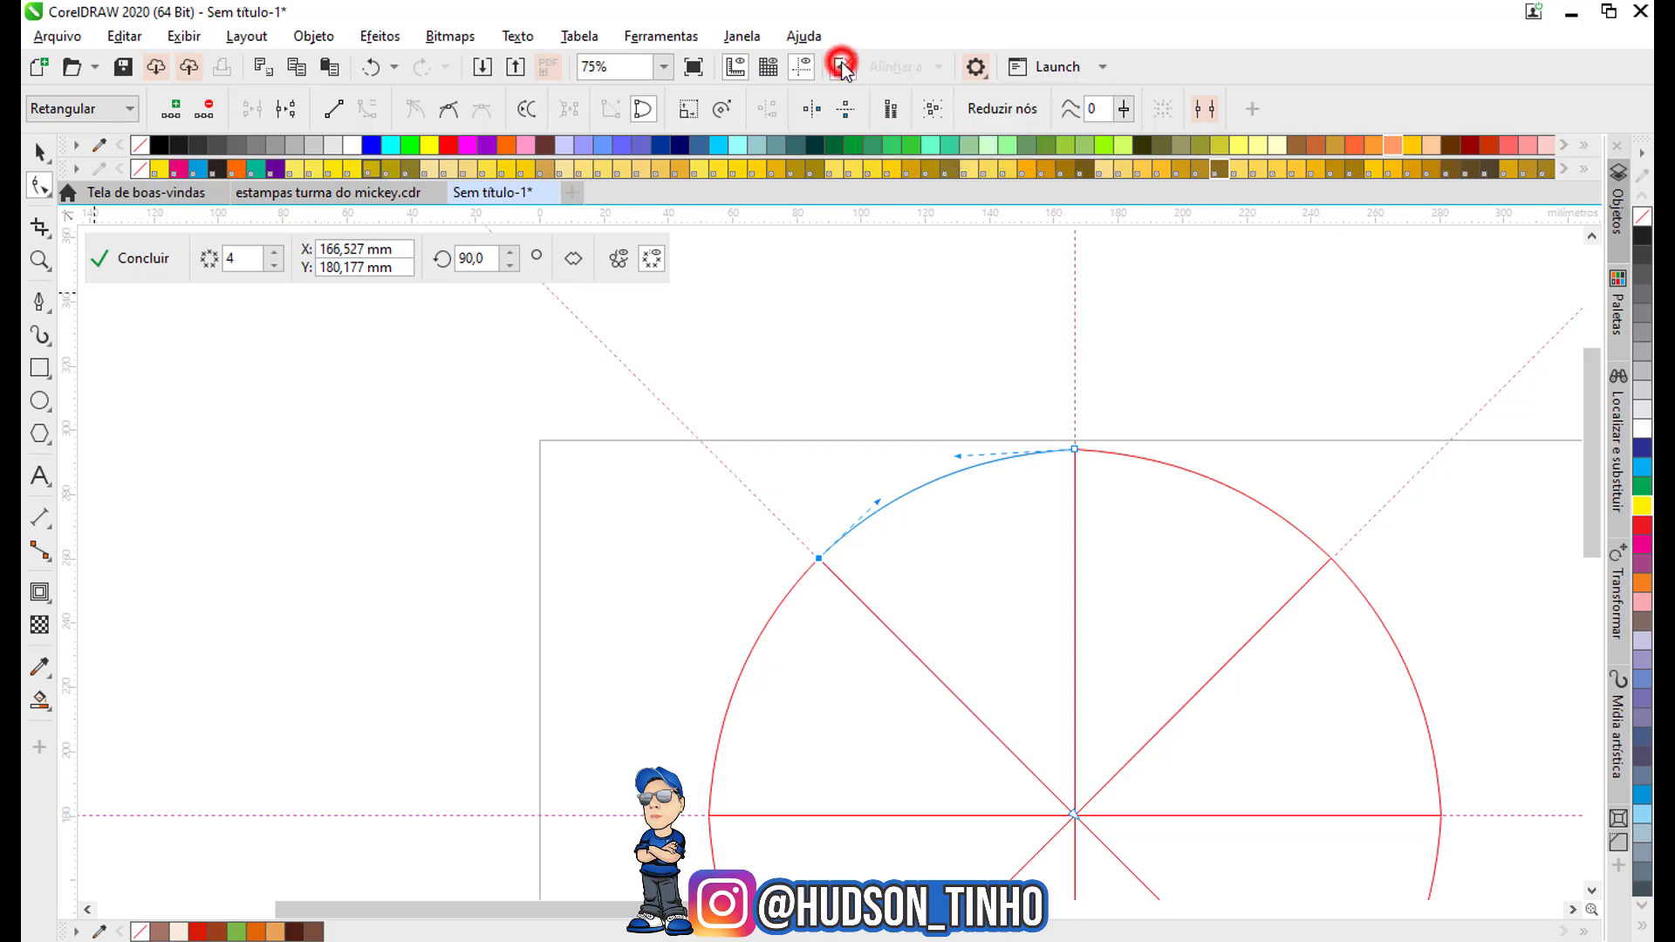
pyautogui.click(39, 302)
pyautogui.doubleClick(39, 302)
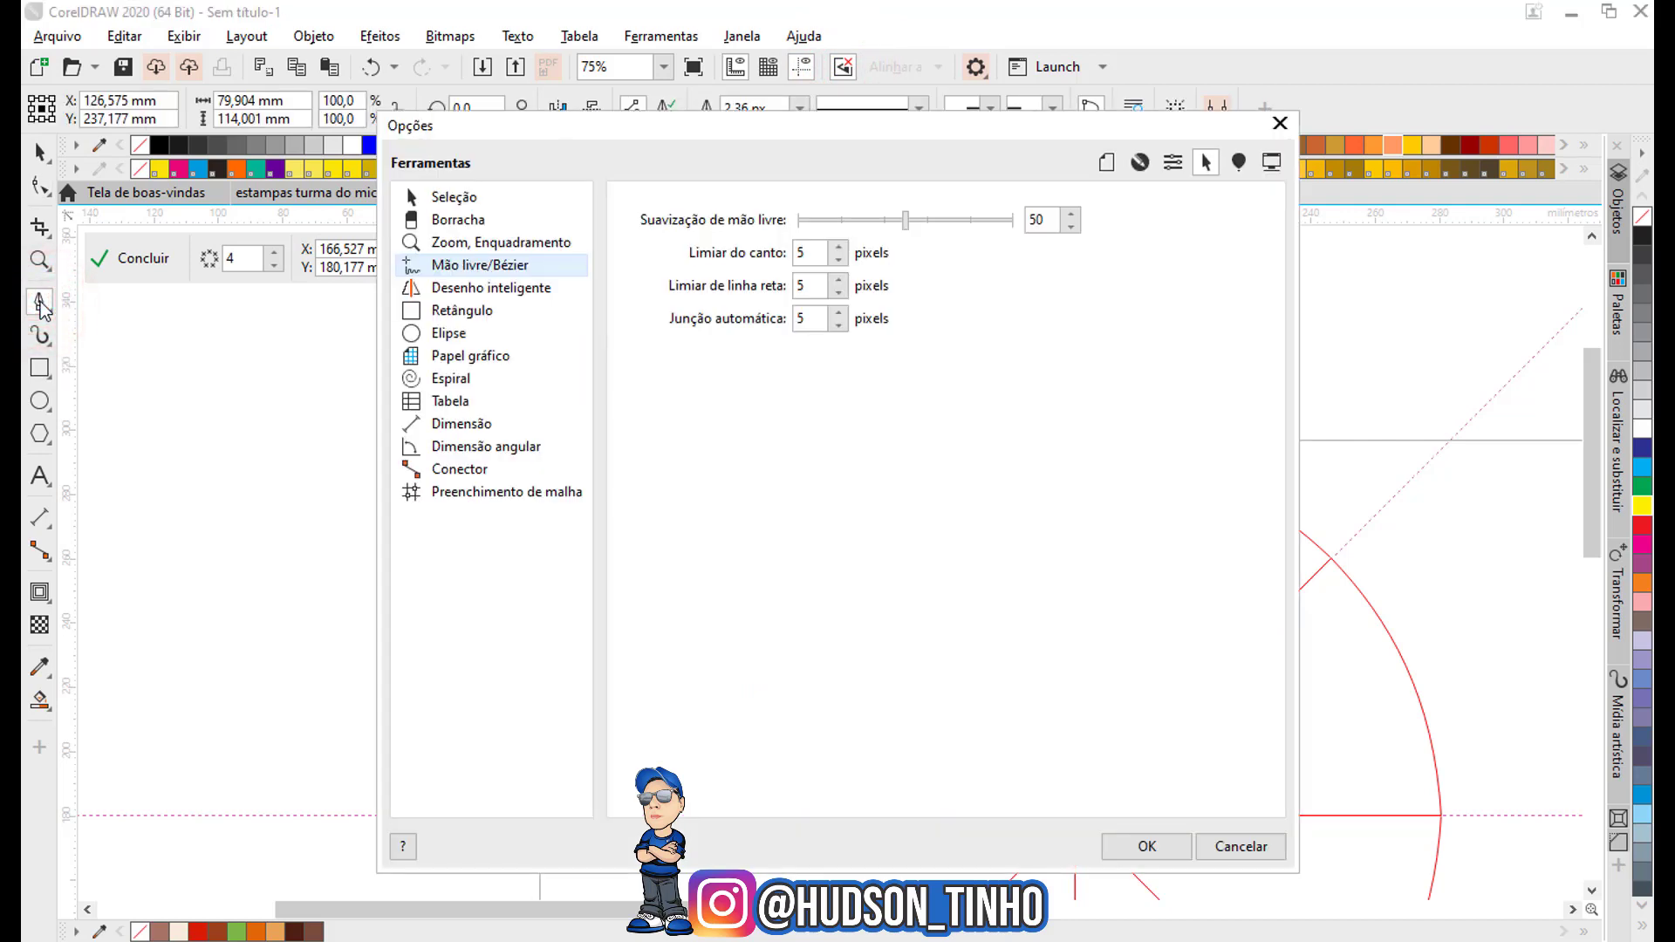
pyautogui.click(1280, 123)
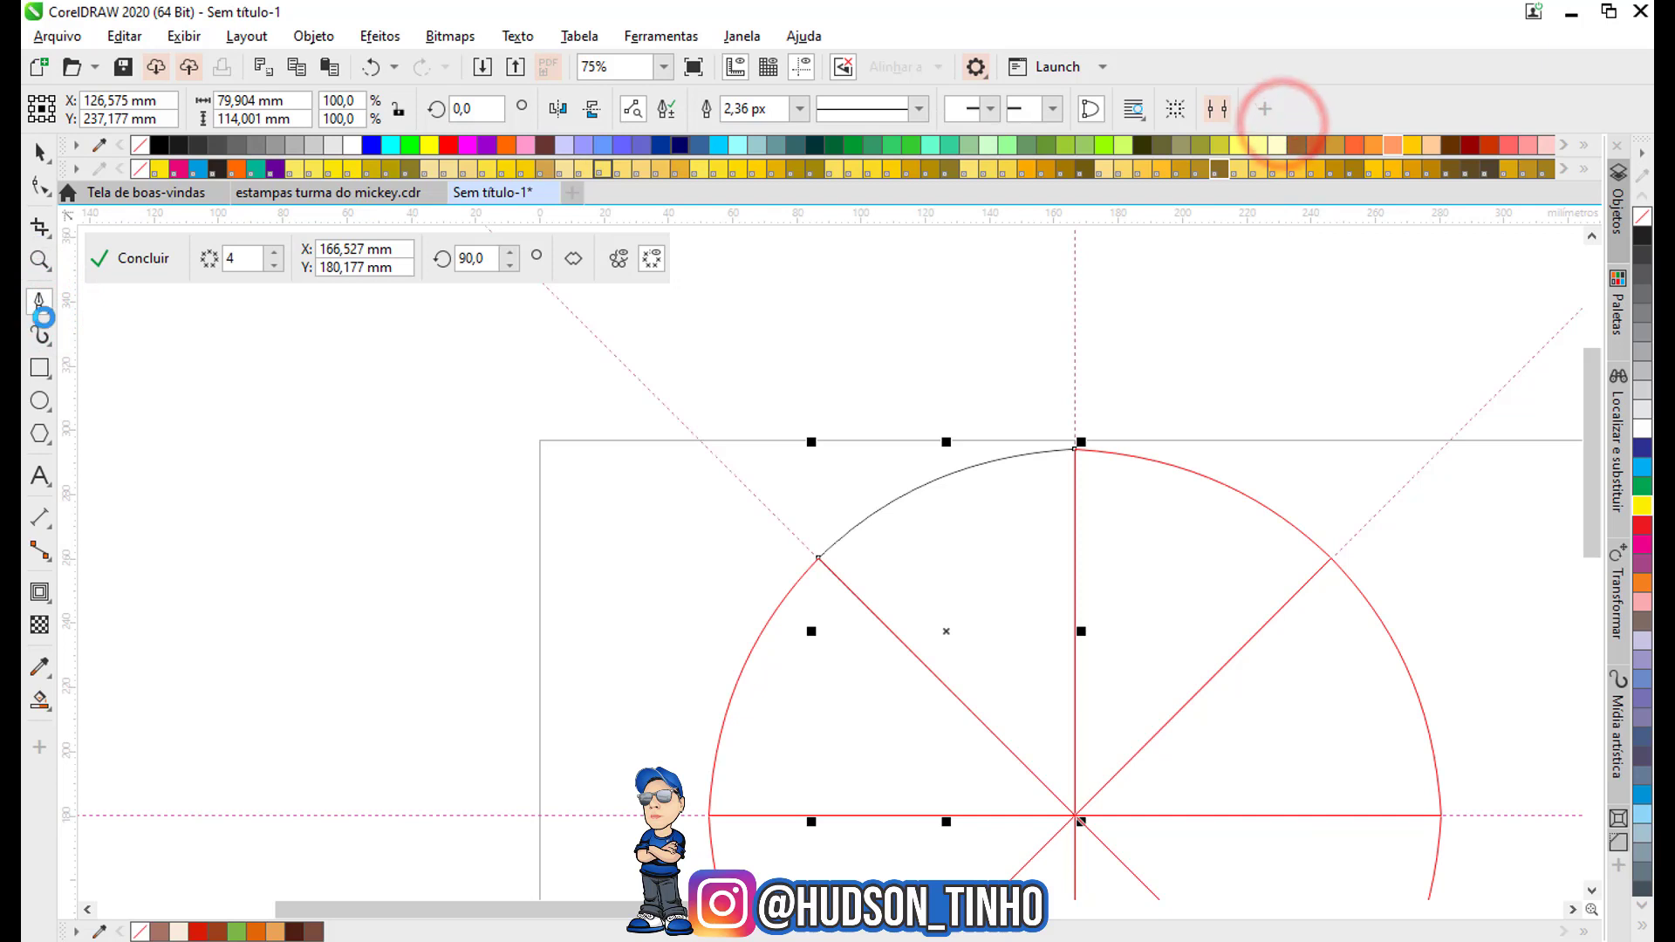
# Draw a wavy B-Spline about 89 mm wide and 41 mm high just inside the wedge's arc, extending past both straight edges.
pyautogui.click(39, 301)
pyautogui.click(43, 314)
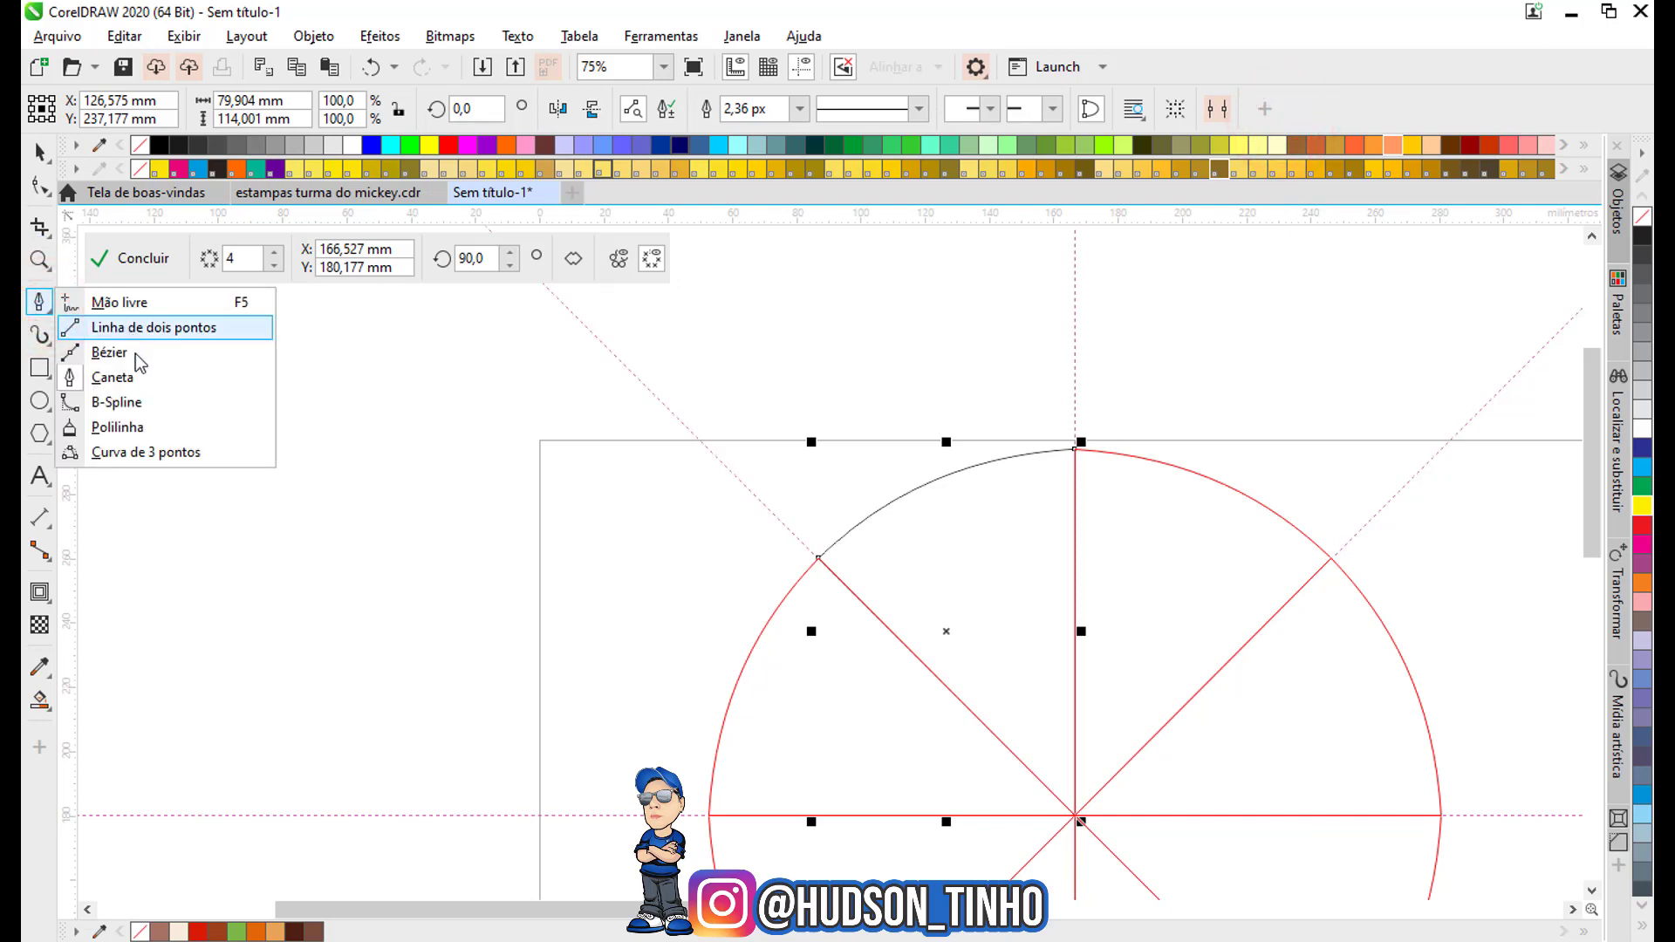
pyautogui.click(139, 401)
pyautogui.scroll(2, 1115, 465)
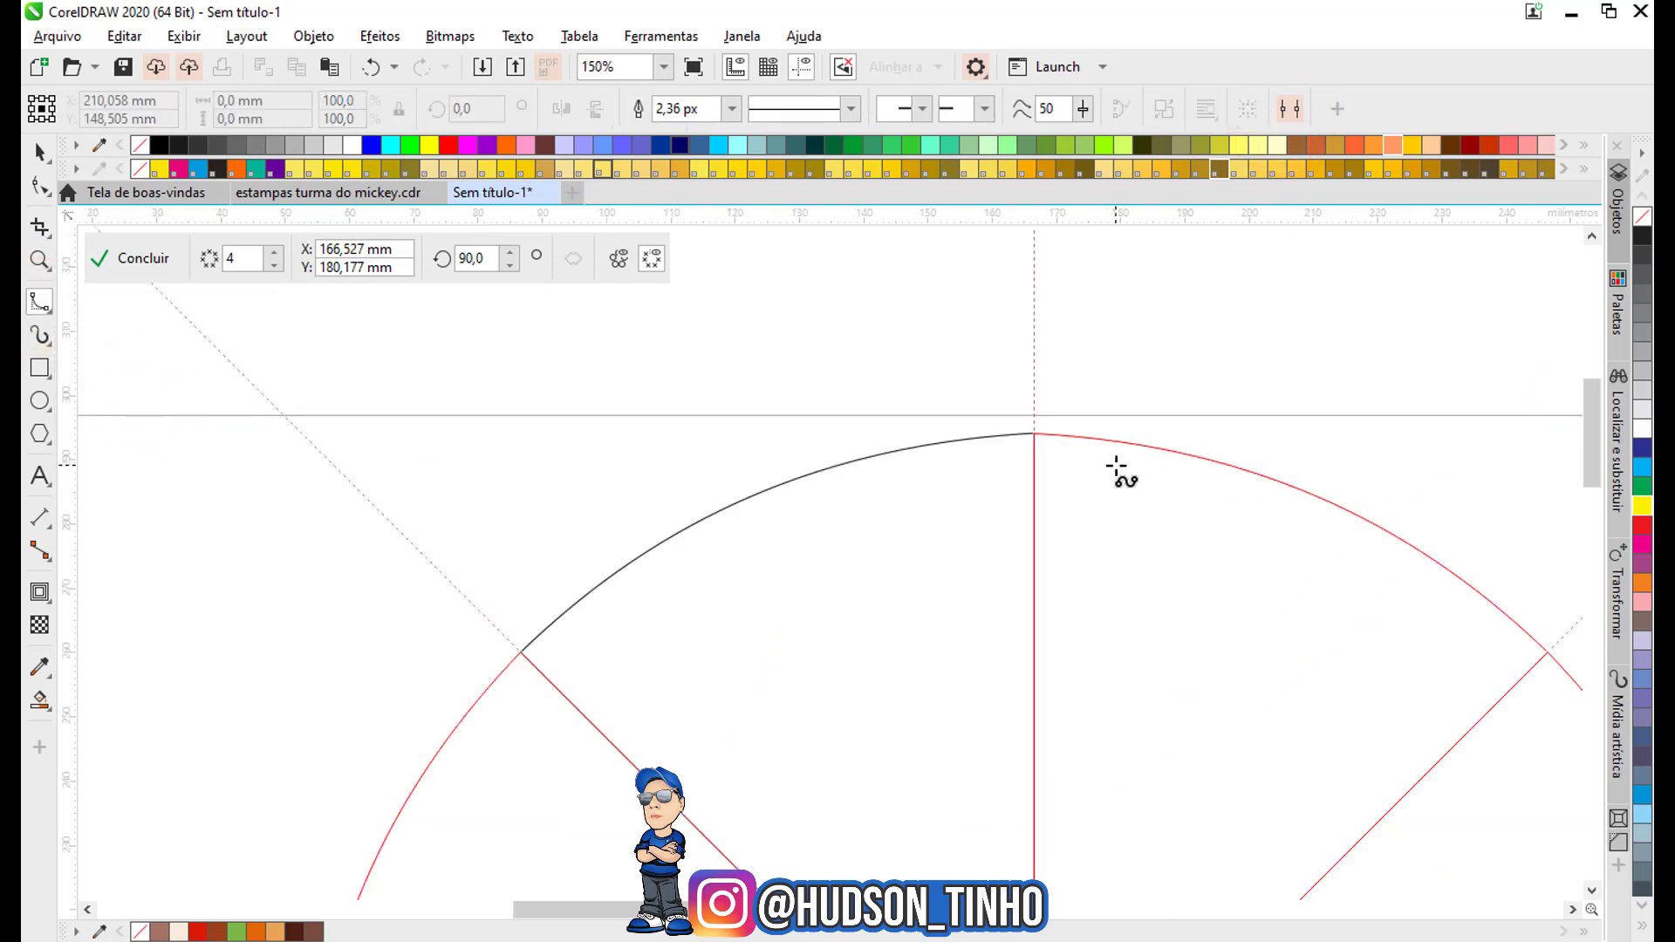
pyautogui.click(522, 713)
pyautogui.click(557, 696)
pyautogui.click(574, 650)
pyautogui.click(599, 640)
pyautogui.click(645, 636)
pyautogui.click(688, 594)
pyautogui.click(709, 558)
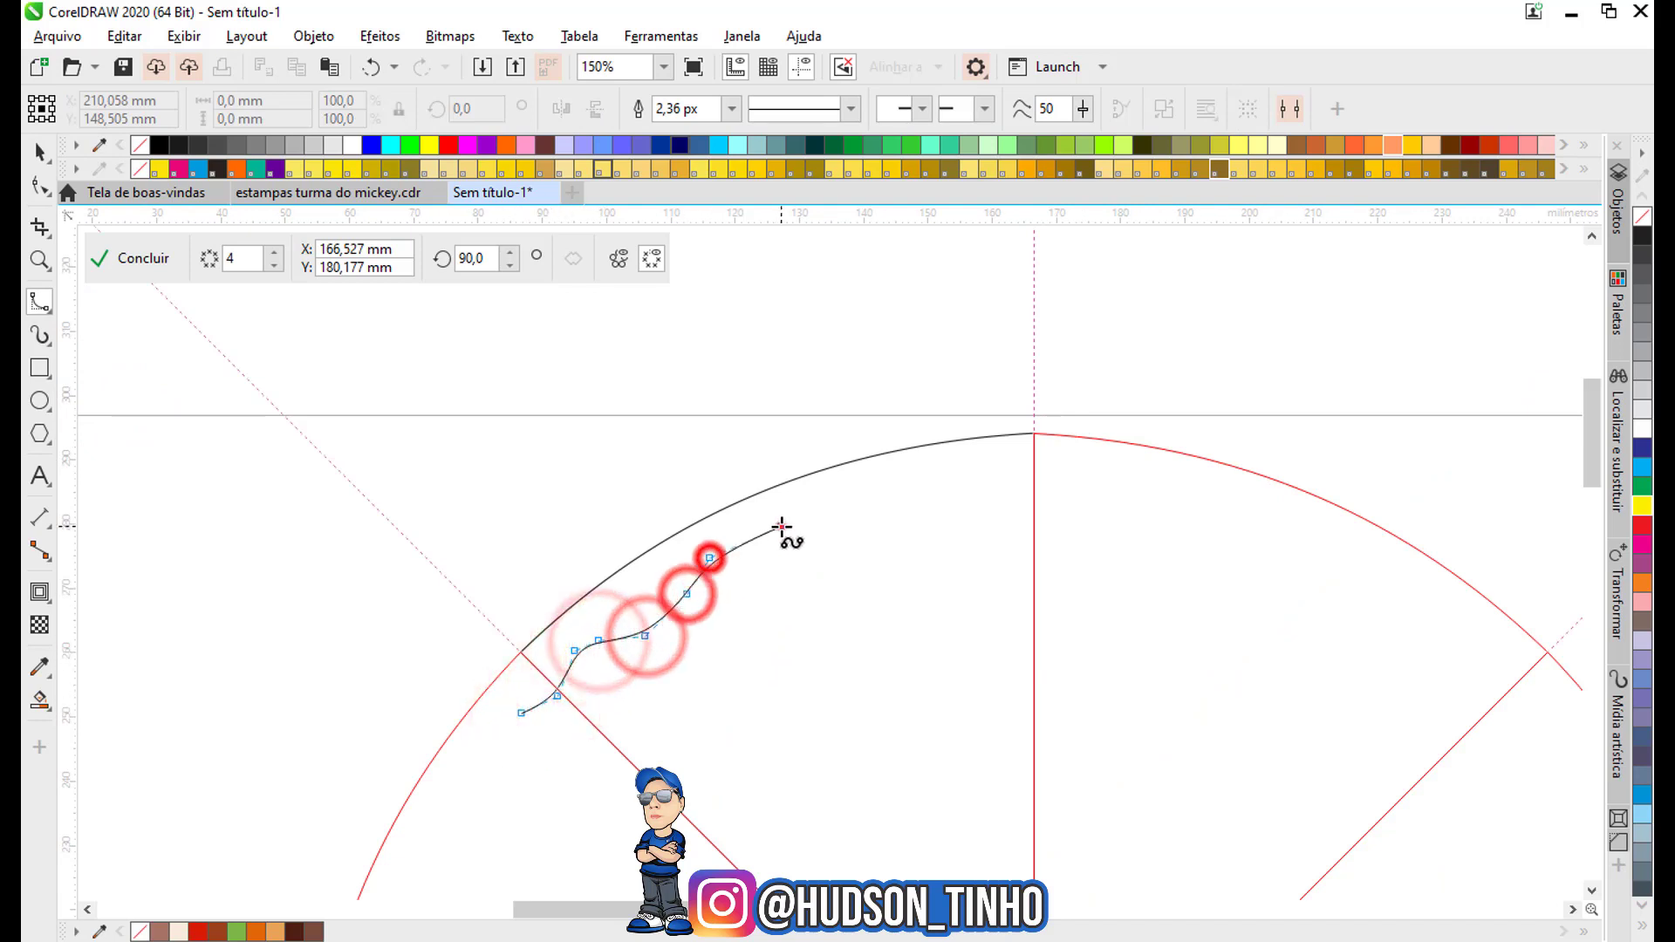
pyautogui.click(781, 527)
pyautogui.click(818, 526)
pyautogui.click(866, 522)
pyautogui.click(907, 491)
pyautogui.click(948, 467)
pyautogui.click(1008, 458)
pyautogui.click(1036, 471)
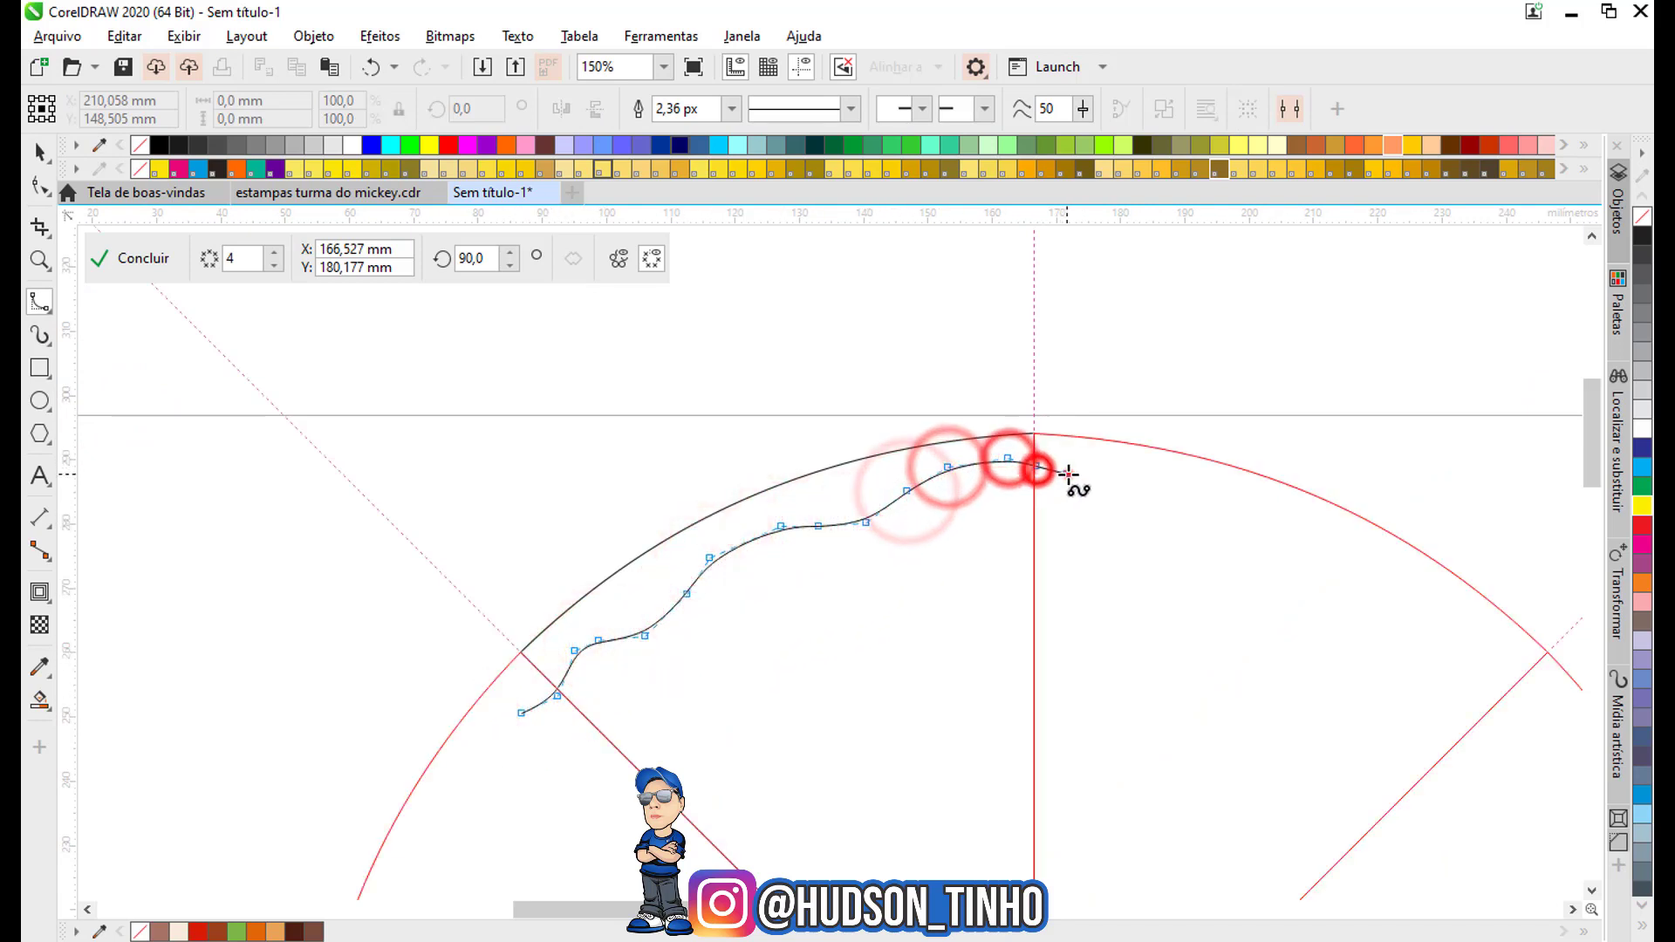
pyautogui.click(1068, 473)
pyautogui.click(1093, 452)
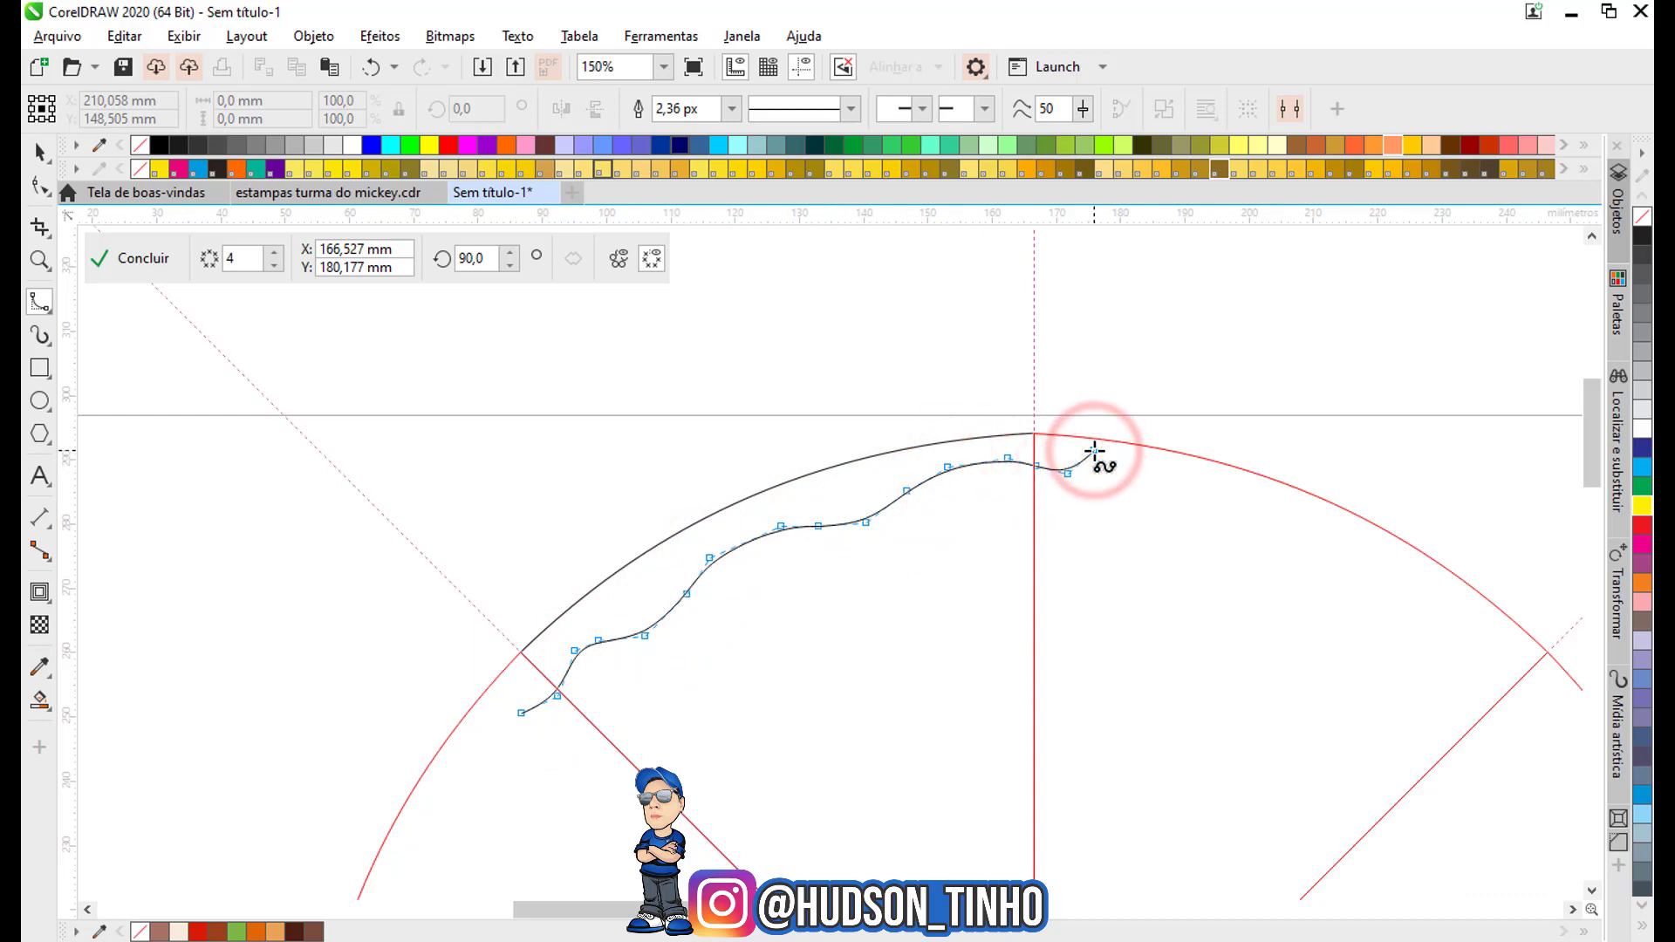
pyautogui.click(1094, 451)
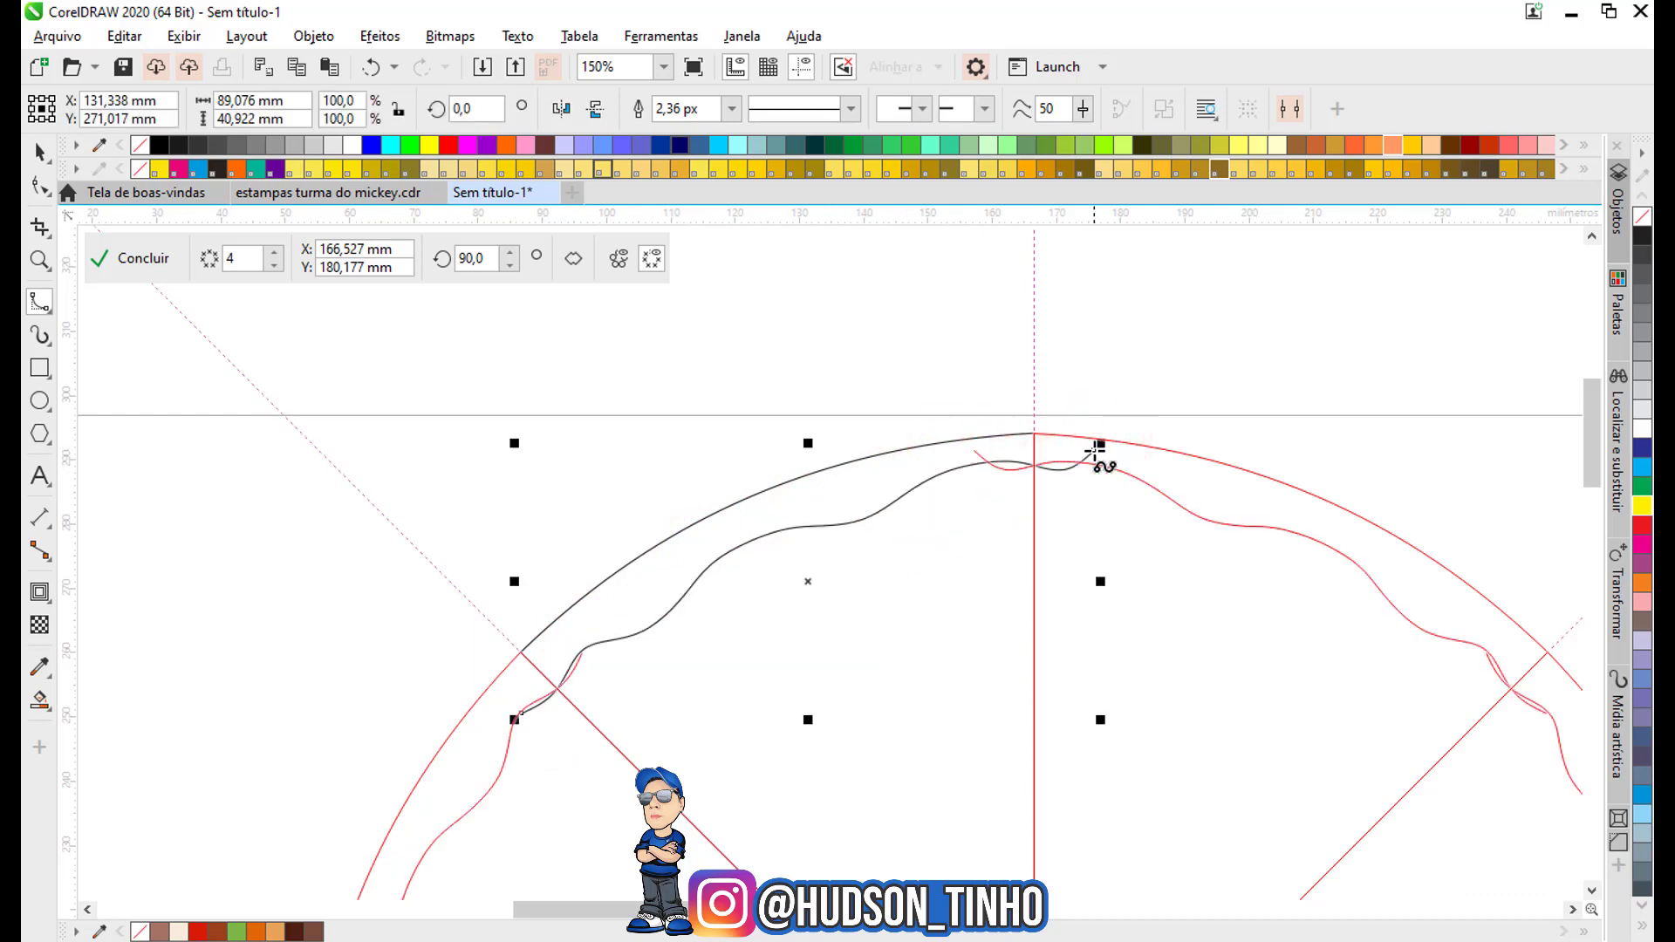
# Smart-fill the band between the wedge's arc and the wavy line with reddish-brown from the document palette, without an outline.
pyautogui.click(41, 698)
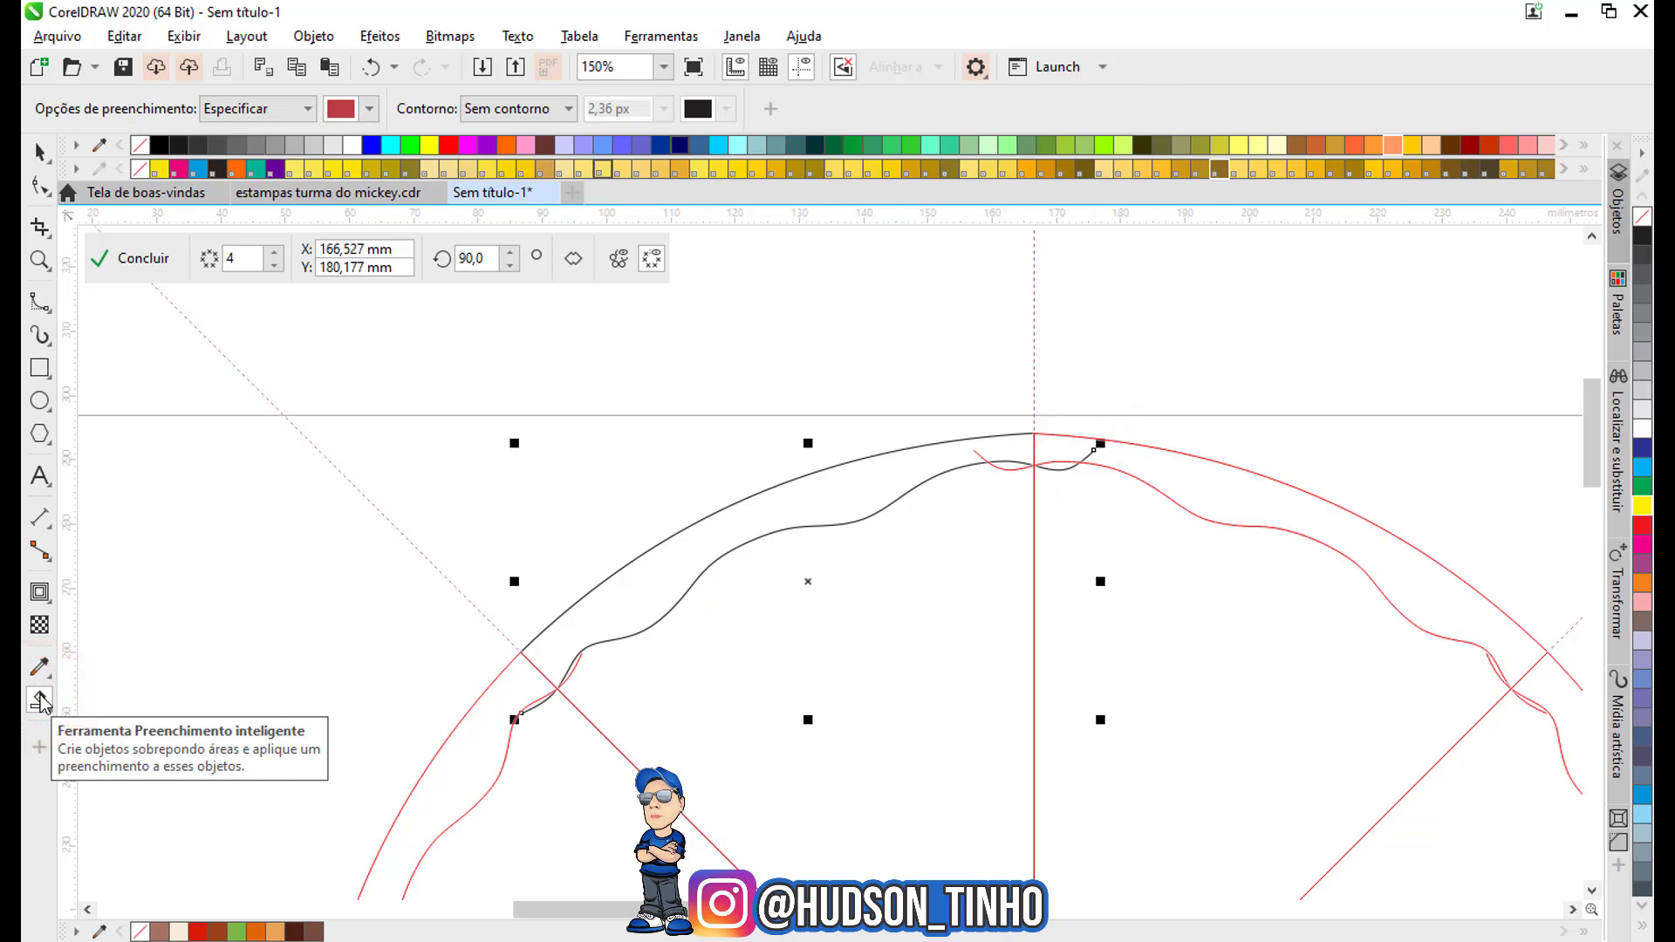
pyautogui.click(39, 701)
pyautogui.click(111, 696)
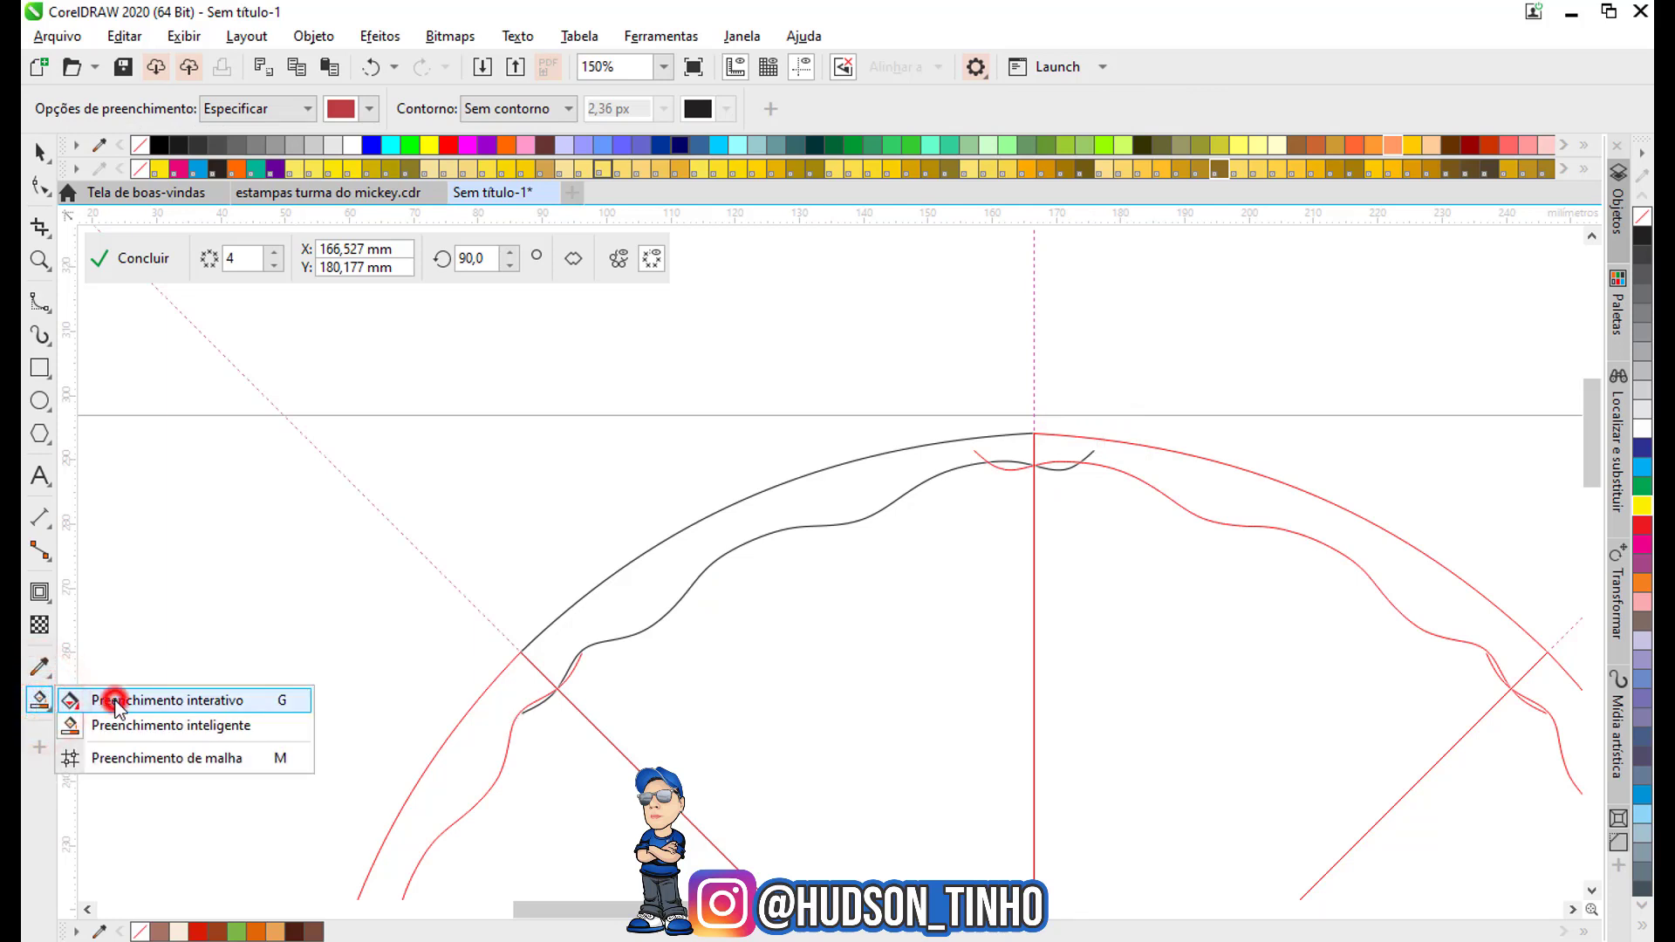
pyautogui.click(39, 701)
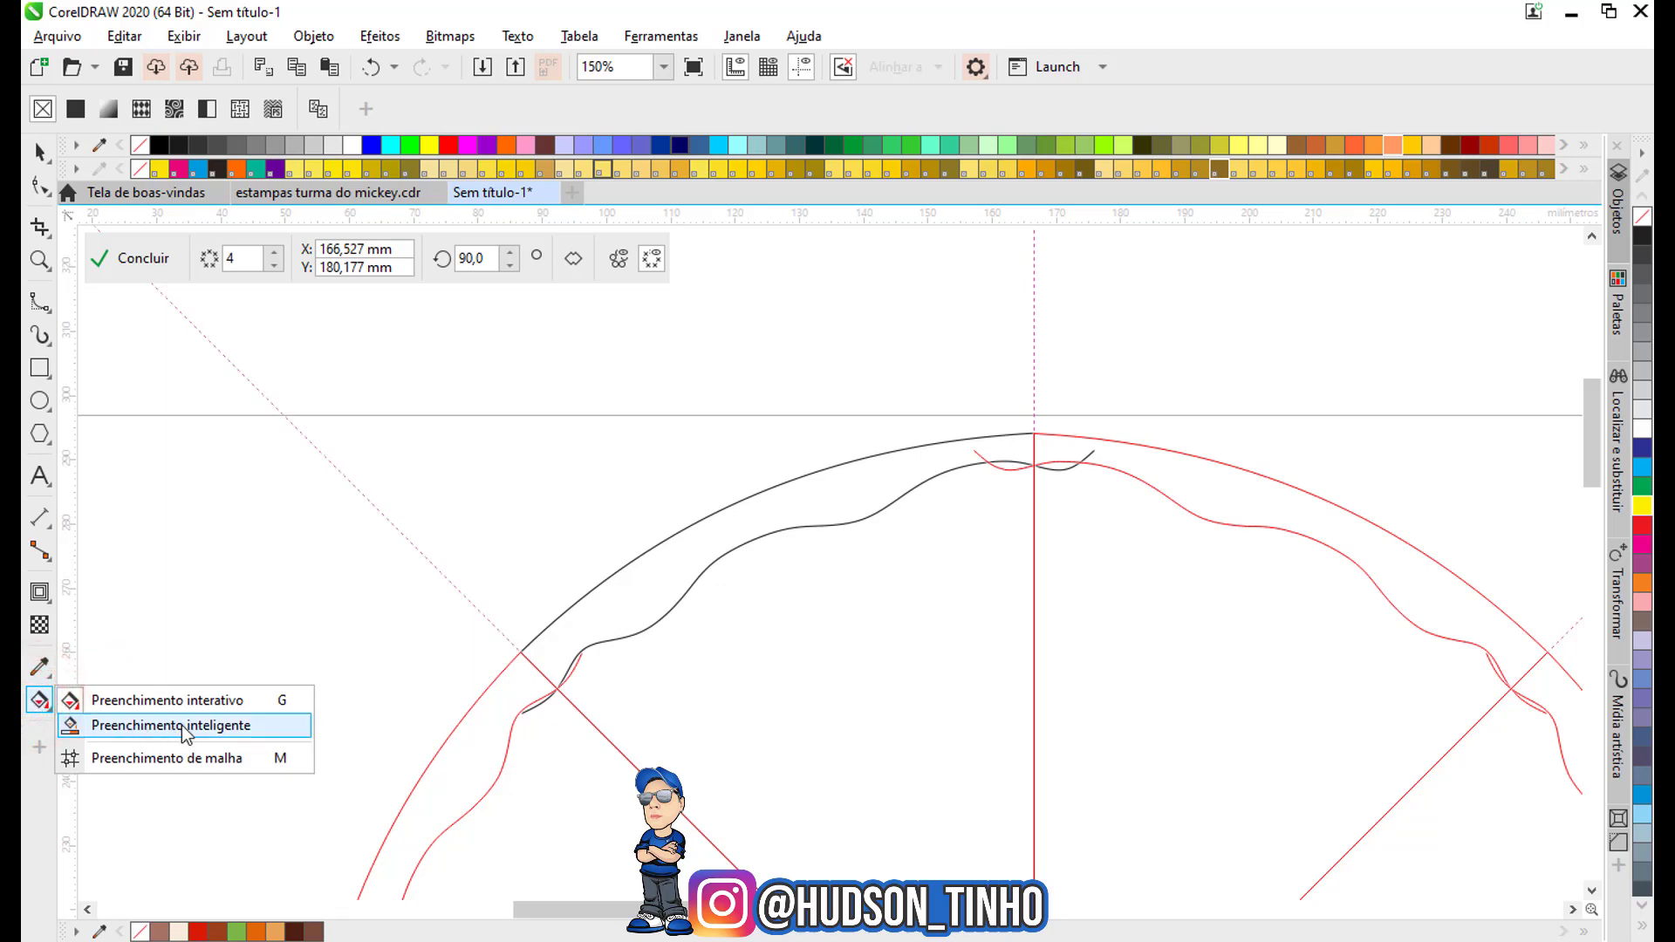
pyautogui.click(174, 725)
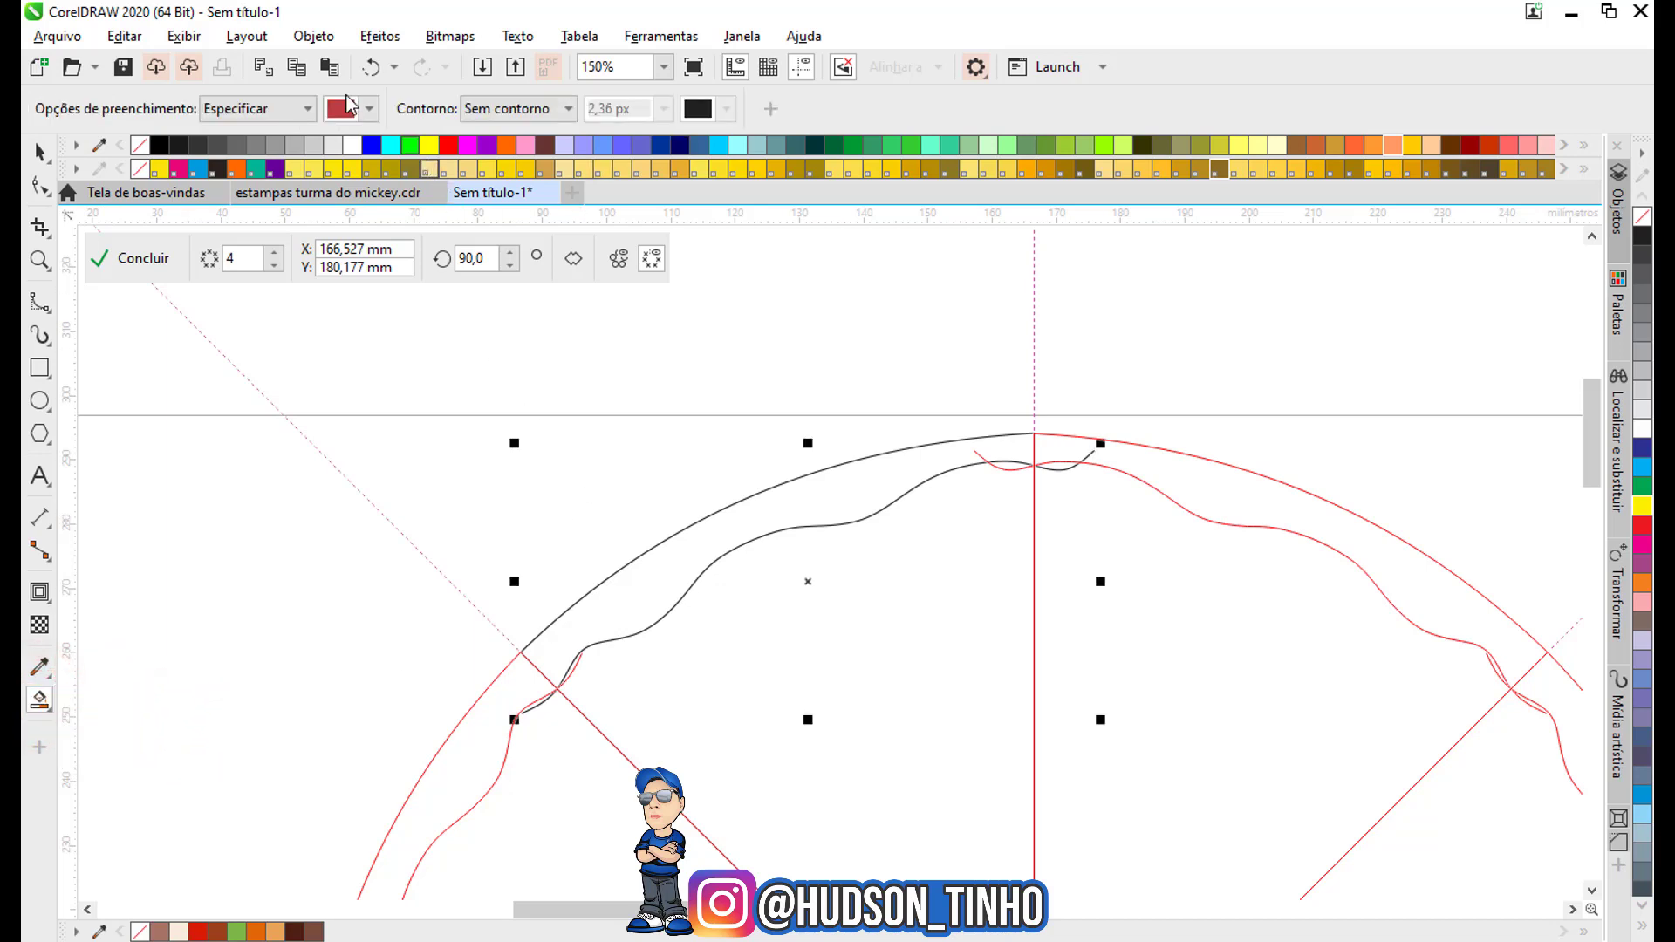
pyautogui.click(369, 108)
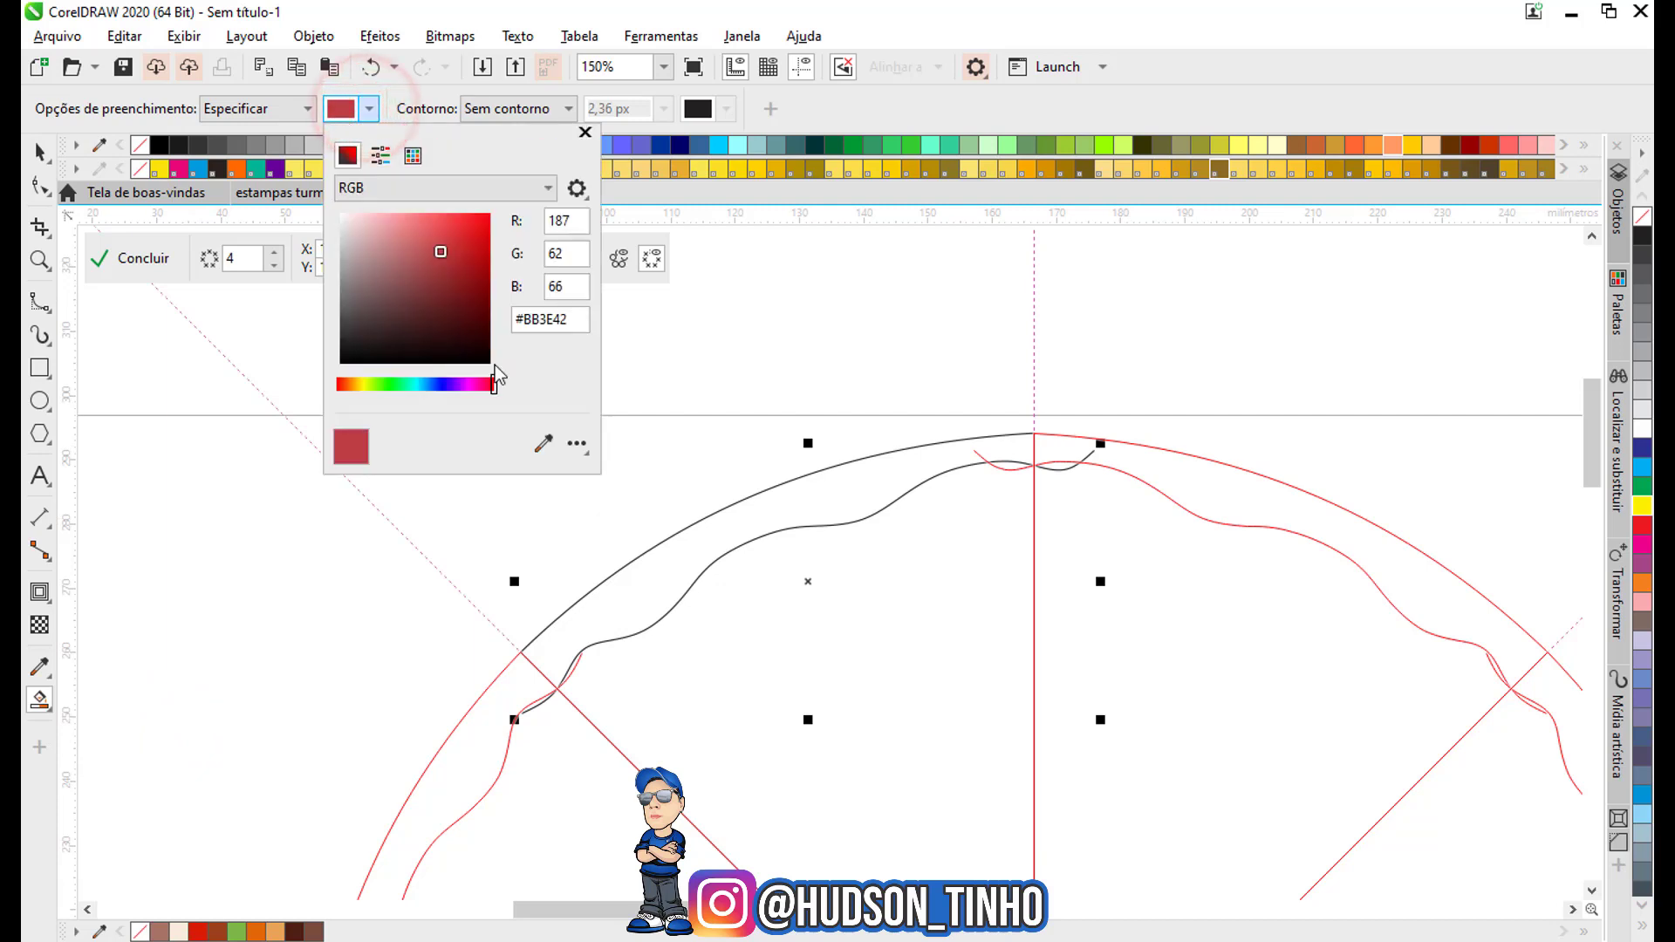
pyautogui.click(544, 444)
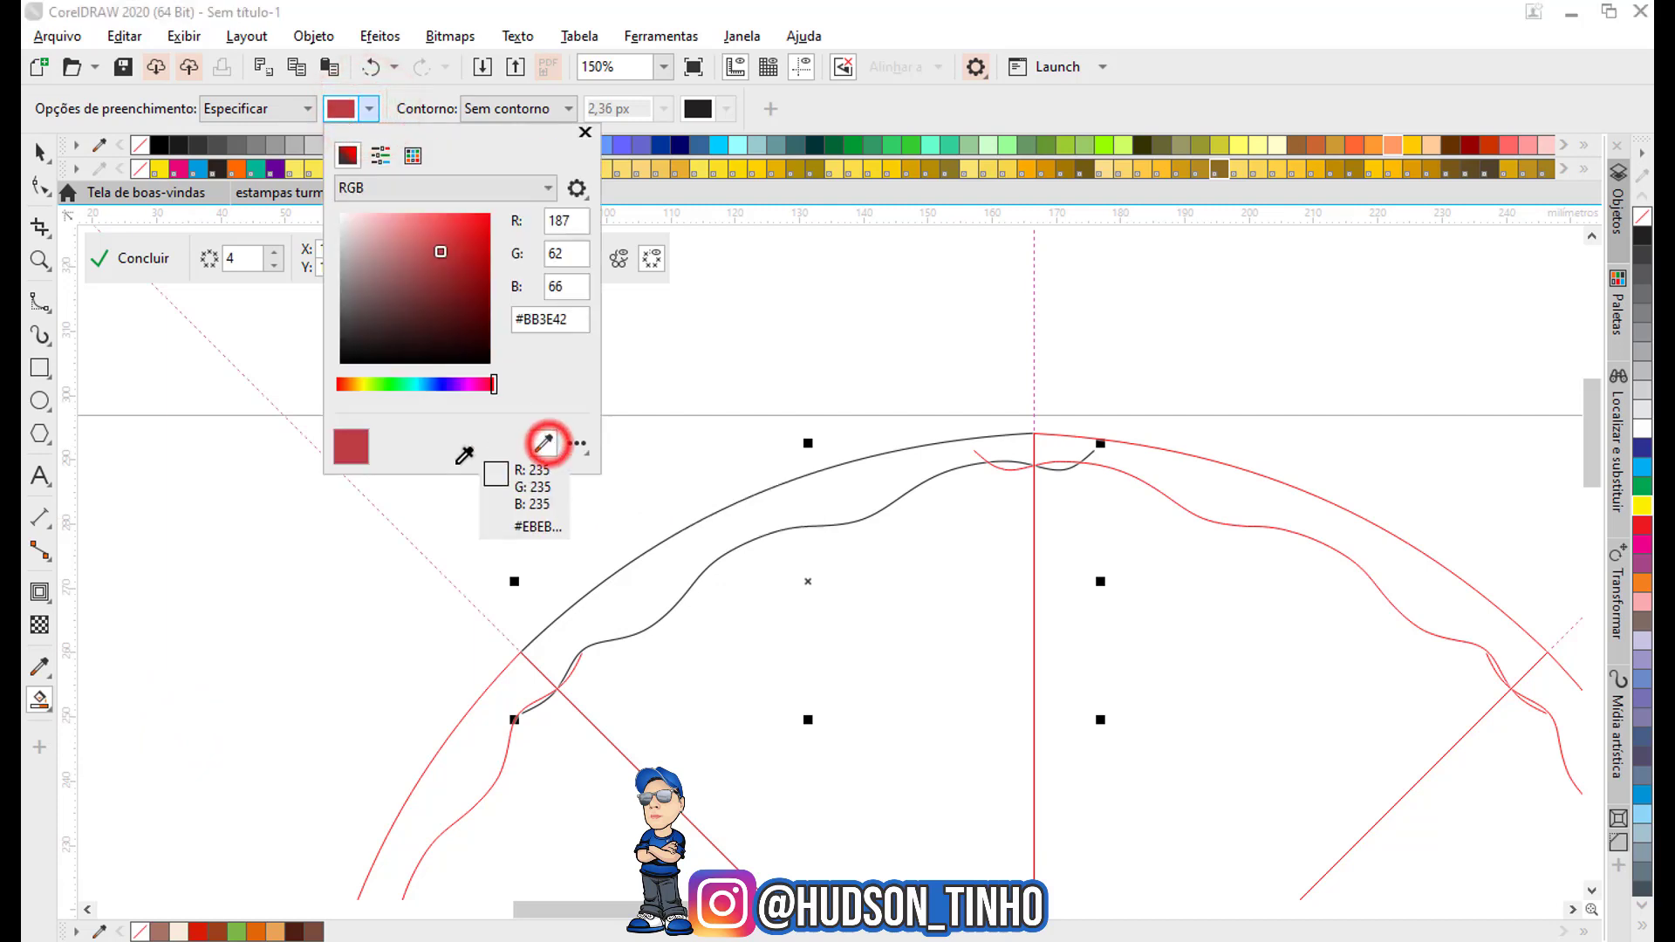
pyautogui.click(218, 930)
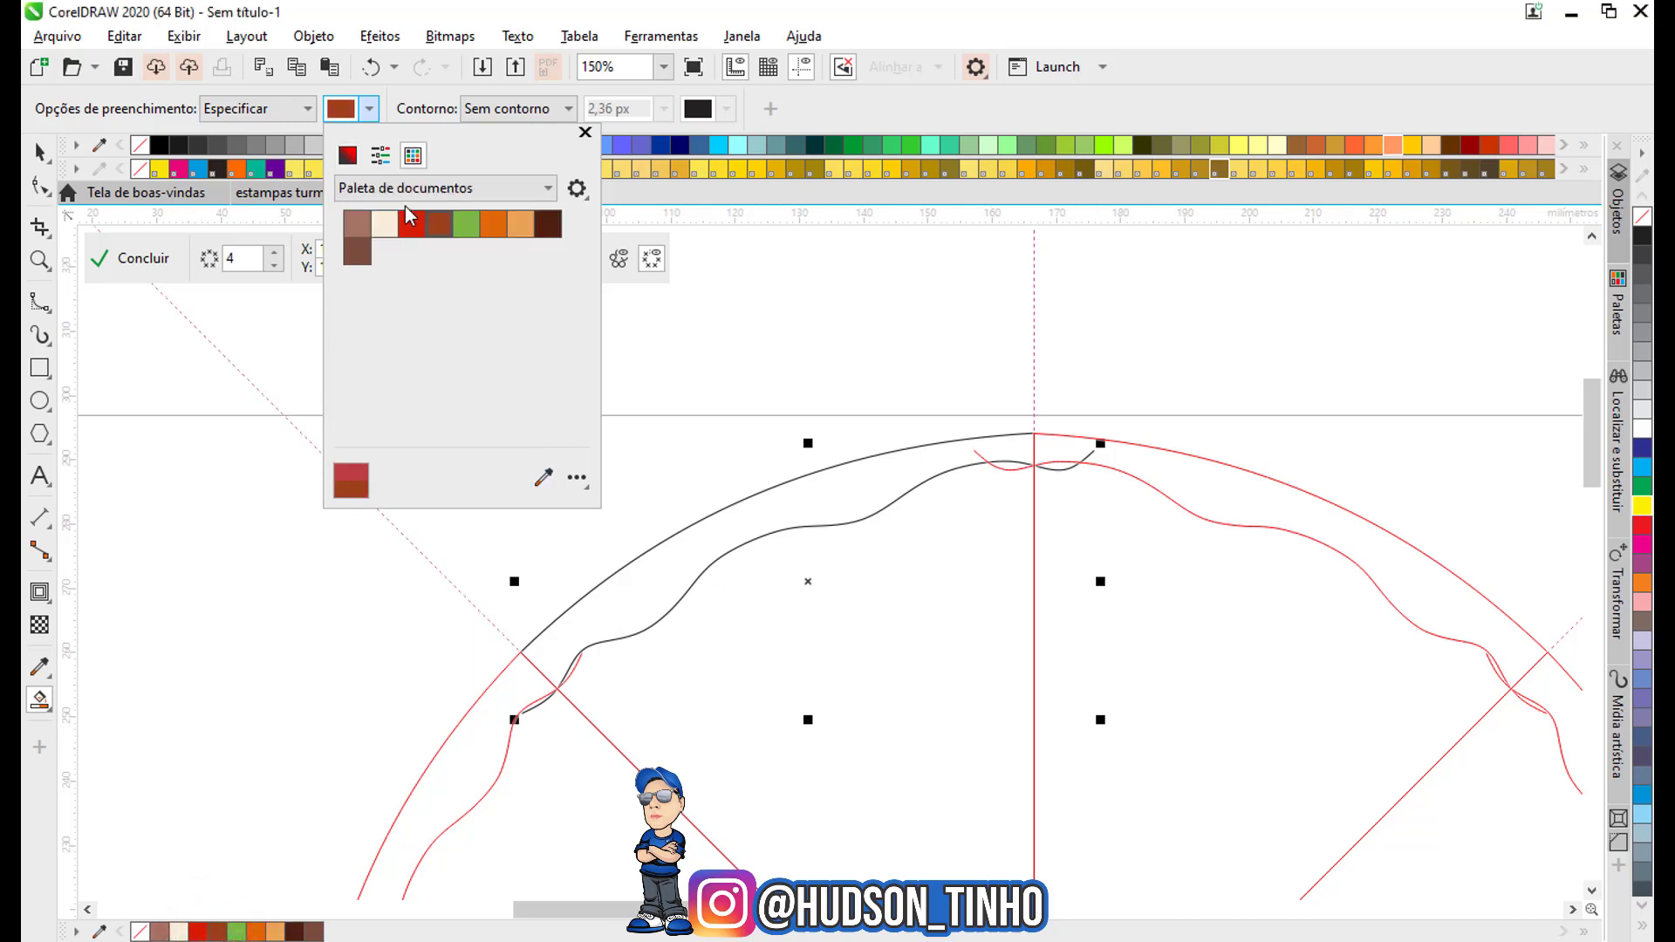
pyautogui.click(585, 133)
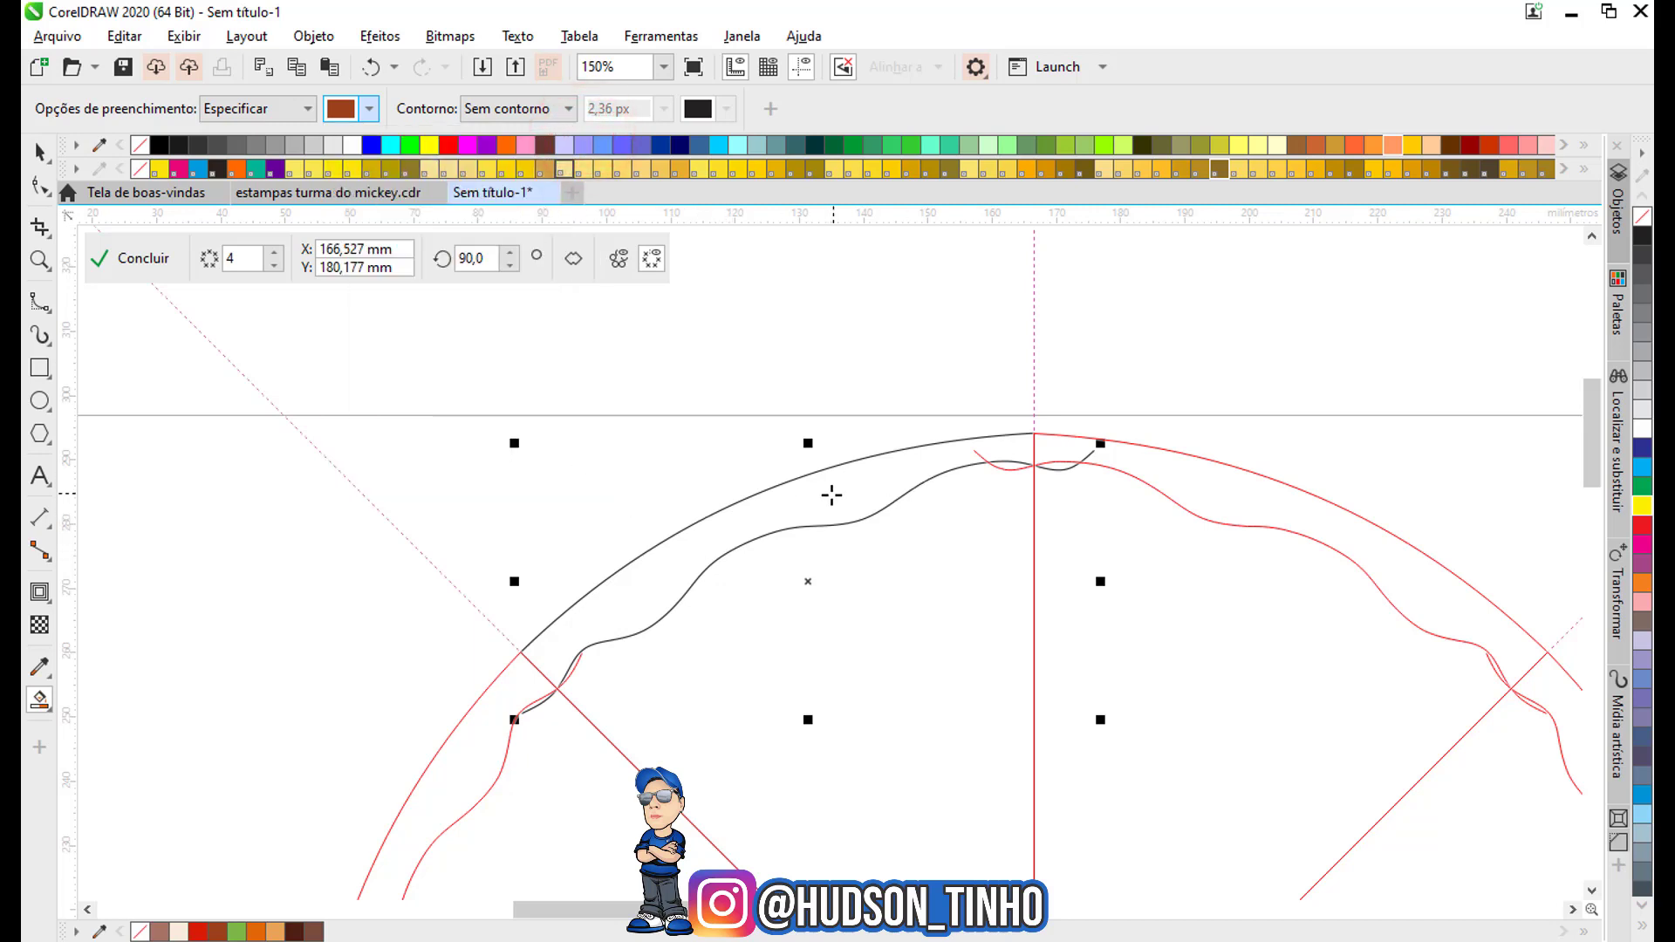
pyautogui.click(746, 526)
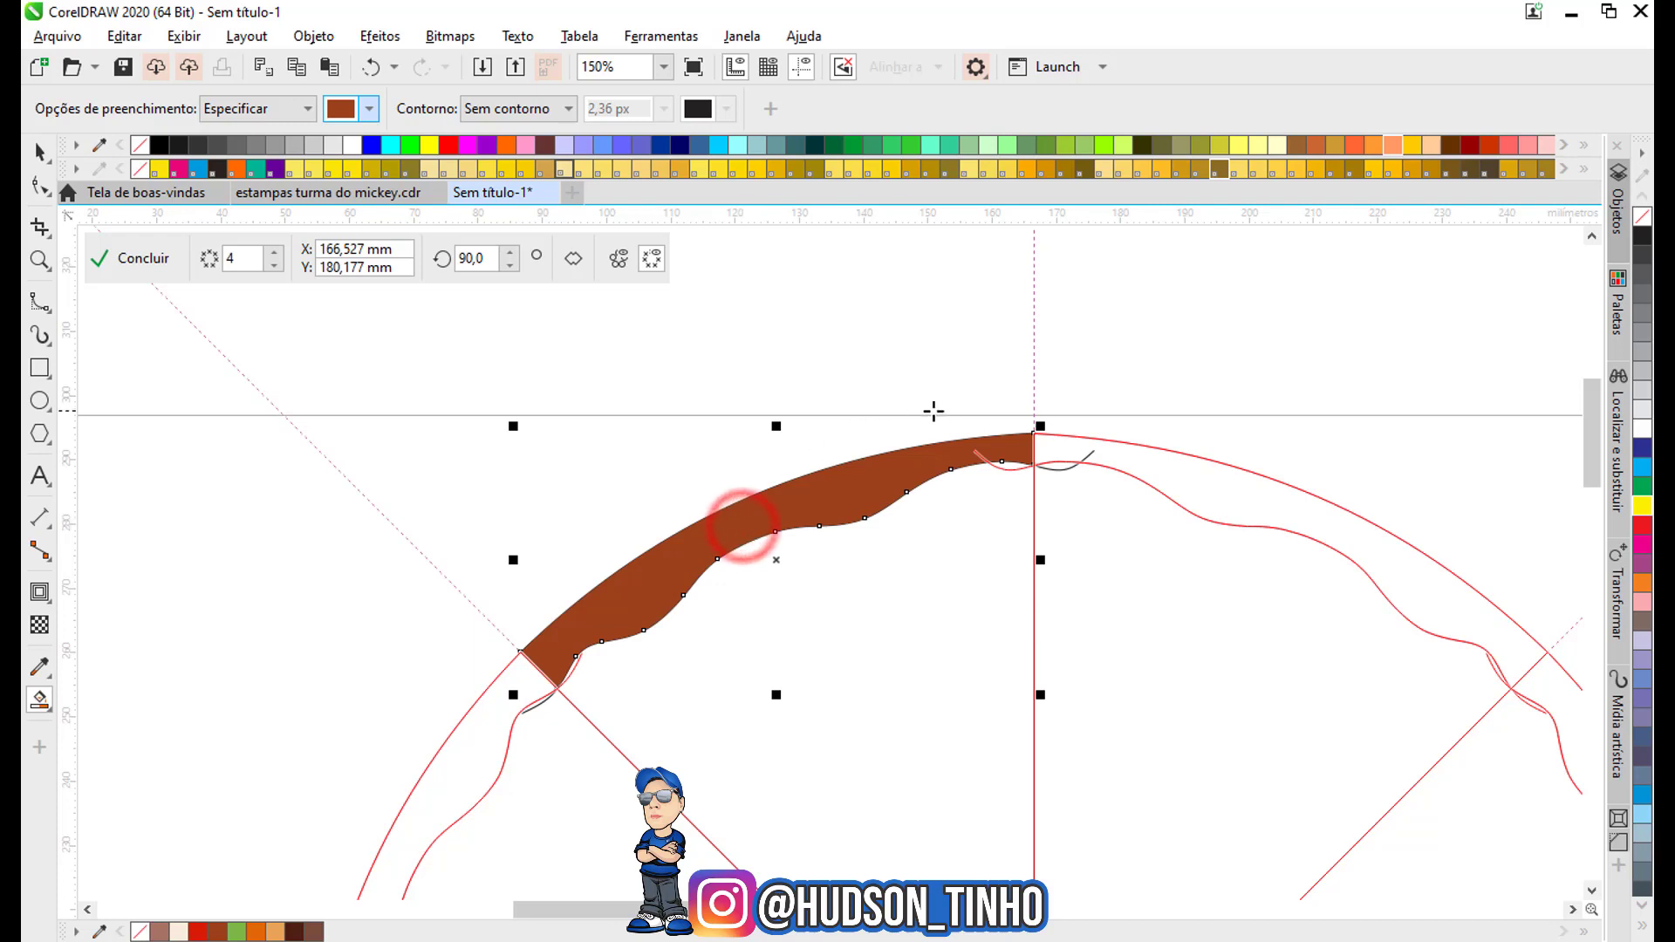
# Draw a second wavy B-Spline about 83 mm wide and 35 mm high just inside the brown band, extending past both straight edges.
pyautogui.click(39, 301)
pyautogui.click(551, 701)
pyautogui.click(582, 690)
pyautogui.click(590, 660)
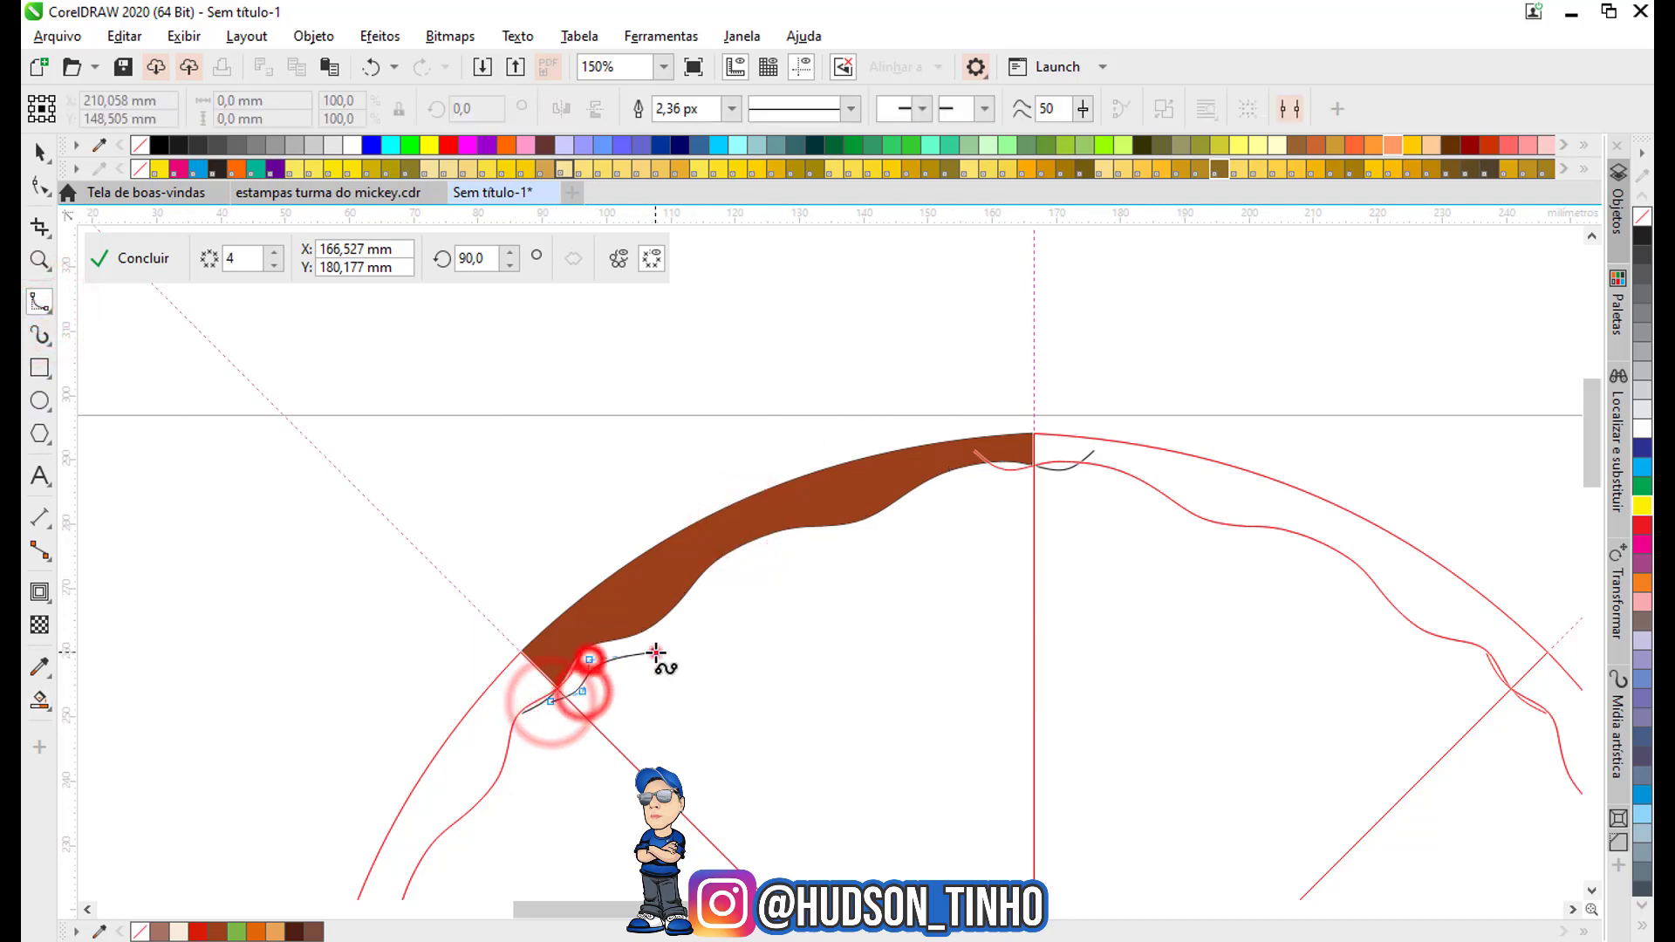
pyautogui.click(655, 651)
pyautogui.click(674, 626)
pyautogui.click(684, 603)
pyautogui.click(760, 574)
pyautogui.click(790, 544)
pyautogui.click(821, 542)
pyautogui.click(862, 542)
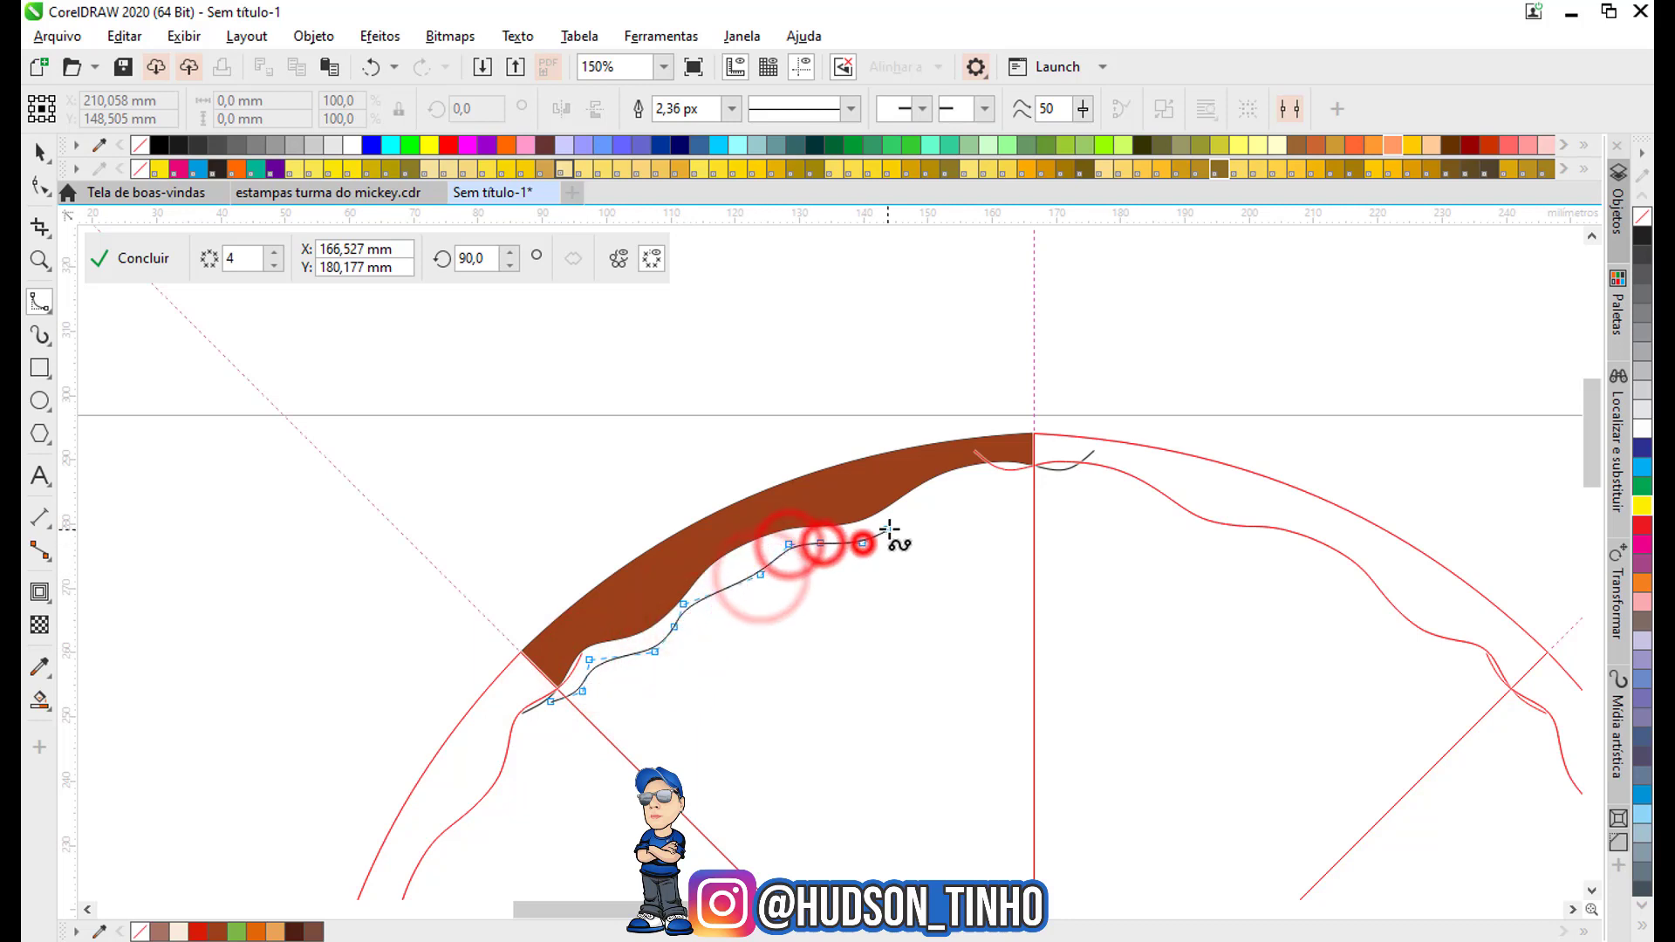
pyautogui.click(916, 496)
pyautogui.click(988, 473)
pyautogui.click(1027, 477)
pyautogui.click(1056, 483)
pyautogui.click(1082, 480)
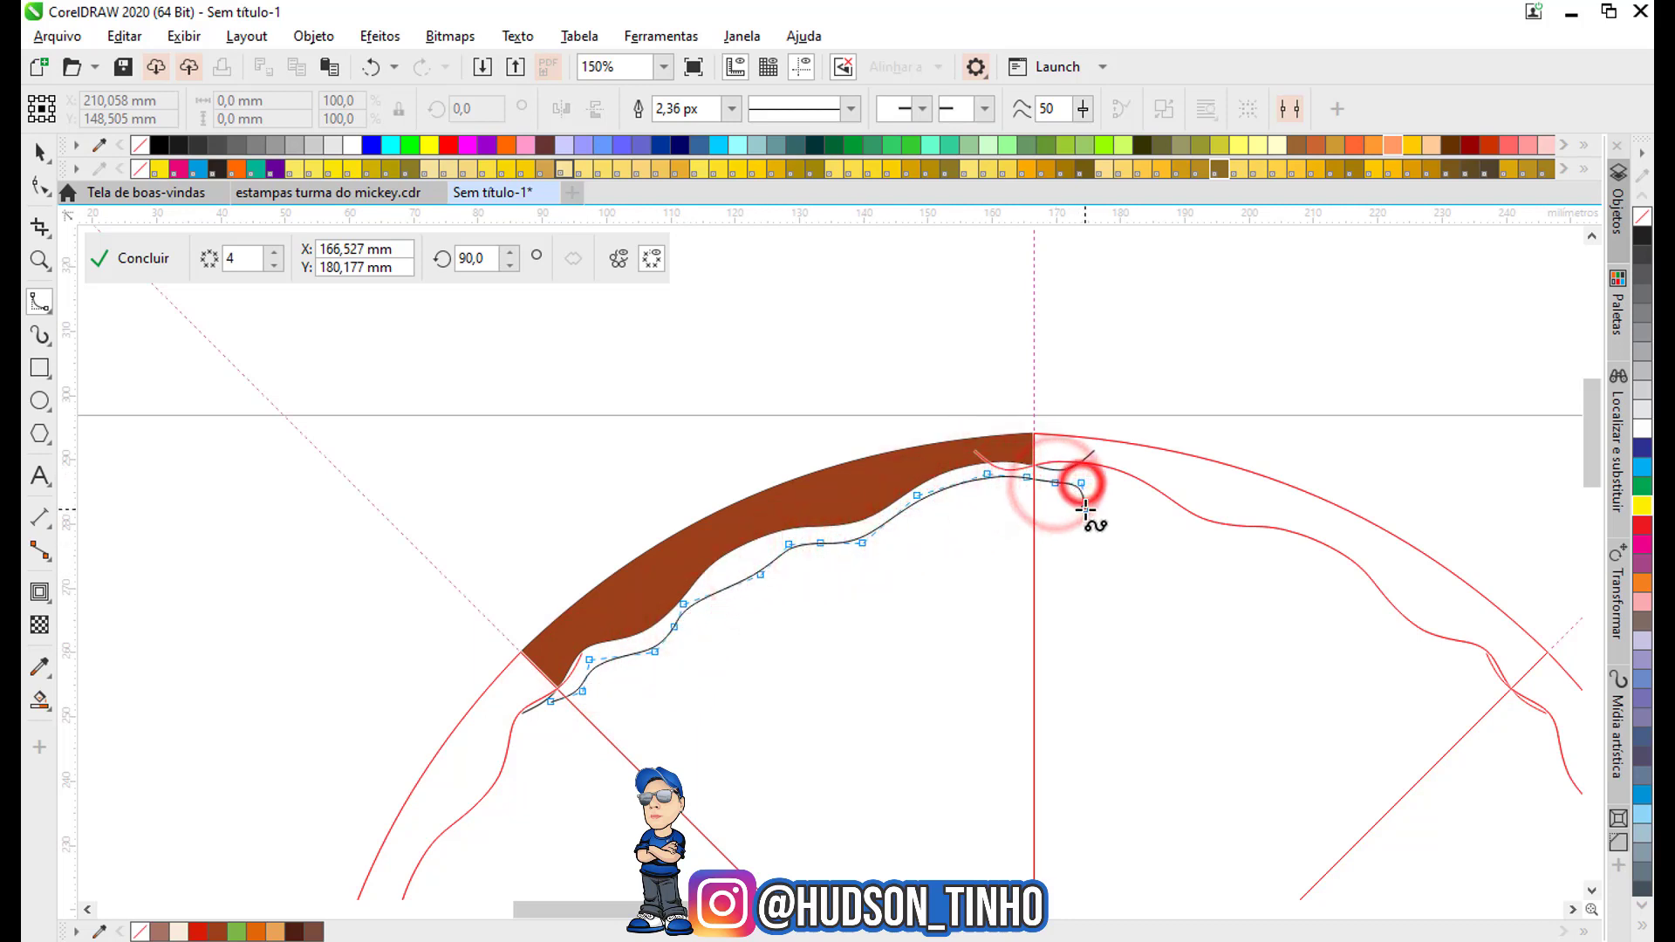
pyautogui.doubleClick(1084, 506)
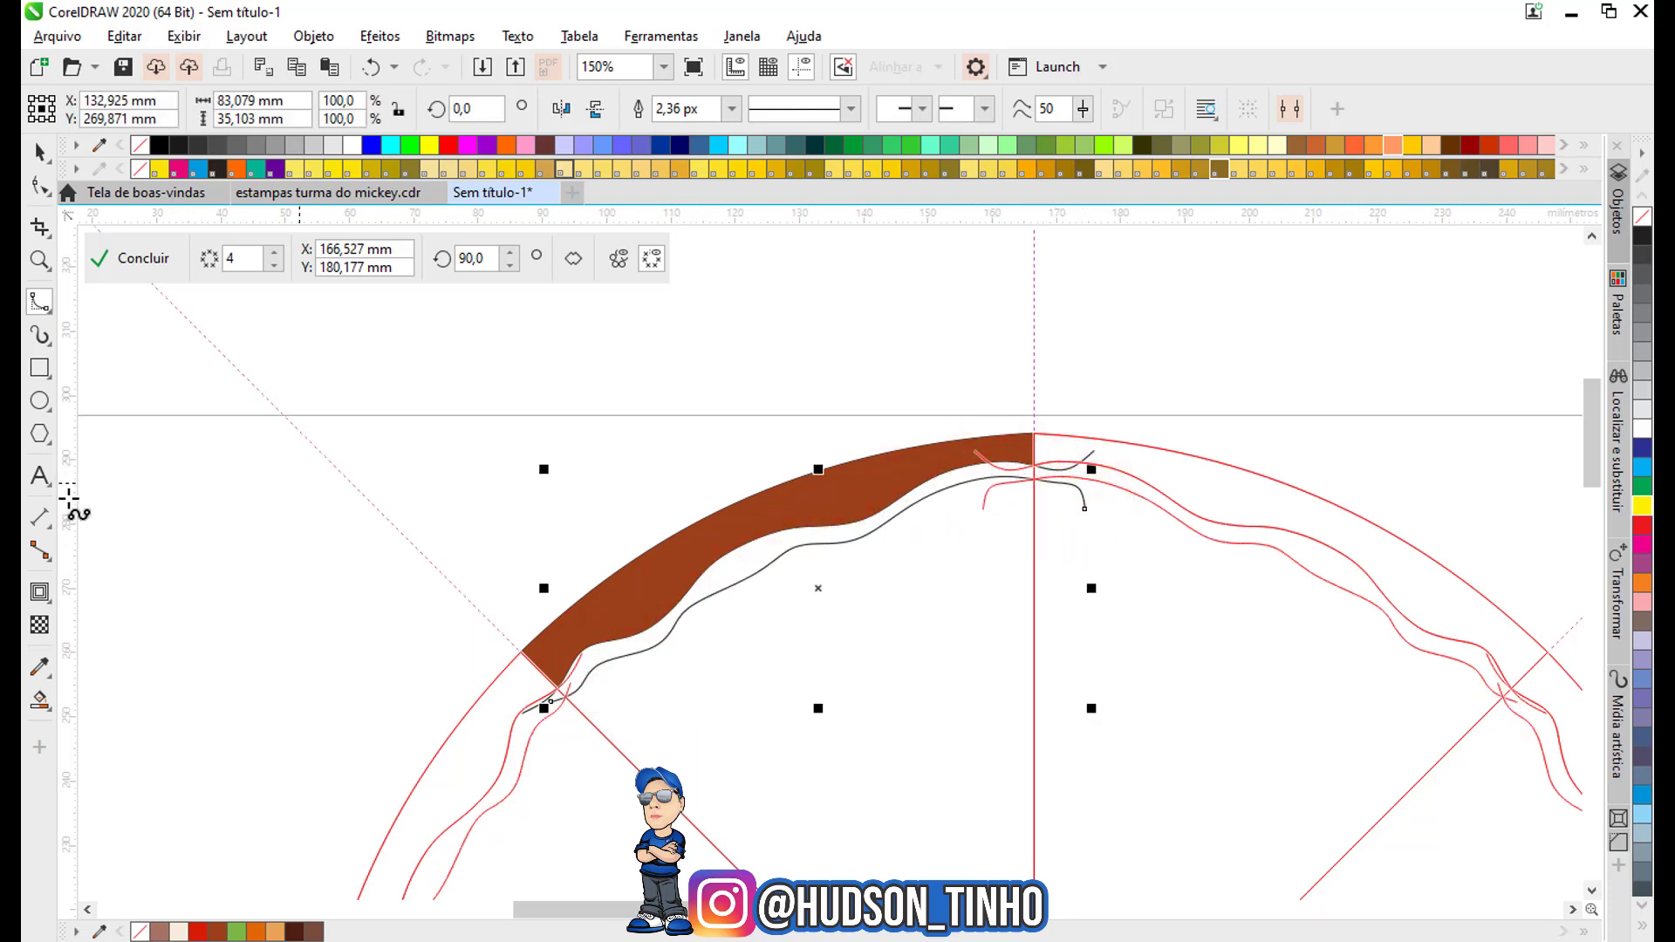
# Smart-fill the narrow strip between the brown band and the second wavy line with the document palette's dark orange.
pyautogui.click(39, 703)
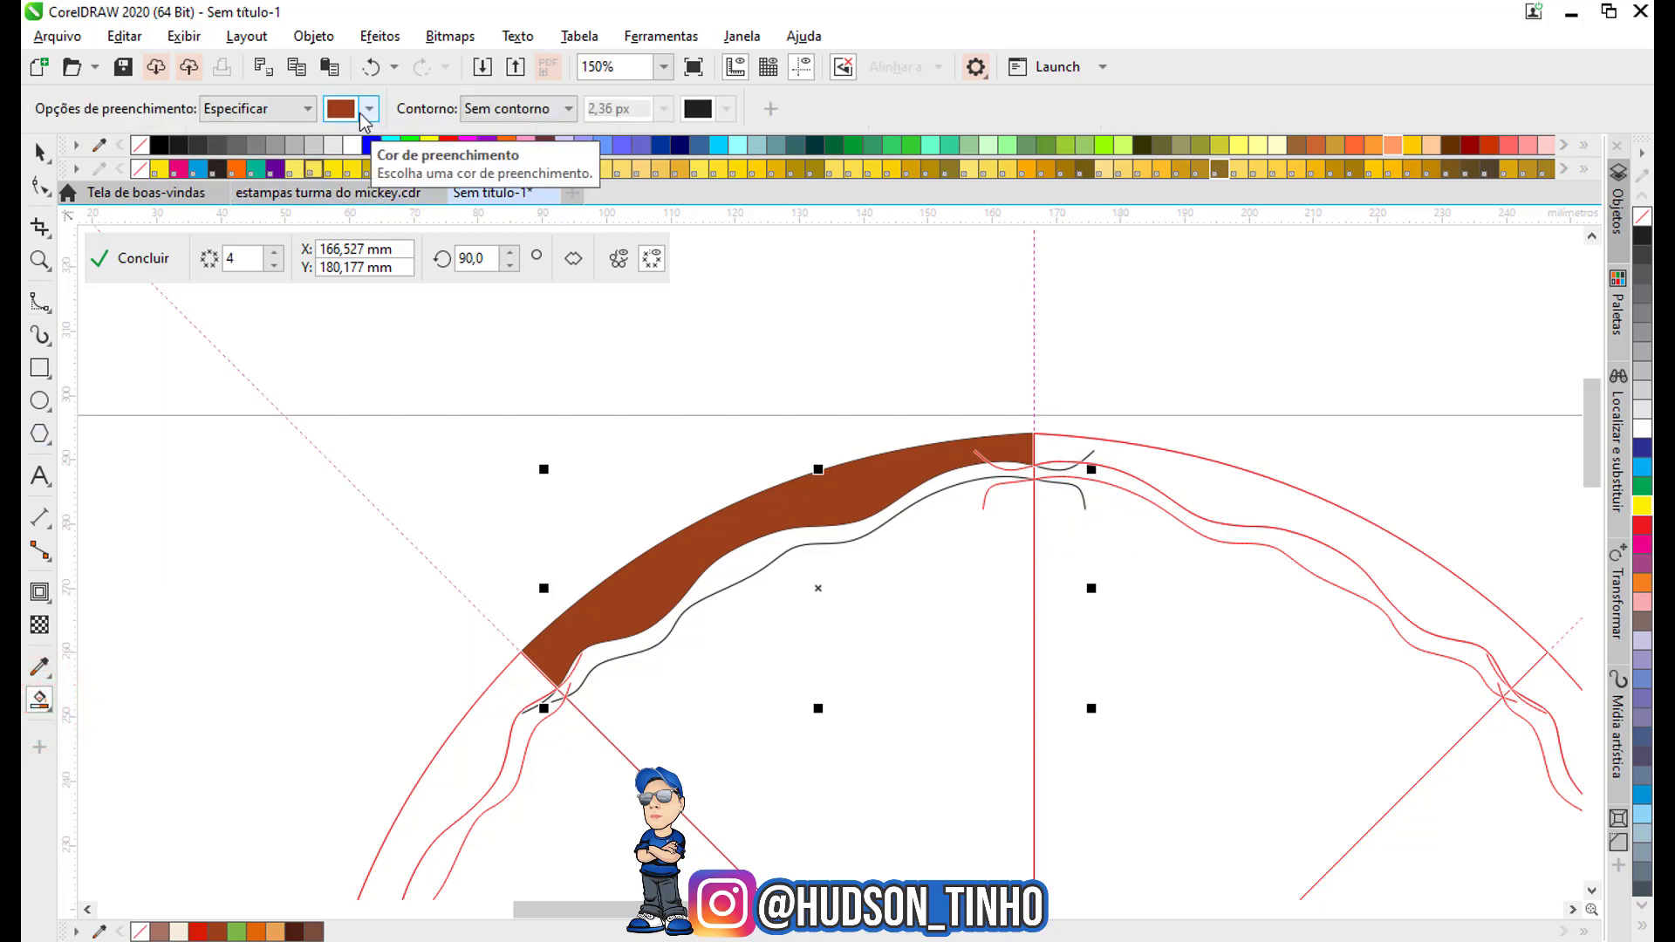
pyautogui.click(369, 108)
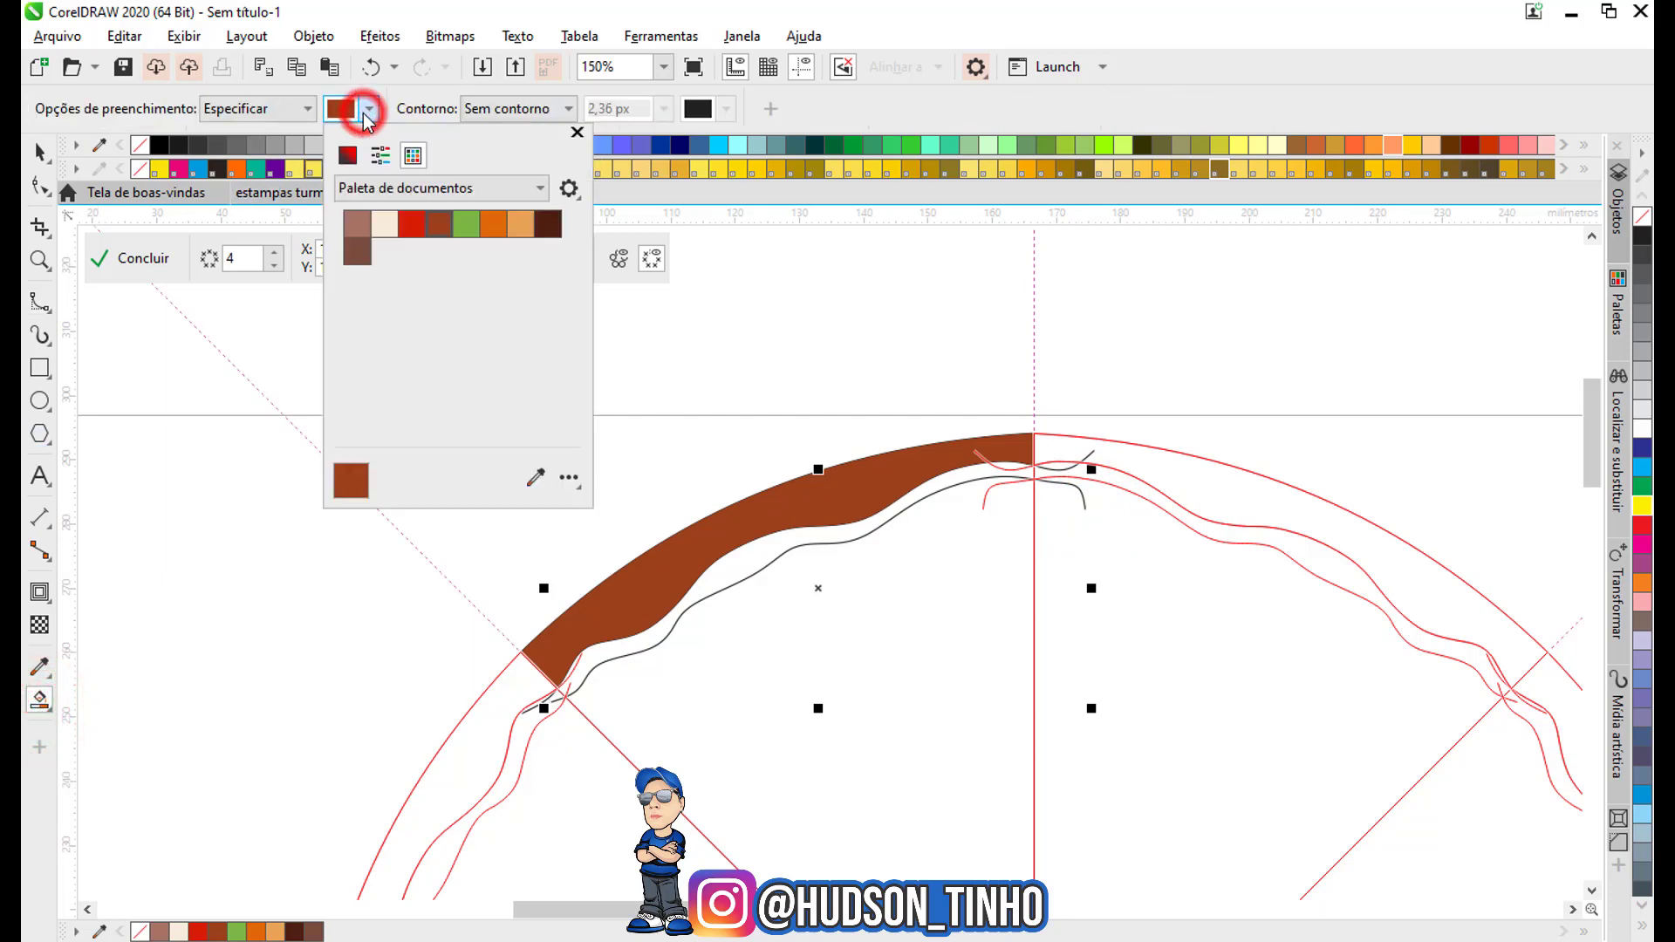
pyautogui.click(540, 472)
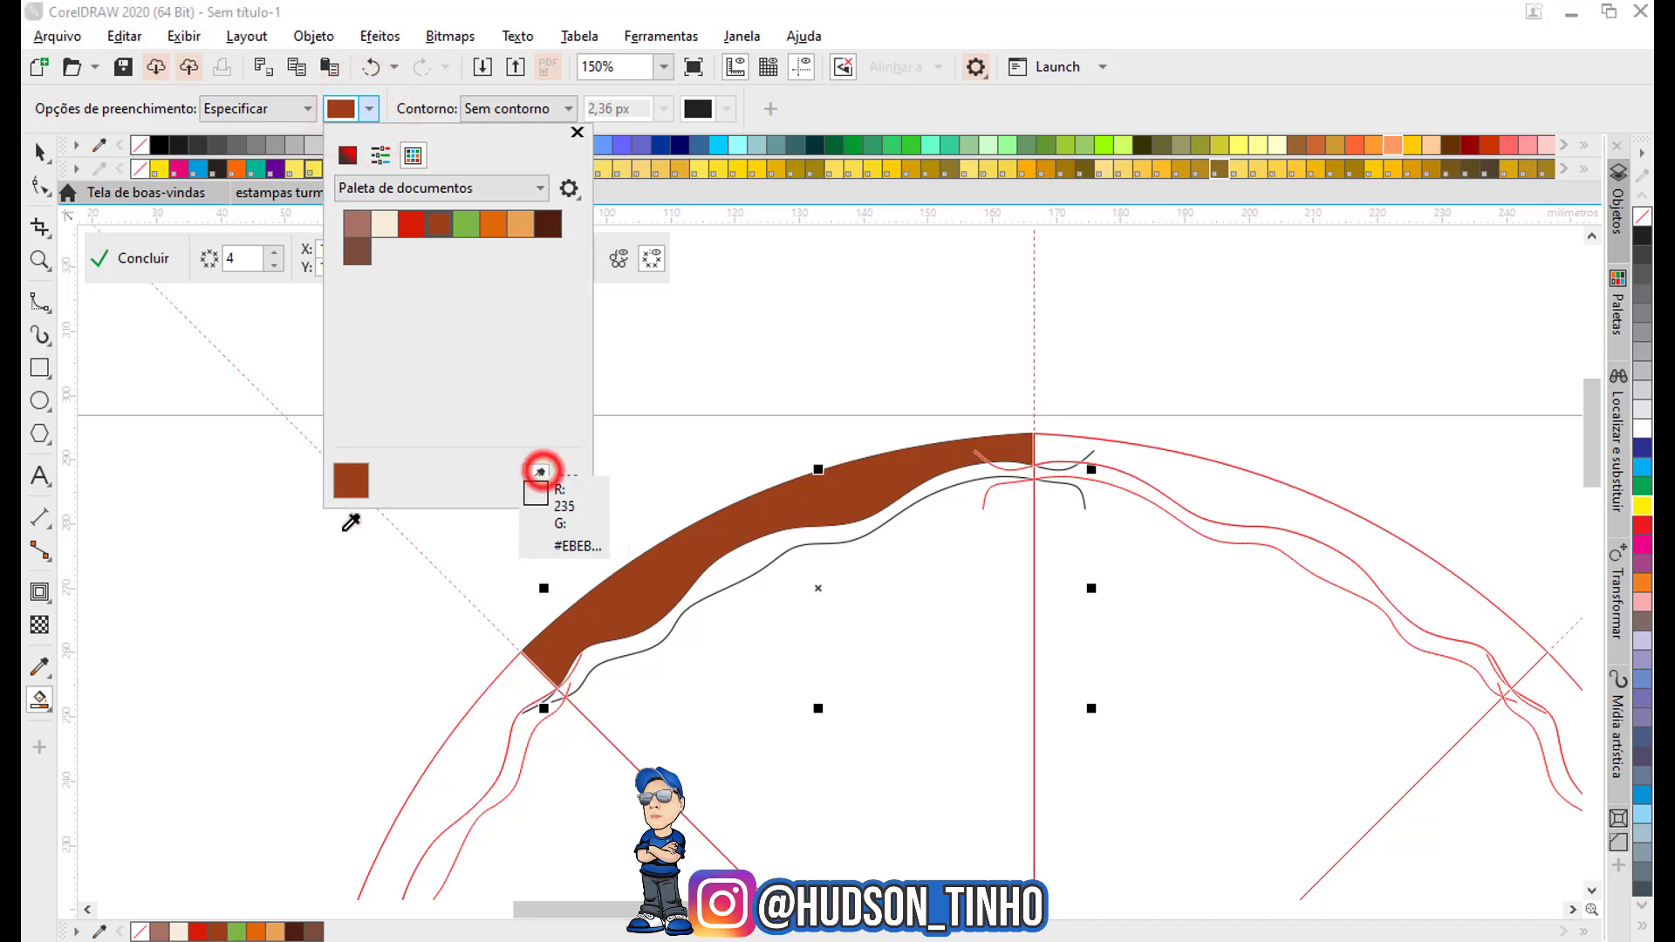
pyautogui.click(259, 925)
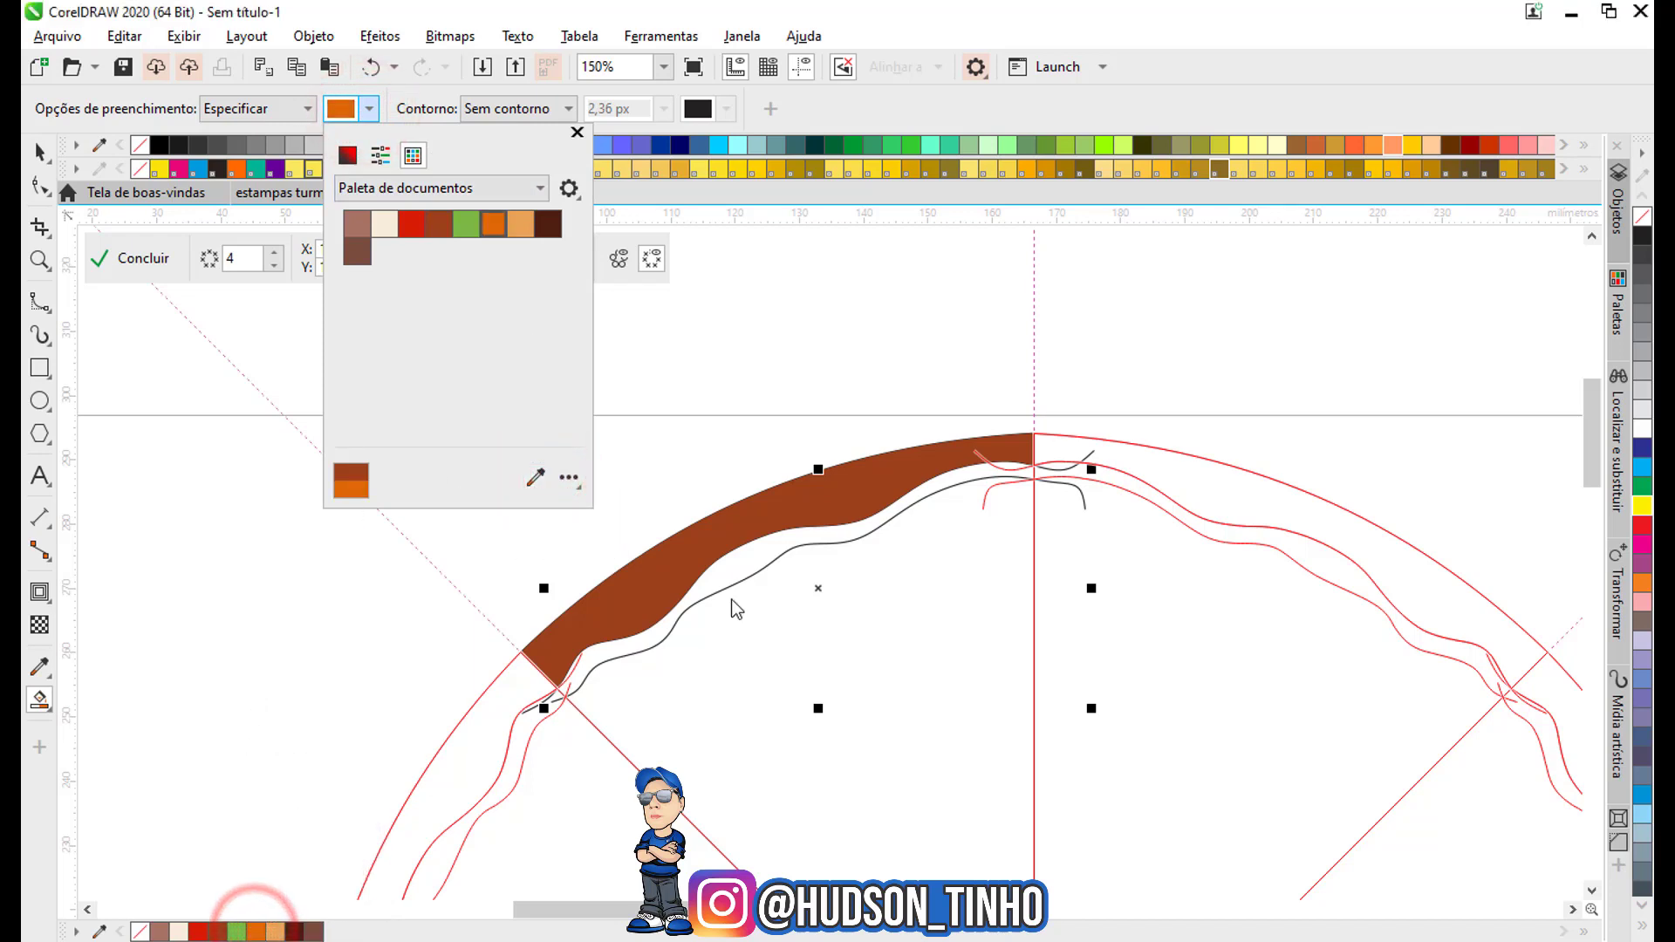
pyautogui.click(578, 132)
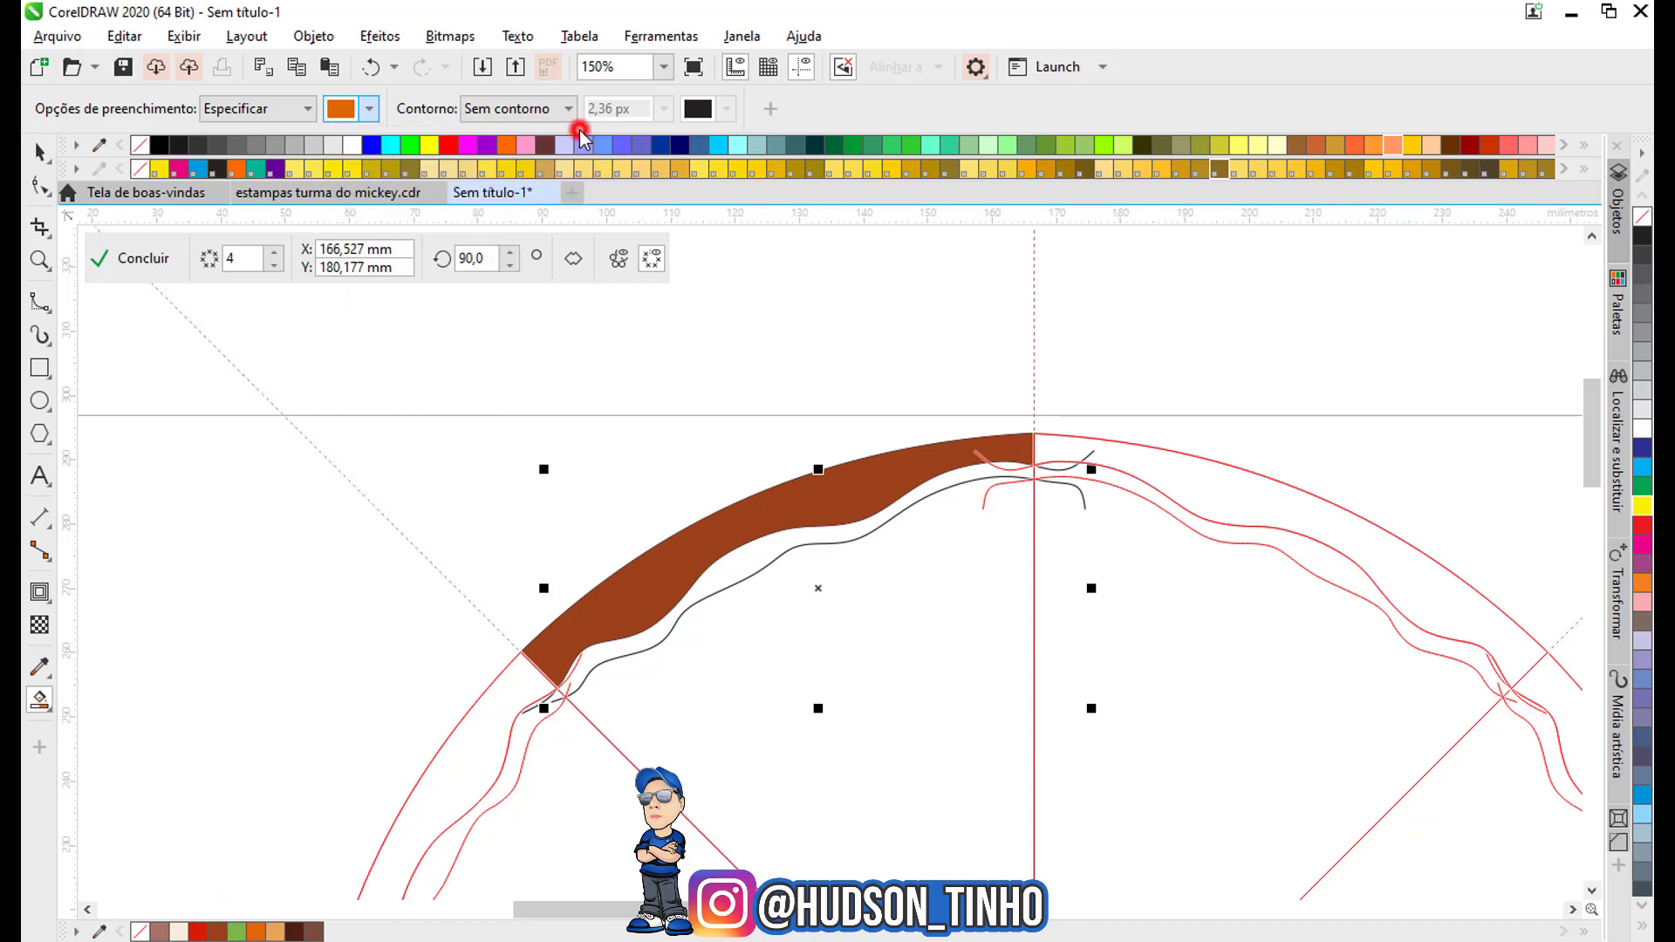
pyautogui.click(772, 544)
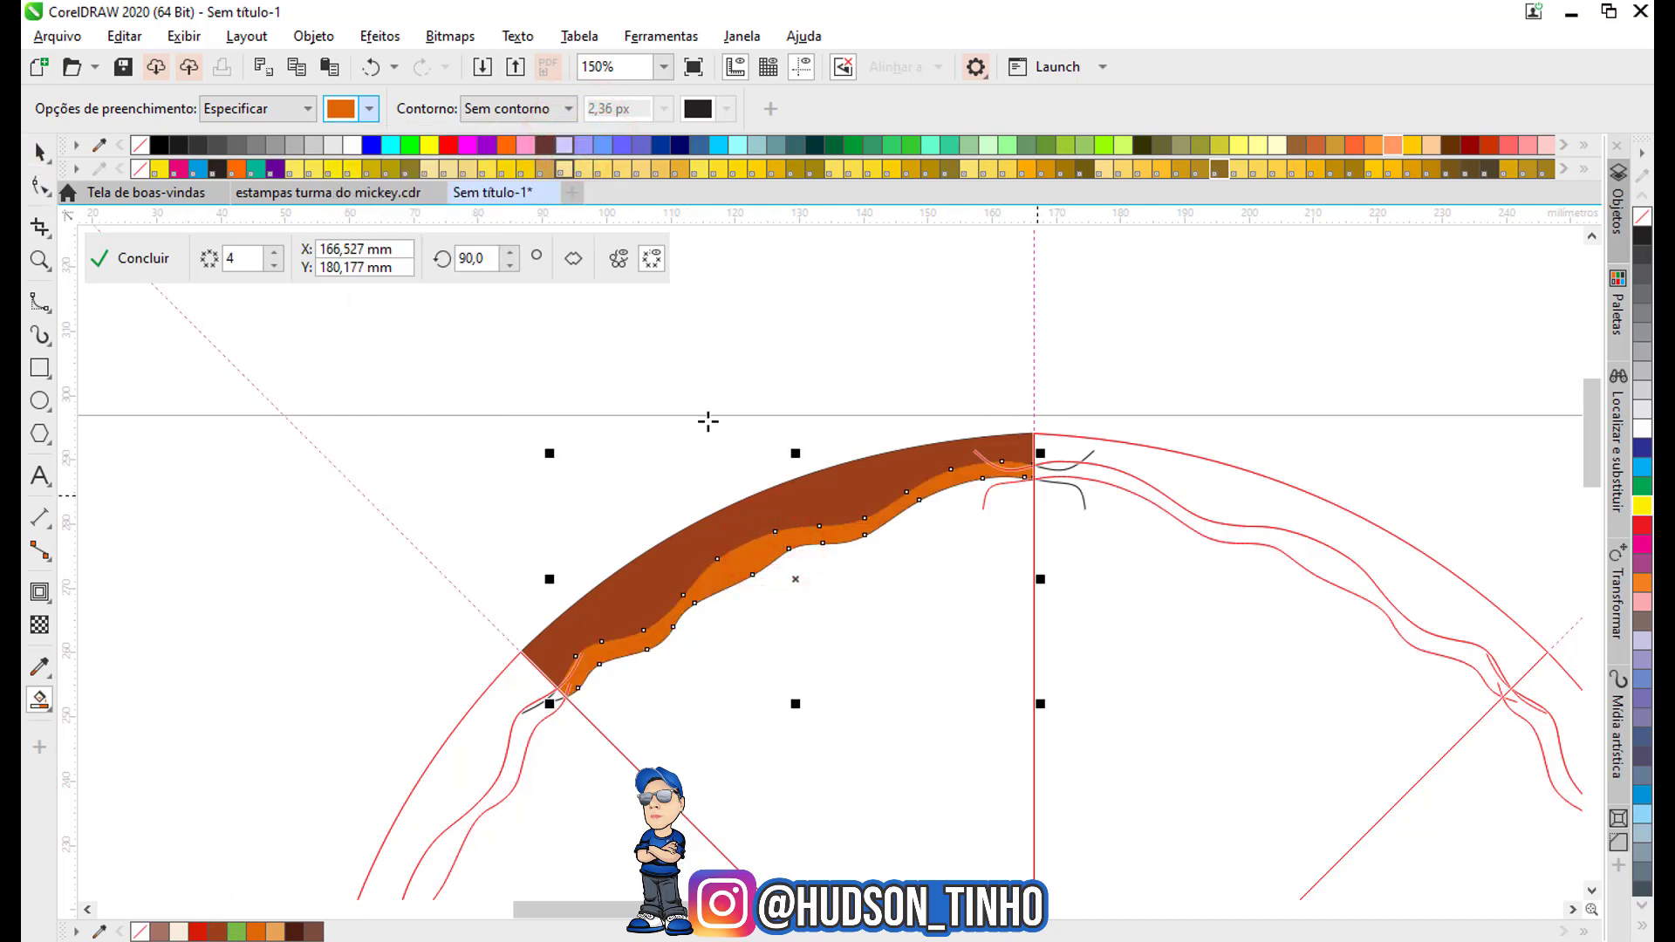
# Delete both wavy B-Spline guide lines, keeping the brown and orange filled shapes.
pyautogui.click(39, 153)
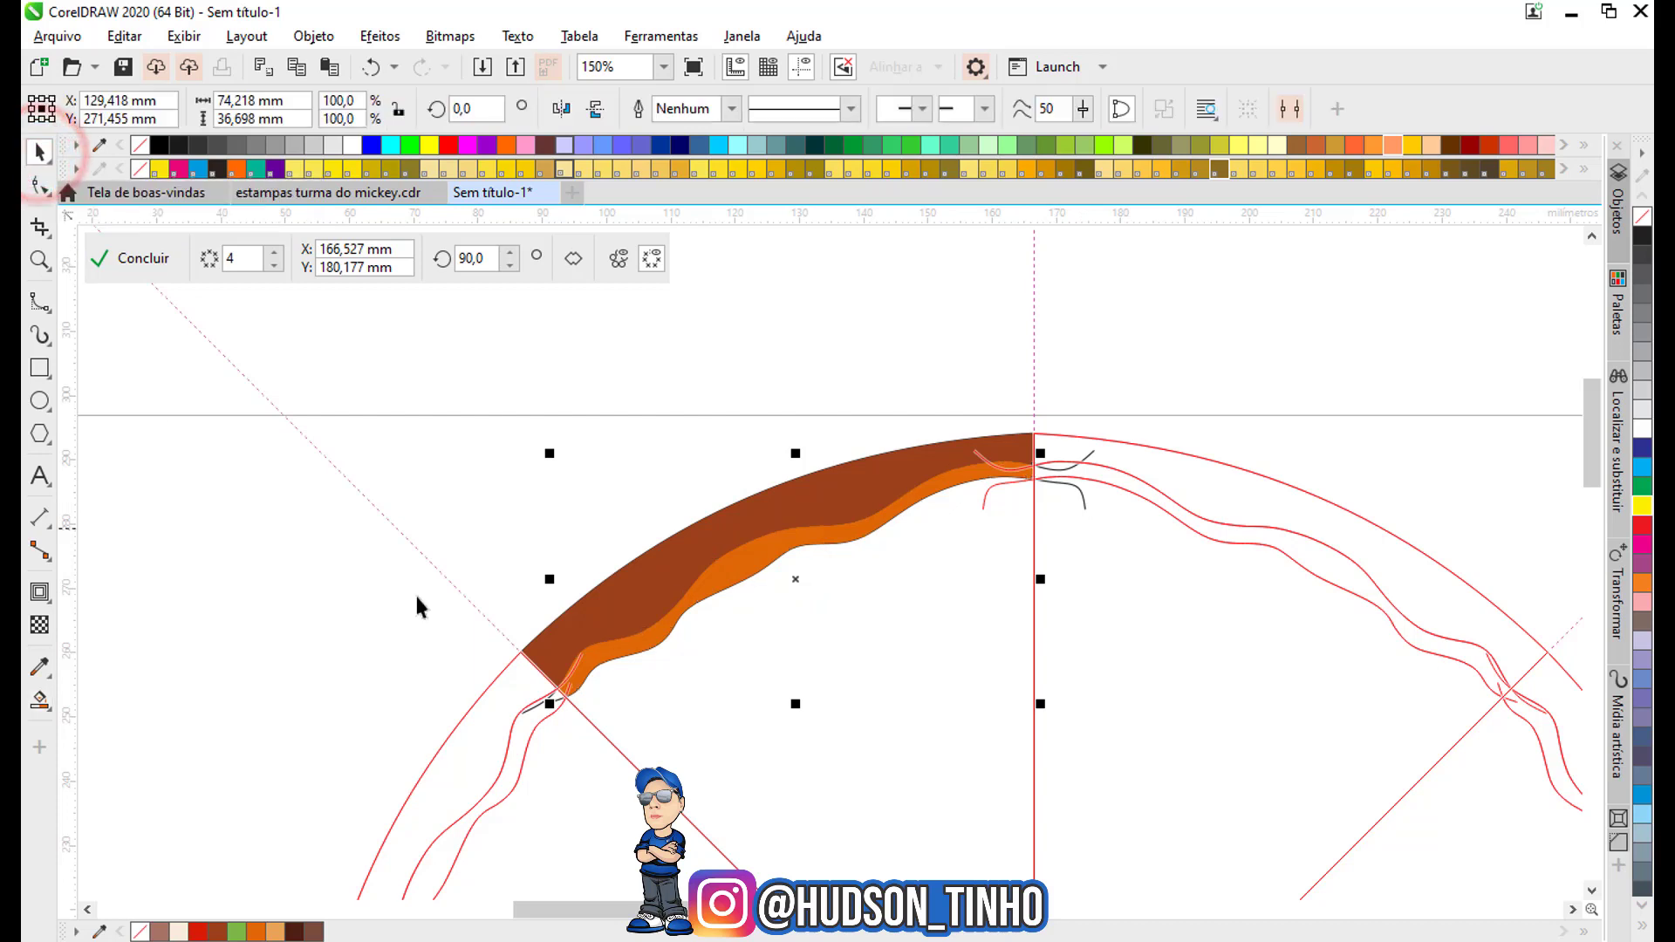
pyautogui.scroll(2, 1072, 458)
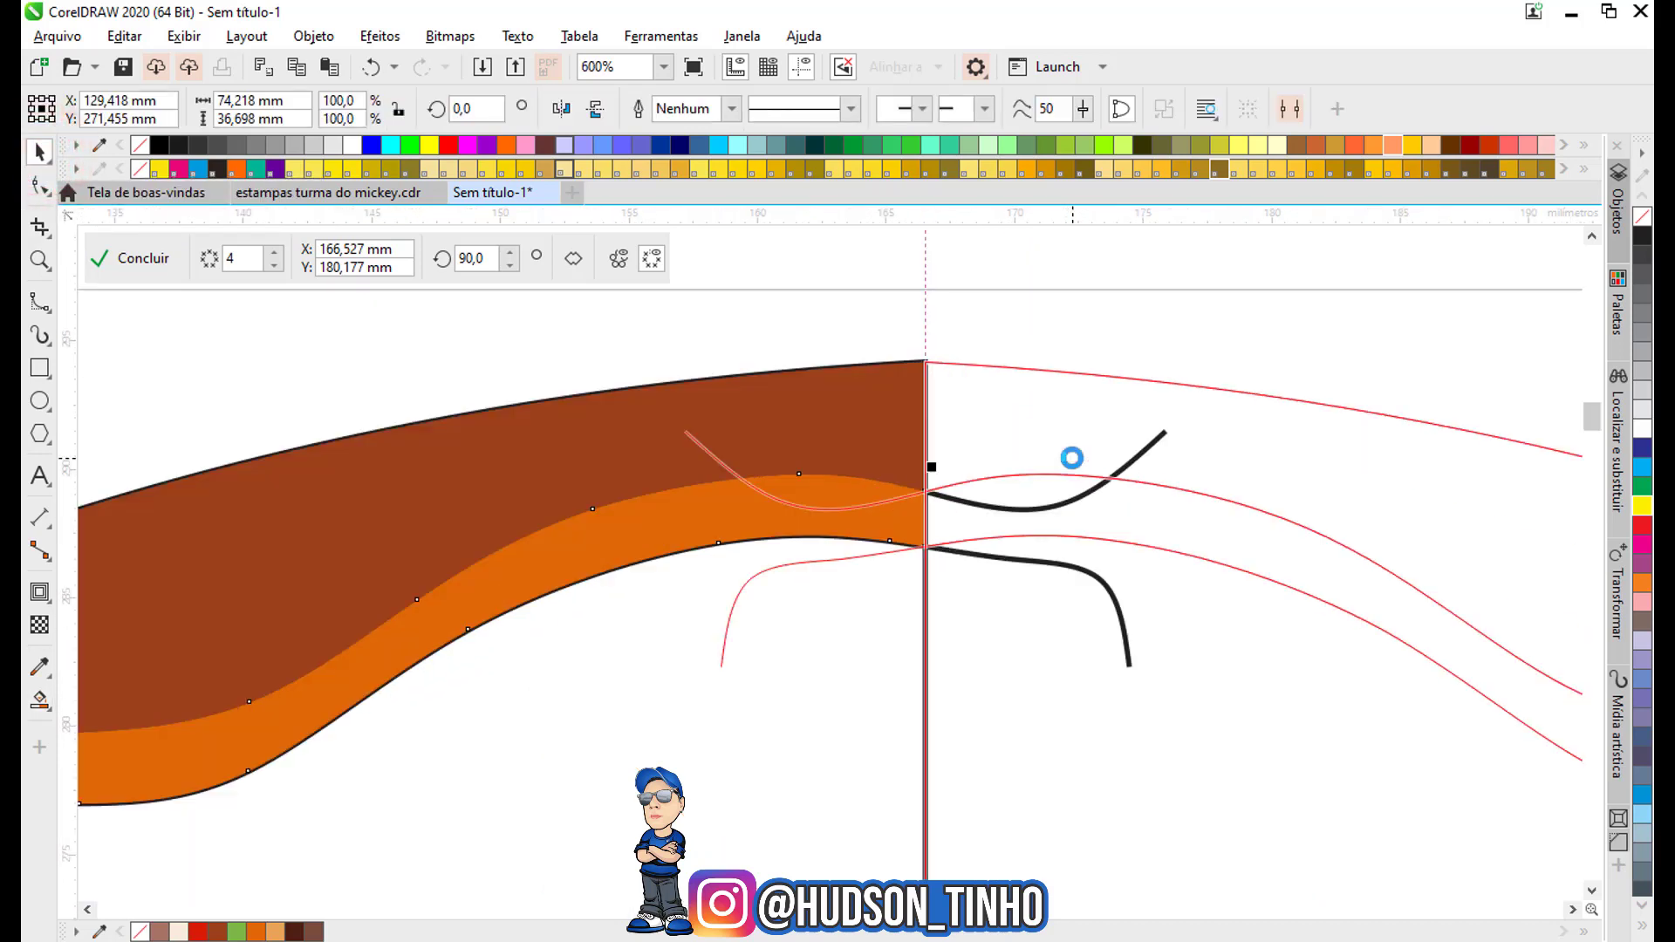
pyautogui.doubleClick(1159, 436)
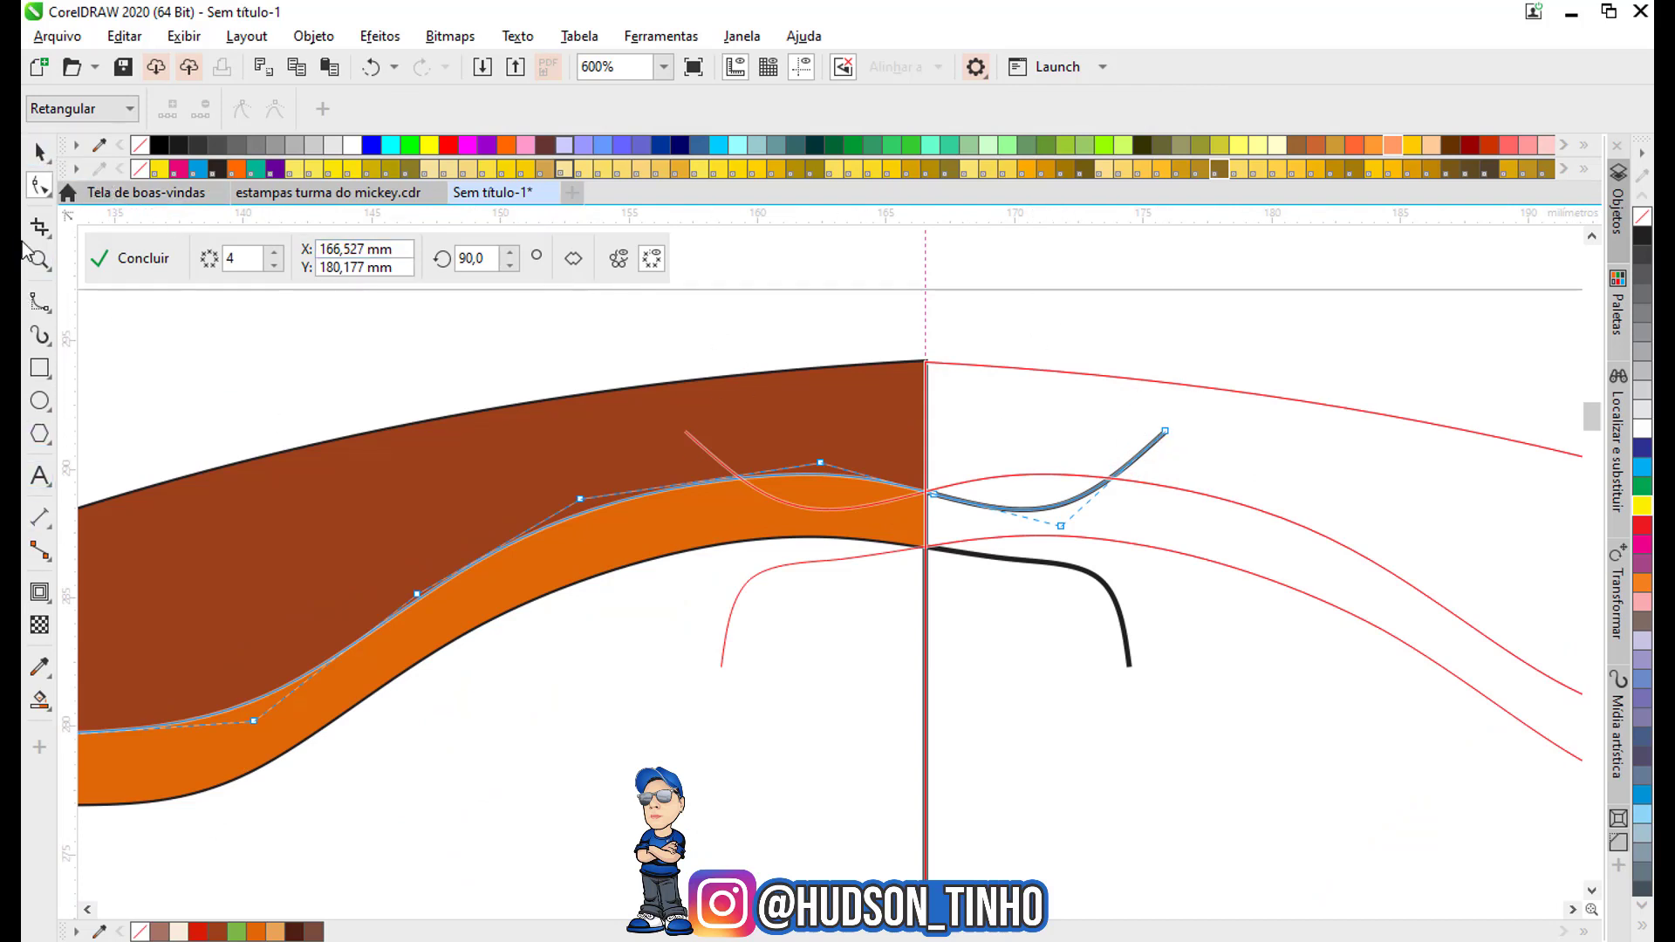
pyautogui.click(35, 157)
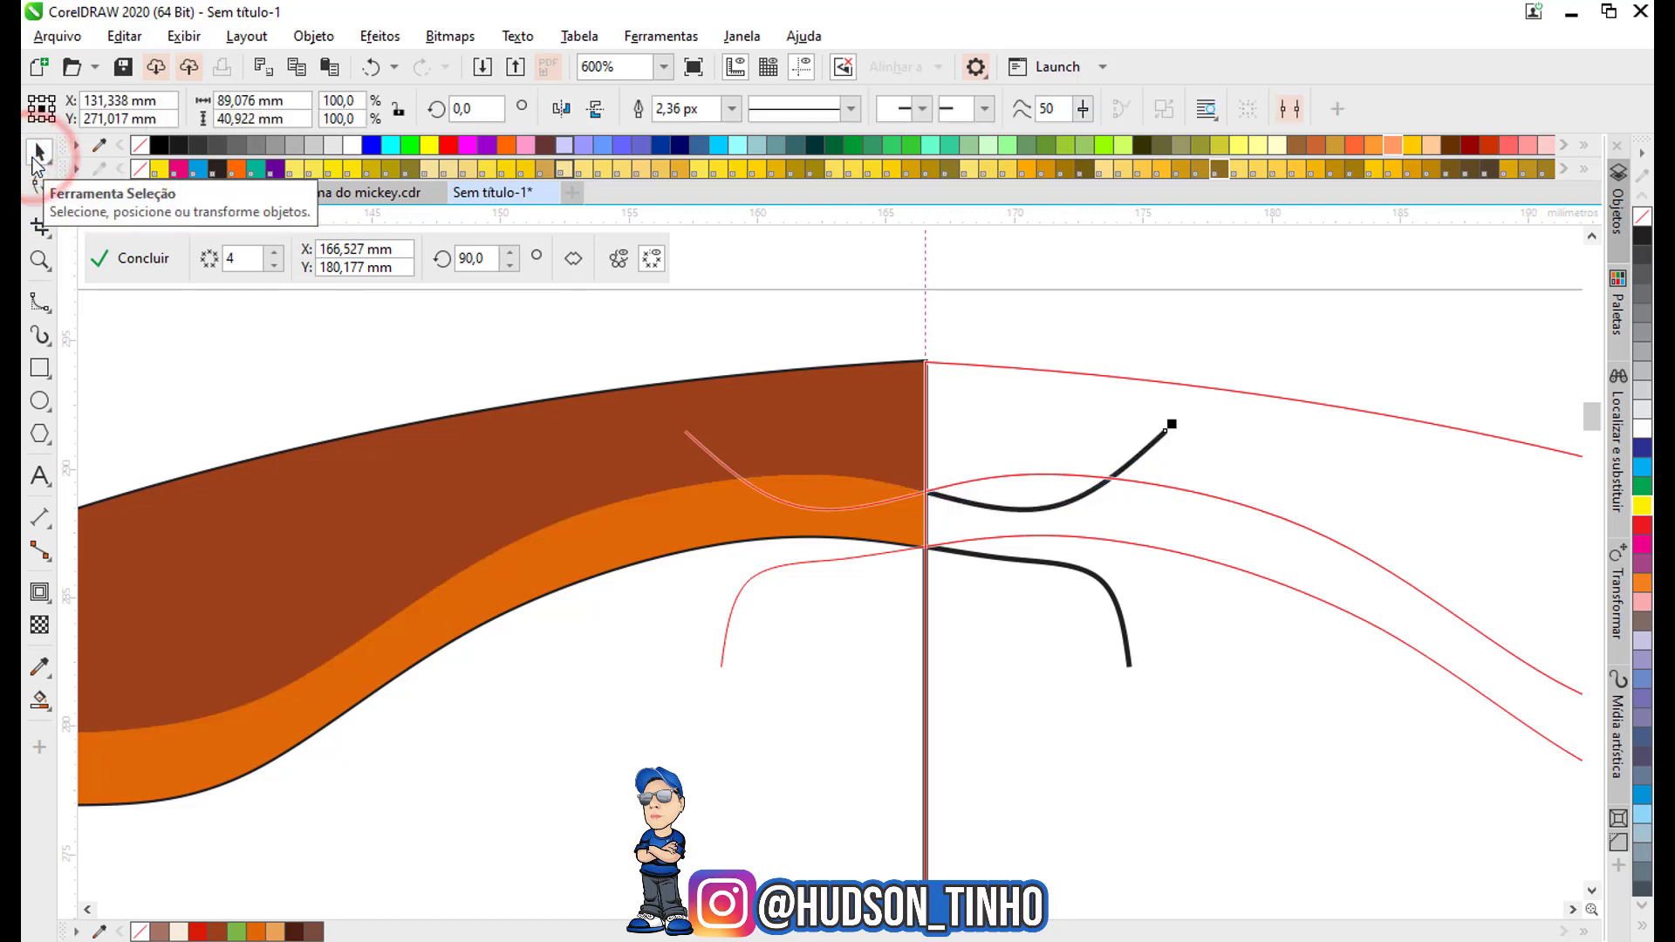
pyautogui.press('Delete')
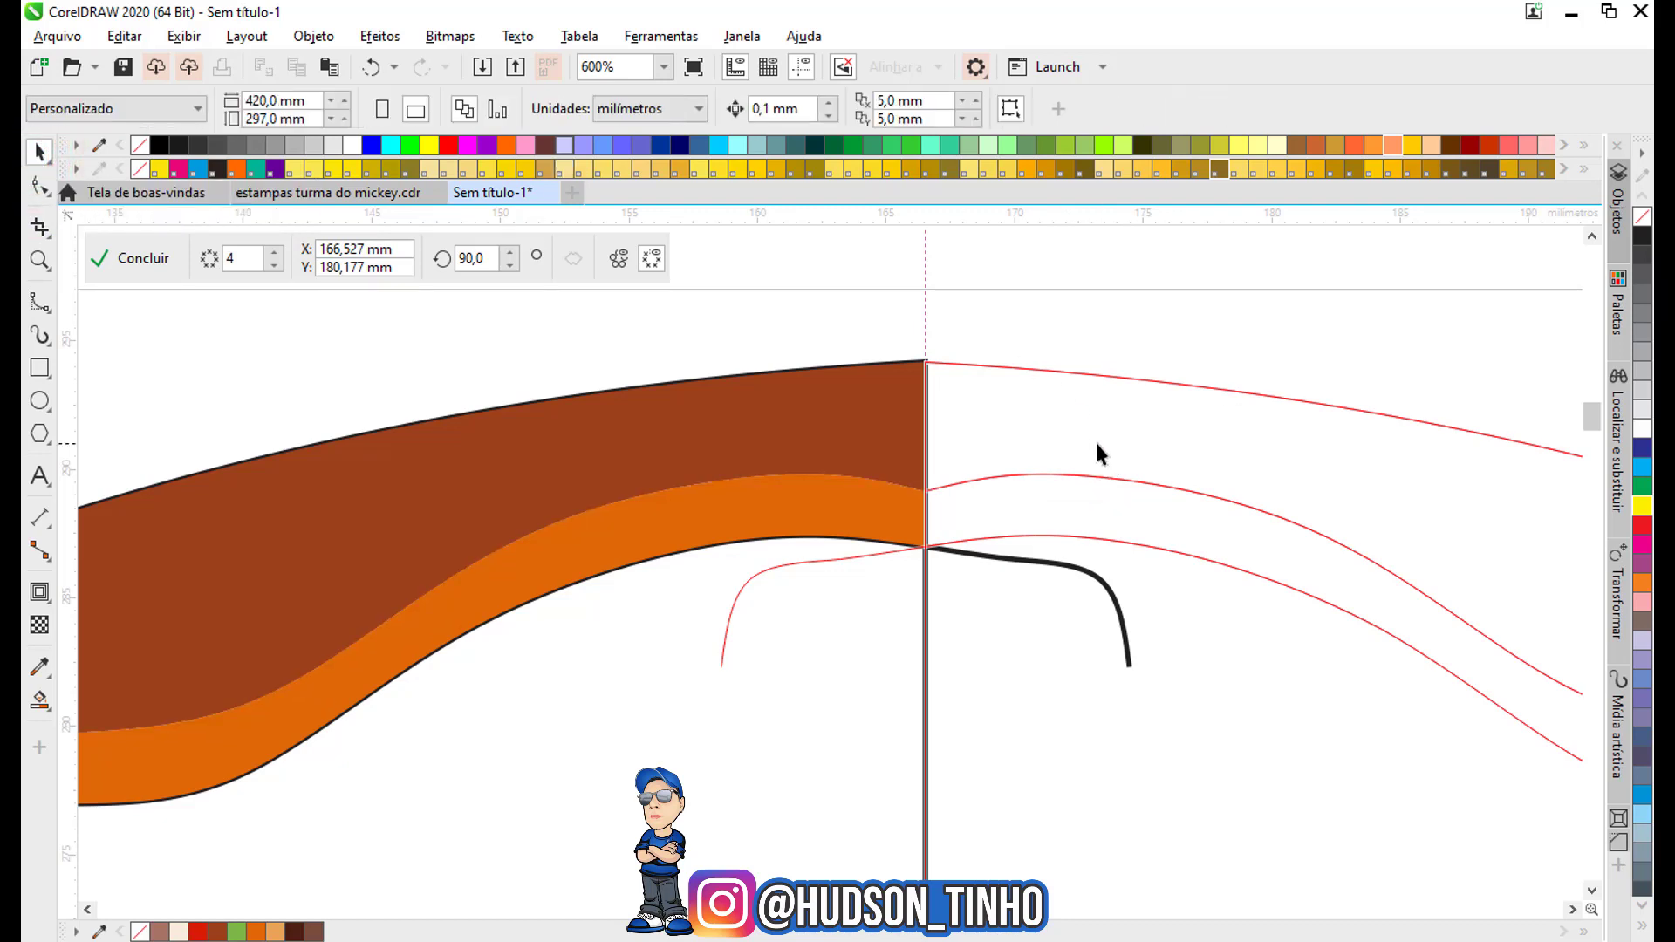
pyautogui.click(1103, 579)
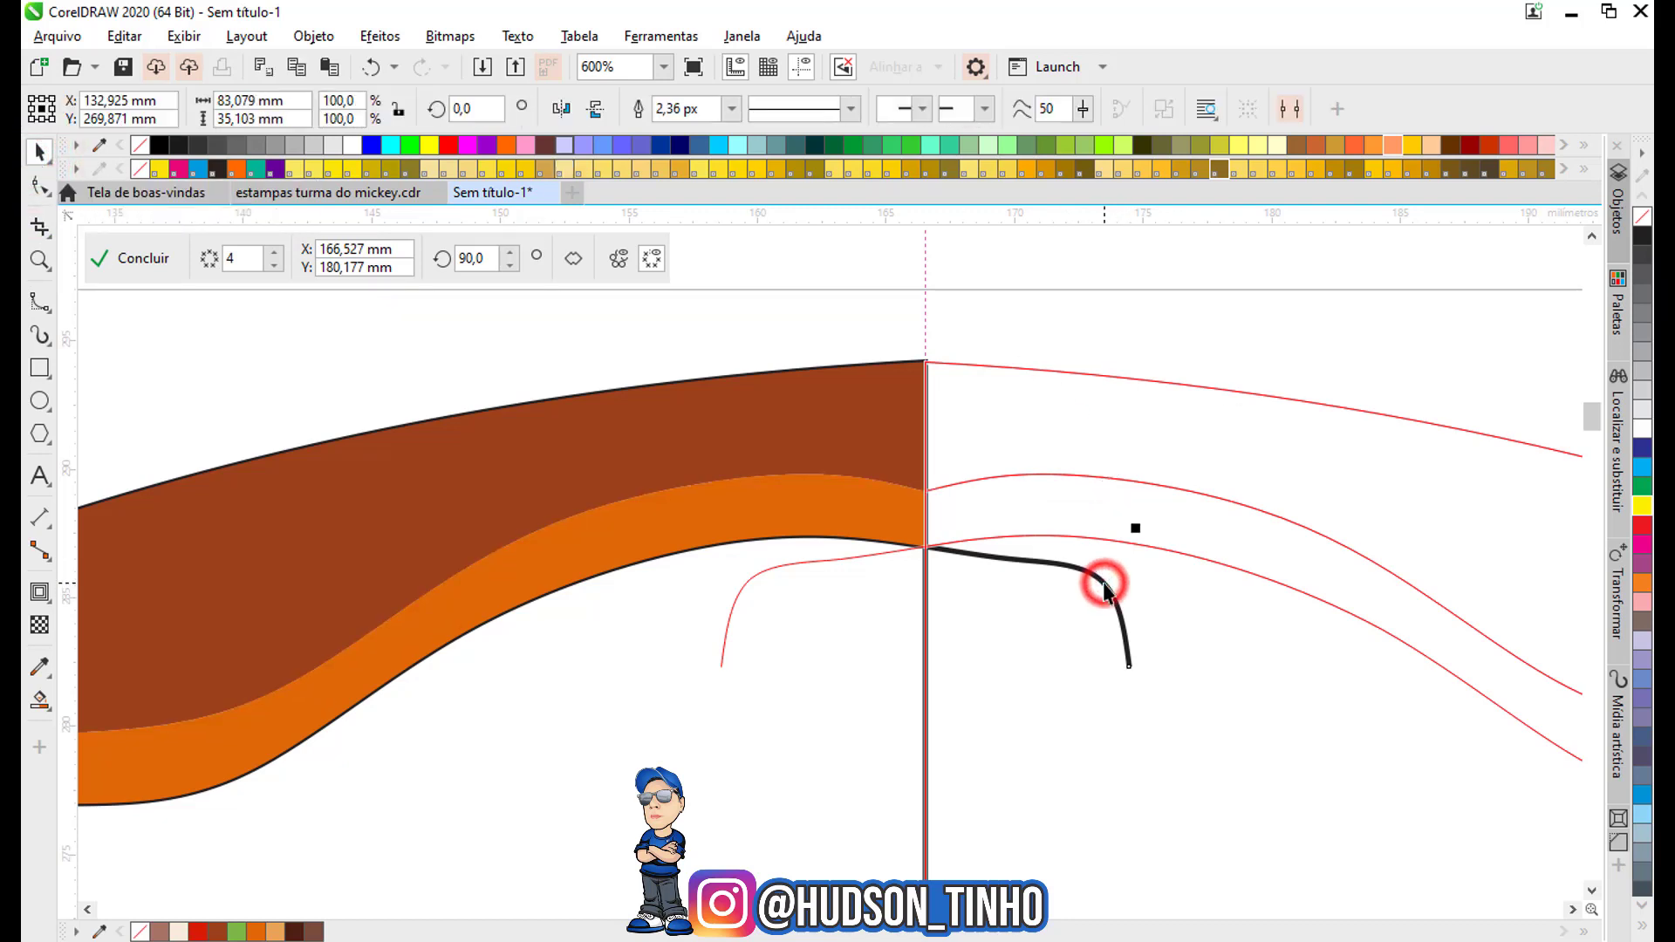
pyautogui.press('Delete')
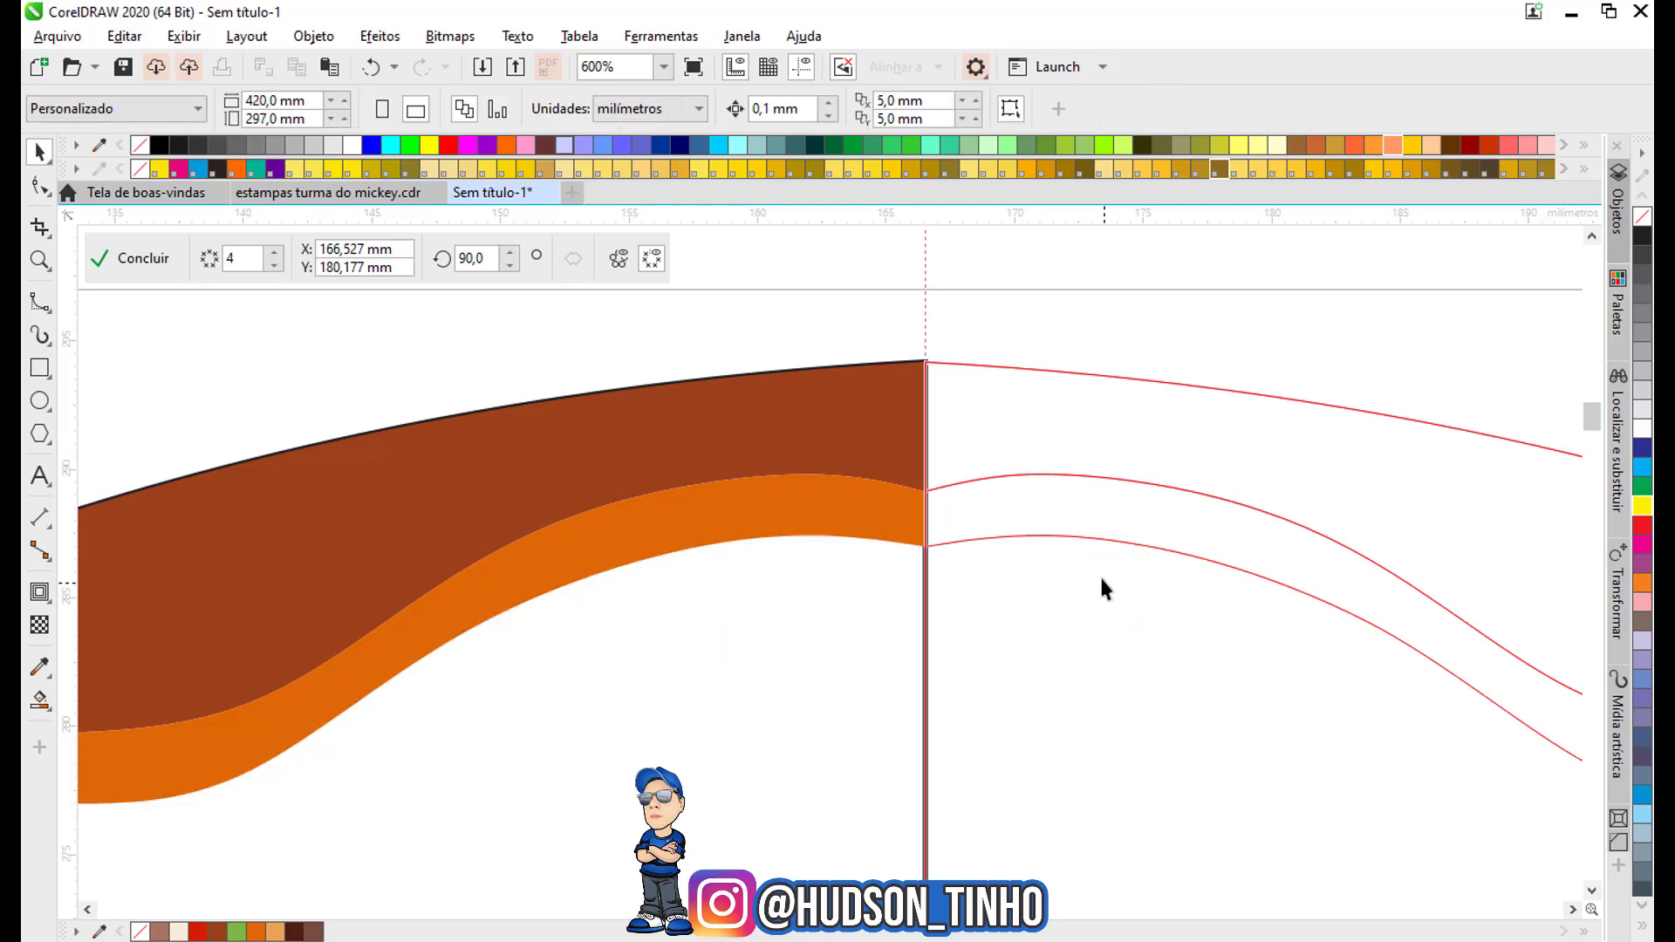
# Draw a near-circular ellipse about 16.6 mm wide and 16 mm high inside the wedge, beside its vertical edge.
pyautogui.scroll(-5, 1099, 574)
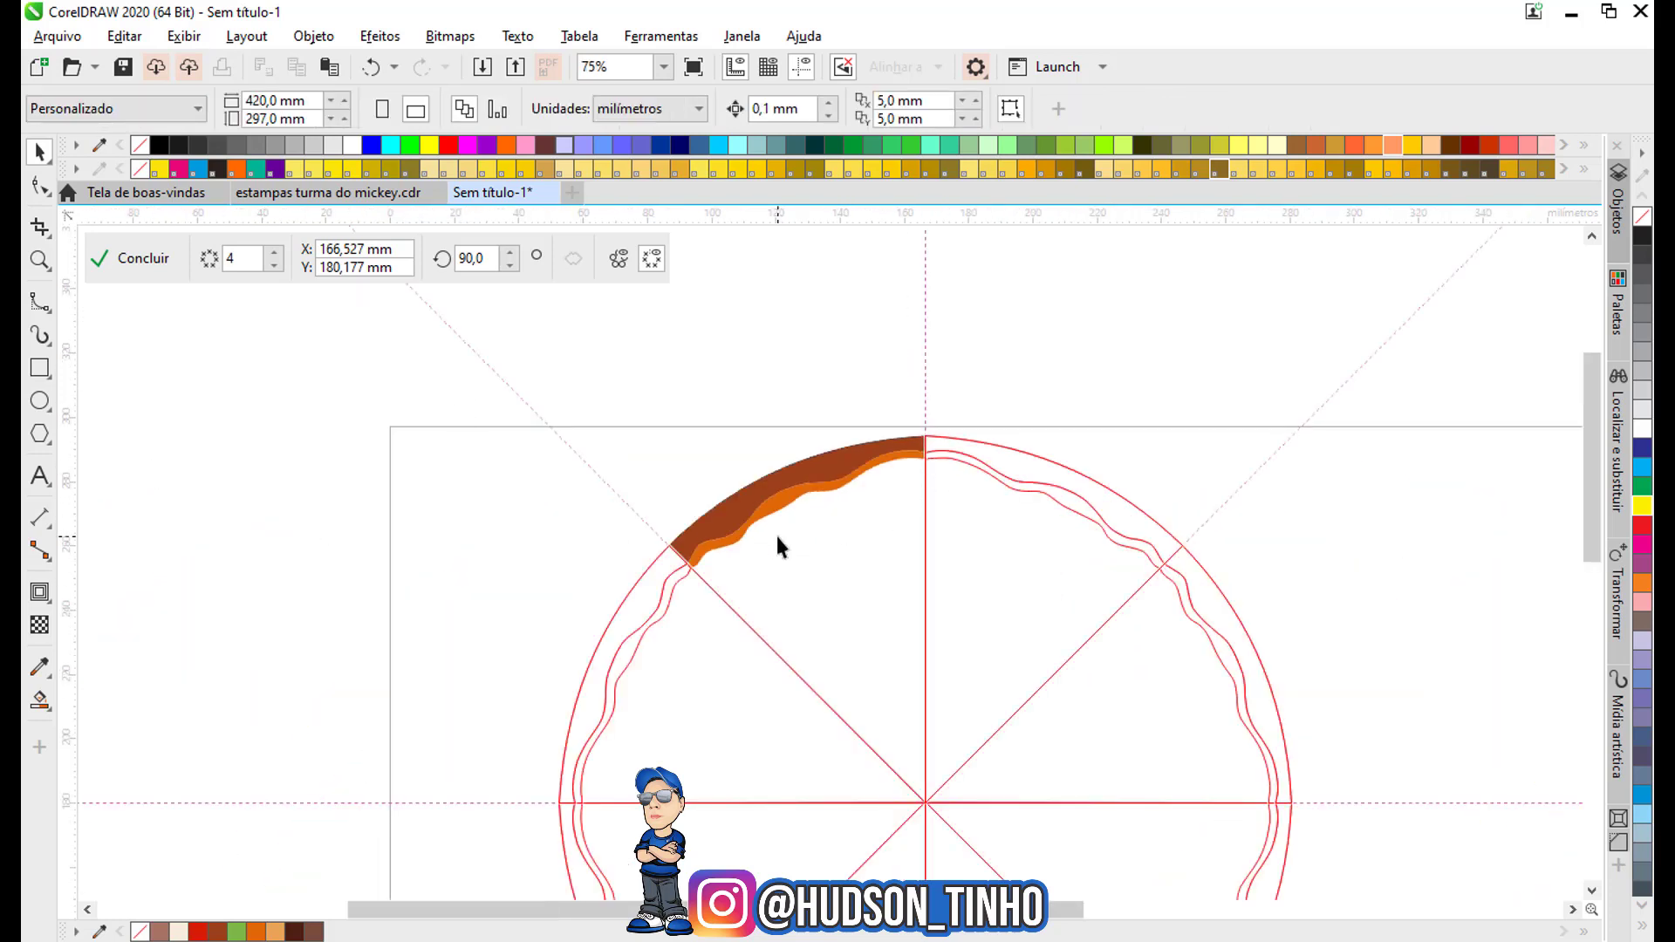
pyautogui.scroll(1, 804, 558)
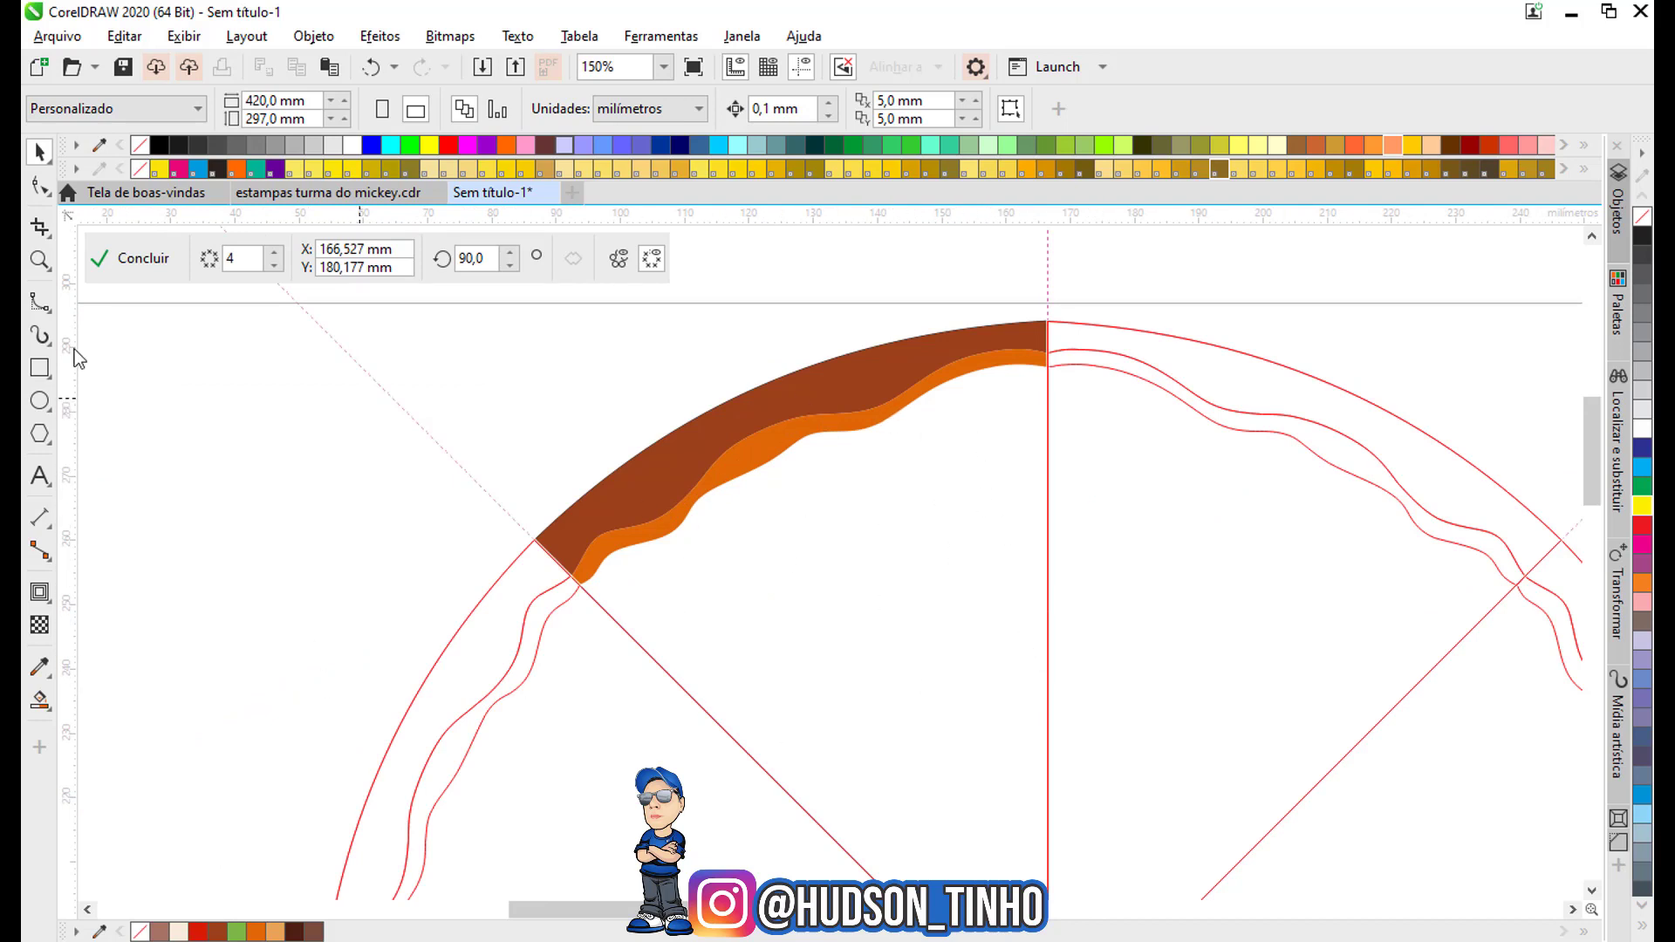
pyautogui.click(40, 400)
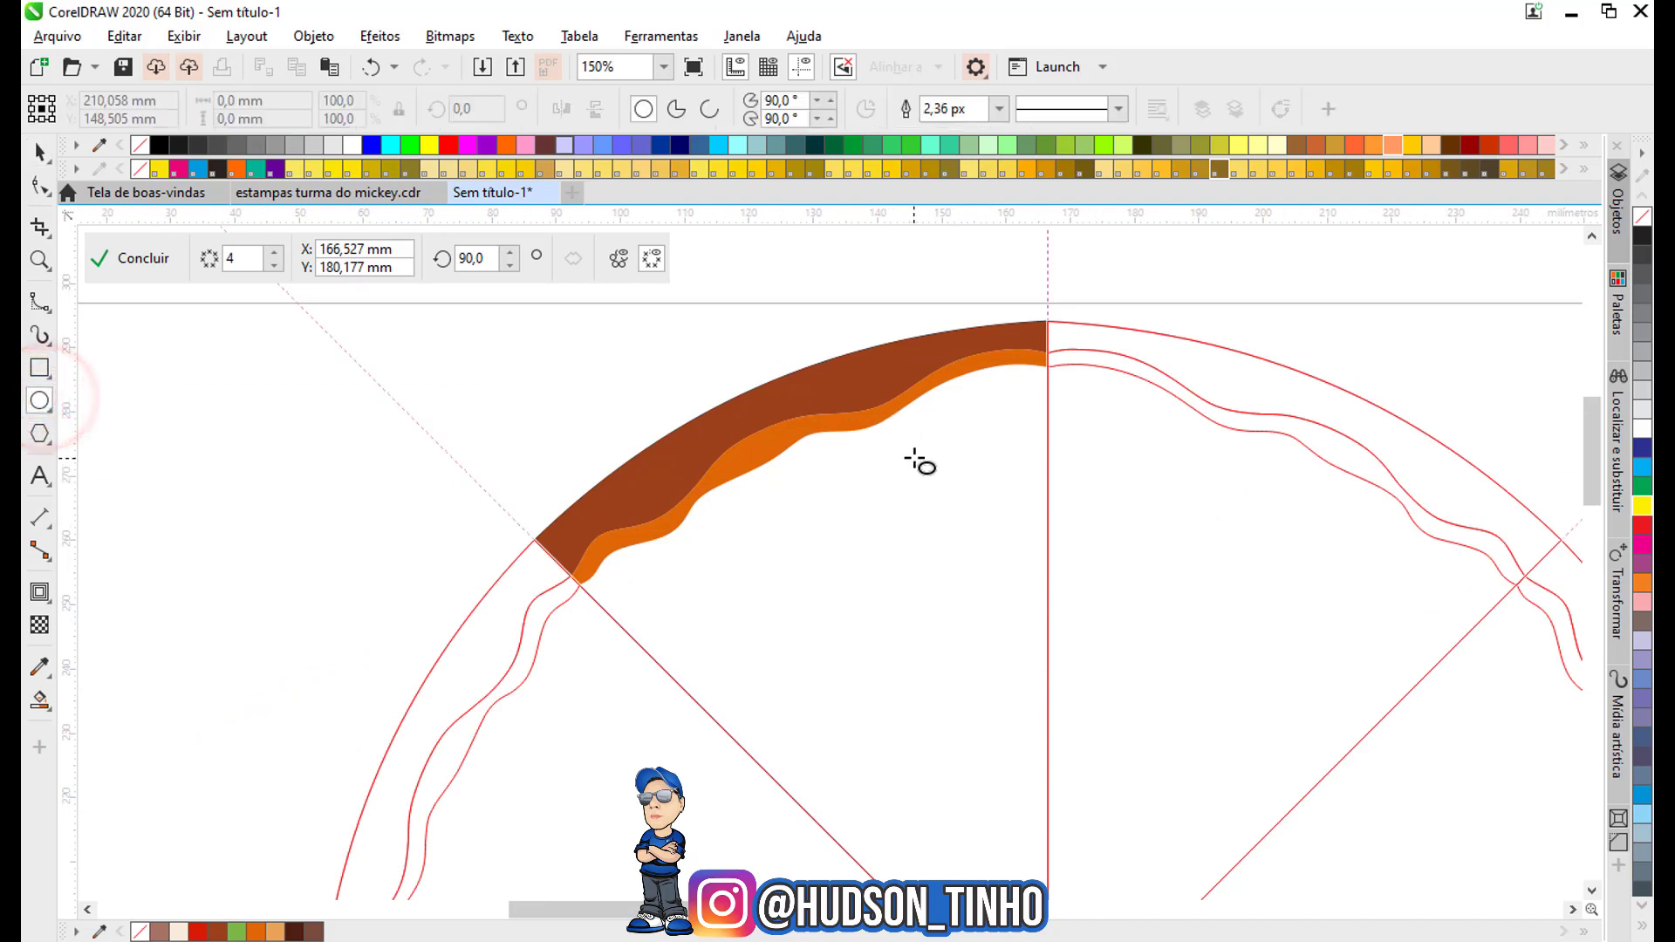
pyautogui.moveTo(910, 454); pyautogui.dragTo(1022, 562)
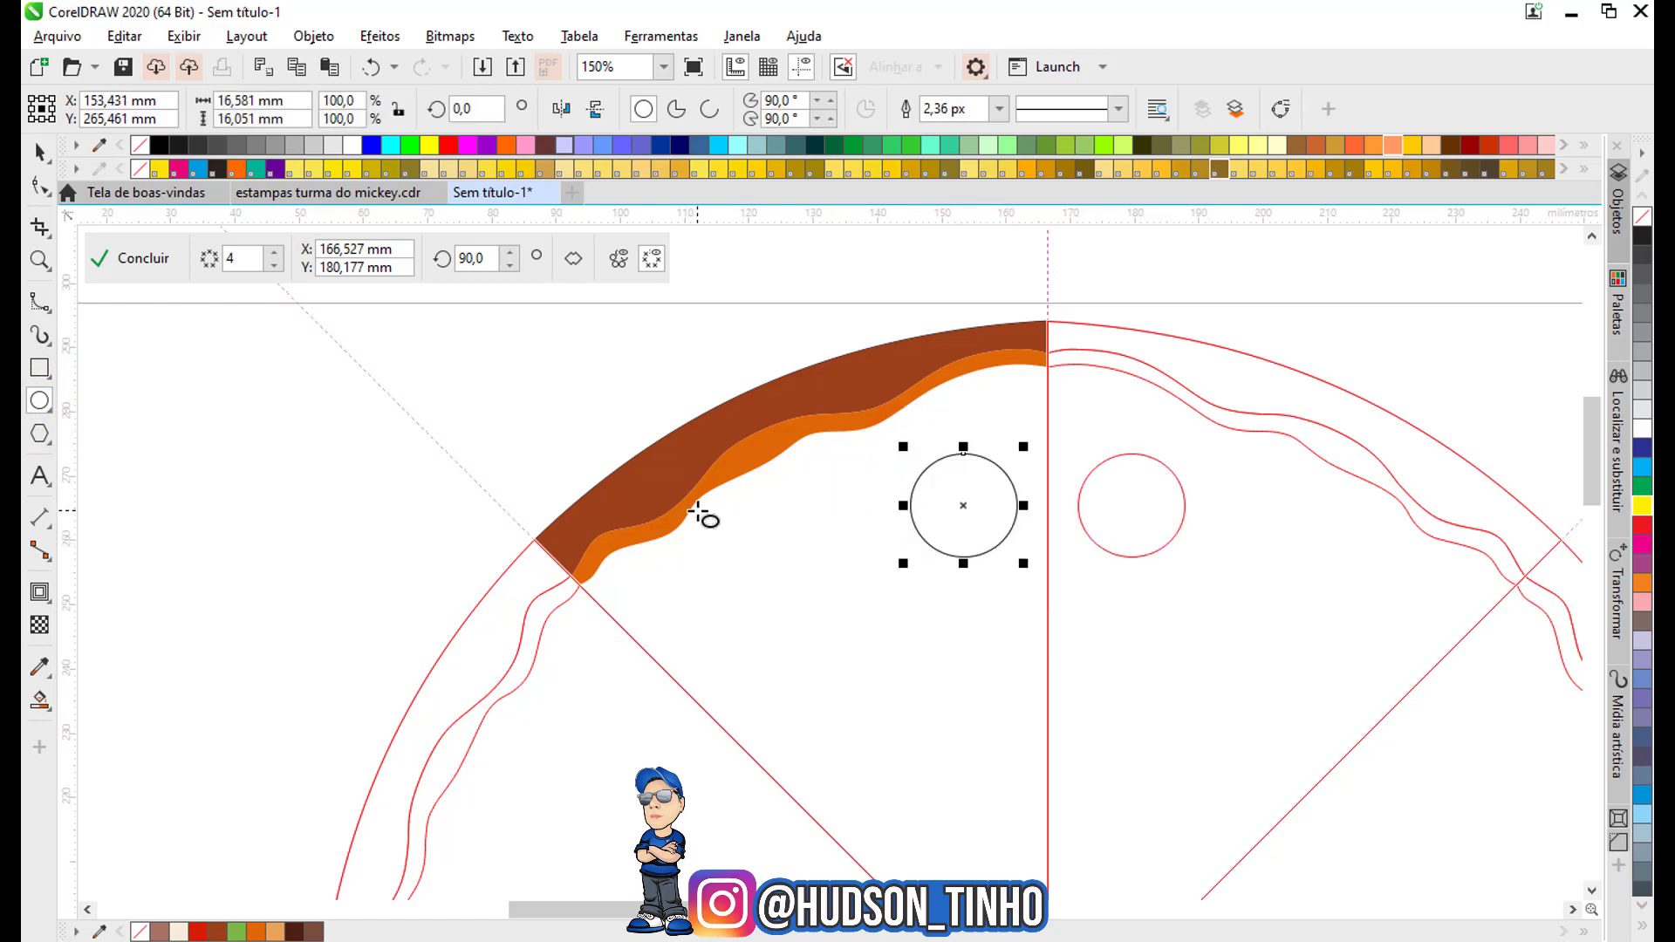
# Make a concentric copy of the circle scaled to about 88.3%, and fill the outer circle with the document palette's red.
pyautogui.scroll(2, 976, 485)
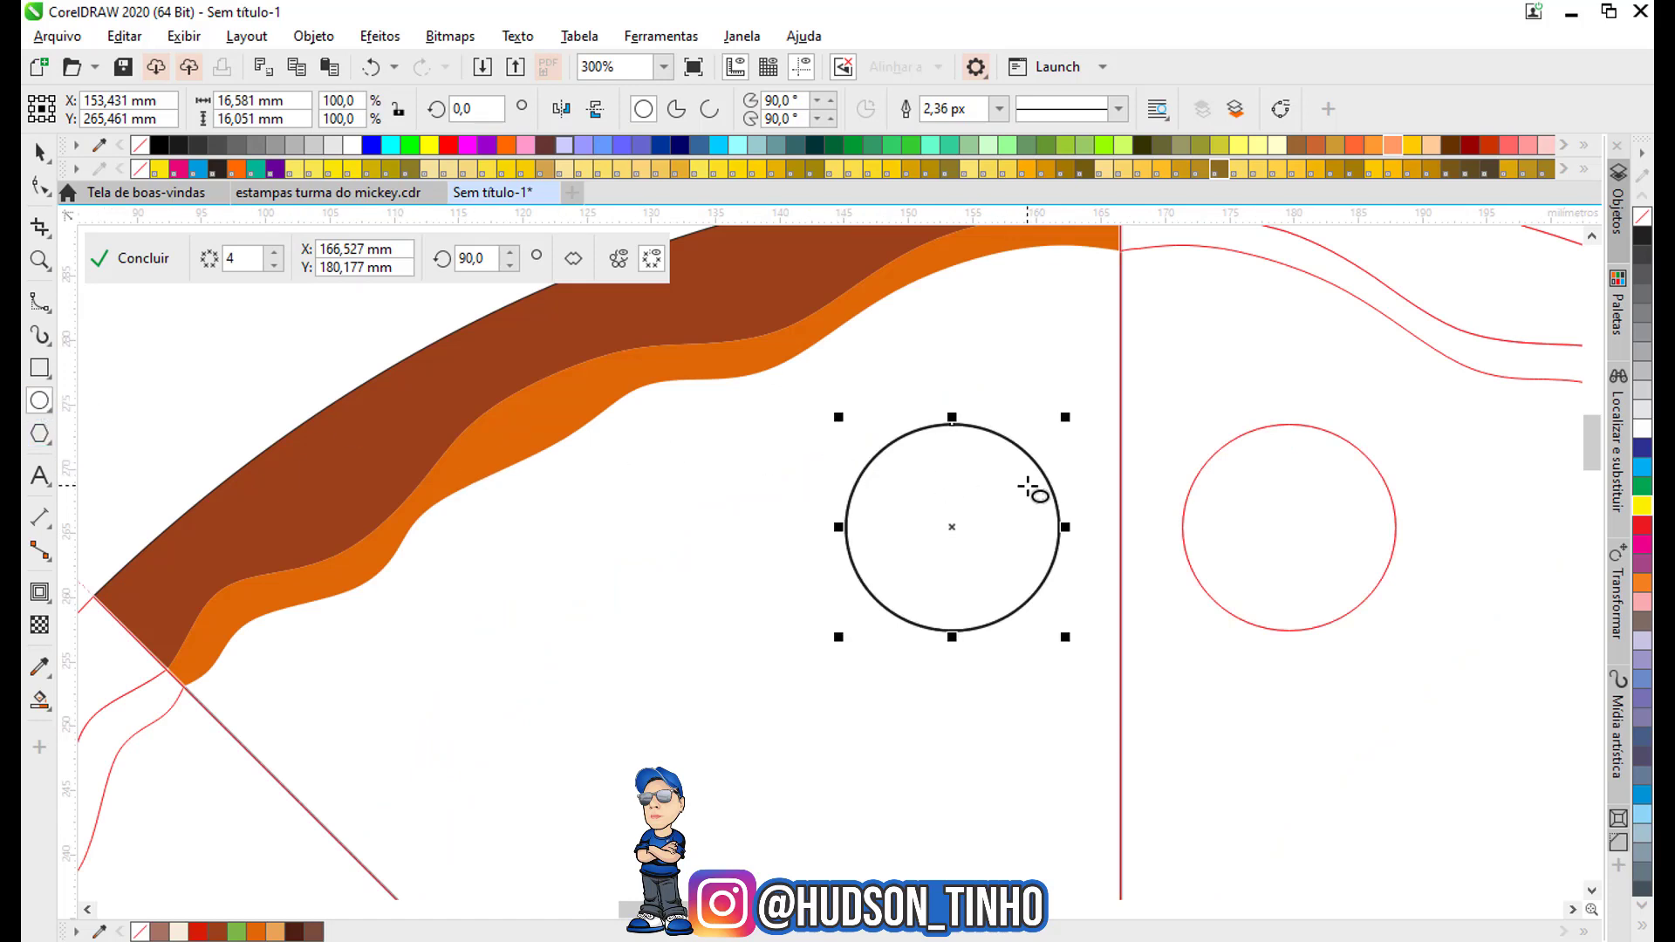
pyautogui.click(39, 151)
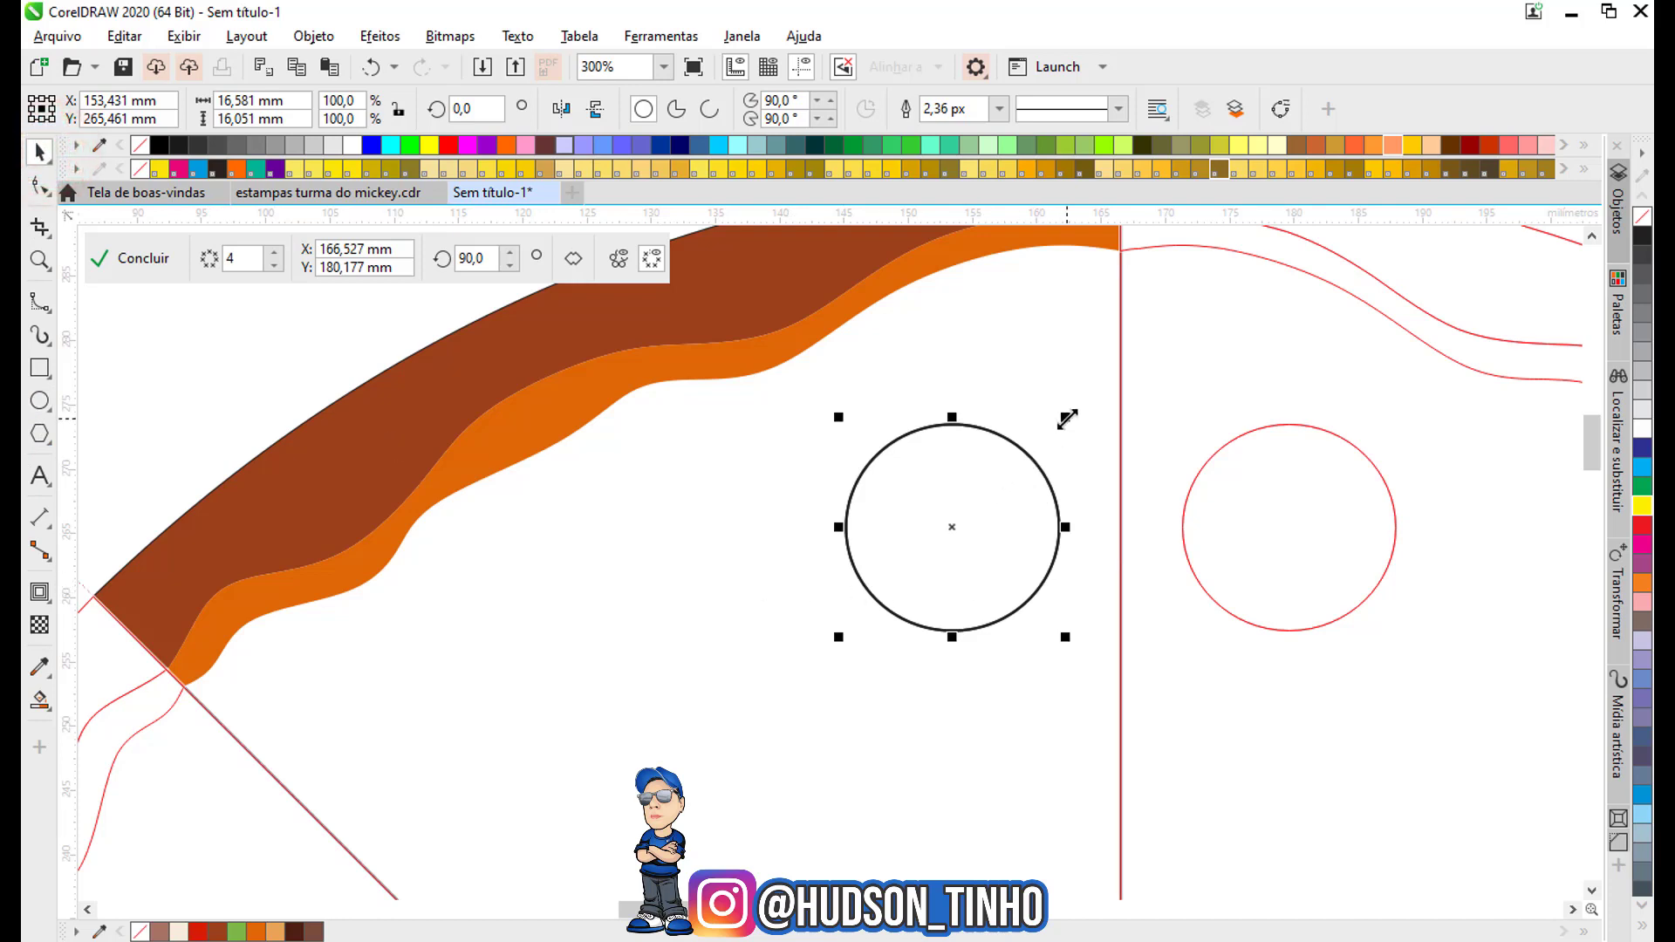
pyautogui.moveTo(1067, 419); pyautogui.dragTo(1055, 425)
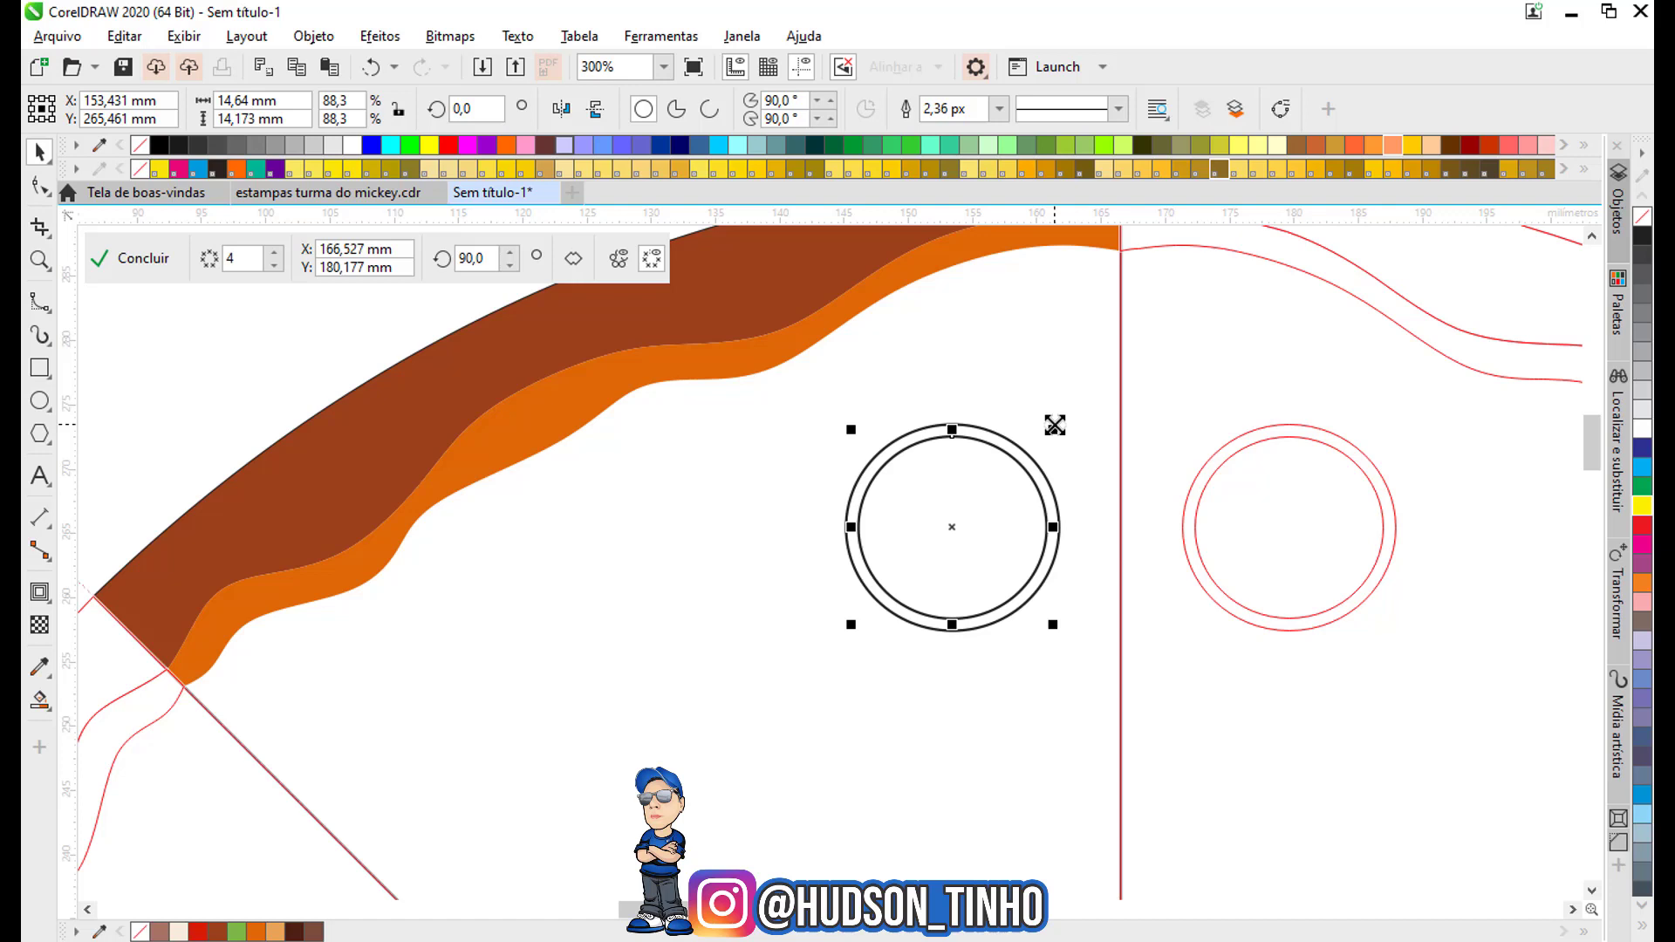
pyautogui.click(998, 440)
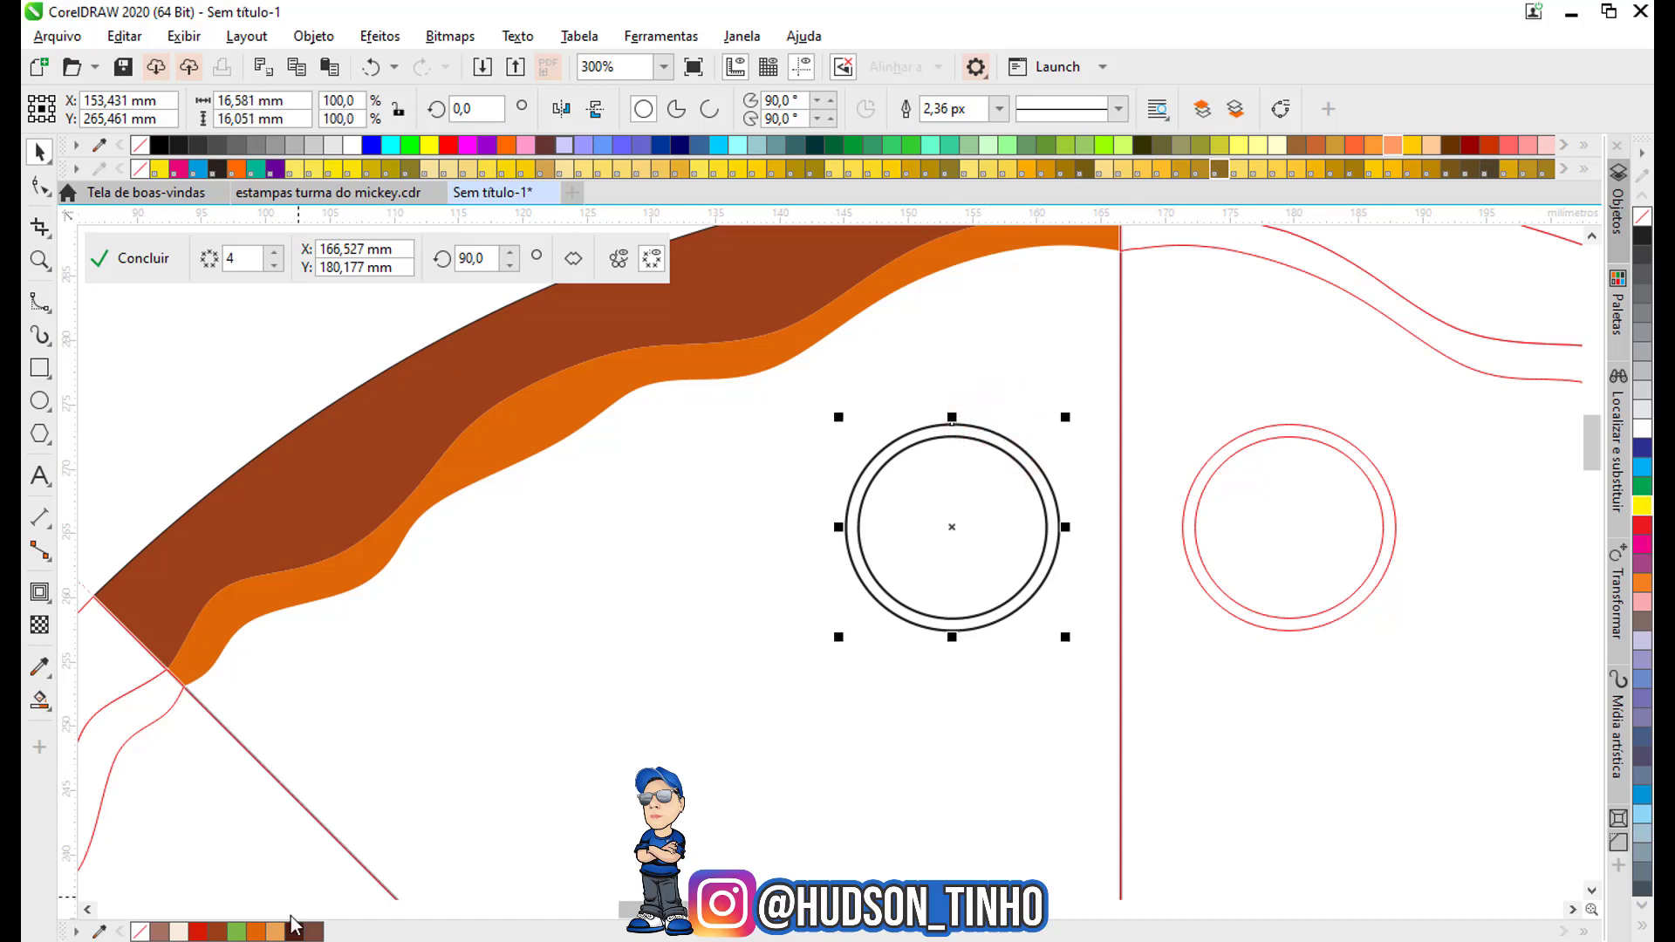
pyautogui.click(197, 932)
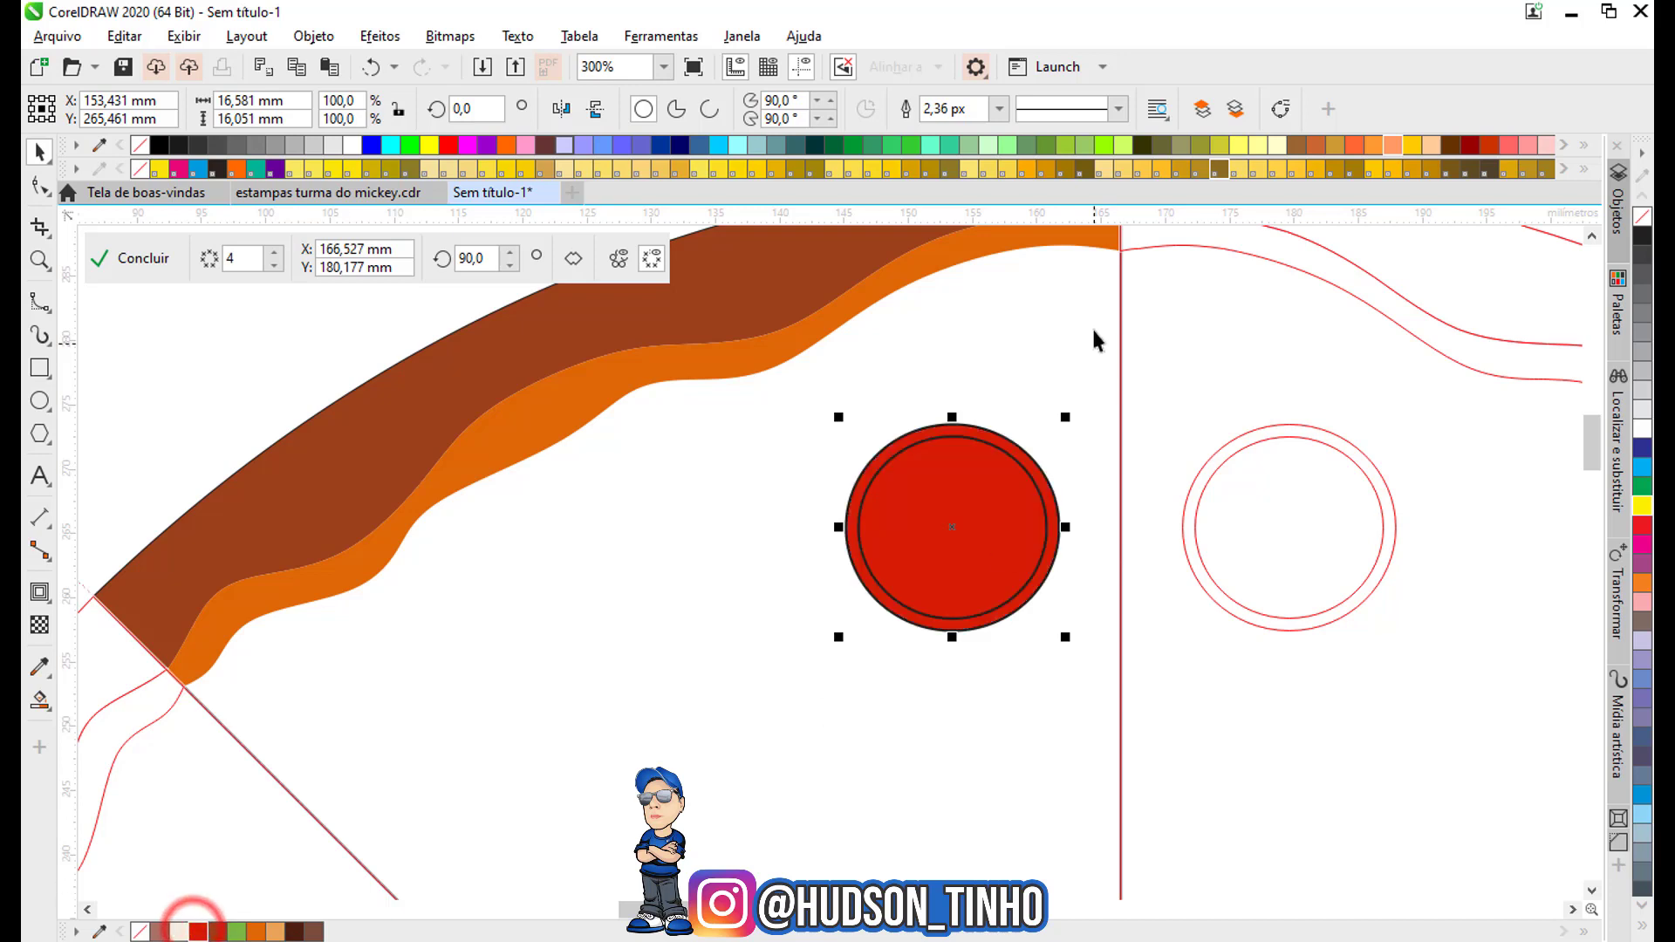
# Fill the inner circle with bright red and scatter 15 small ellipses of varied sizes across it.
pyautogui.click(982, 462)
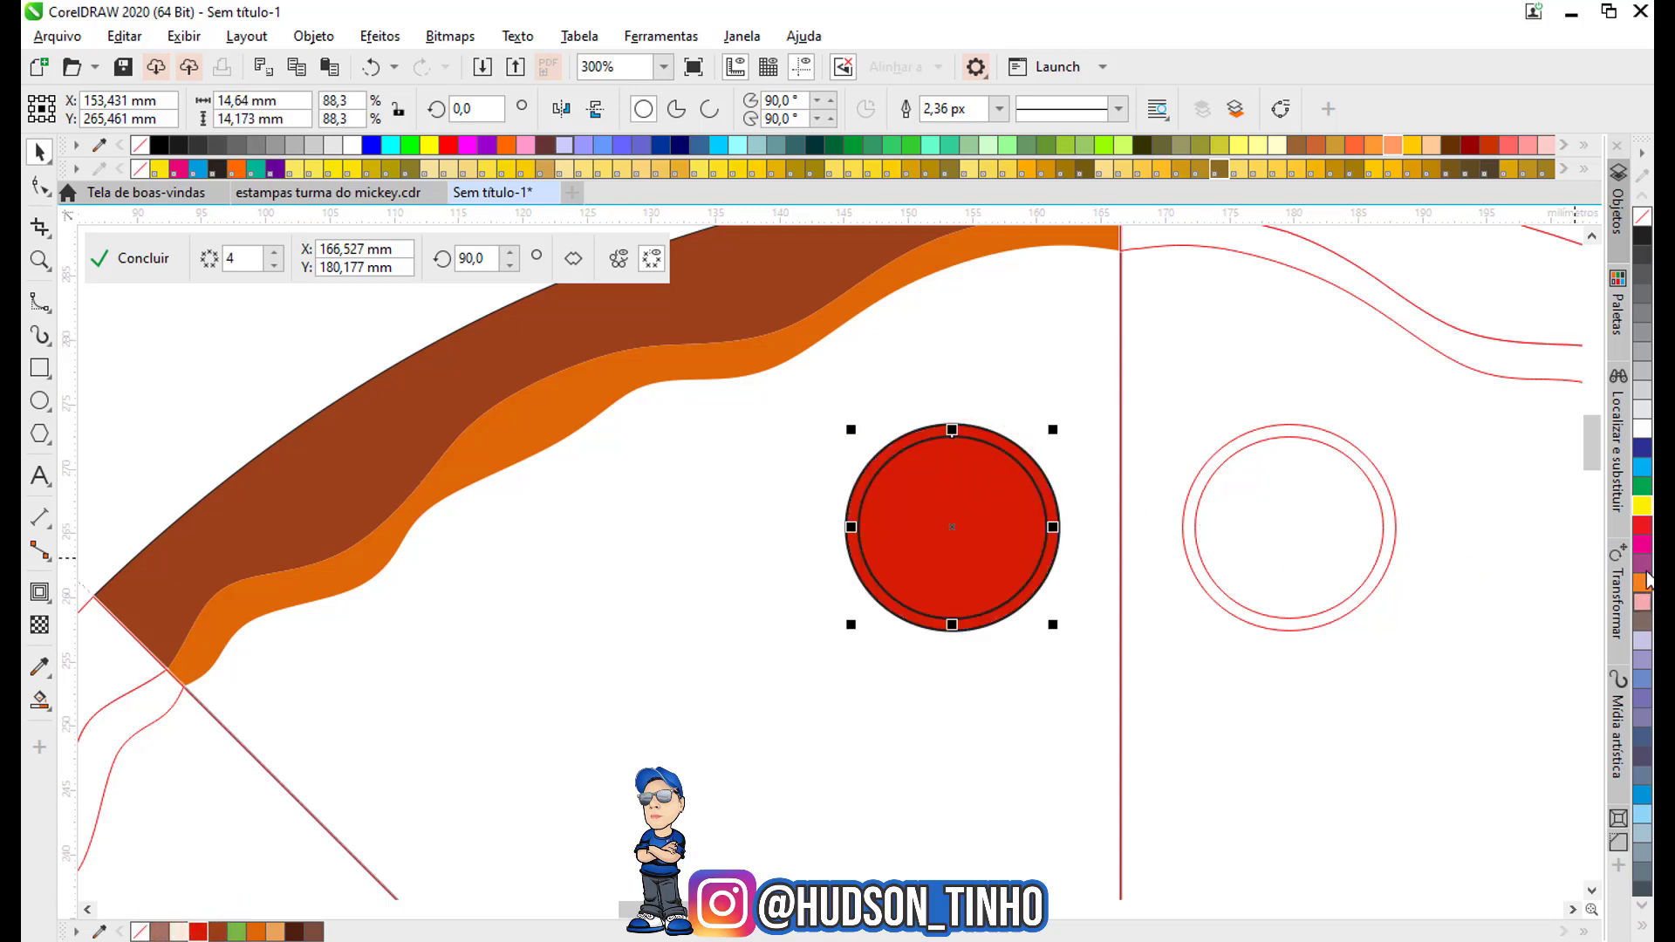
pyautogui.click(1644, 526)
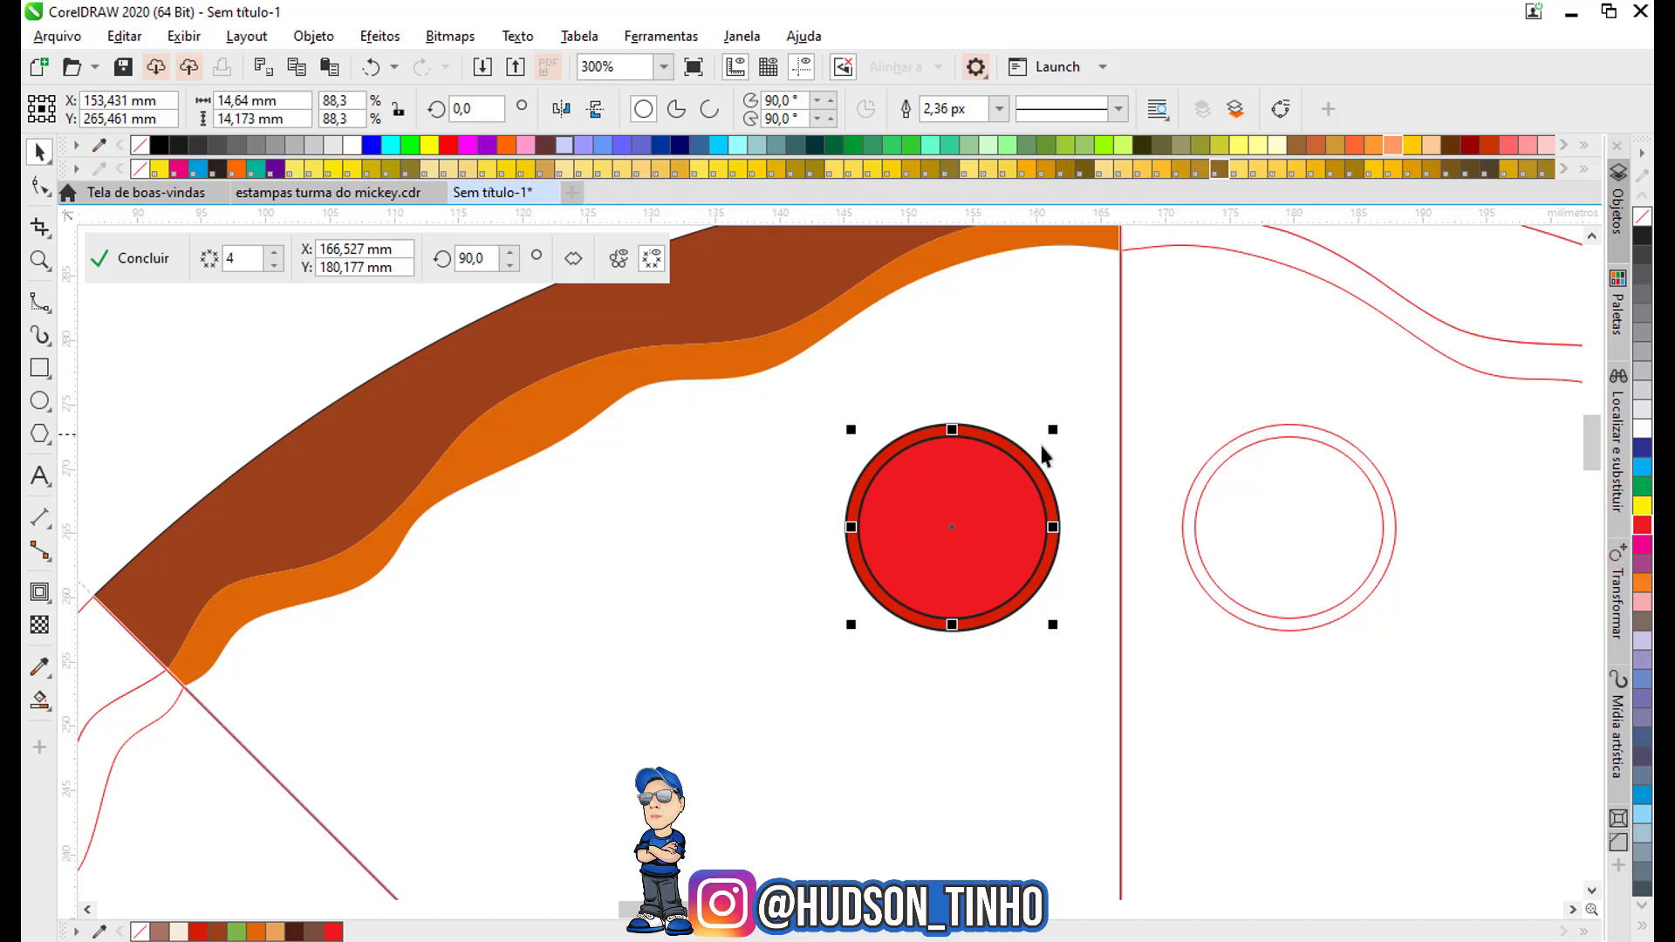
pyautogui.click(39, 401)
pyautogui.scroll(1, 1010, 474)
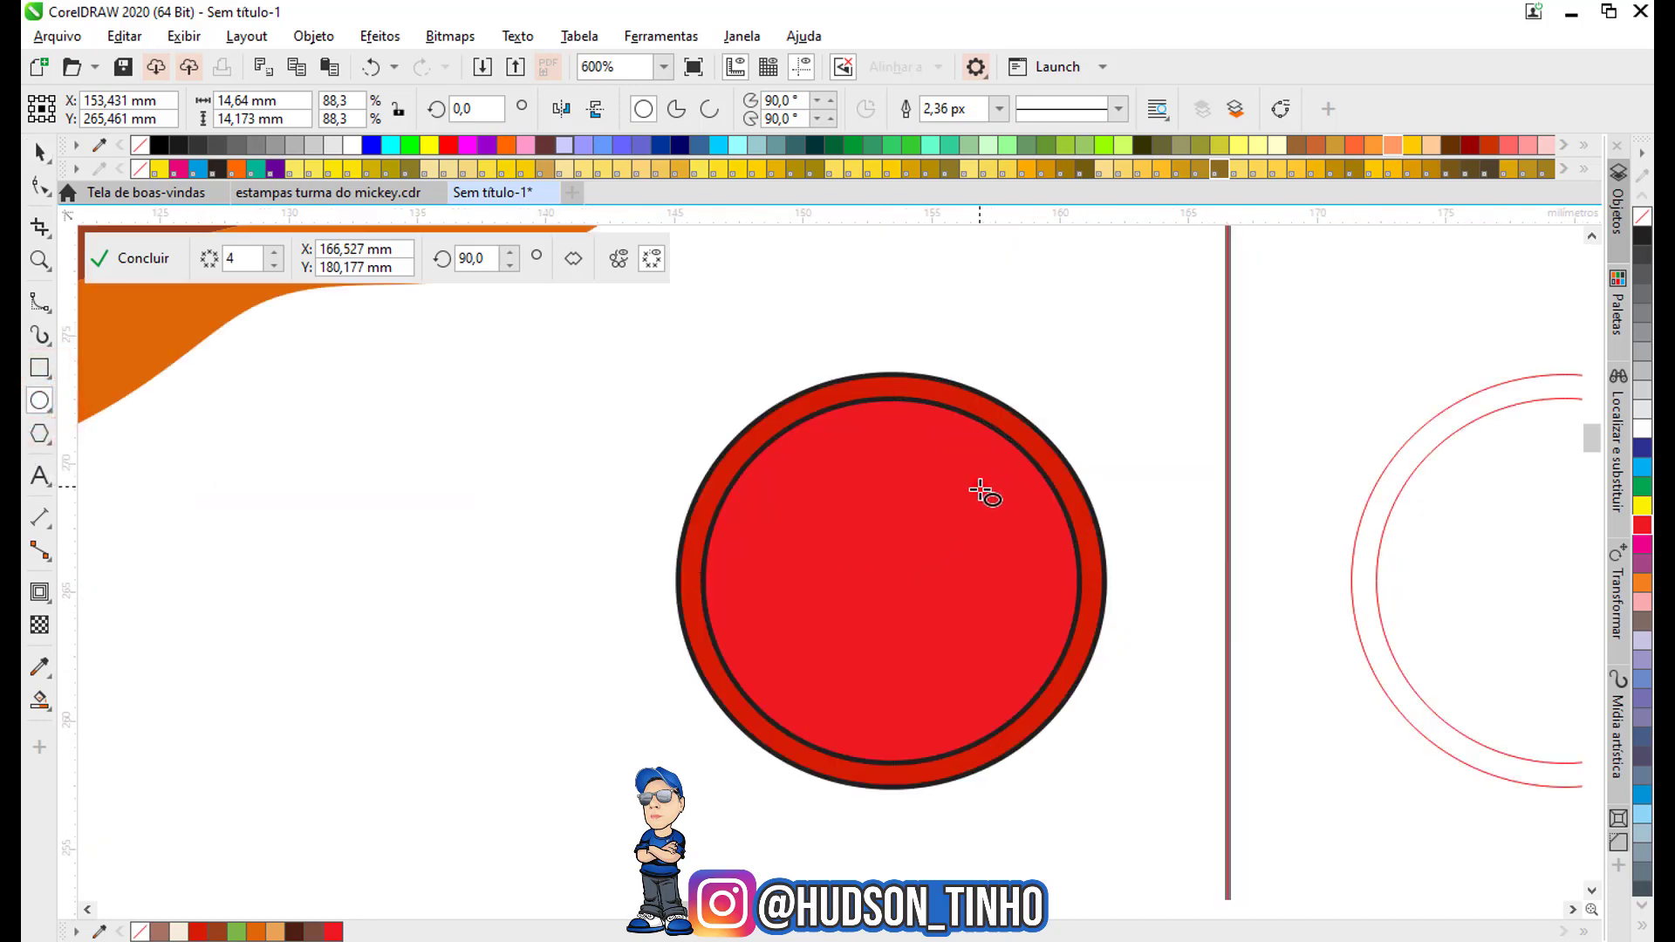
pyautogui.moveTo(978, 485); pyautogui.dragTo(1018, 508)
pyautogui.moveTo(841, 505); pyautogui.dragTo(894, 529)
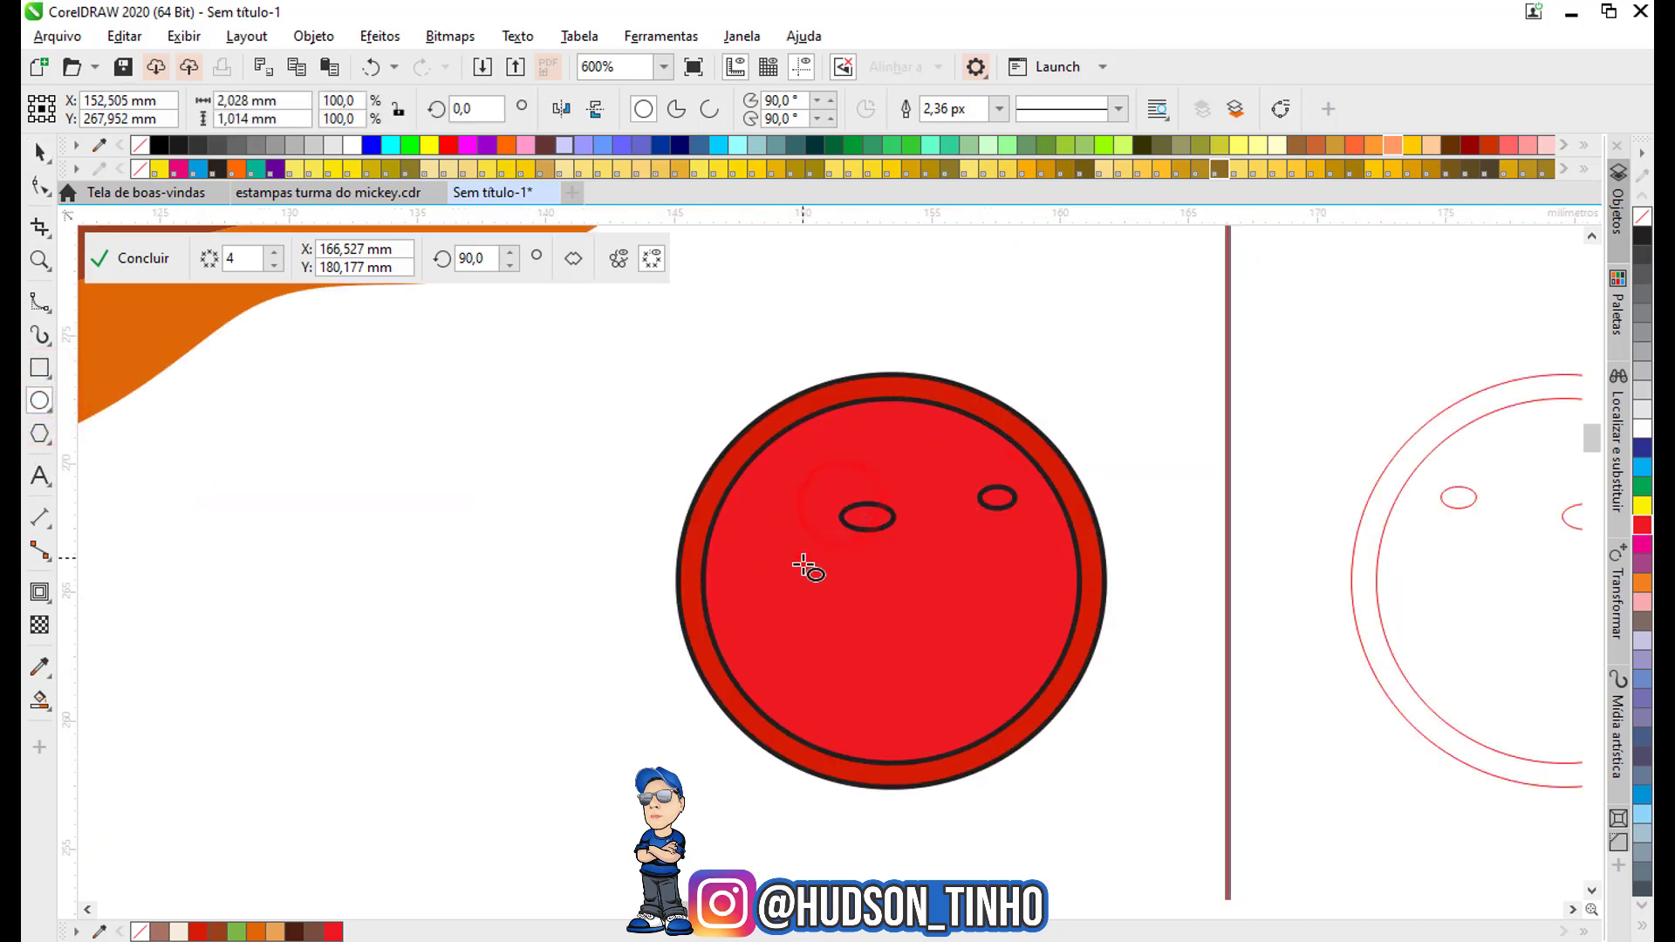
pyautogui.moveTo(802, 558)
pyautogui.mouseDown()
pyautogui.moveTo(833, 590)
pyautogui.moveTo(1026, 592)
pyautogui.mouseUp()
pyautogui.moveTo(912, 650); pyautogui.dragTo(973, 665)
pyautogui.click(990, 616)
pyautogui.moveTo(768, 644); pyautogui.dragTo(802, 677)
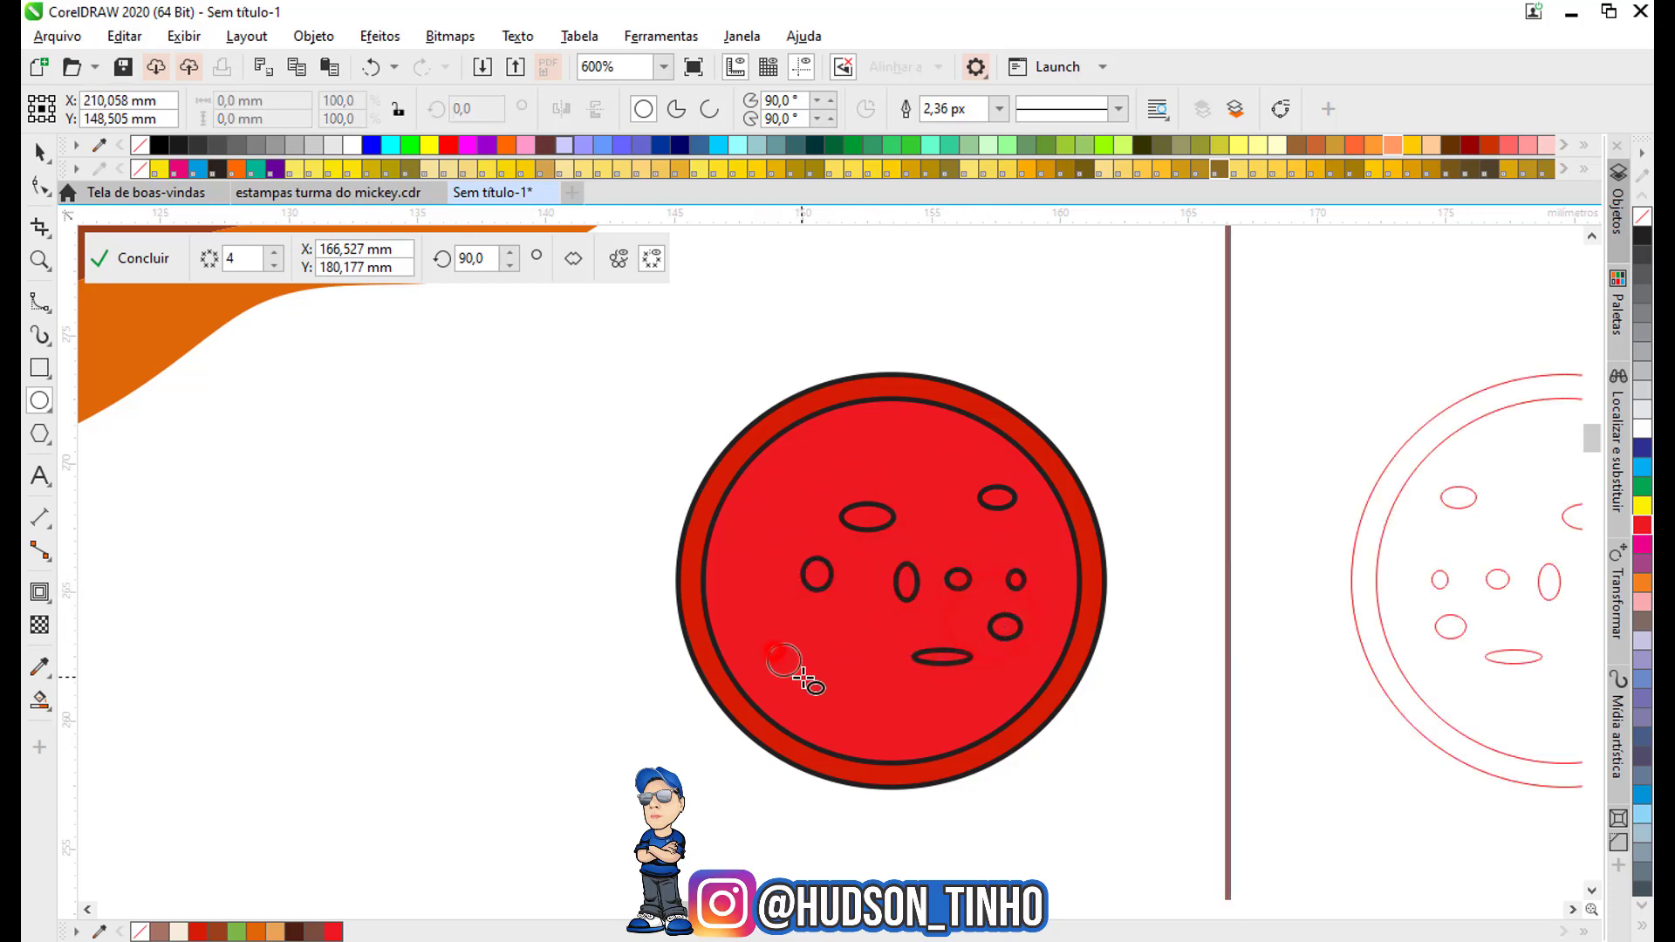
pyautogui.moveTo(834, 621)
pyautogui.mouseDown()
pyautogui.moveTo(882, 704)
pyautogui.moveTo(915, 717)
pyautogui.mouseUp()
pyautogui.moveTo(898, 431); pyautogui.dragTo(948, 478)
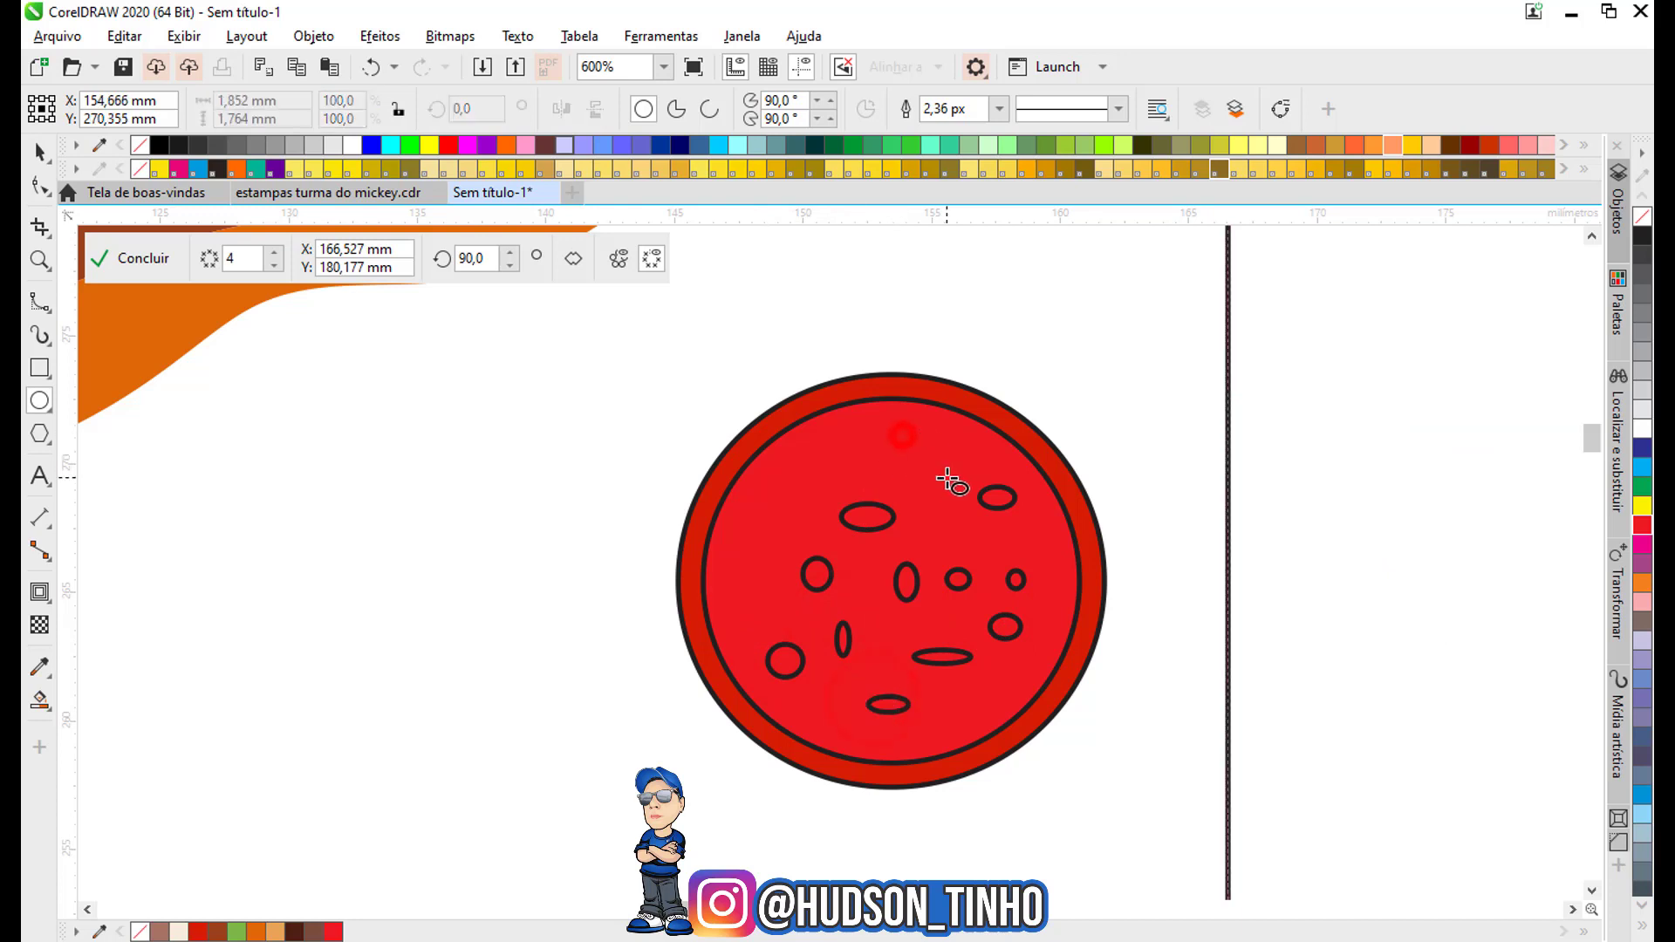
pyautogui.moveTo(774, 467)
pyautogui.mouseDown()
pyautogui.moveTo(785, 487)
pyautogui.moveTo(748, 541)
pyautogui.moveTo(767, 606)
pyautogui.mouseUp()
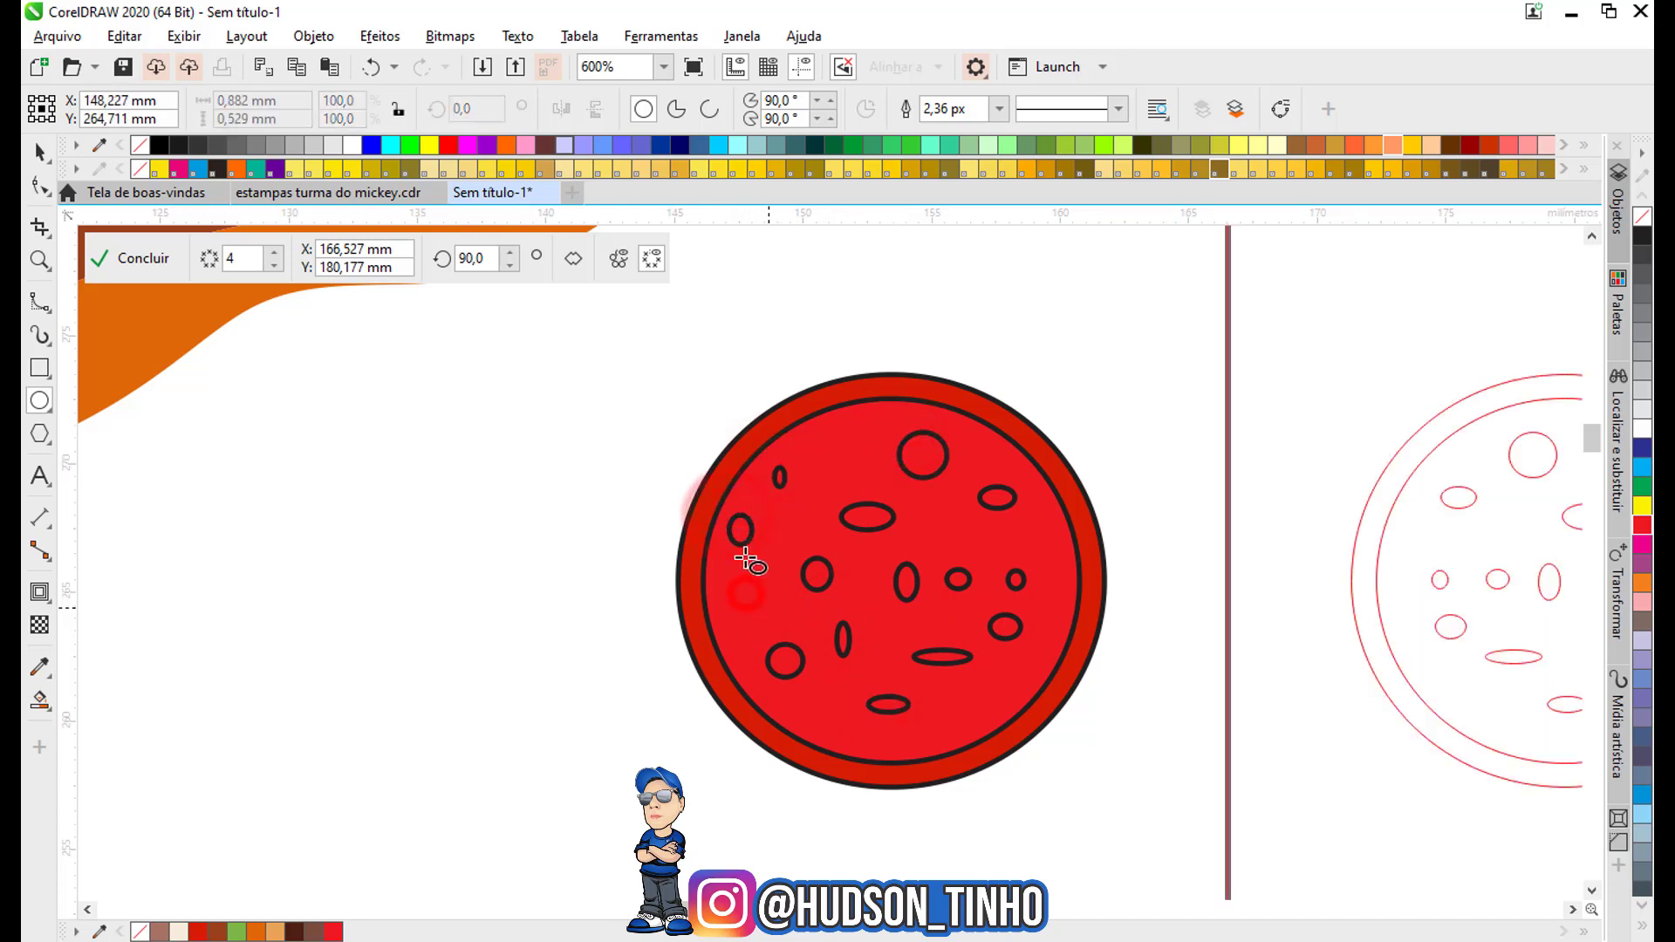
# Fill the small ellipses inside the red circle with light pink.
pyautogui.click(36, 154)
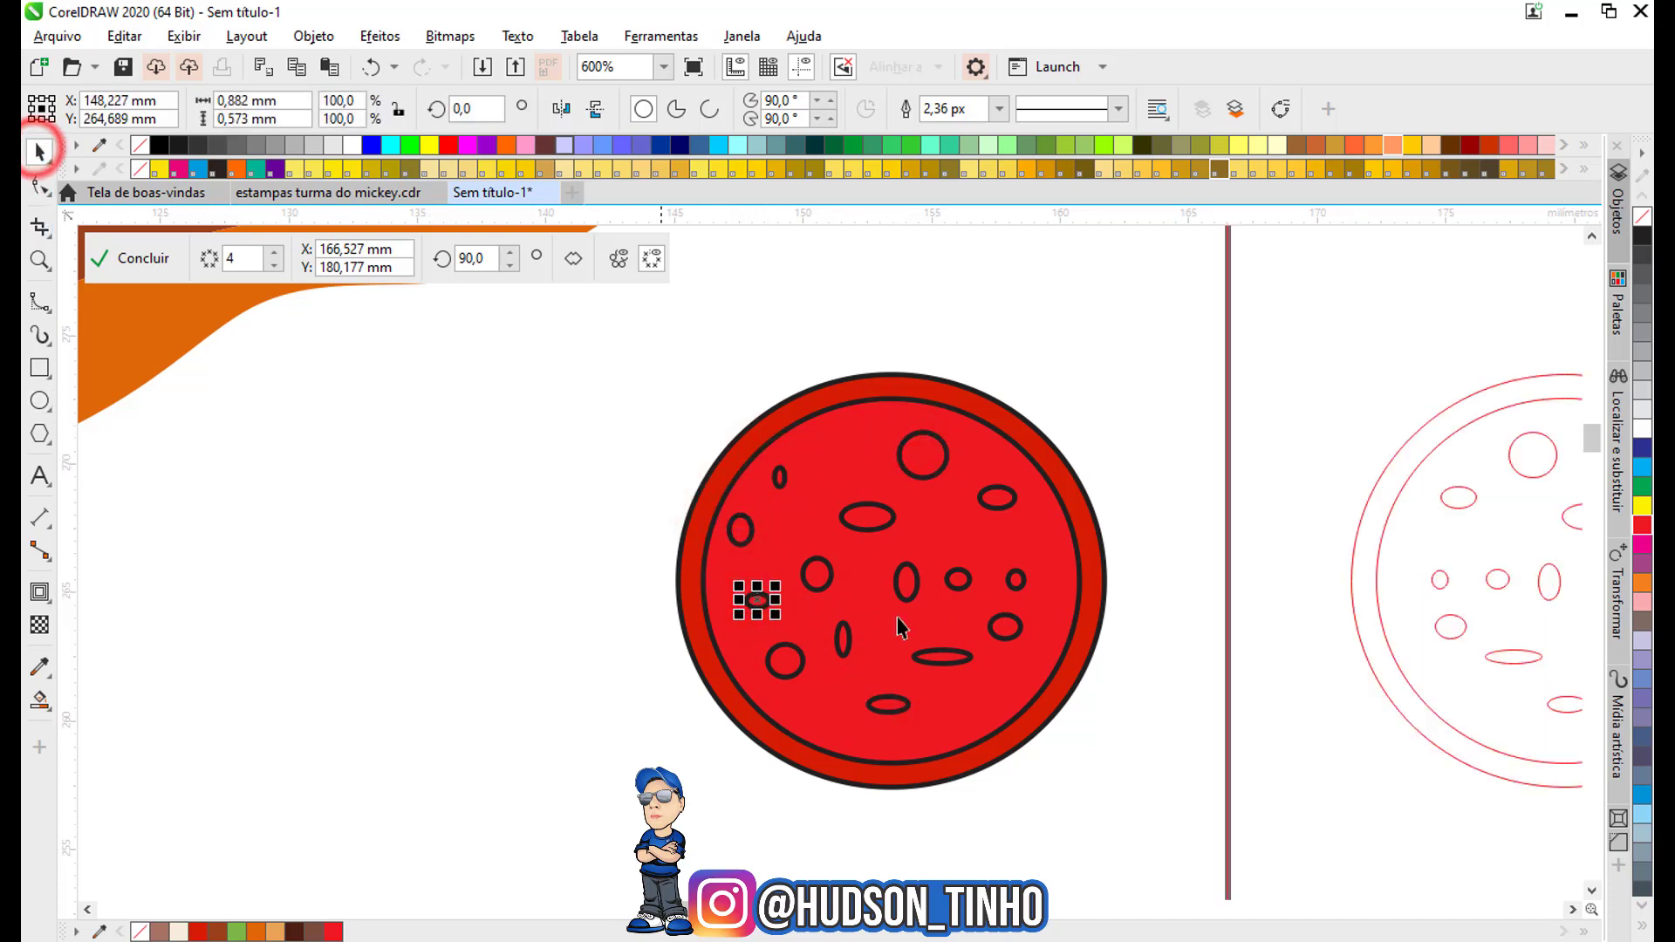
pyautogui.keyDown('shift'); pyautogui.click(785, 660); pyautogui.keyUp('shift')
pyautogui.keyDown('shift'); pyautogui.click(888, 705); pyautogui.keyUp('shift')
pyautogui.keyDown('shift'); pyautogui.click(843, 639); pyautogui.keyUp('shift')
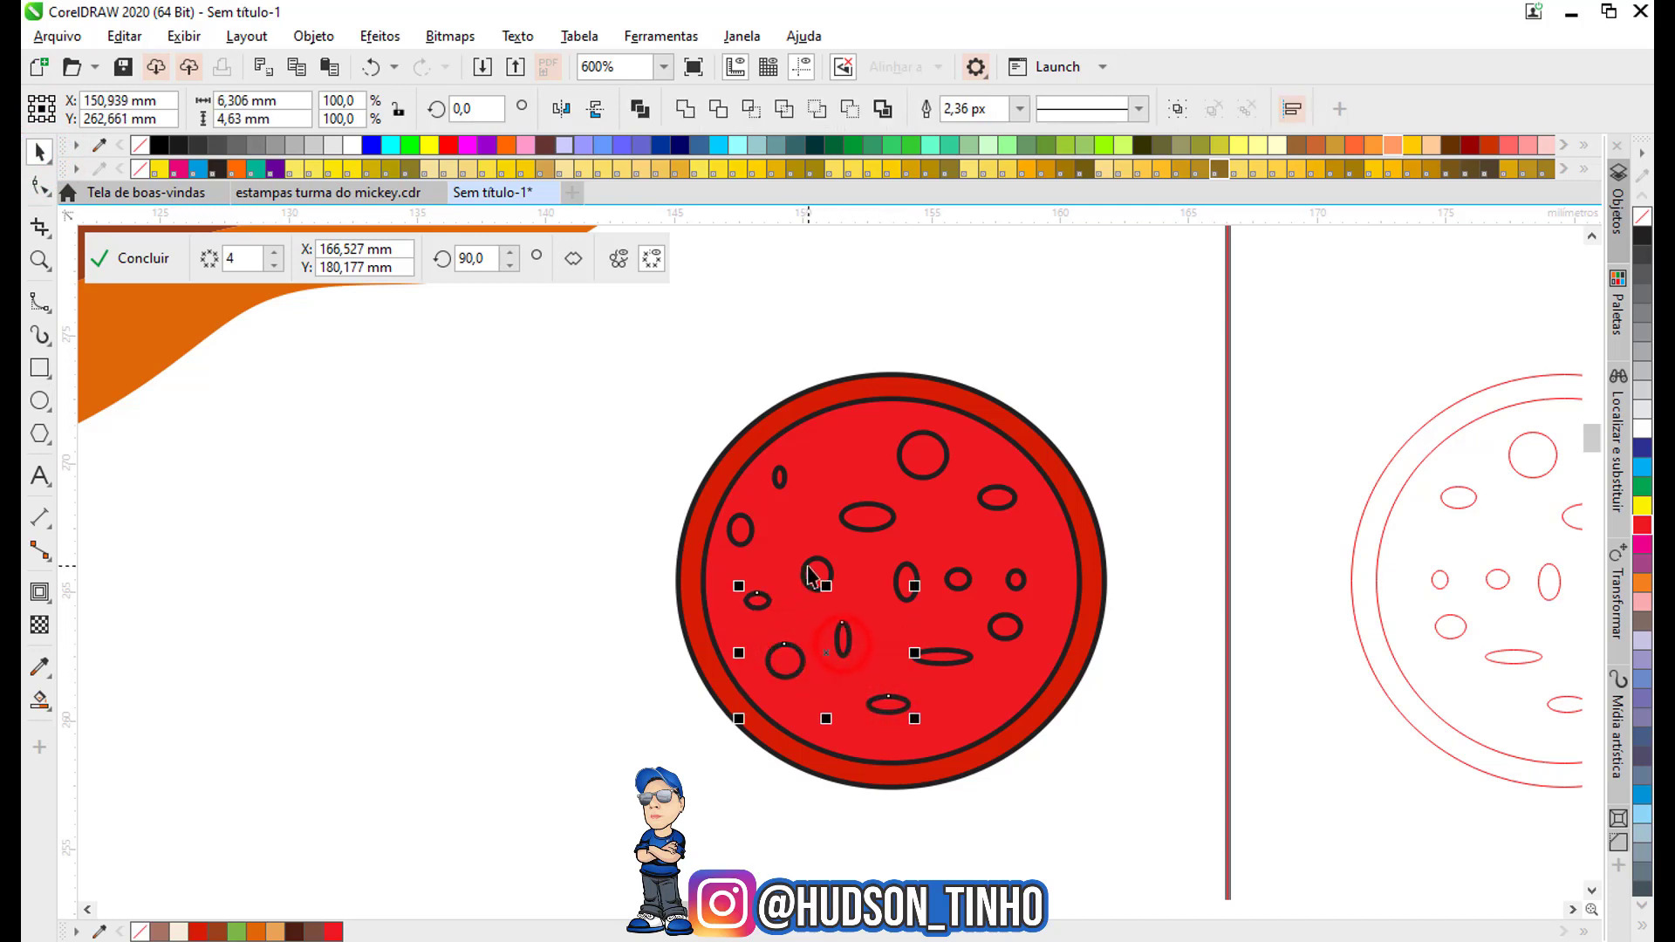
pyautogui.click(749, 519)
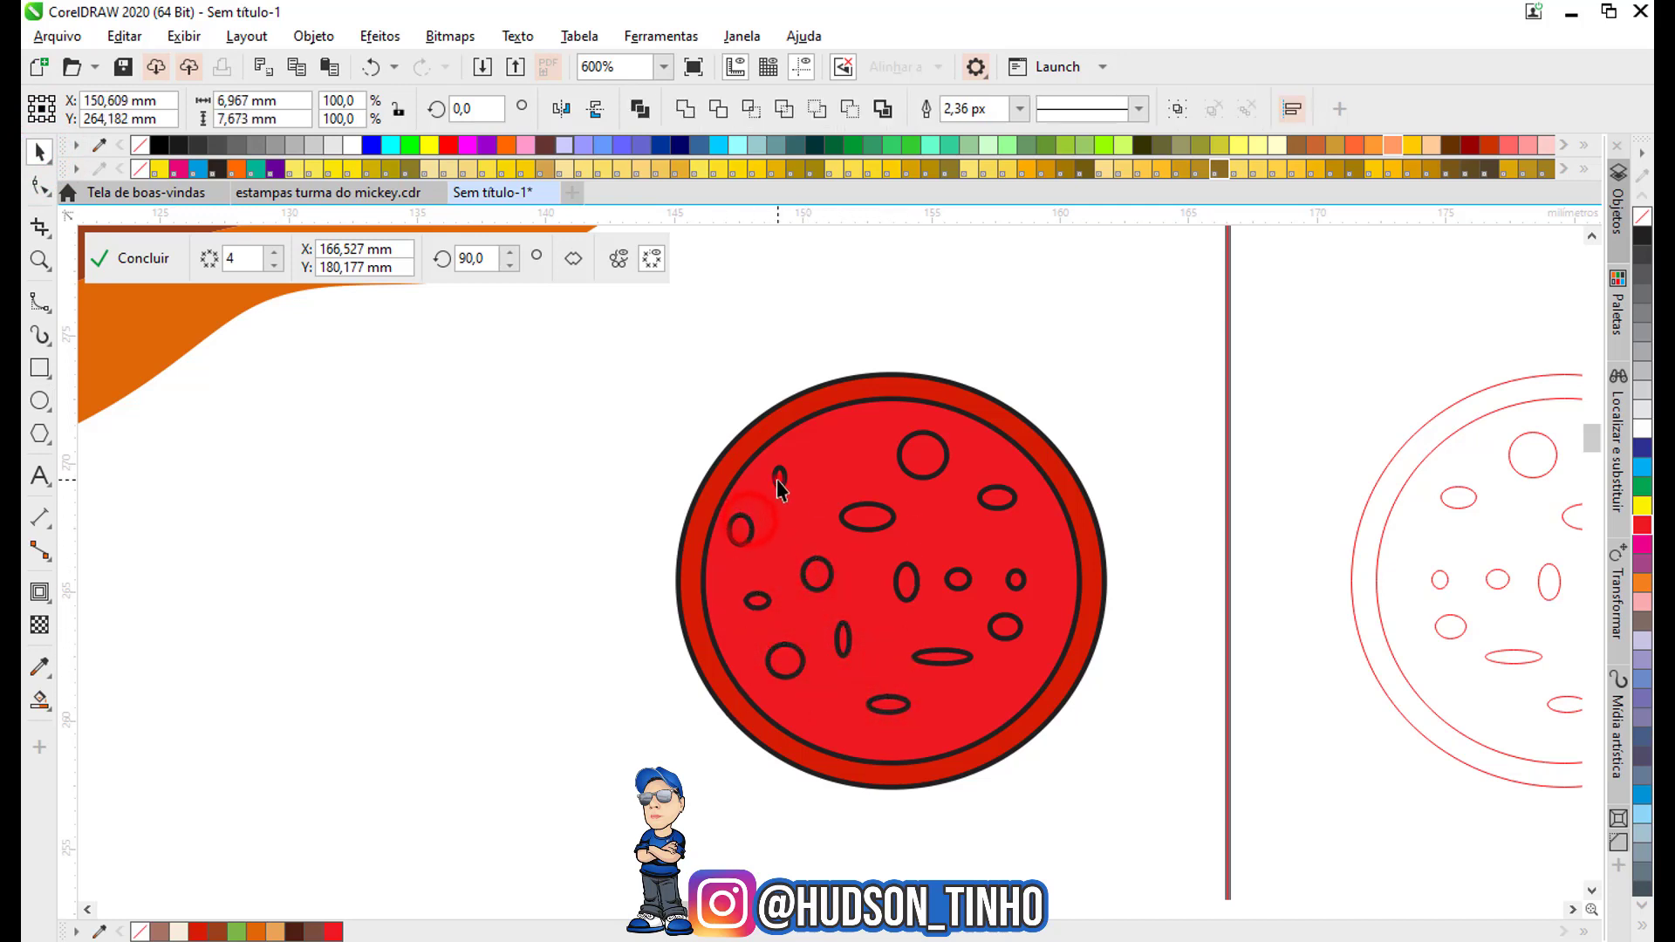
pyautogui.keyDown('shift'); pyautogui.click(779, 483); pyautogui.keyUp('shift')
pyautogui.keyDown('shift'); pyautogui.click(877, 511); pyautogui.keyUp('shift')
pyautogui.keyDown('shift'); pyautogui.click(927, 458); pyautogui.keyUp('shift')
pyautogui.keyDown('shift'); pyautogui.click(997, 499); pyautogui.keyUp('shift')
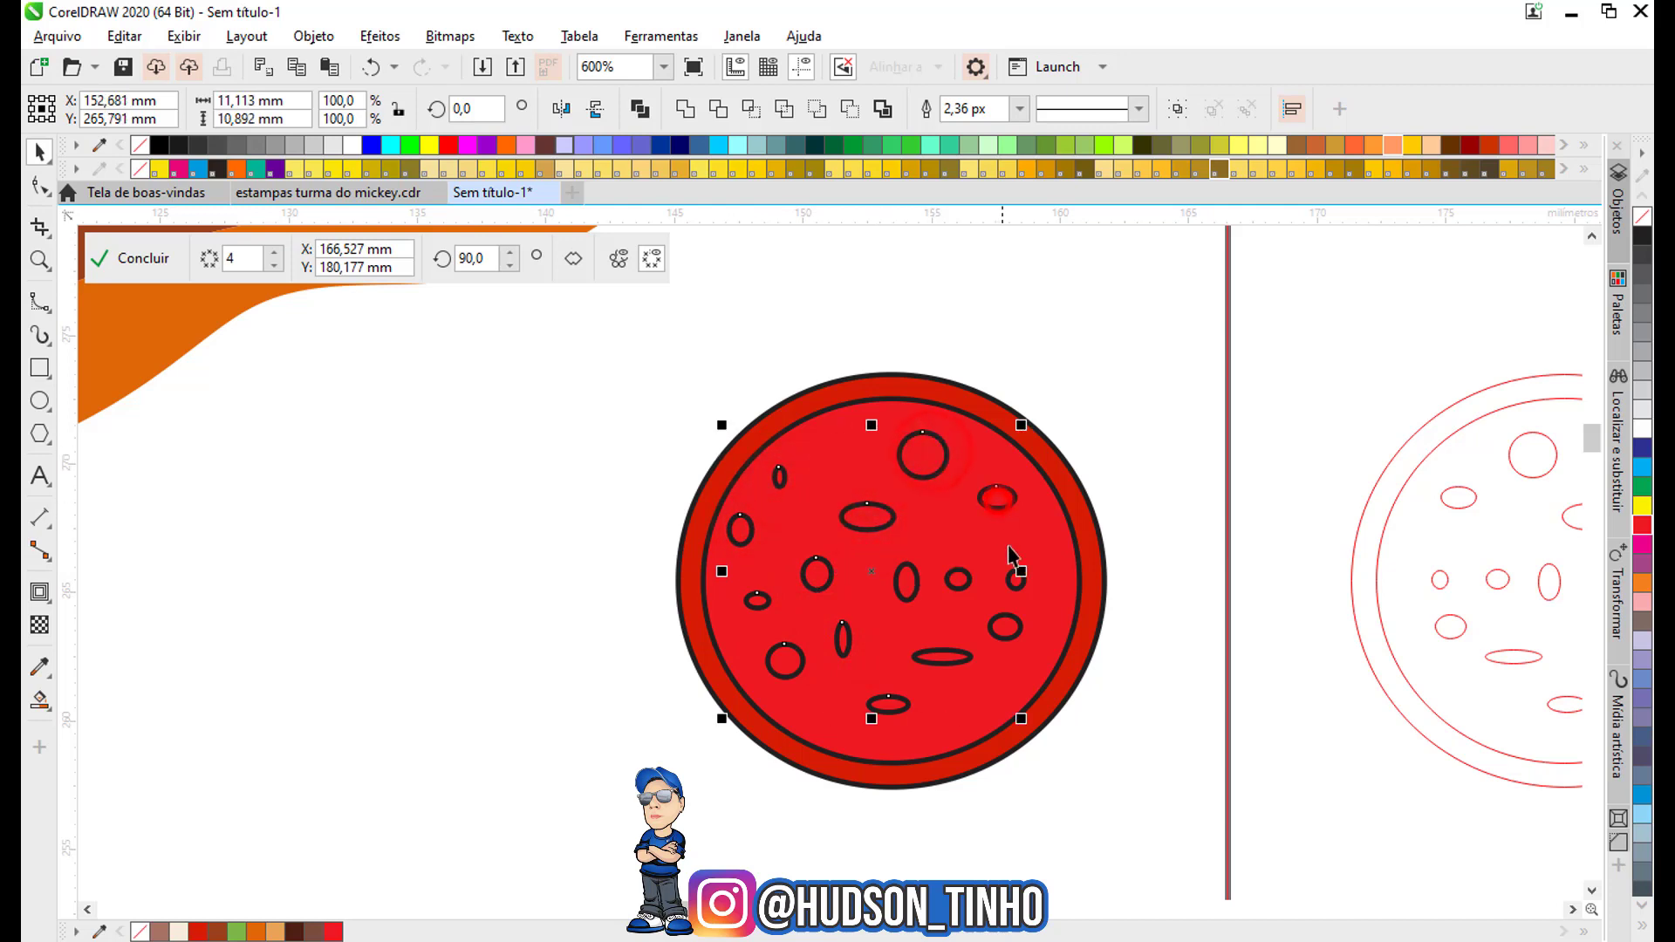
pyautogui.keyDown('shift'); pyautogui.click(1016, 581); pyautogui.keyUp('shift')
pyautogui.keyDown('shift'); pyautogui.click(960, 580); pyautogui.keyUp('shift')
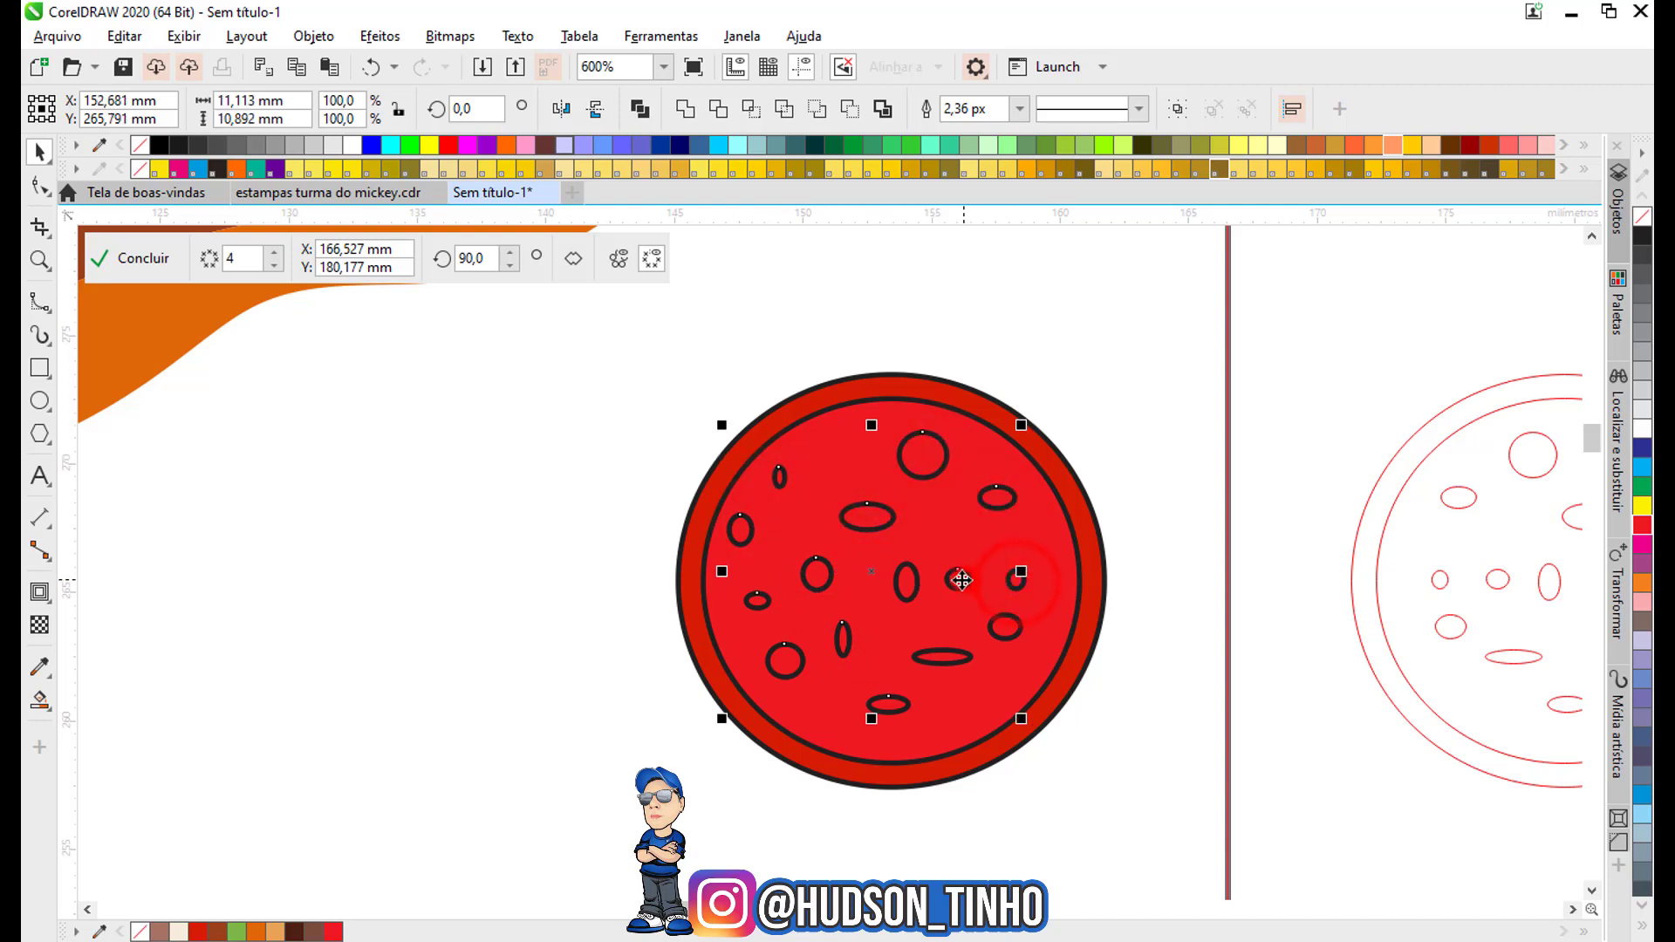
pyautogui.keyDown('shift'); pyautogui.click(912, 579); pyautogui.keyUp('shift')
pyautogui.keyDown('shift'); pyautogui.click(946, 660); pyautogui.keyUp('shift')
pyautogui.keyDown('shift'); pyautogui.click(1002, 630); pyautogui.keyUp('shift')
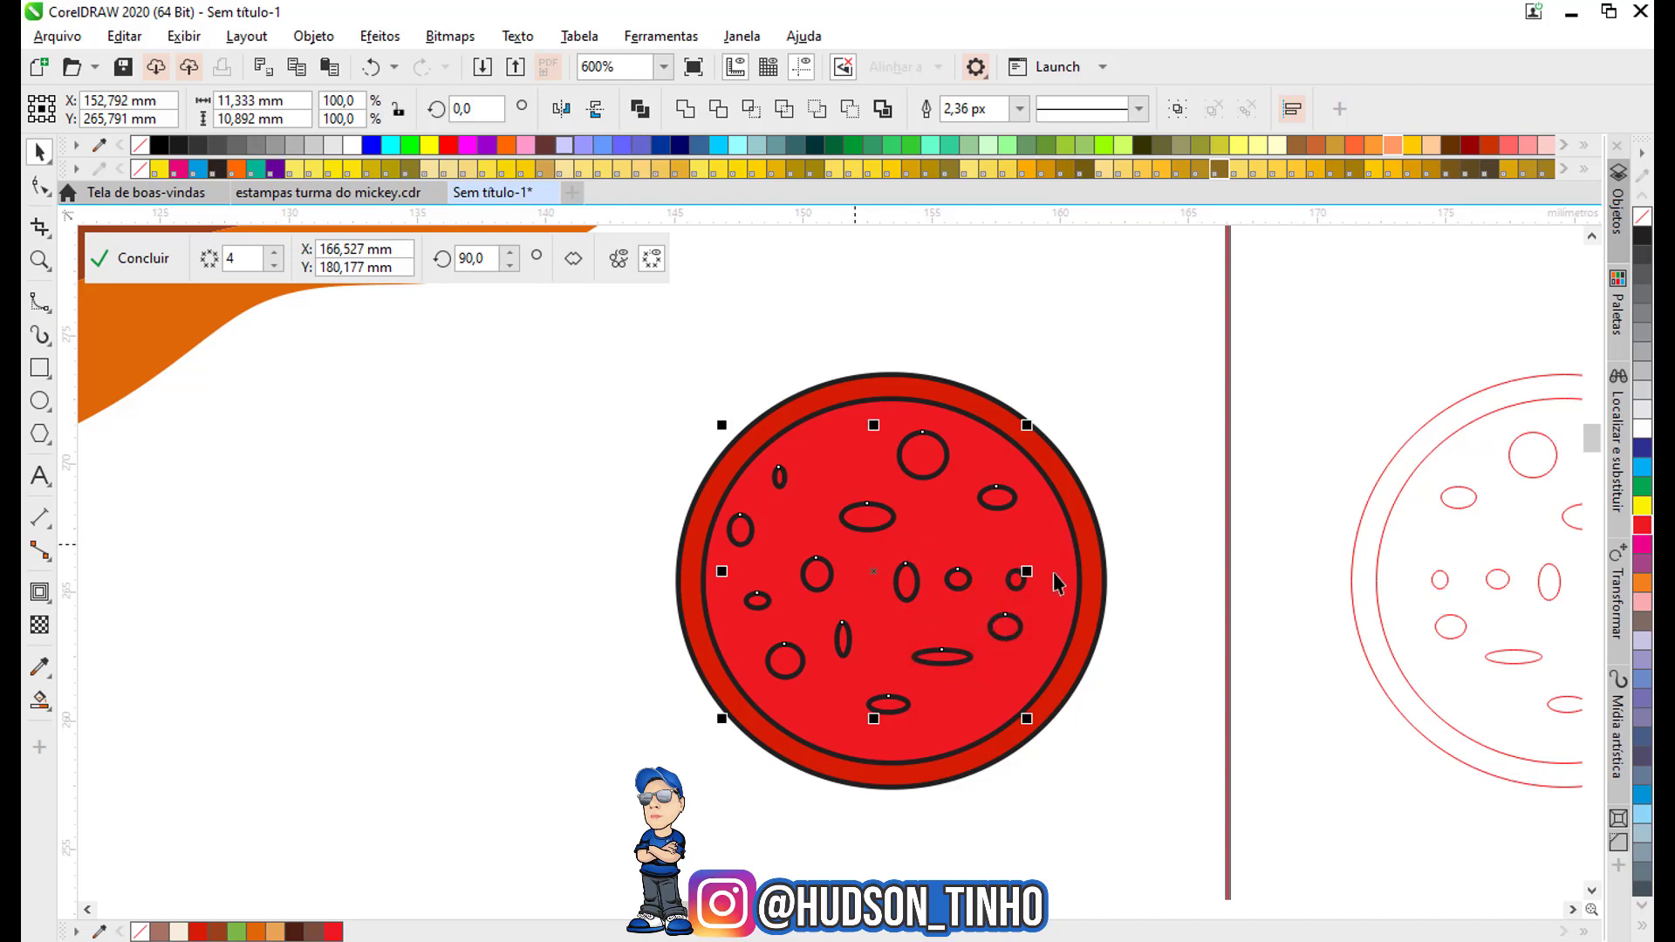
pyautogui.click(1643, 604)
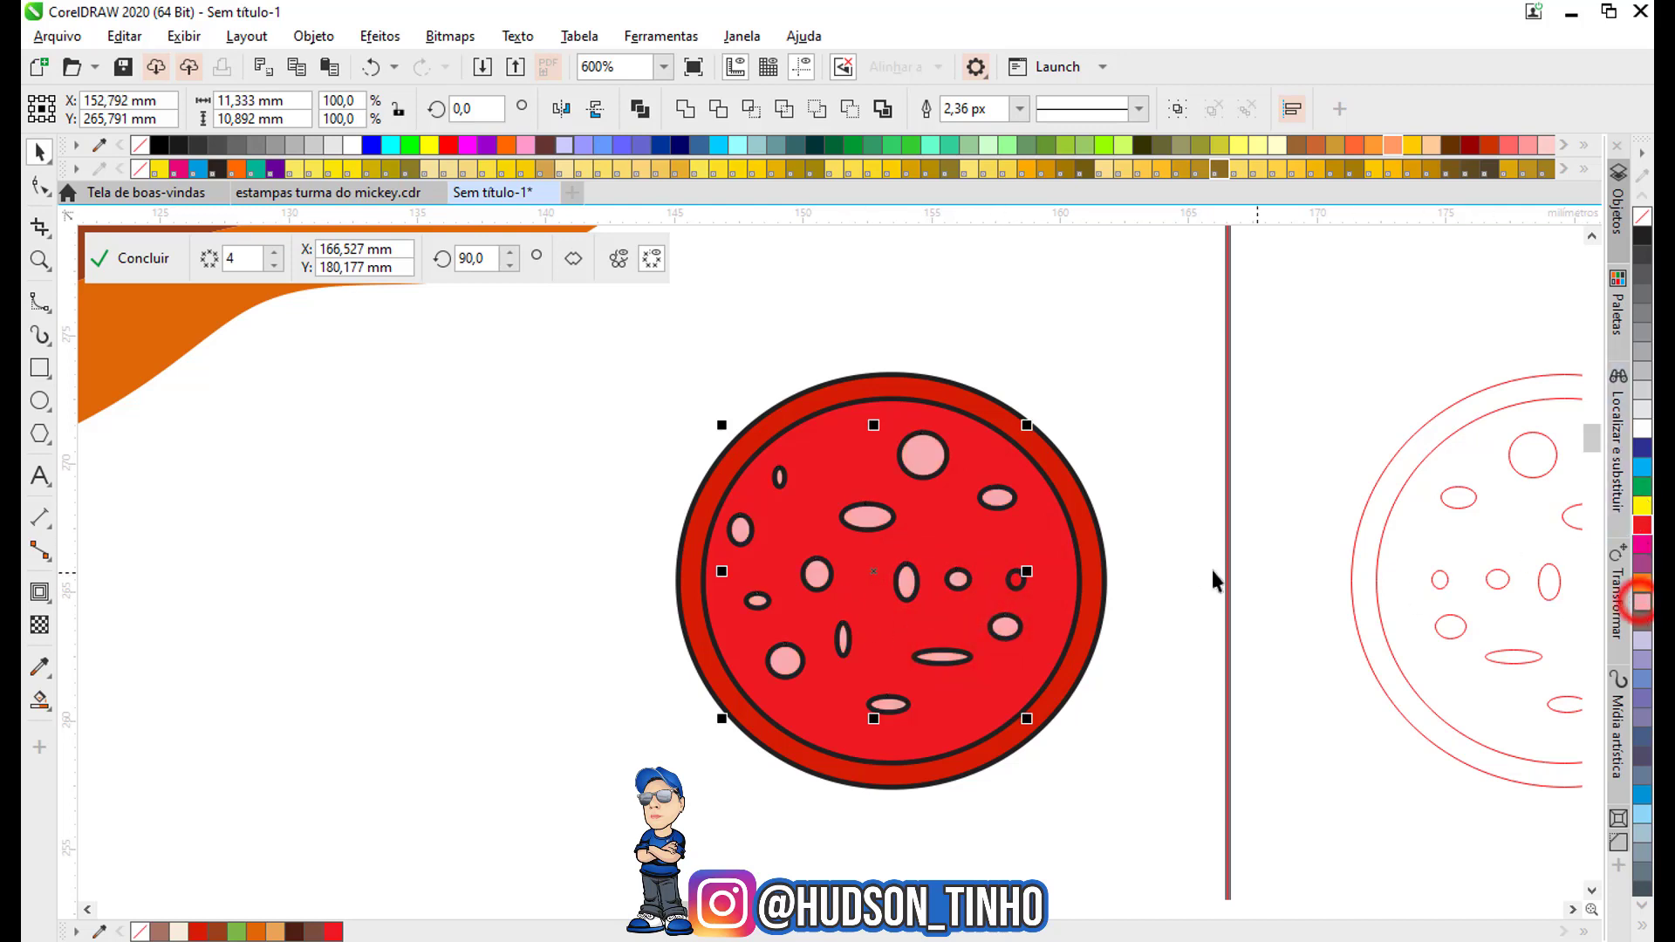
# Remove the outlines from all parts of the red topping and group them into one object.
pyautogui.scroll(-3, 957, 485)
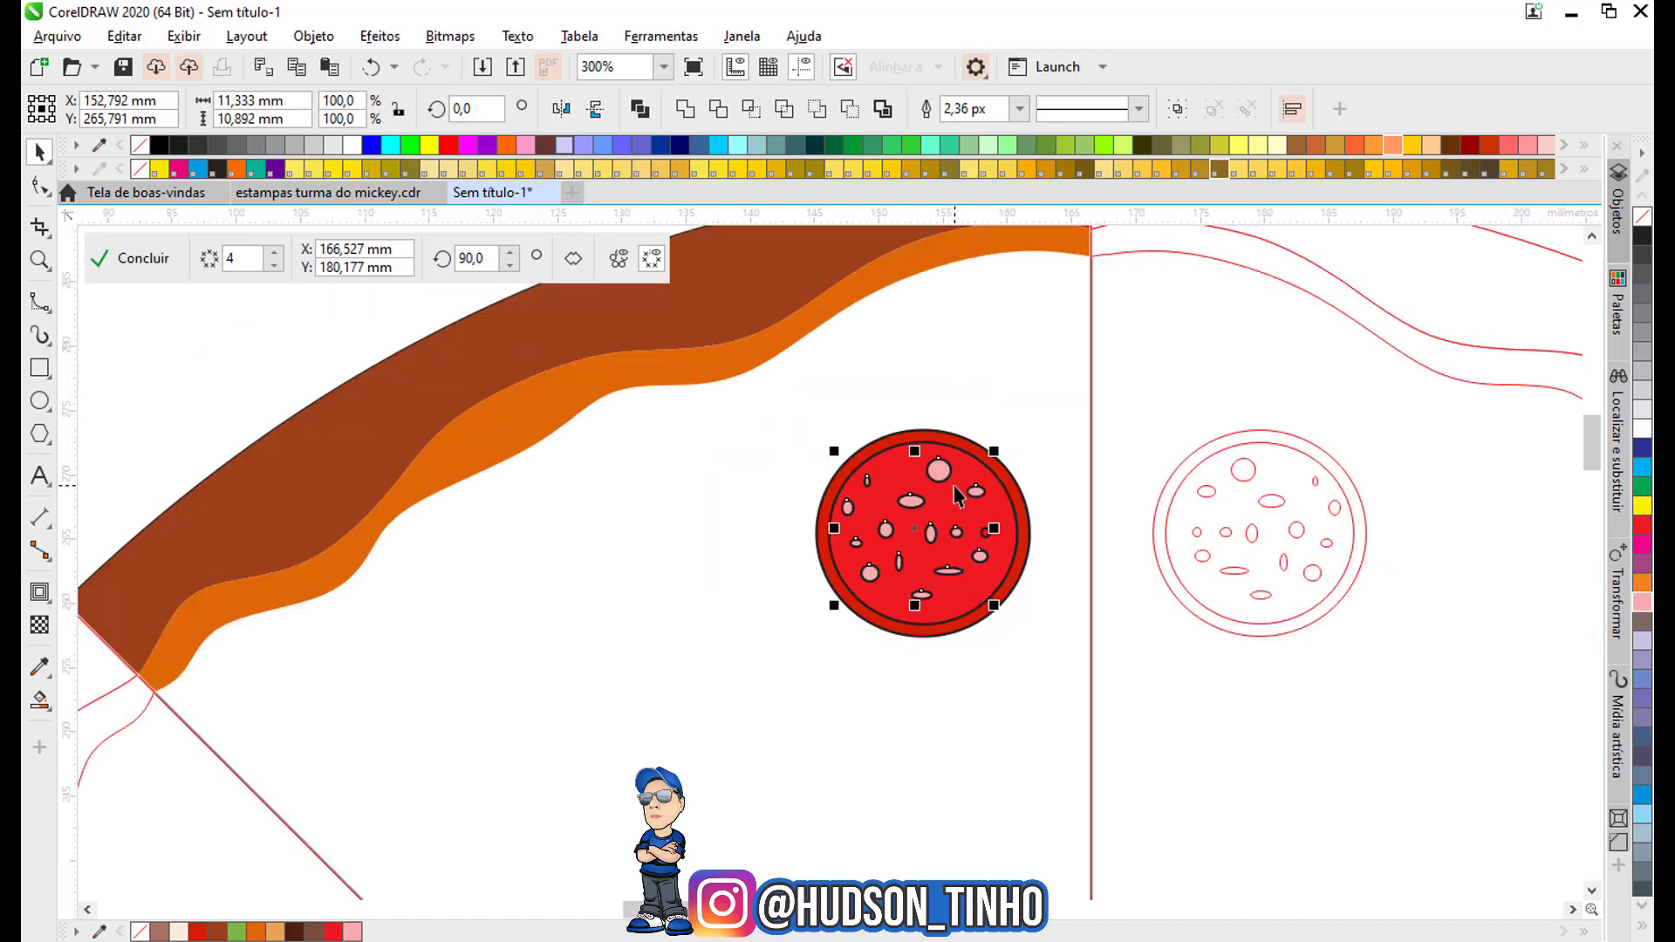
pyautogui.click(792, 341)
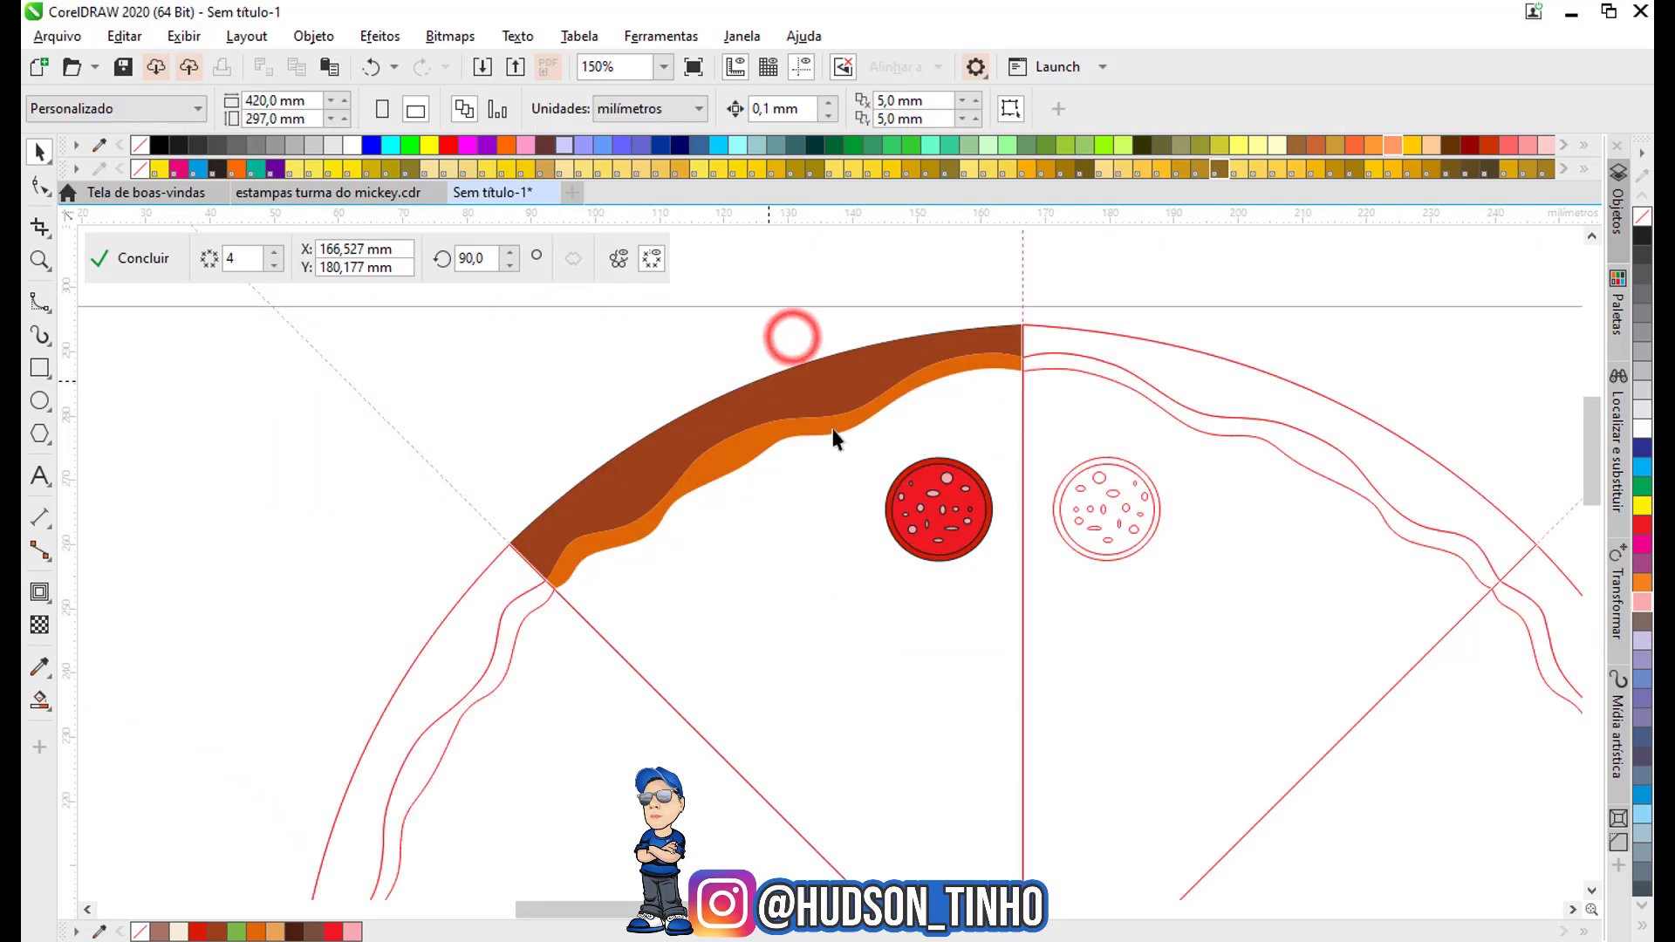
pyautogui.moveTo(744, 335); pyautogui.dragTo(1015, 610)
pyautogui.click(750, 316)
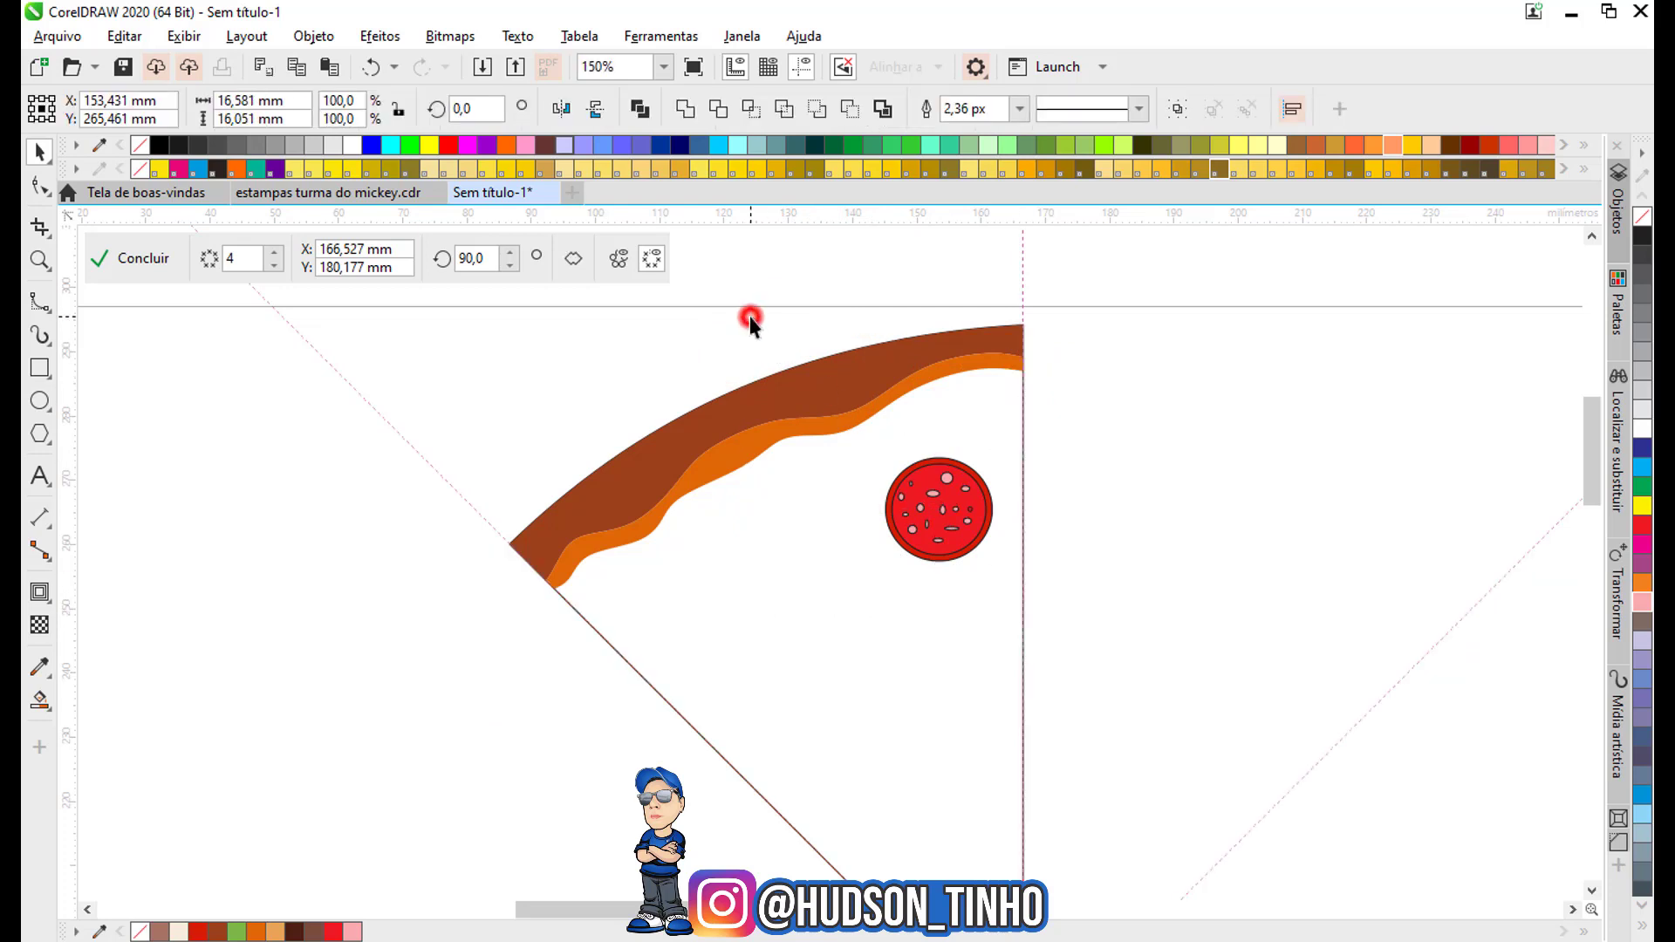
pyautogui.moveTo(752, 318); pyautogui.dragTo(1016, 615)
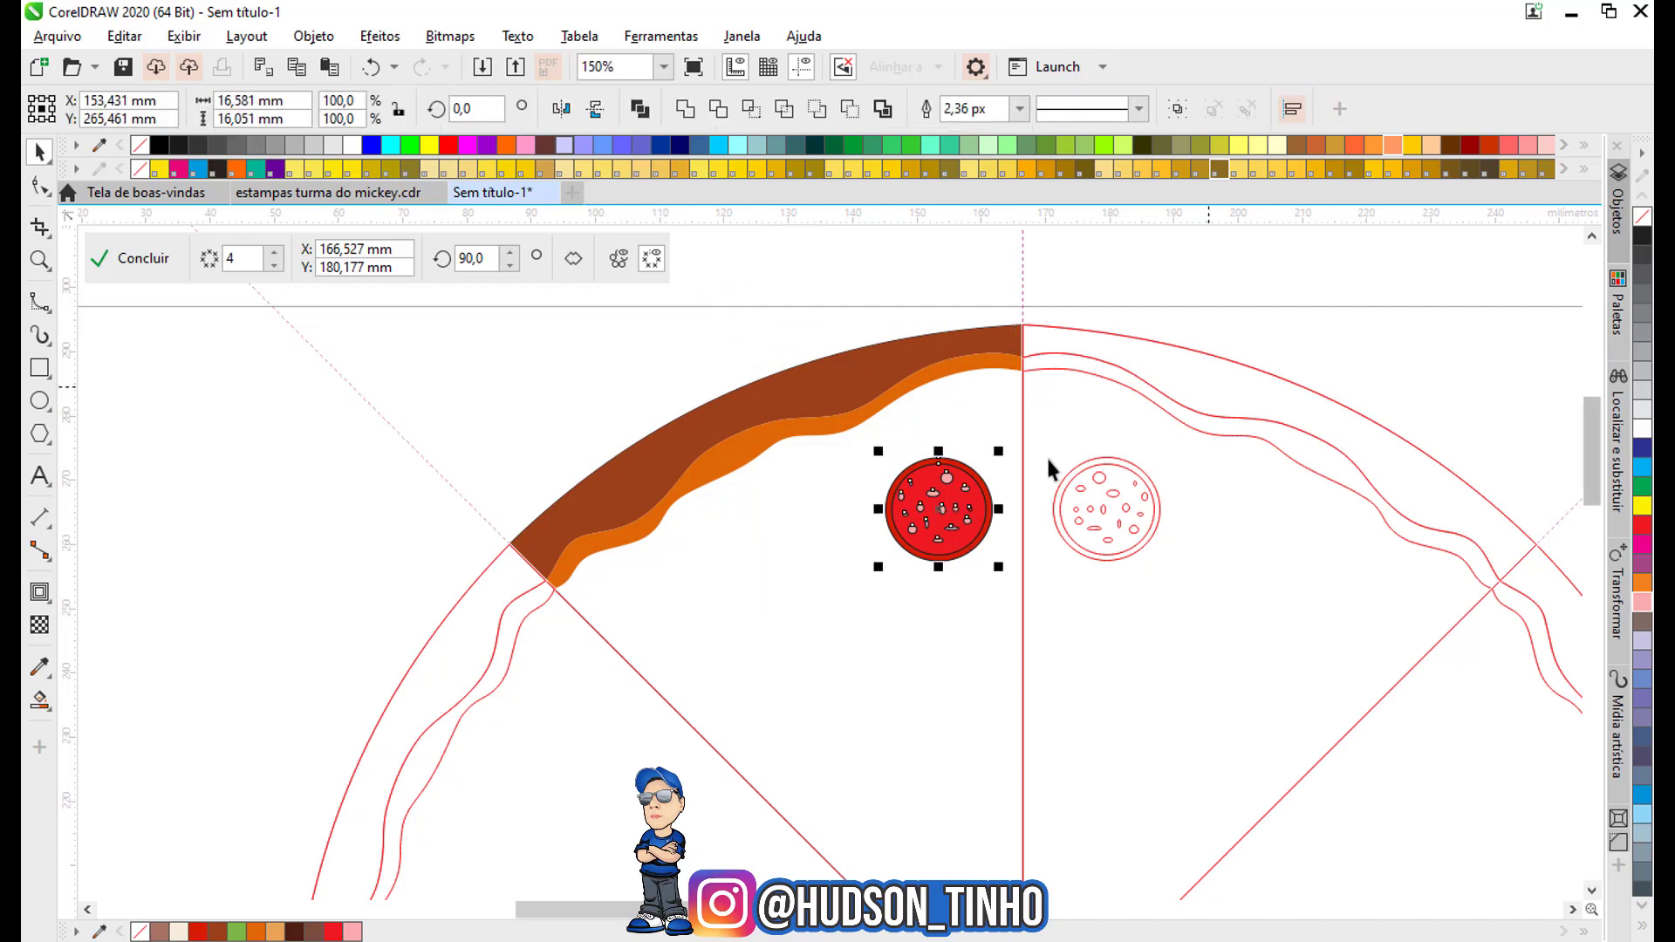
pyautogui.rightClick(1646, 218)
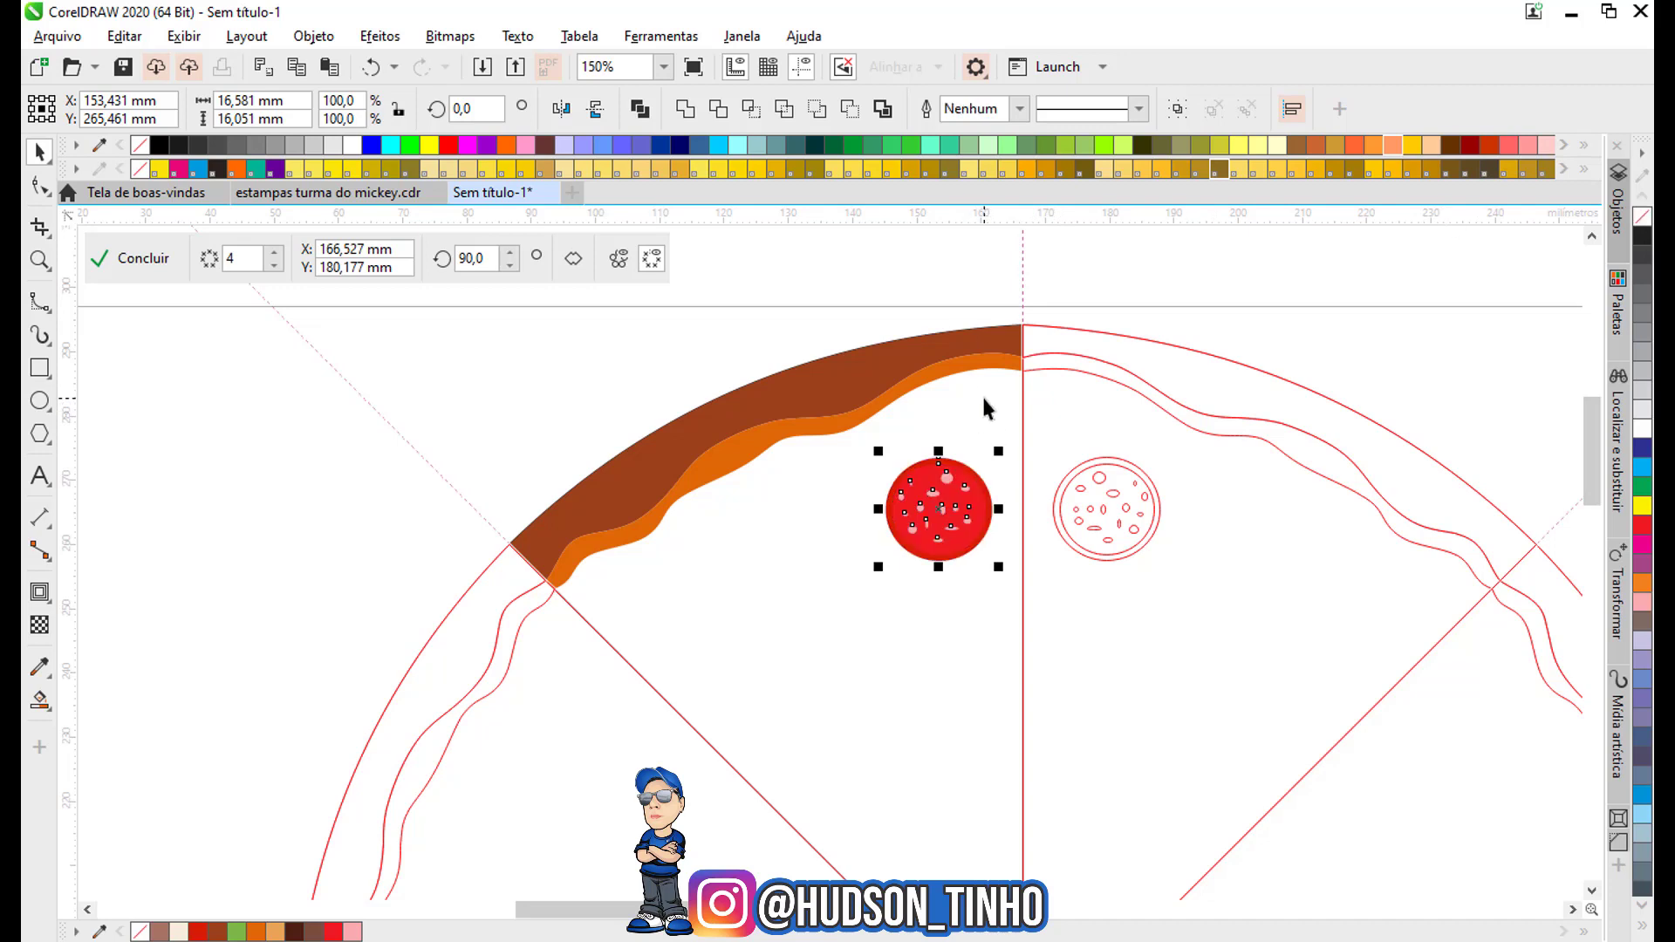
pyautogui.hotkey('ctrl', 'g')
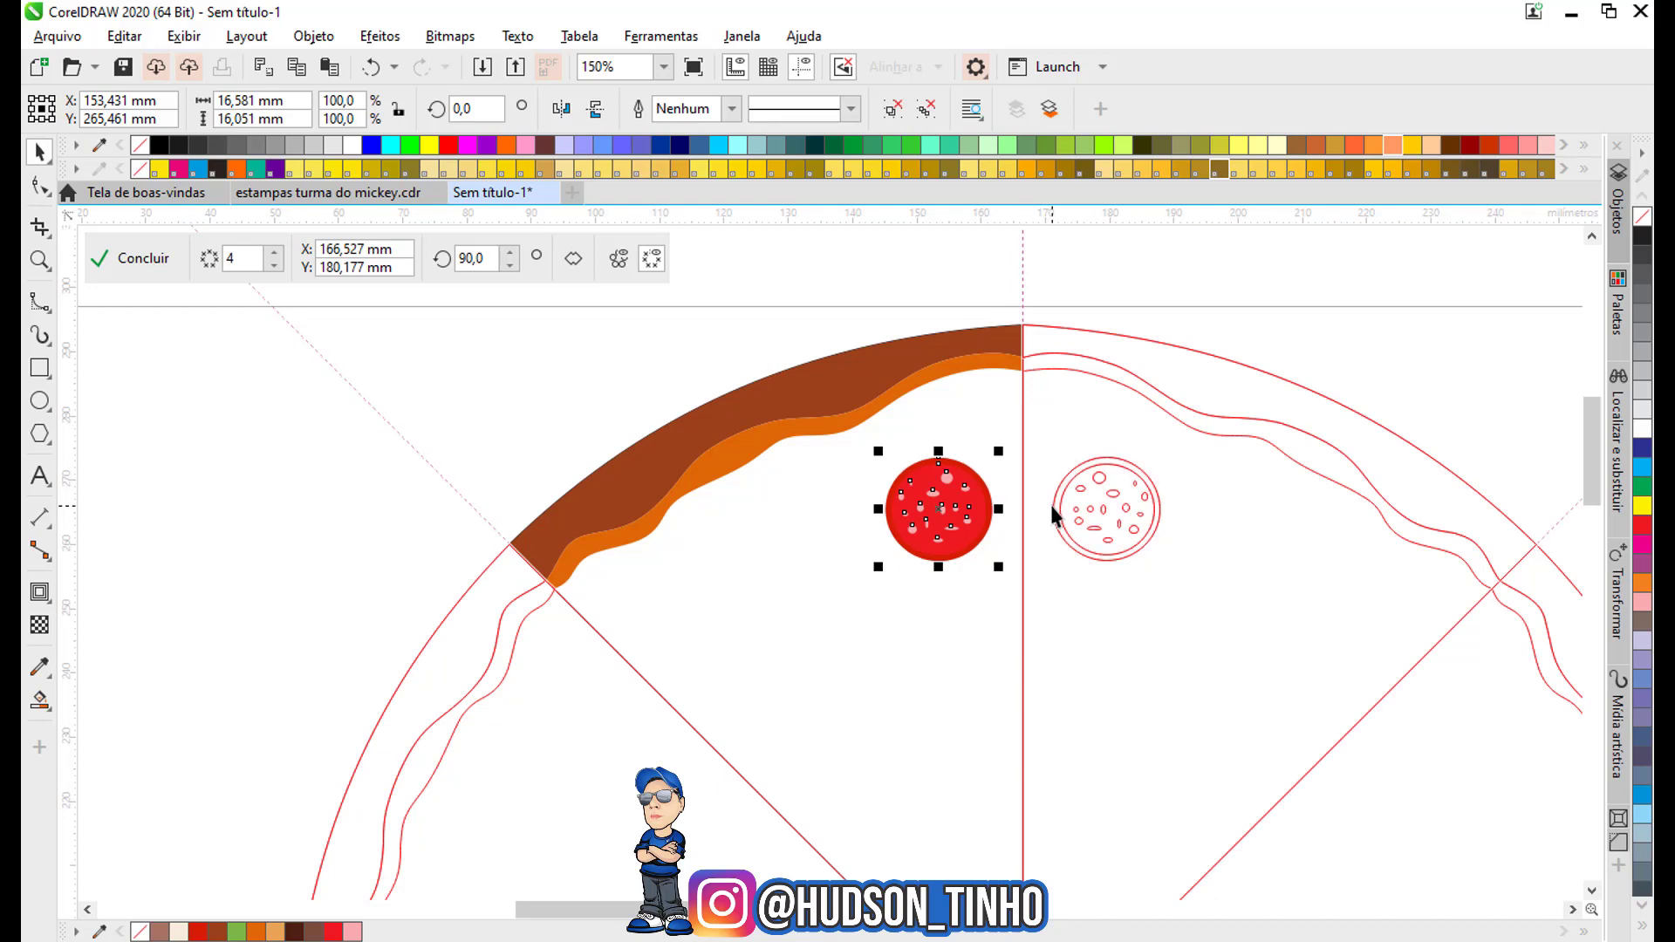
# Place three smaller copies of the red topping around the wedge, scaled to about 59.9% and 51.4%.
pyautogui.moveTo(964, 516); pyautogui.dragTo(960, 819)
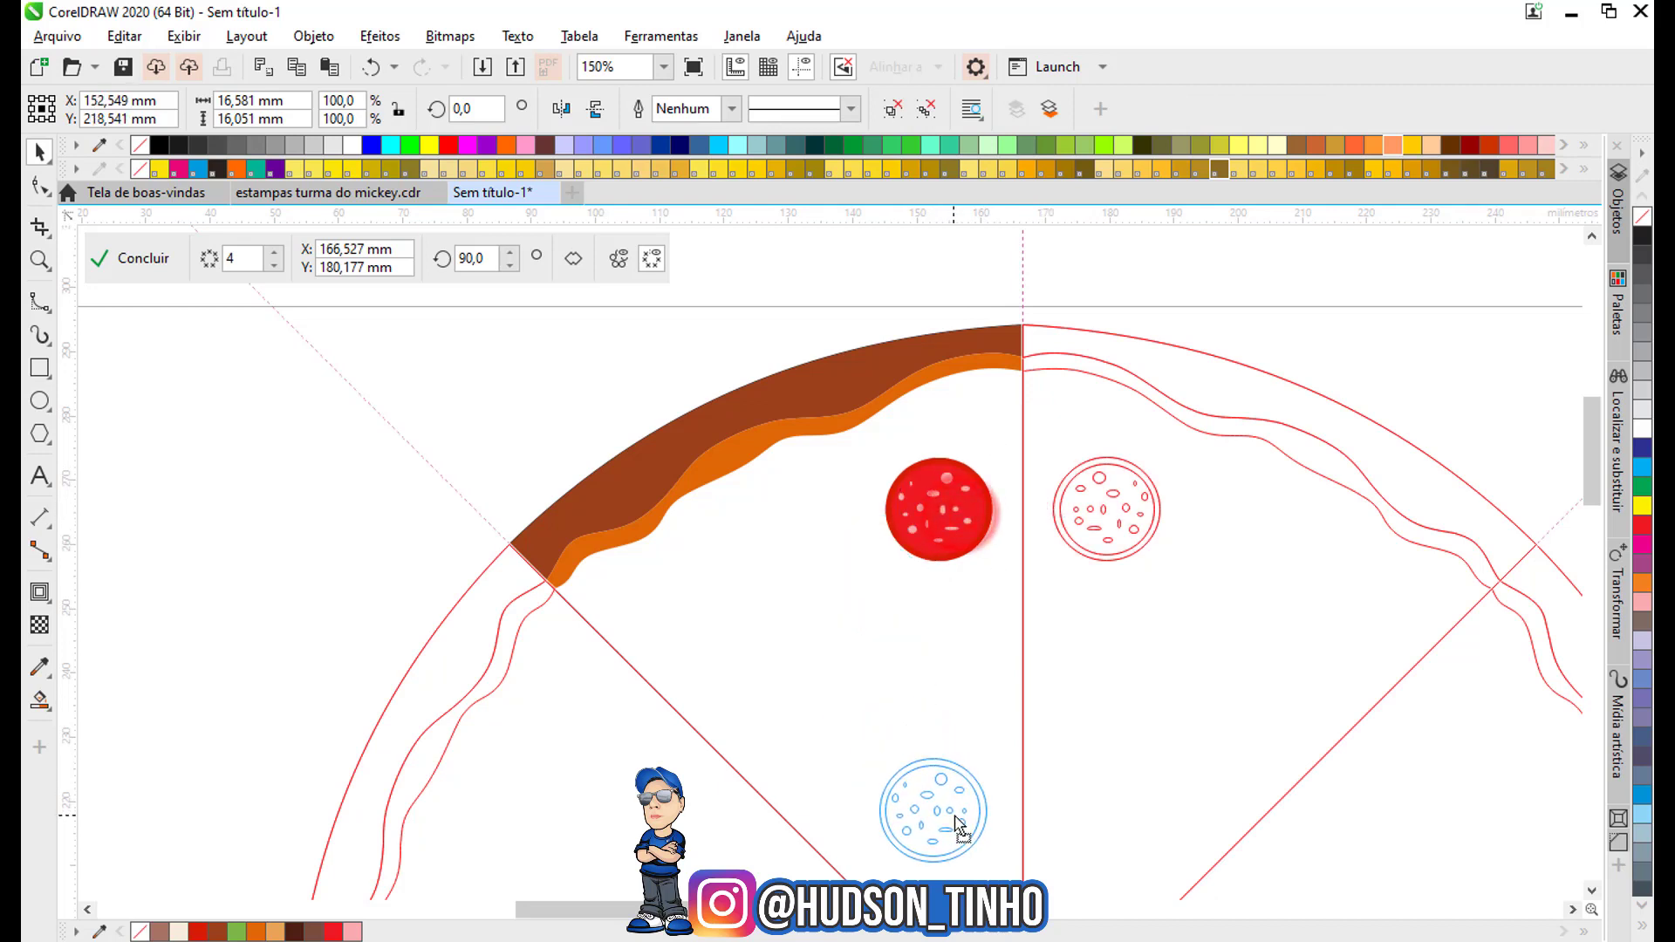
pyautogui.moveTo(875, 755); pyautogui.dragTo(917, 795)
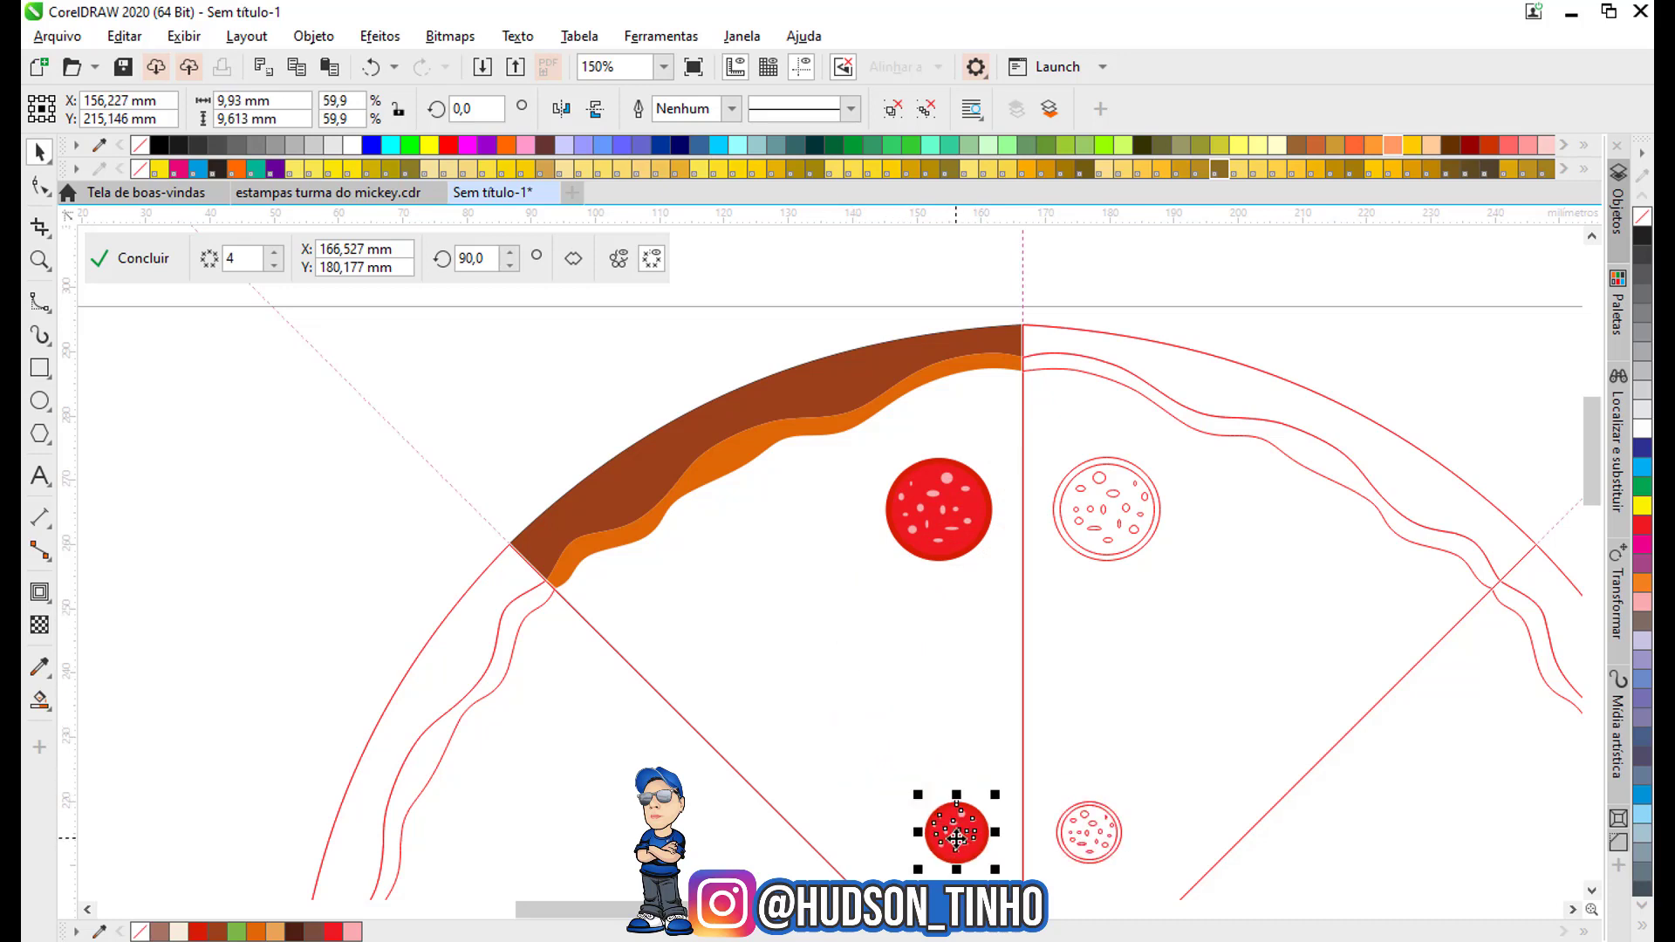
pyautogui.moveTo(957, 838); pyautogui.dragTo(968, 684)
pyautogui.click(835, 709)
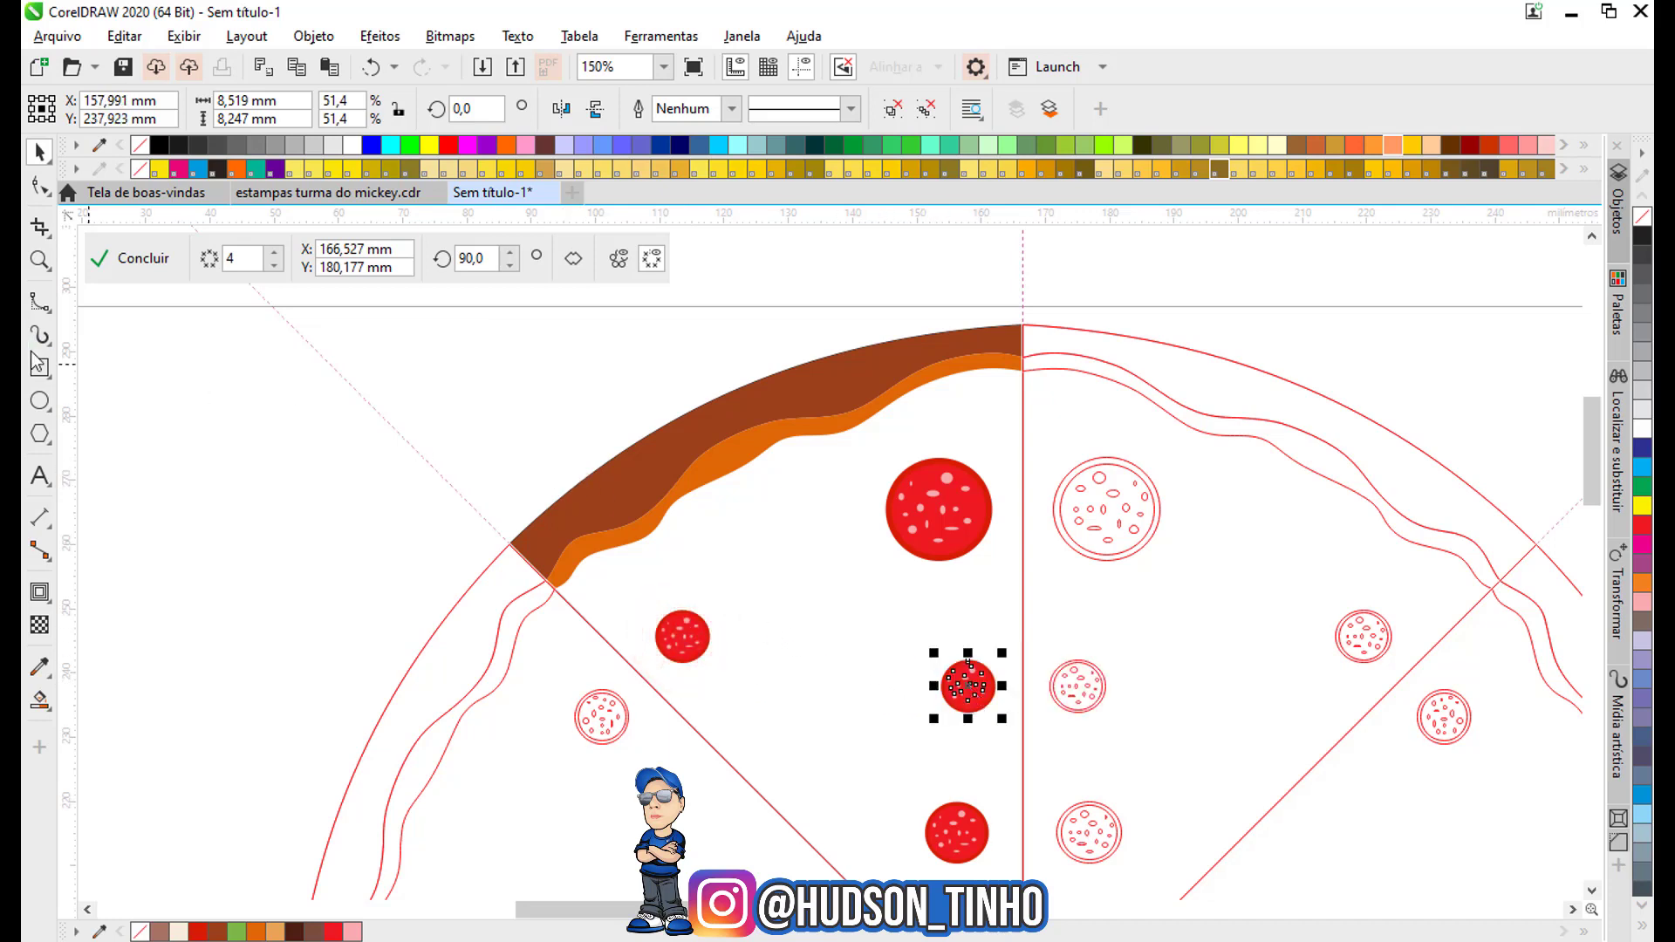
# Draw a closed B-Spline open-ring shape about 17.6 mm wide and 18.3 mm high between the red toppings.
pyautogui.click(39, 301)
pyautogui.scroll(2, 870, 628)
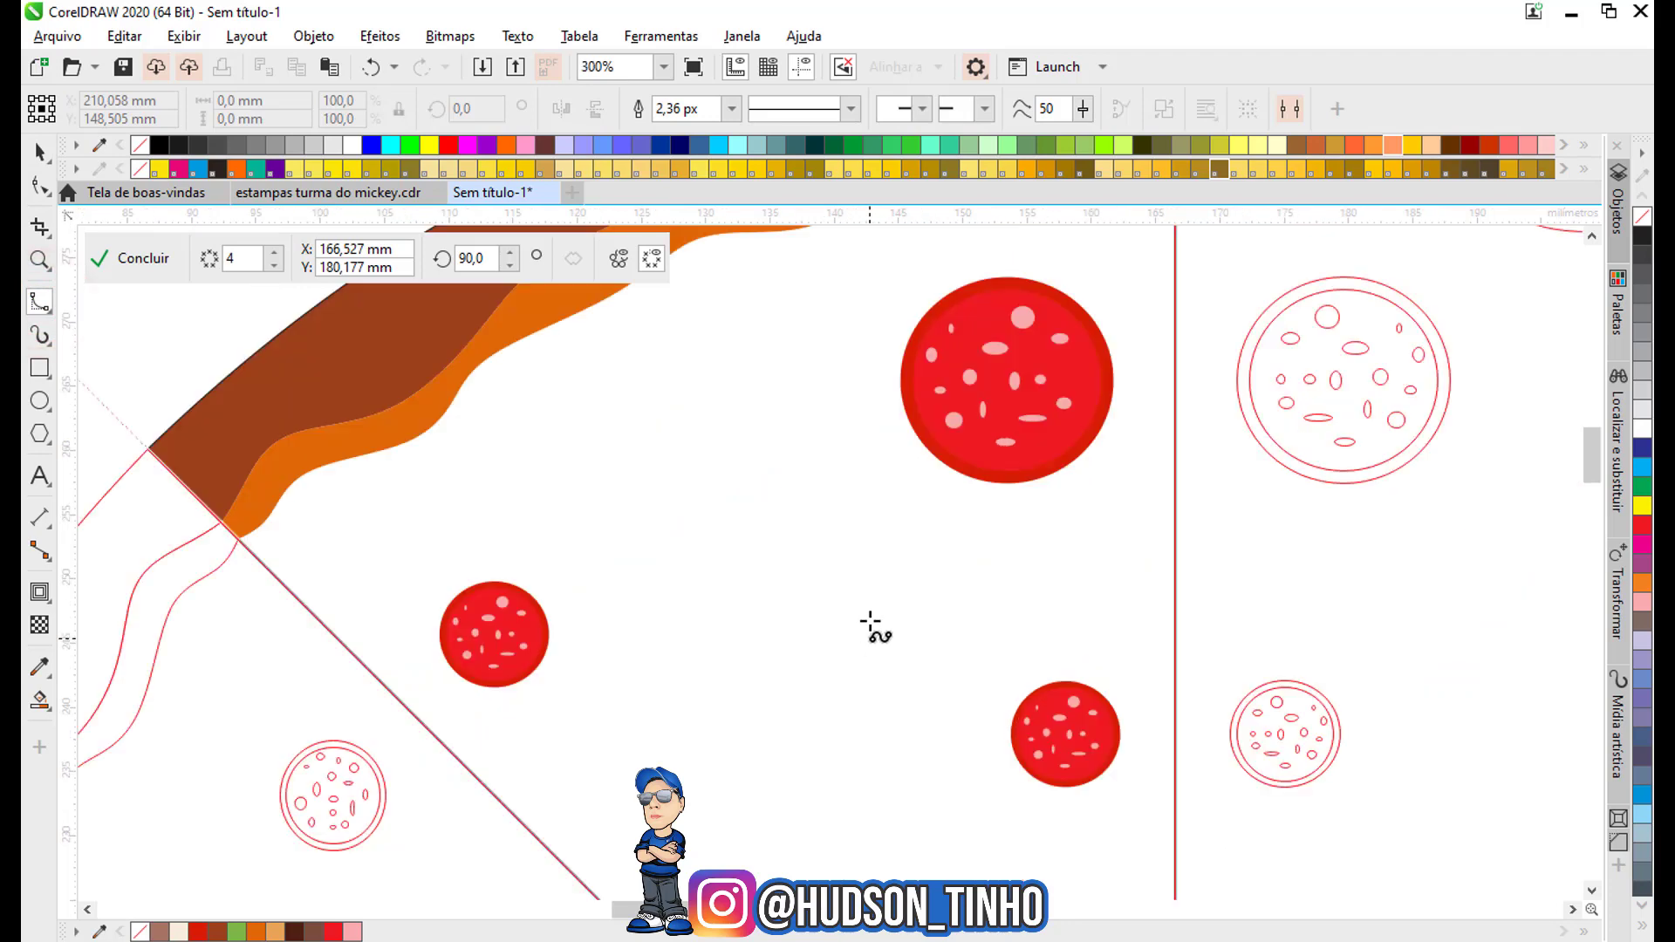
pyautogui.moveTo(844, 519)
pyautogui.mouseDown()
pyautogui.moveTo(911, 551)
pyautogui.moveTo(944, 606)
pyautogui.moveTo(938, 678)
pyautogui.moveTo(884, 749)
pyautogui.moveTo(761, 749)
pyautogui.moveTo(715, 638)
pyautogui.moveTo(731, 568)
pyautogui.moveTo(758, 545)
pyautogui.moveTo(803, 535)
pyautogui.moveTo(738, 583)
pyautogui.moveTo(719, 632)
pyautogui.moveTo(753, 724)
pyautogui.moveTo(841, 752)
pyautogui.moveTo(905, 709)
pyautogui.moveTo(932, 650)
pyautogui.moveTo(900, 551)
pyautogui.moveTo(845, 516)
pyautogui.mouseUp()
# Reshape the ring by moving its inner and outer control points so the band becomes thicker and smoother.
pyautogui.click(40, 180)
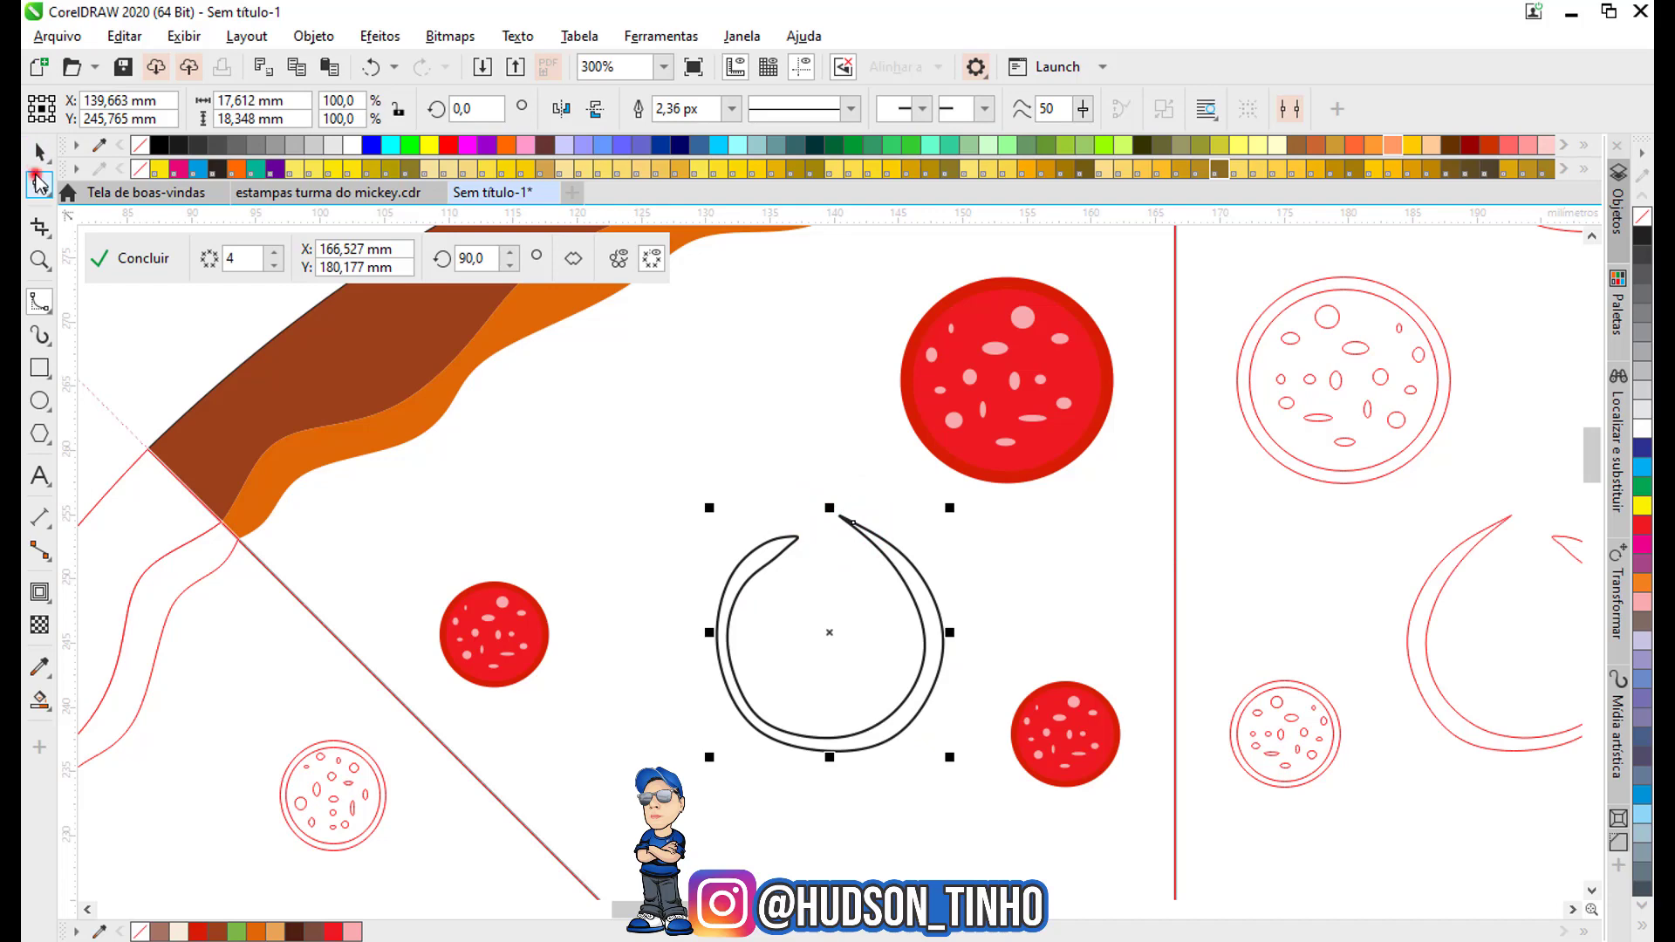
pyautogui.scroll(2, 773, 736)
pyautogui.click(772, 737)
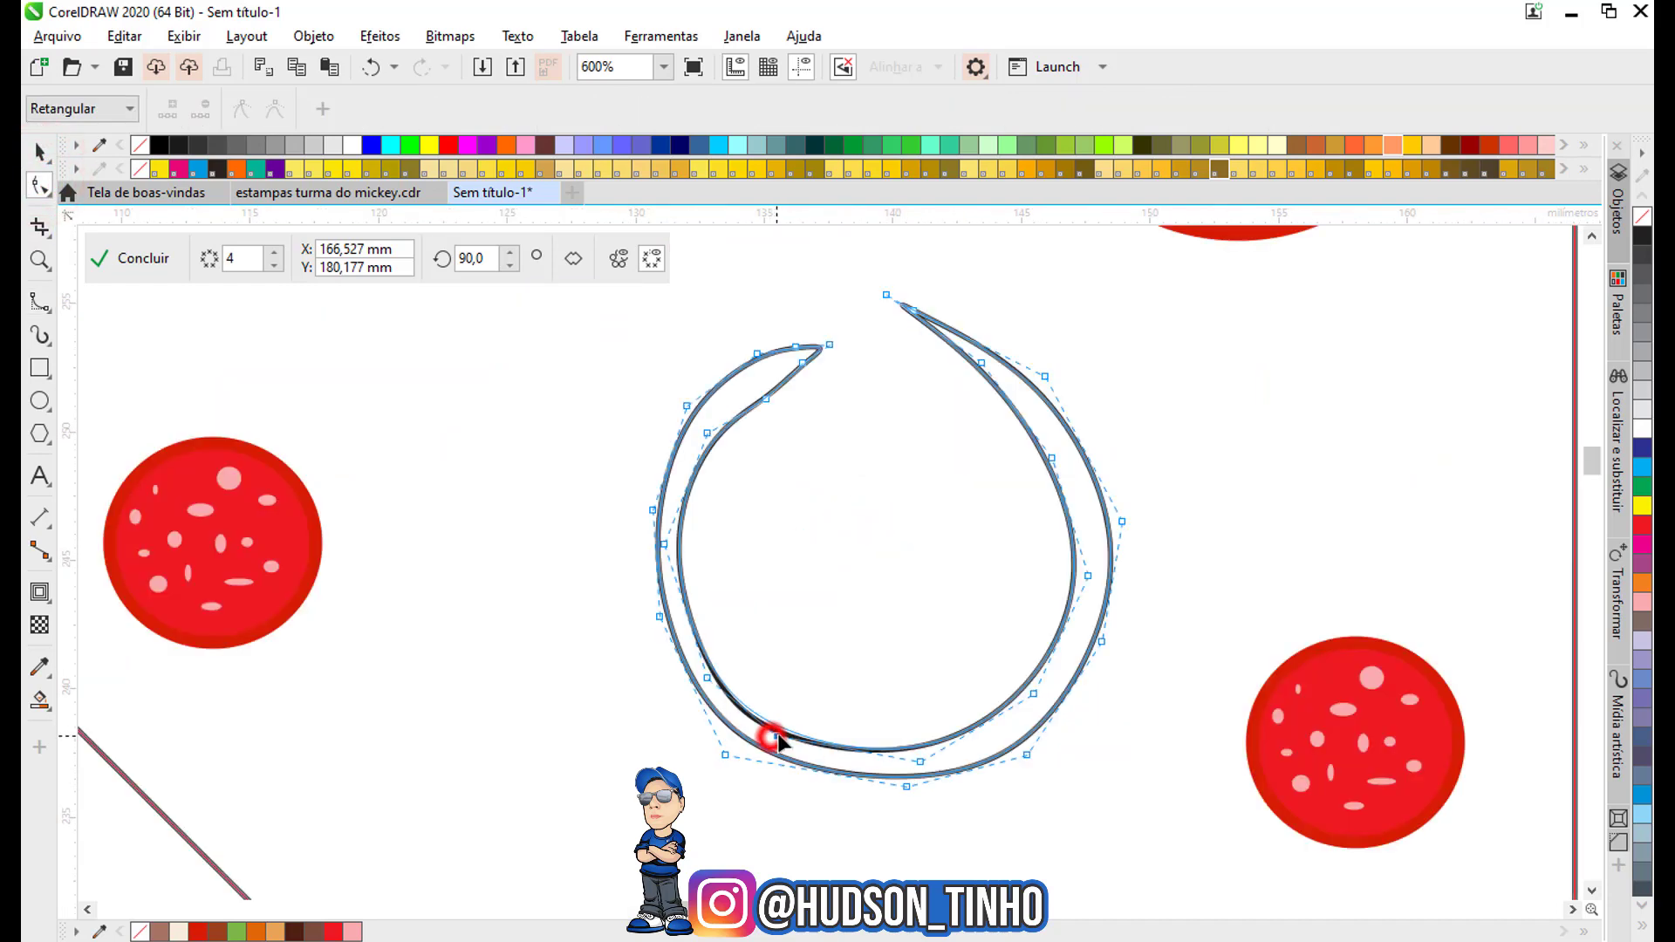
pyautogui.click(709, 676)
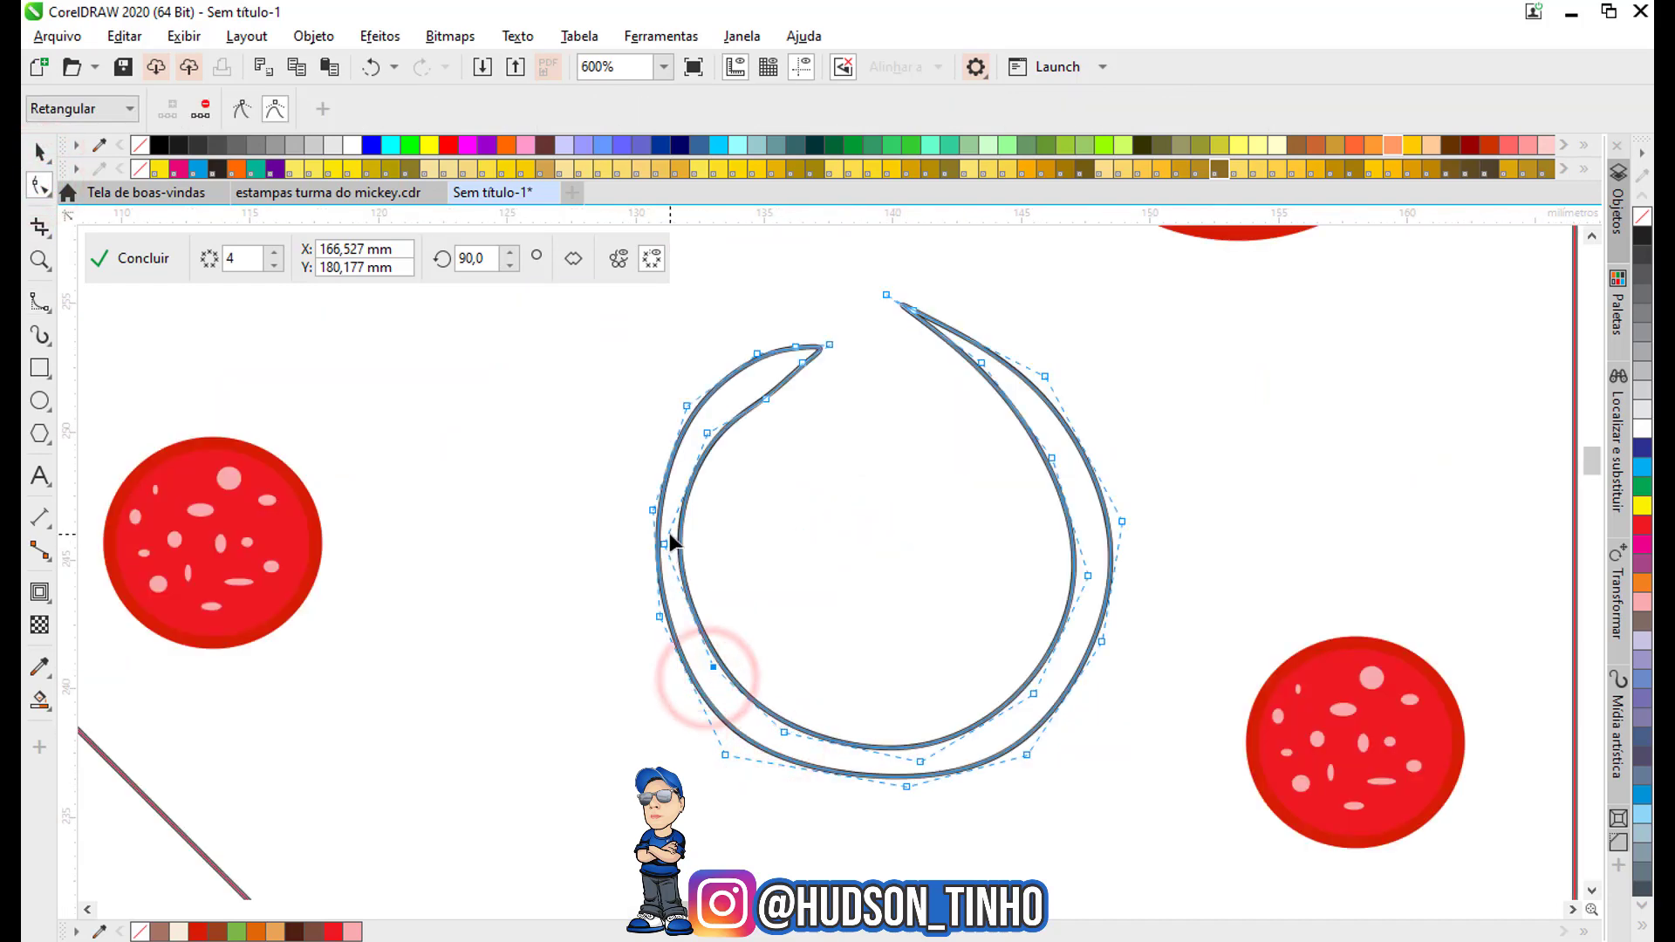
pyautogui.moveTo(670, 541); pyautogui.dragTo(679, 538)
pyautogui.click(764, 401)
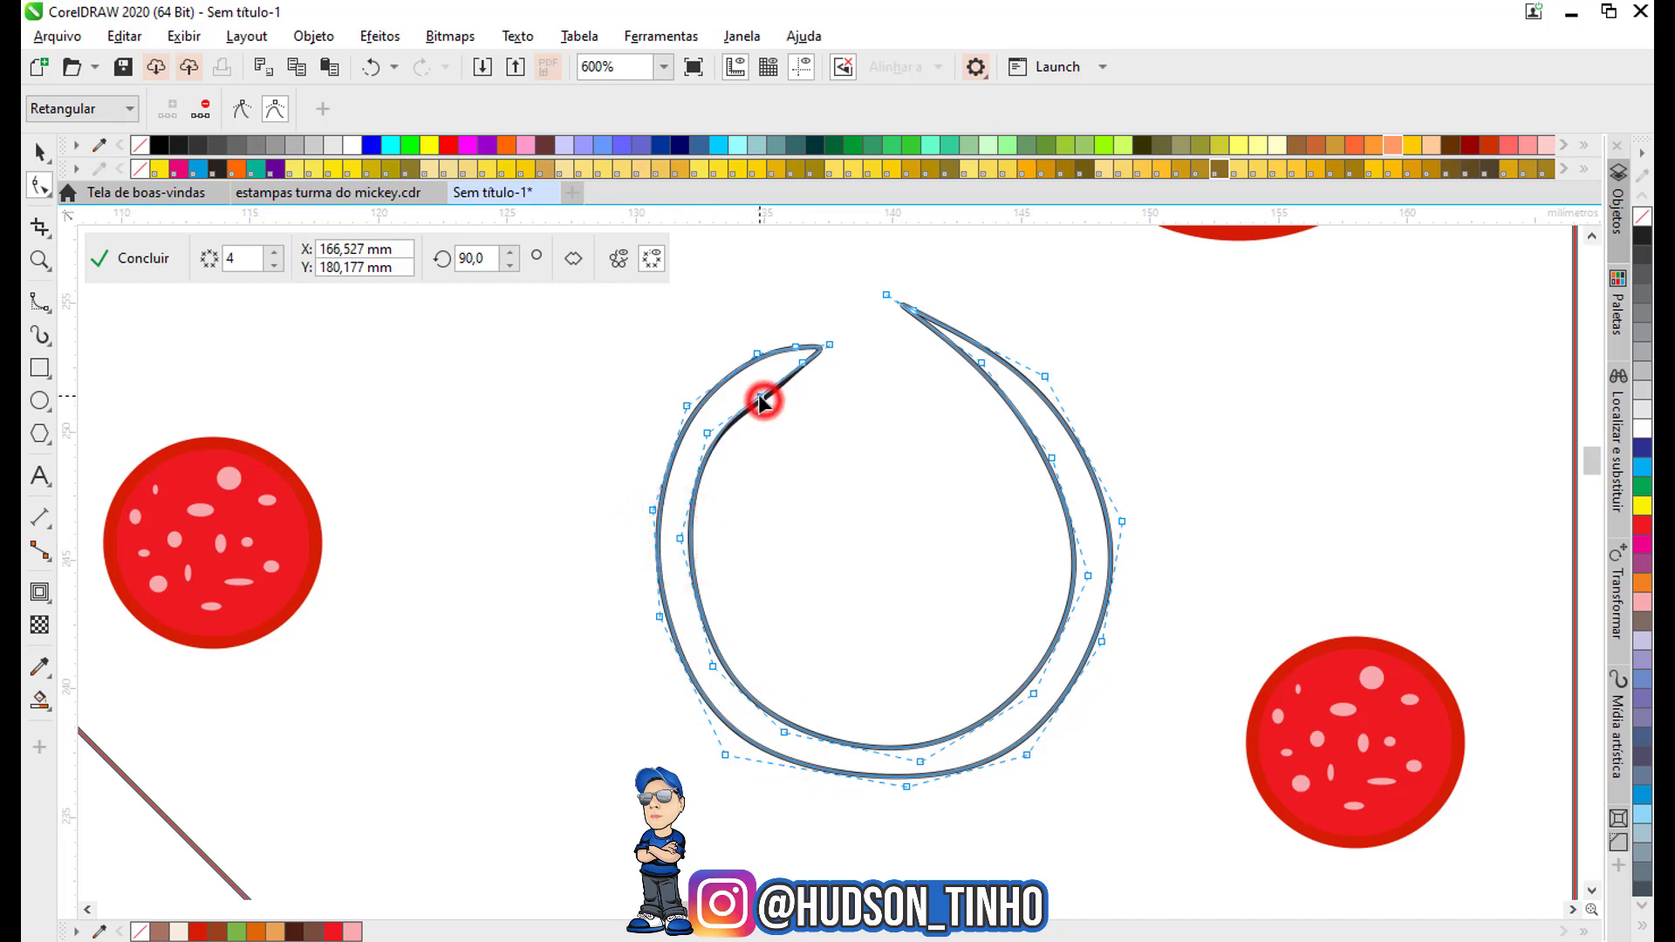
pyautogui.click(907, 786)
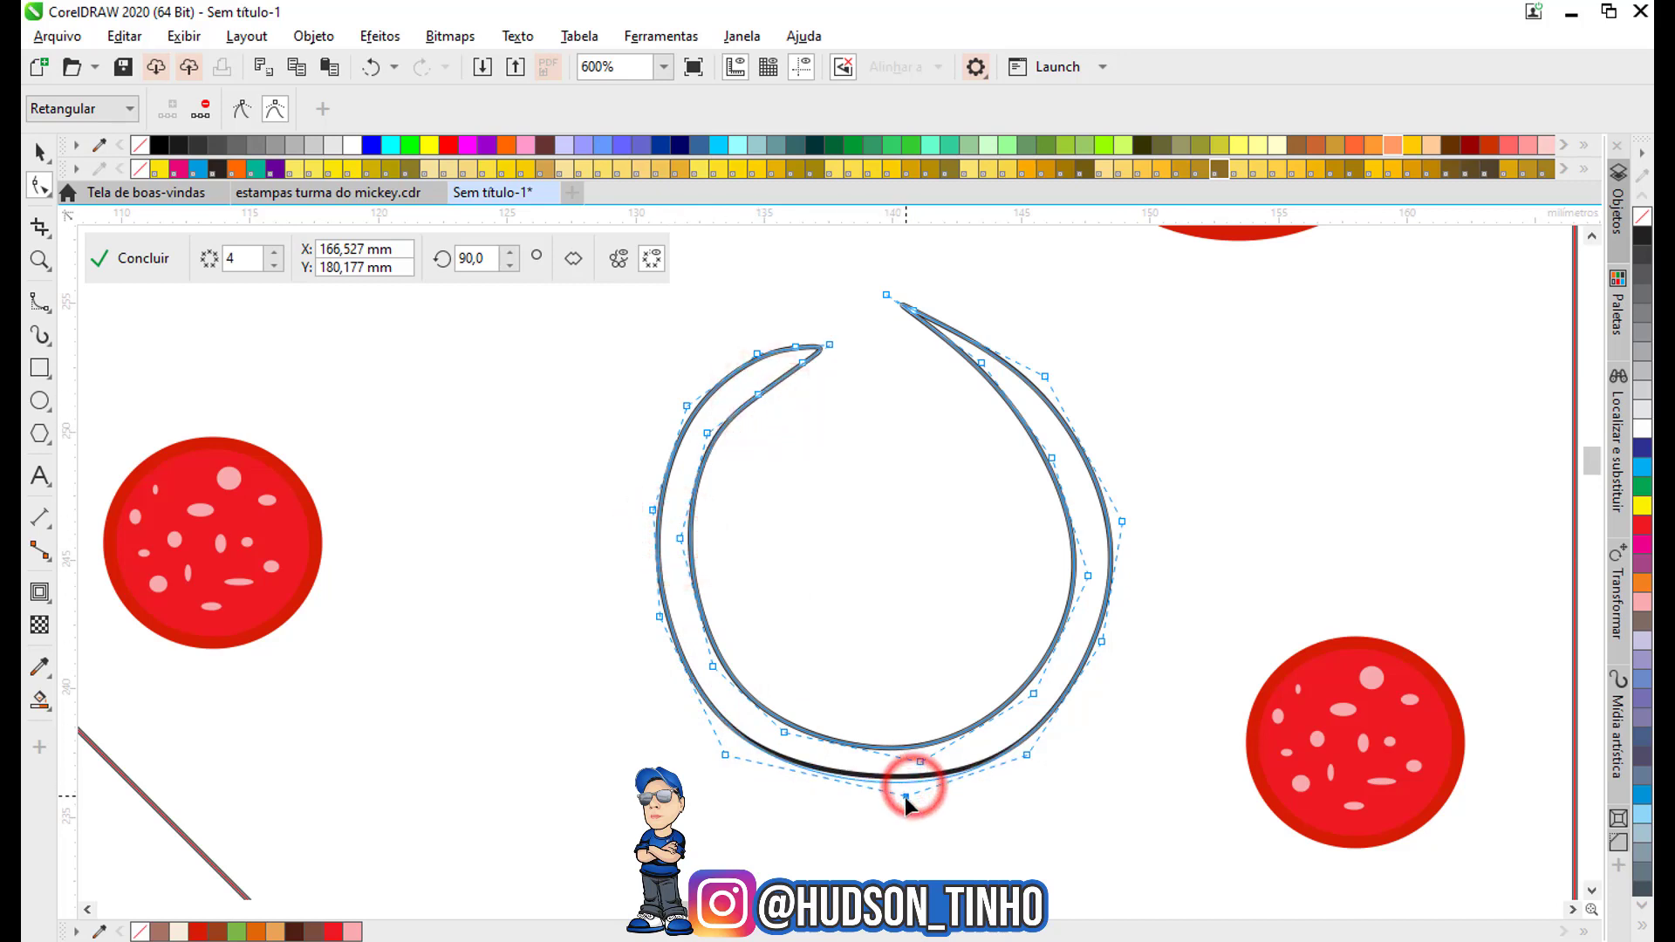
pyautogui.moveTo(904, 797); pyautogui.dragTo(891, 799)
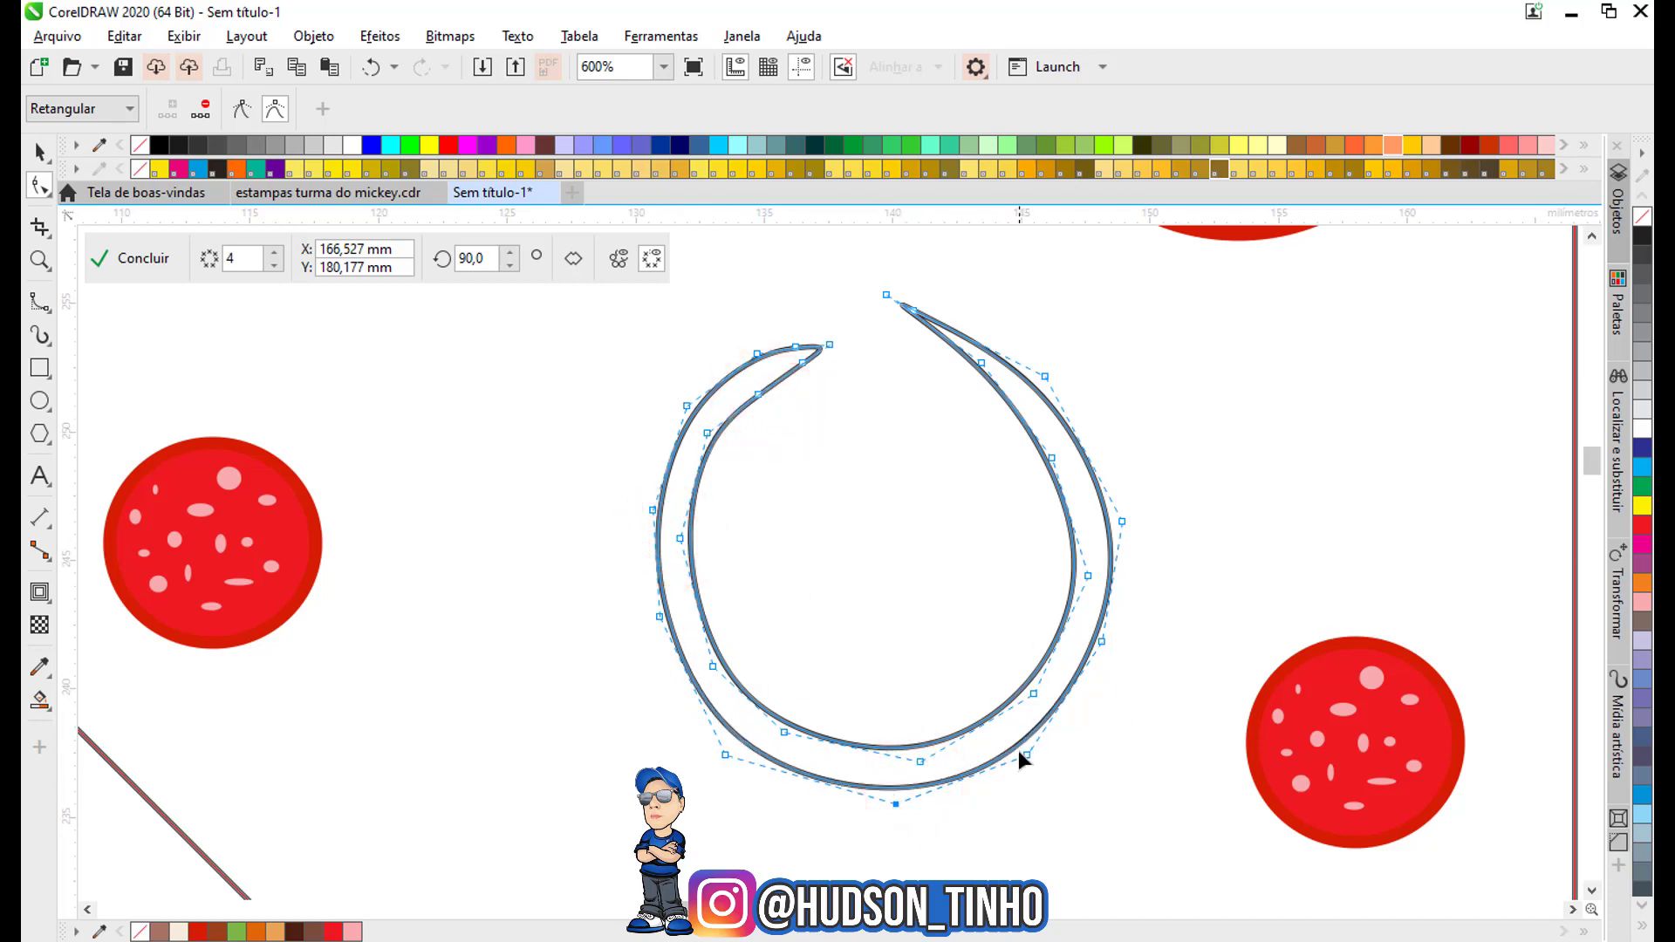
pyautogui.moveTo(1028, 757); pyautogui.dragTo(1043, 743)
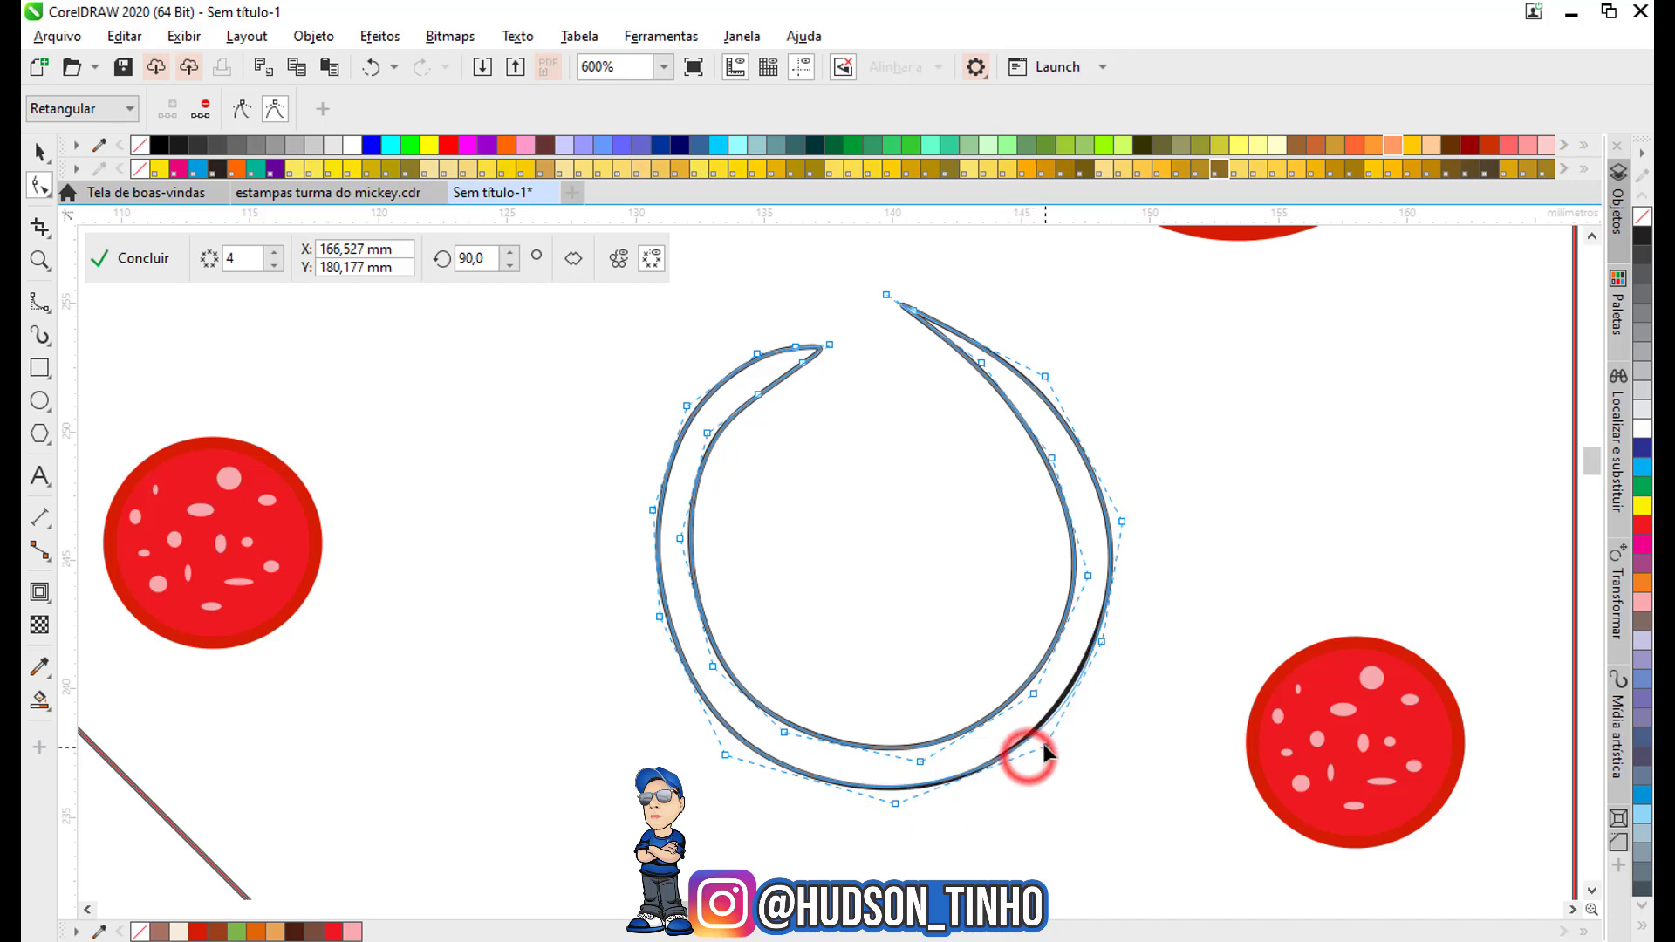
# Fill the open ring with pale yellow and remove its outline.
pyautogui.click(1276, 144)
pyautogui.click(39, 152)
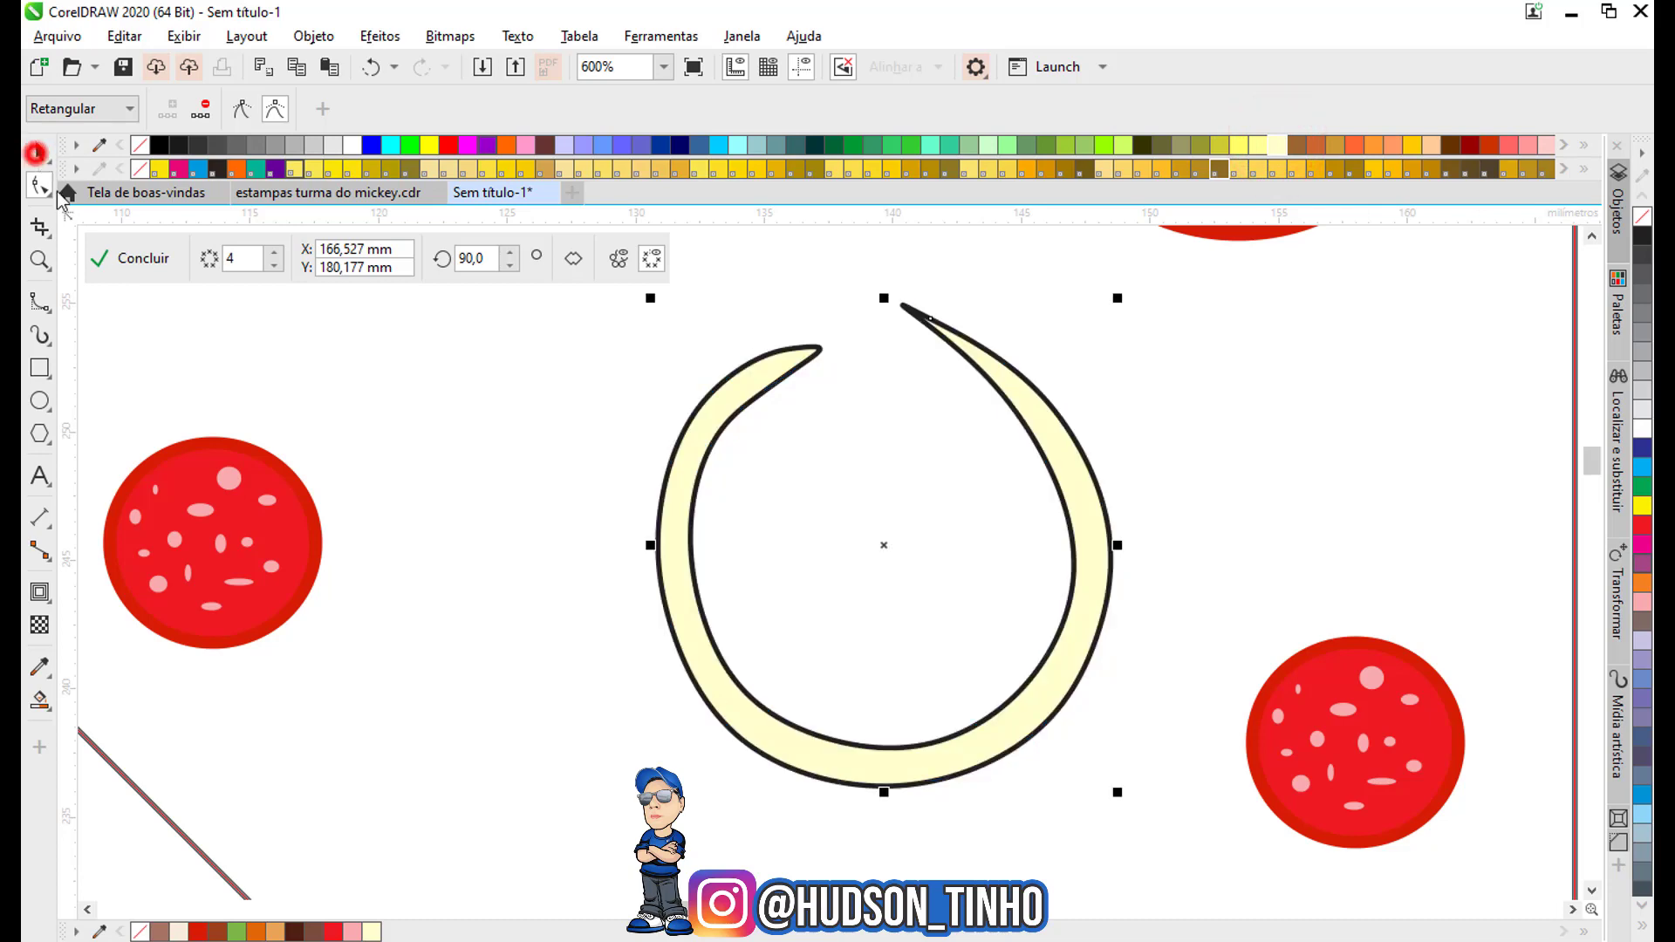
pyautogui.rightClick(1644, 220)
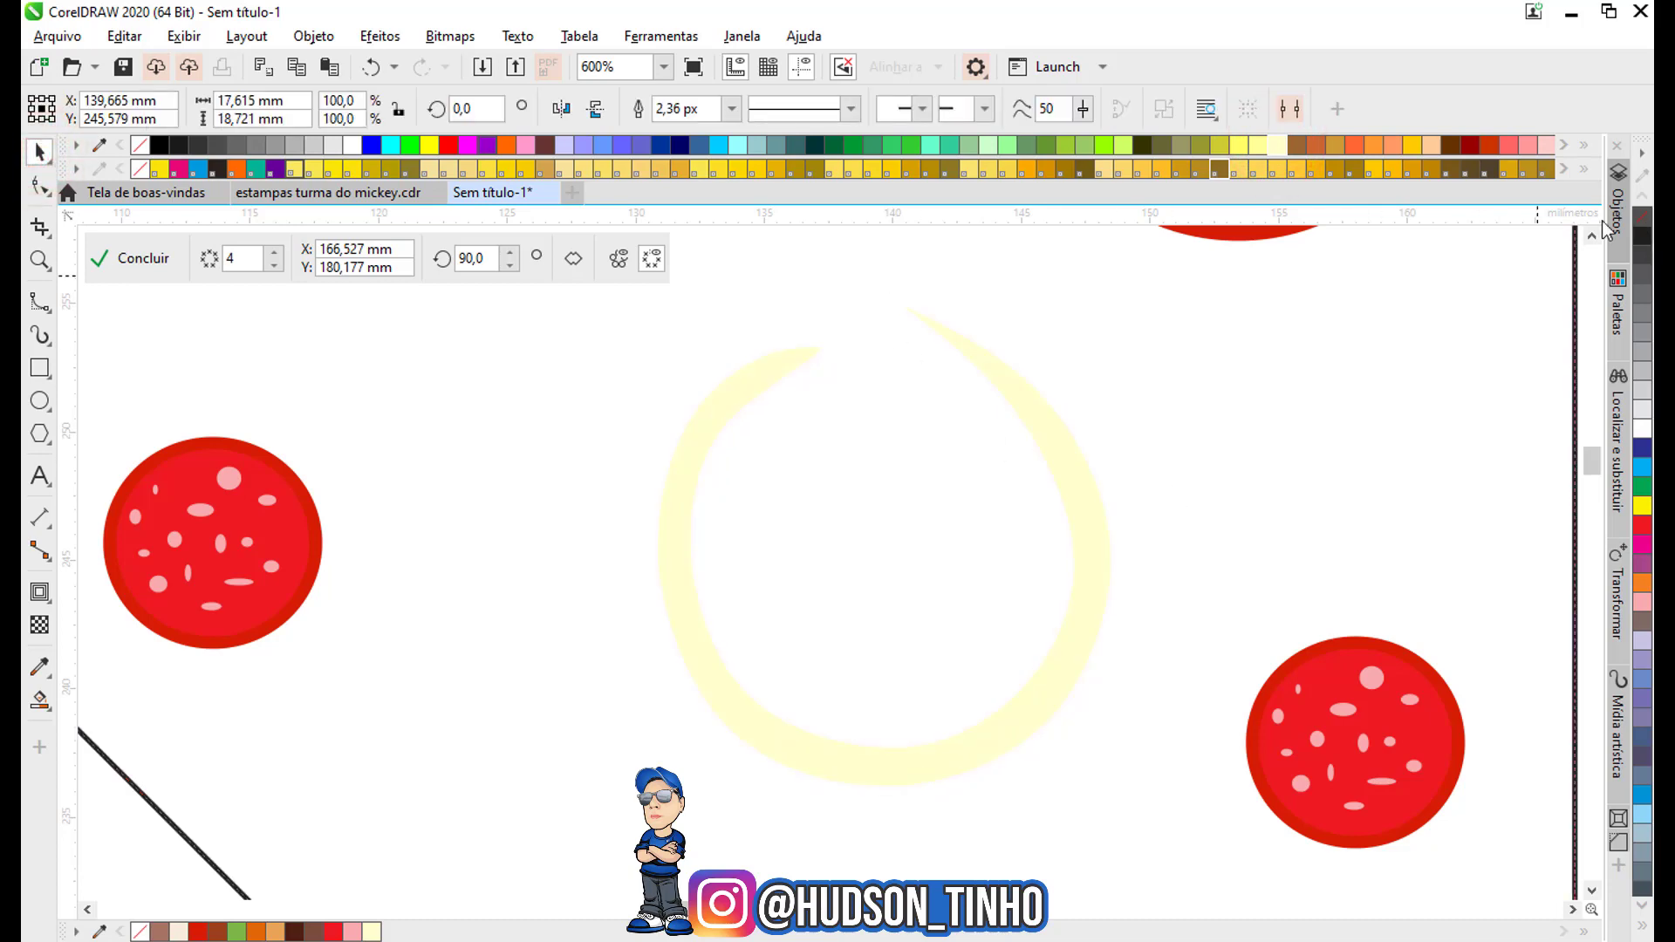
pyautogui.scroll(-2, 663, 558)
pyautogui.scroll(-2, 706, 506)
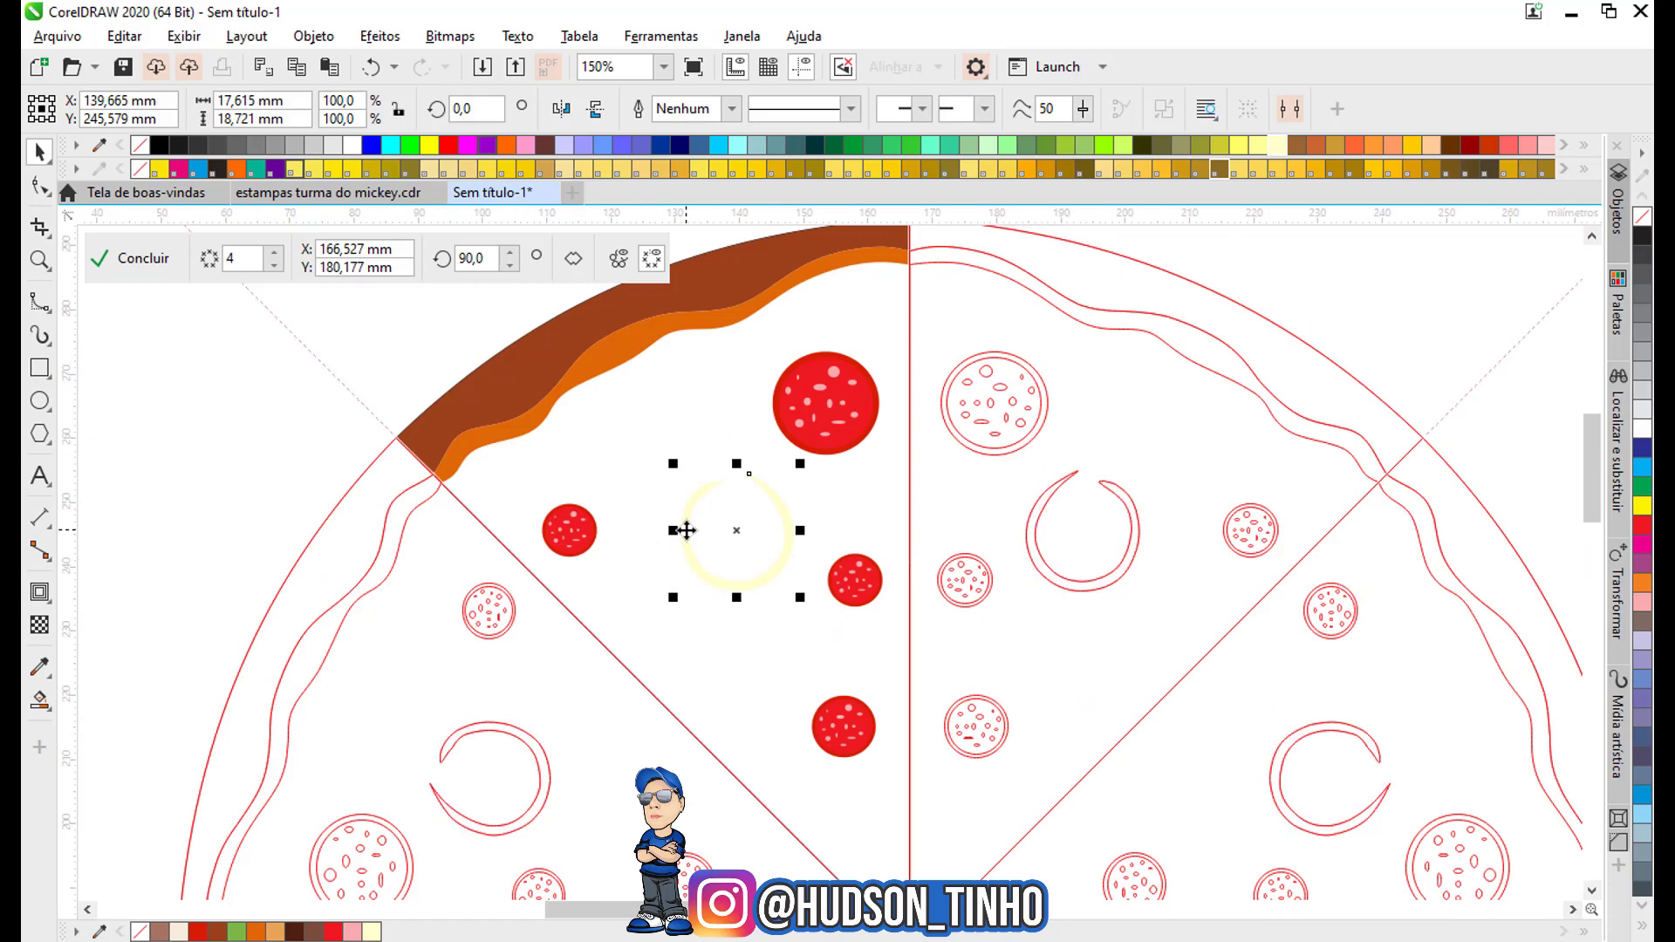
pyautogui.scroll(4, 733, 566)
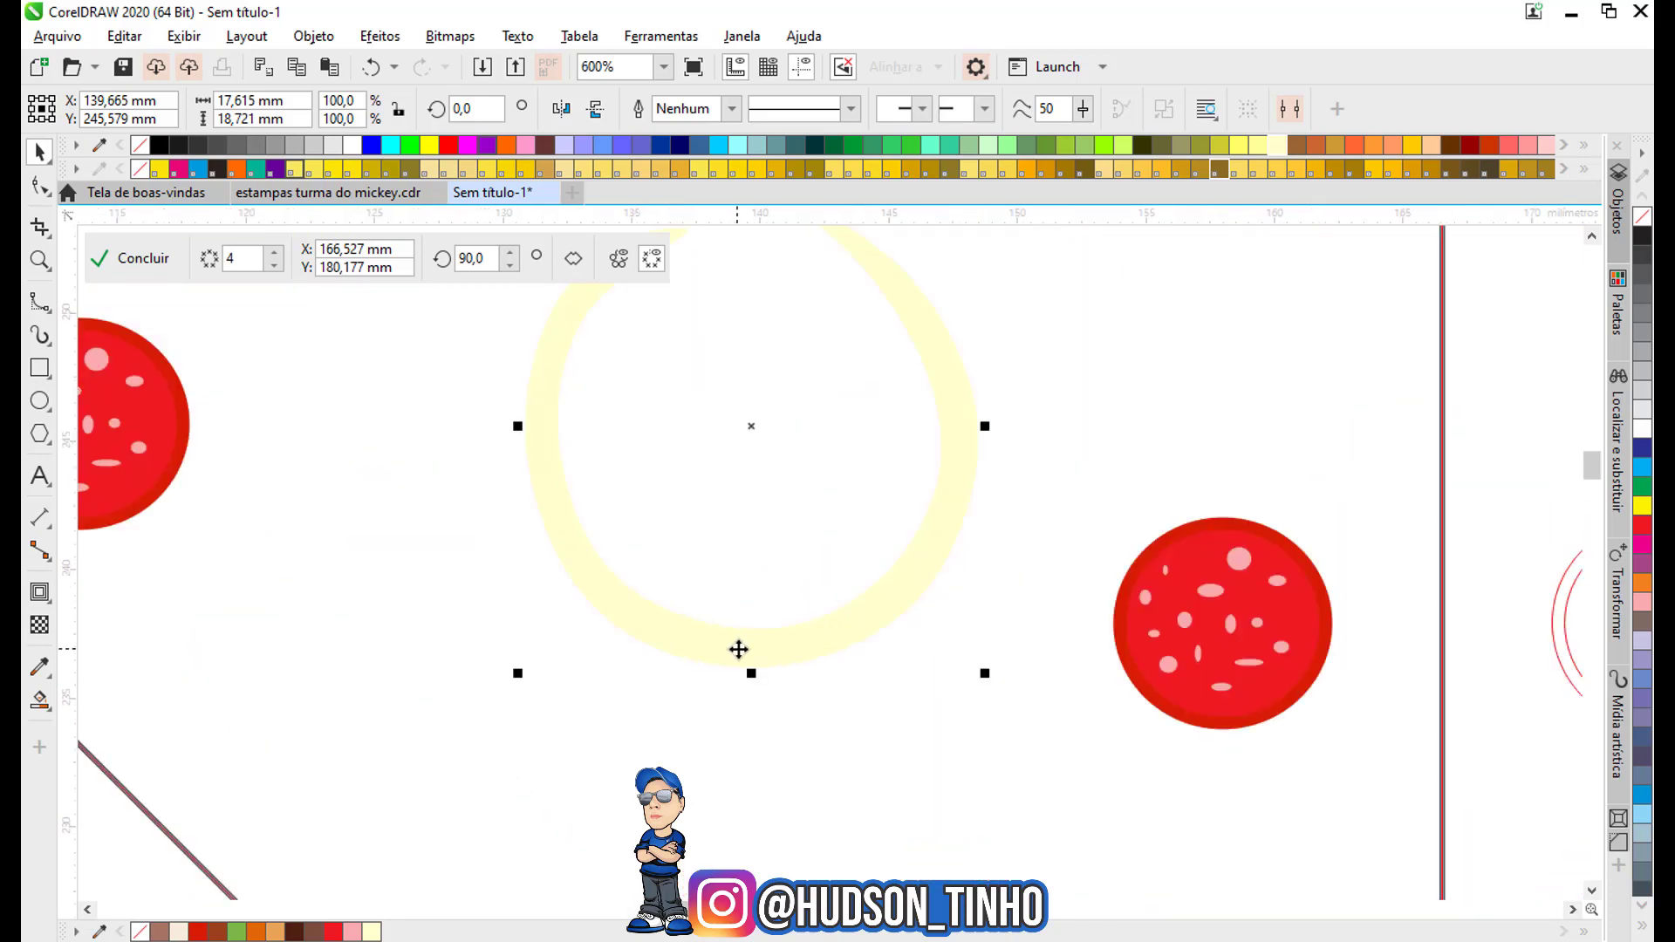
# Duplicate the pale yellow ring slightly offset, fill the copy with dark yellow and place it behind the original as a shadow.
pyautogui.moveTo(738, 649); pyautogui.dragTo(739, 636)
pyautogui.click(1220, 151)
pyautogui.scroll(2, 873, 586)
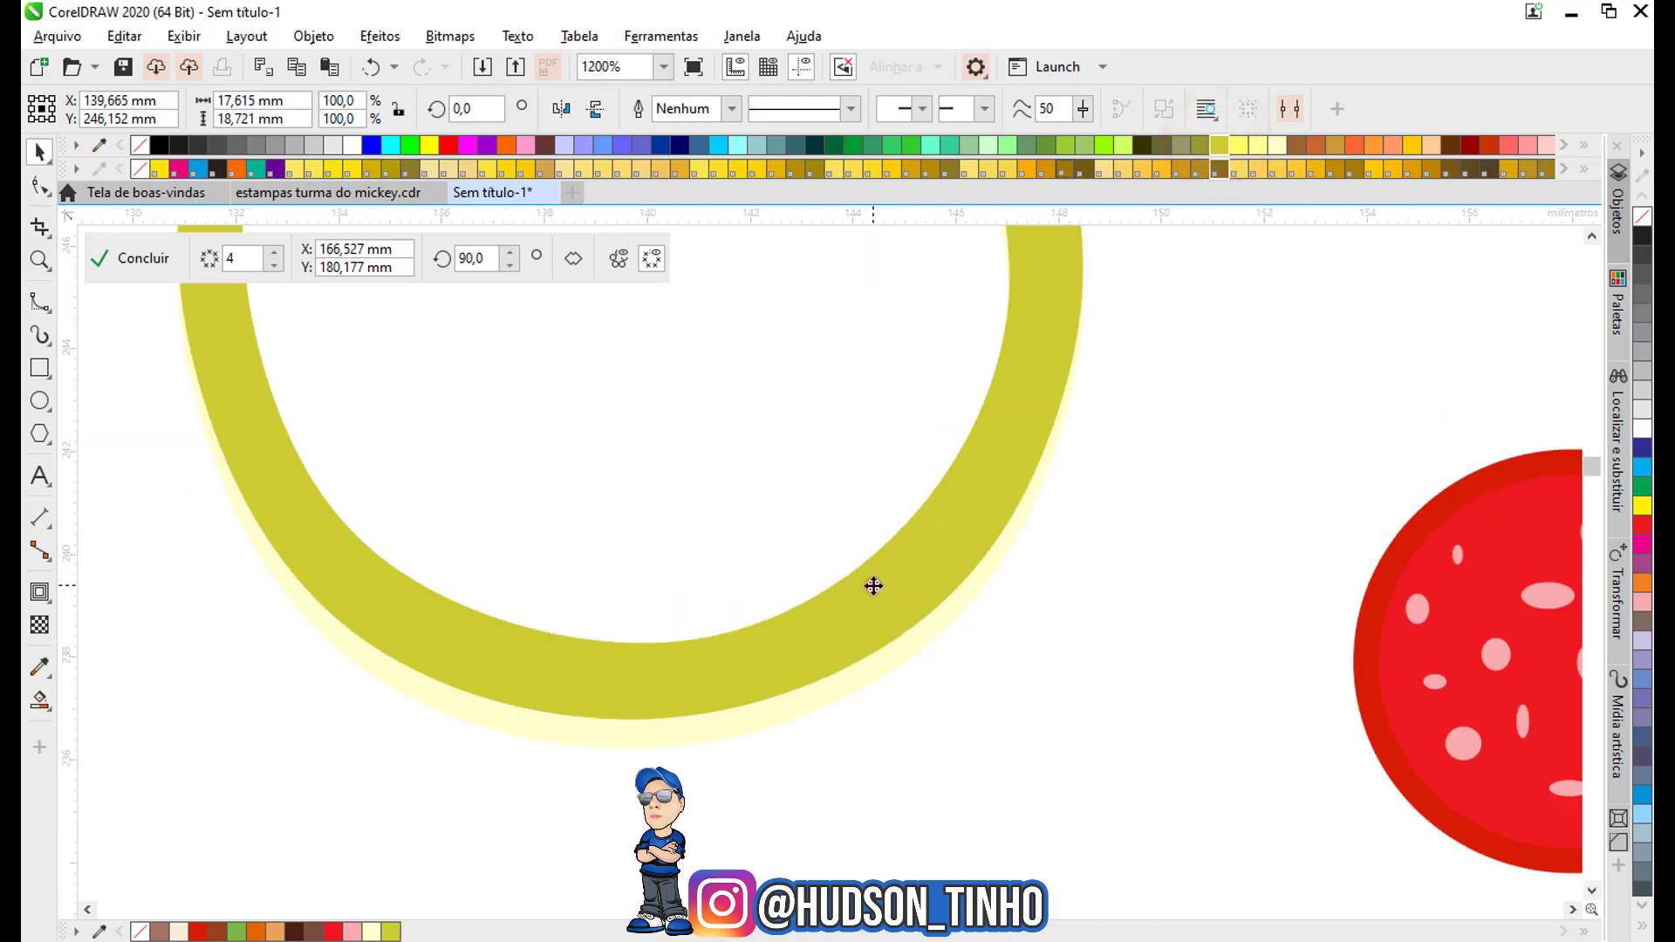
pyautogui.moveTo(874, 586); pyautogui.dragTo(868, 572)
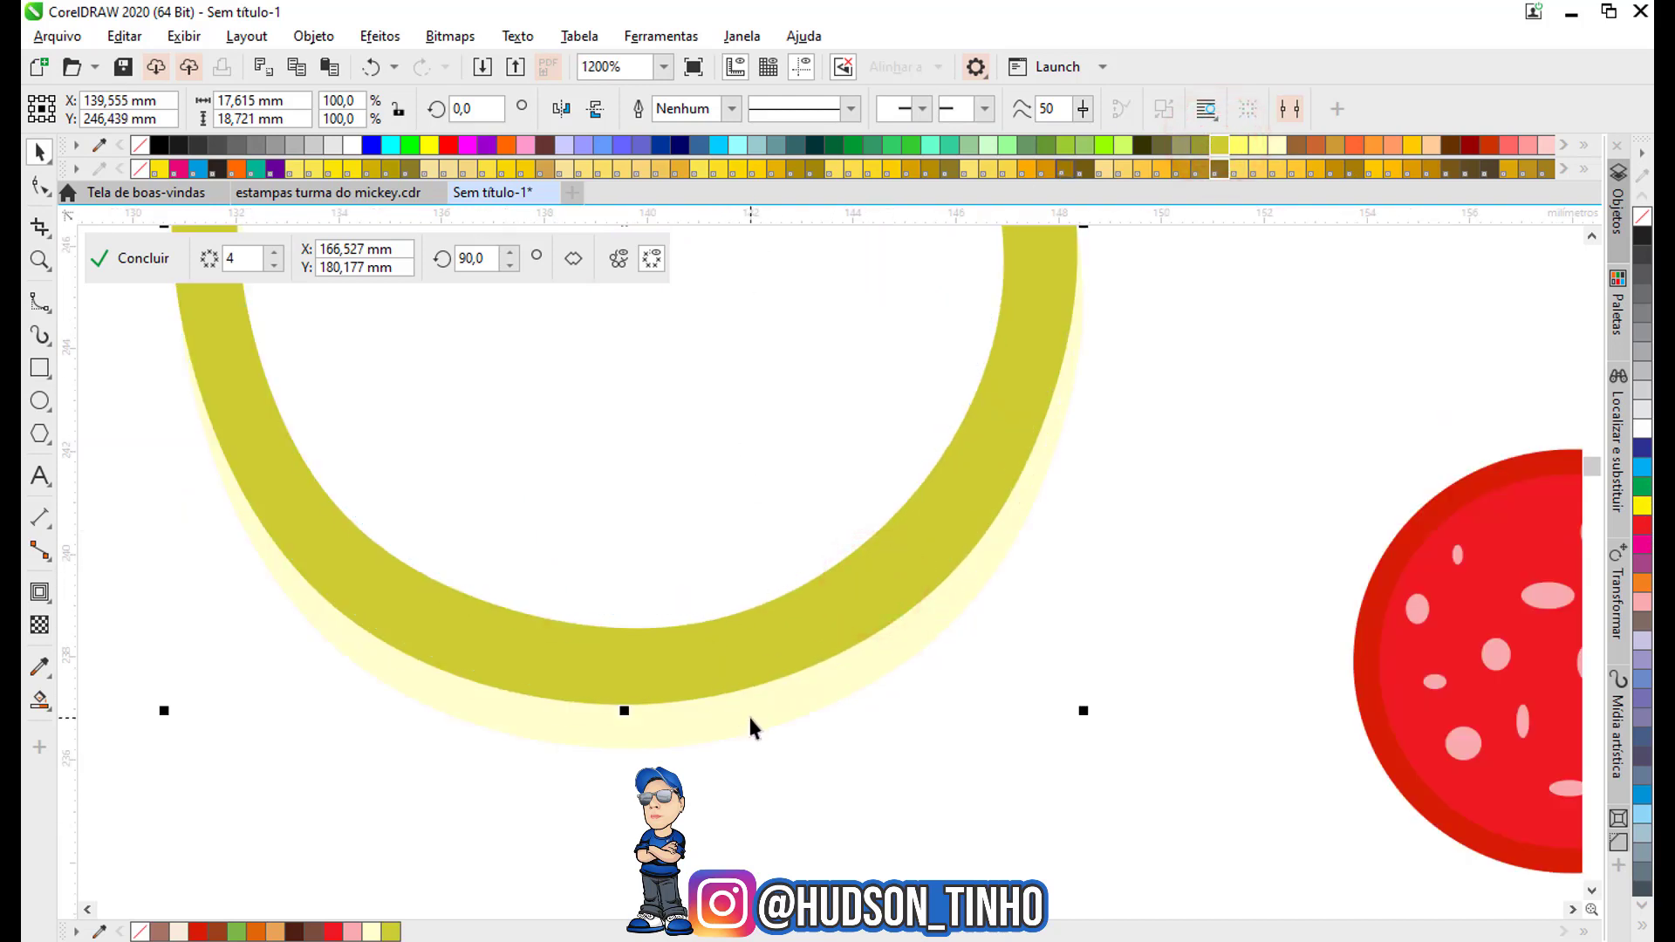
pyautogui.moveTo(750, 720); pyautogui.dragTo(746, 649)
pyautogui.scroll(-2, 748, 635)
pyautogui.scroll(2, 750, 637)
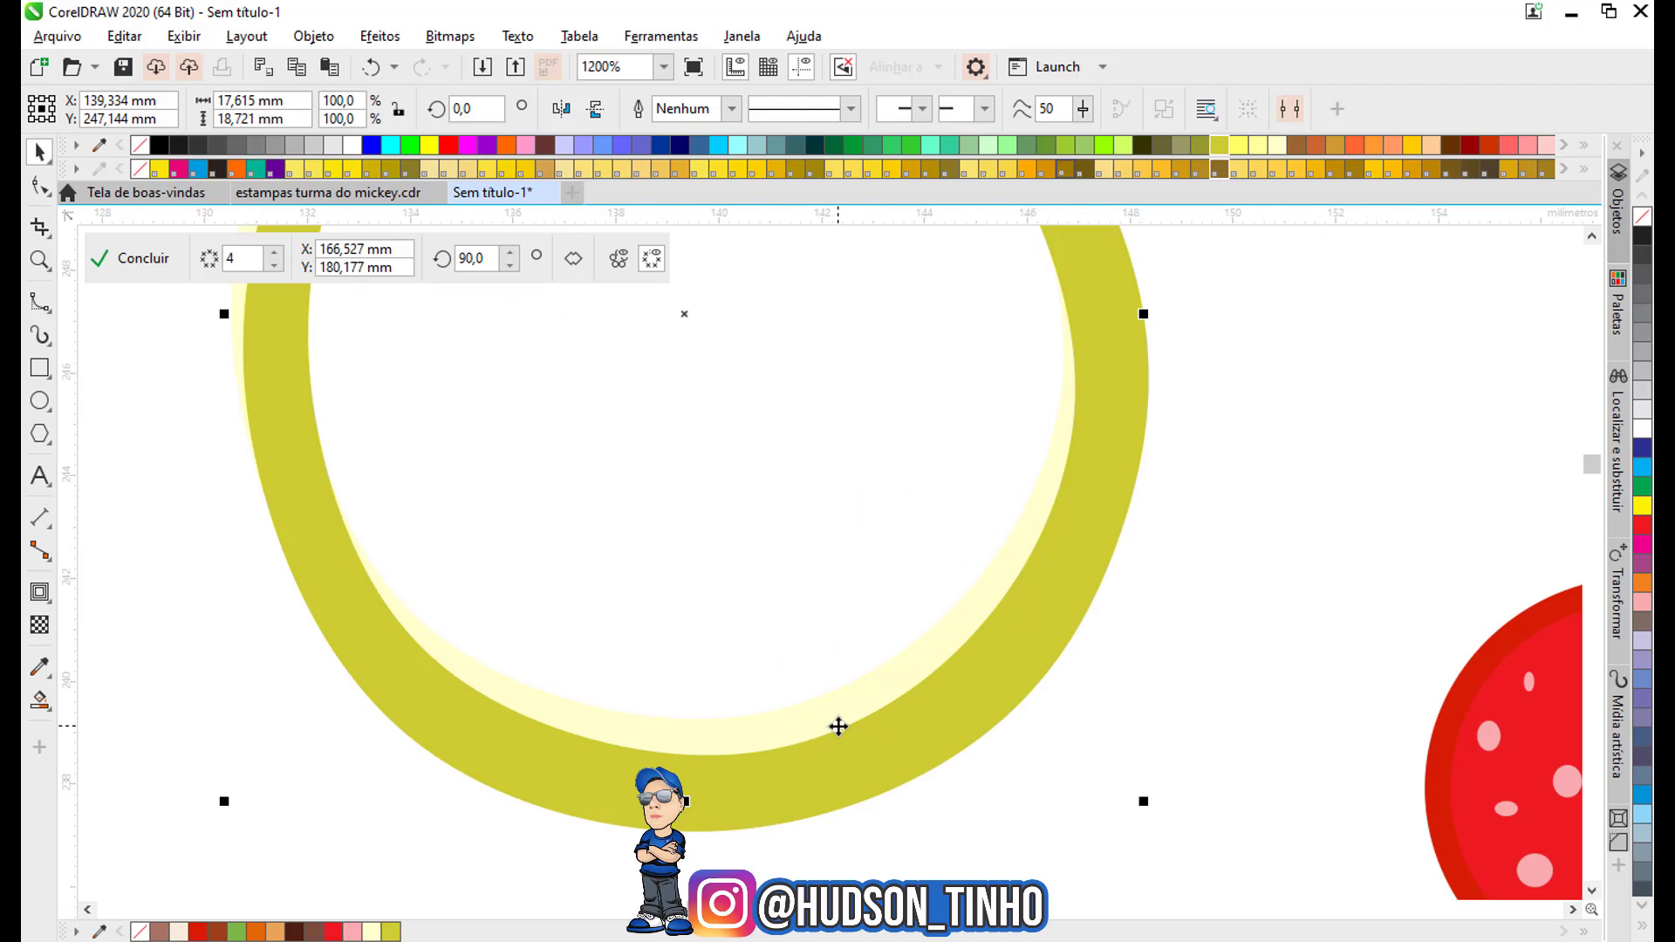
pyautogui.hotkey('ctrl', 'pagedown')
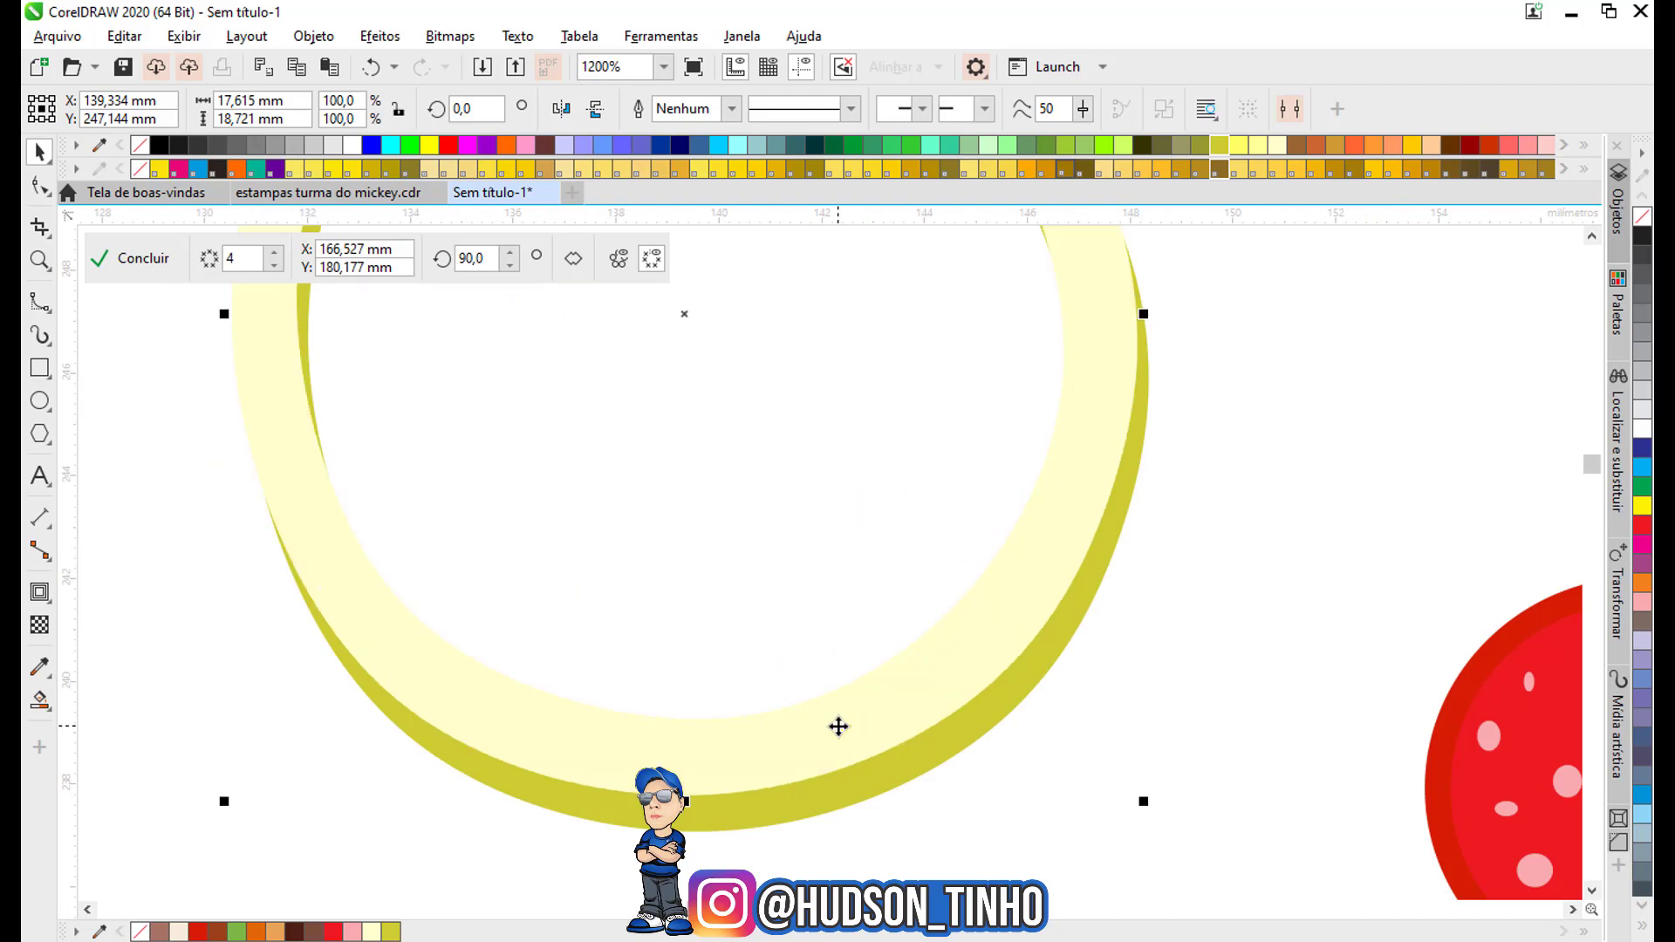
pyautogui.scroll(-2, 677, 527)
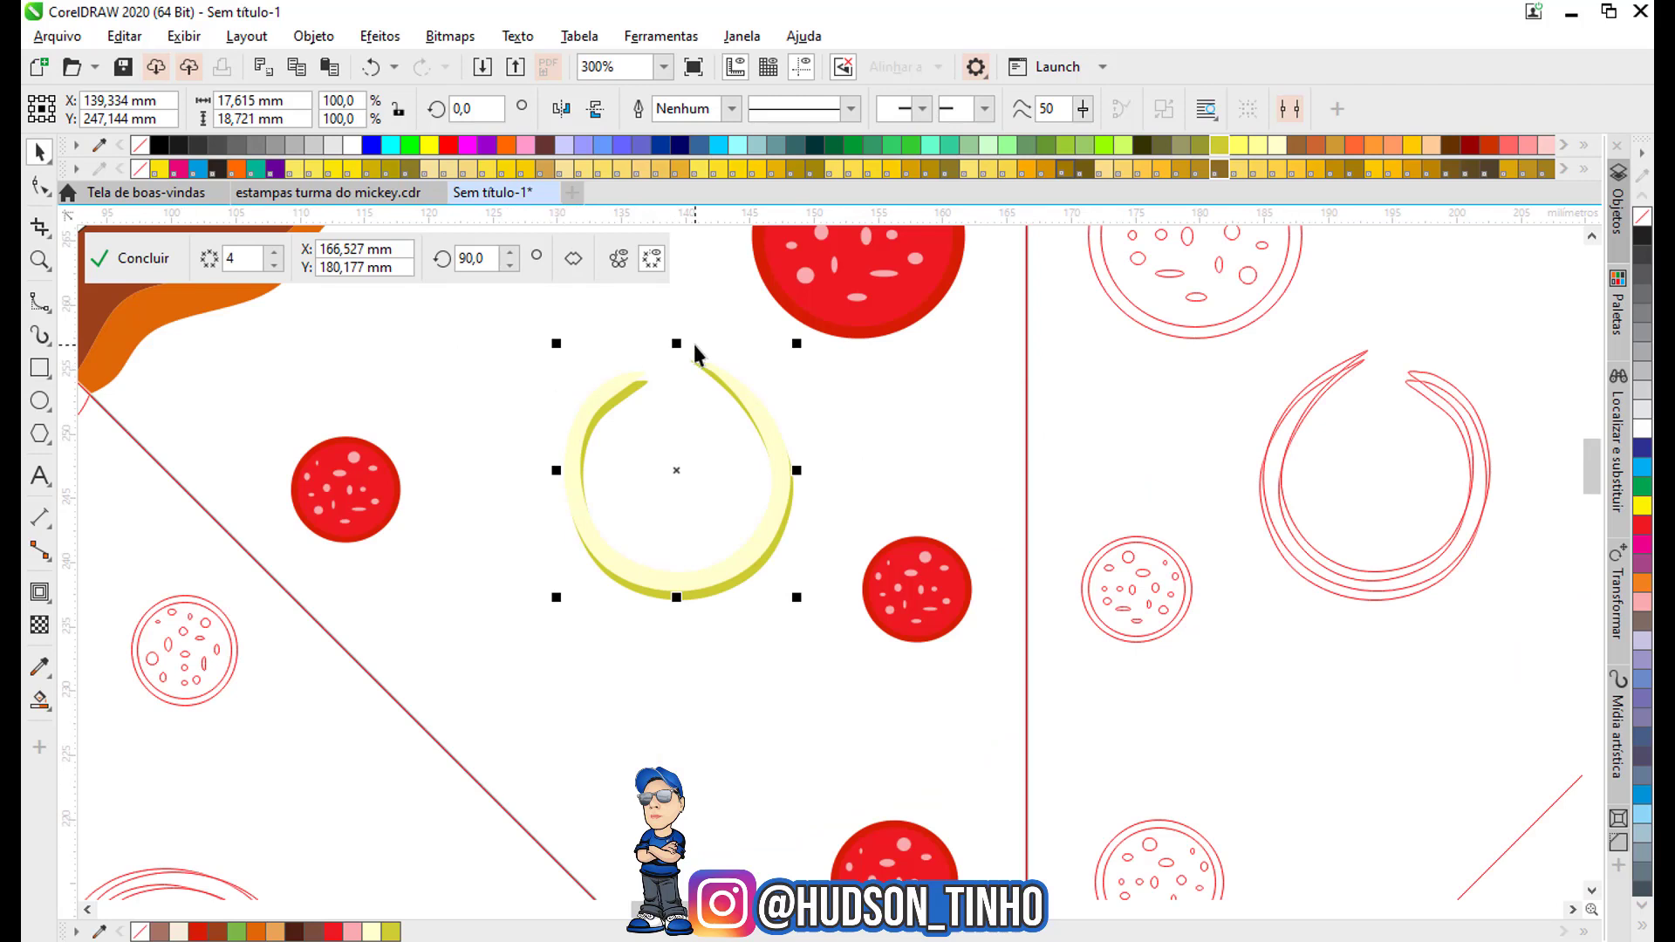
# Group the pale yellow ring with its dark yellow shadow.
pyautogui.scroll(1, 748, 565)
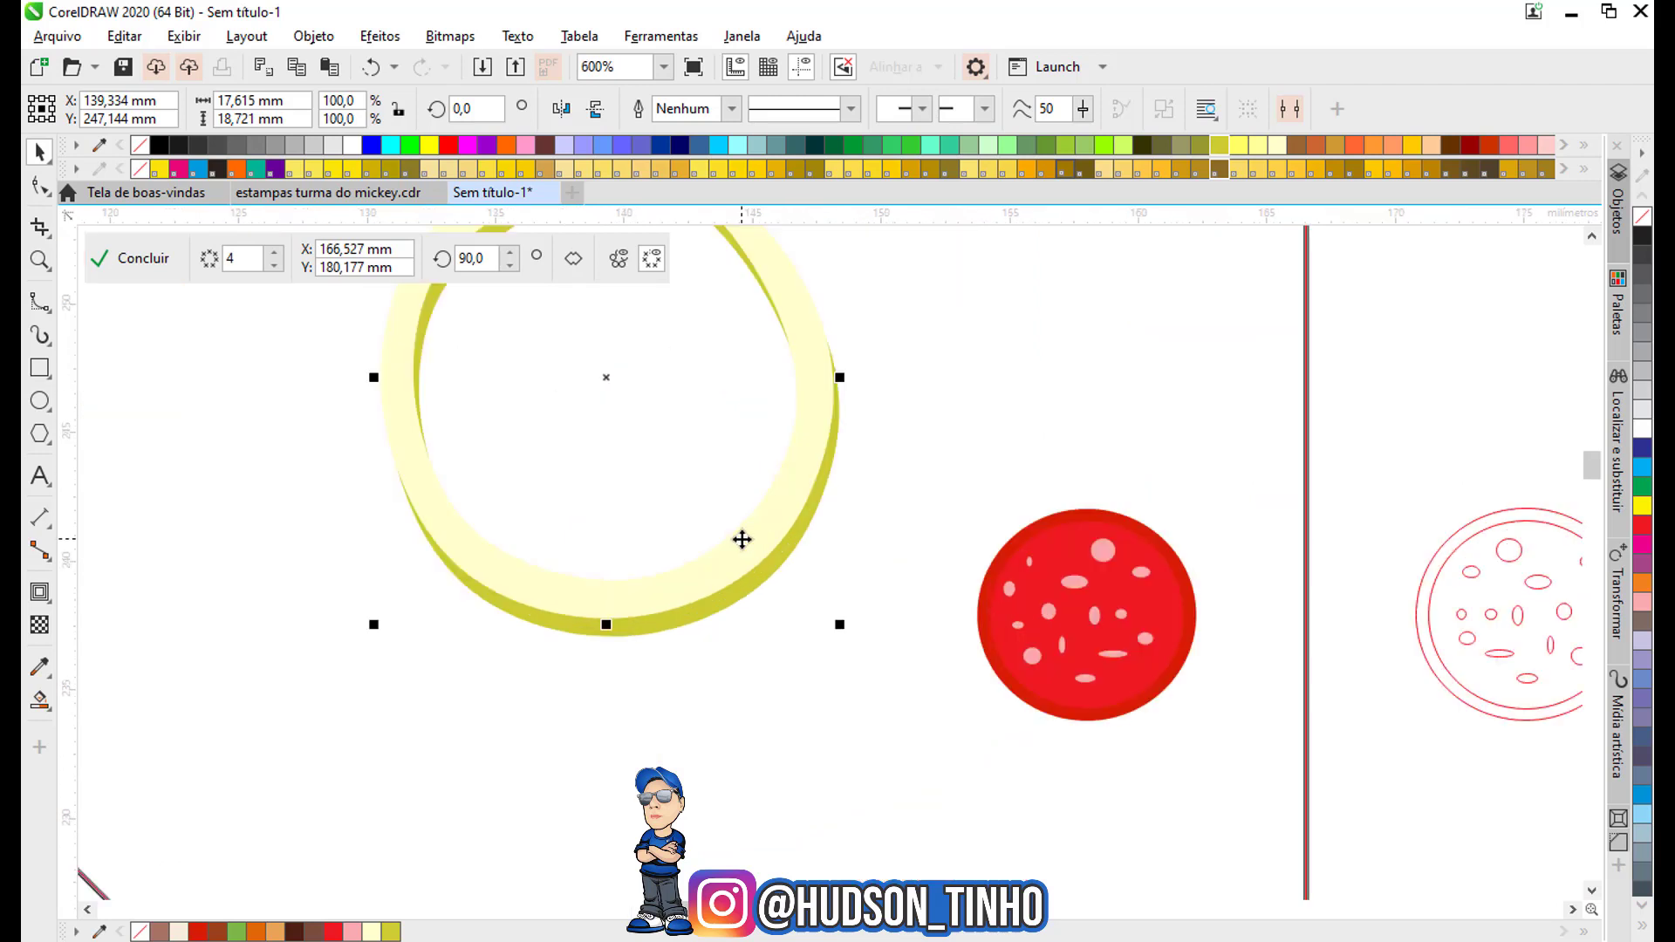
pyautogui.keyDown('shift'); pyautogui.click(736, 600); pyautogui.keyUp('shift')
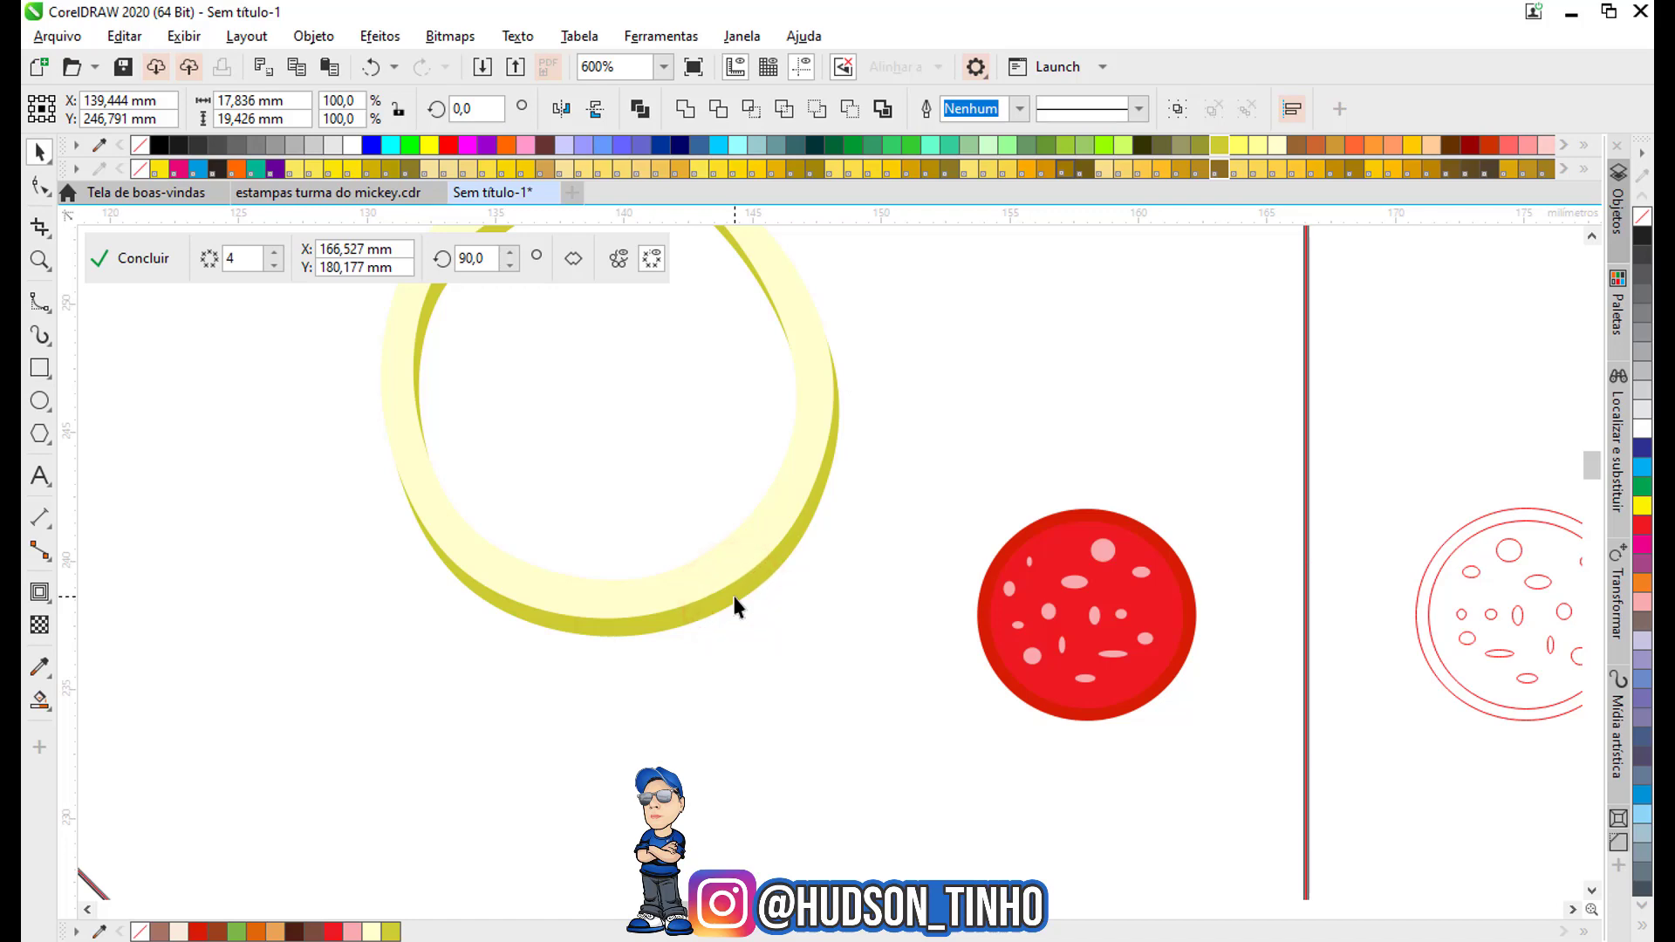
pyautogui.click(735, 602)
# Place five smaller copies of the ring around the wedge, scaled to about 50.6%, 39.3% and 33.5%, with the smallest rotated to about 221°.
pyautogui.scroll(-2, 777, 497)
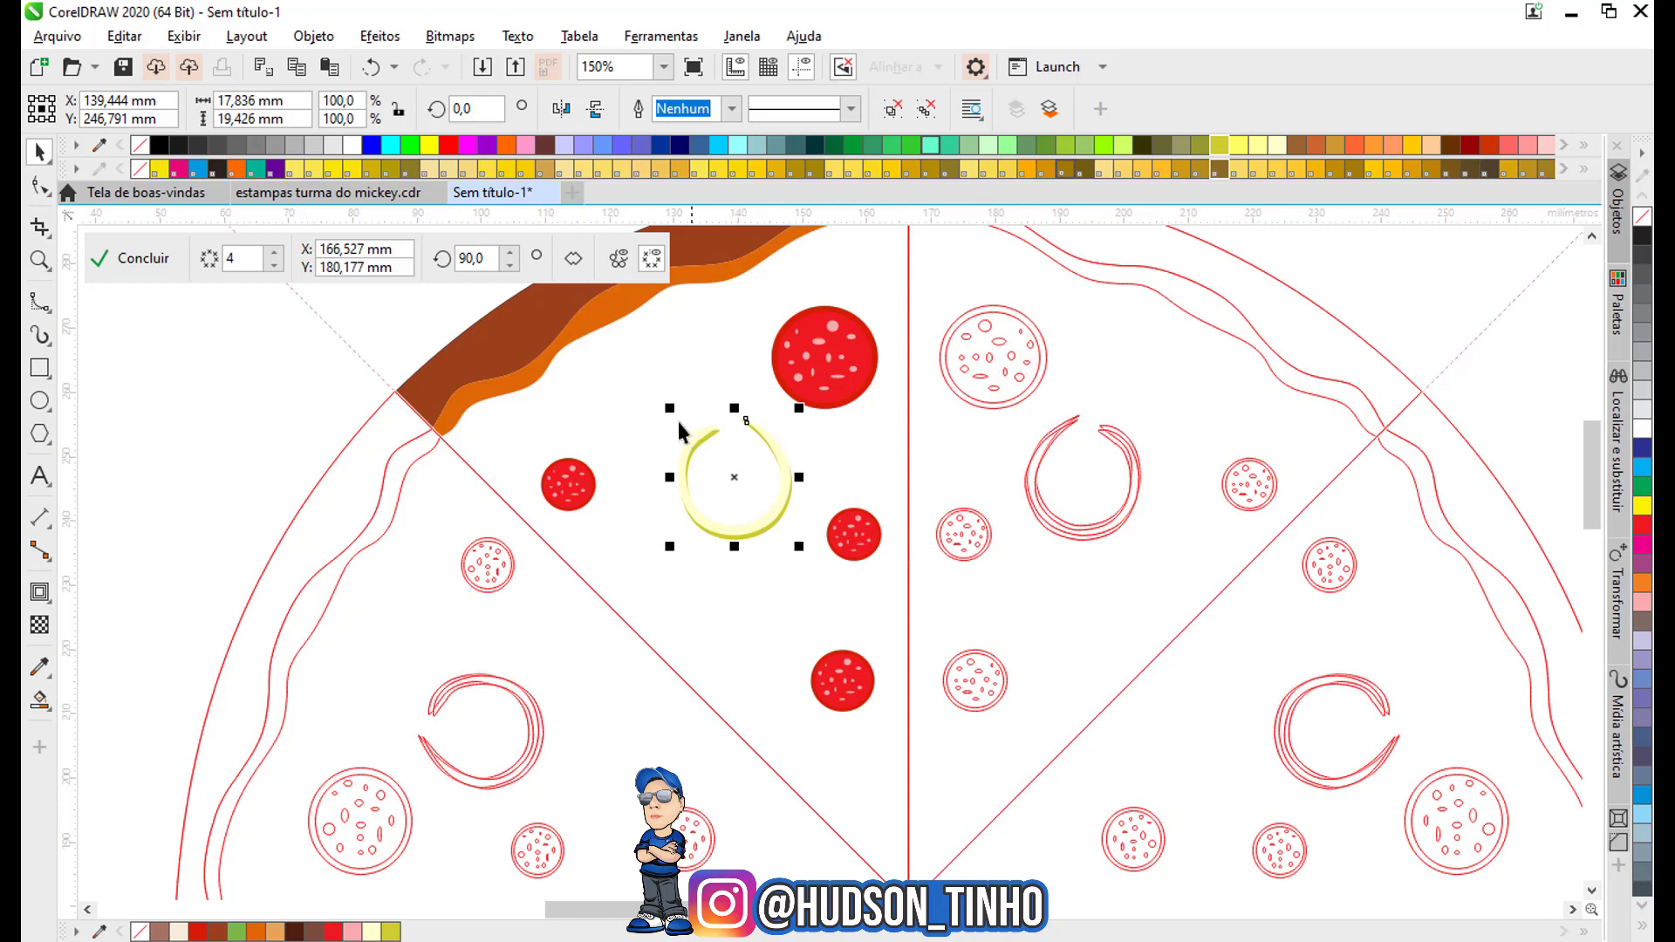
pyautogui.moveTo(666, 403); pyautogui.dragTo(859, 475)
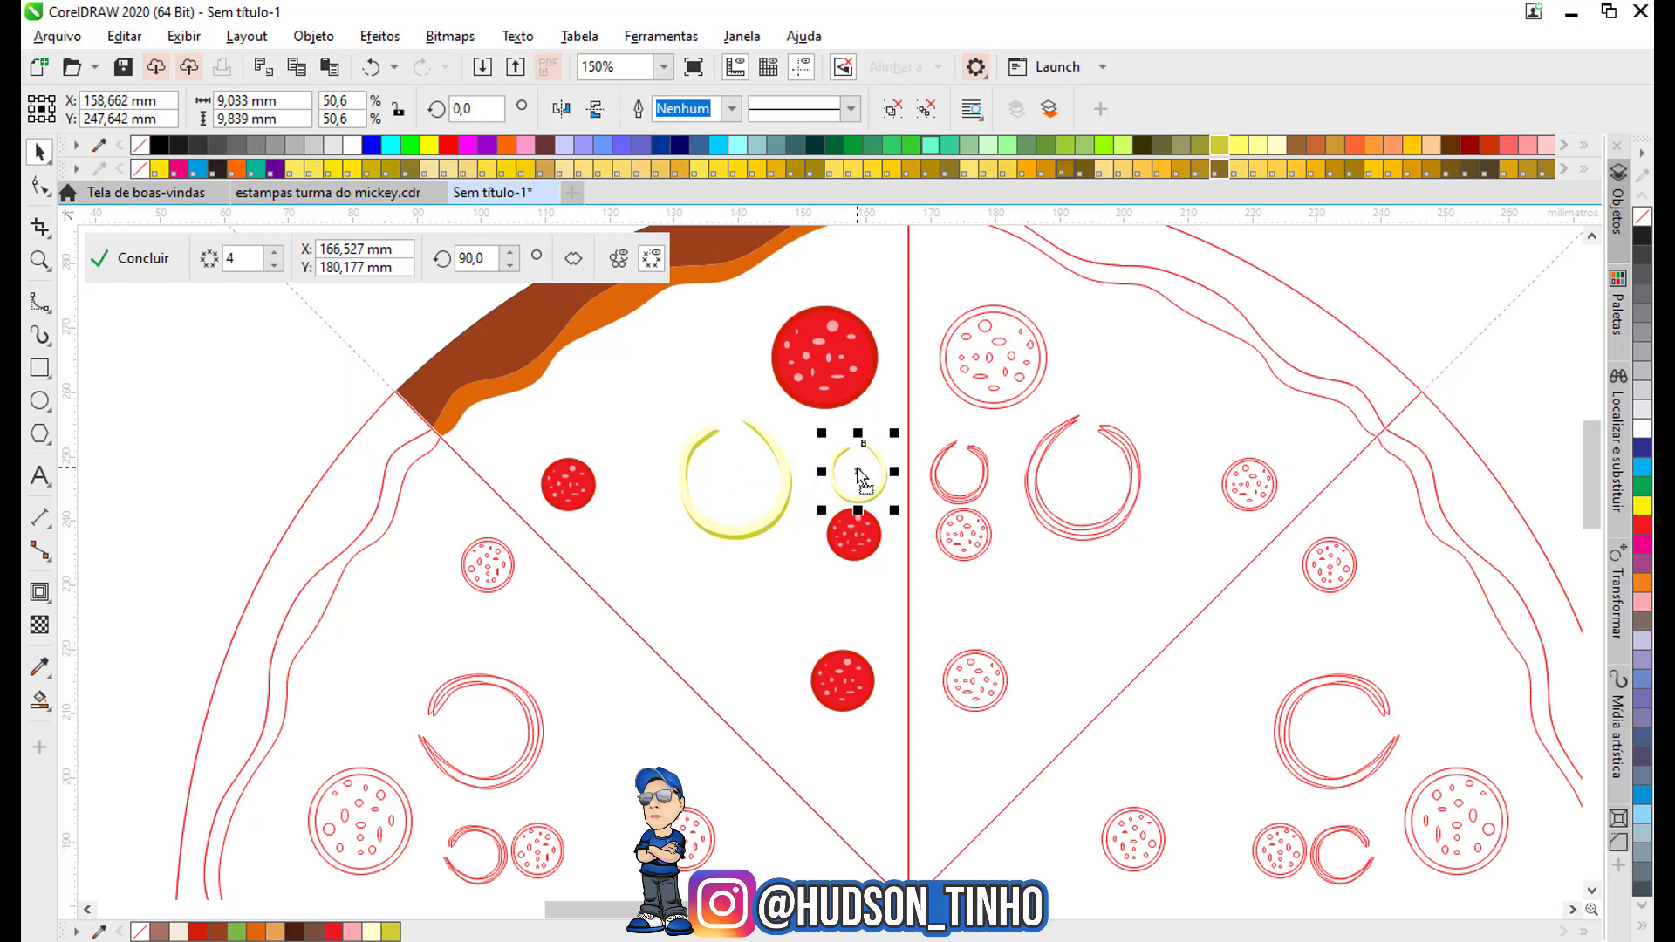
pyautogui.moveTo(858, 469); pyautogui.dragTo(658, 580)
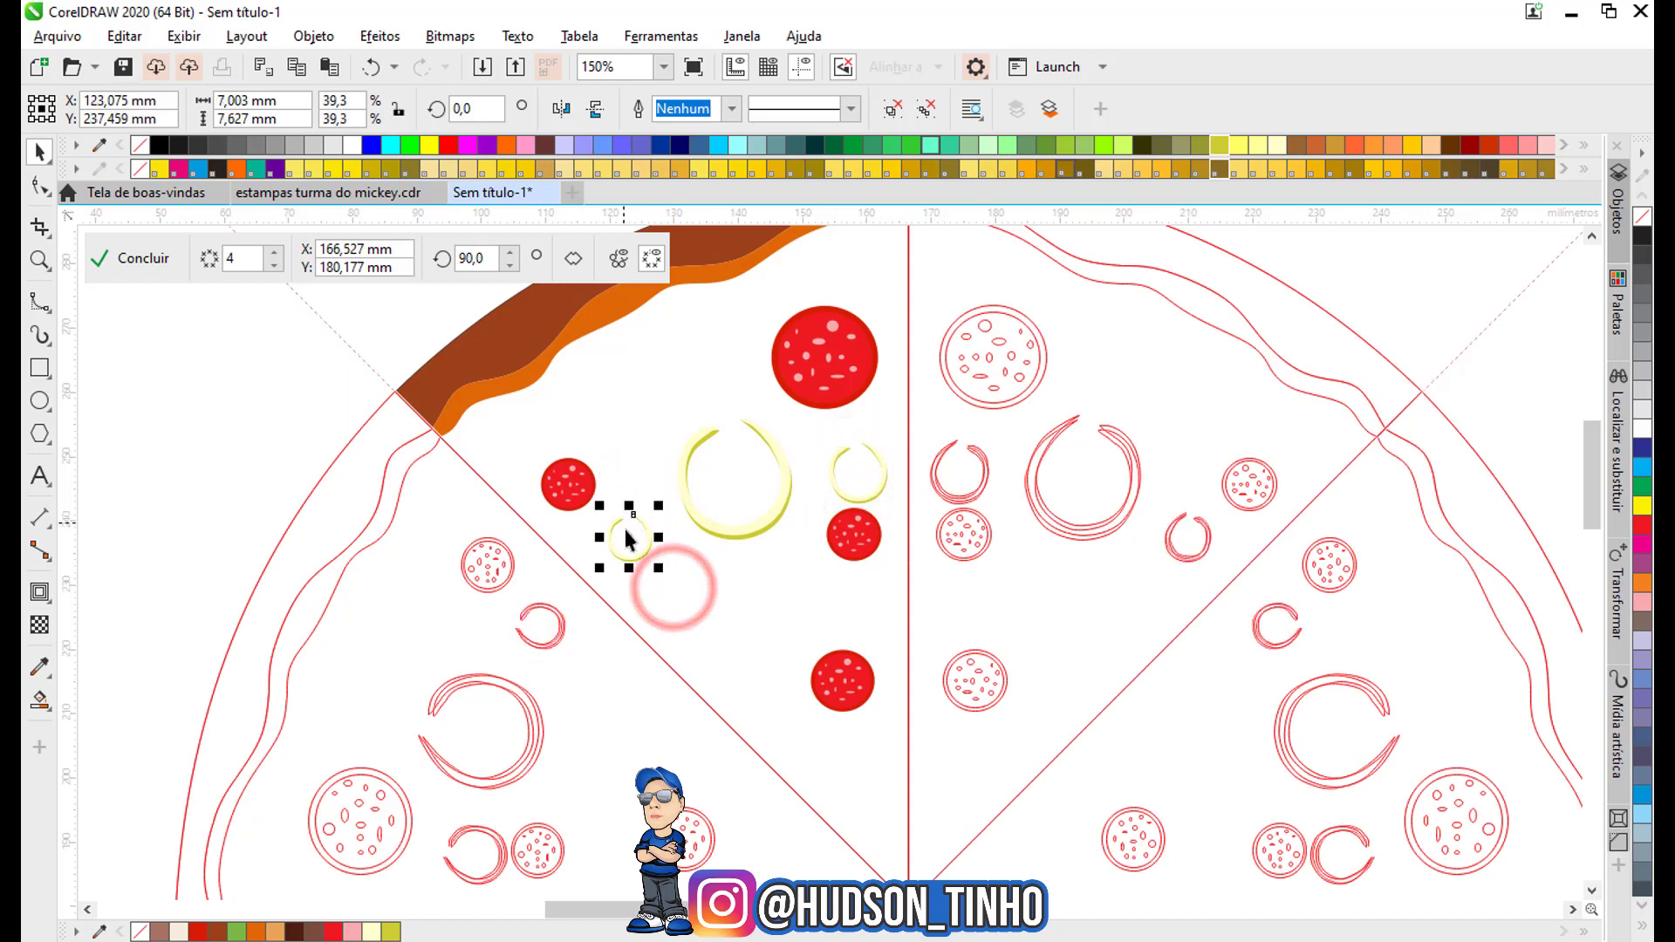
pyautogui.click(628, 536)
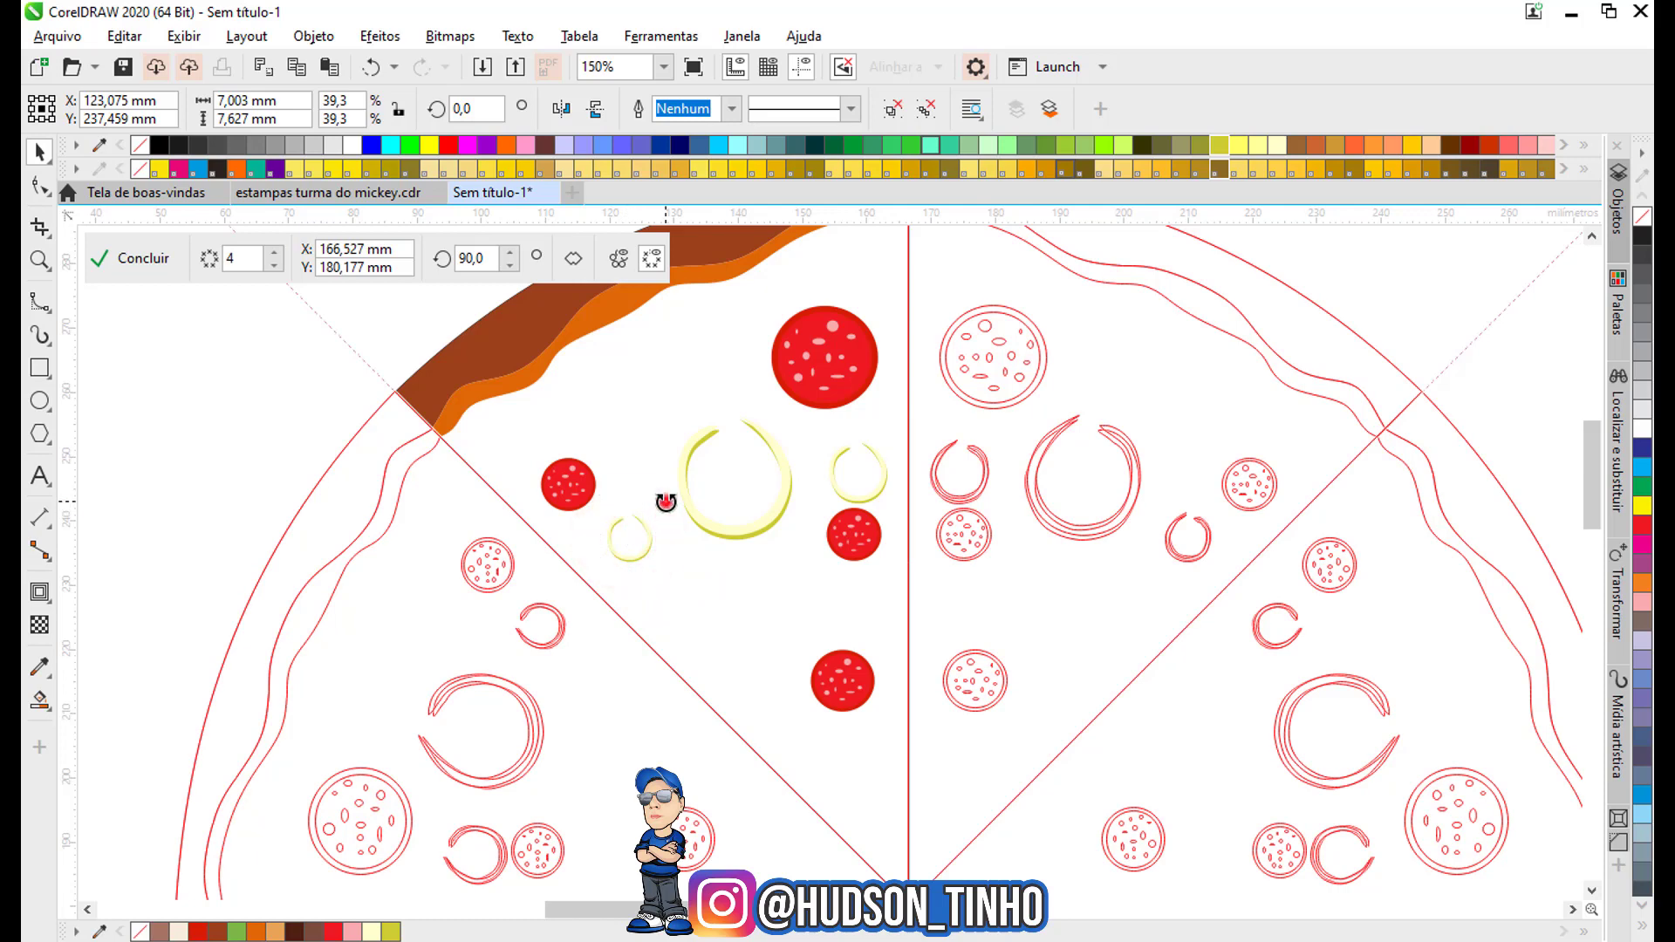
pyautogui.moveTo(660, 504); pyautogui.dragTo(628, 580)
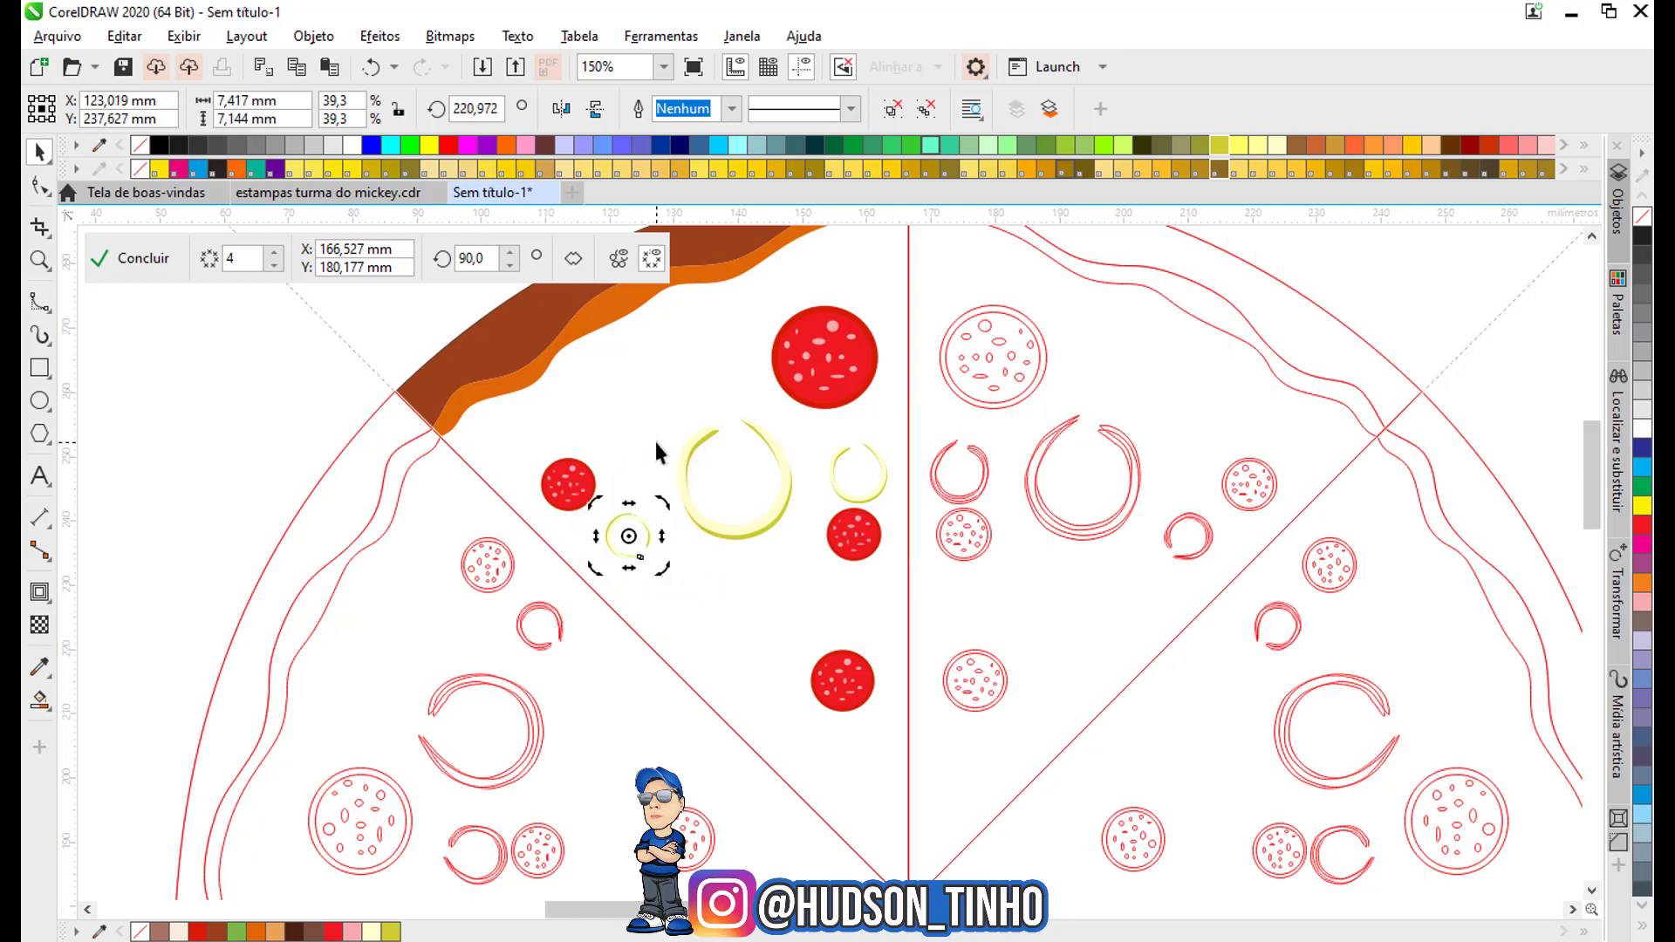
pyautogui.click(636, 523)
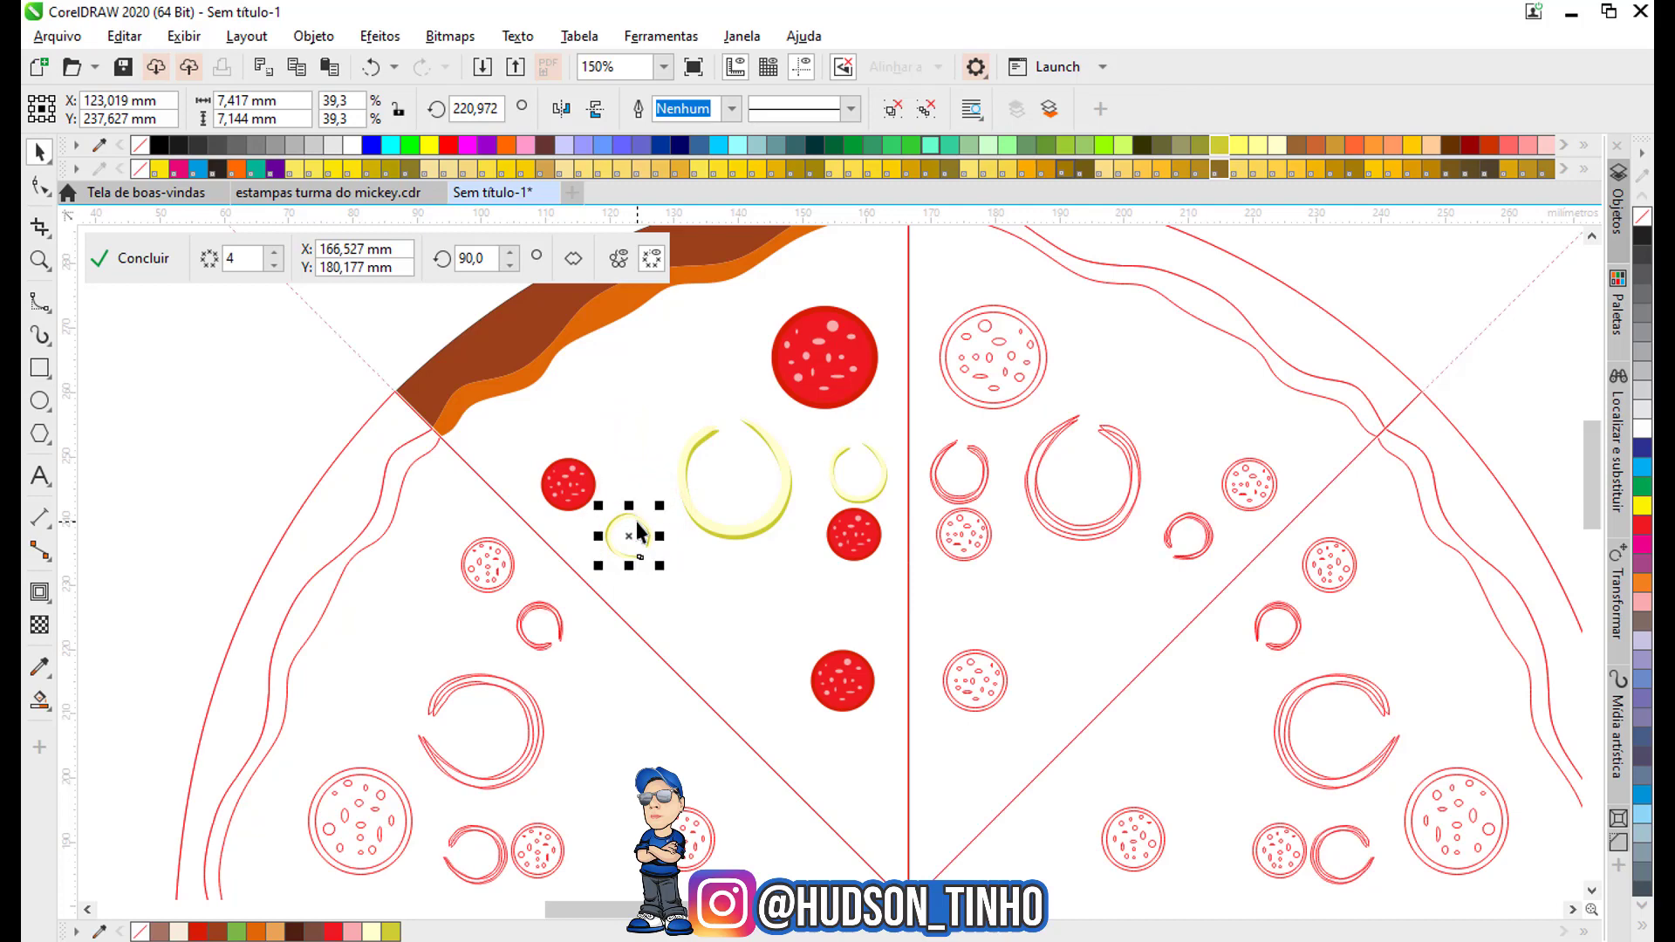
pyautogui.moveTo(640, 531); pyautogui.dragTo(844, 762)
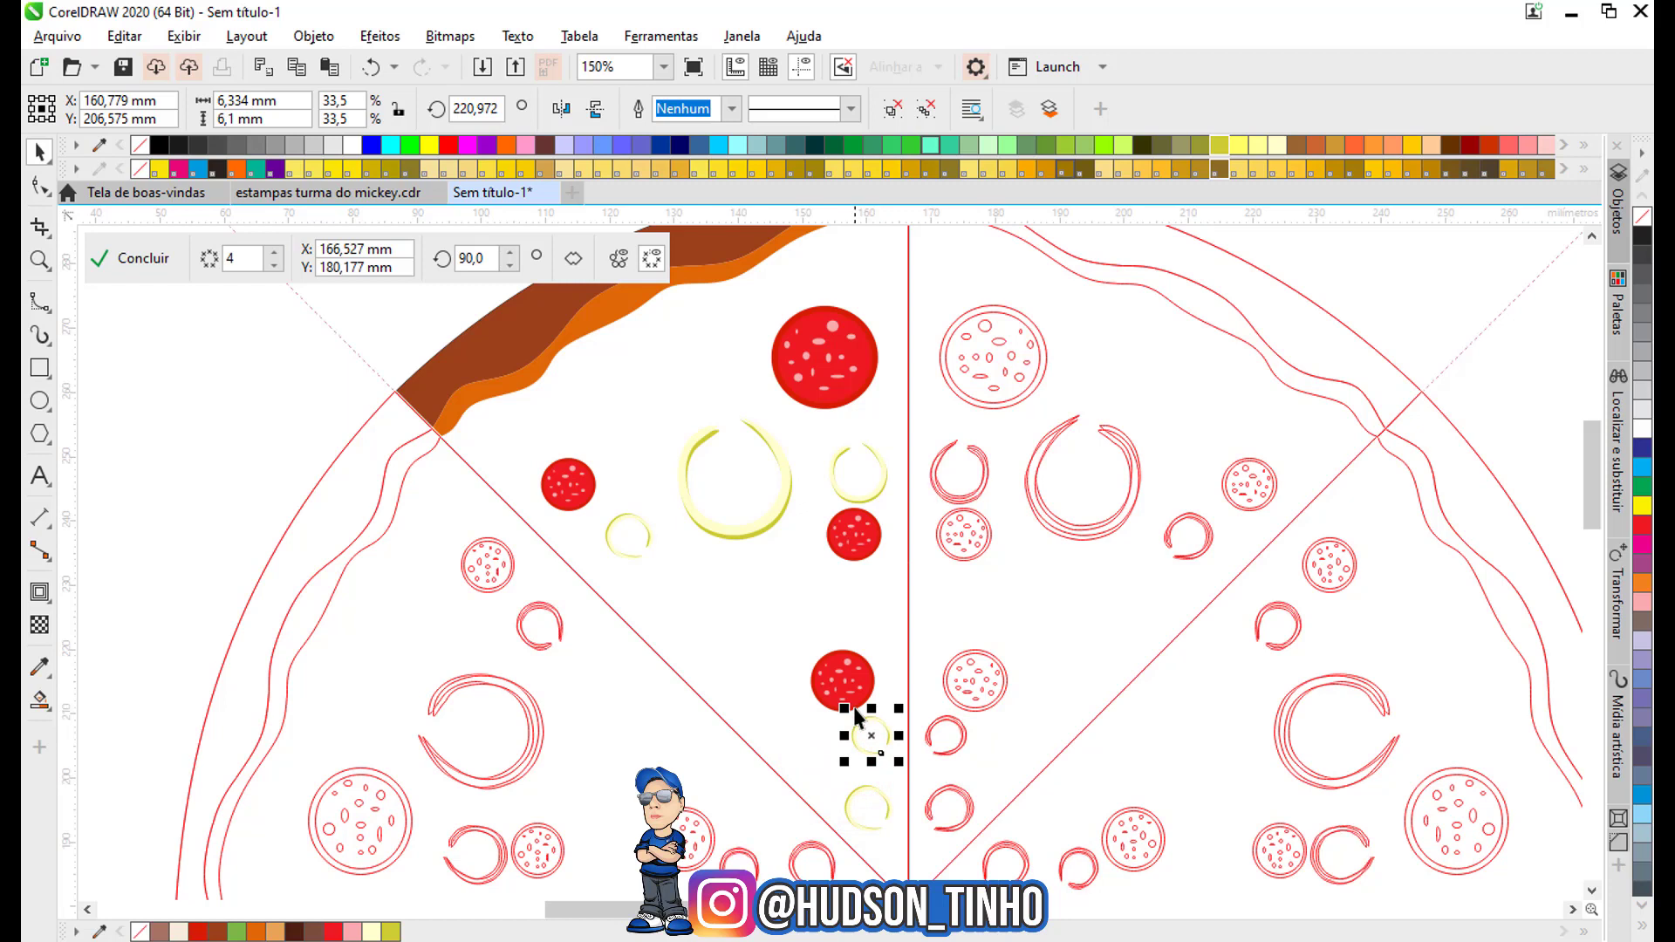
pyautogui.moveTo(868, 733); pyautogui.dragTo(566, 400)
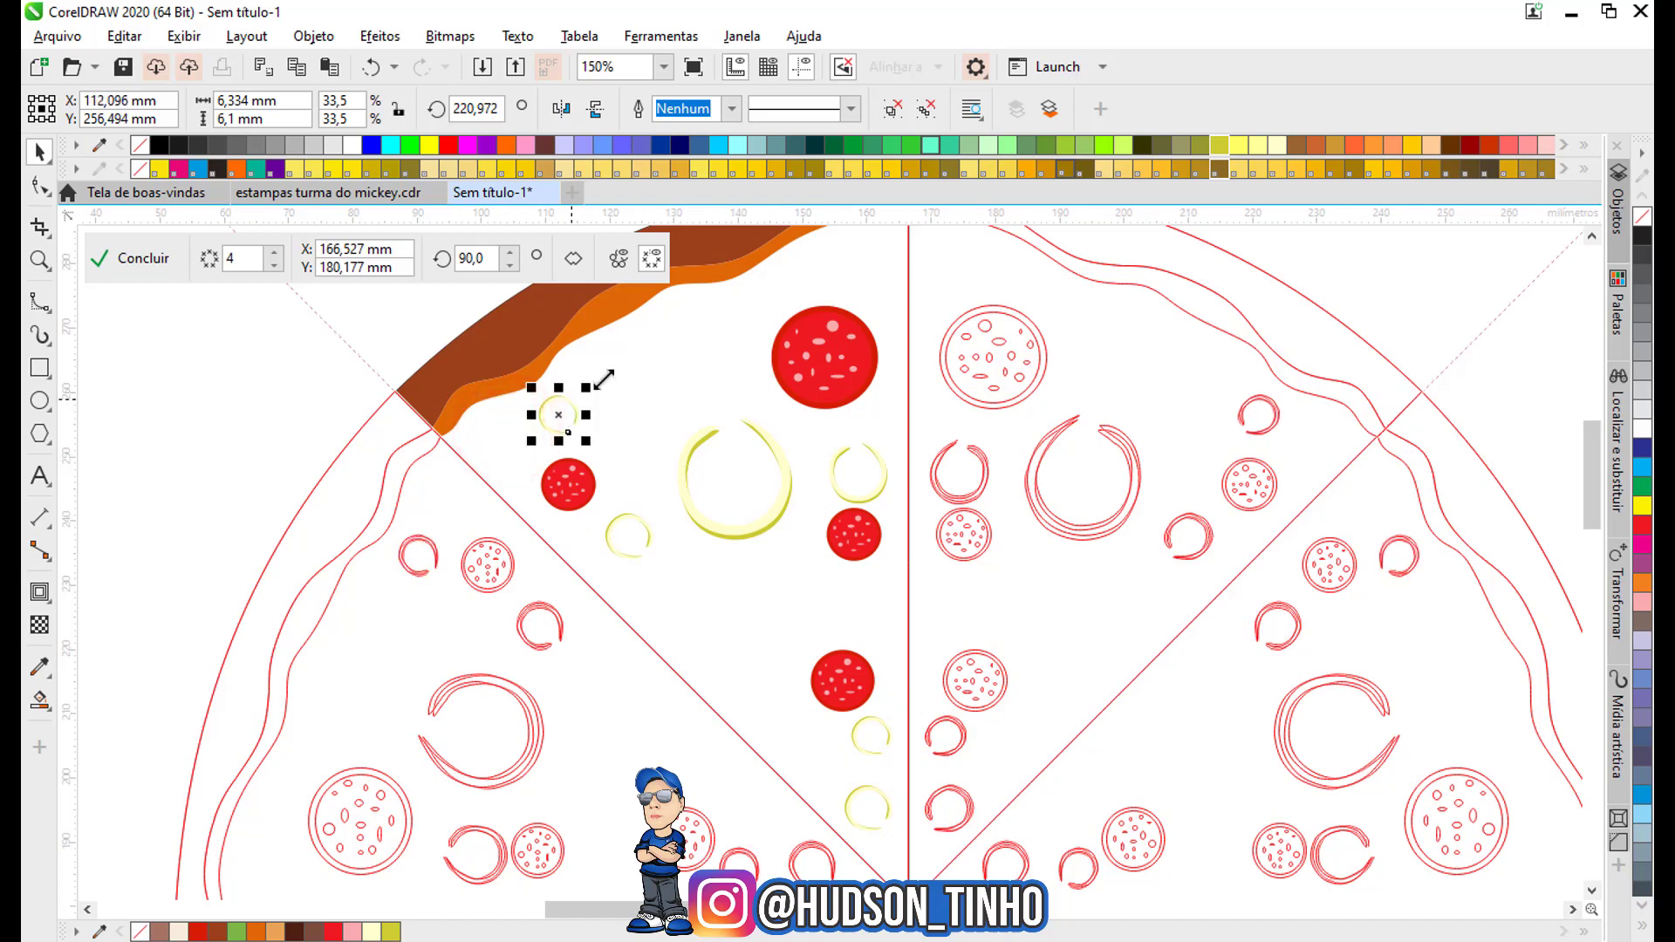
# Draw an upright ellipse about 7.2 by 12 mm in the empty wedge area and a smaller one about 3.2 by 3.4 mm inside its lower end.
pyautogui.scroll(2, 730, 650)
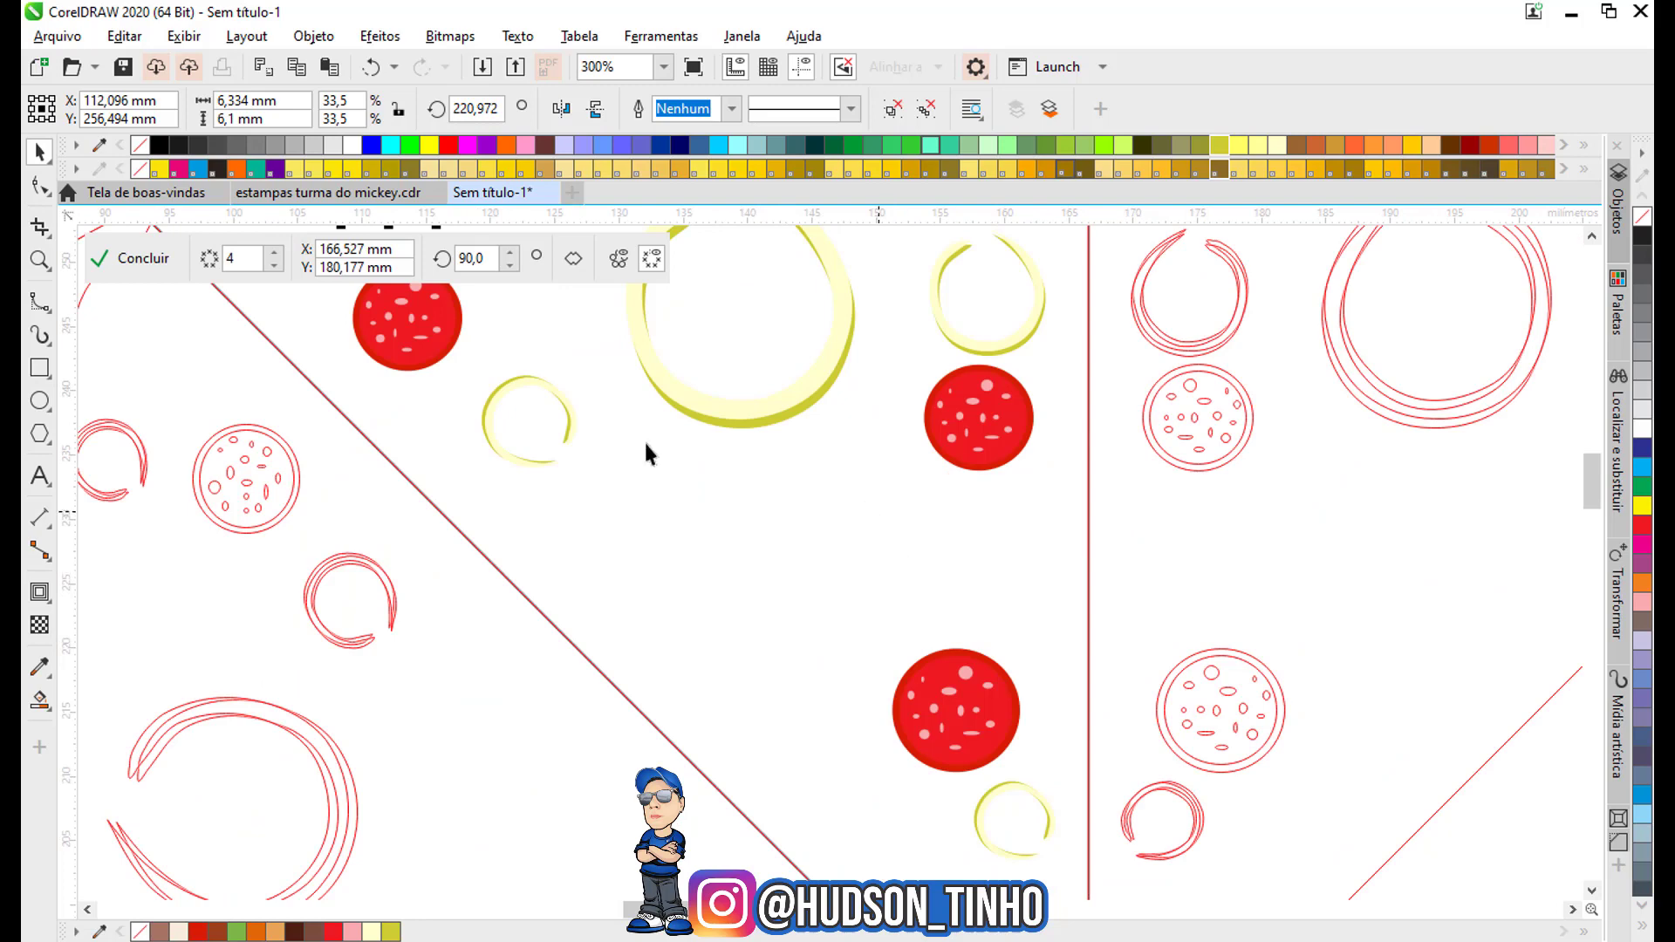
pyautogui.click(39, 401)
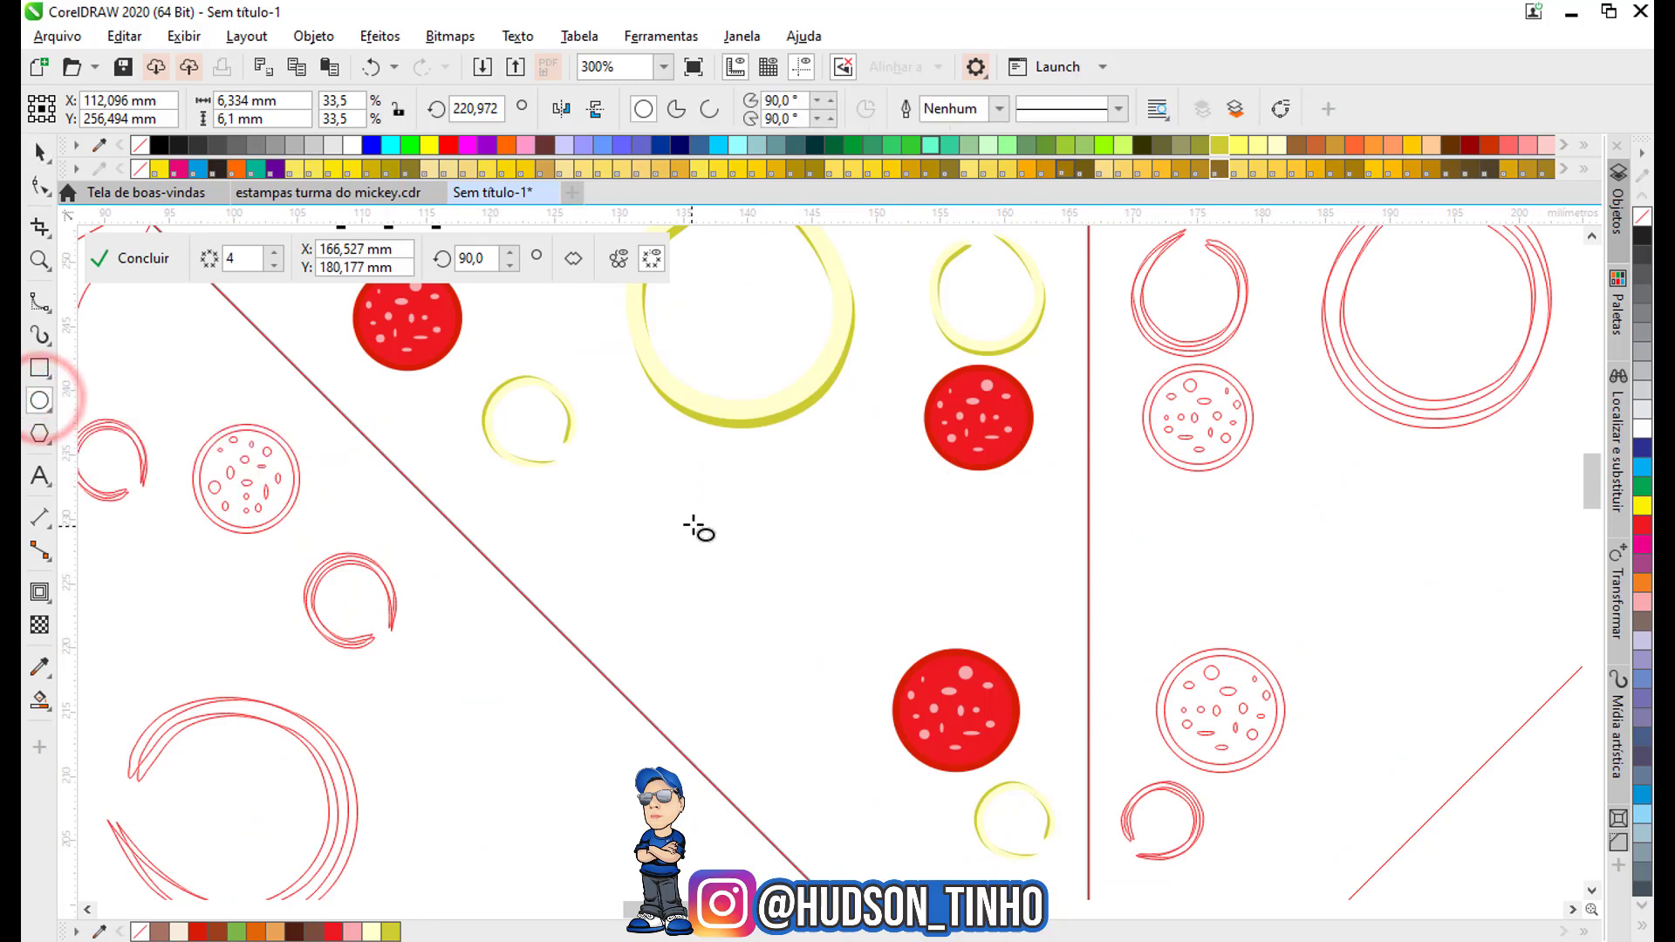
pyautogui.moveTo(694, 524); pyautogui.dragTo(790, 681)
pyautogui.scroll(2, 745, 656)
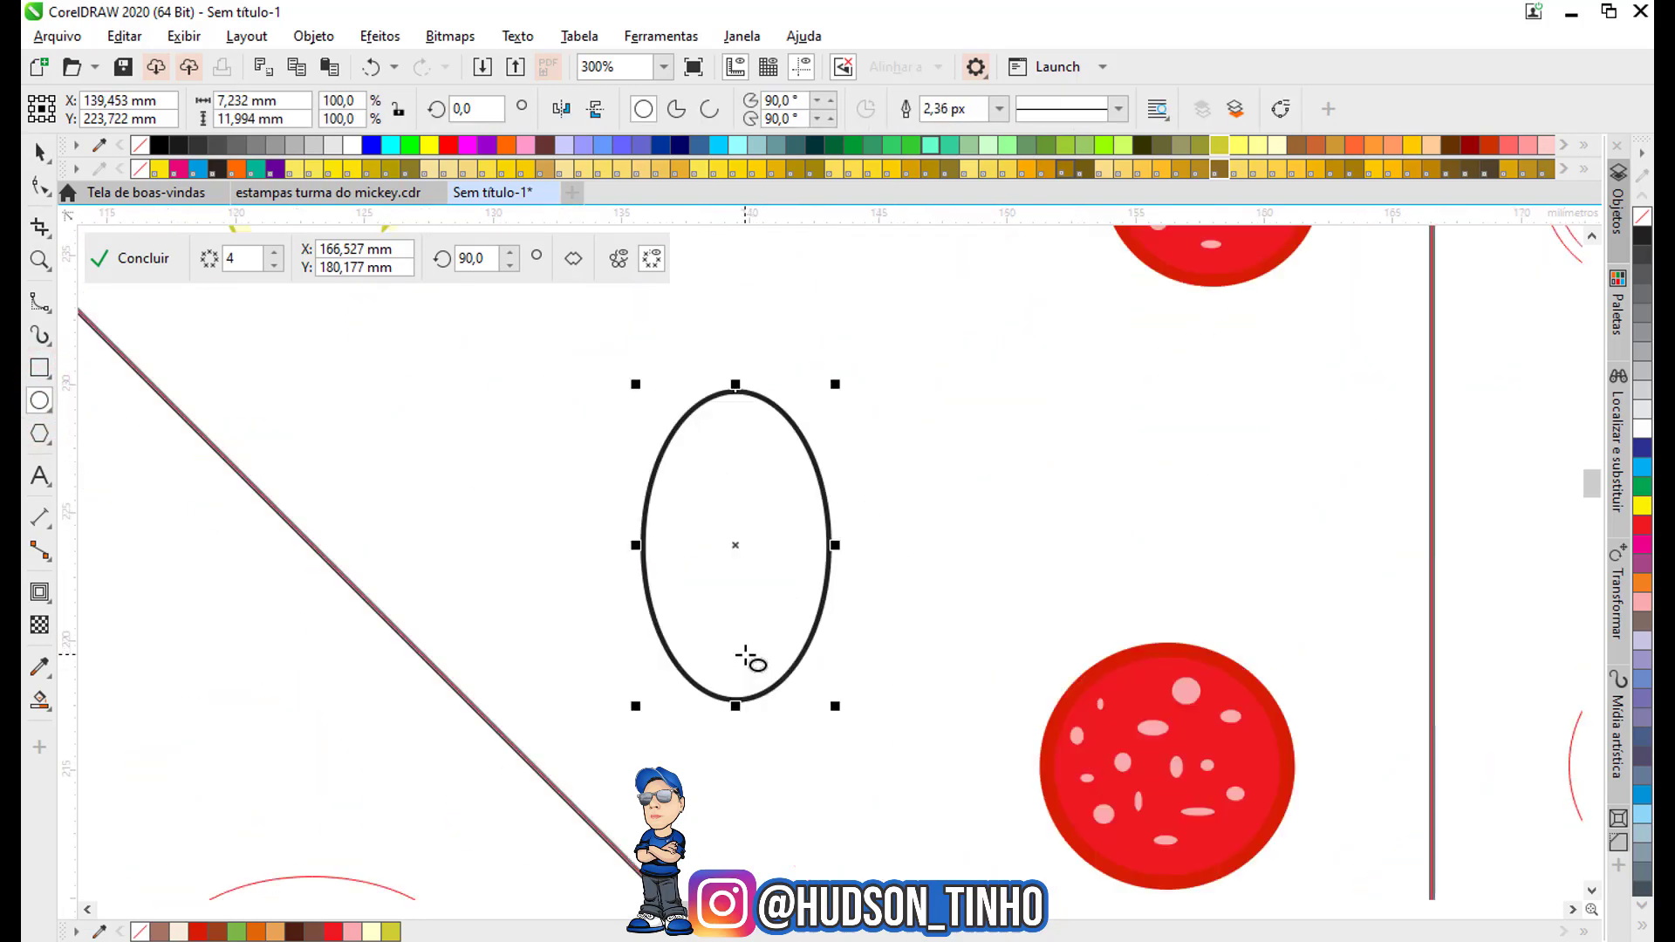
pyautogui.moveTo(724, 585); pyautogui.dragTo(804, 670)
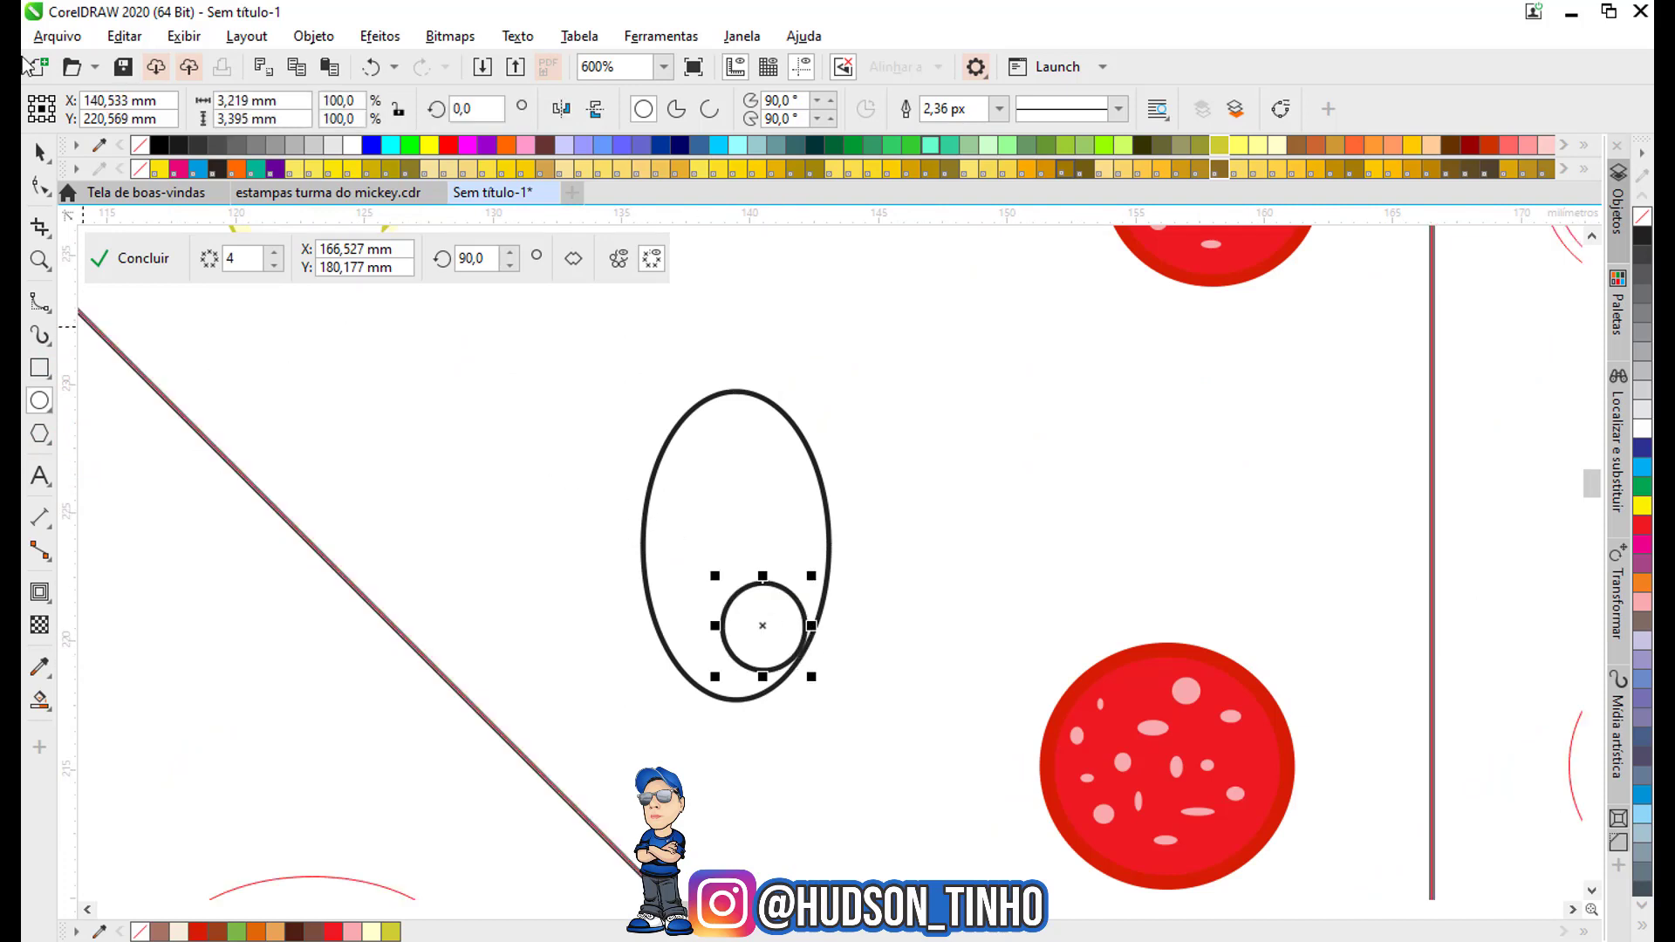
# Fill the large ellipse with green and the small one with dark yellow, enlarging the small one to about 115.1% and centring it sideways.
pyautogui.click(757, 403)
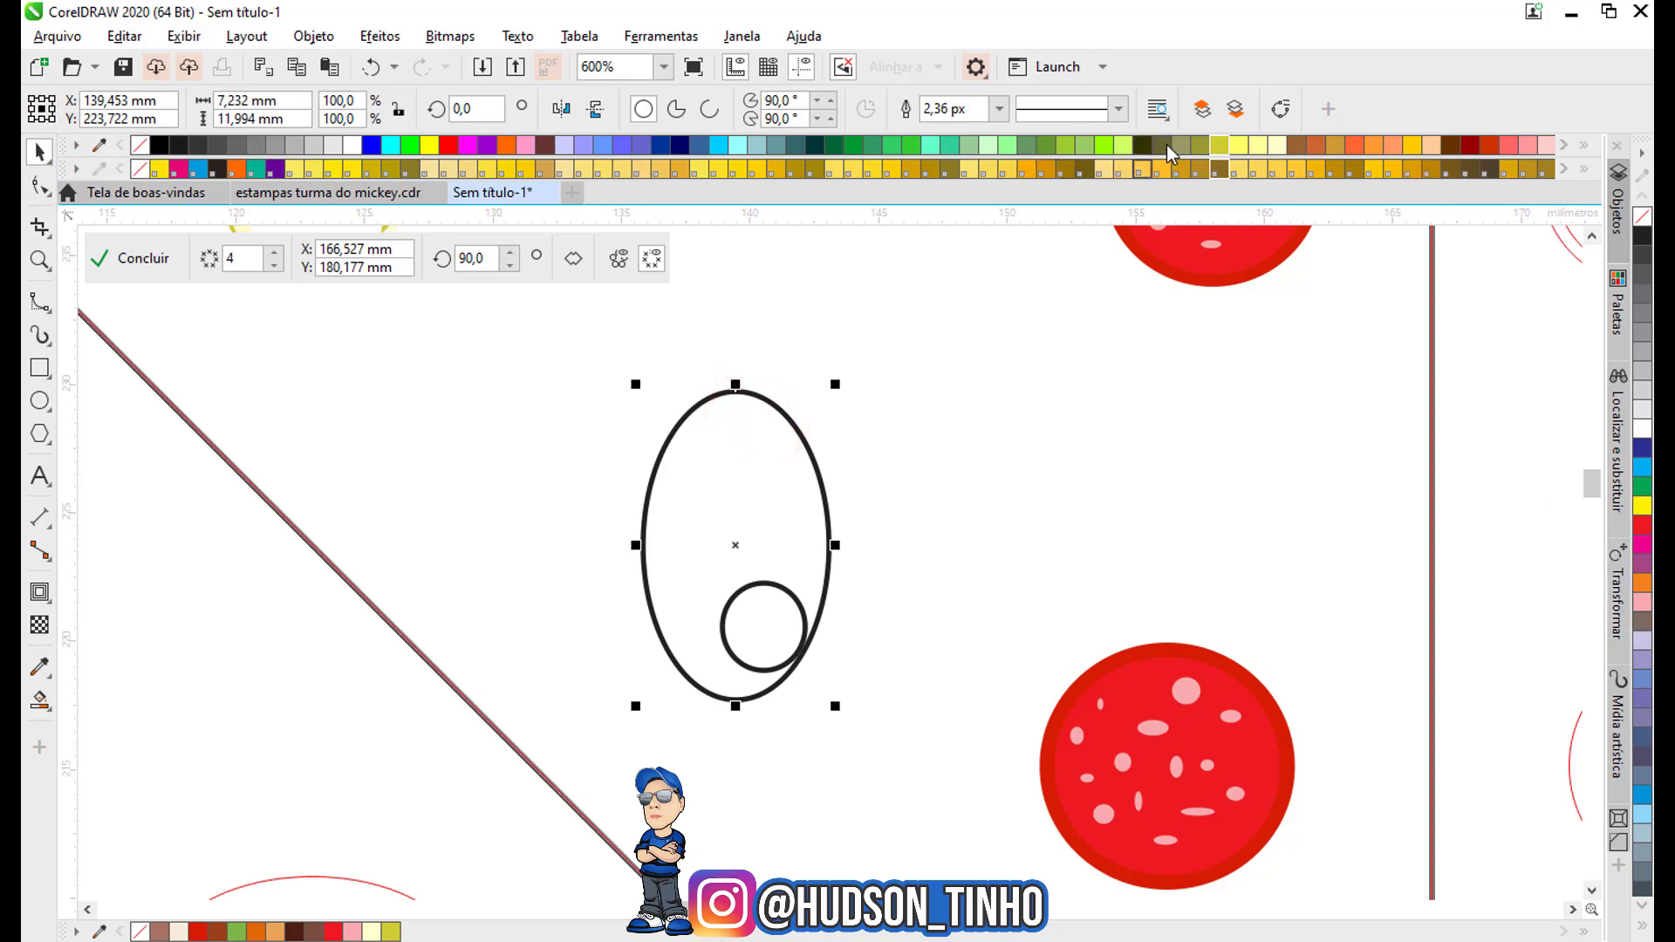
pyautogui.click(1046, 144)
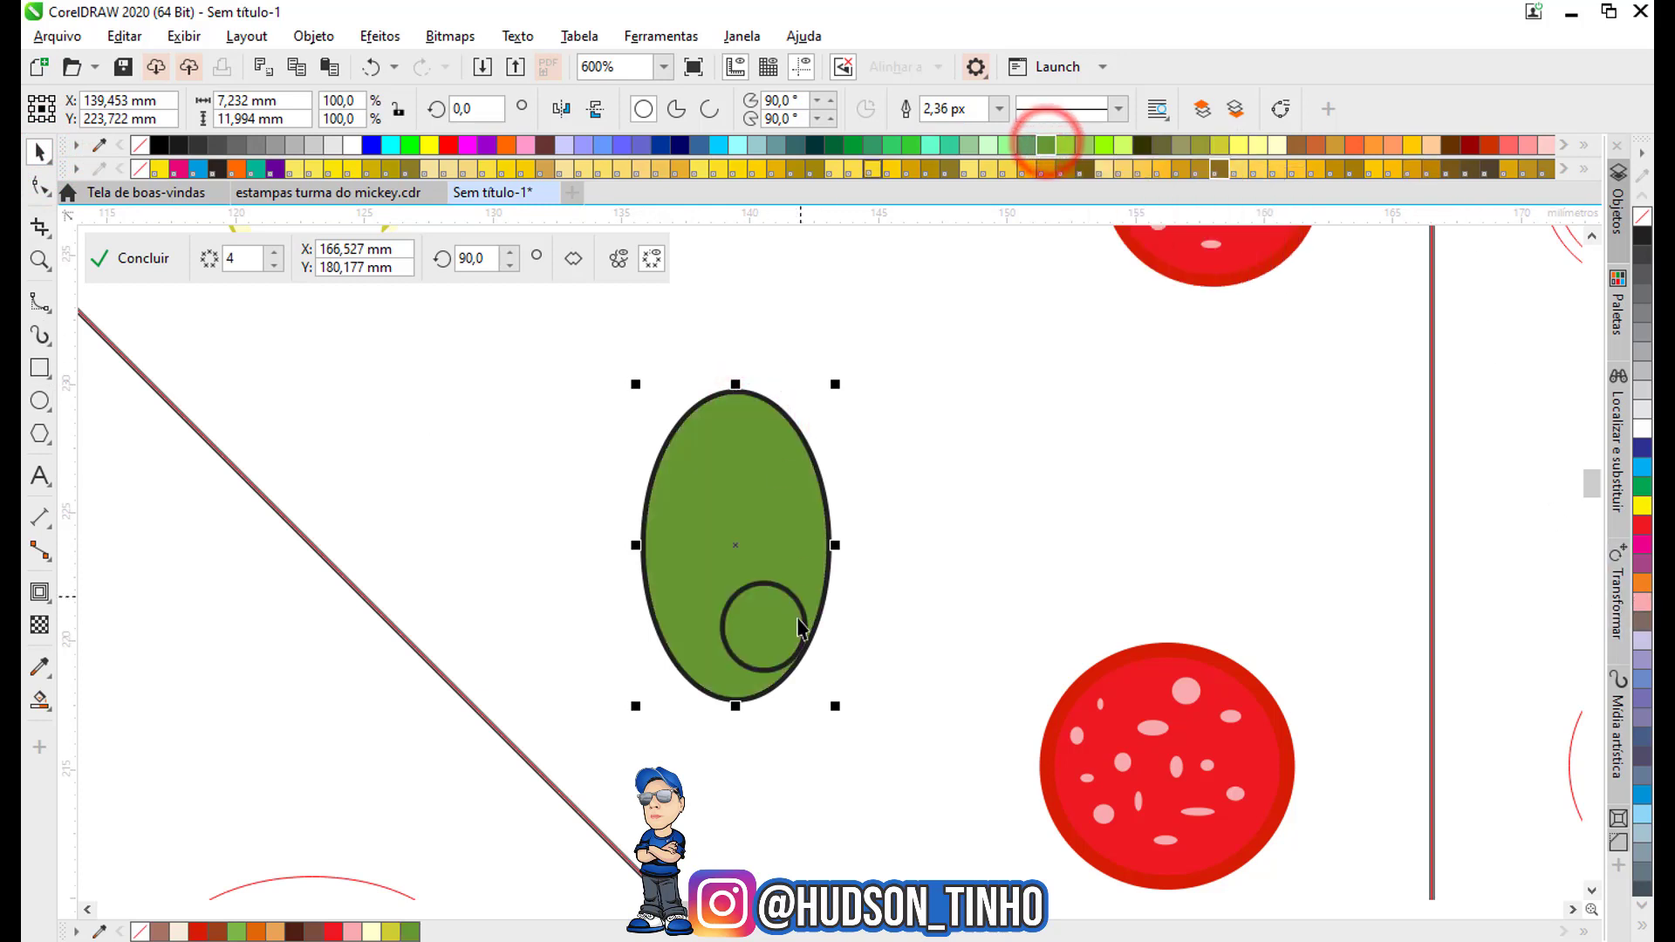
pyautogui.click(758, 583)
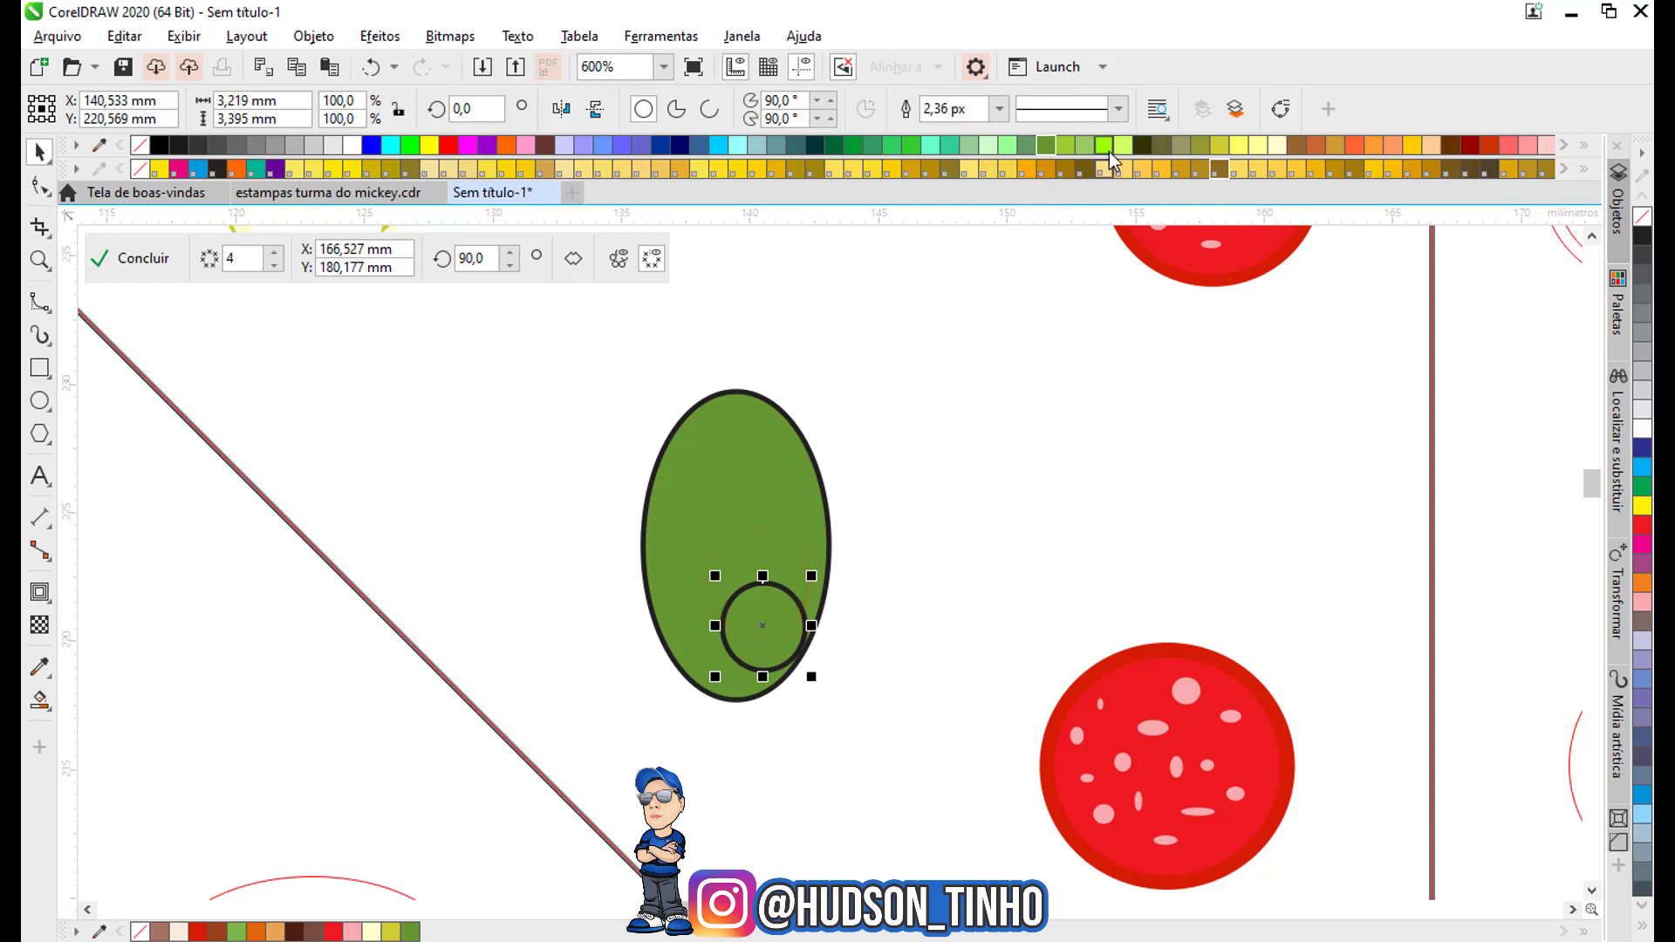
pyautogui.click(1219, 145)
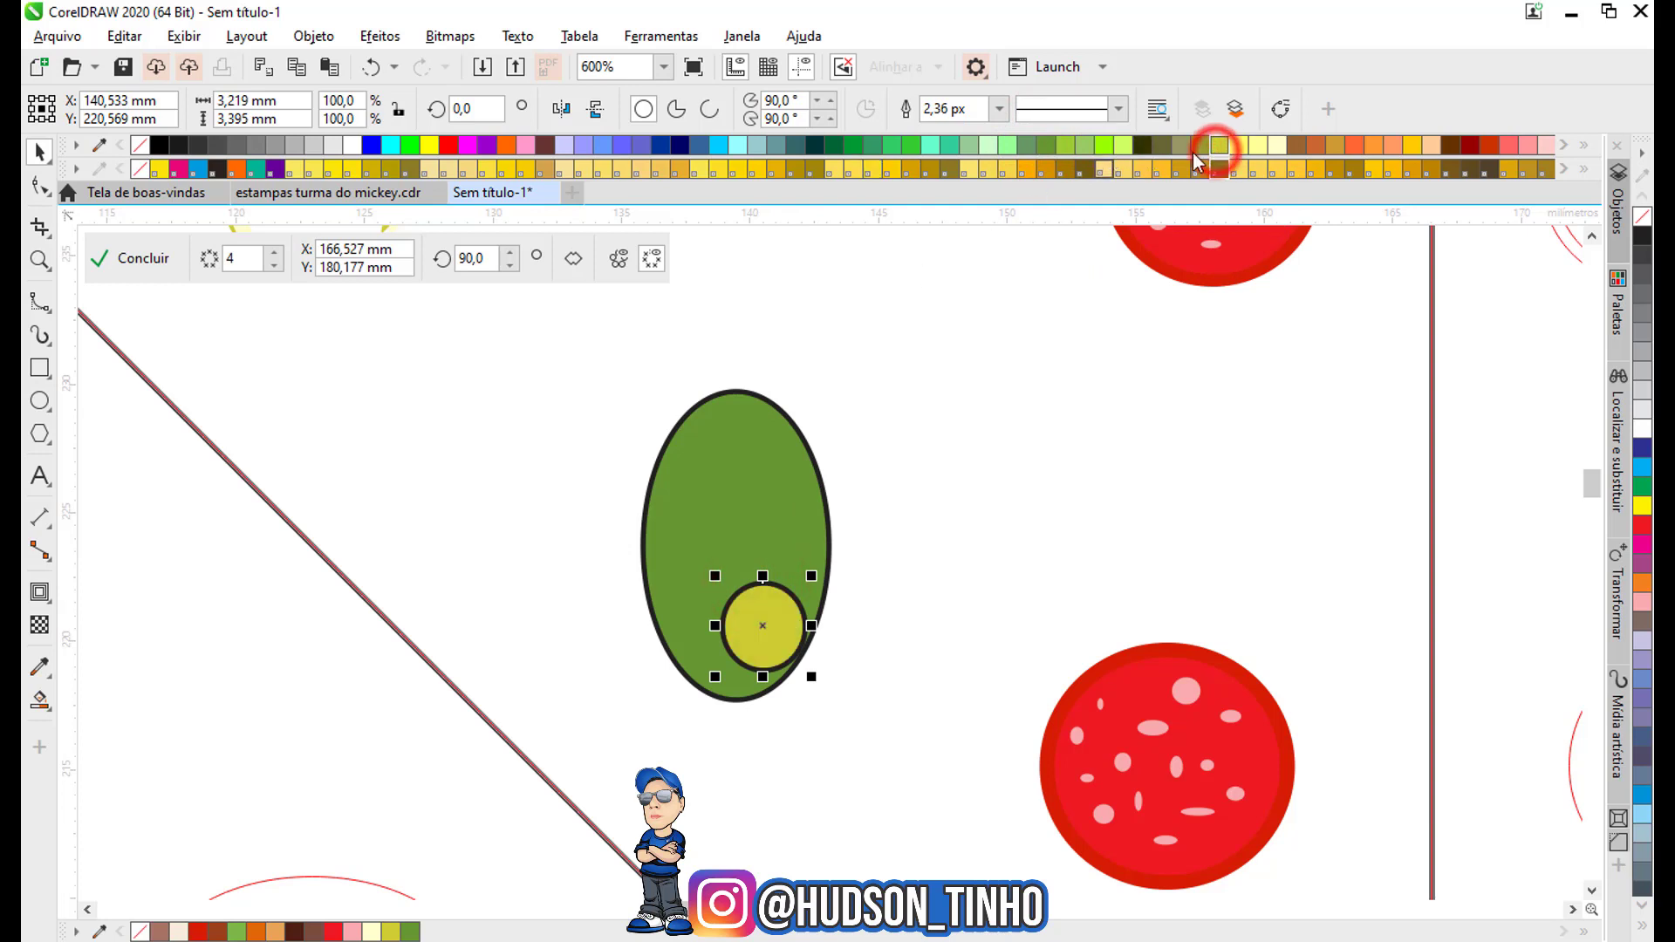
pyautogui.moveTo(713, 677); pyautogui.dragTo(702, 689)
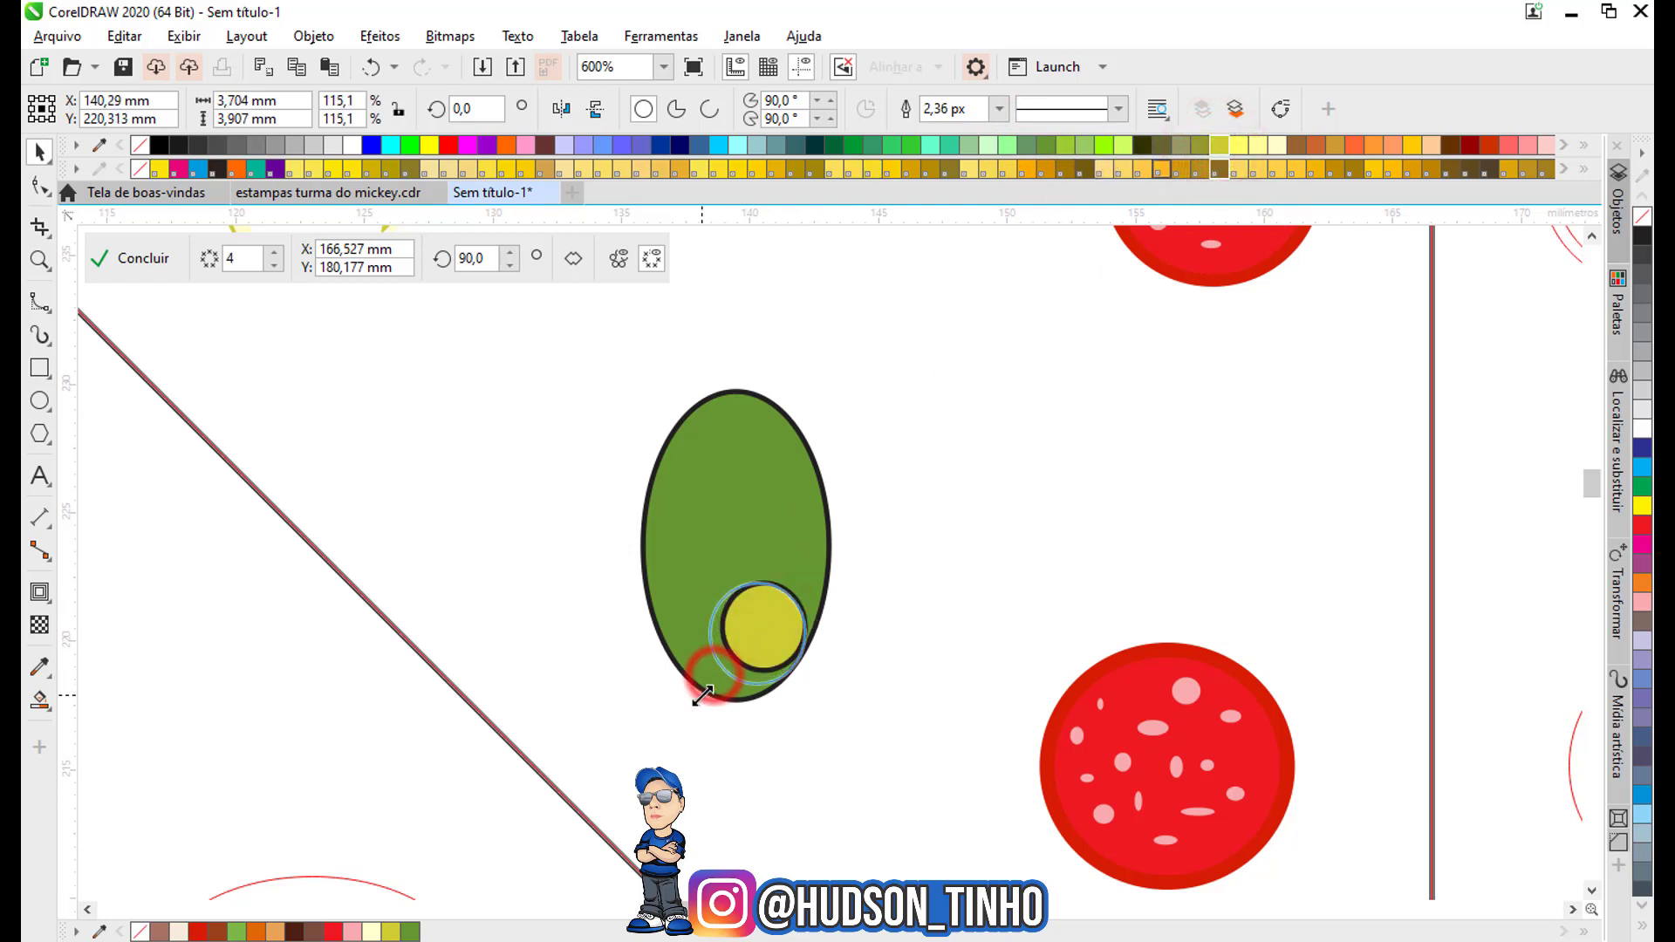
pyautogui.moveTo(759, 636); pyautogui.dragTo(747, 642)
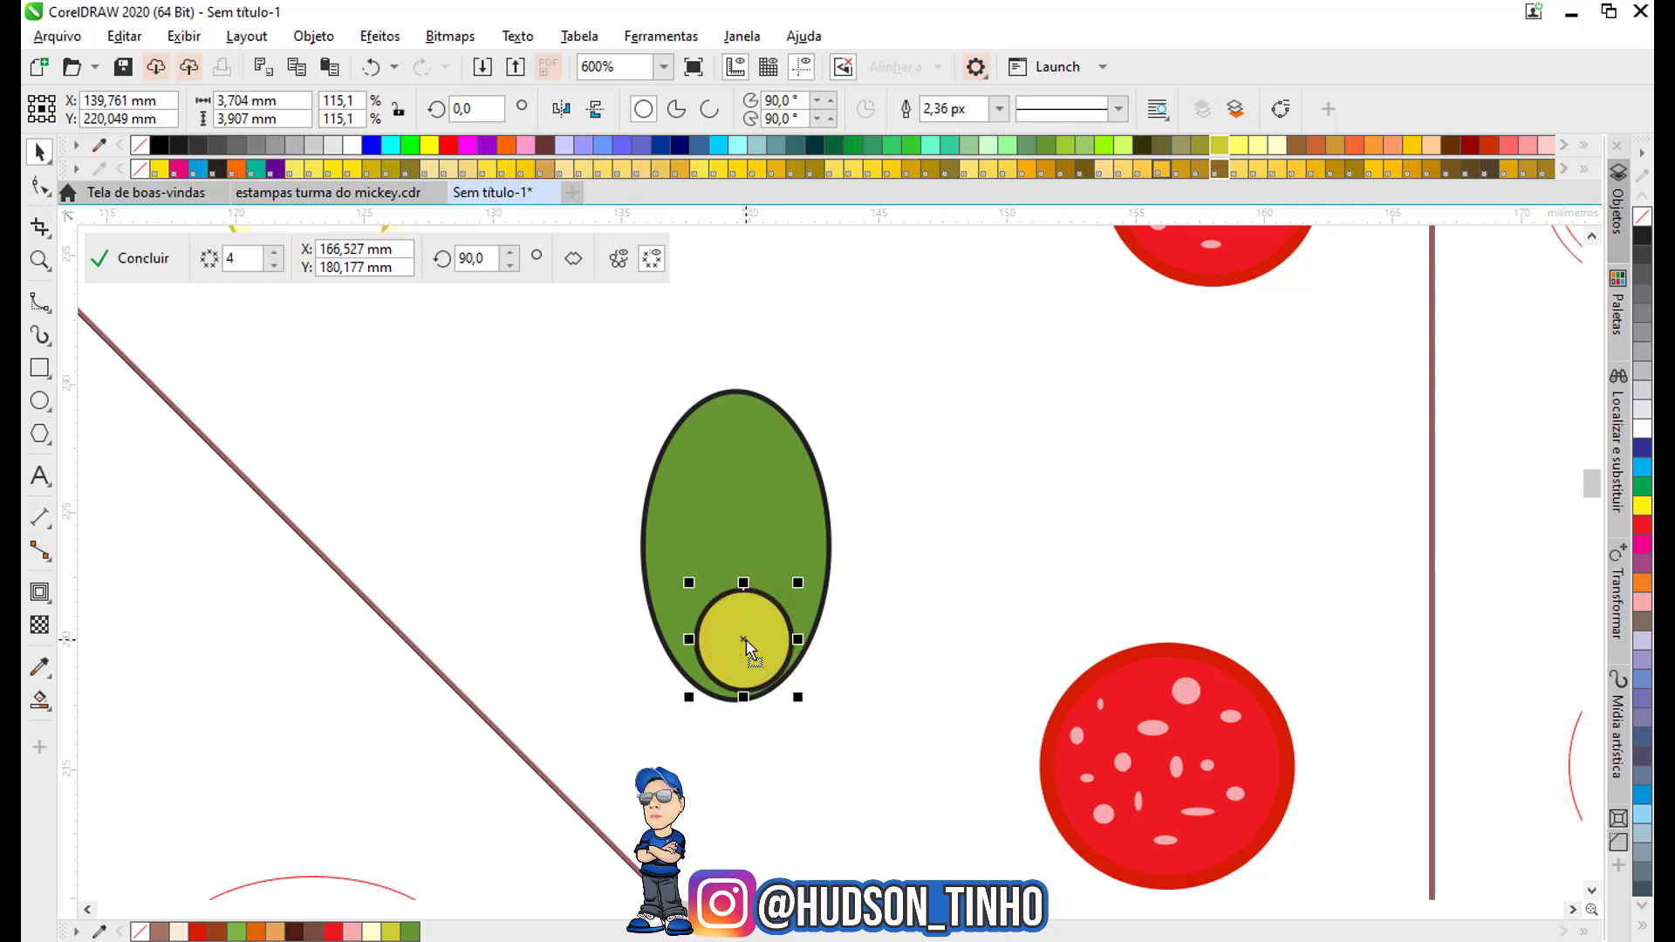
# Remove the outlines from both ellipses and group them into an olive.
pyautogui.click(752, 468)
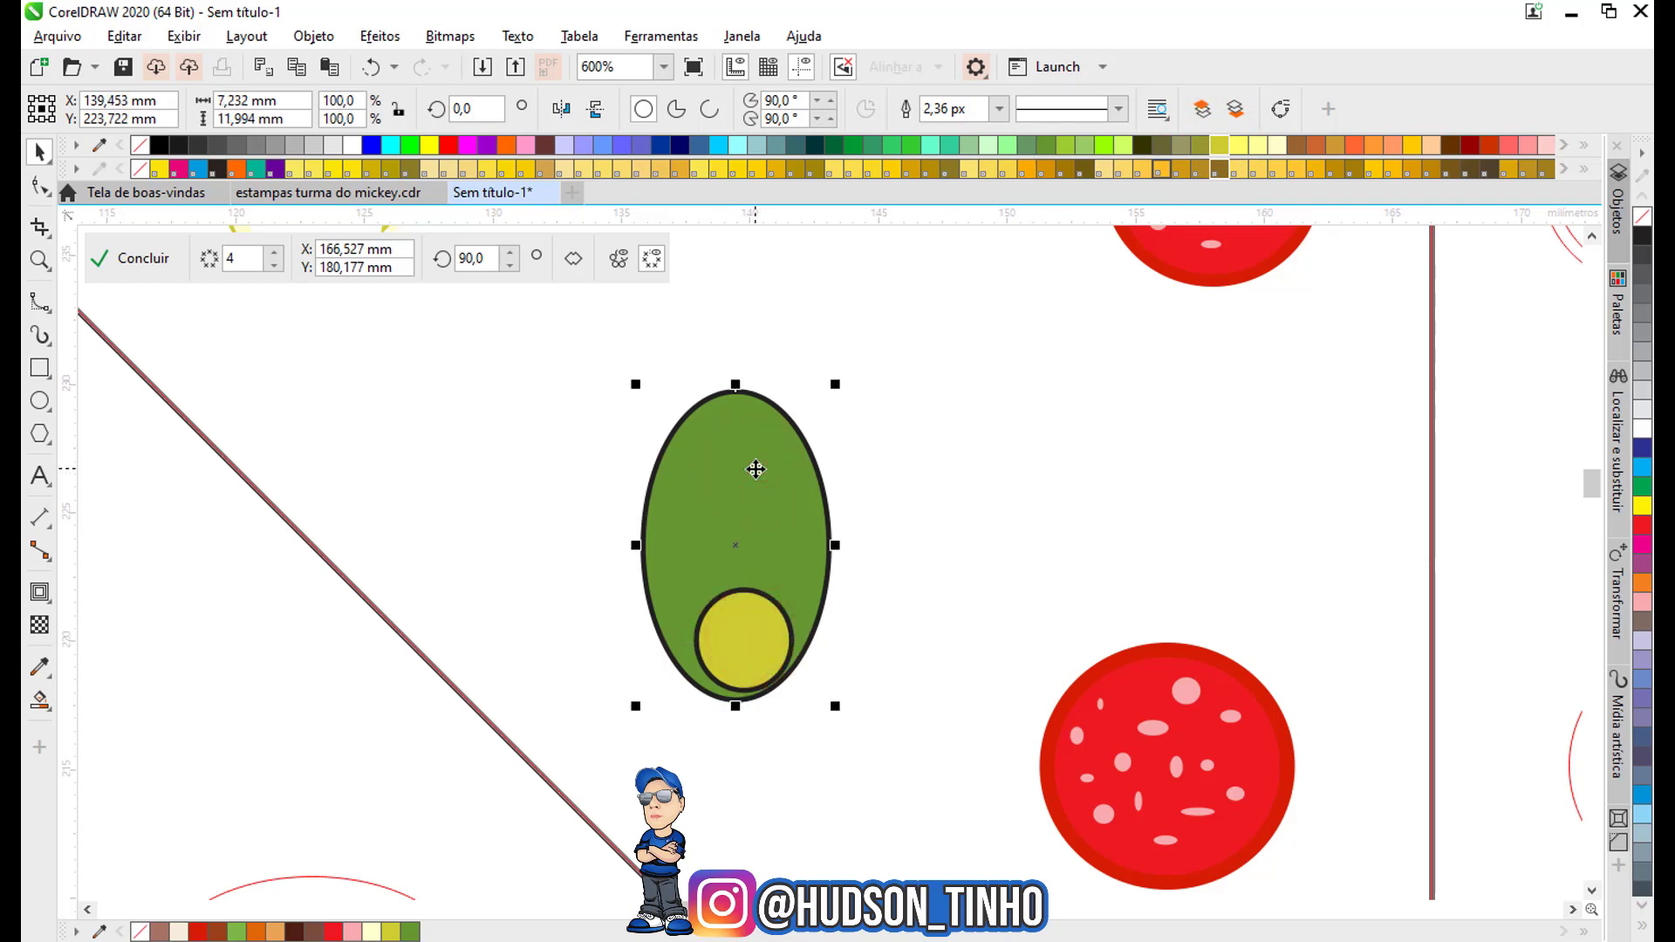
pyautogui.rightClick(1642, 220)
pyautogui.click(719, 646)
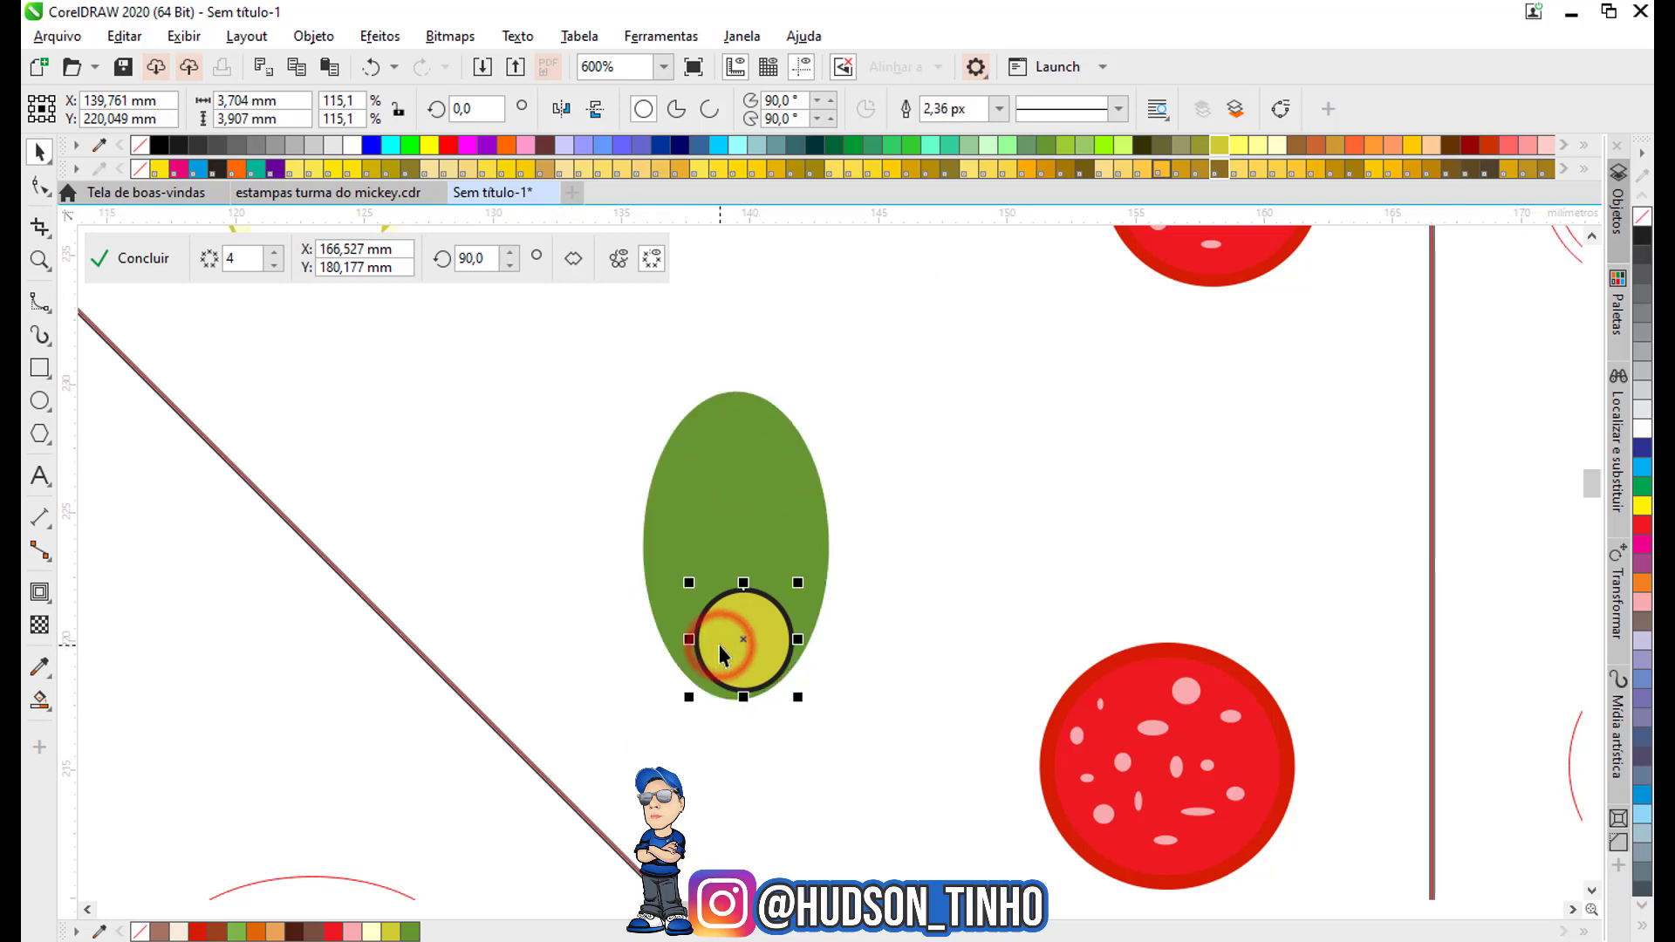
pyautogui.click(744, 523)
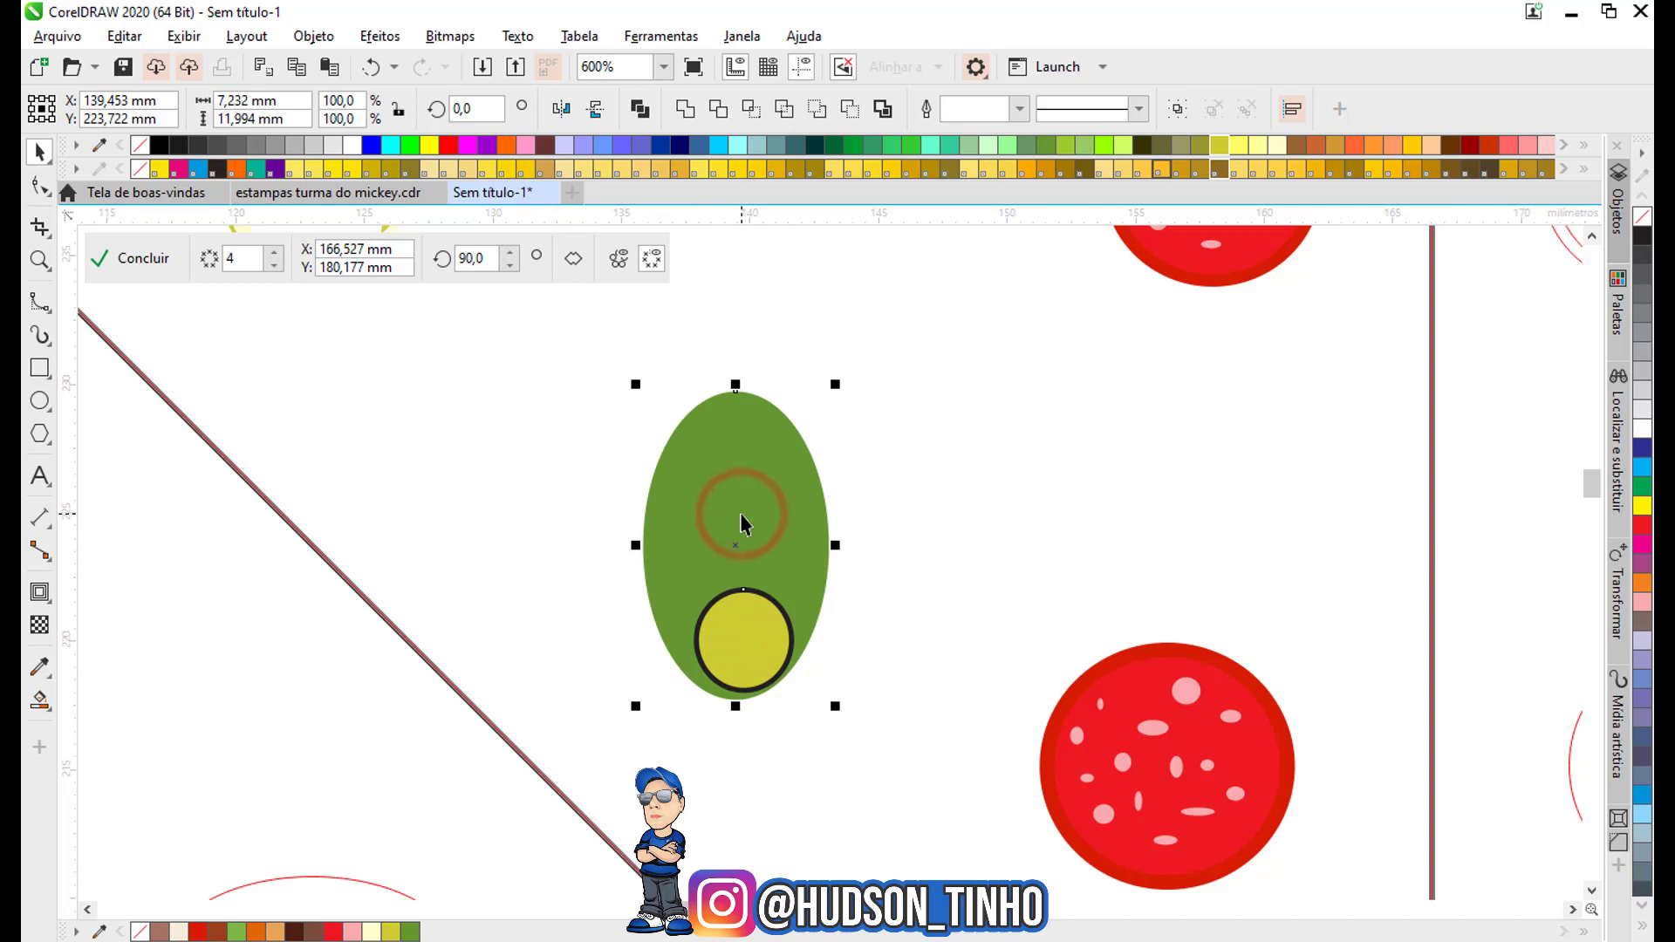
pyautogui.click(743, 524)
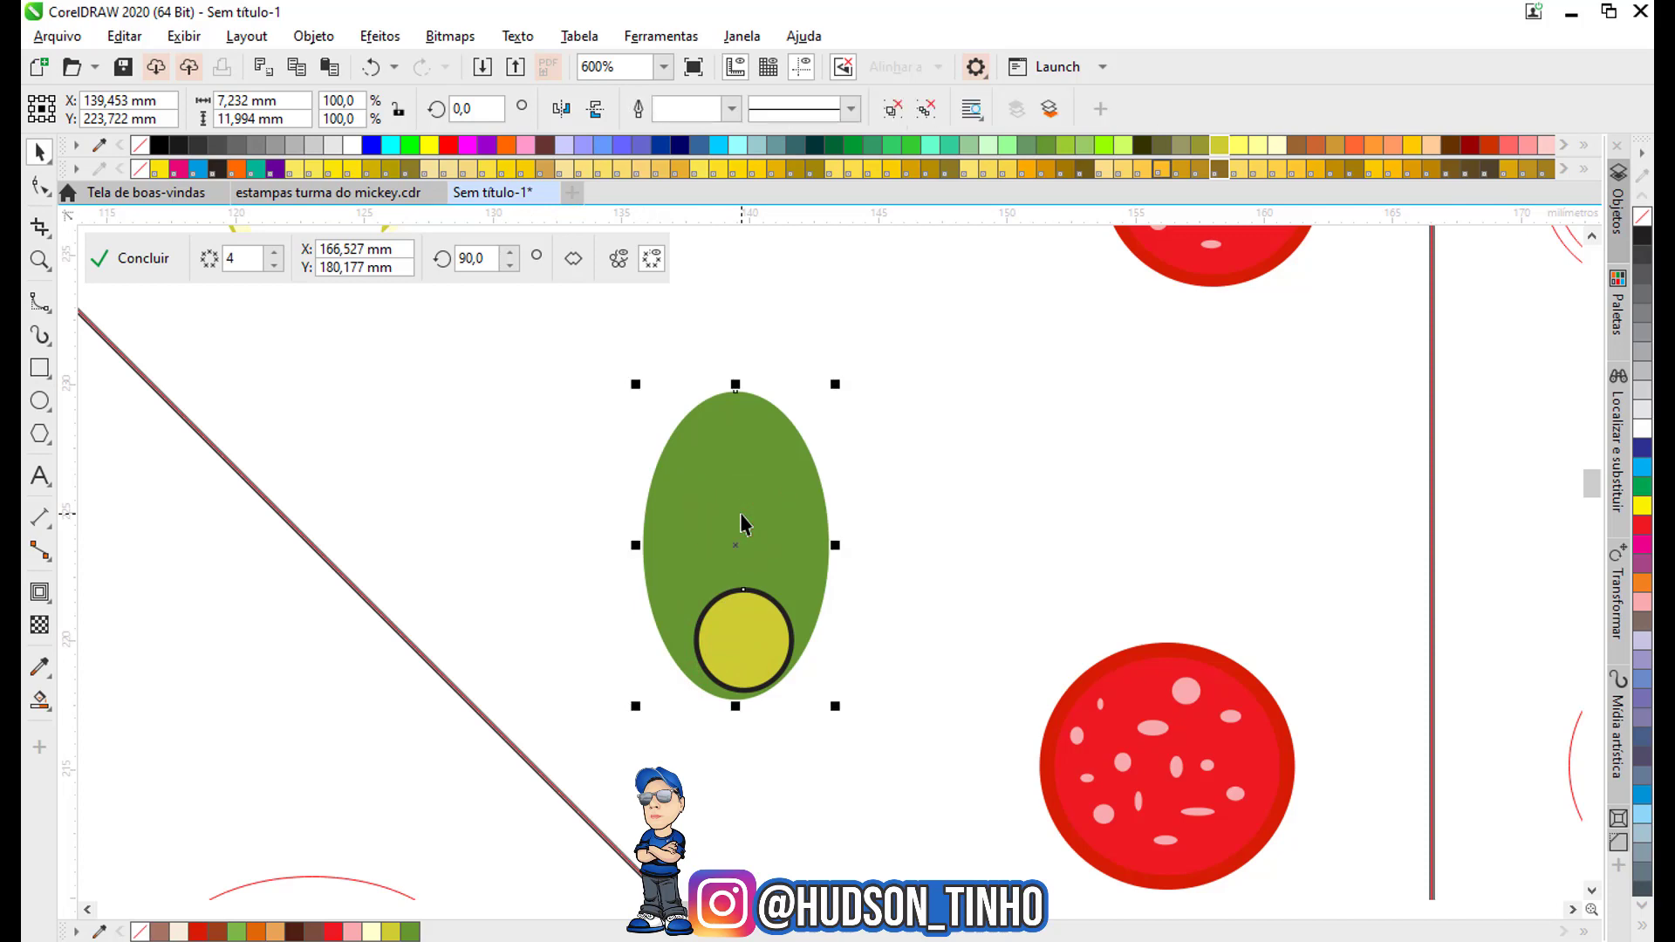
pyautogui.rightClick(1644, 218)
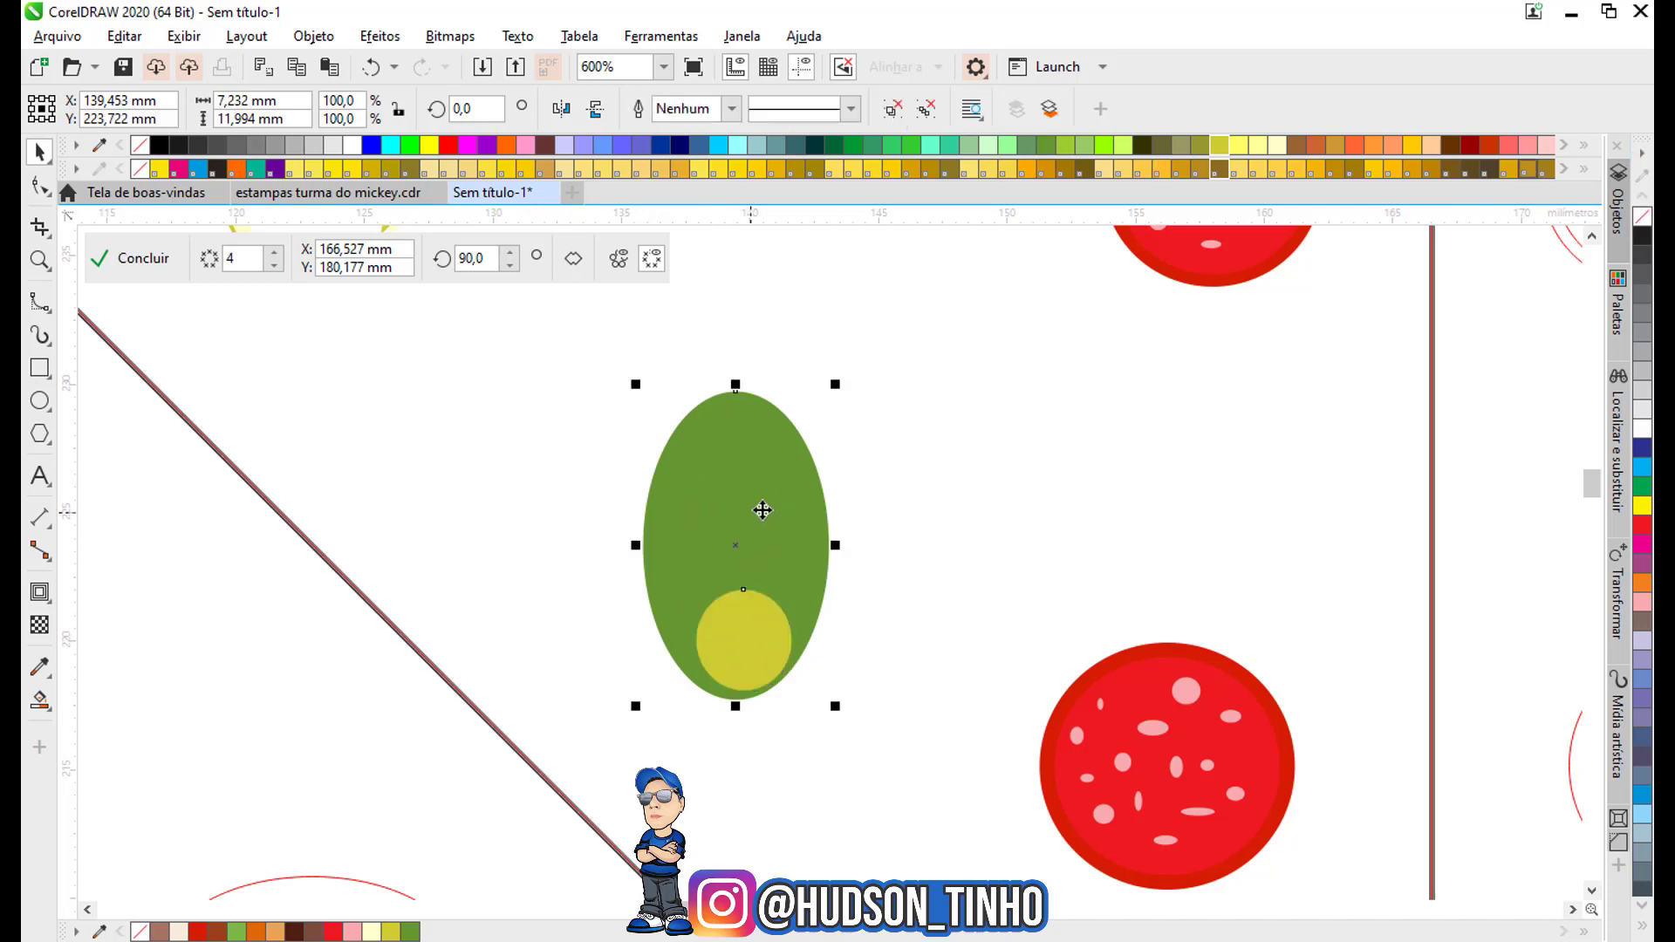
# Scale the green olive down to about 59.8%.
pyautogui.scroll(-4, 763, 510)
pyautogui.scroll(4, 767, 500)
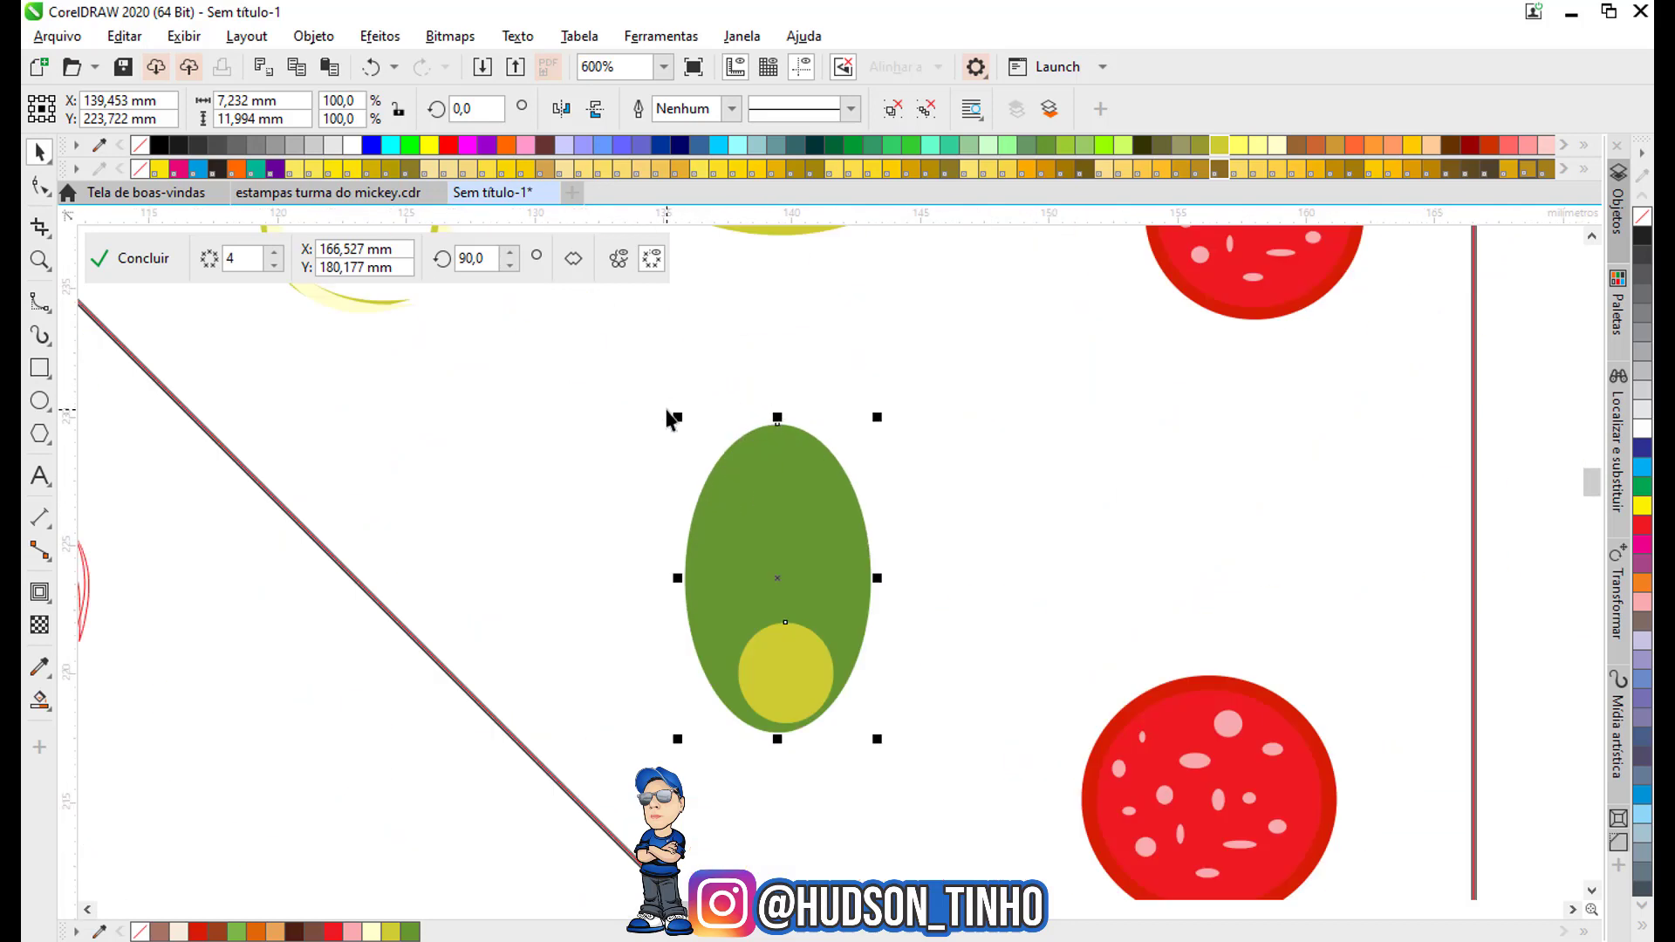
pyautogui.moveTo(674, 415); pyautogui.dragTo(742, 497)
pyautogui.scroll(-2, 742, 497)
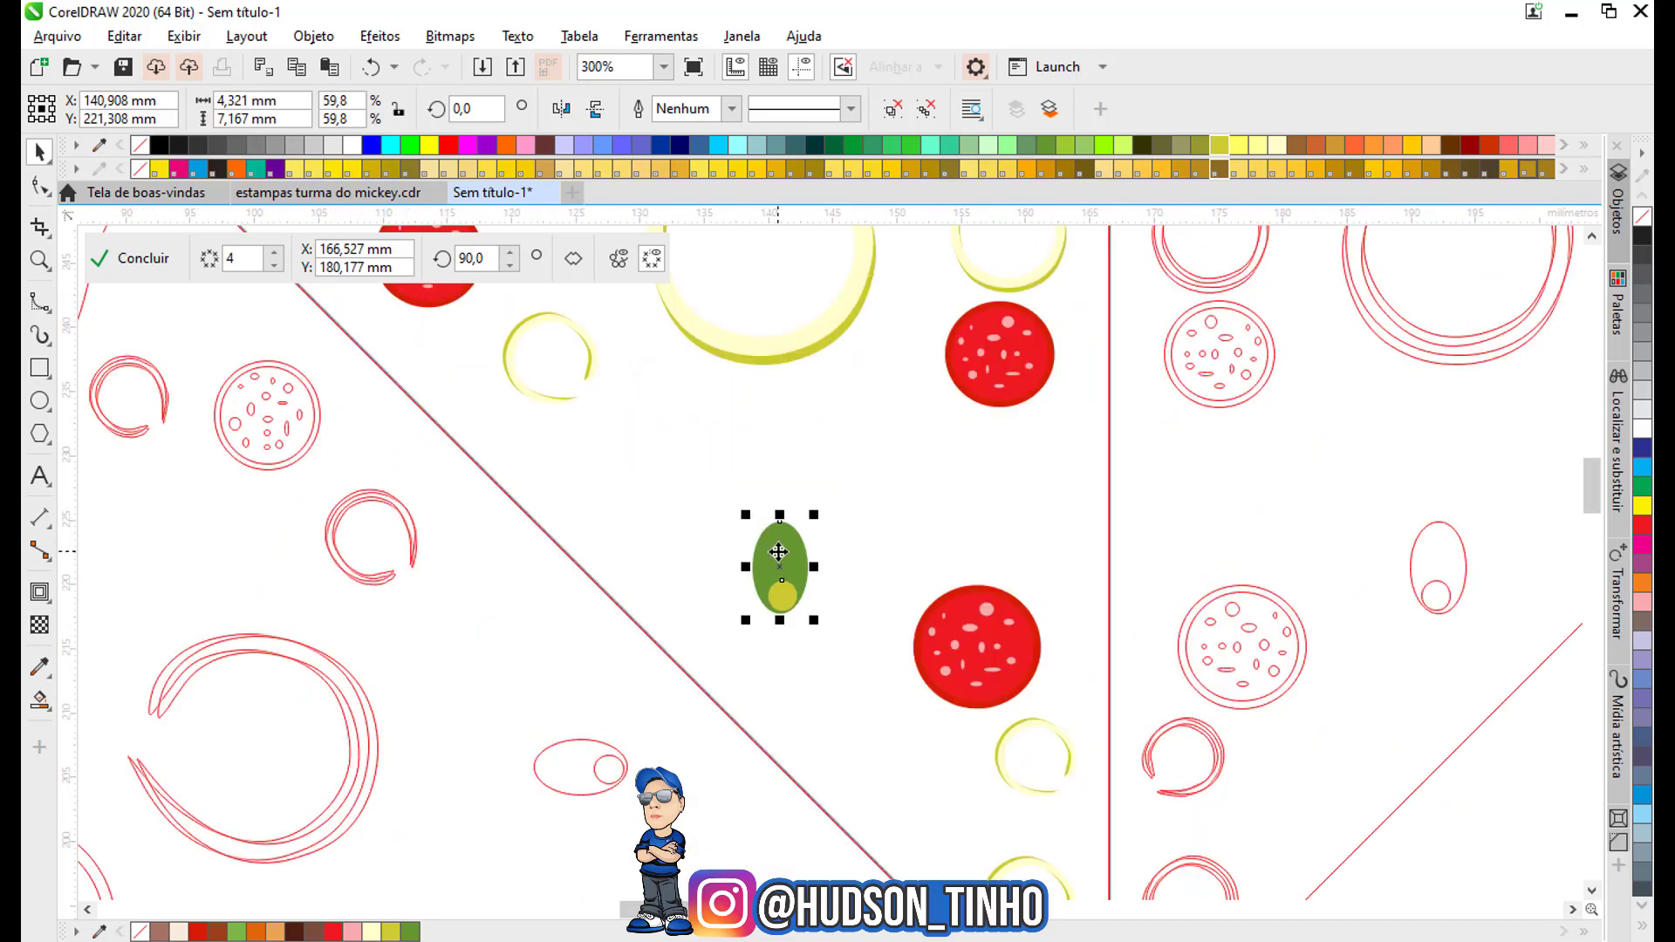
# Place a copy of the olive between the two red toppings beside the vertical wedge line and rotate it to about 56°.
pyautogui.moveTo(779, 554); pyautogui.dragTo(925, 497)
pyautogui.click(925, 497)
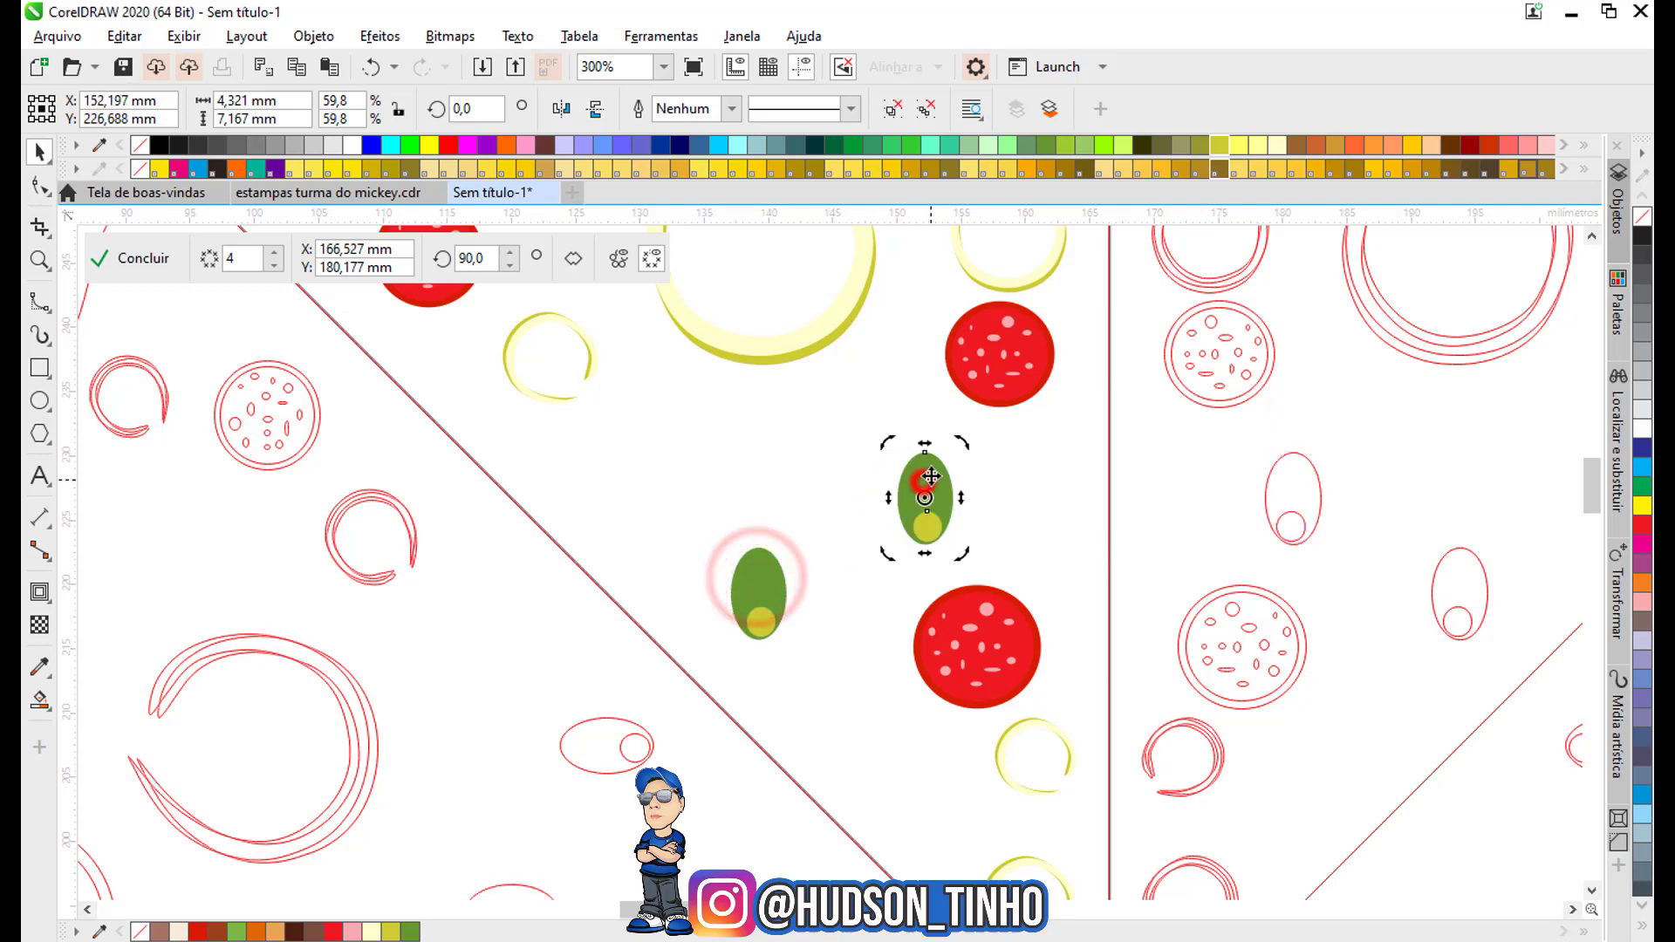
pyautogui.moveTo(885, 444); pyautogui.dragTo(830, 493)
pyautogui.click(910, 490)
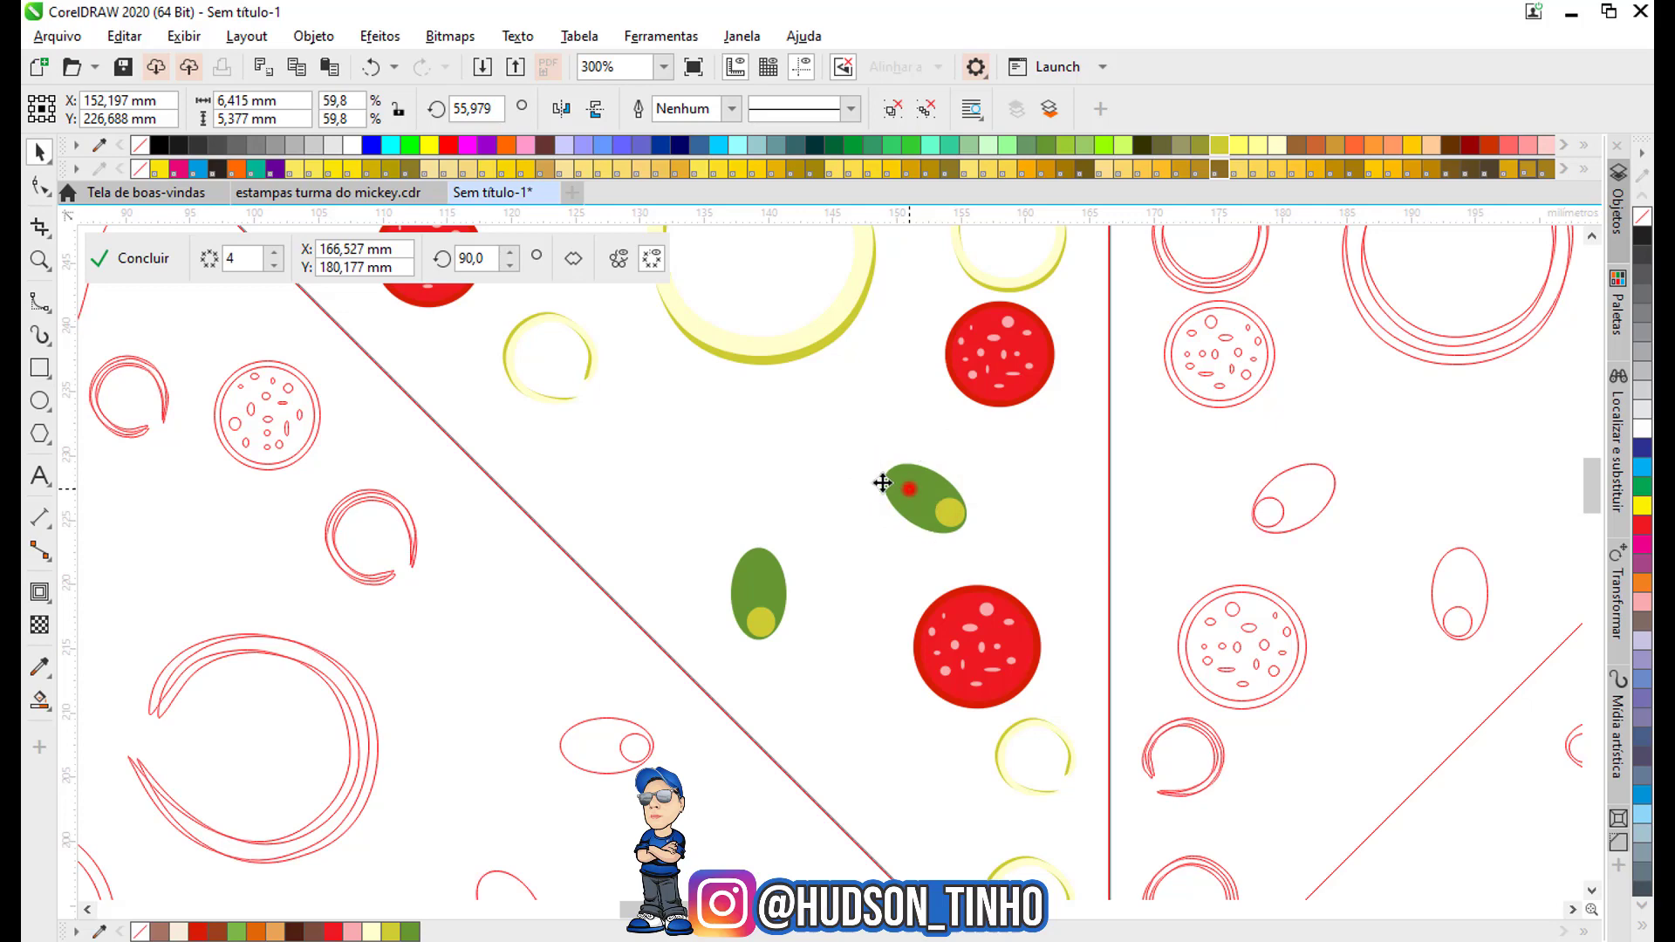
# Place another copy of the rotated olive below the large pale yellow ring and enlarge it to about 88.3%.
pyautogui.moveTo(883, 482); pyautogui.dragTo(698, 442)
pyautogui.click(699, 459)
pyautogui.scroll(-2, 698, 442)
pyautogui.scroll(1, 698, 442)
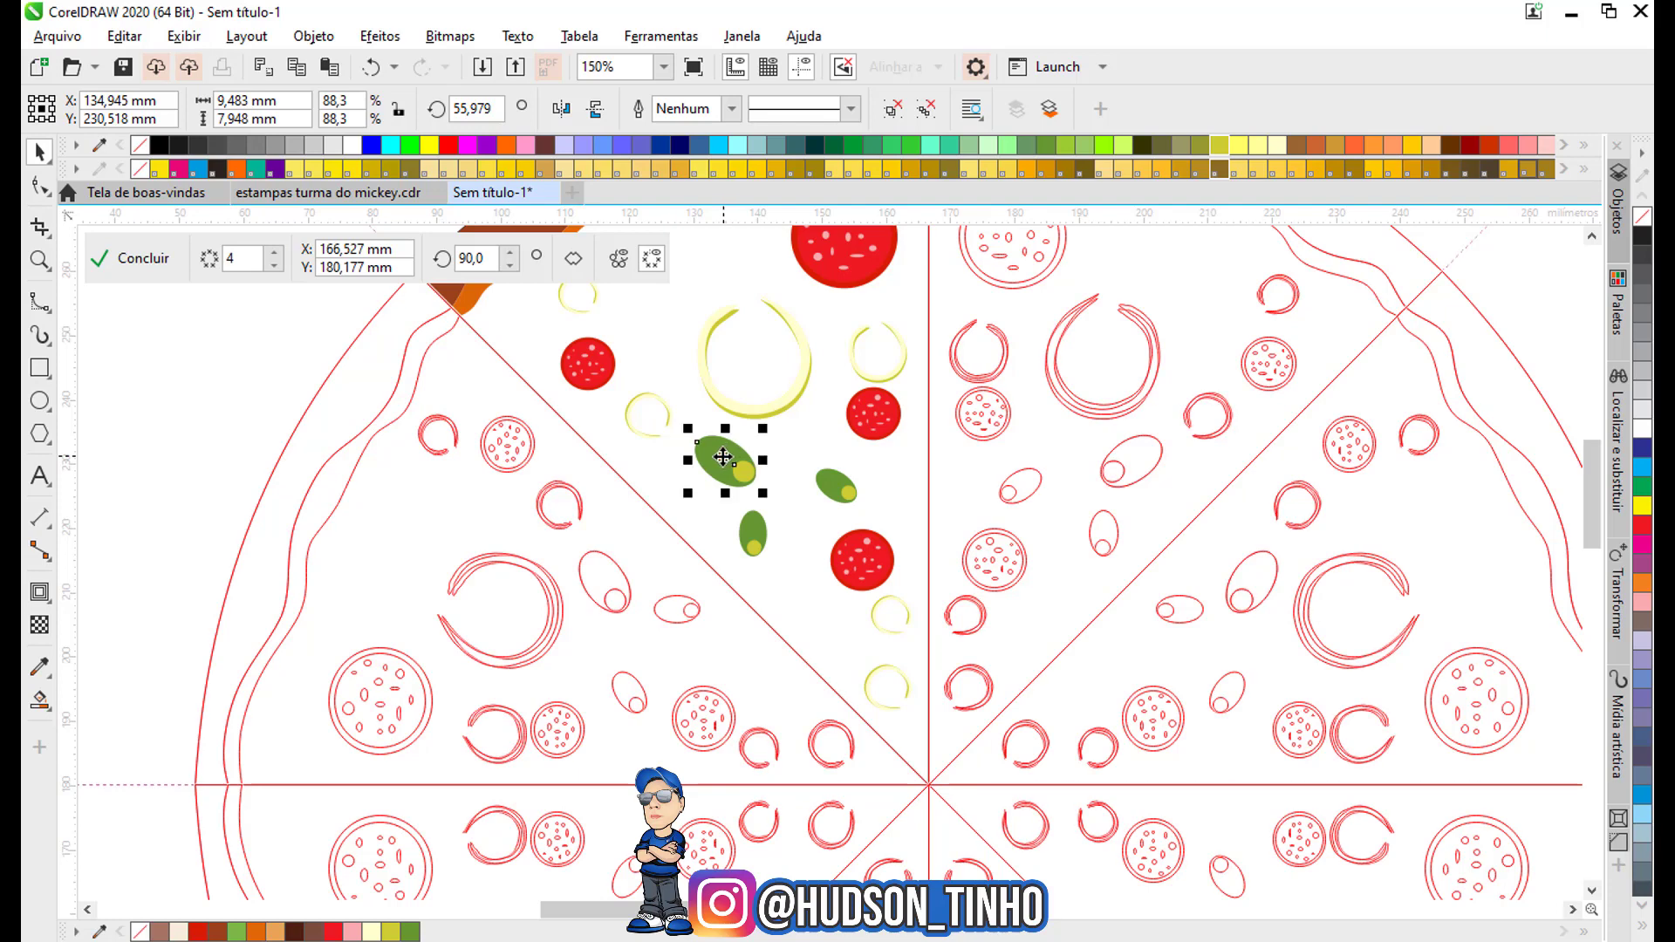
# Place a copy of the small upright olive below the lowest red topping, rotated about 7.8° and scaled to 63.4%.
pyautogui.moveTo(728, 457); pyautogui.dragTo(826, 573)
pyautogui.click(814, 615)
pyautogui.scroll(-1, 825, 573)
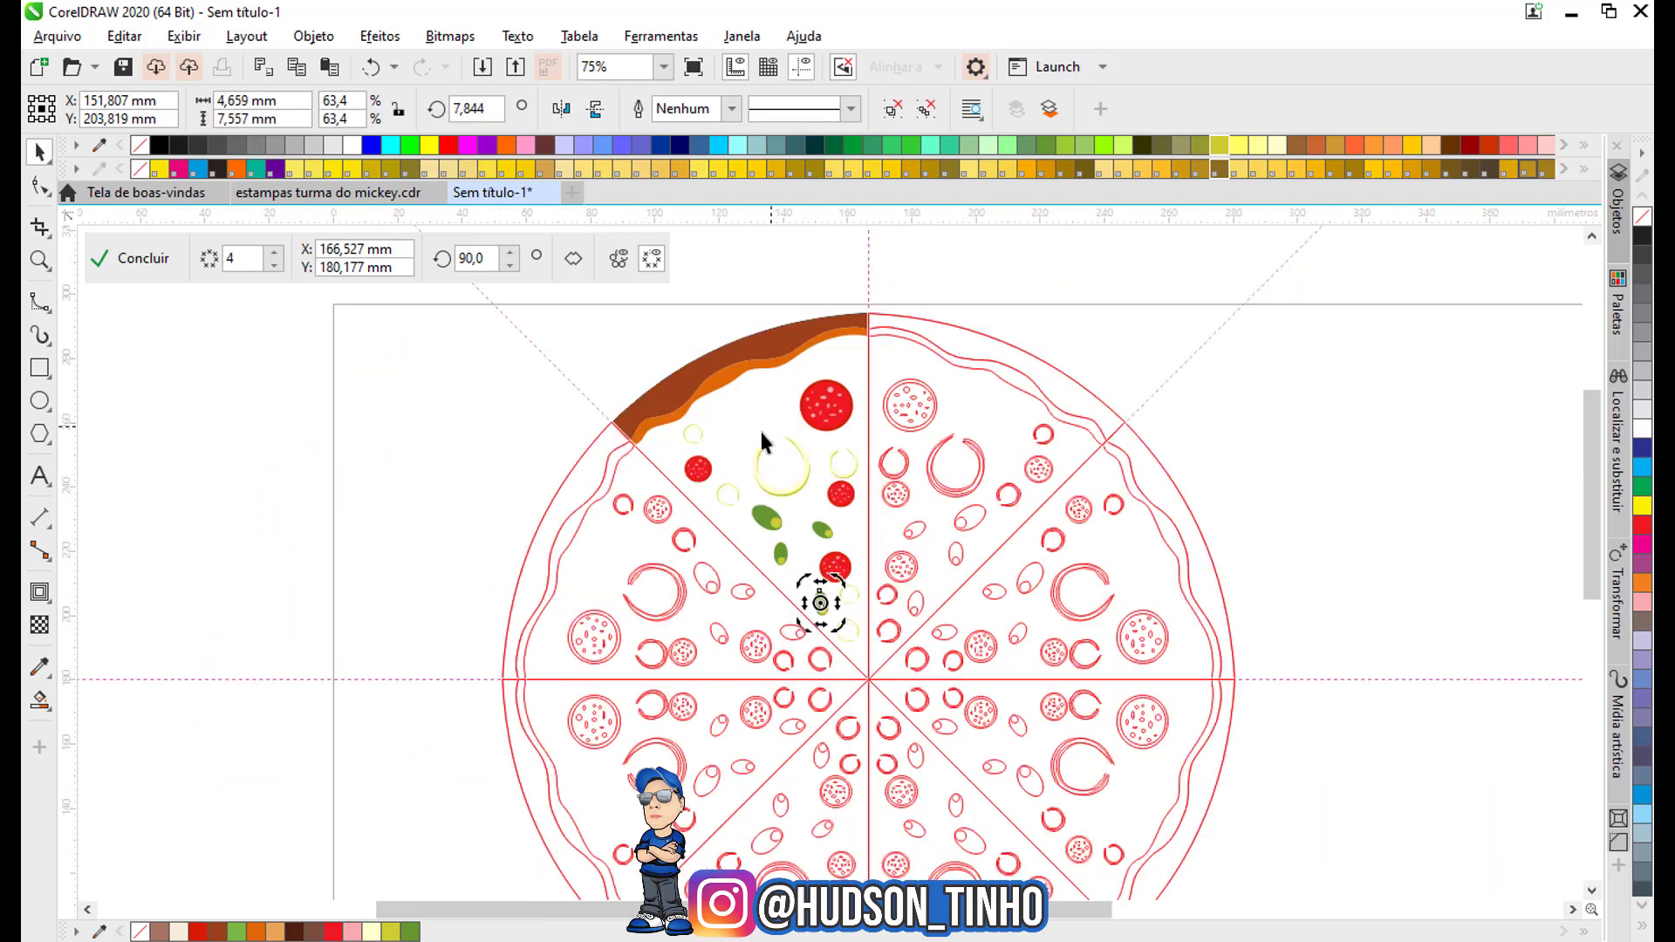
pyautogui.scroll(1, 762, 434)
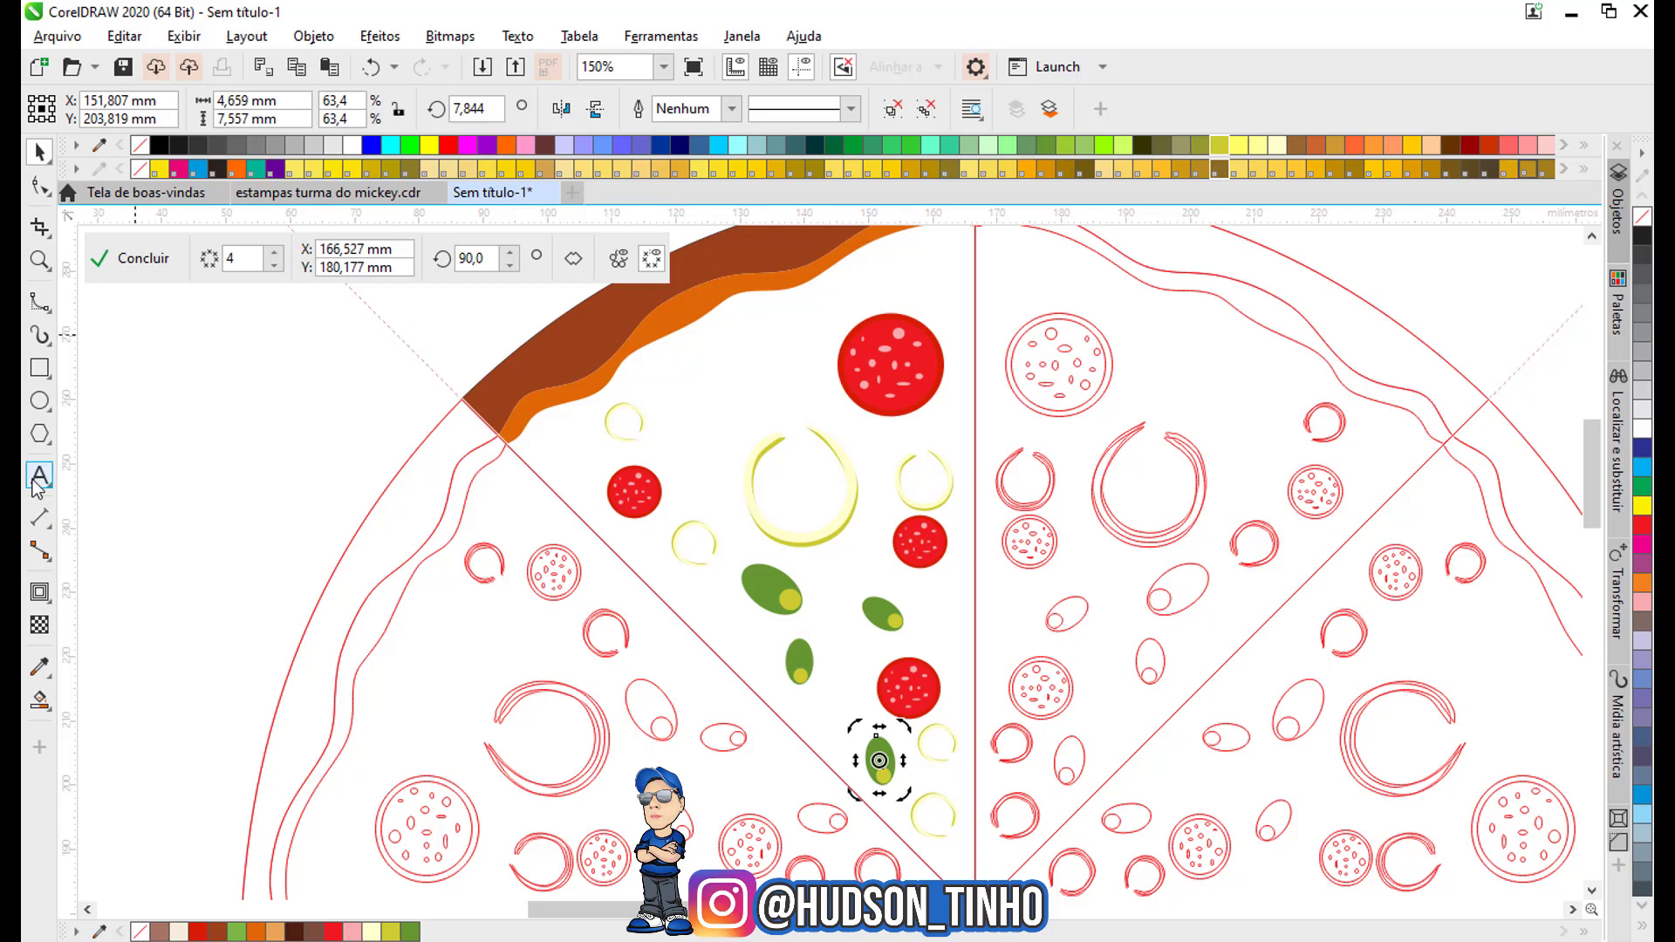
# Draw a closed S-shaped shred about 4.2 mm wide and 6.7 mm high between the crust and the large red topping.
pyautogui.click(39, 304)
pyautogui.scroll(1, 803, 366)
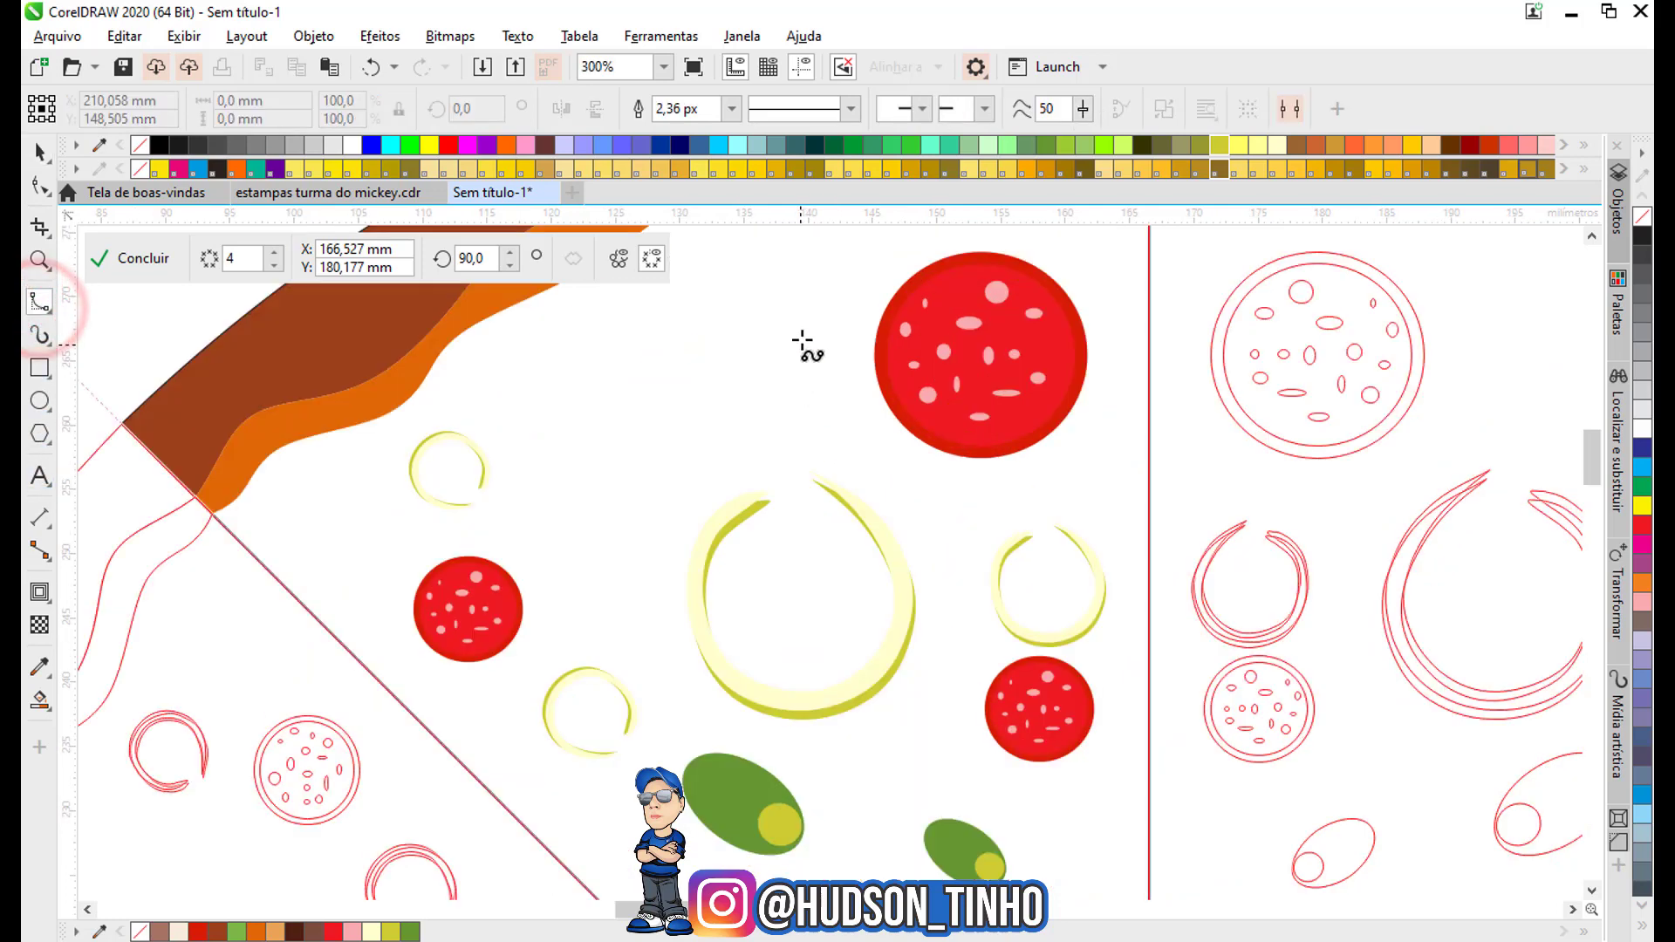
pyautogui.click(807, 354)
pyautogui.click(804, 372)
pyautogui.click(775, 377)
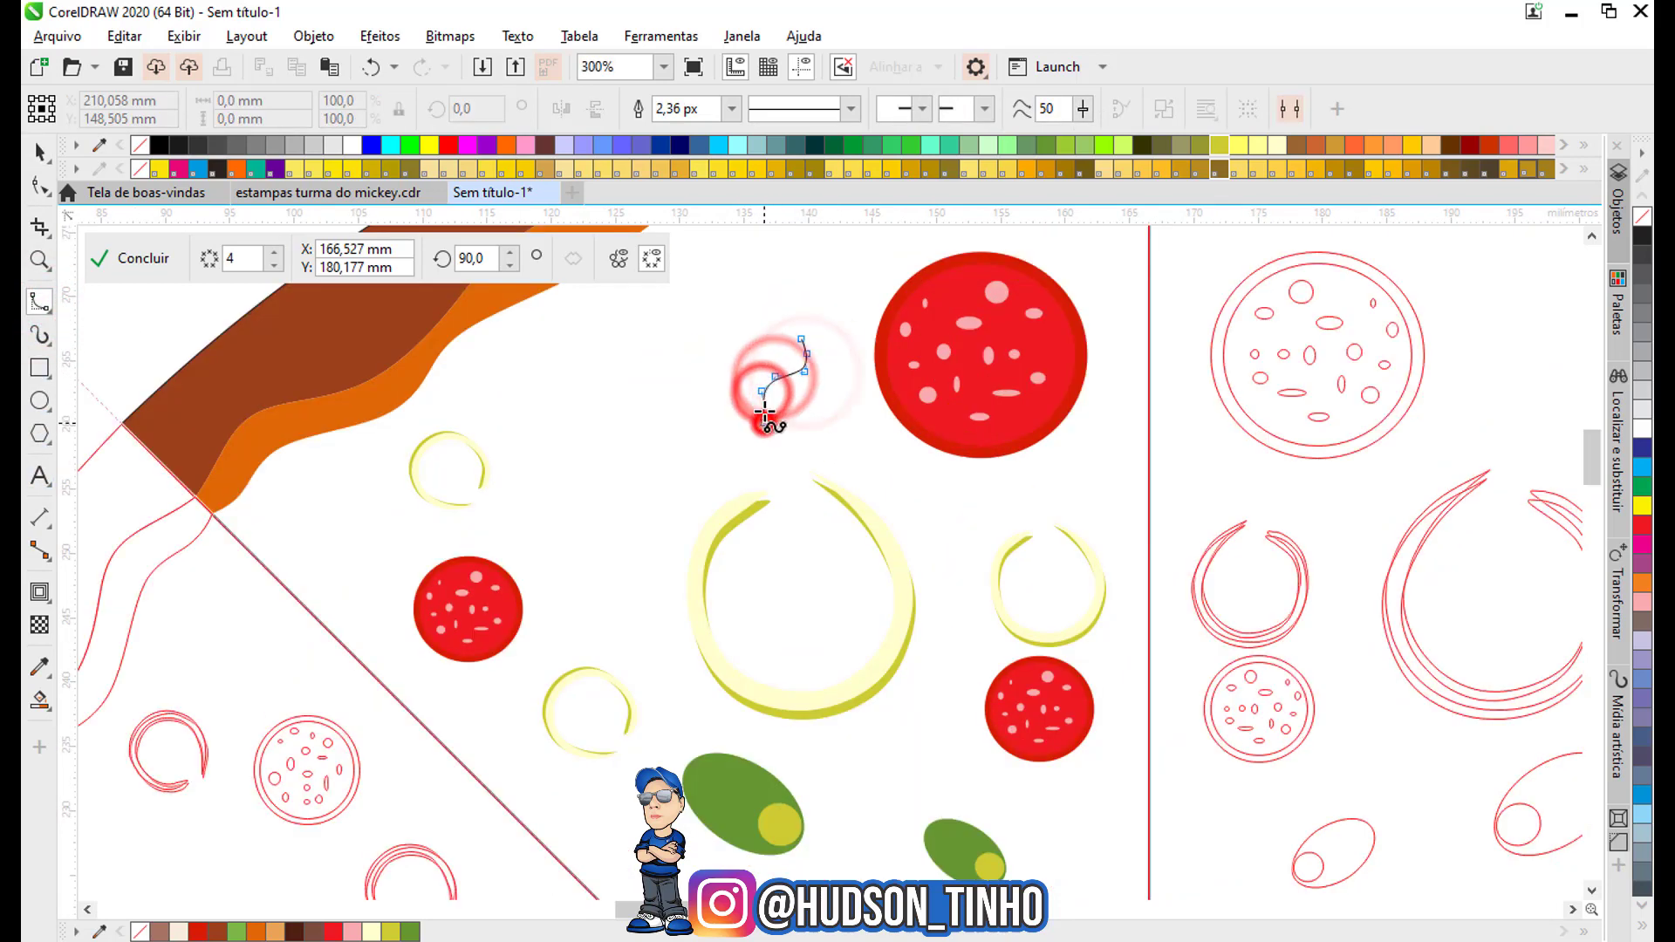
pyautogui.click(763, 422)
pyautogui.click(768, 365)
pyautogui.click(799, 337)
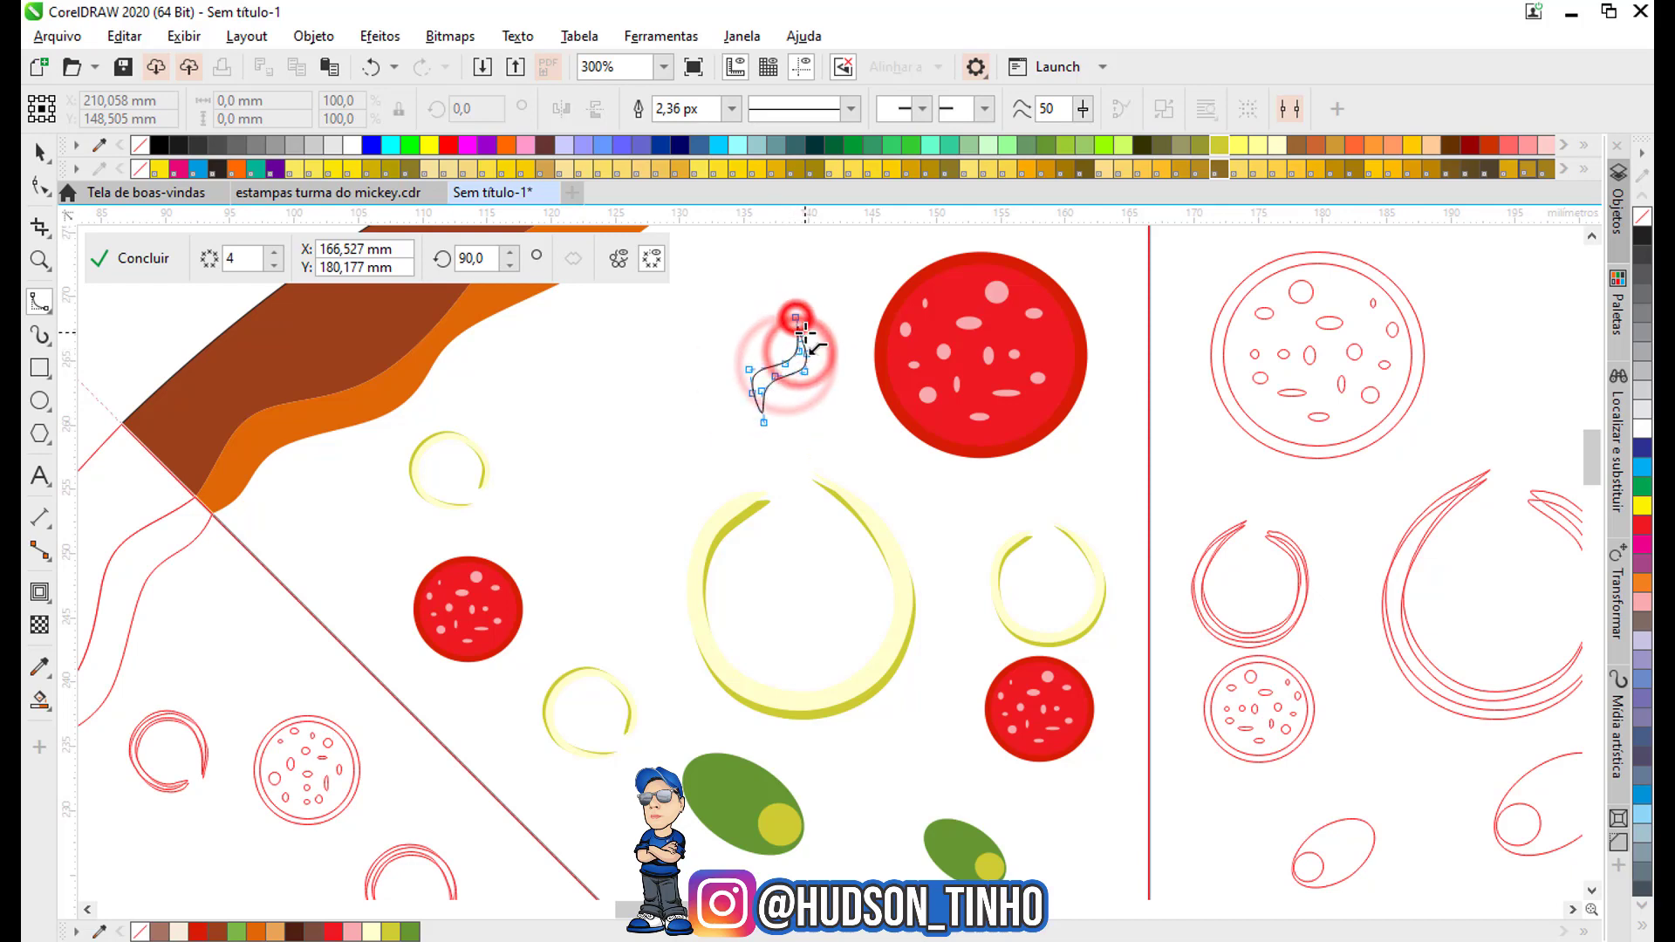
# Draw a smaller closed curved shred about 2 mm wide and 2.6 mm high beside the upper end of the S-shape.
pyautogui.scroll(2, 764, 341)
pyautogui.click(767, 338)
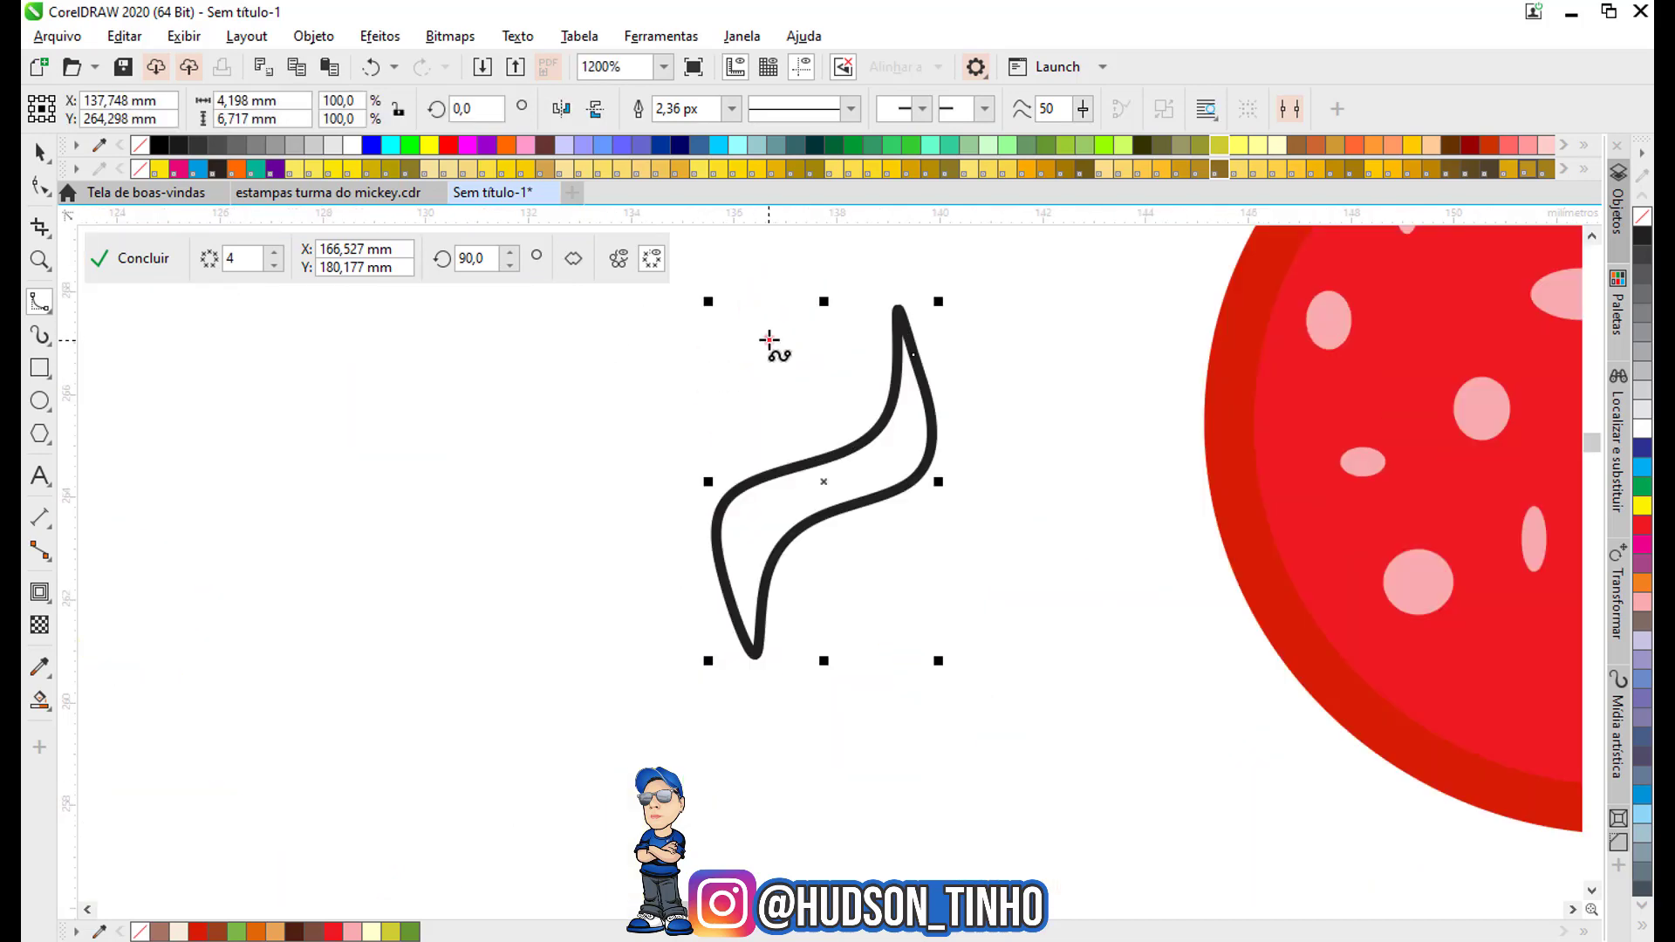
pyautogui.click(771, 368)
pyautogui.click(766, 396)
pyautogui.click(725, 402)
pyautogui.click(679, 434)
pyautogui.click(670, 424)
pyautogui.click(691, 371)
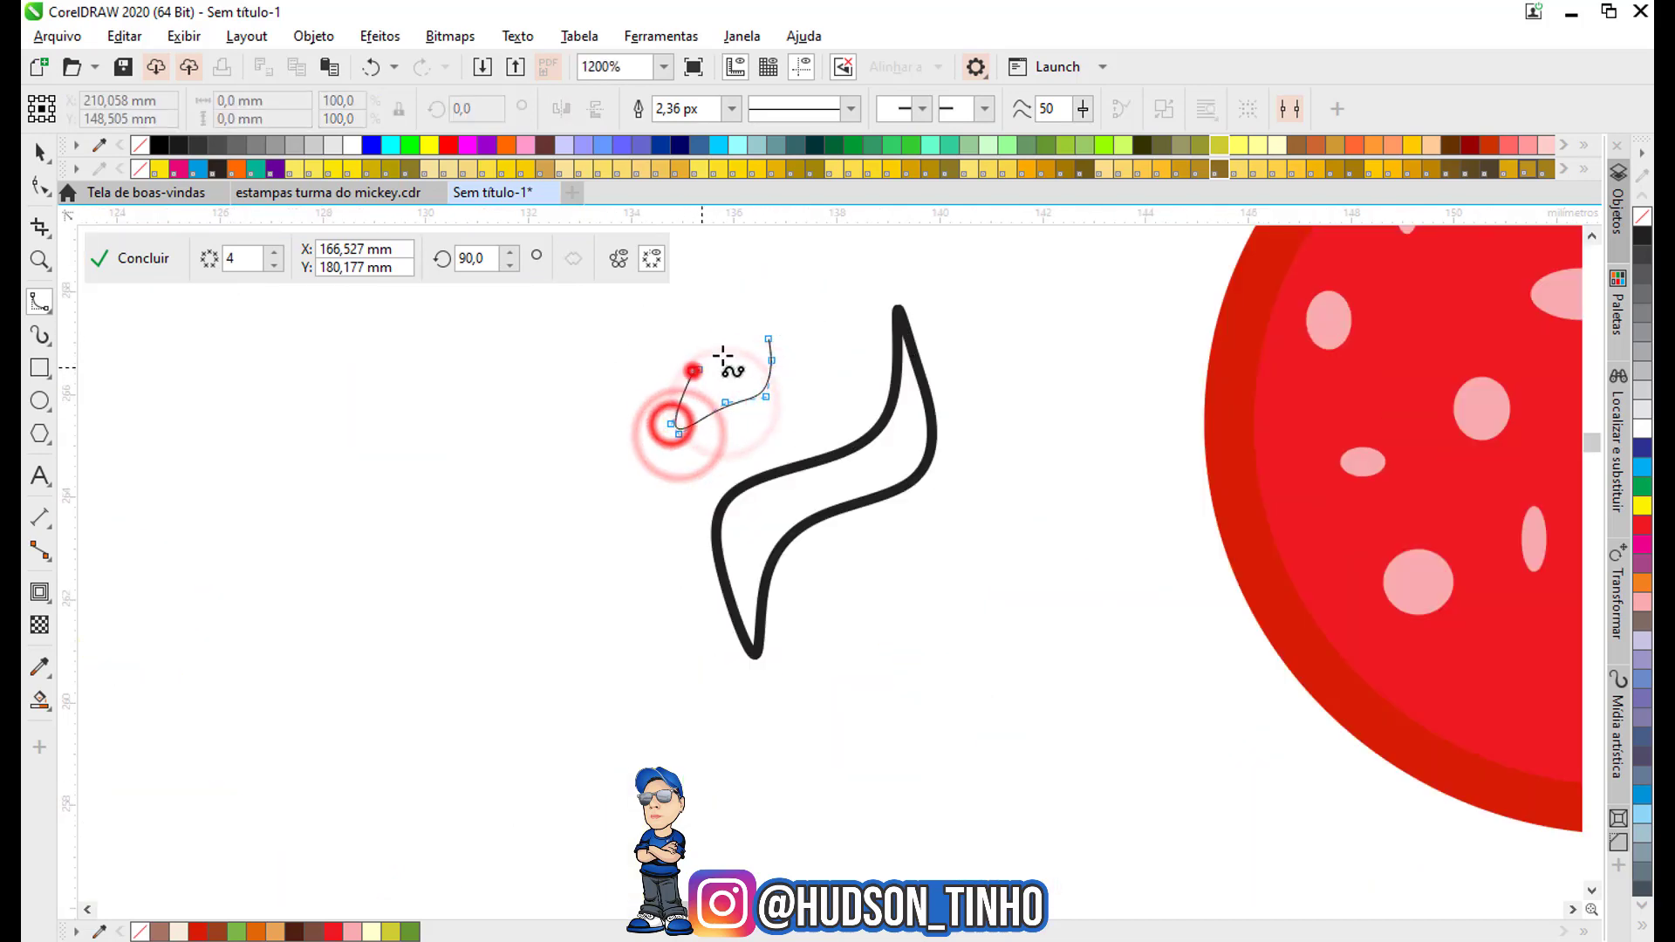
pyautogui.click(729, 347)
pyautogui.click(746, 301)
pyautogui.click(769, 339)
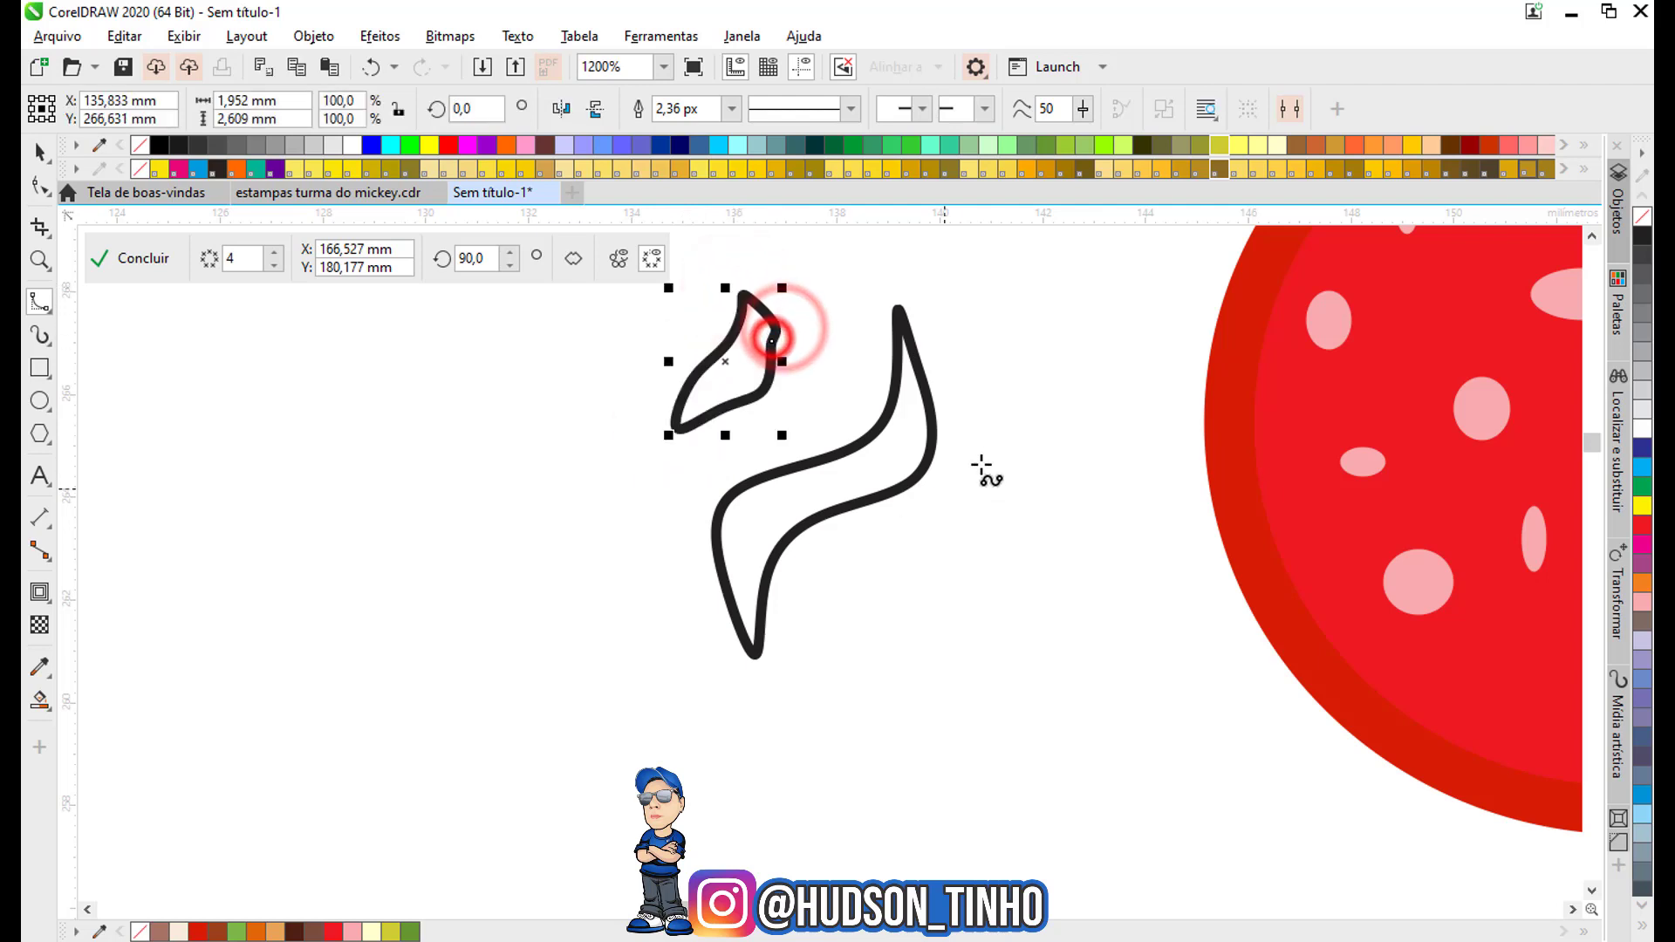
# Draw a small closed crescent about 0.7 mm wide and 1.8 mm high between the S-shape and the large red topping.
pyautogui.click(970, 406)
pyautogui.click(1002, 436)
pyautogui.click(999, 487)
pyautogui.click(963, 506)
pyautogui.click(971, 490)
pyautogui.click(986, 449)
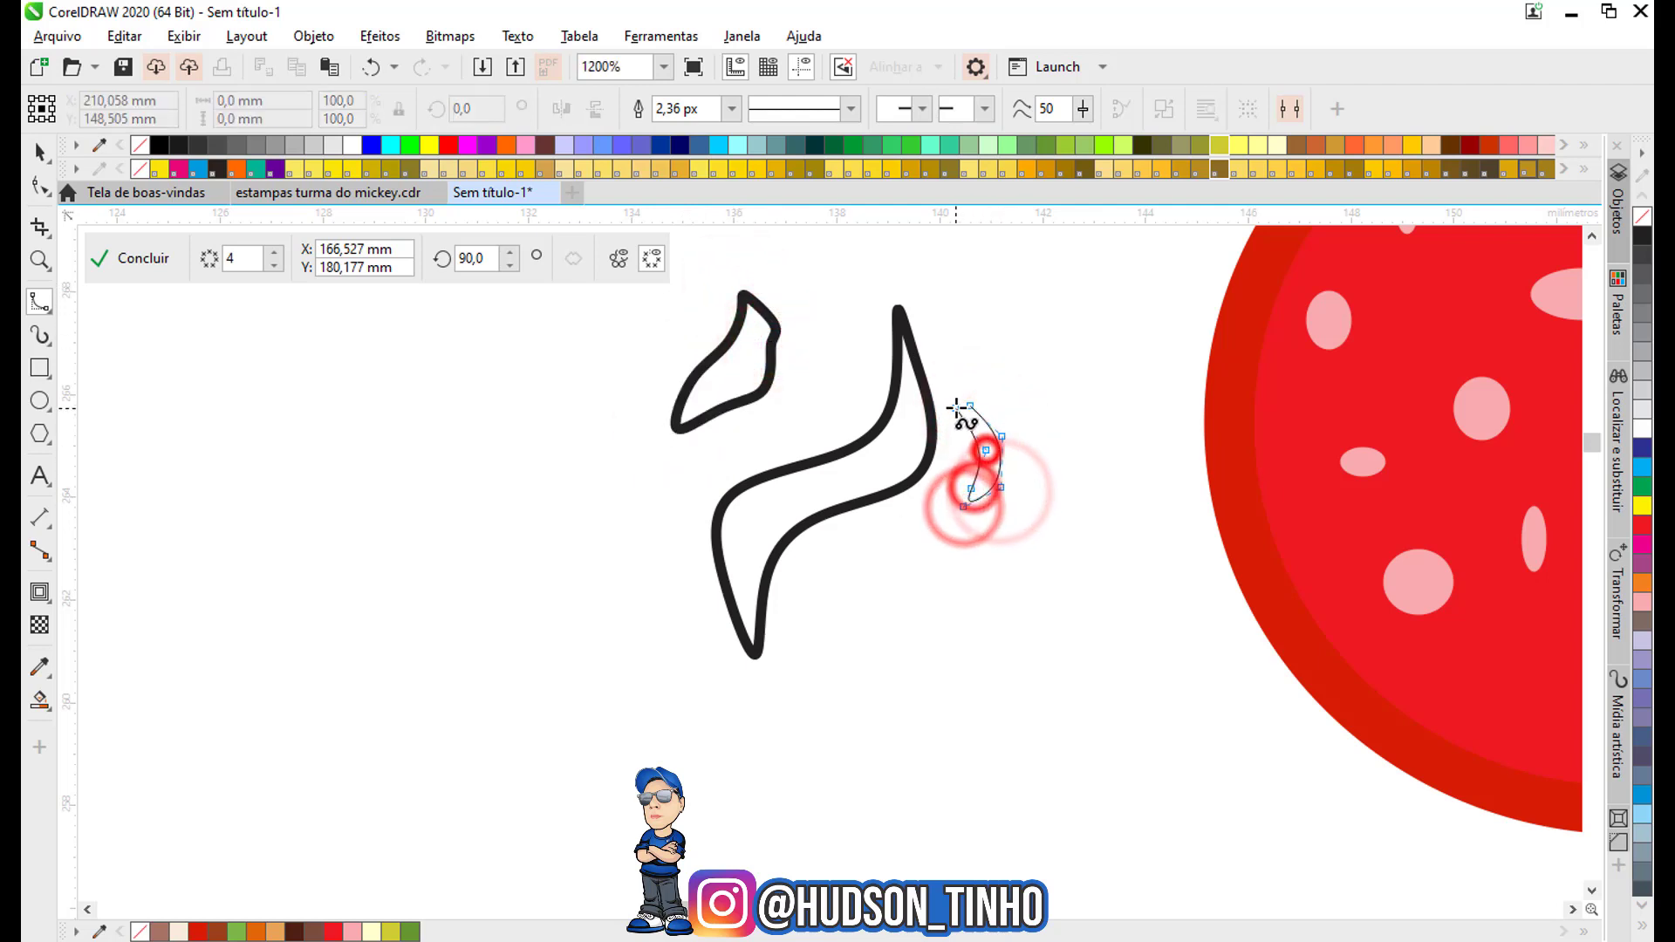
pyautogui.click(956, 408)
# Select all three shred shapes and combine them into one object.
pyautogui.click(39, 152)
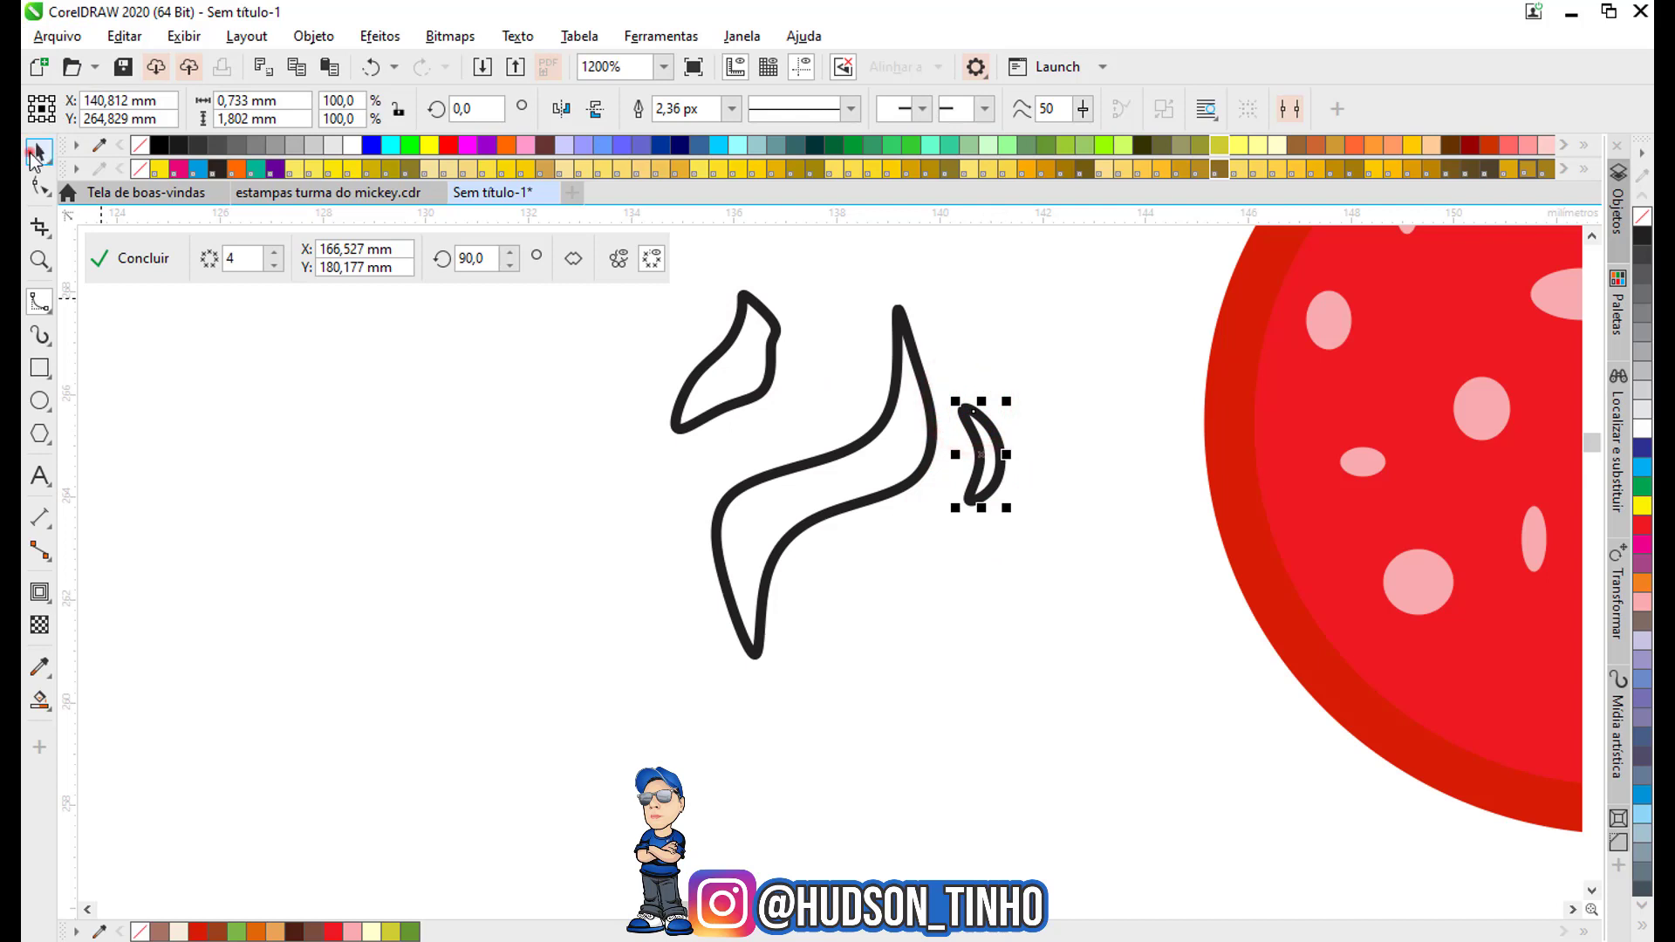
pyautogui.click(811, 455)
pyautogui.click(768, 354)
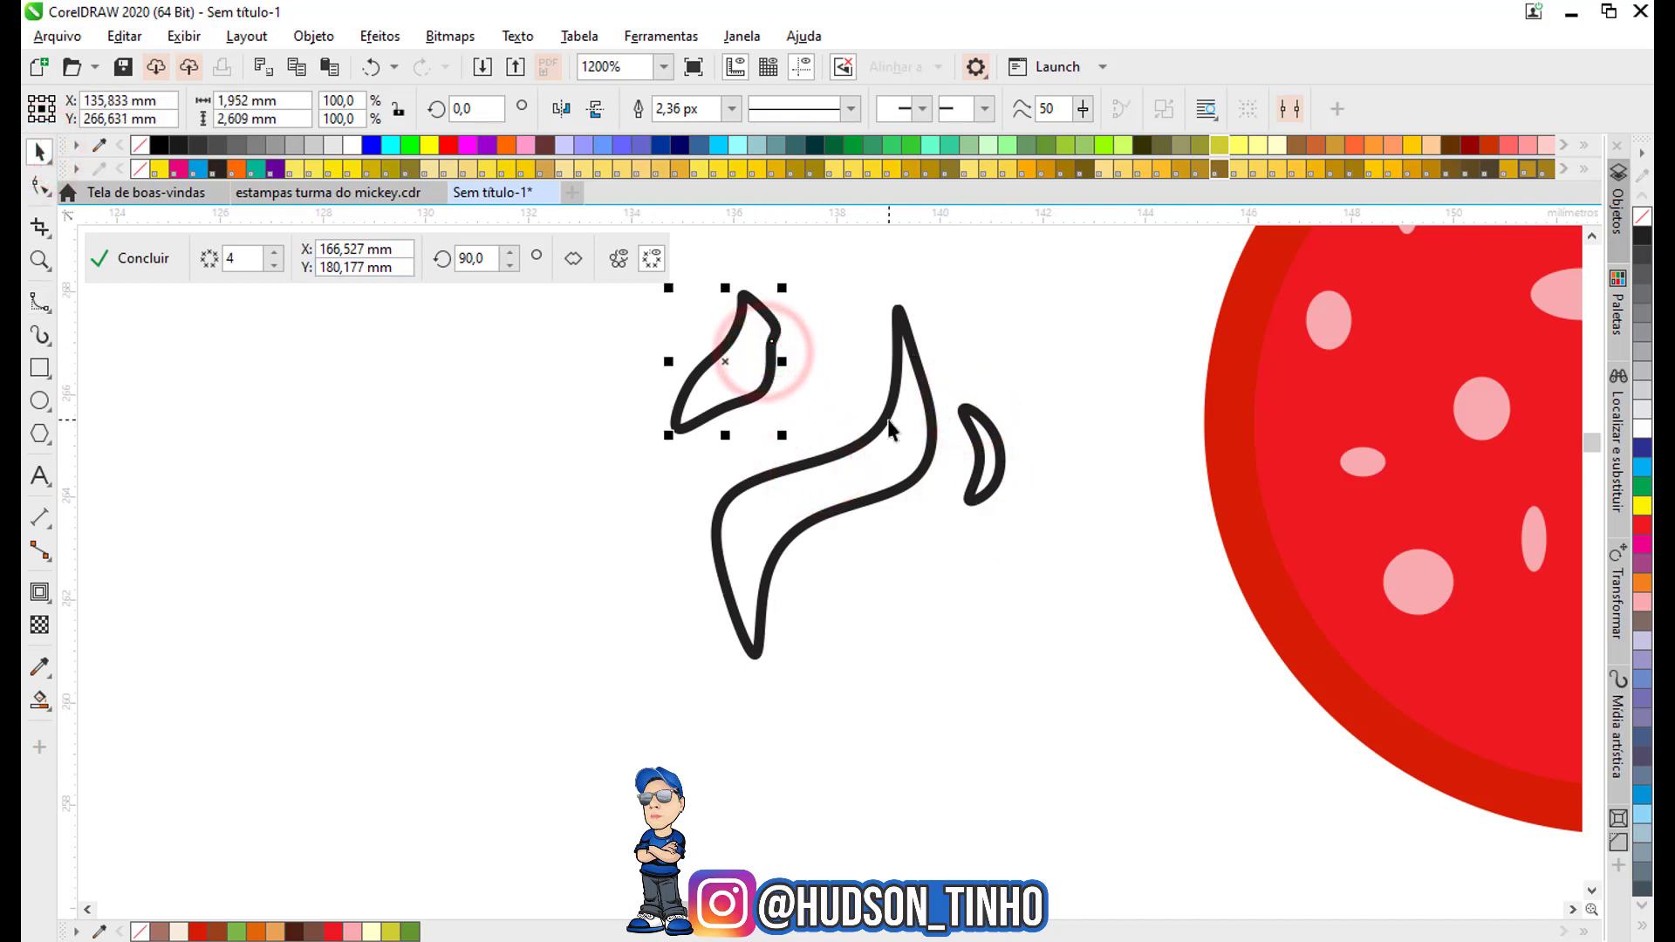
pyautogui.keyDown('shift'); pyautogui.click(905, 440); pyautogui.keyUp('shift')
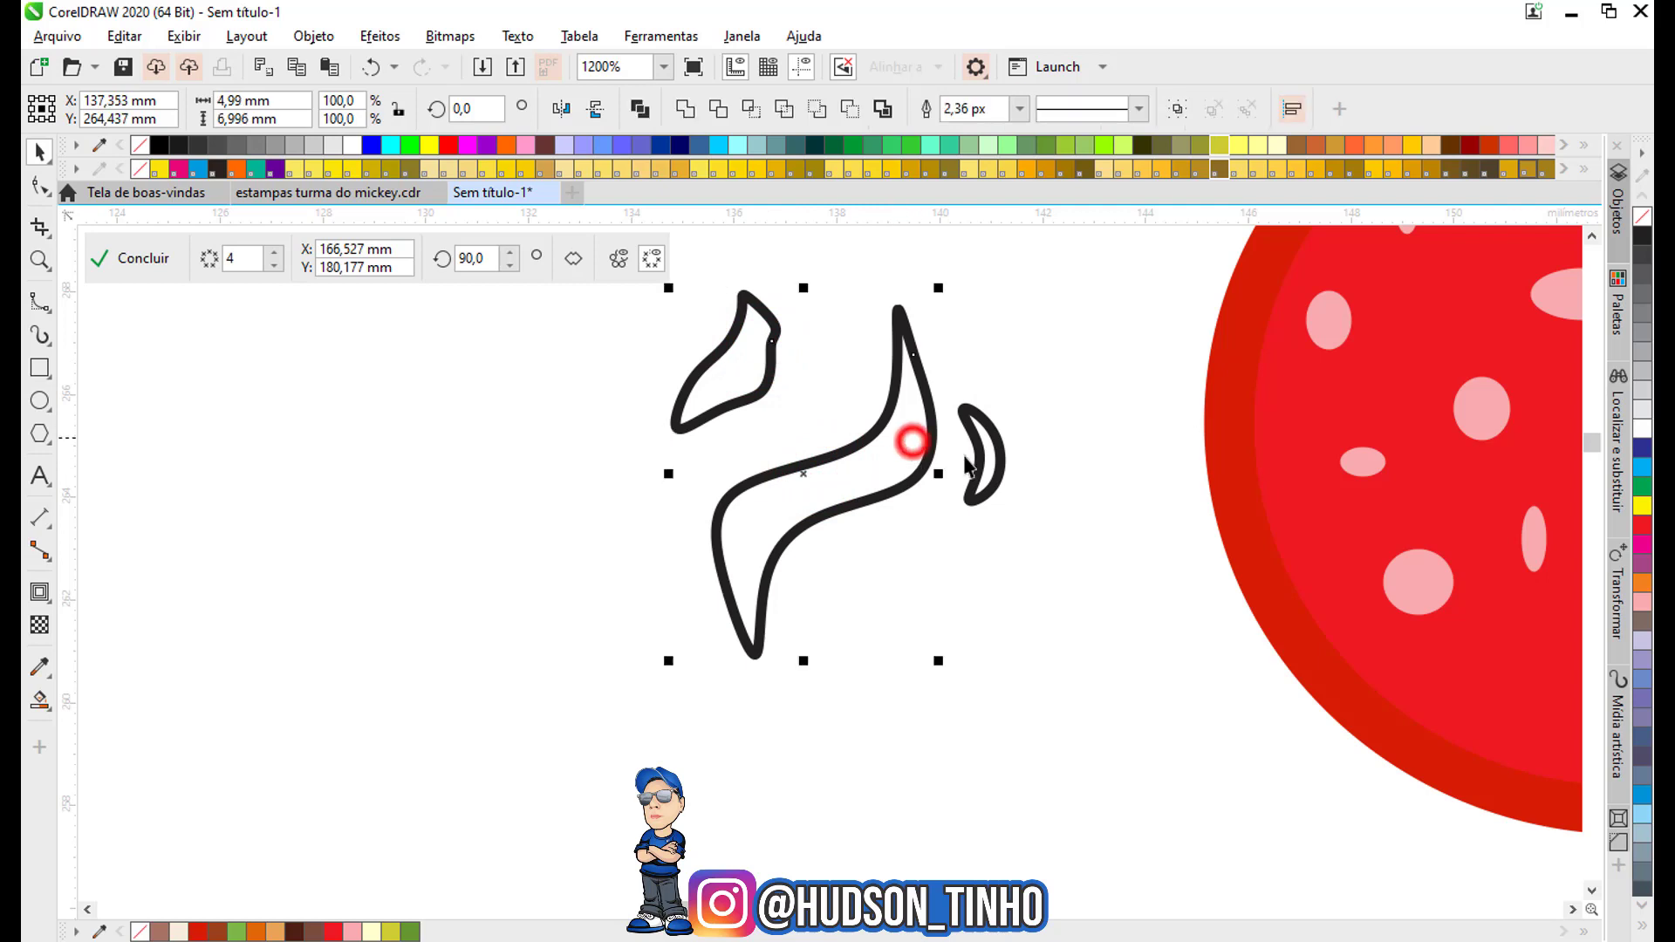
pyautogui.keyDown('shift'); pyautogui.click(994, 452); pyautogui.keyUp('shift')
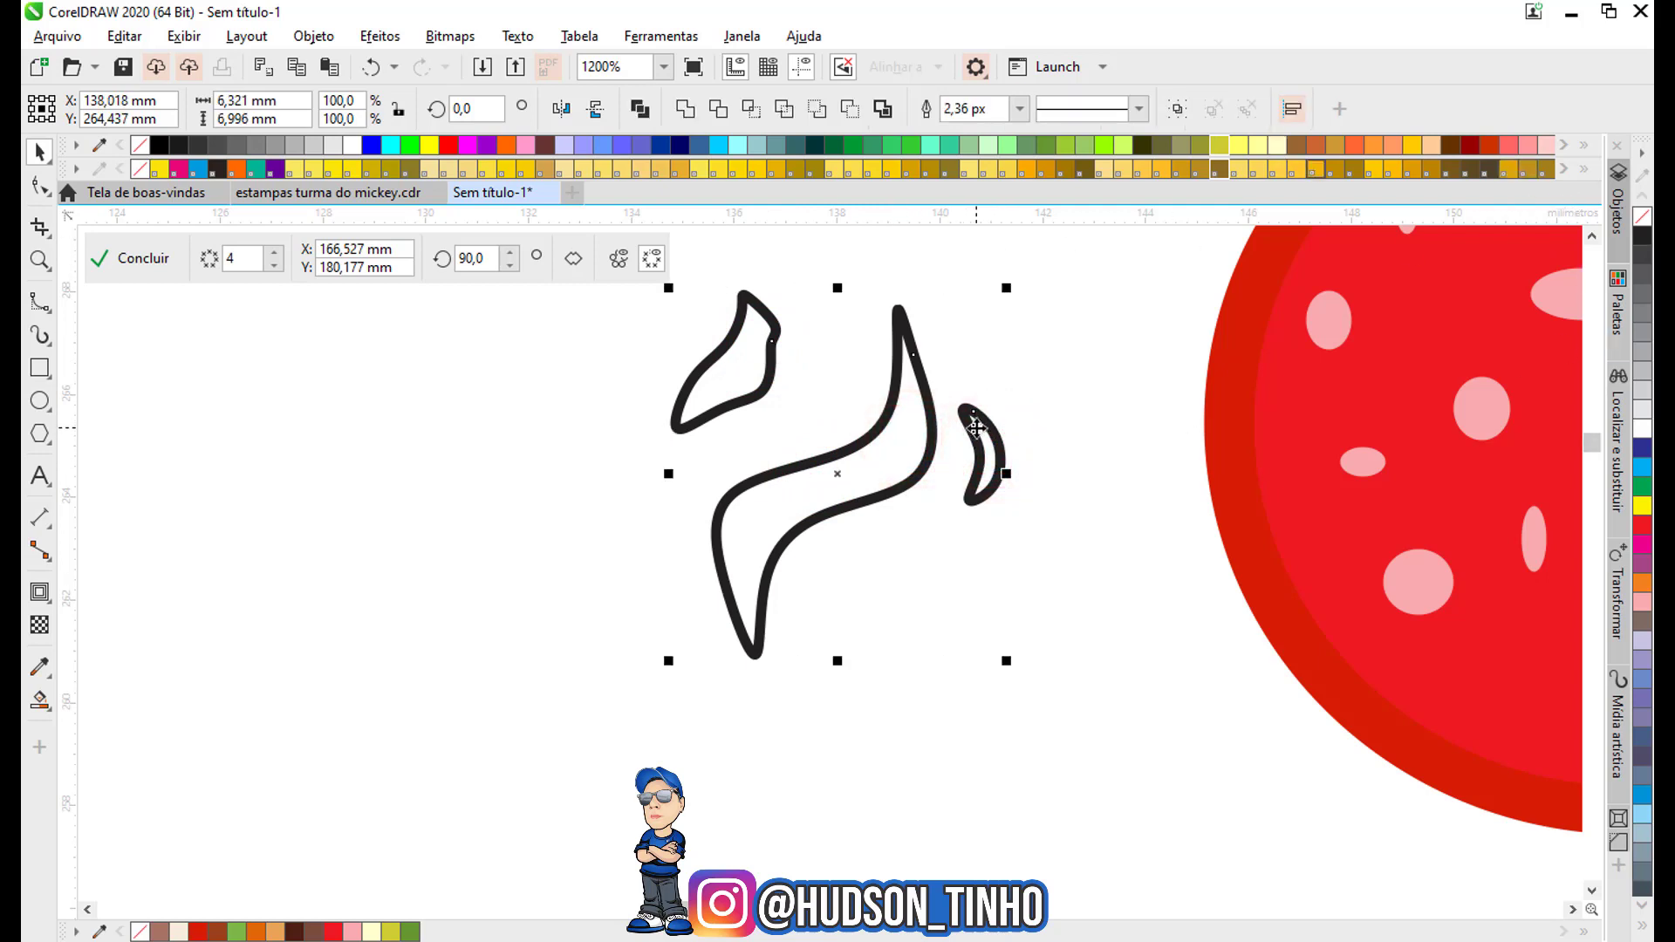
pyautogui.hotkey('ctrl', 'l')
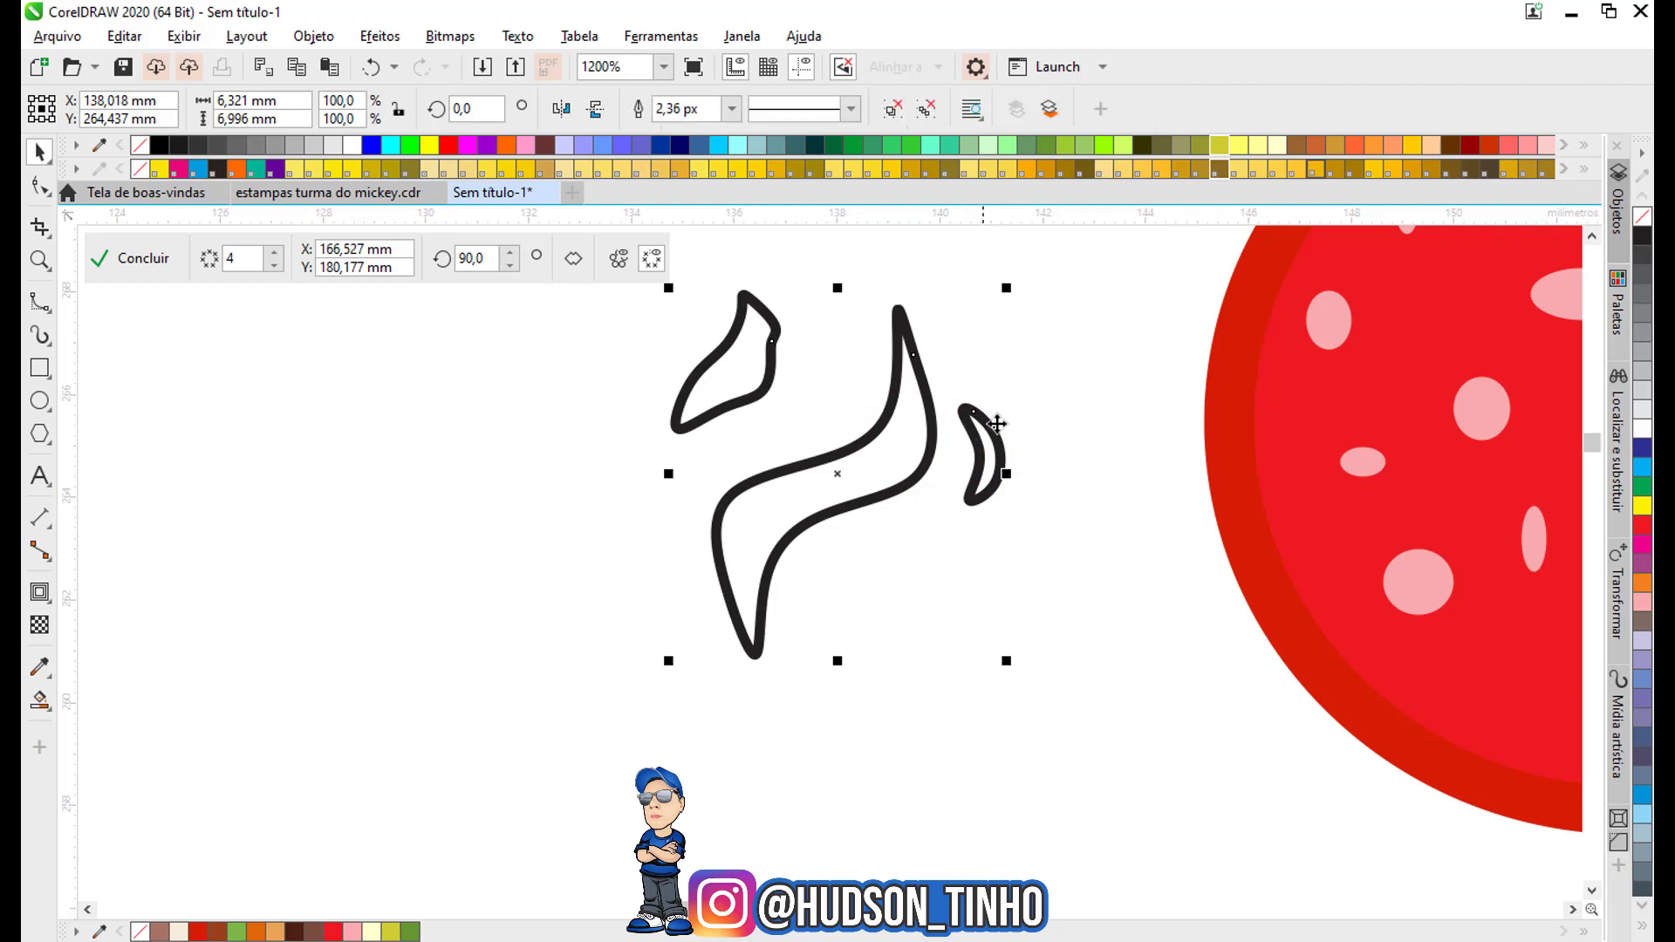
# Fill the combined shreds with yellow and remove their outline.
pyautogui.click(1644, 508)
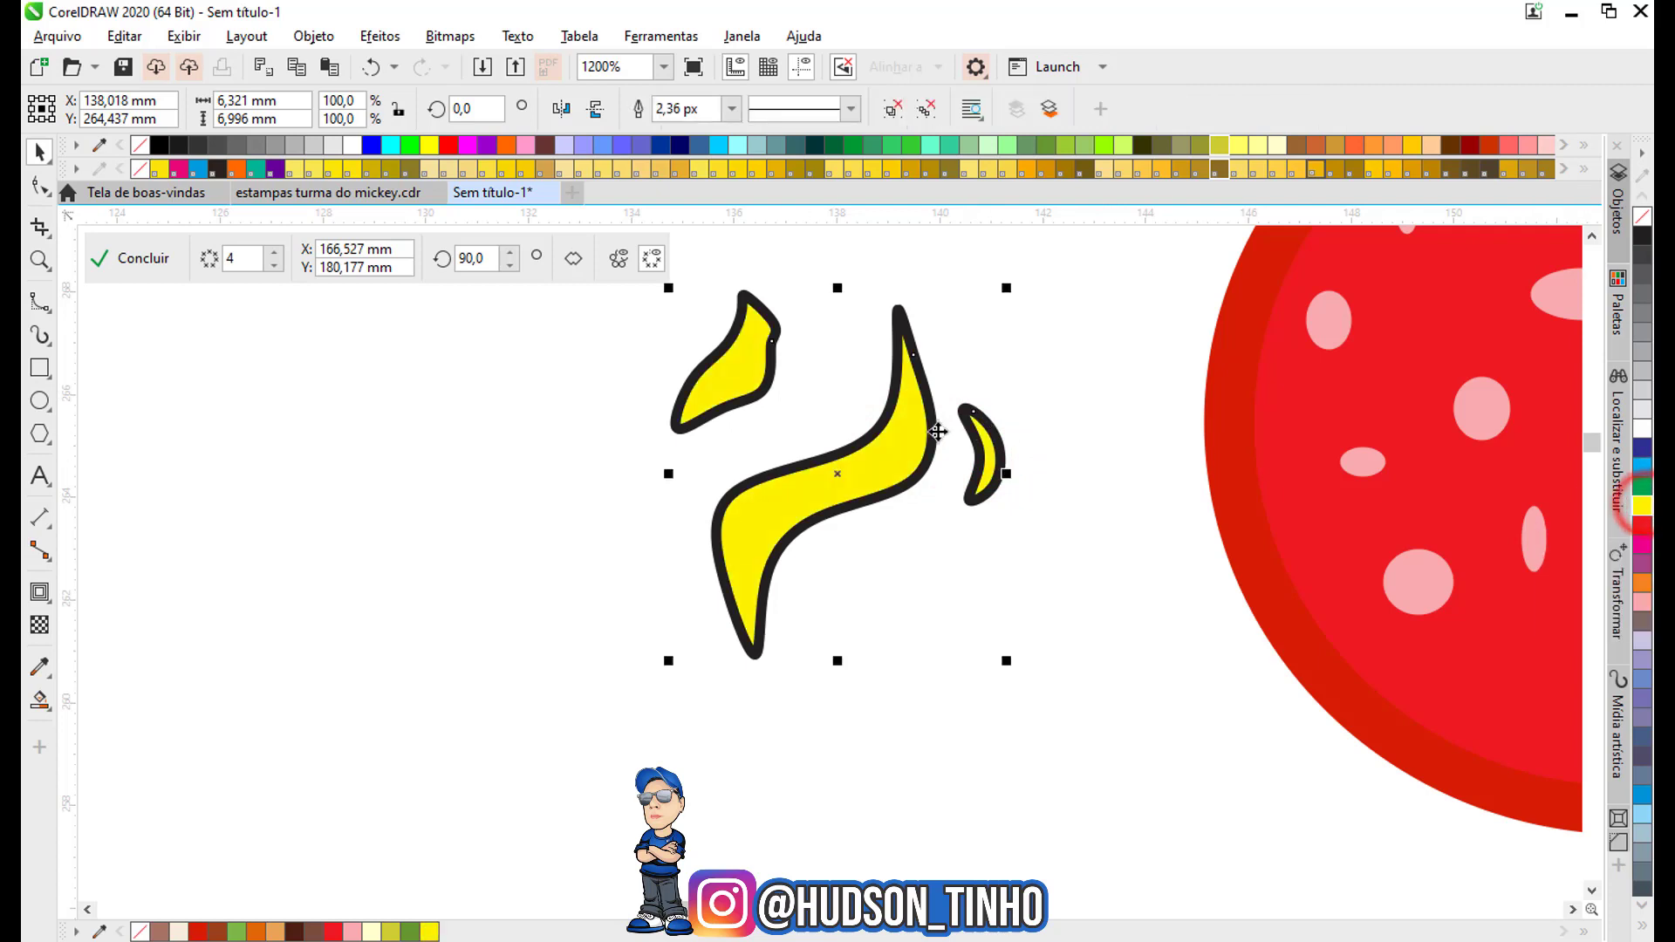
pyautogui.scroll(-4, 650, 488)
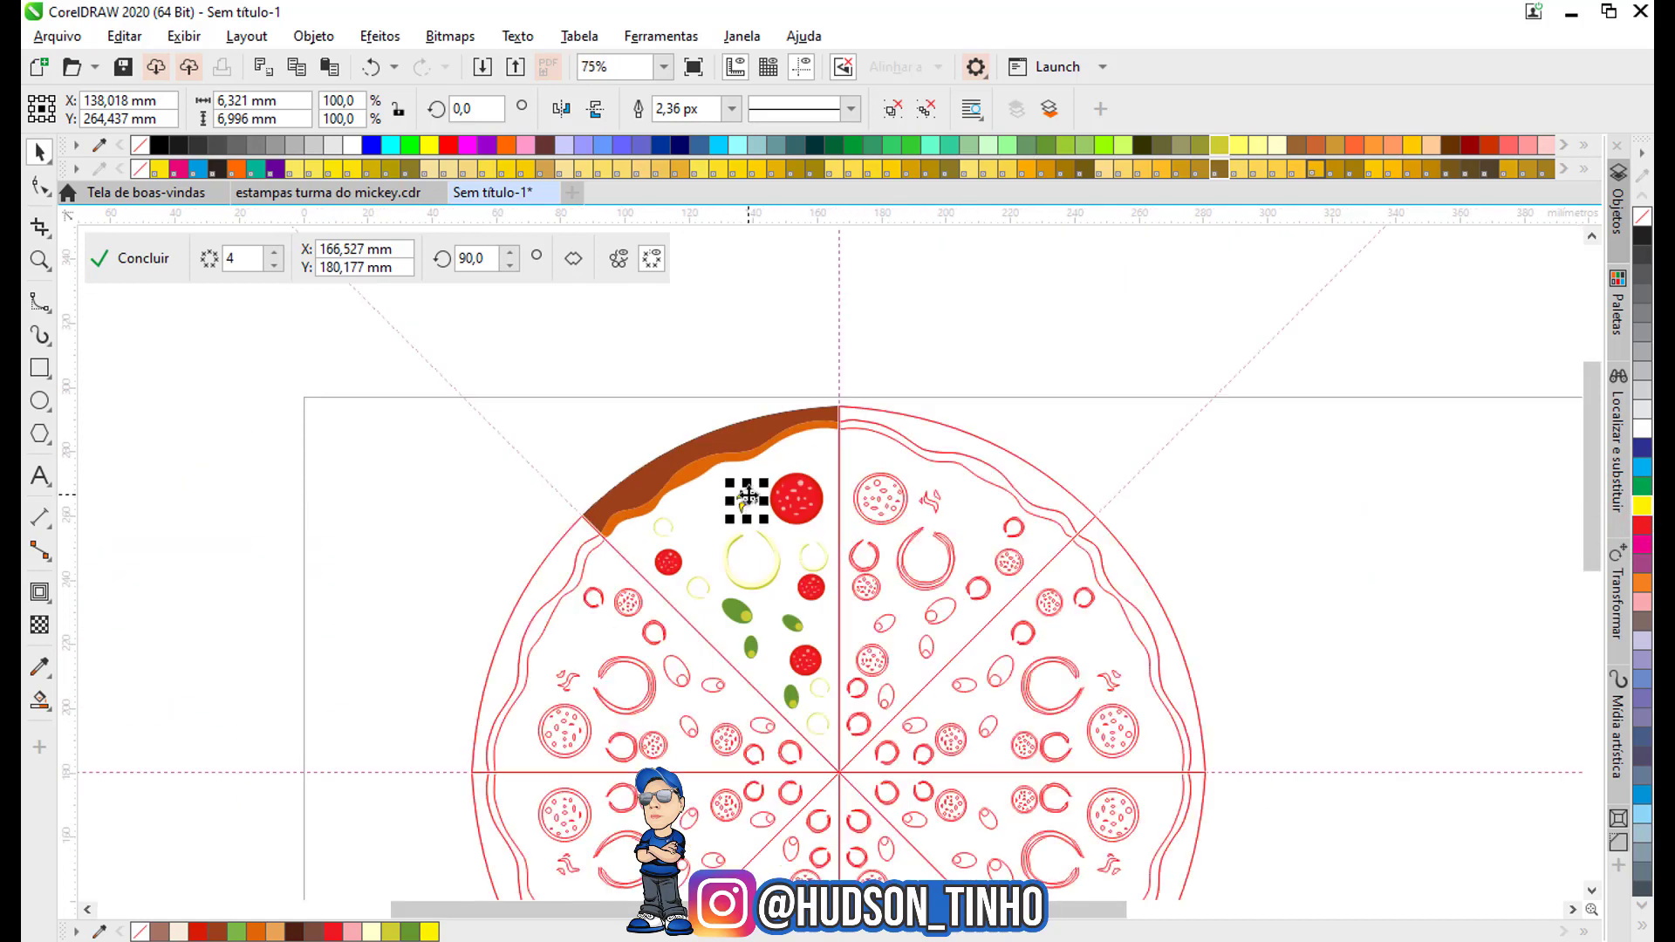
pyautogui.scroll(2, 944, 454)
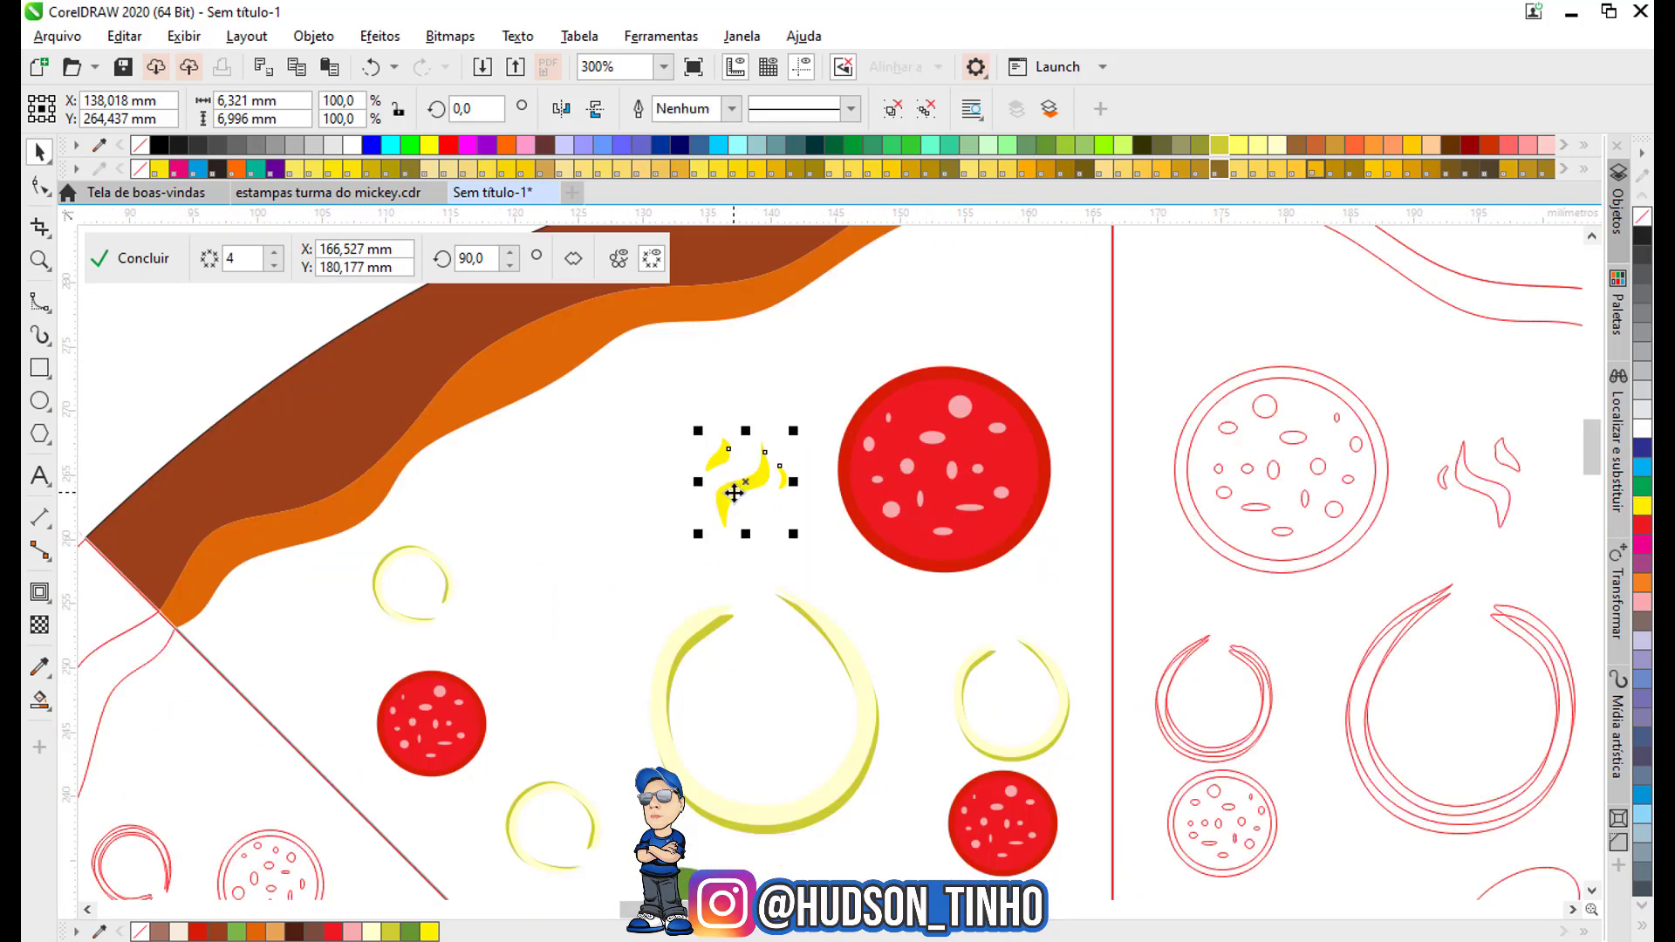
# Place a copy of the yellow shreds closer to the crust and enlarge it to about 144.1%.
pyautogui.moveTo(734, 493); pyautogui.dragTo(554, 524)
pyautogui.scroll(-2, 586, 541)
pyautogui.scroll(1, 580, 516)
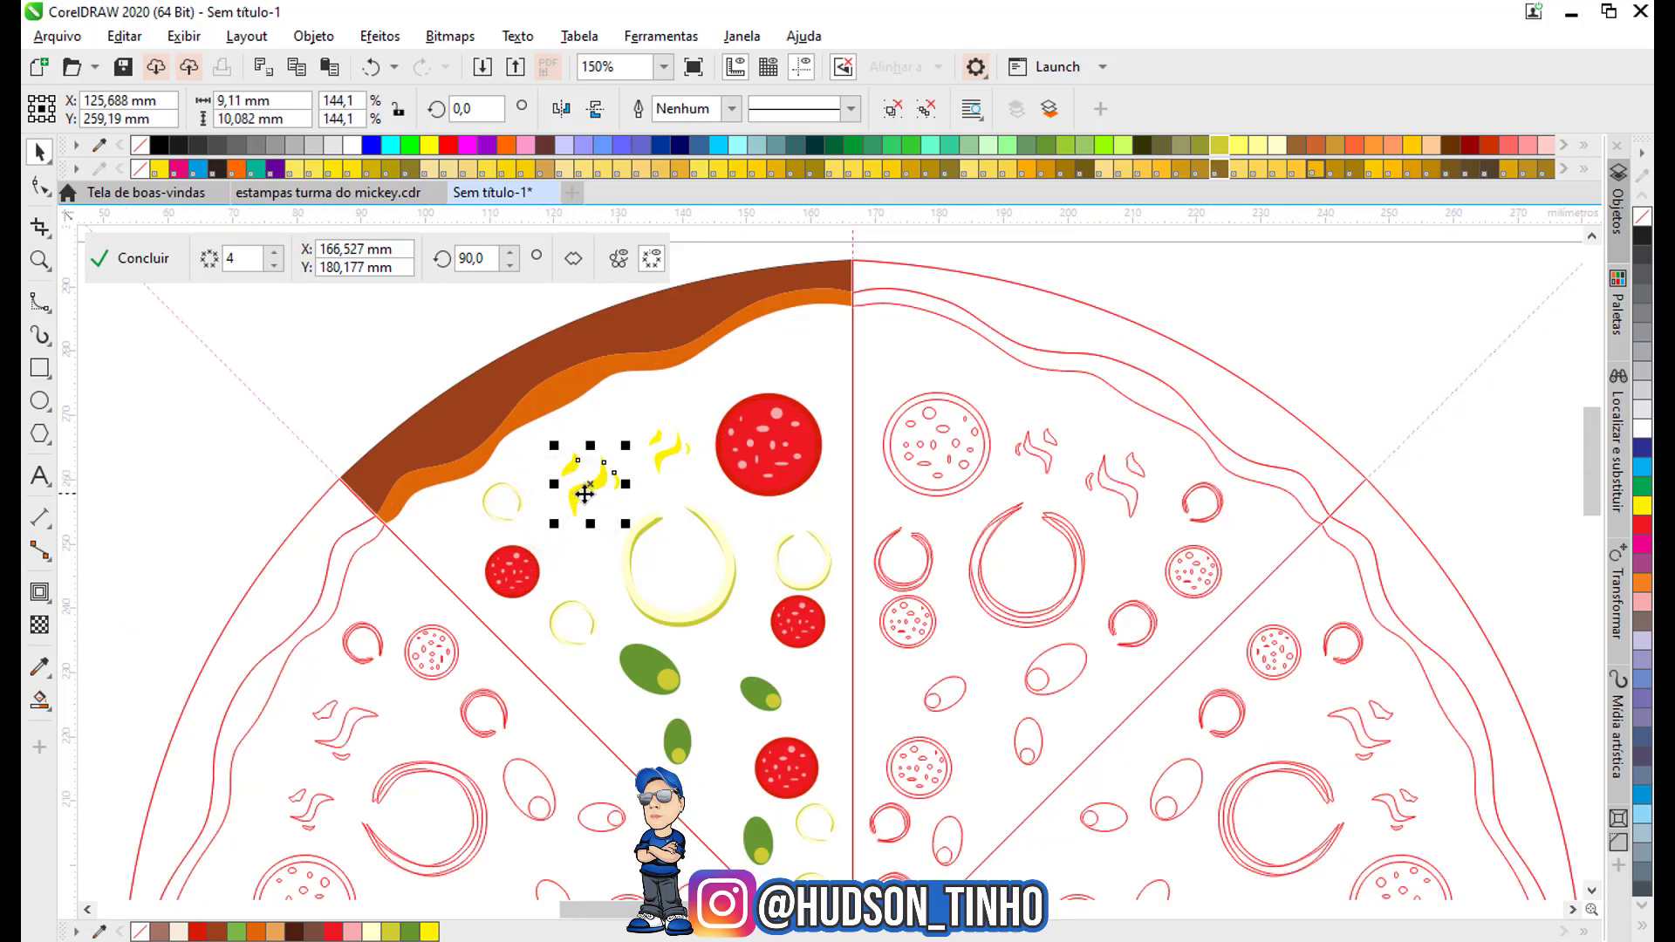
# Distribute copies of the enlarged shreds inside the large ring, beside the olives and below the small red toppings.
pyautogui.moveTo(578, 494); pyautogui.dragTo(575, 567)
pyautogui.press('space')
pyautogui.press('space')
pyautogui.press('space')
pyautogui.press('space')
pyautogui.press('space')
pyautogui.scroll(2, 611, 528)
# Place a shred copy scaled to about 113.7% between the outer small red topping and the large ring, and rotate it.
pyautogui.moveTo(646, 511); pyautogui.dragTo(562, 600)
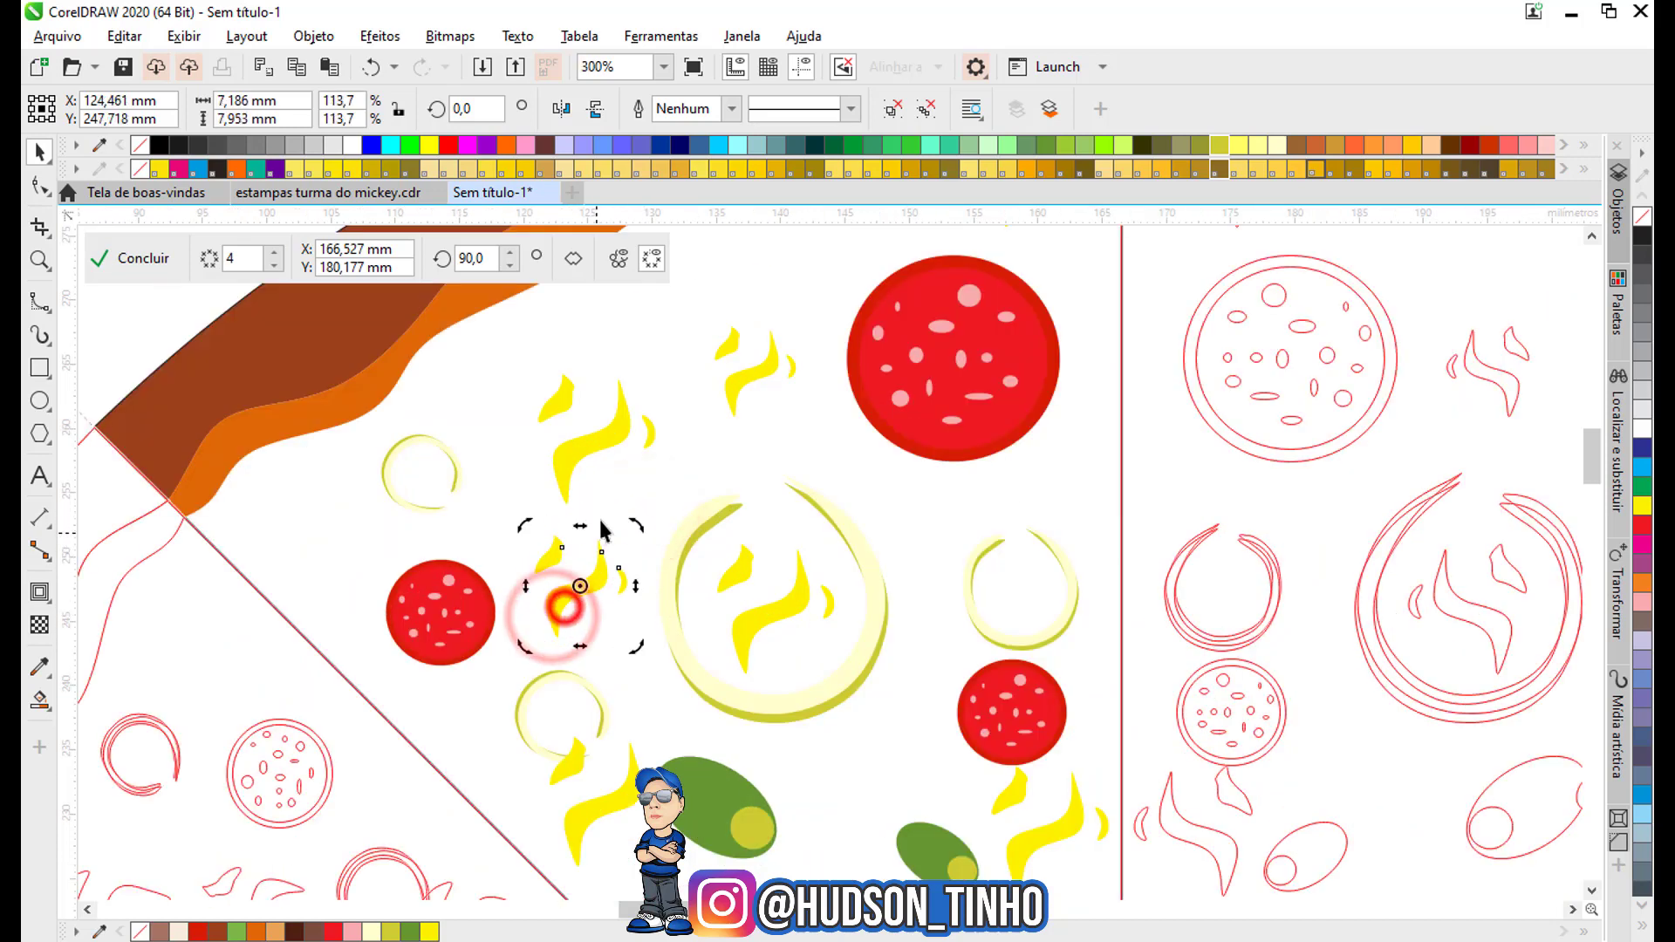
pyautogui.click(567, 602)
pyautogui.moveTo(636, 523); pyautogui.dragTo(580, 494)
# Rotate the shreds beside the largest olive to about 308.6° and reduce them to about 117.5%.
pyautogui.click(614, 793)
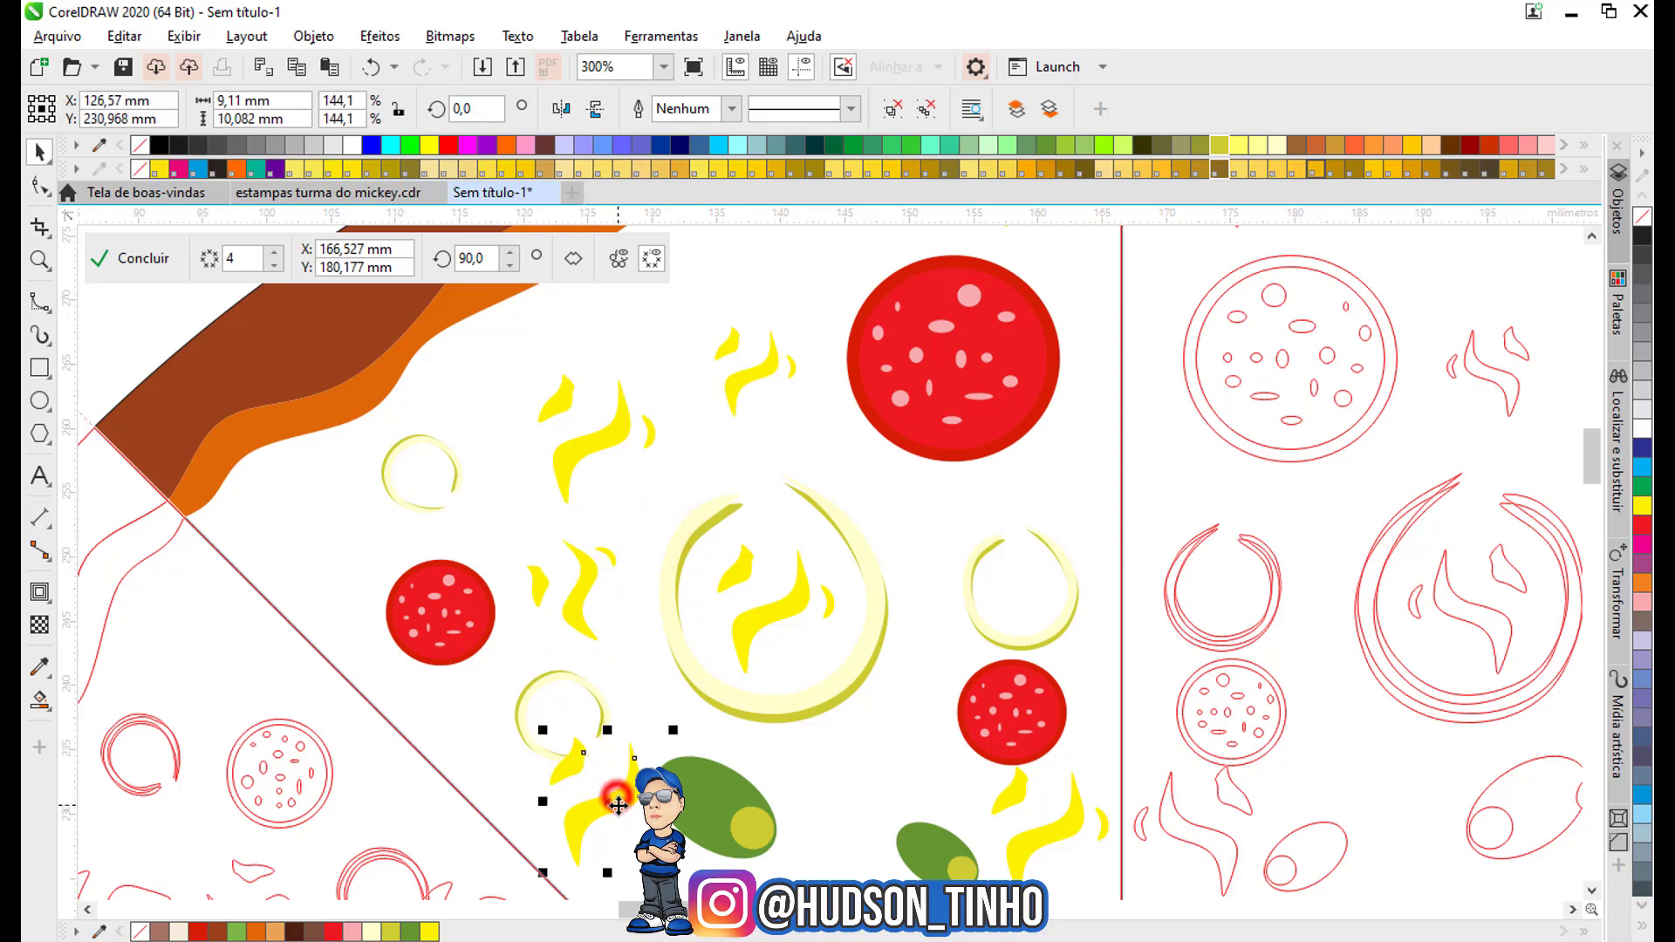
pyautogui.click(610, 792)
pyautogui.moveTo(677, 723); pyautogui.dragTo(557, 751)
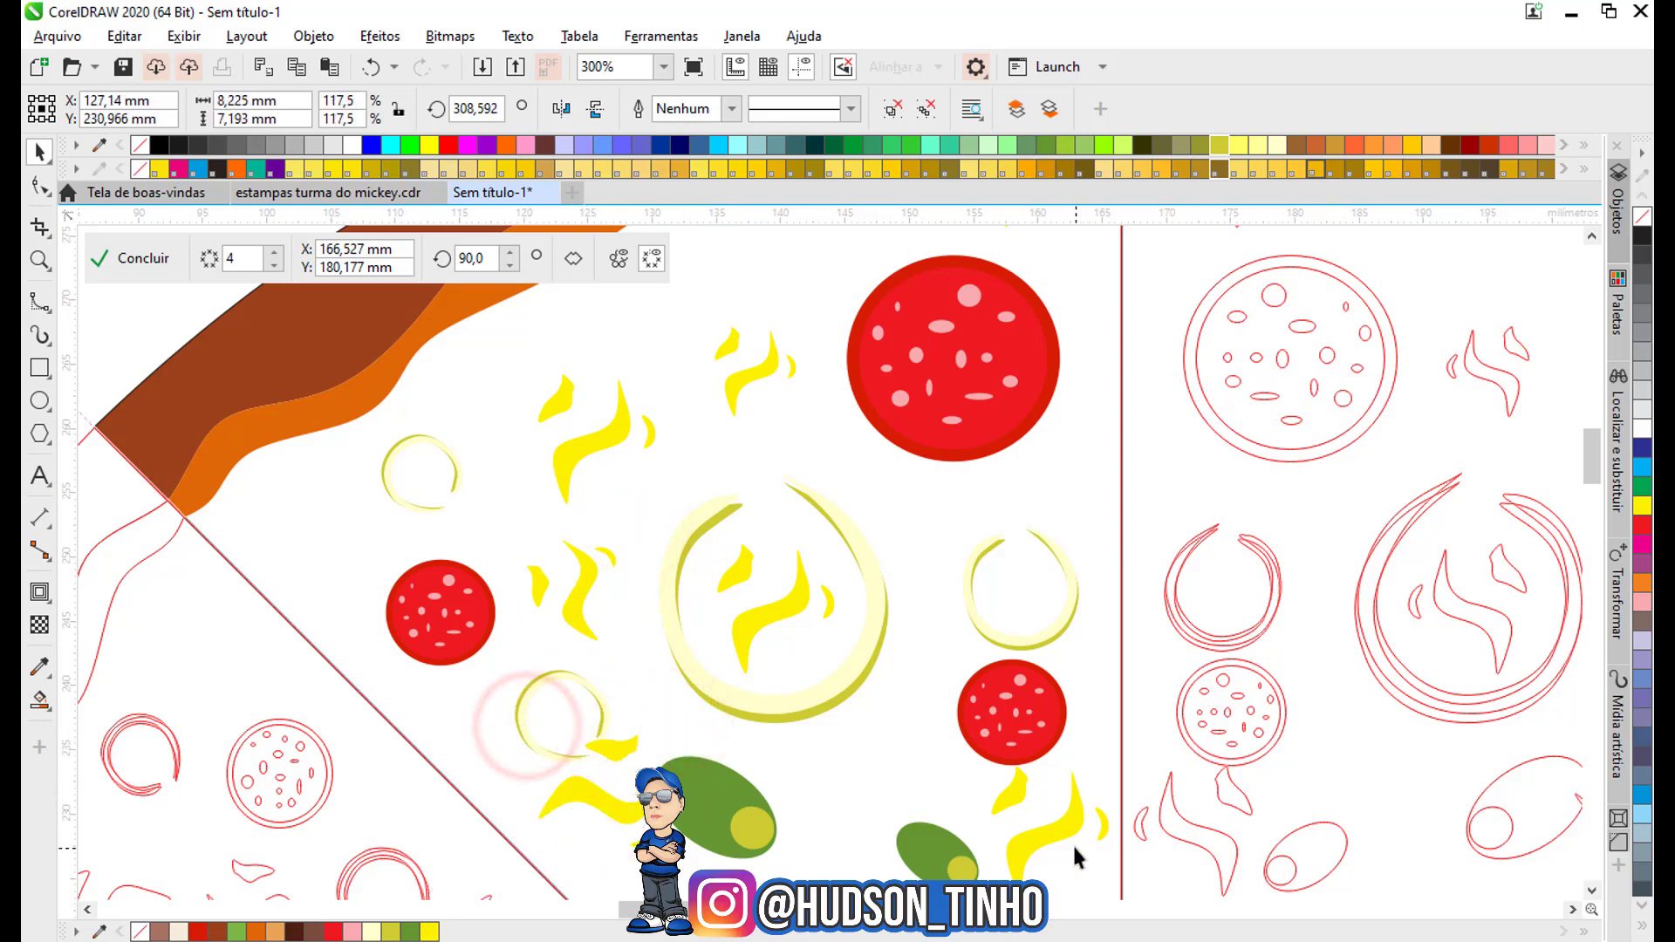
# Place copies of the large shreds above and below the large red topping, reducing the lower copy to about 117.9%.
pyautogui.click(1060, 824)
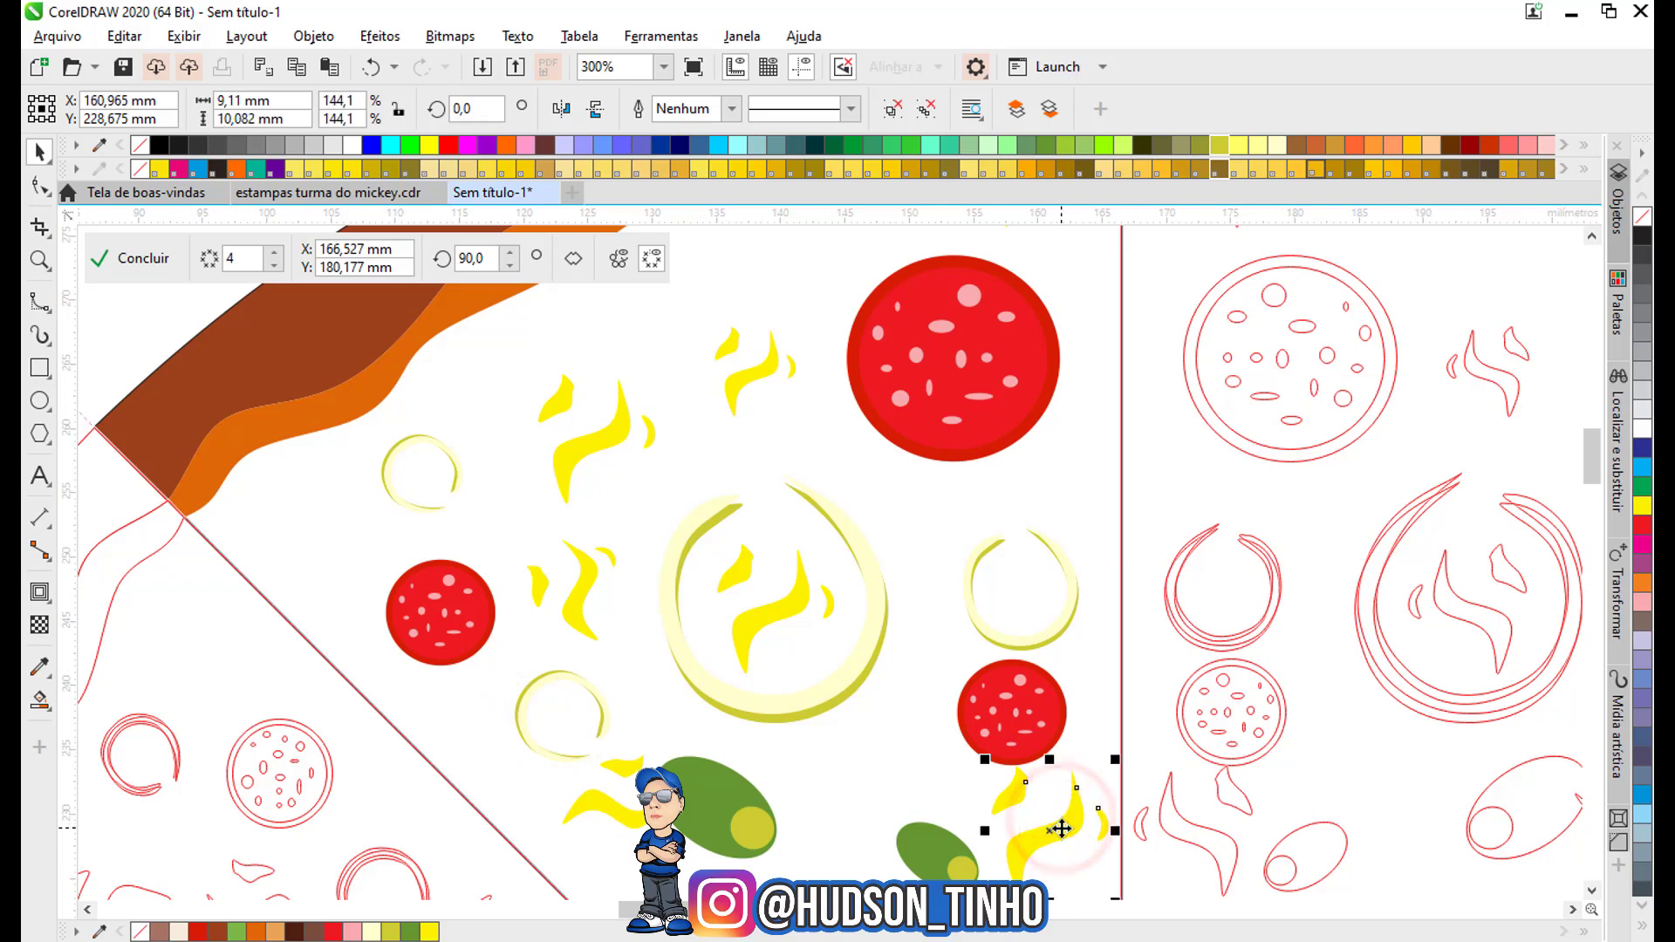
pyautogui.moveTo(1060, 831); pyautogui.dragTo(1074, 499)
pyautogui.moveTo(1129, 395); pyautogui.dragTo(1110, 424)
pyautogui.scroll(-3, 995, 475)
pyautogui.scroll(3, 999, 586)
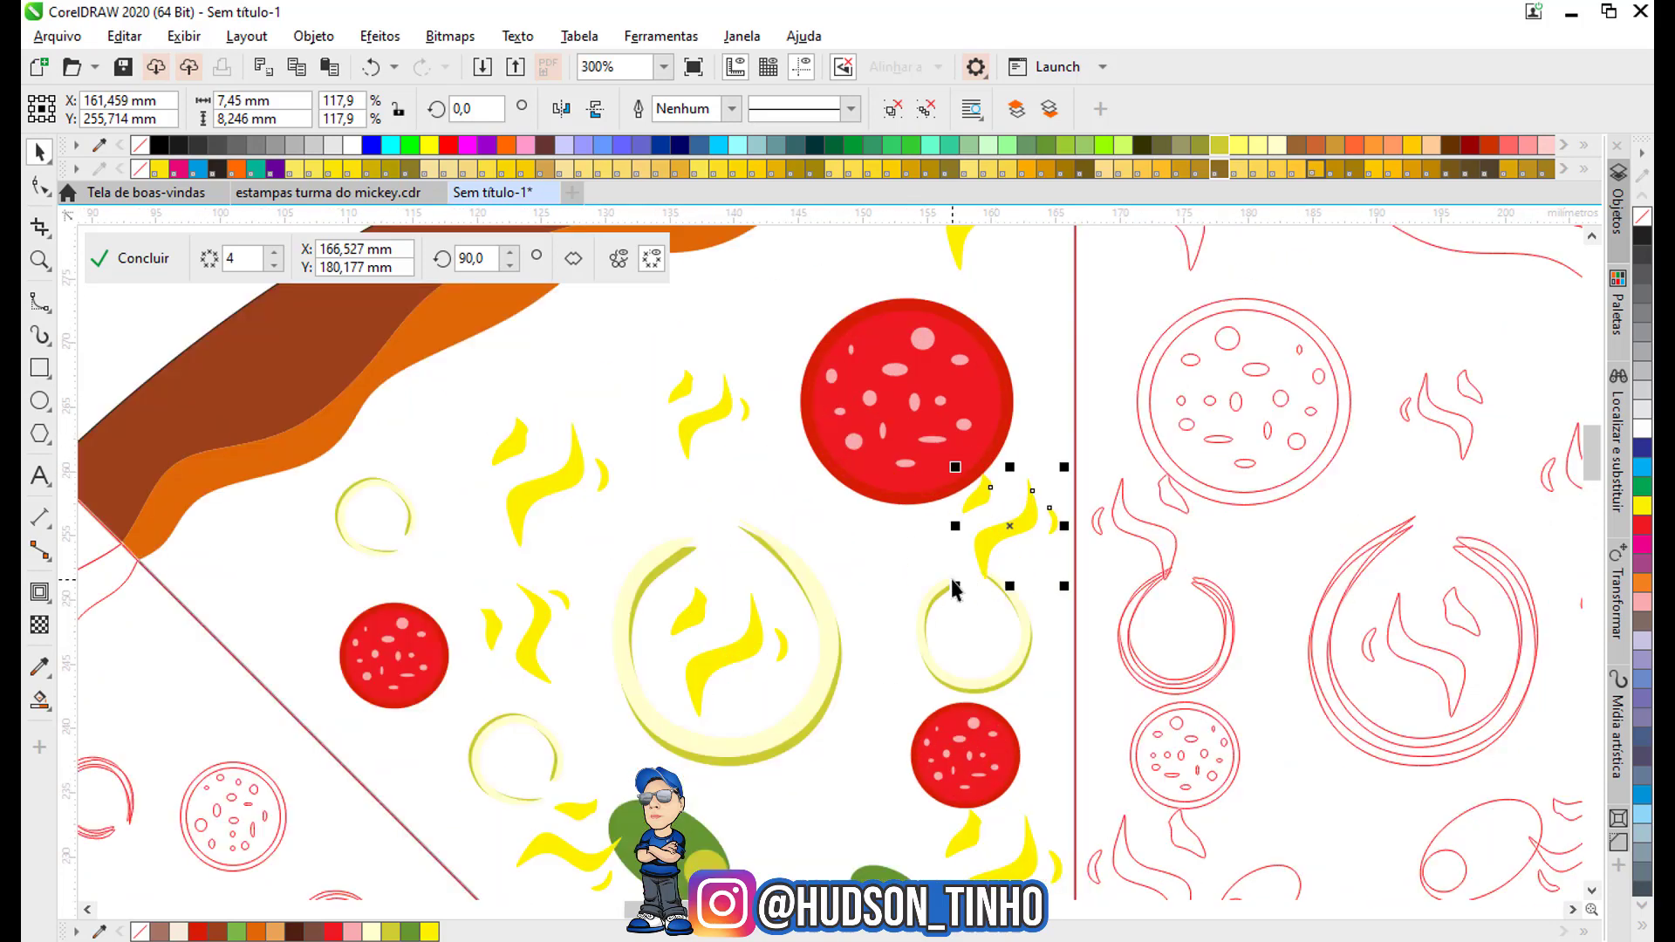
# Reduce the shreds below the large red topping to about 82.3% and place two more copies in a row beside them.
pyautogui.click(955, 580)
pyautogui.click(1003, 525)
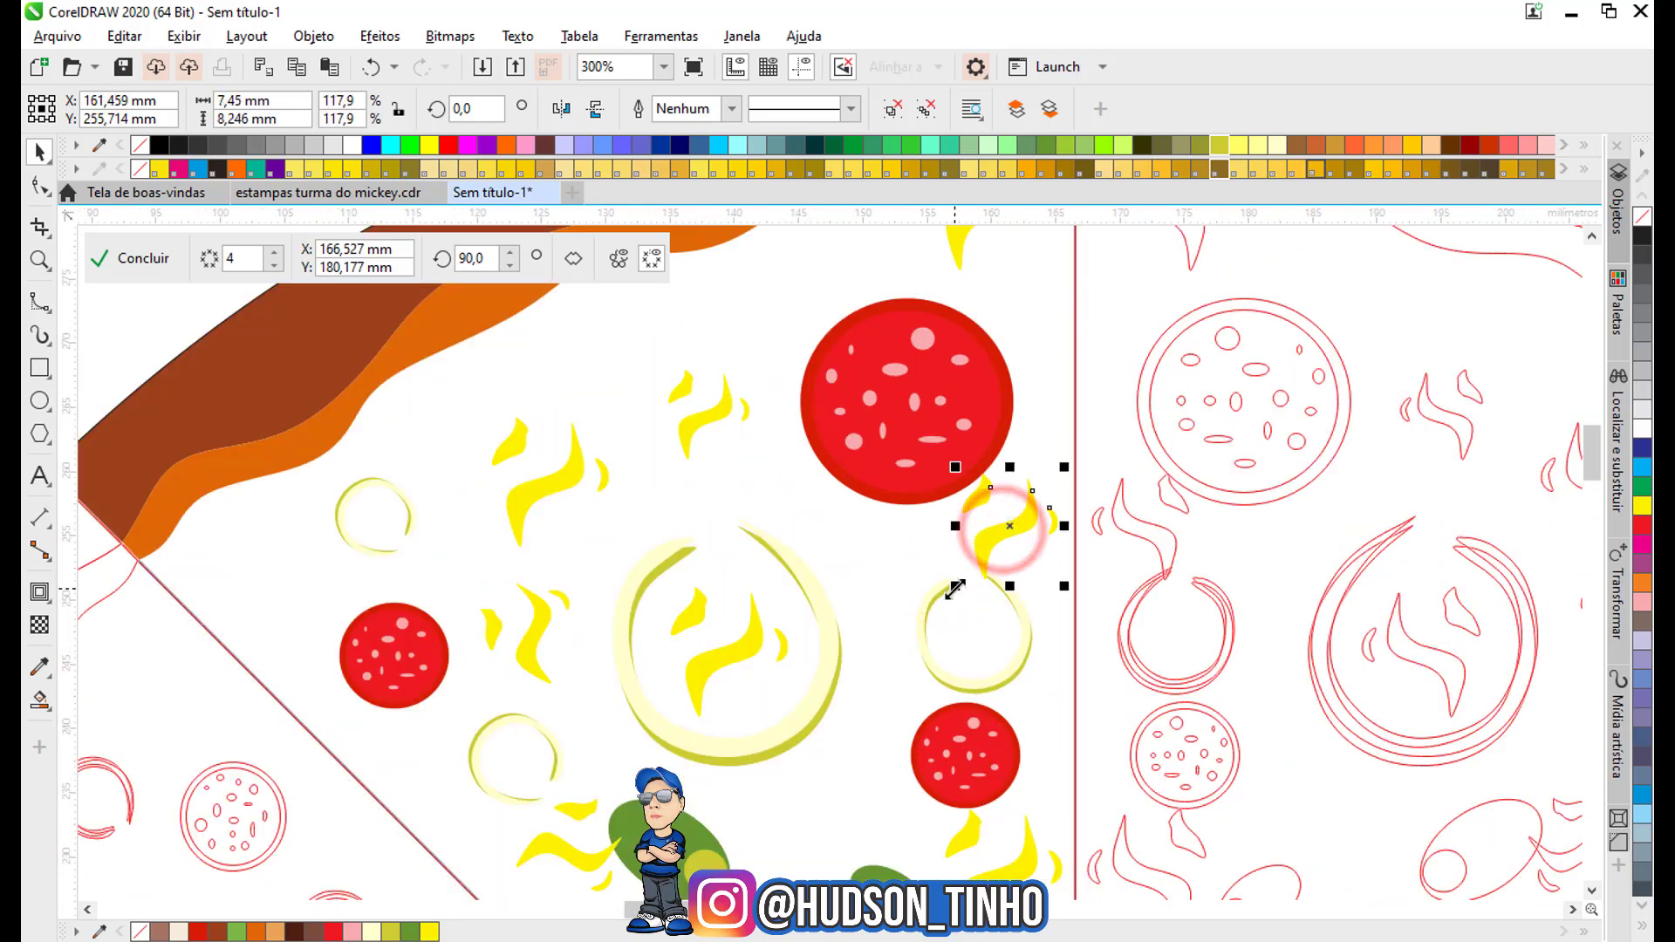
pyautogui.moveTo(954, 590); pyautogui.dragTo(775, 292)
pyautogui.click(1016, 534)
pyautogui.click(1009, 535)
pyautogui.rightClick(927, 542)
pyautogui.rightClick(852, 561)
# Distribute more copies of the small shreds along the crust and in the gap between the crust and the toppings.
pyautogui.rightClick(775, 292)
pyautogui.moveTo(774, 292); pyautogui.dragTo(456, 317)
pyautogui.rightClick(553, 411)
pyautogui.rightClick(401, 426)
pyautogui.scroll(-4, 434, 342)
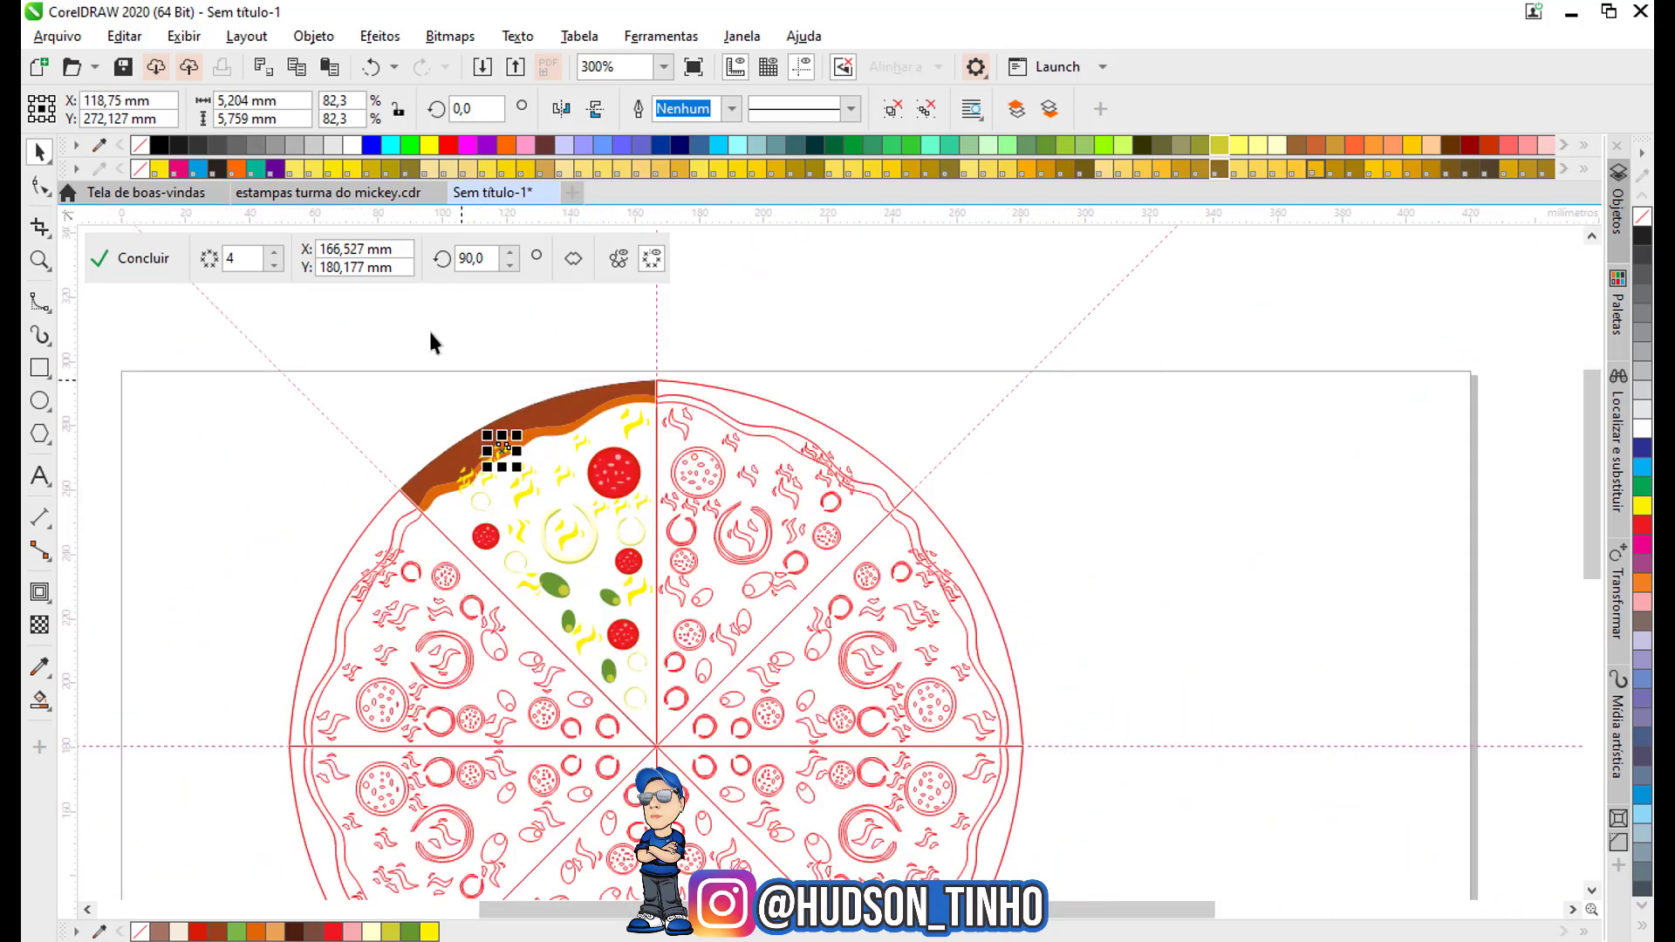
pyautogui.scroll(4, 513, 487)
pyautogui.moveTo(544, 541); pyautogui.dragTo(391, 545)
pyautogui.rightClick(862, 403)
pyautogui.rightClick(1053, 355)
pyautogui.rightClick(244, 668)
pyautogui.moveTo(251, 685); pyautogui.dragTo(724, 528)
# Undo the accidental wedge move and rotate the small shreds just inside the middle of the crust.
pyautogui.click(720, 523)
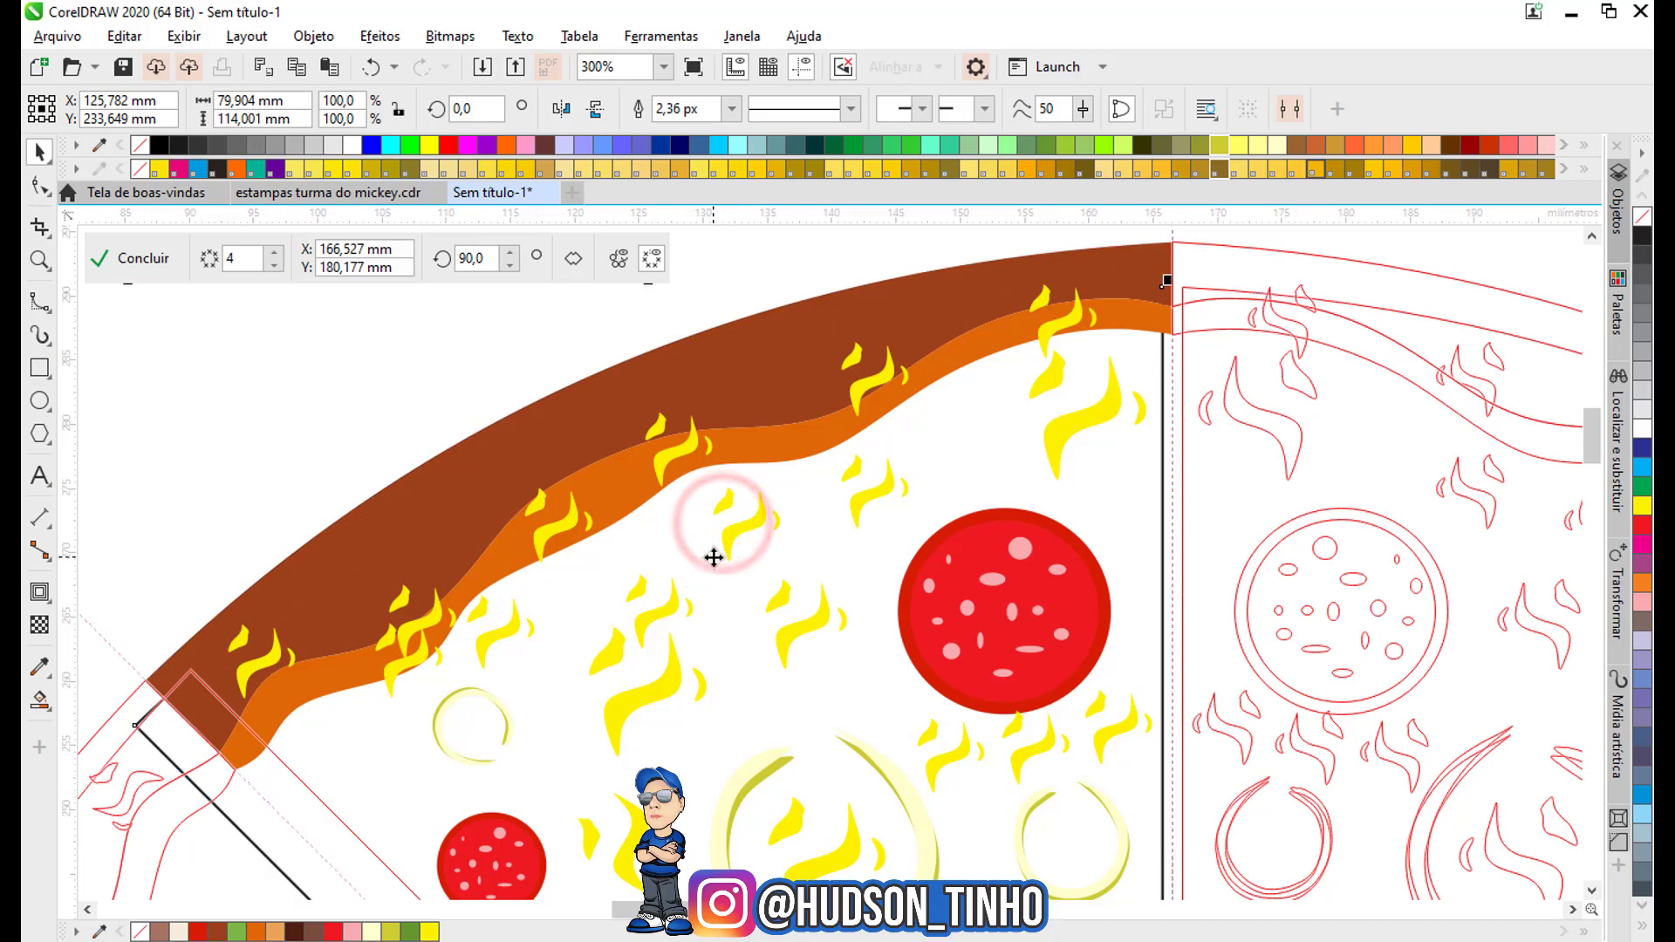
pyautogui.hotkey('ctrl', 'z')
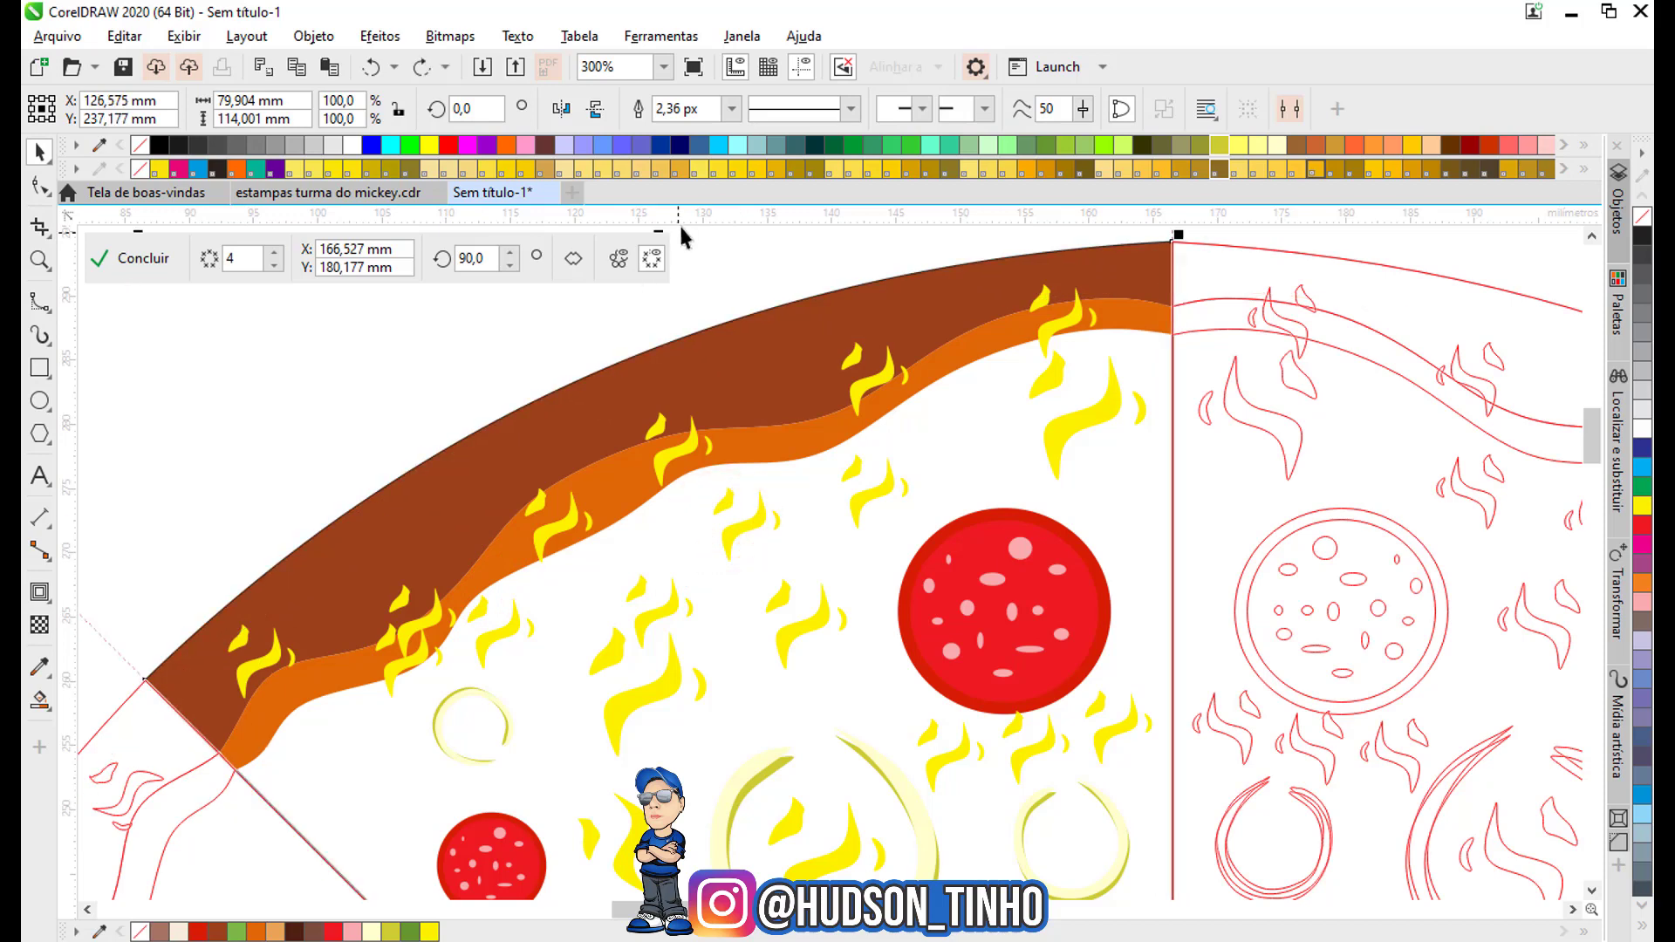
pyautogui.moveTo(861, 378); pyautogui.dragTo(794, 474)
pyautogui.click(750, 510)
pyautogui.click(568, 347)
pyautogui.scroll(-2, 567, 347)
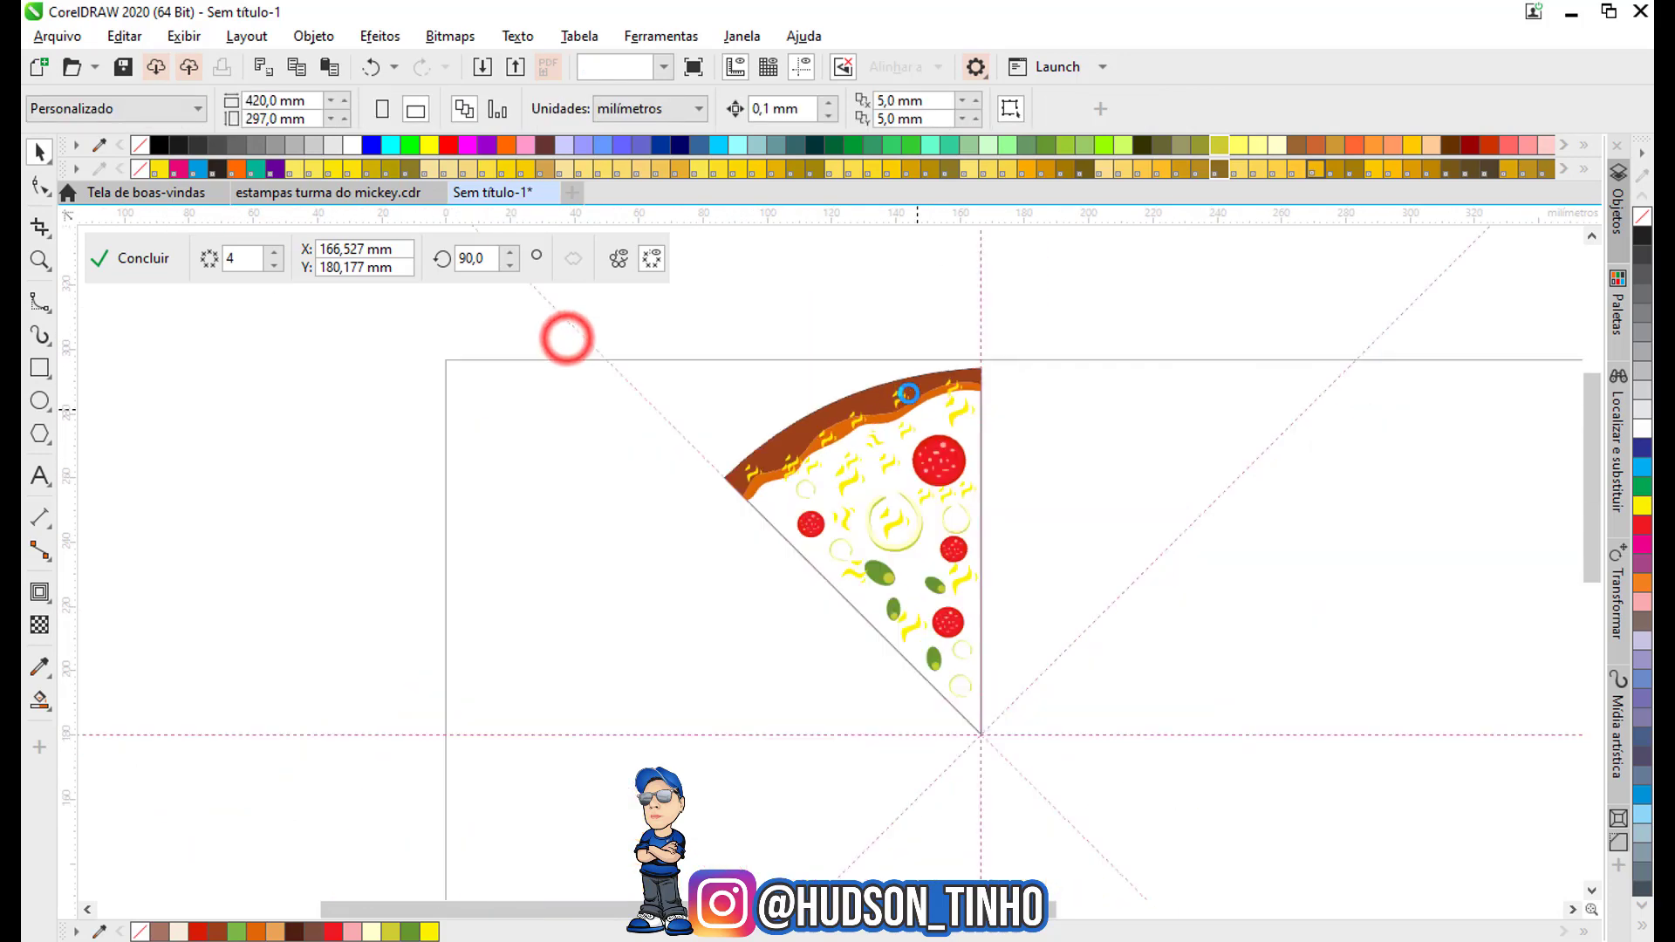
# Fill the wedge shape behind the toppings with light orange.
pyautogui.scroll(1, 907, 532)
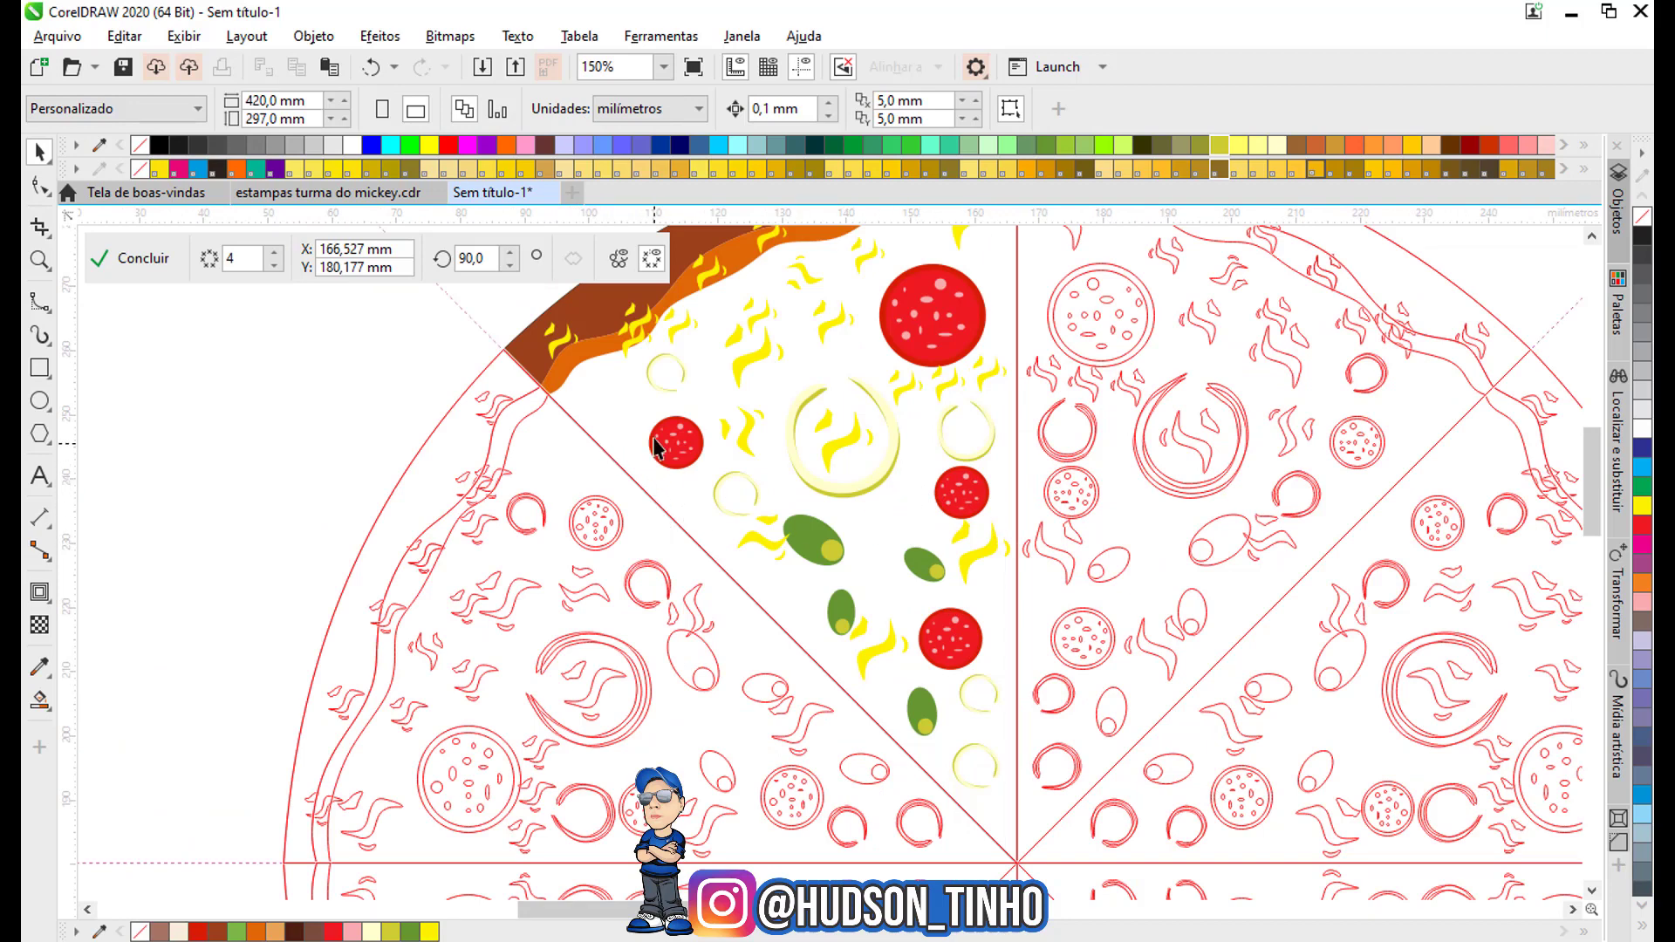
pyautogui.click(692, 510)
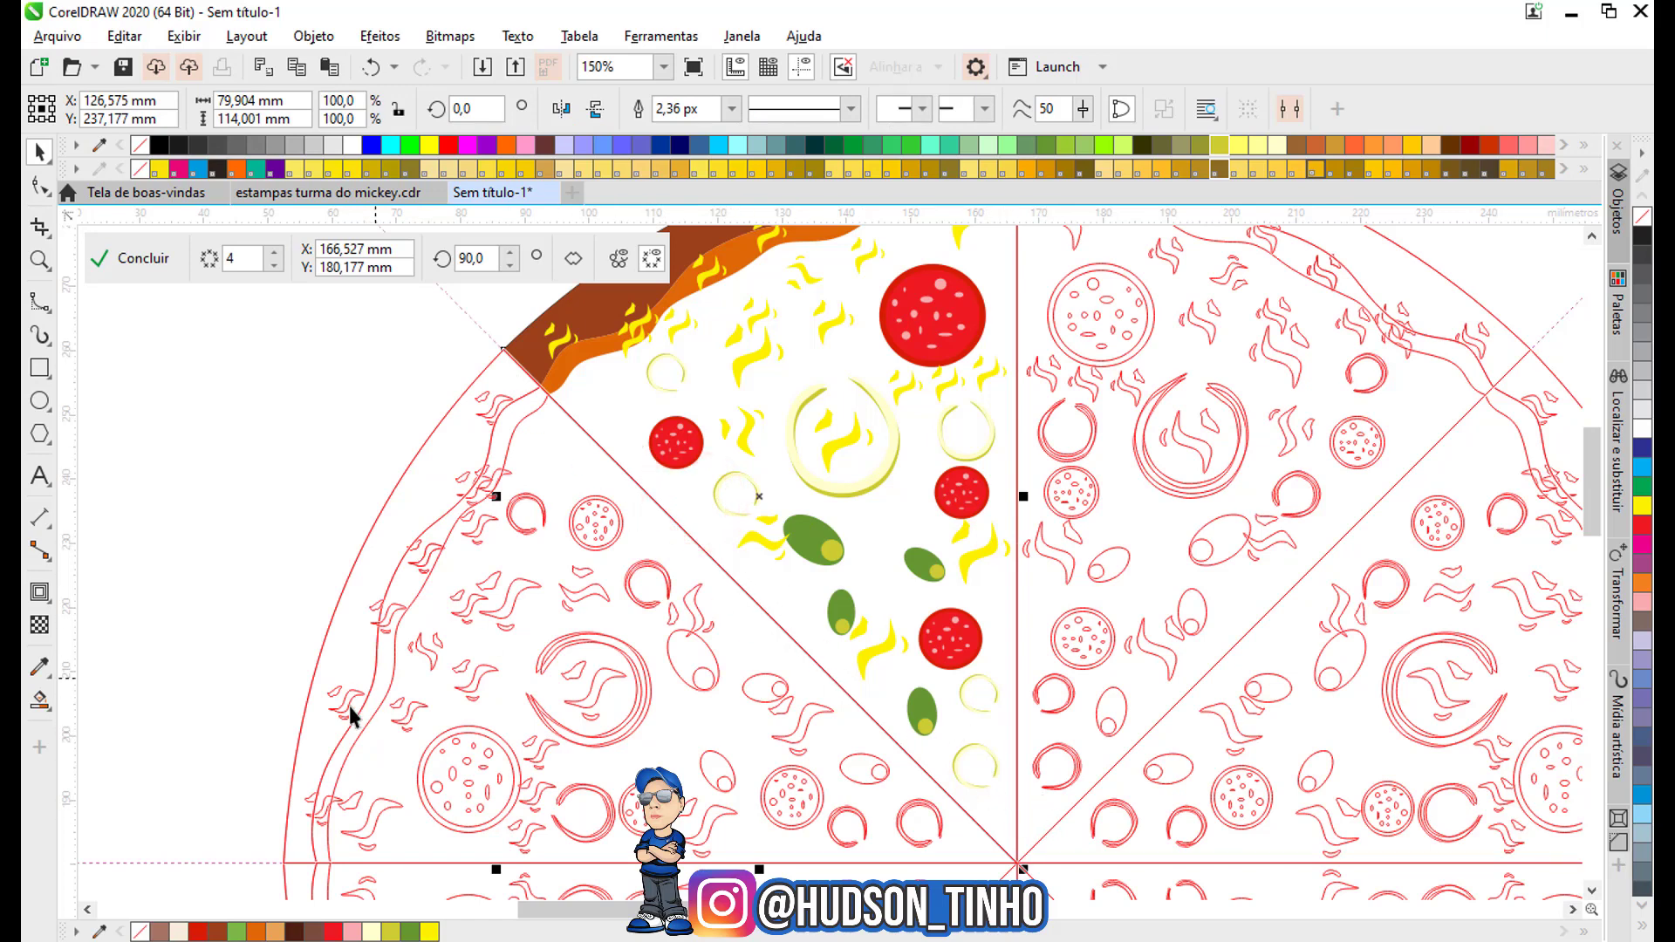
pyautogui.click(275, 931)
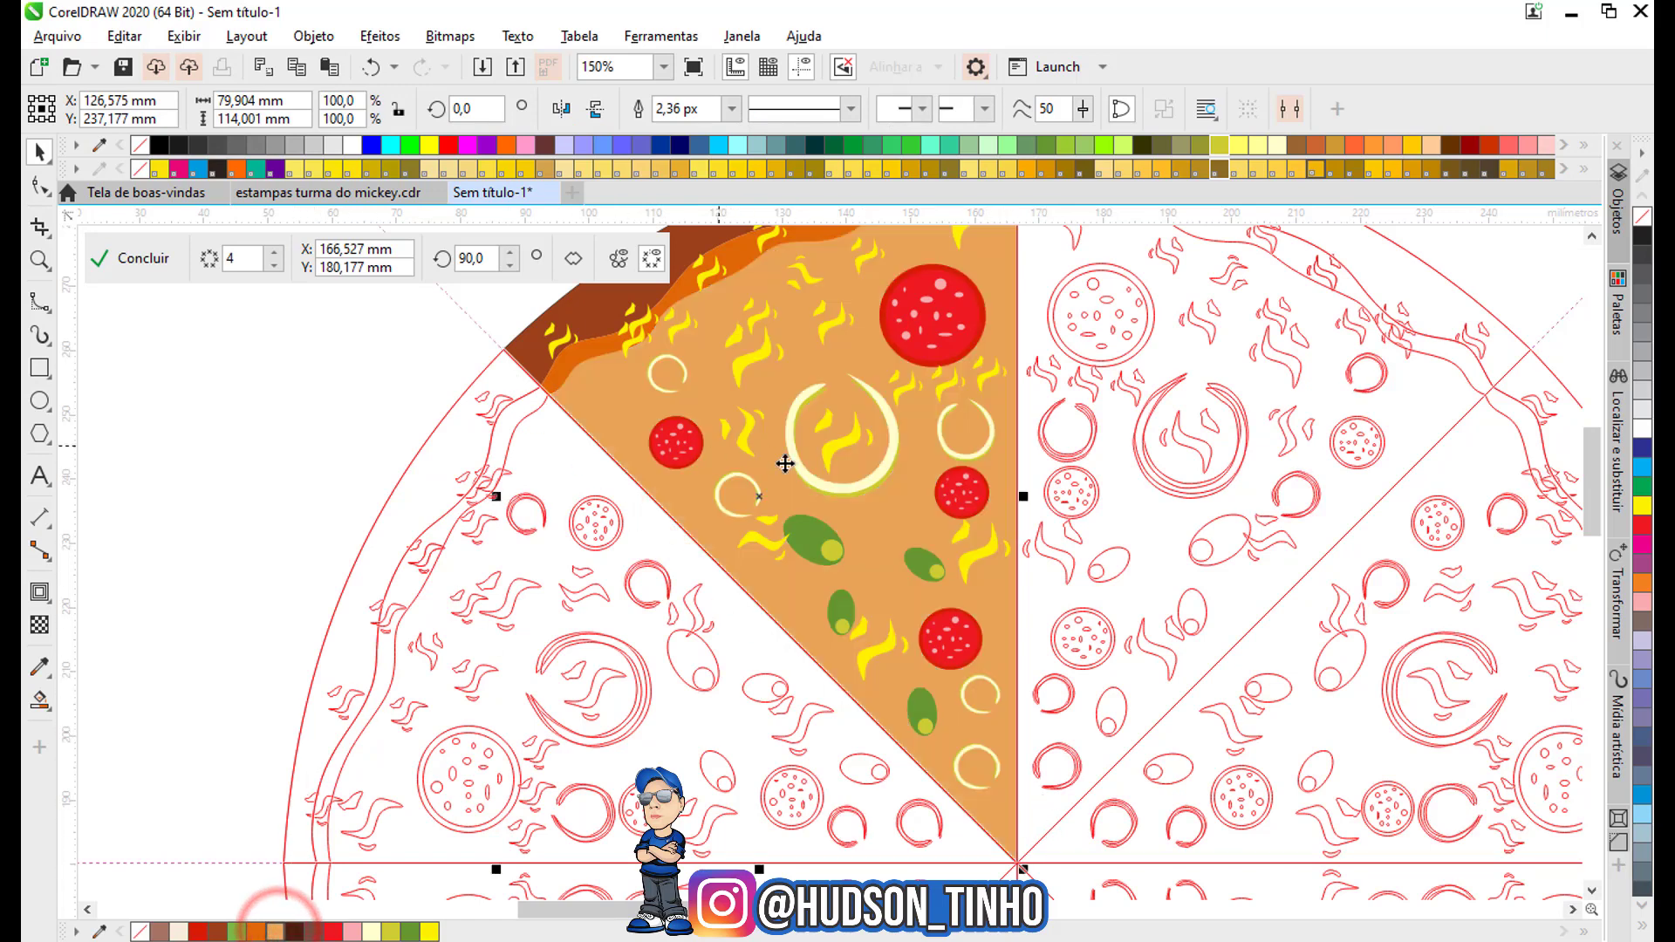
# Move the two overlapping sets of small shreds off the crust into the cheese area between the crust and the leftmost small red topping.
pyautogui.scroll(-1, 789, 525)
pyautogui.scroll(1, 886, 498)
pyautogui.scroll(-1, 730, 590)
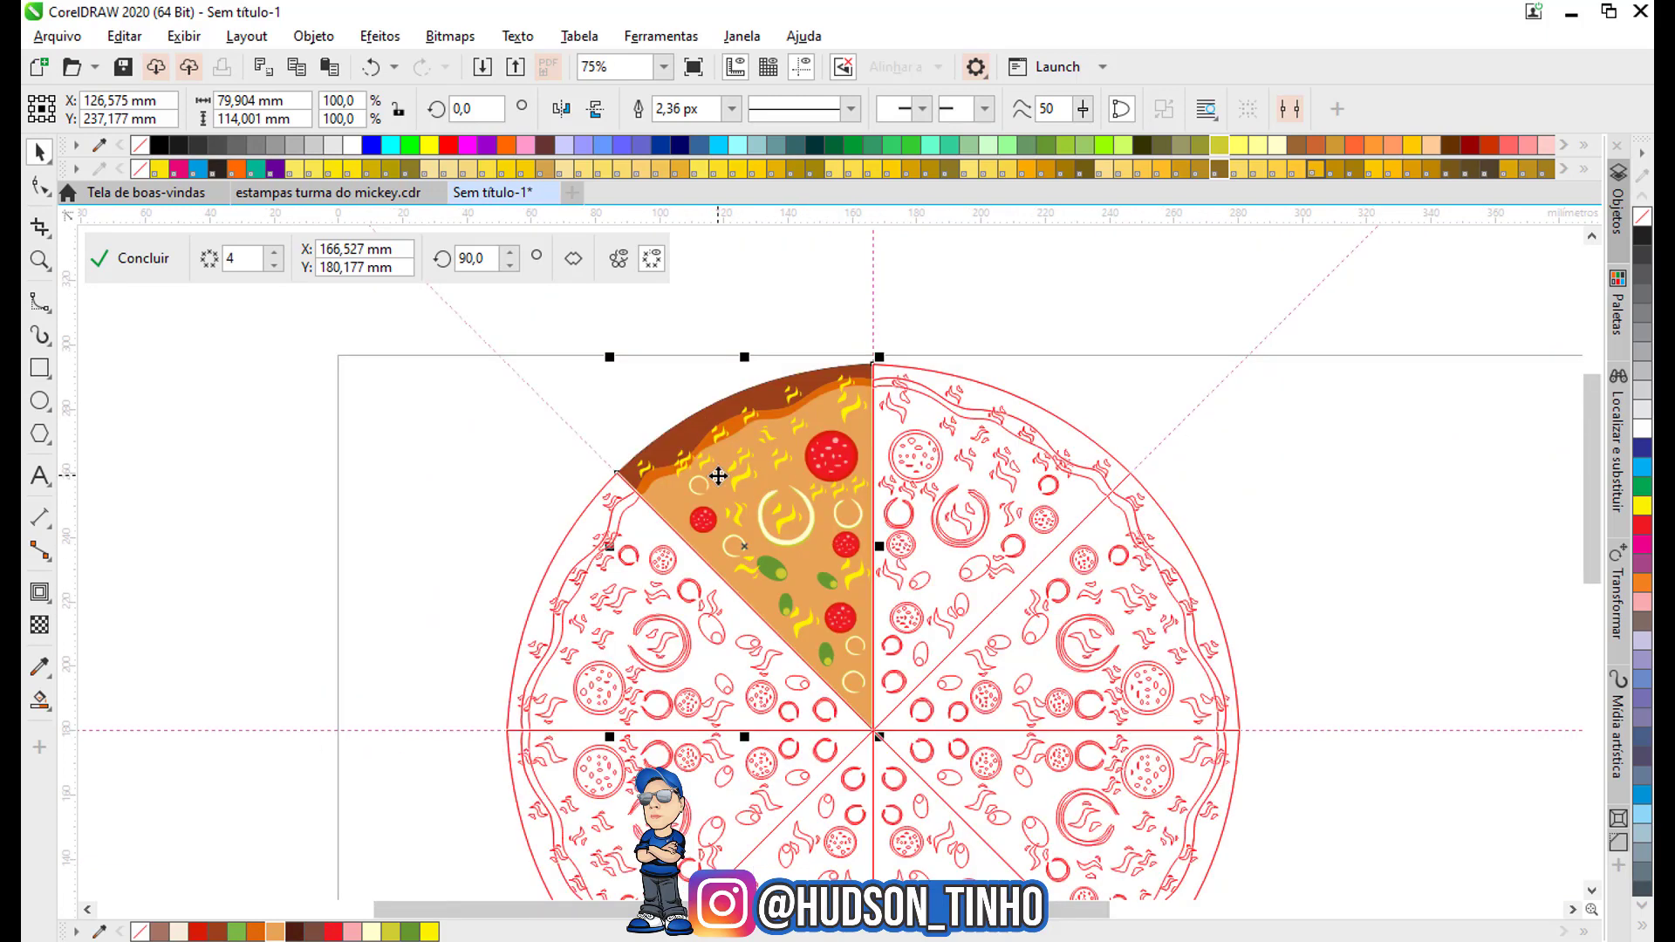
pyautogui.scroll(2, 721, 474)
pyautogui.scroll(-1, 717, 477)
pyautogui.scroll(1, 656, 429)
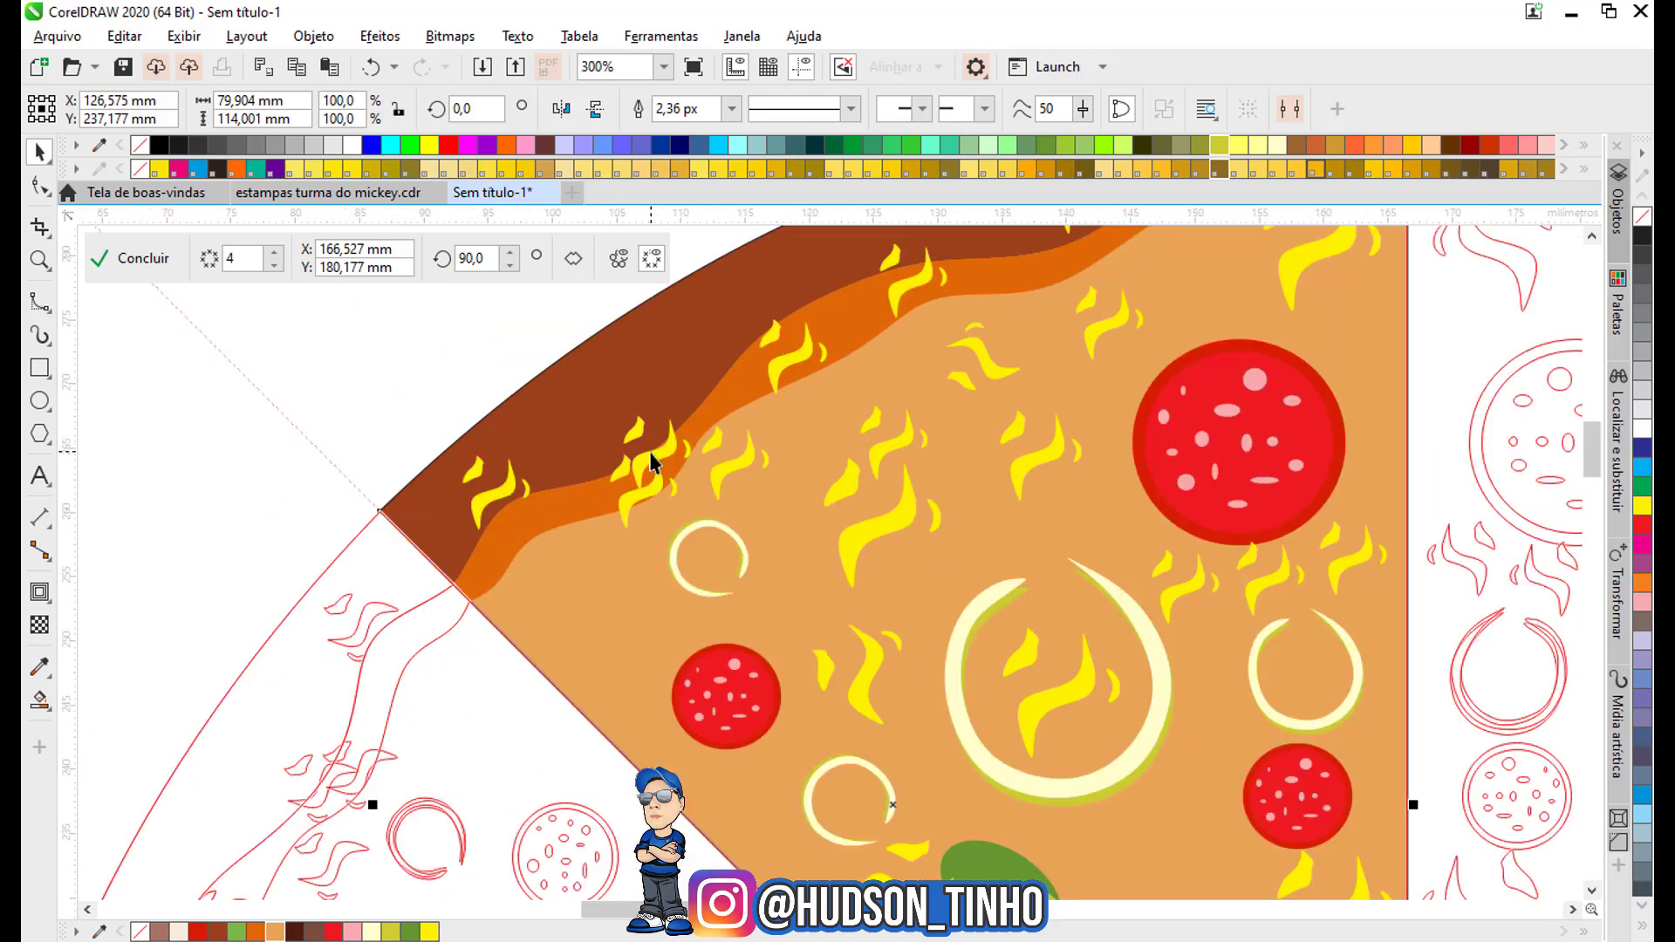
pyautogui.moveTo(611, 602); pyautogui.dragTo(602, 603)
pyautogui.click(646, 481)
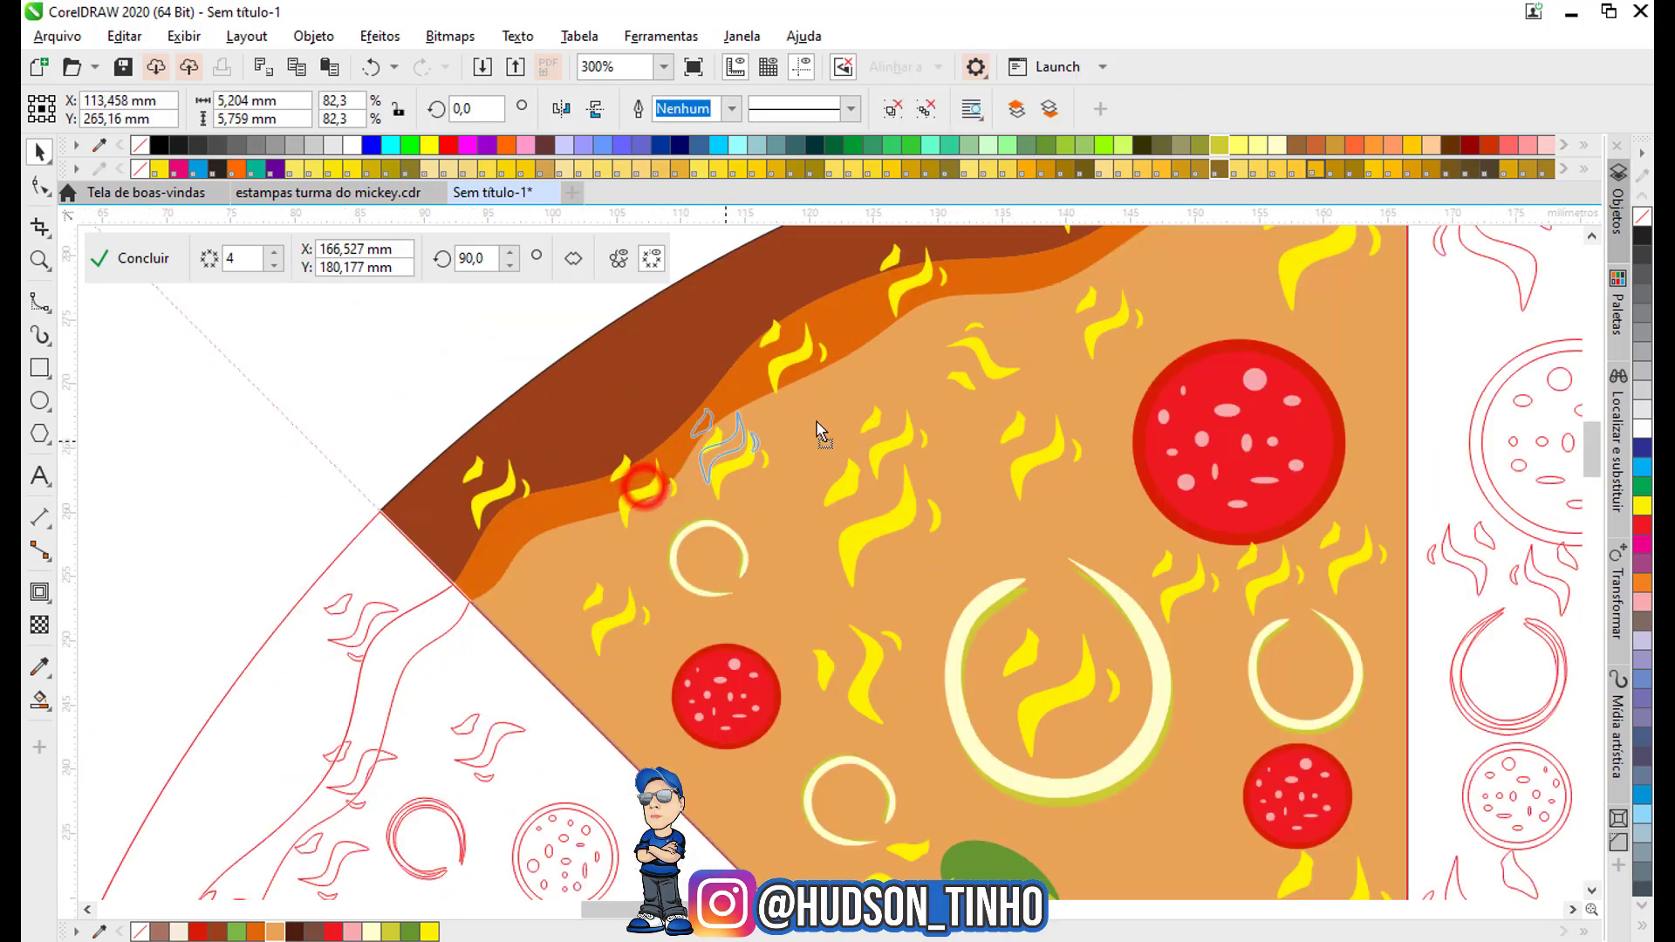
pyautogui.moveTo(645, 484); pyautogui.dragTo(632, 634)
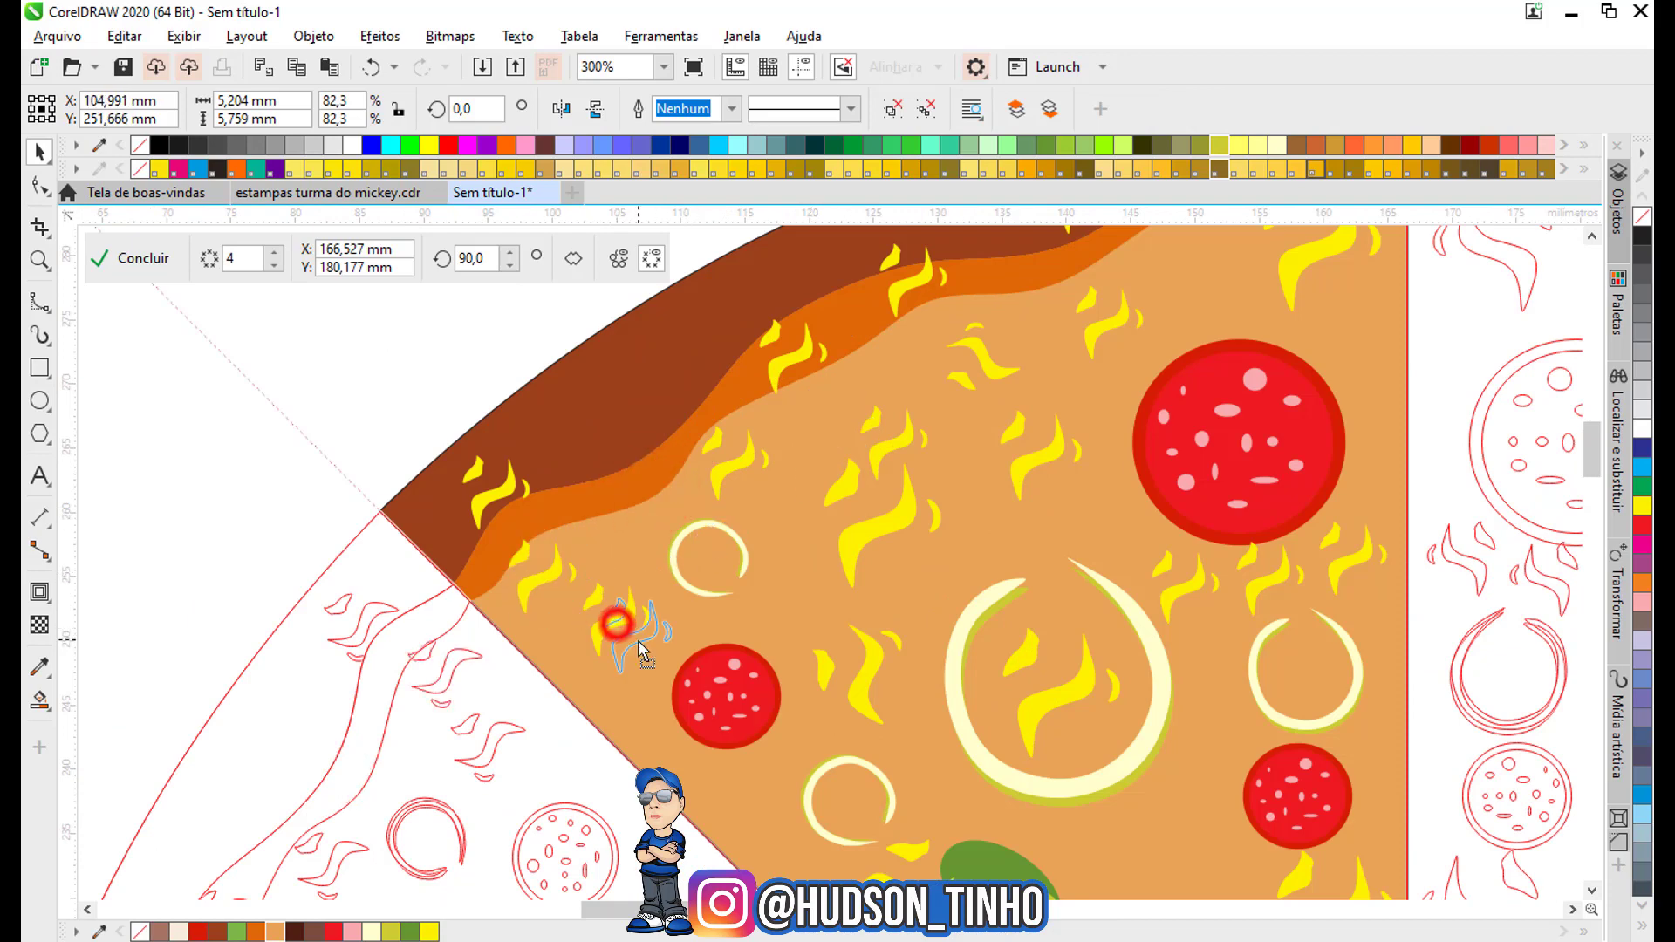
# Recolour the wedge background behind the toppings, trying a pale orange and settling on golden yellow.
pyautogui.click(777, 609)
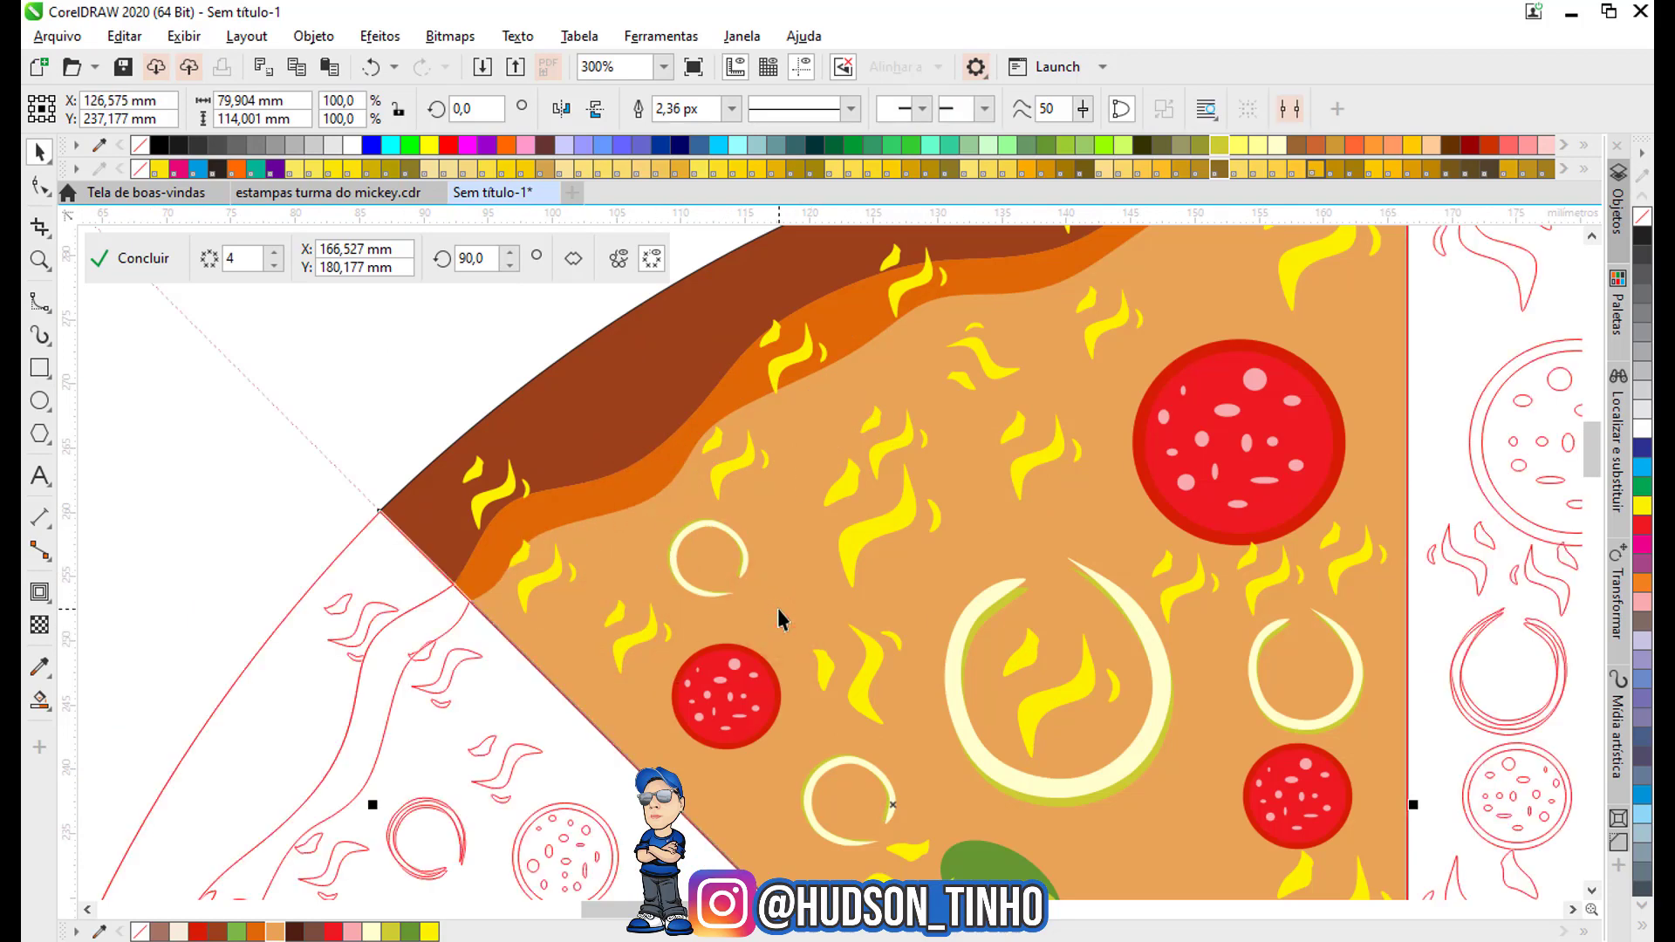
pyautogui.click(371, 932)
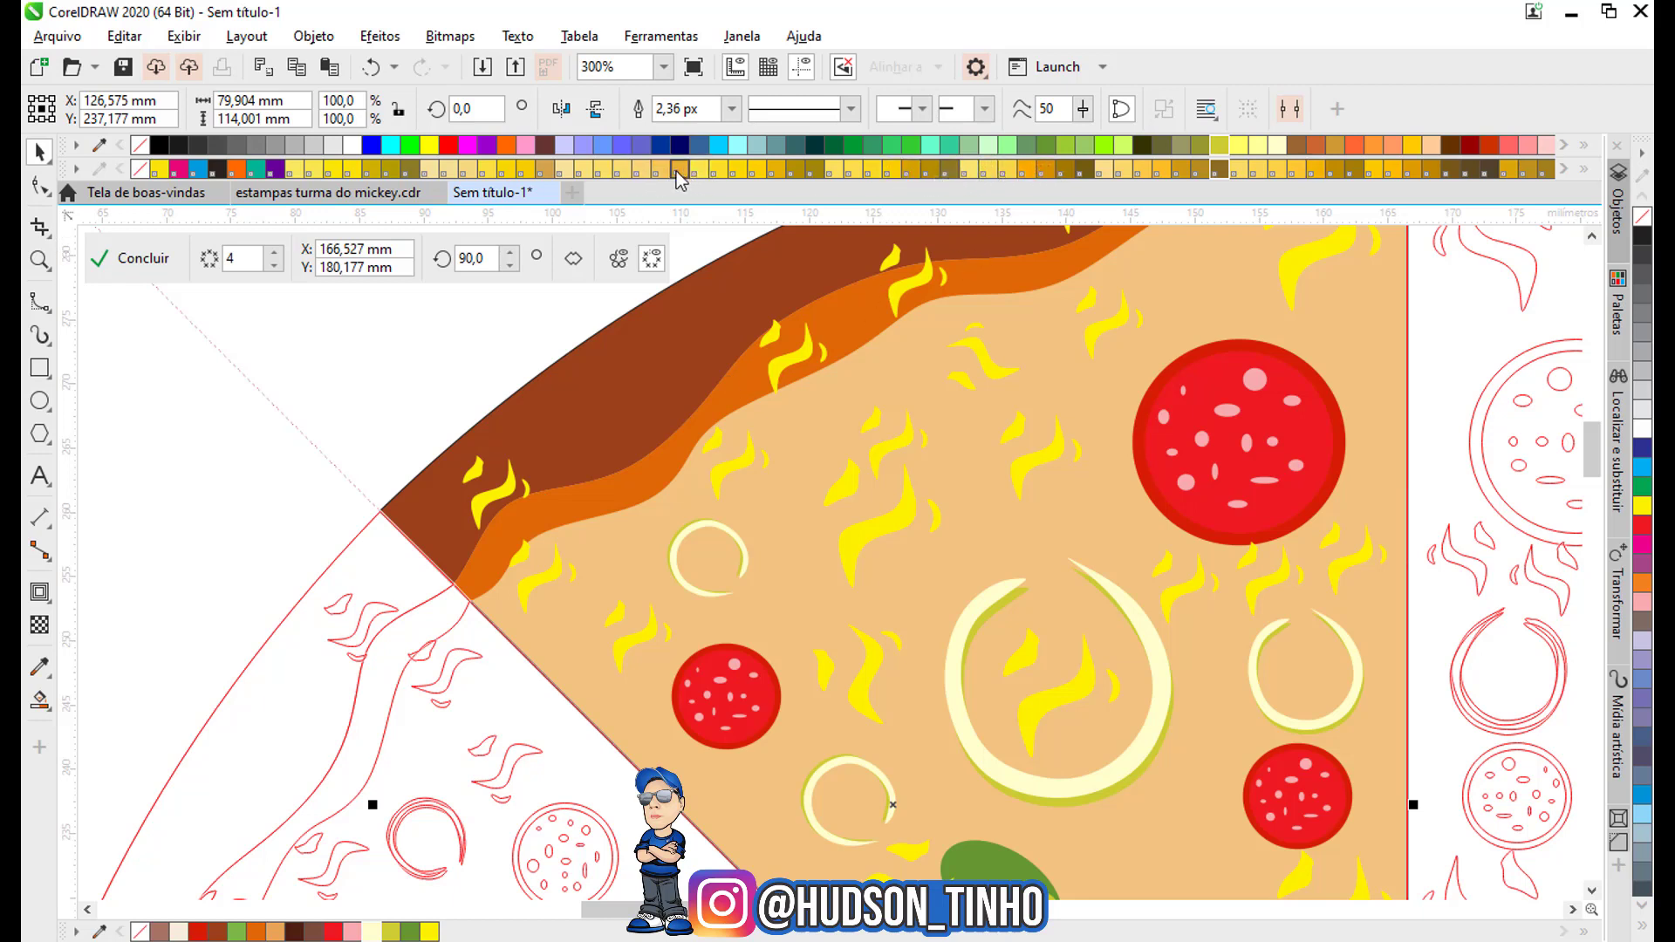
pyautogui.click(756, 168)
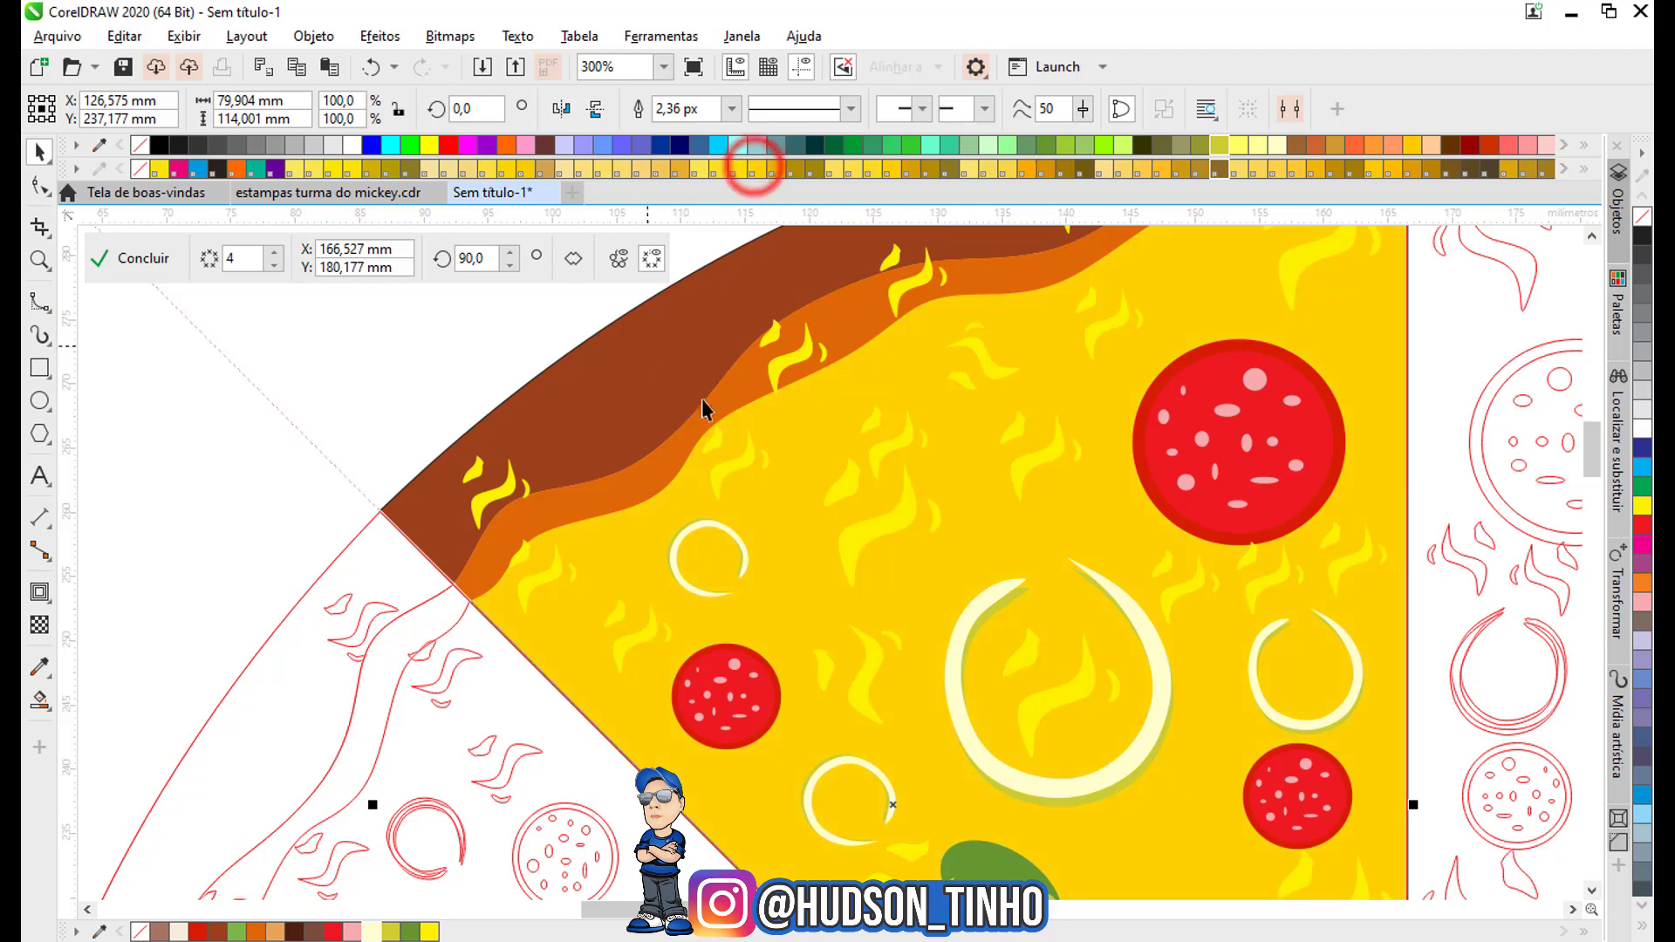
pyautogui.scroll(-2, 785, 410)
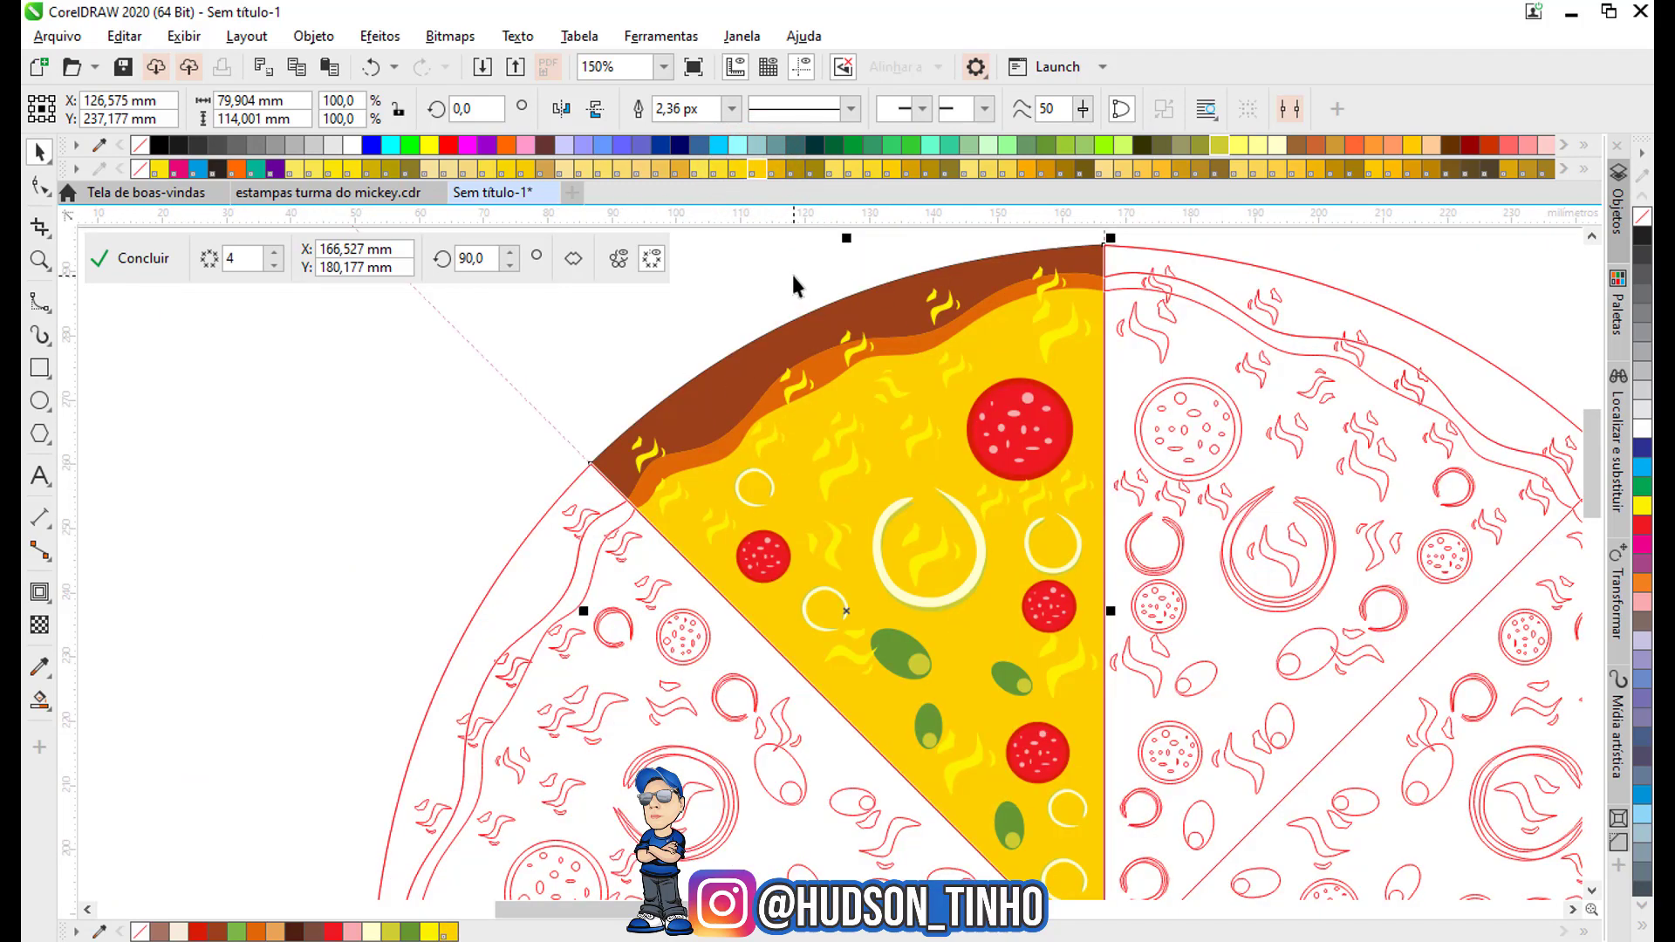
pyautogui.click(715, 301)
pyautogui.scroll(-4, 715, 301)
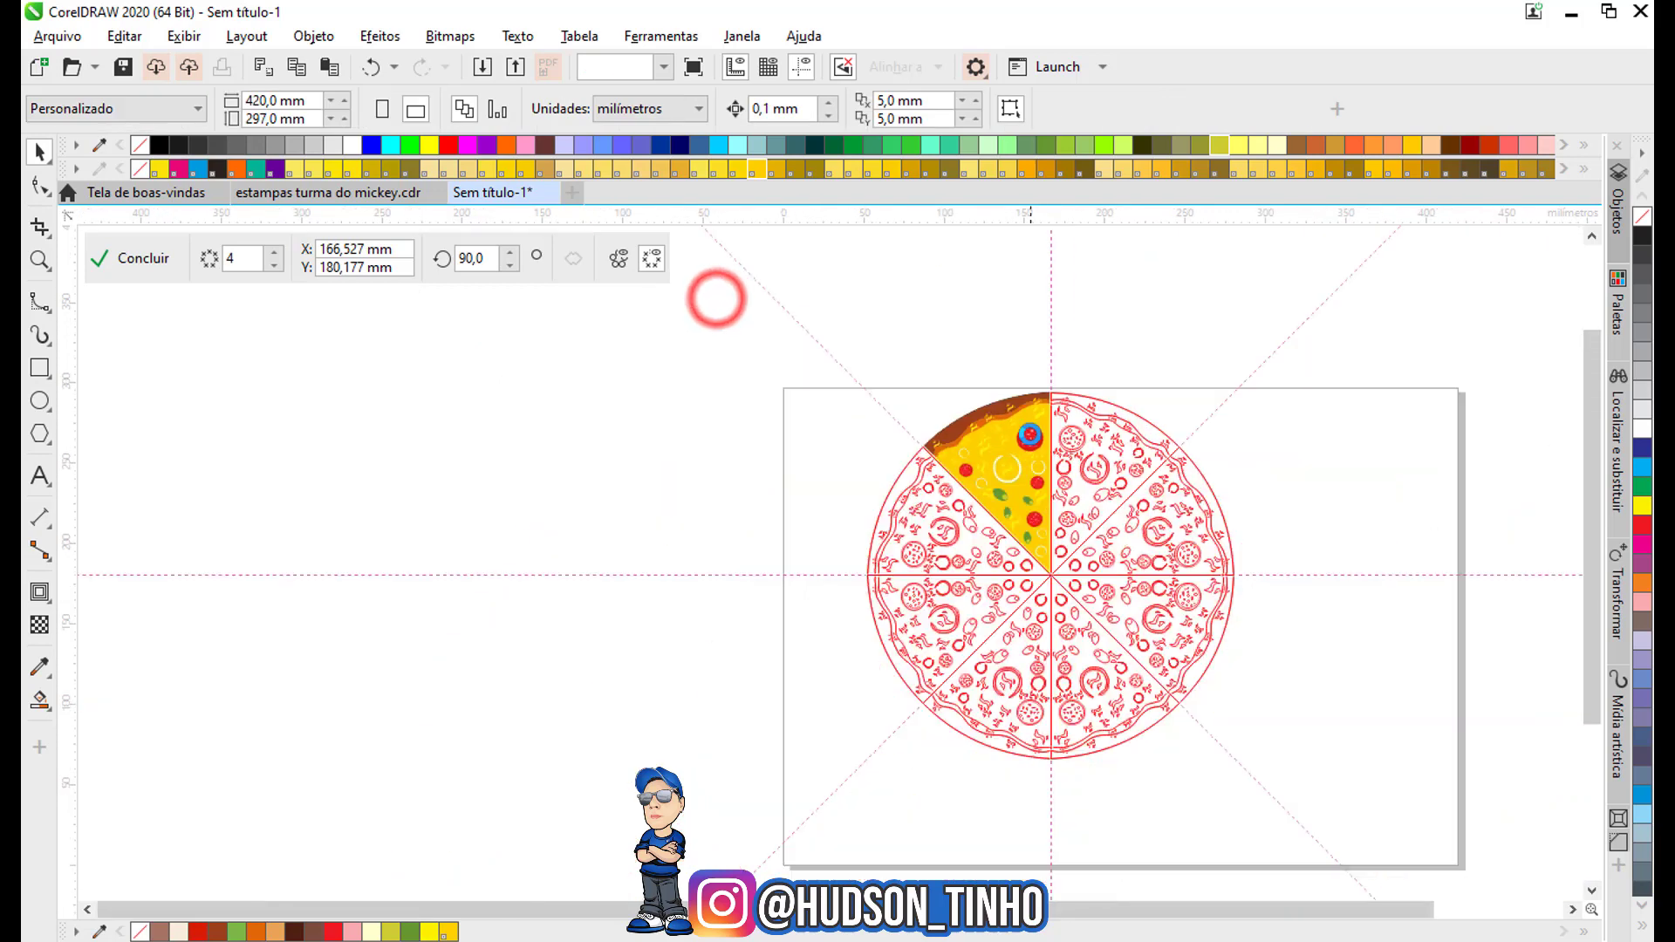
pyautogui.scroll(2, 1081, 474)
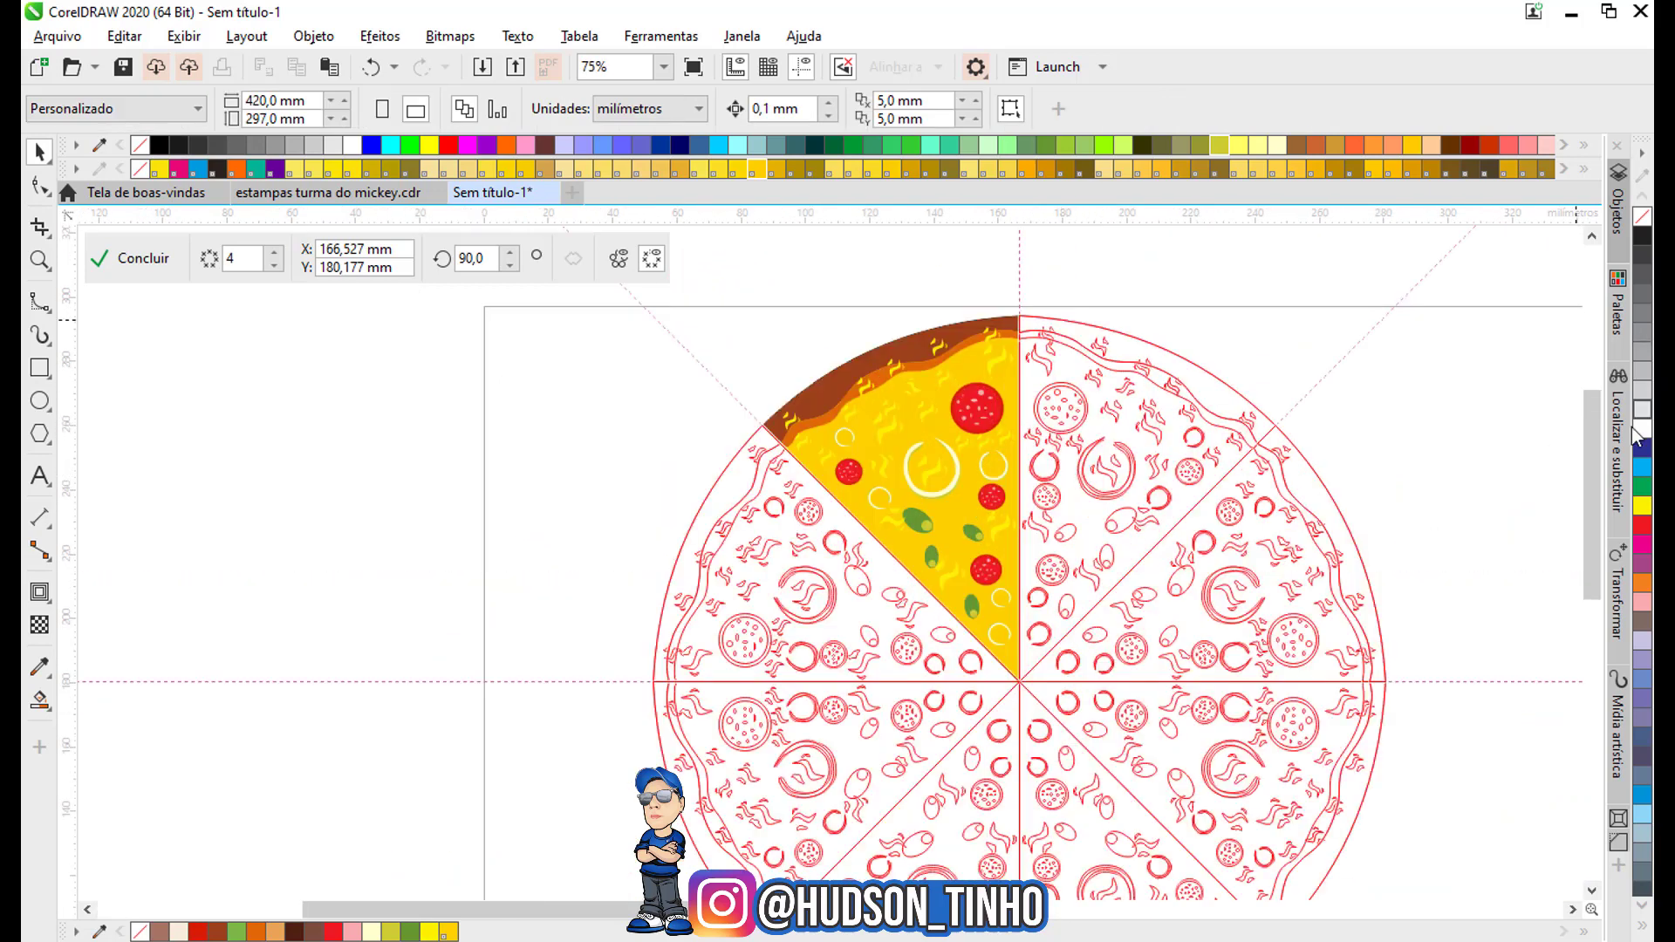
pyautogui.moveTo(1593, 424); pyautogui.dragTo(1596, 442)
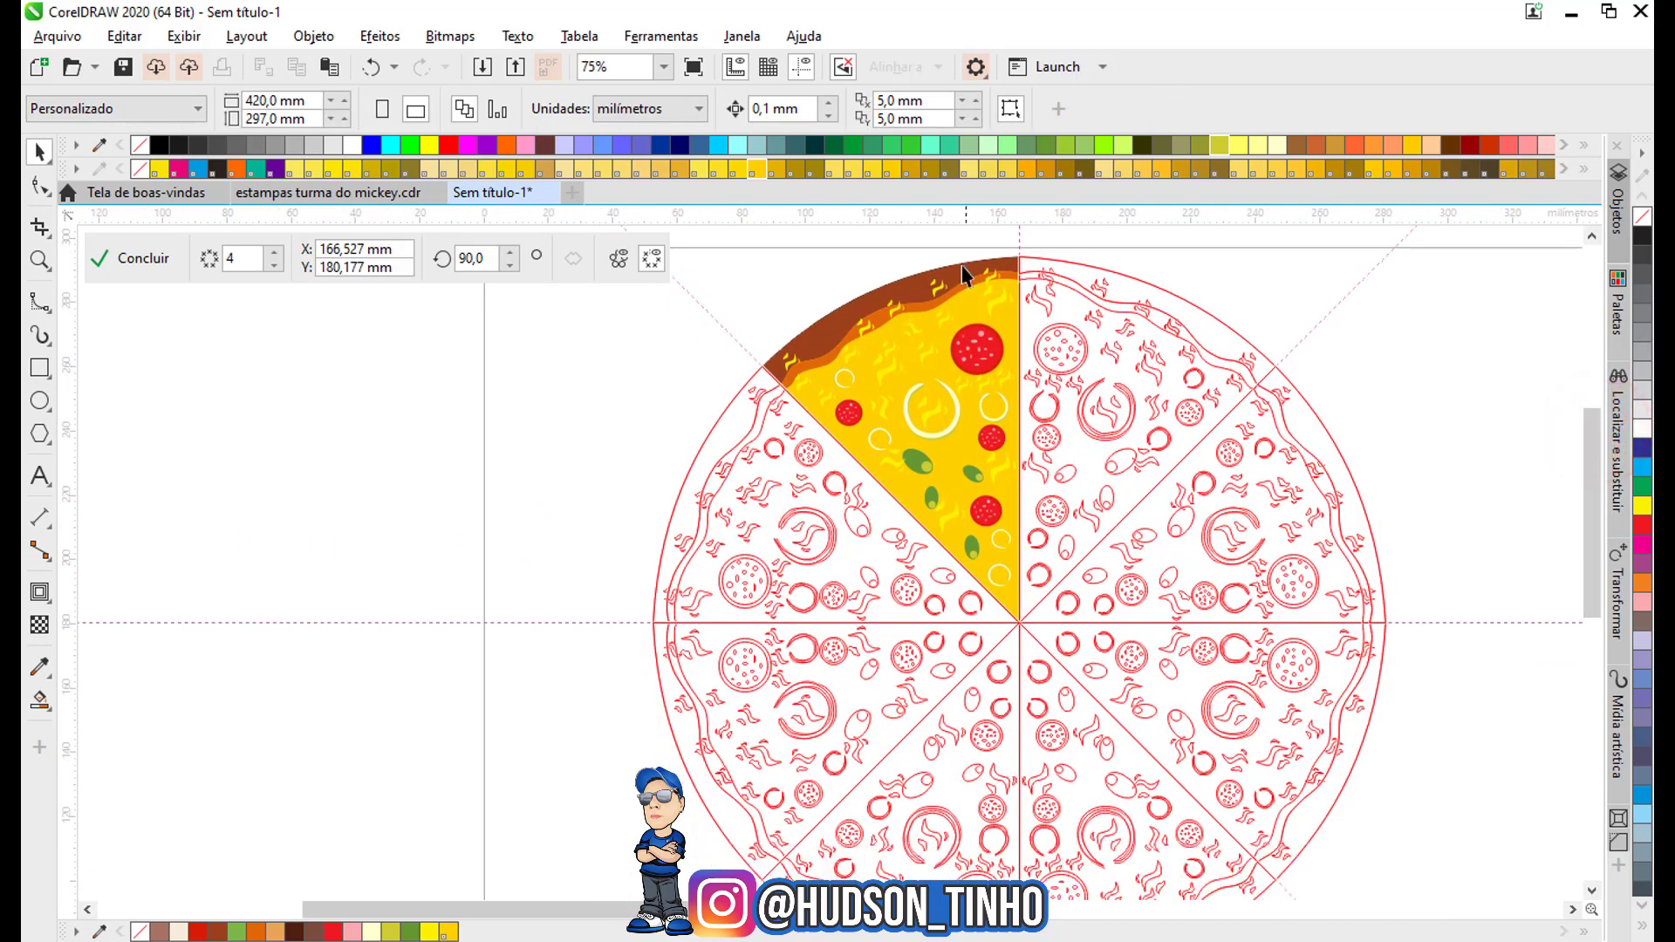
# Place a rotated copy of the small shreds just inside the crust above the large red topping.
pyautogui.scroll(4, 932, 284)
pyautogui.moveTo(975, 353); pyautogui.dragTo(1141, 424)
pyautogui.click(1090, 385)
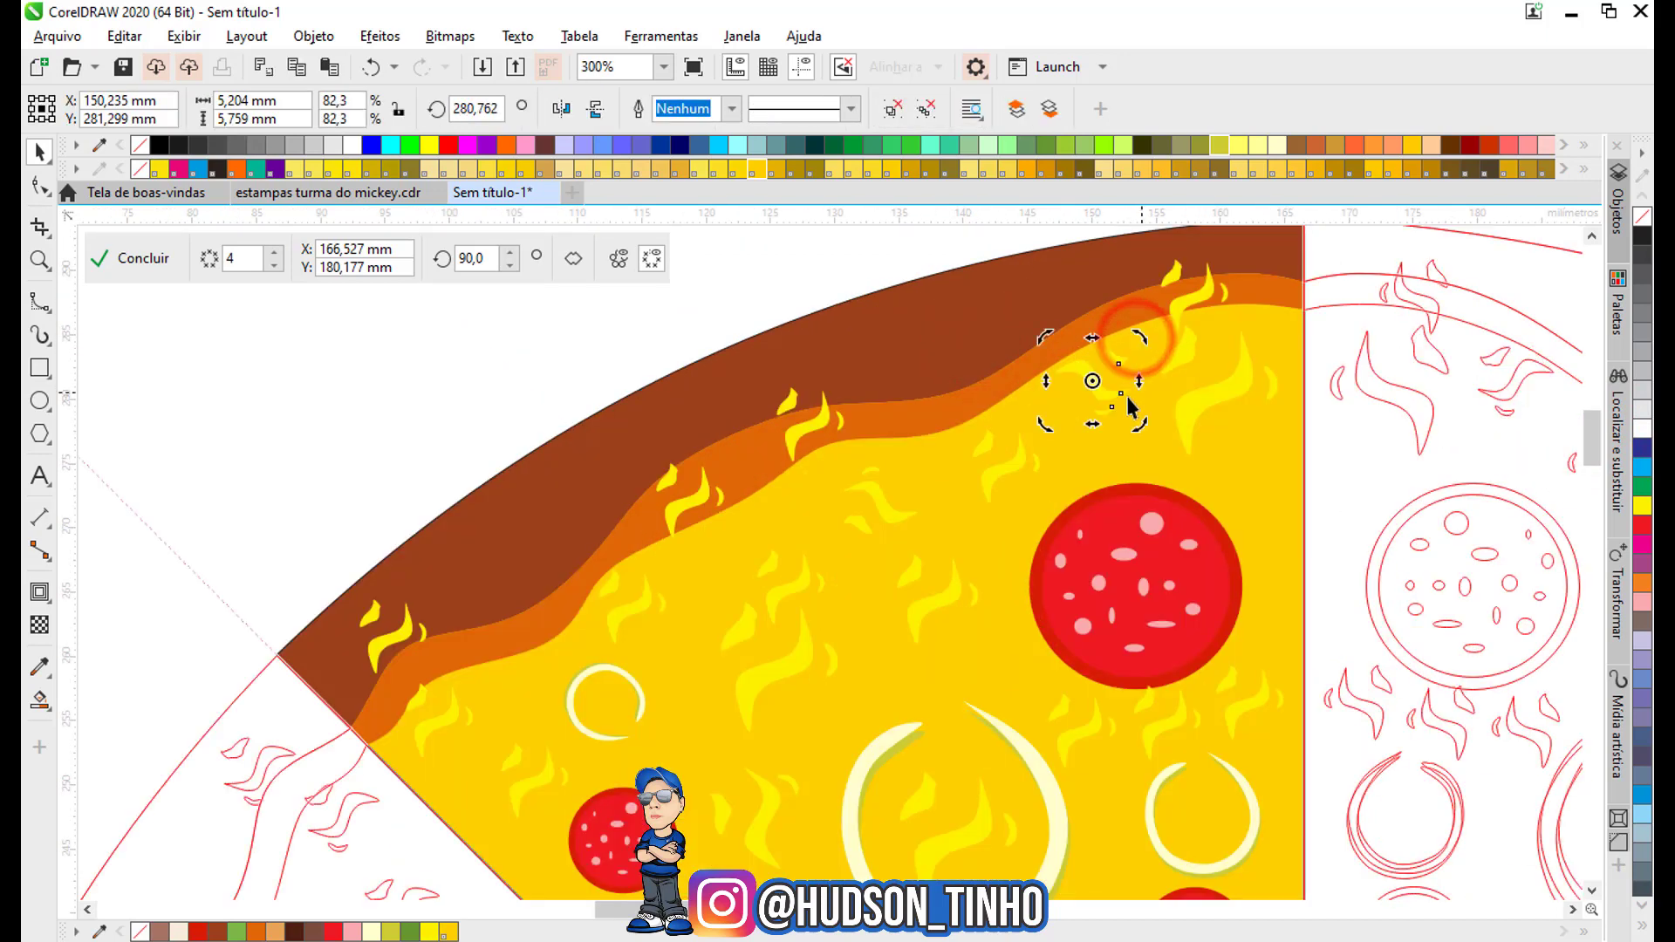
pyautogui.click(1107, 396)
pyautogui.click(817, 295)
pyautogui.scroll(-2, 817, 295)
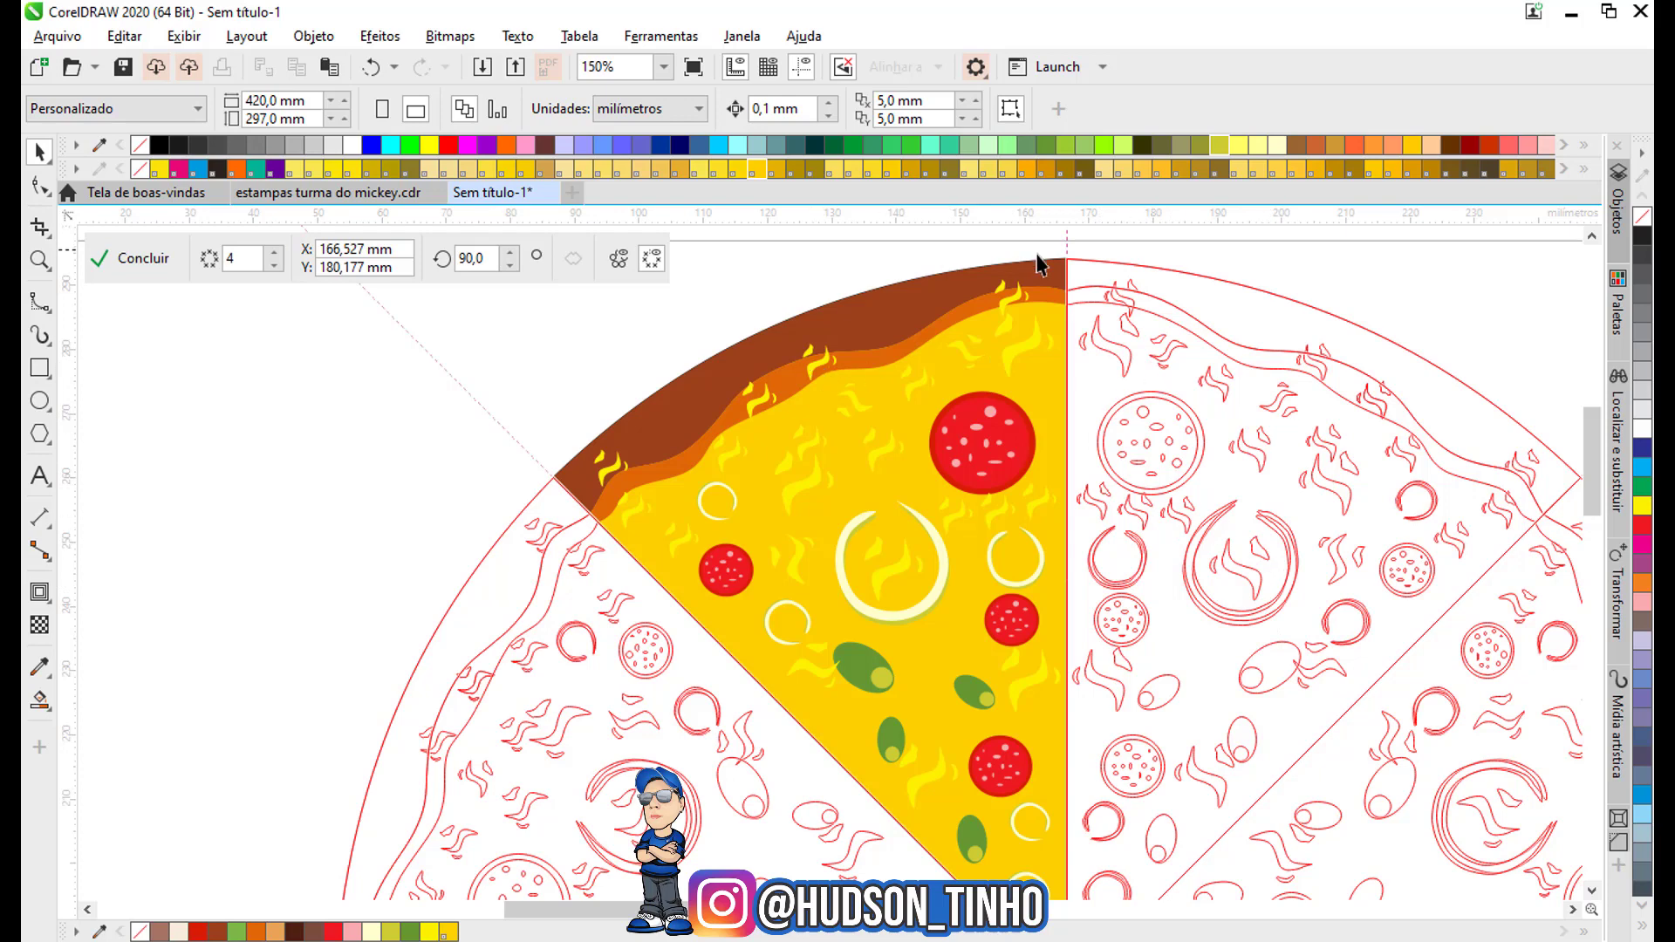
# Draw a closed B-spline shape about 85 x 39.6 mm that overlaps the crust's outer rim and extends past both wedge edges.
pyautogui.scroll(2, 721, 307)
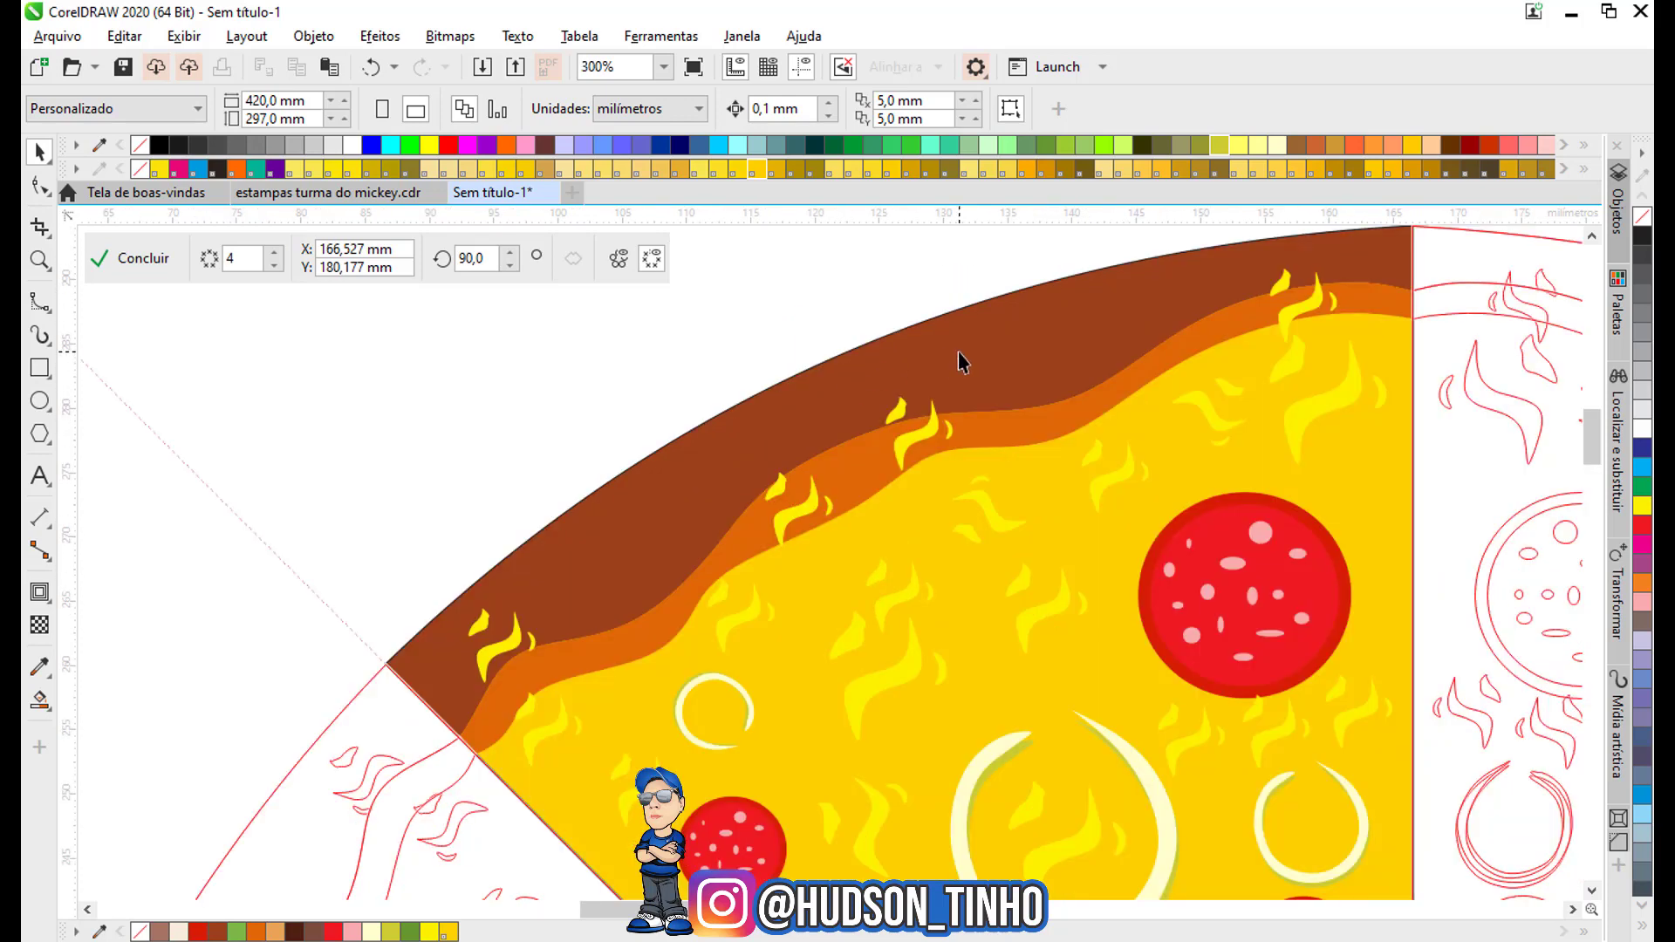
pyautogui.scroll(-2, 558, 393)
pyautogui.scroll(2, 568, 383)
pyautogui.click(639, 483)
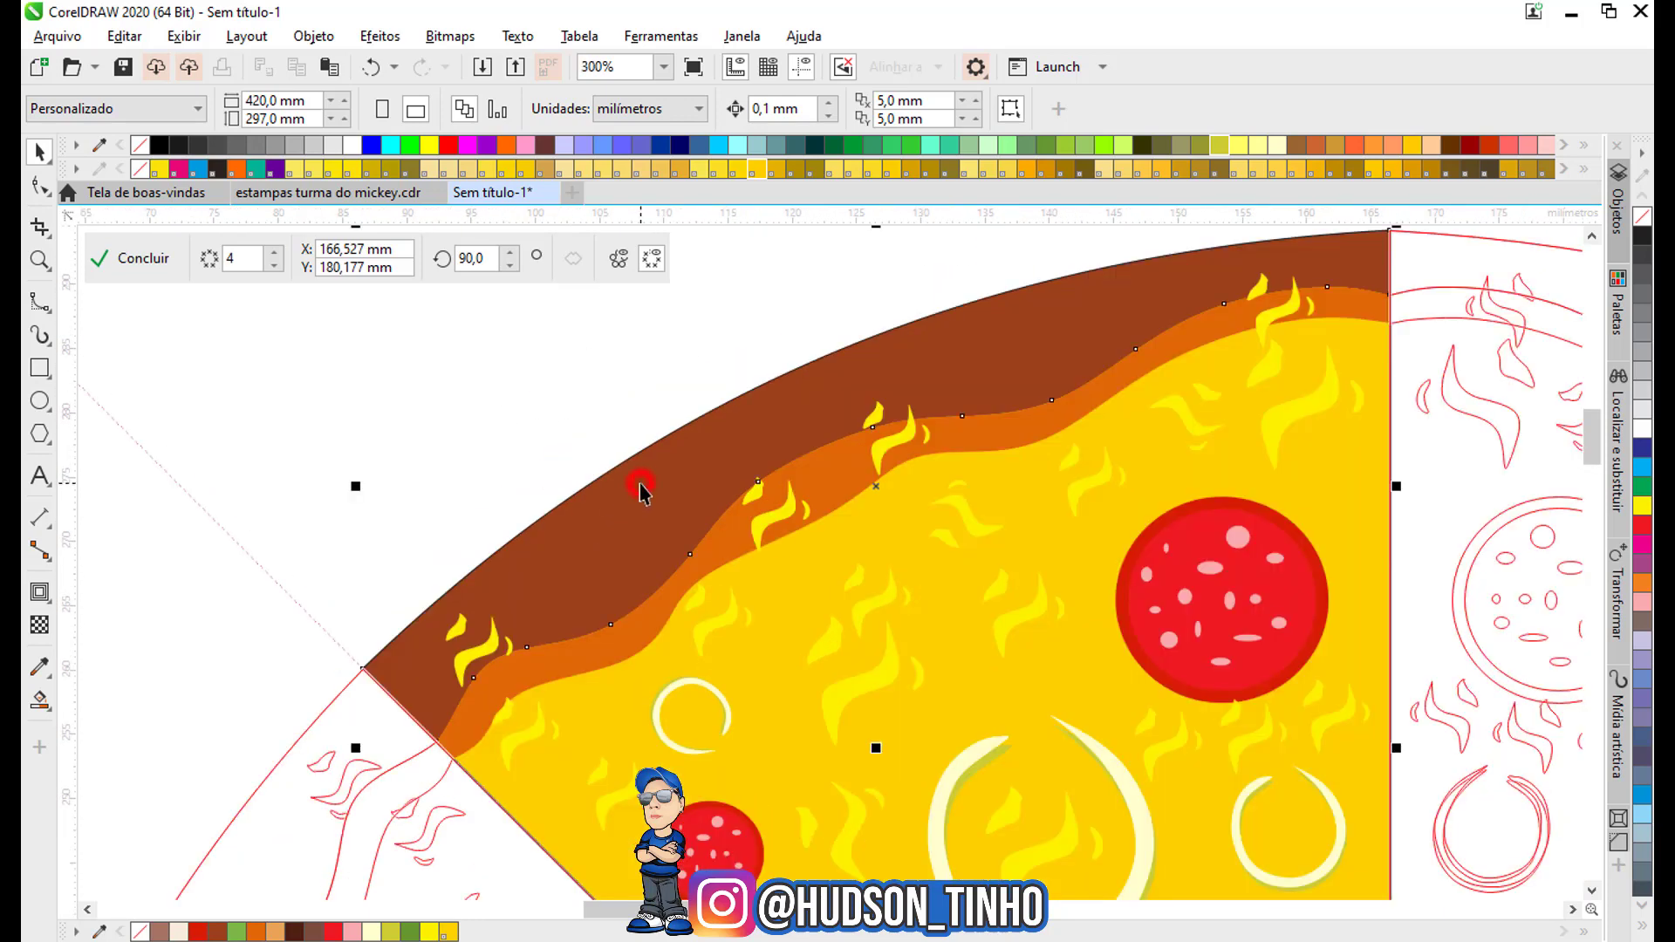
pyautogui.click(39, 305)
pyautogui.click(369, 695)
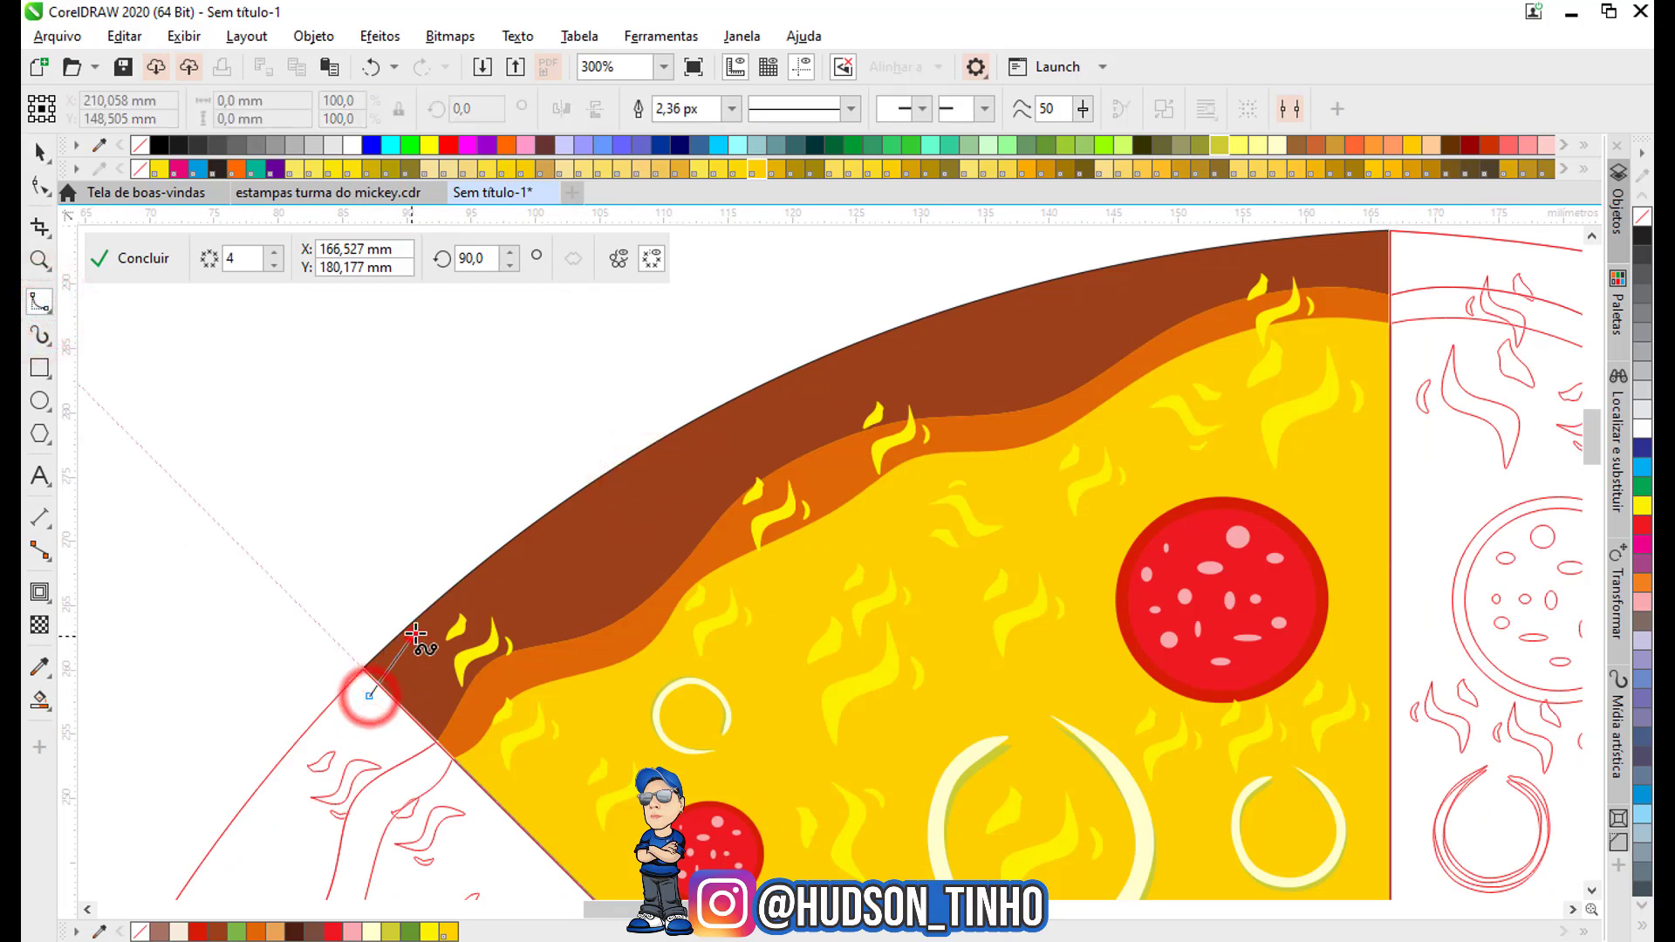
pyautogui.click(412, 636)
pyautogui.click(481, 579)
pyautogui.click(526, 545)
pyautogui.click(626, 506)
pyautogui.click(700, 460)
pyautogui.click(834, 368)
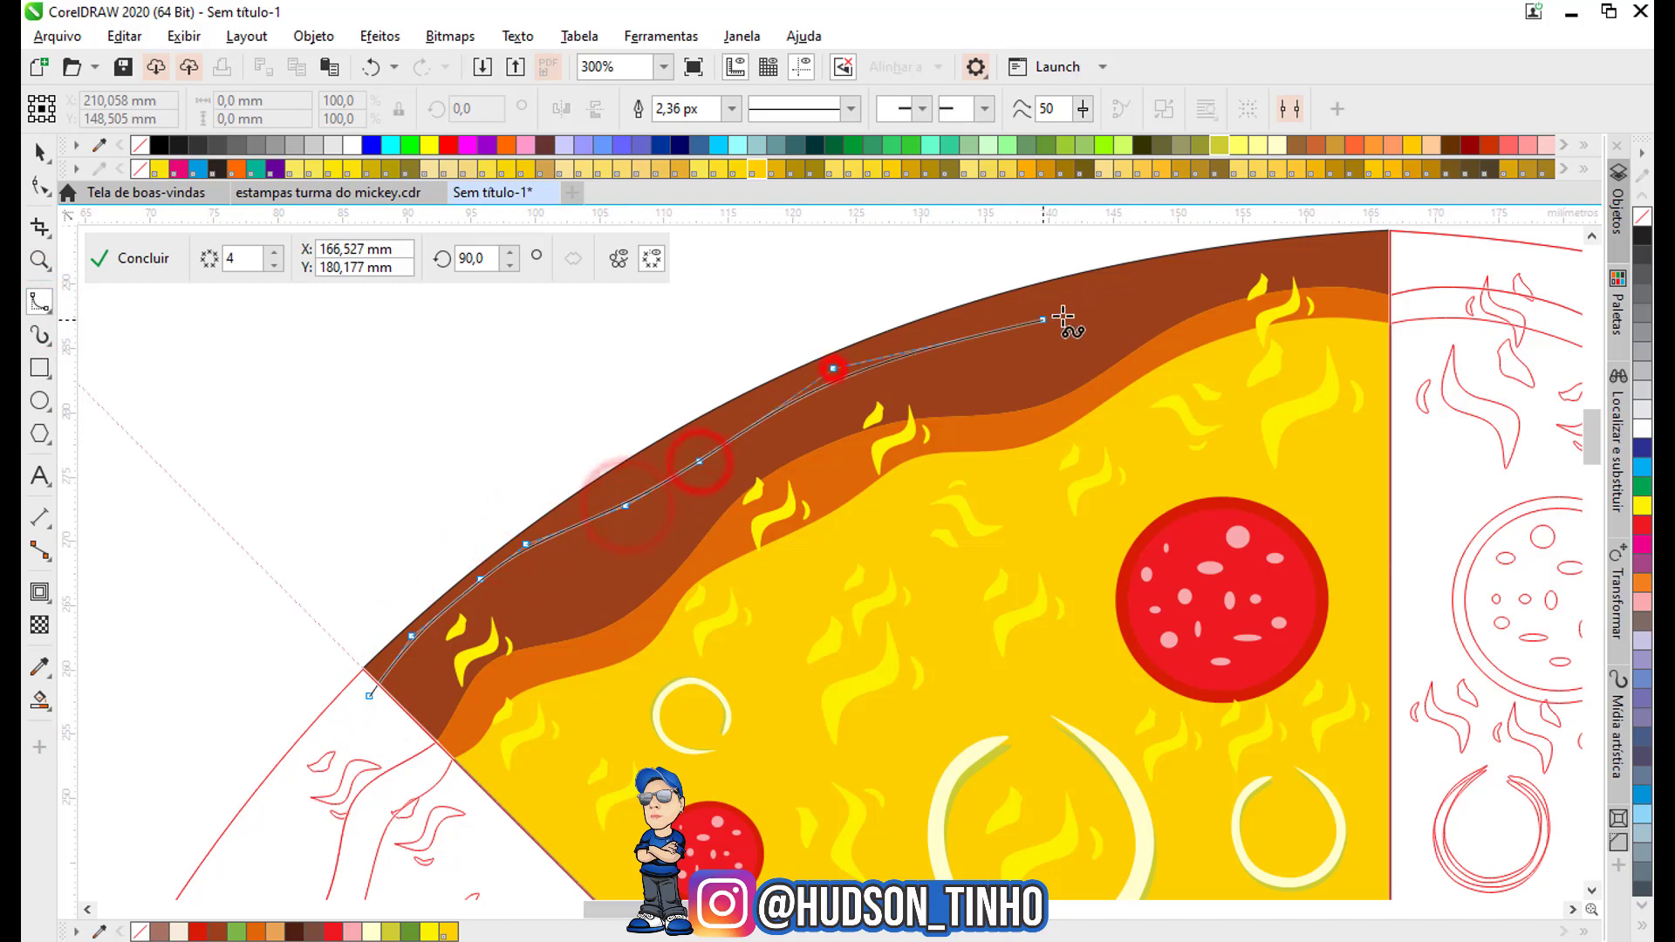
pyautogui.click(1083, 302)
pyautogui.scroll(1, 1144, 300)
pyautogui.click(1341, 282)
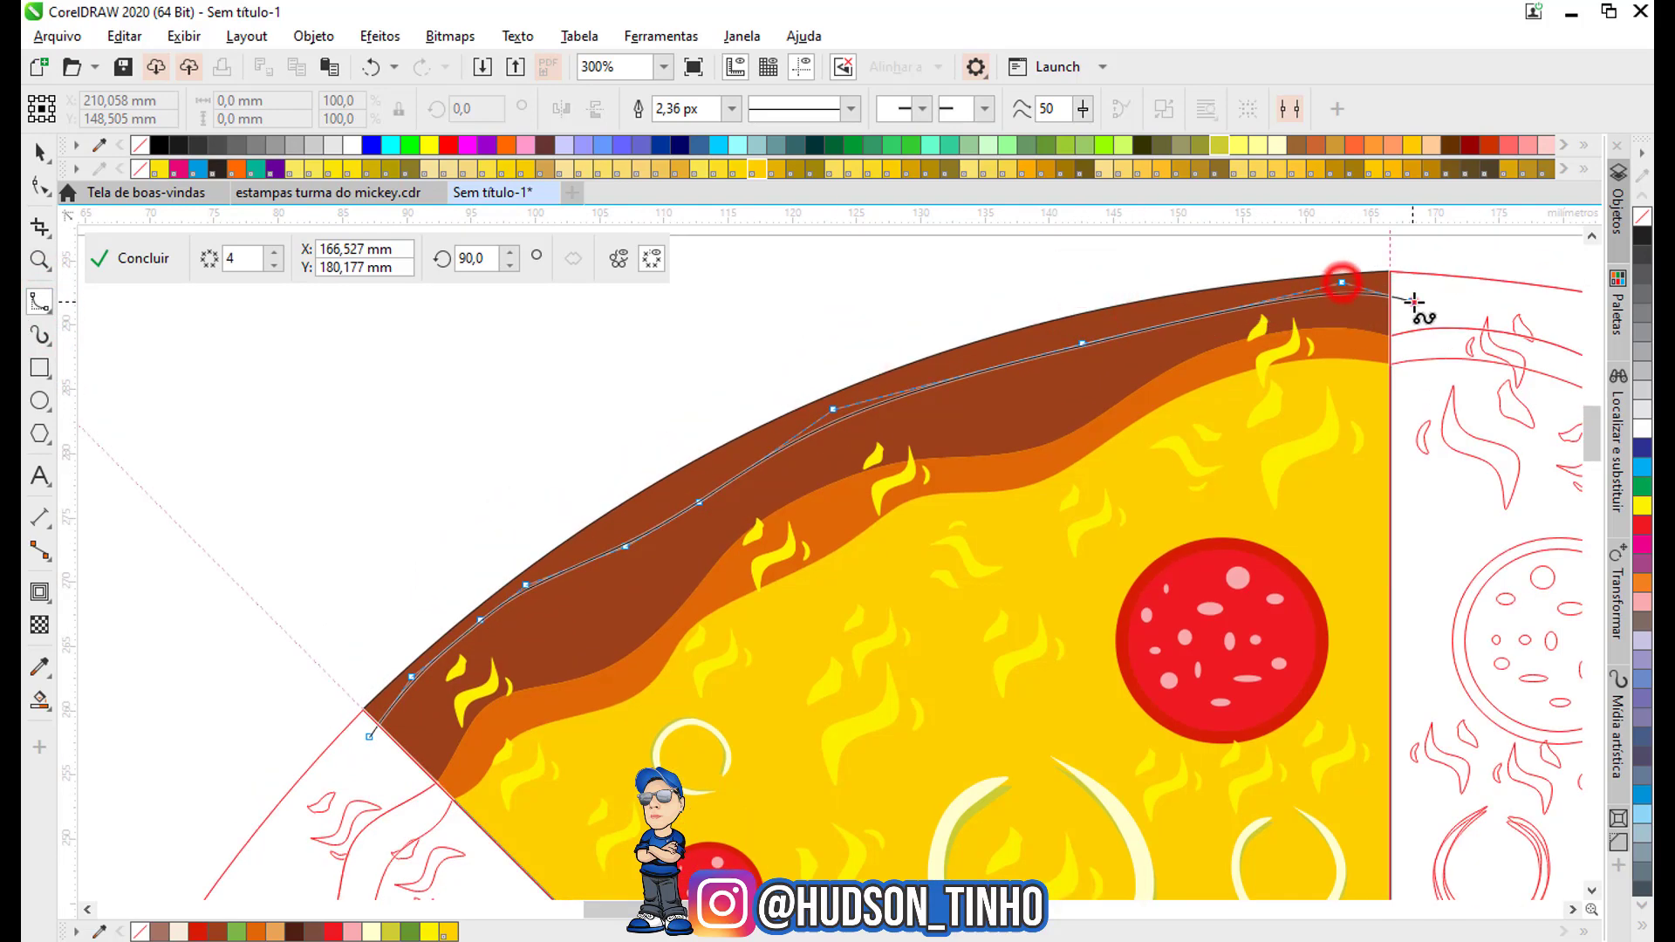
pyautogui.click(1413, 301)
pyautogui.scroll(1, 1273, 236)
pyautogui.click(1143, 266)
pyautogui.click(678, 374)
pyautogui.click(443, 568)
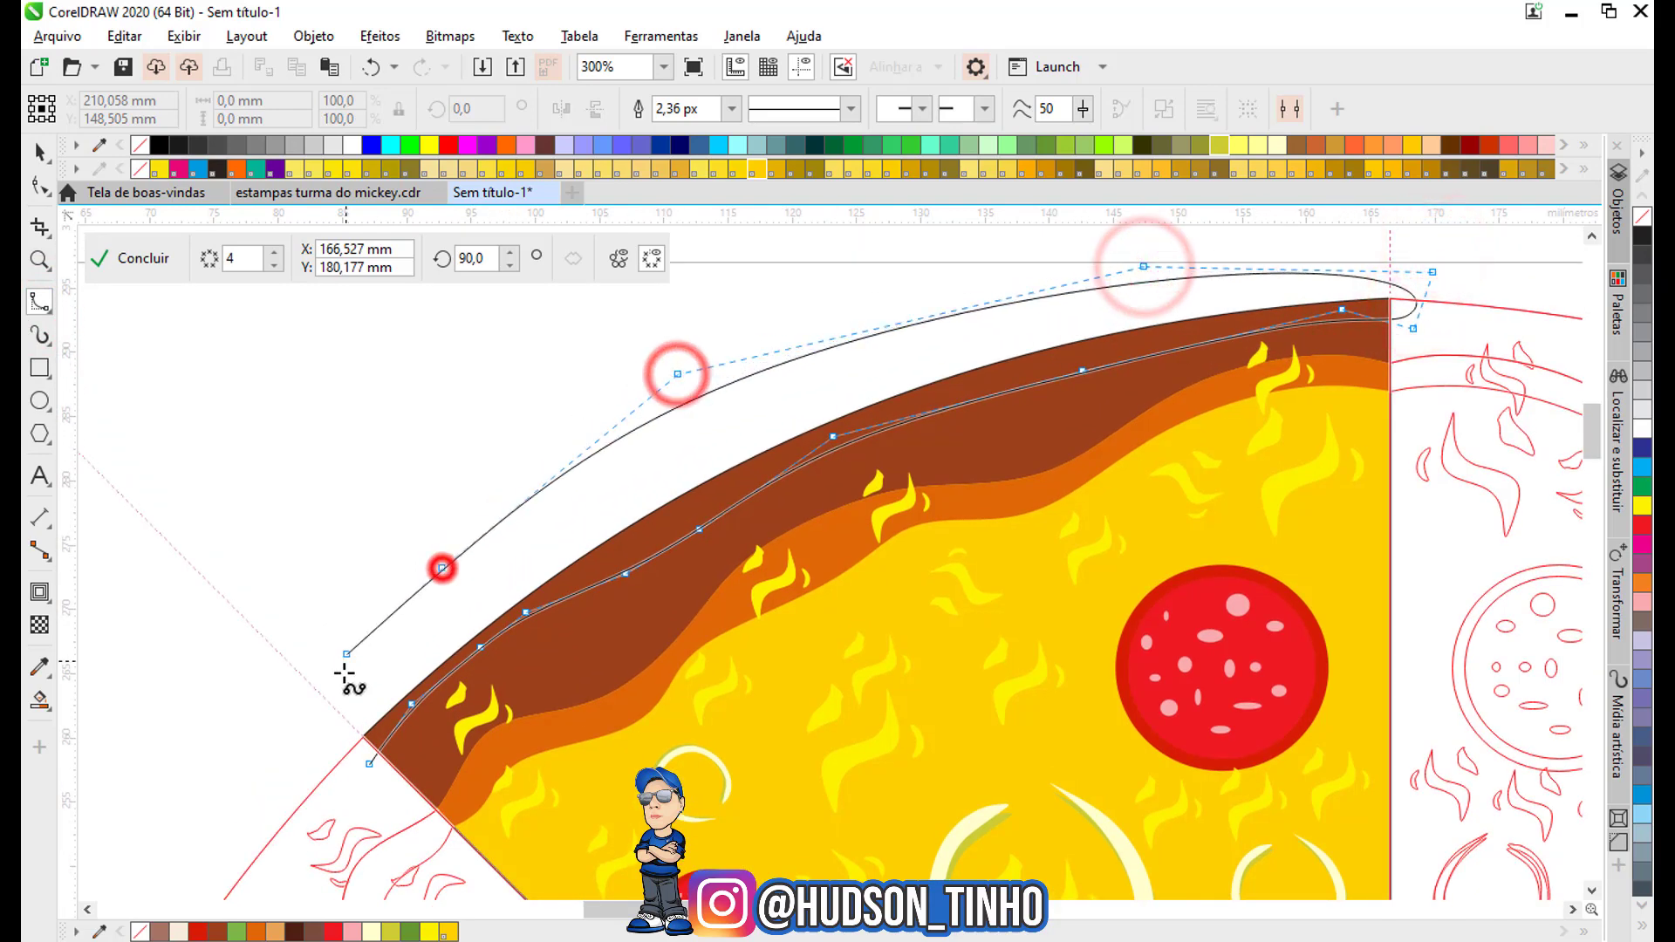
pyautogui.click(341, 674)
pyautogui.click(314, 773)
pyautogui.doubleClick(346, 785)
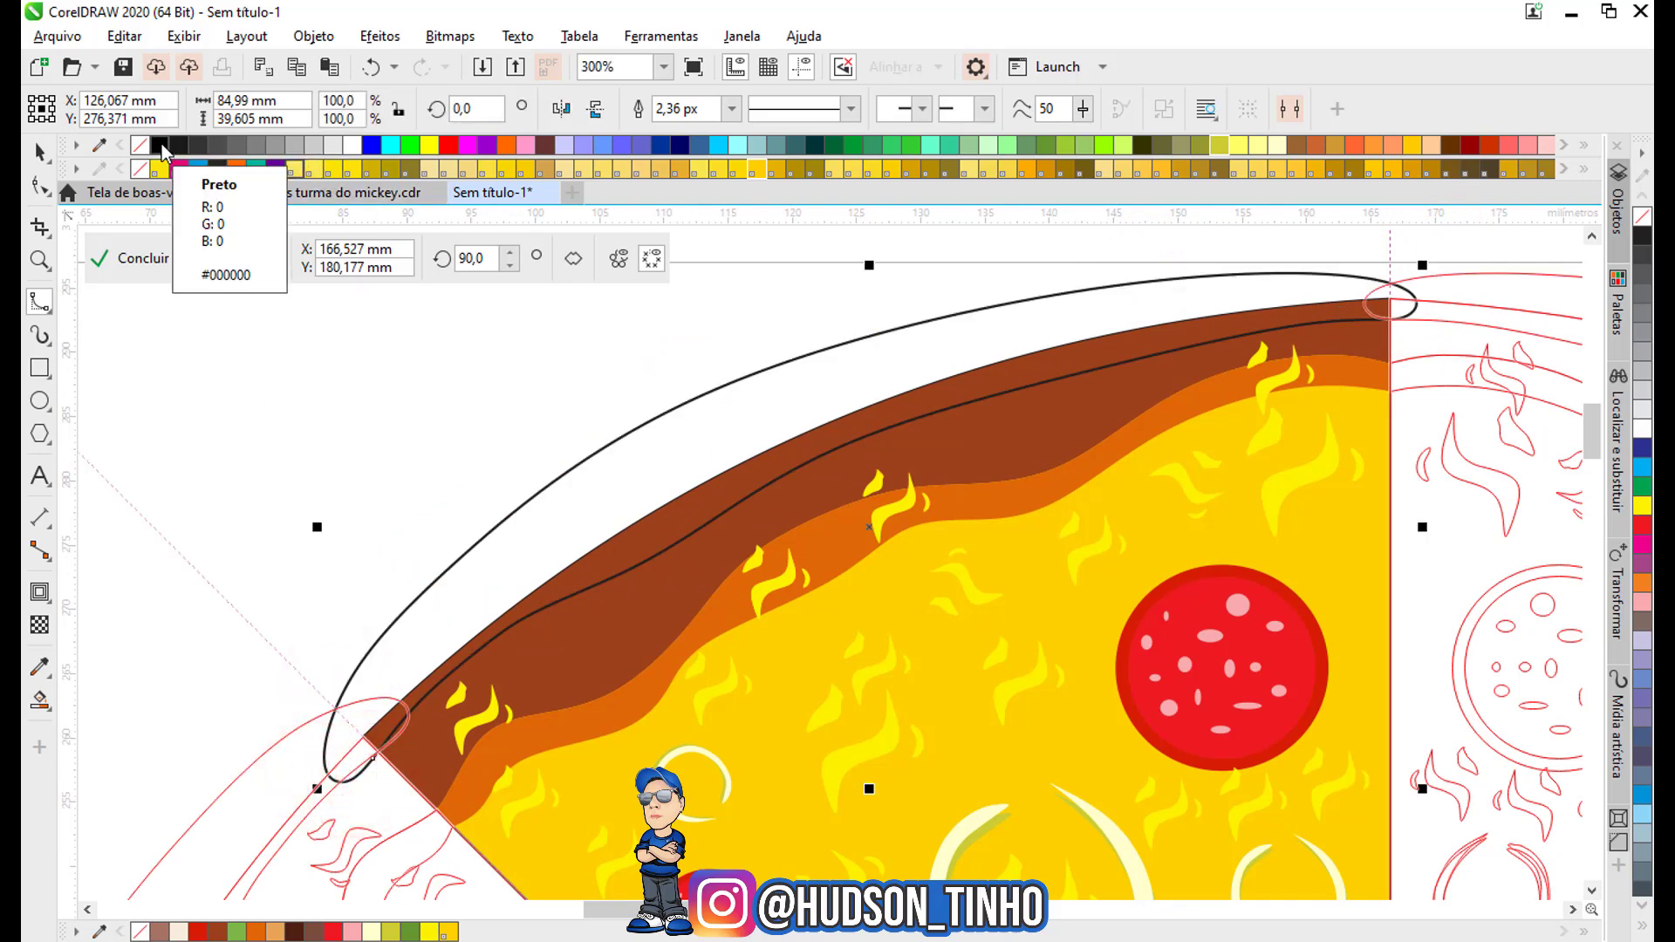
# Fill the new curved shape over the crust with black and remove its outline.
pyautogui.click(160, 145)
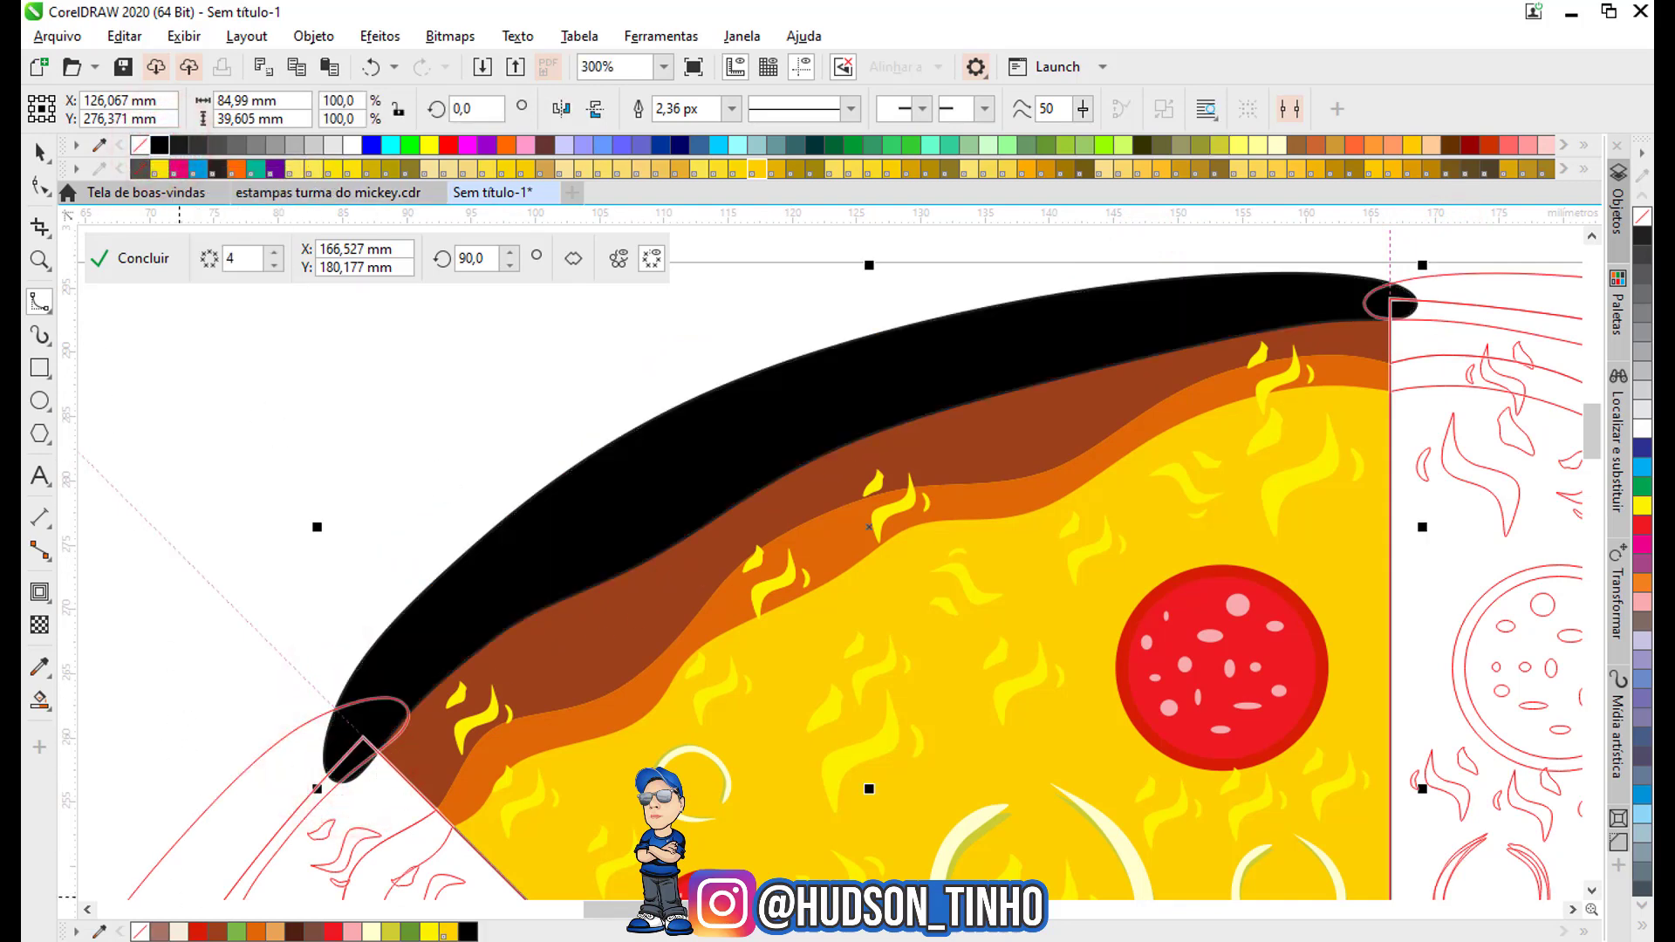
pyautogui.rightClick(140, 932)
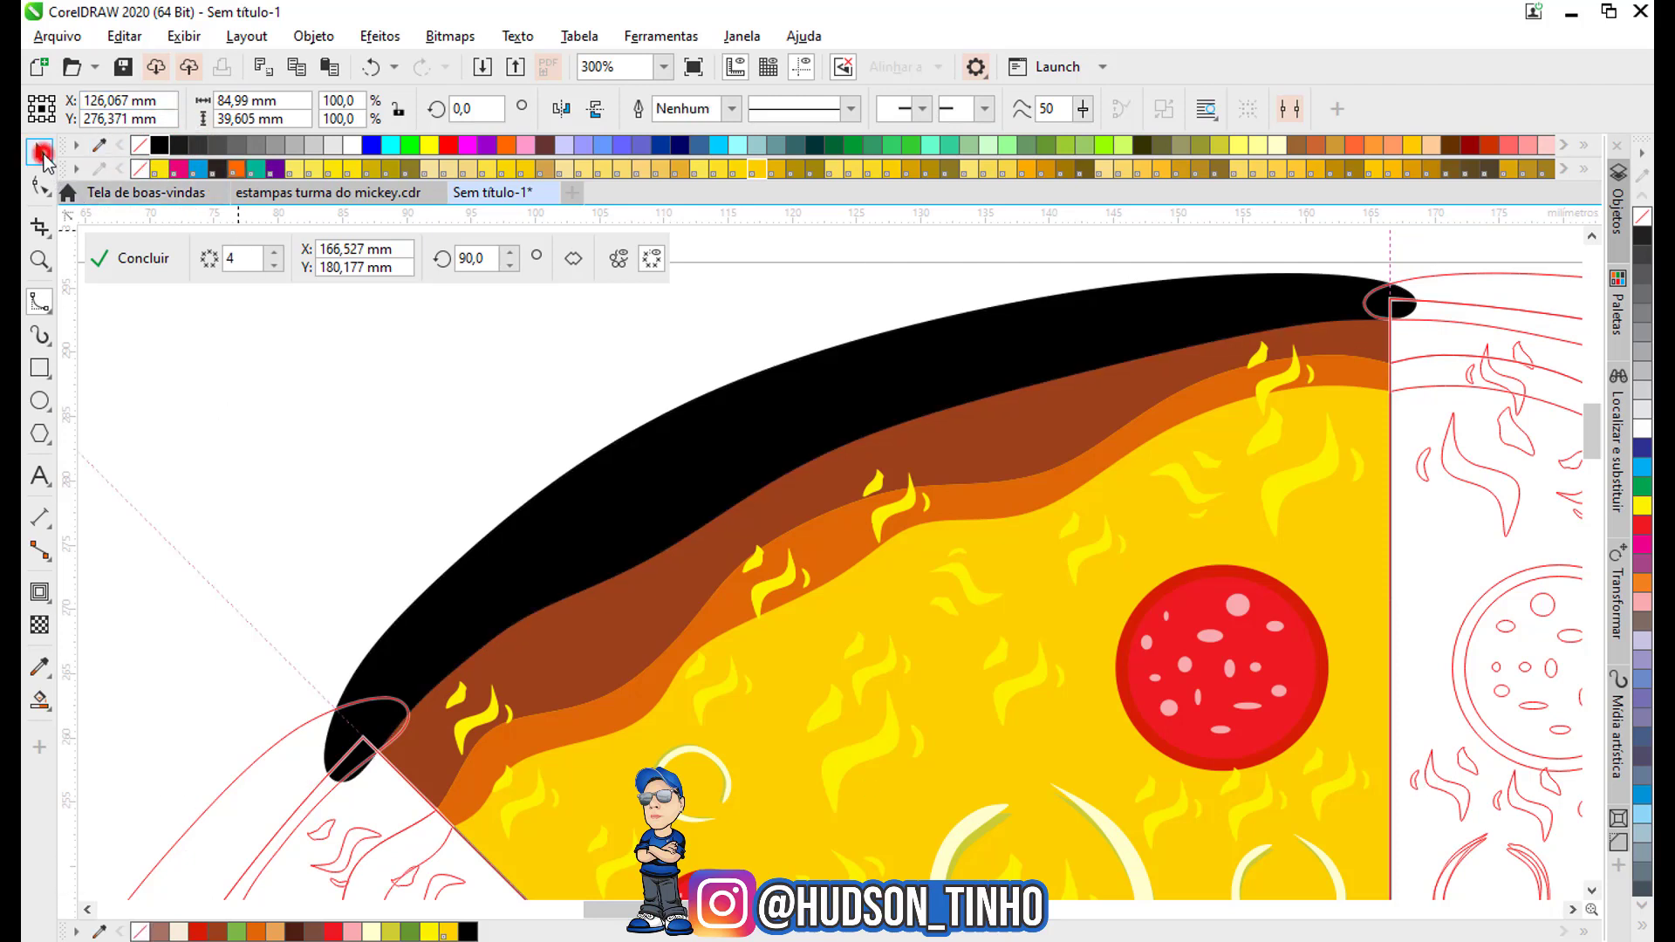
pyautogui.click(39, 153)
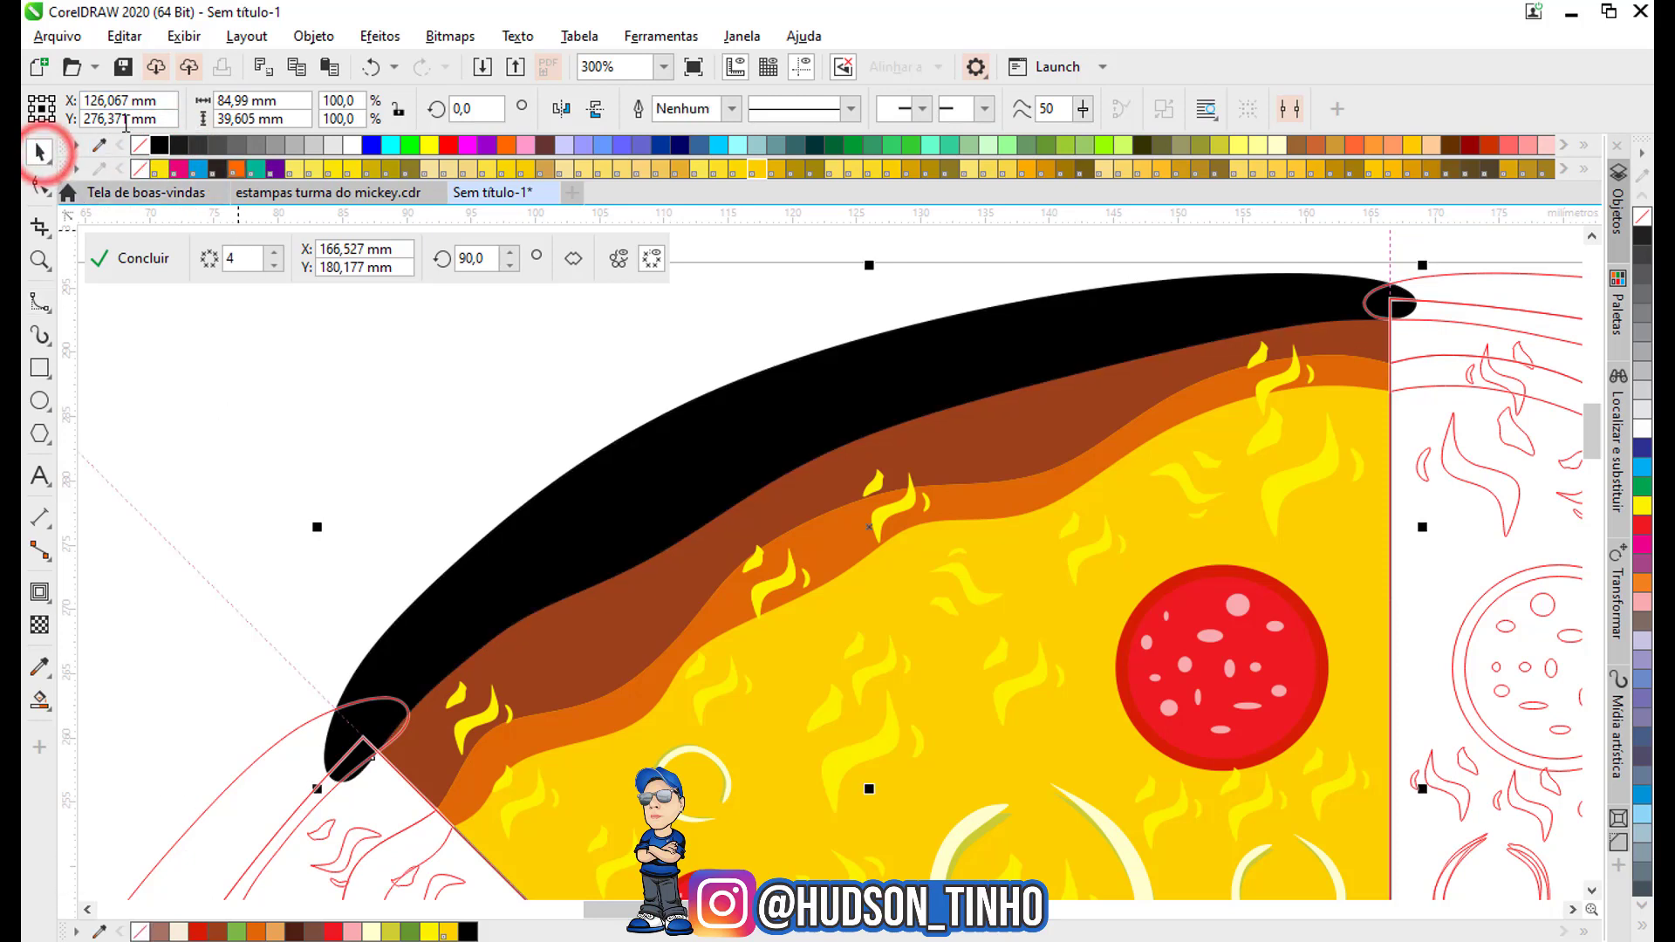
# Convert the black crust shape to a bitmap with the offered conversion settings.
pyautogui.click(438, 41)
pyautogui.click(498, 77)
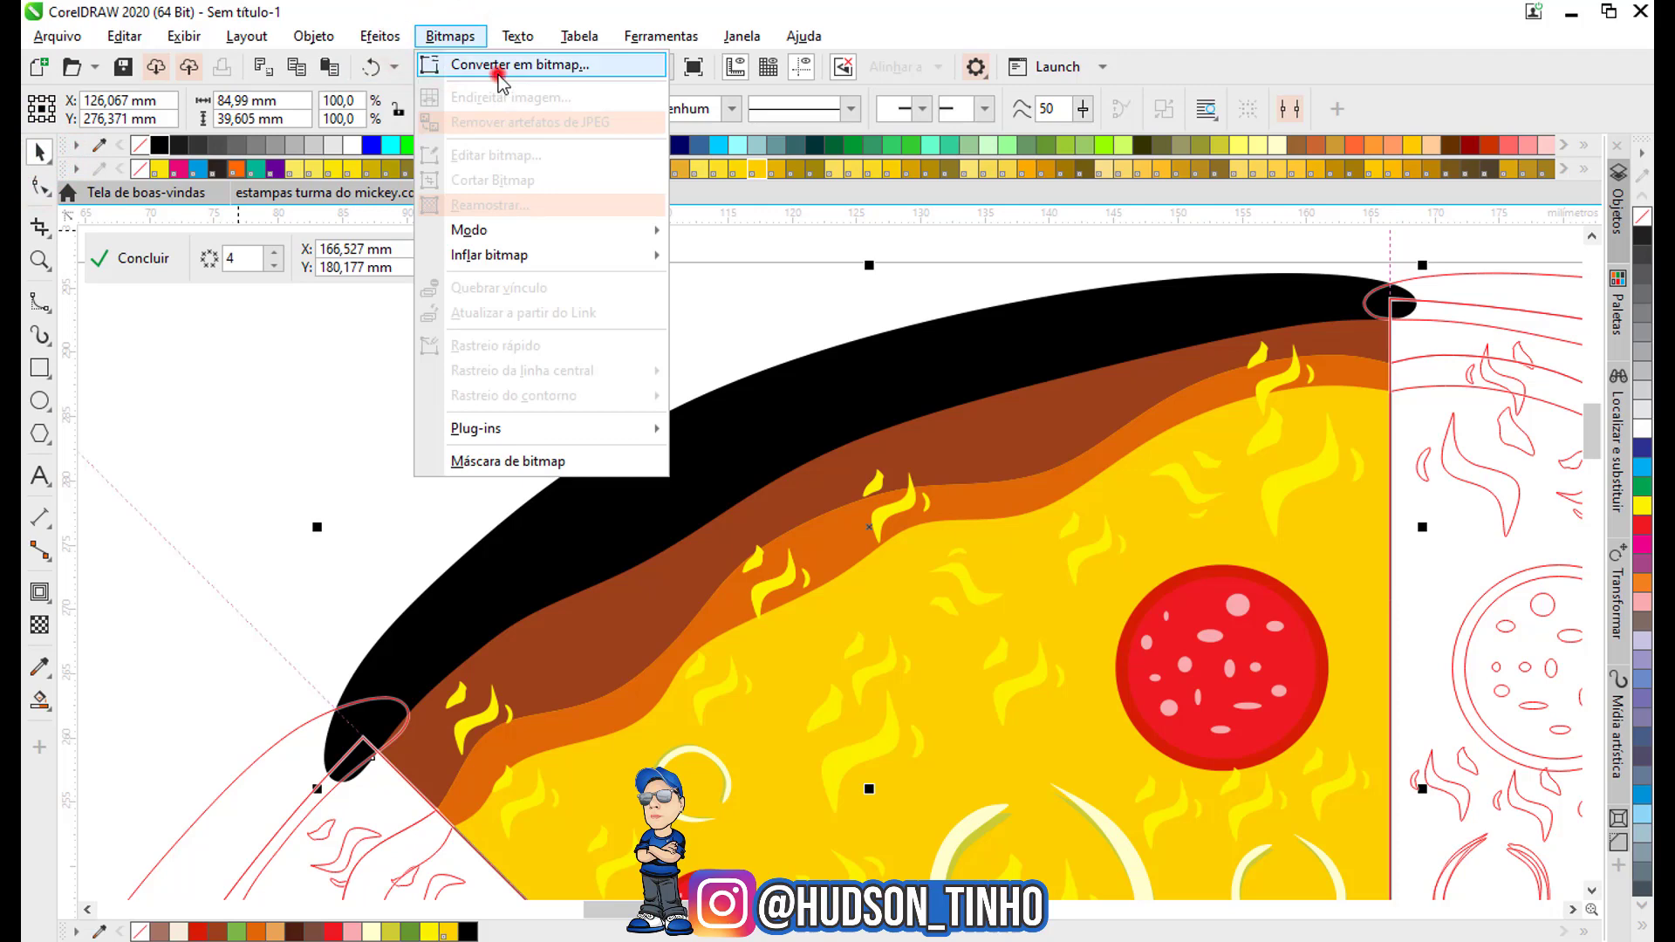
pyautogui.click(863, 633)
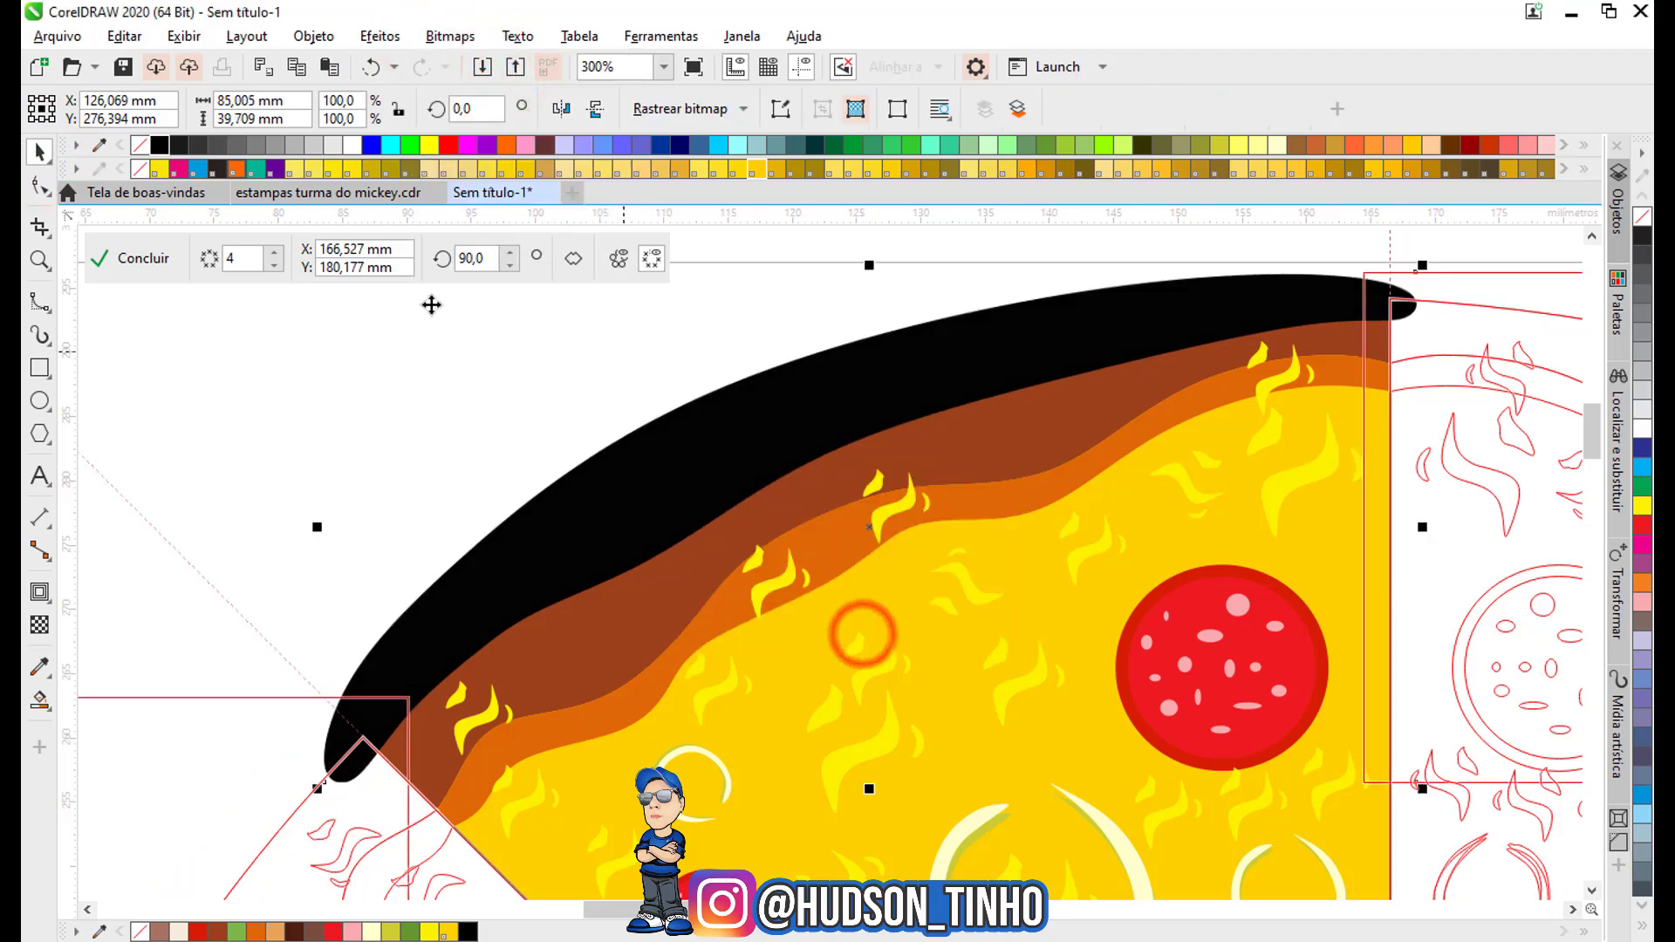
# Apply a Gaussian blur with a radius of 30.3 pixels to the black bitmap.
pyautogui.click(380, 36)
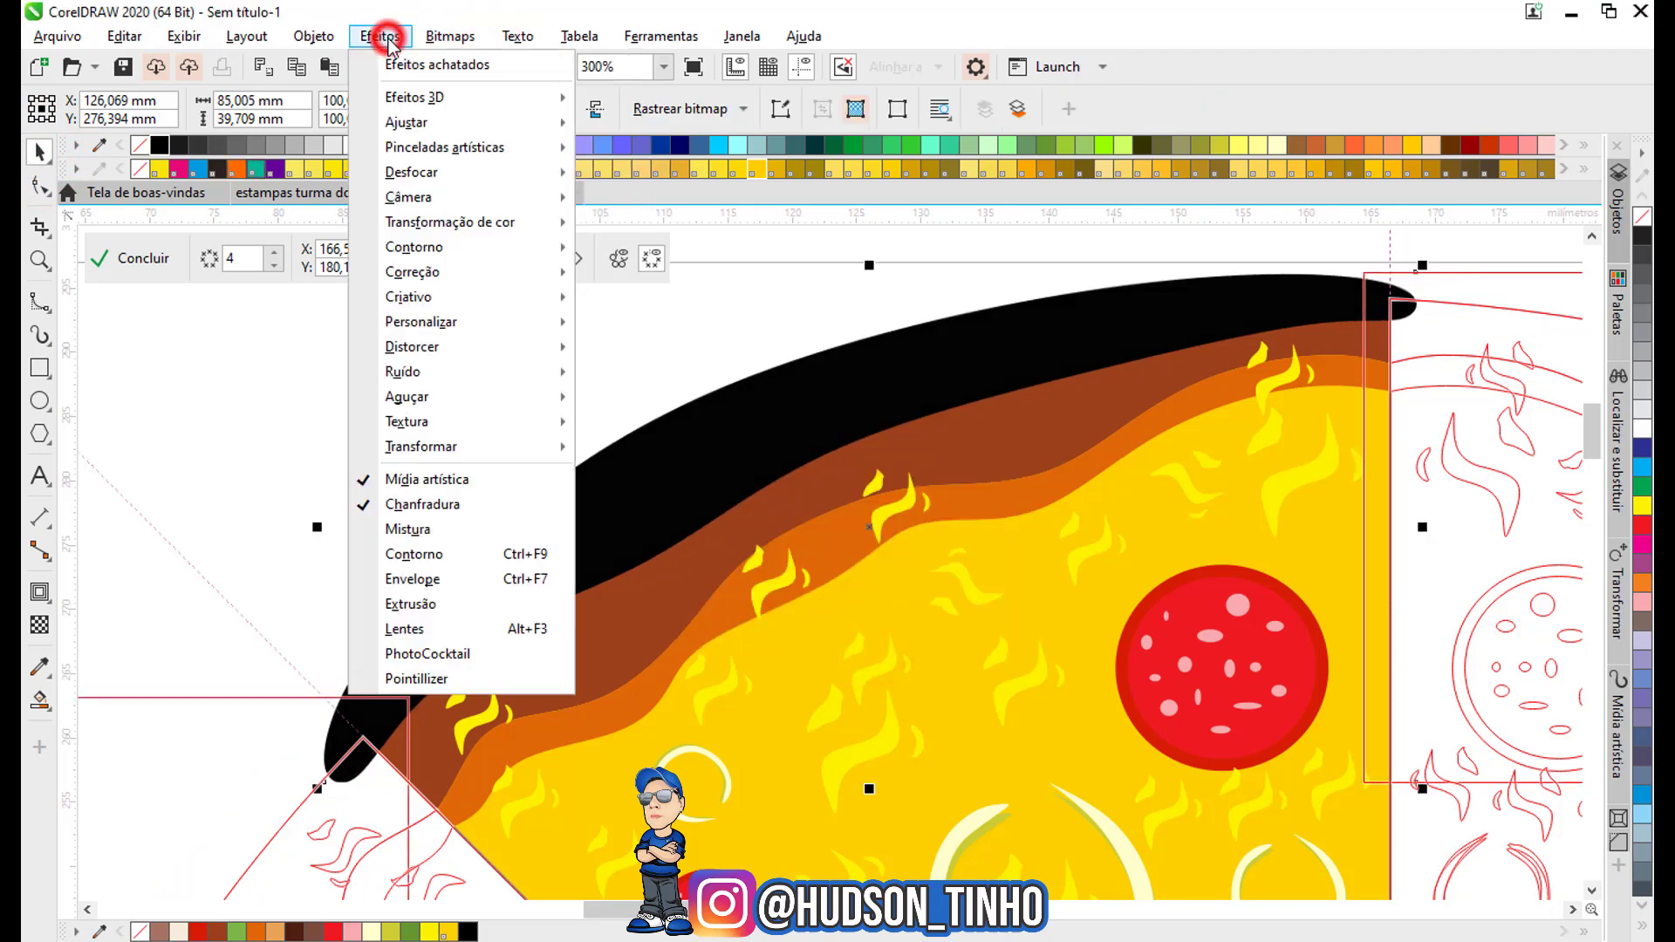
pyautogui.click(451, 172)
pyautogui.click(798, 227)
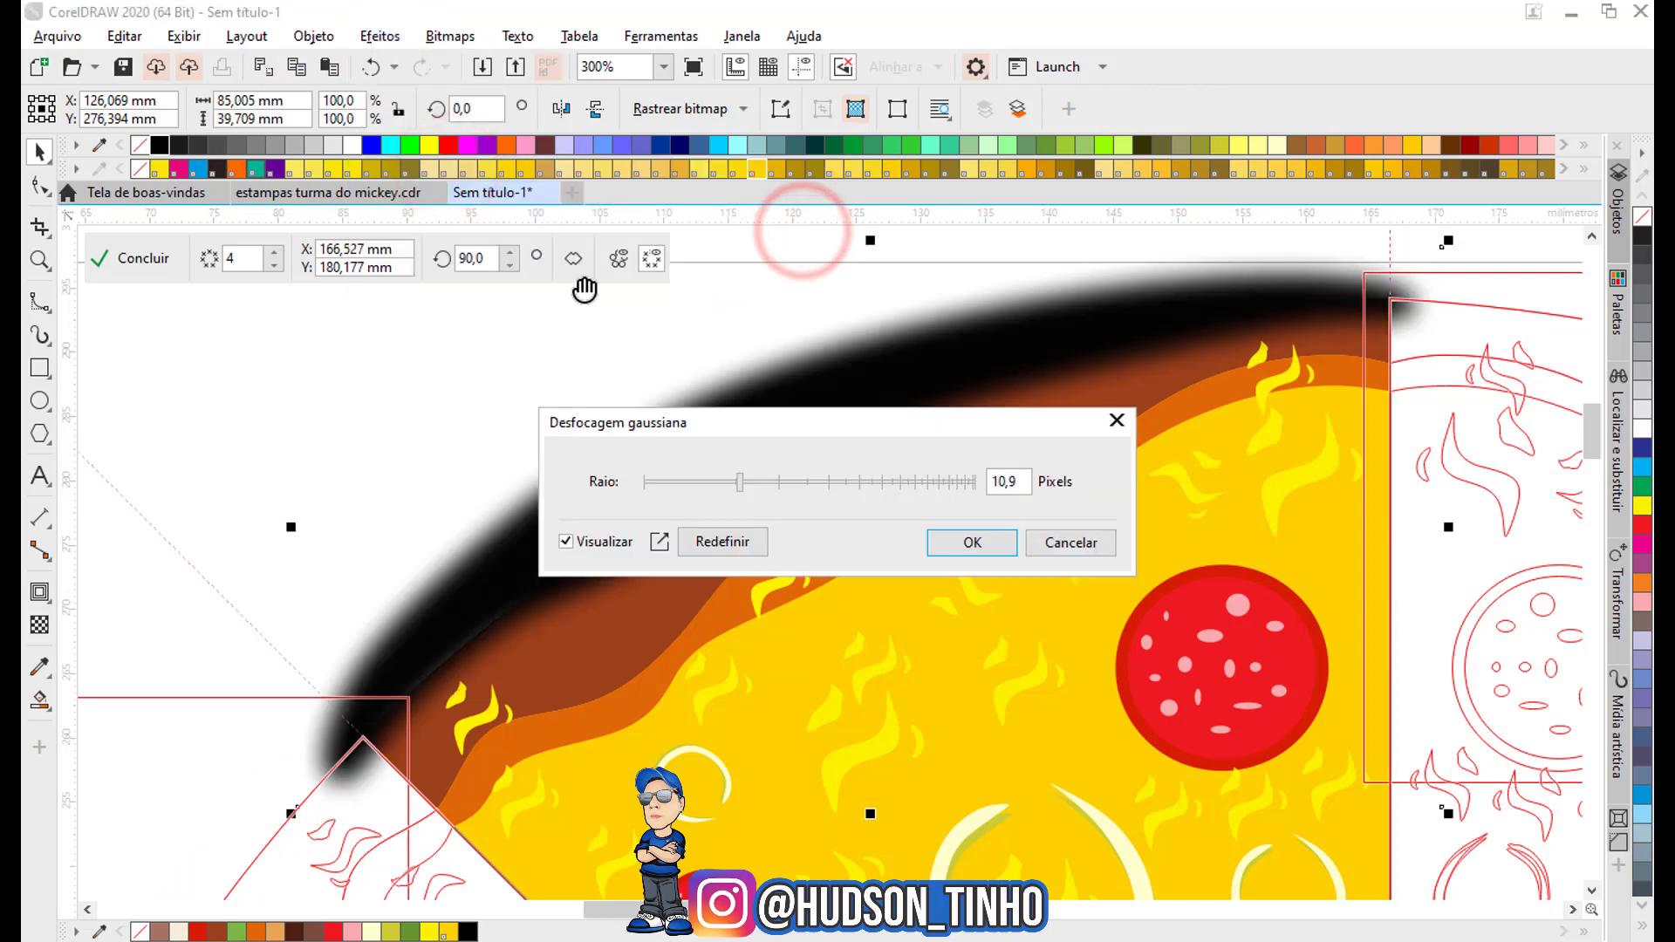
pyautogui.moveTo(685, 441); pyautogui.dragTo(841, 415)
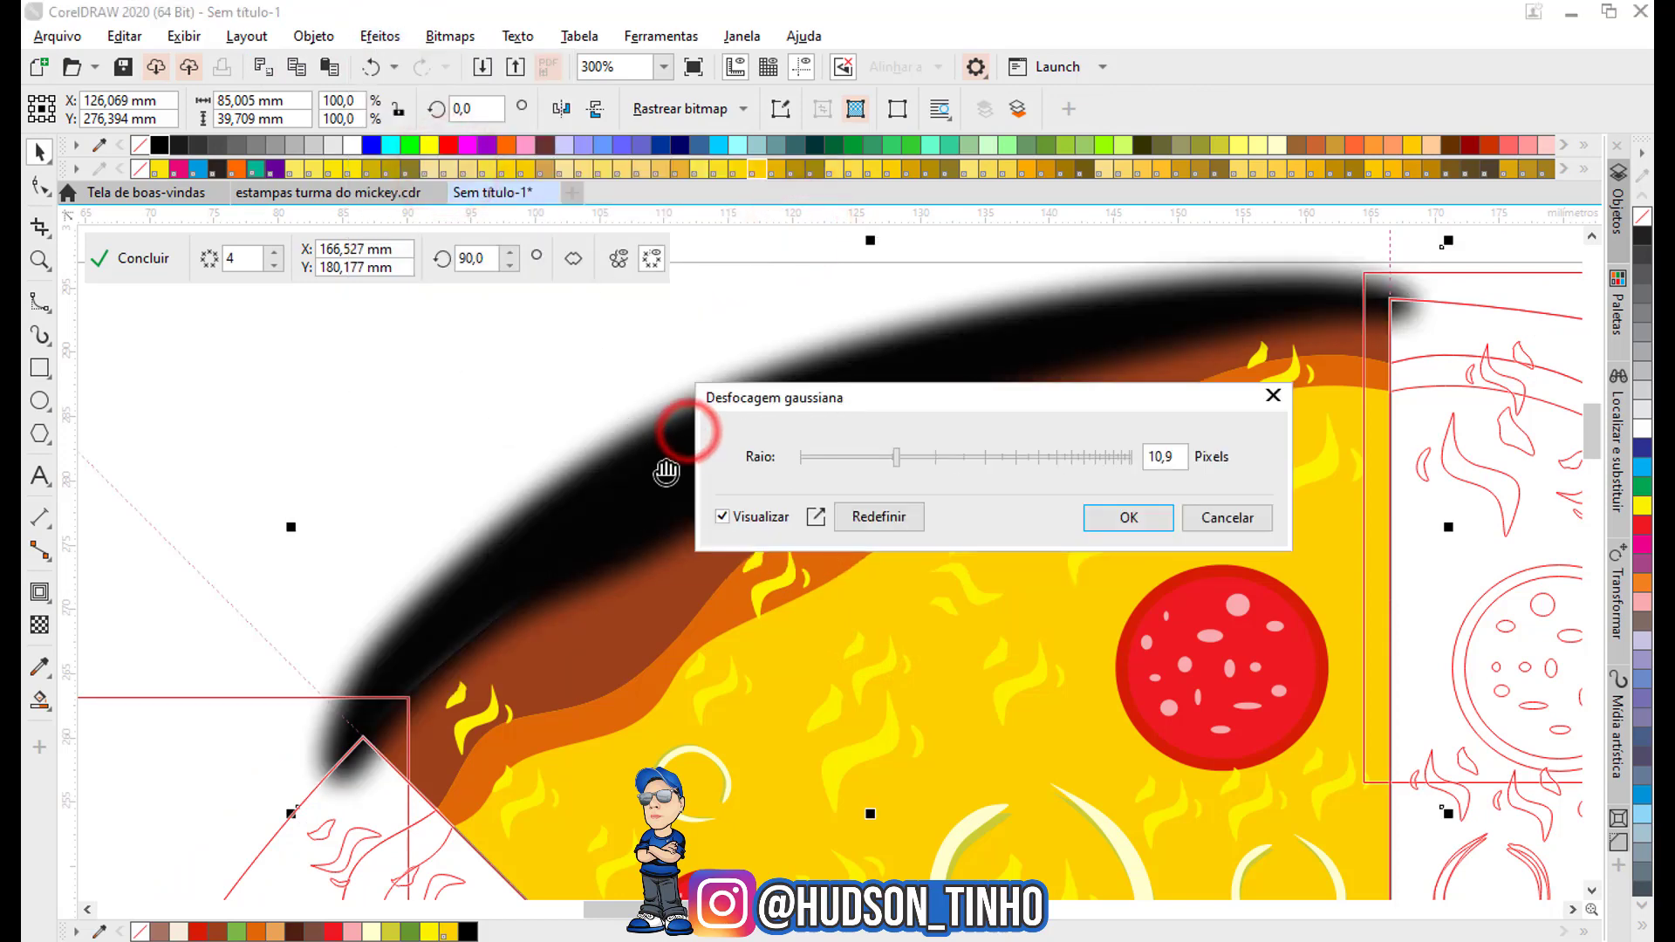
pyautogui.moveTo(928, 462); pyautogui.dragTo(979, 464)
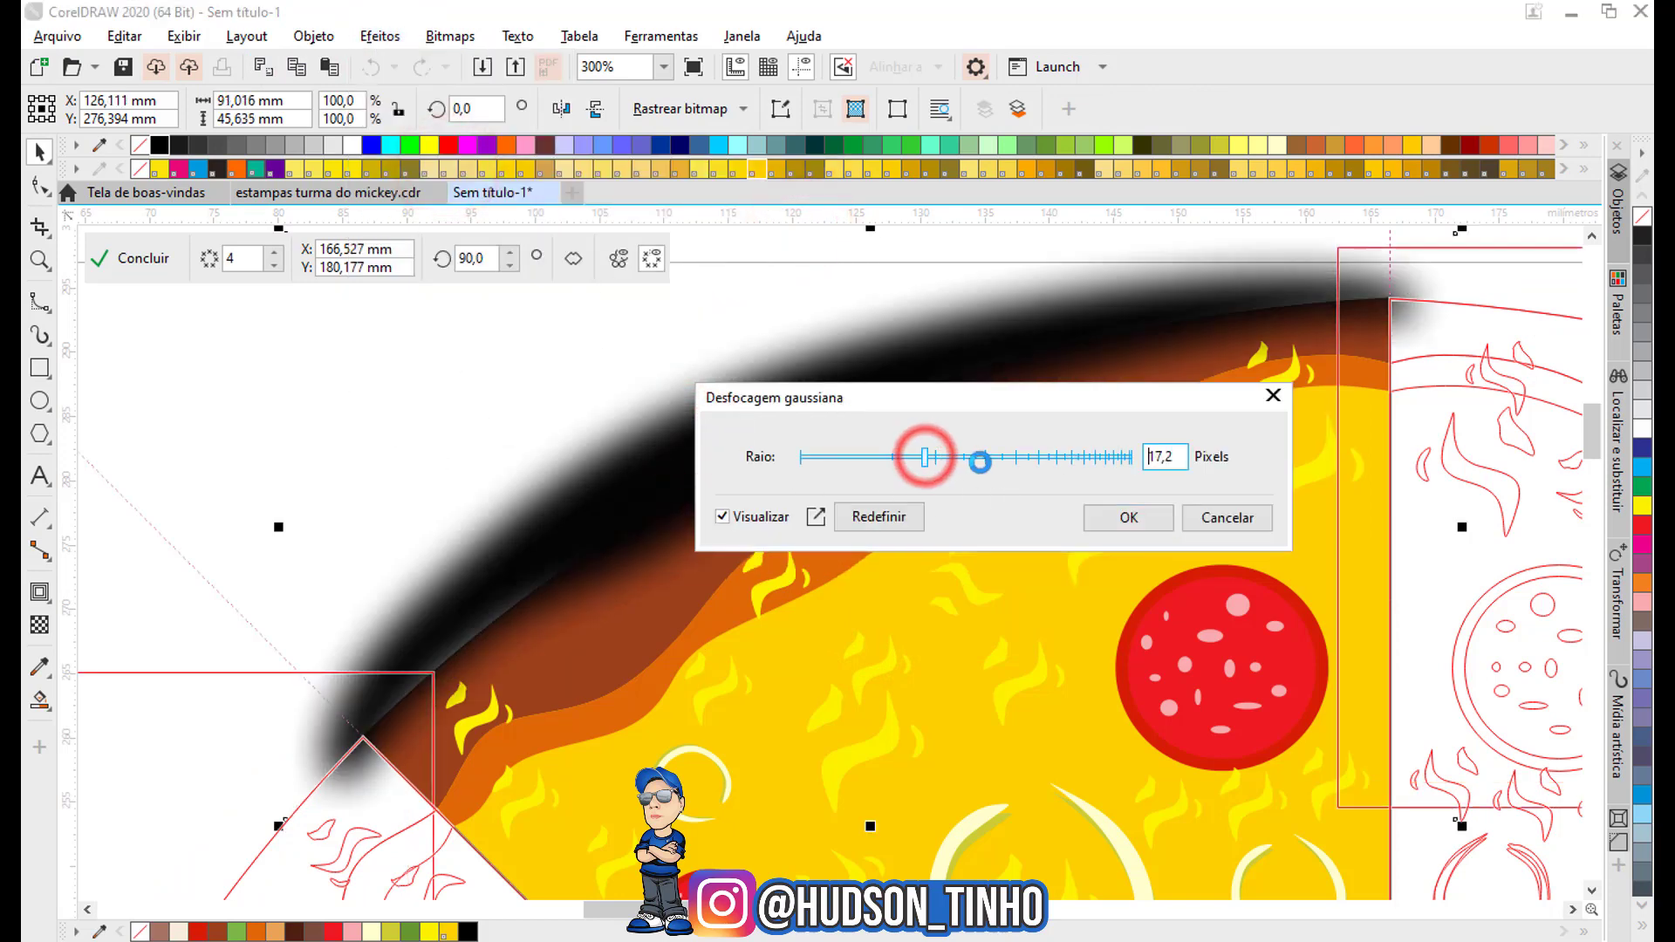
pyautogui.click(982, 467)
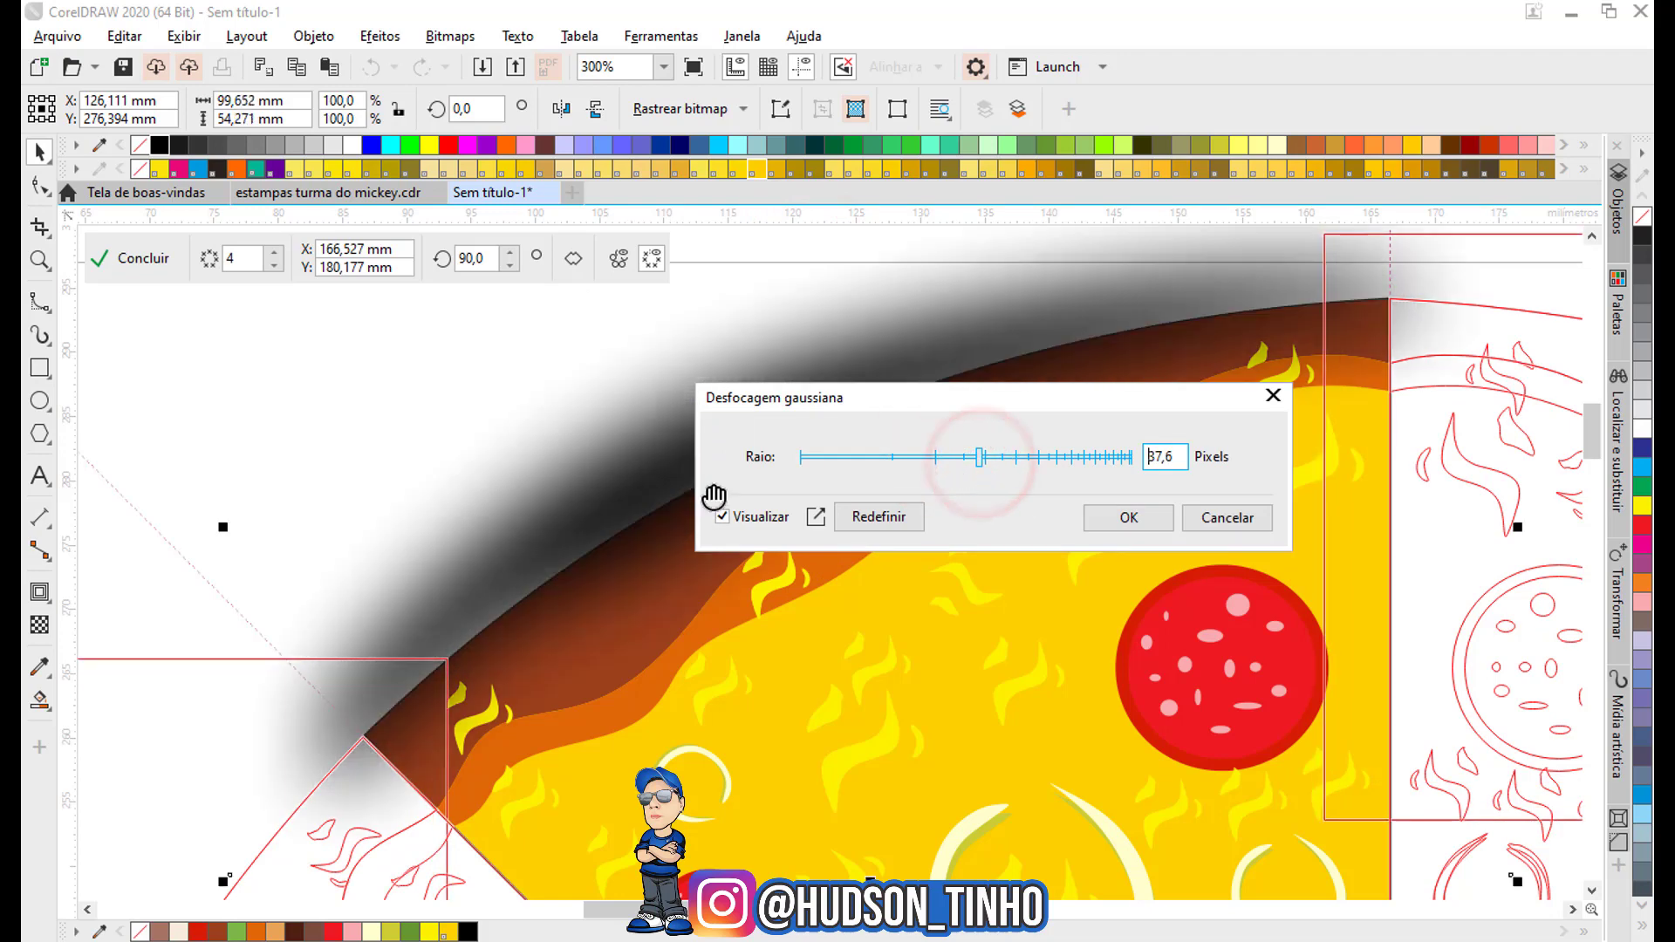
pyautogui.click(966, 456)
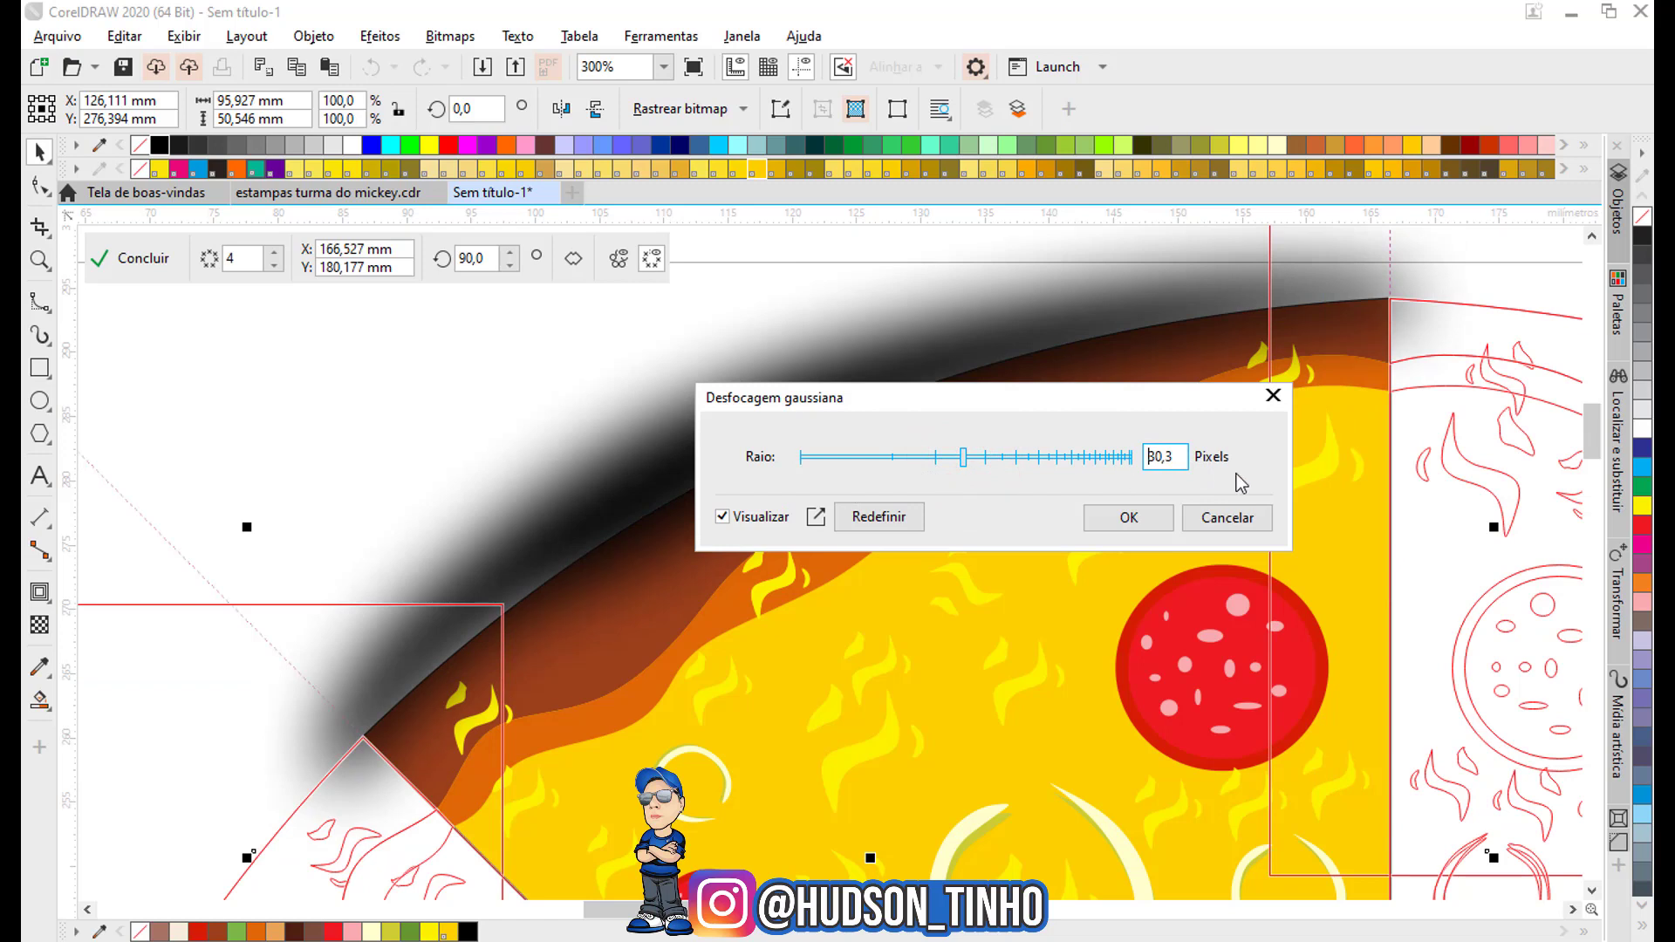
pyautogui.click(1123, 524)
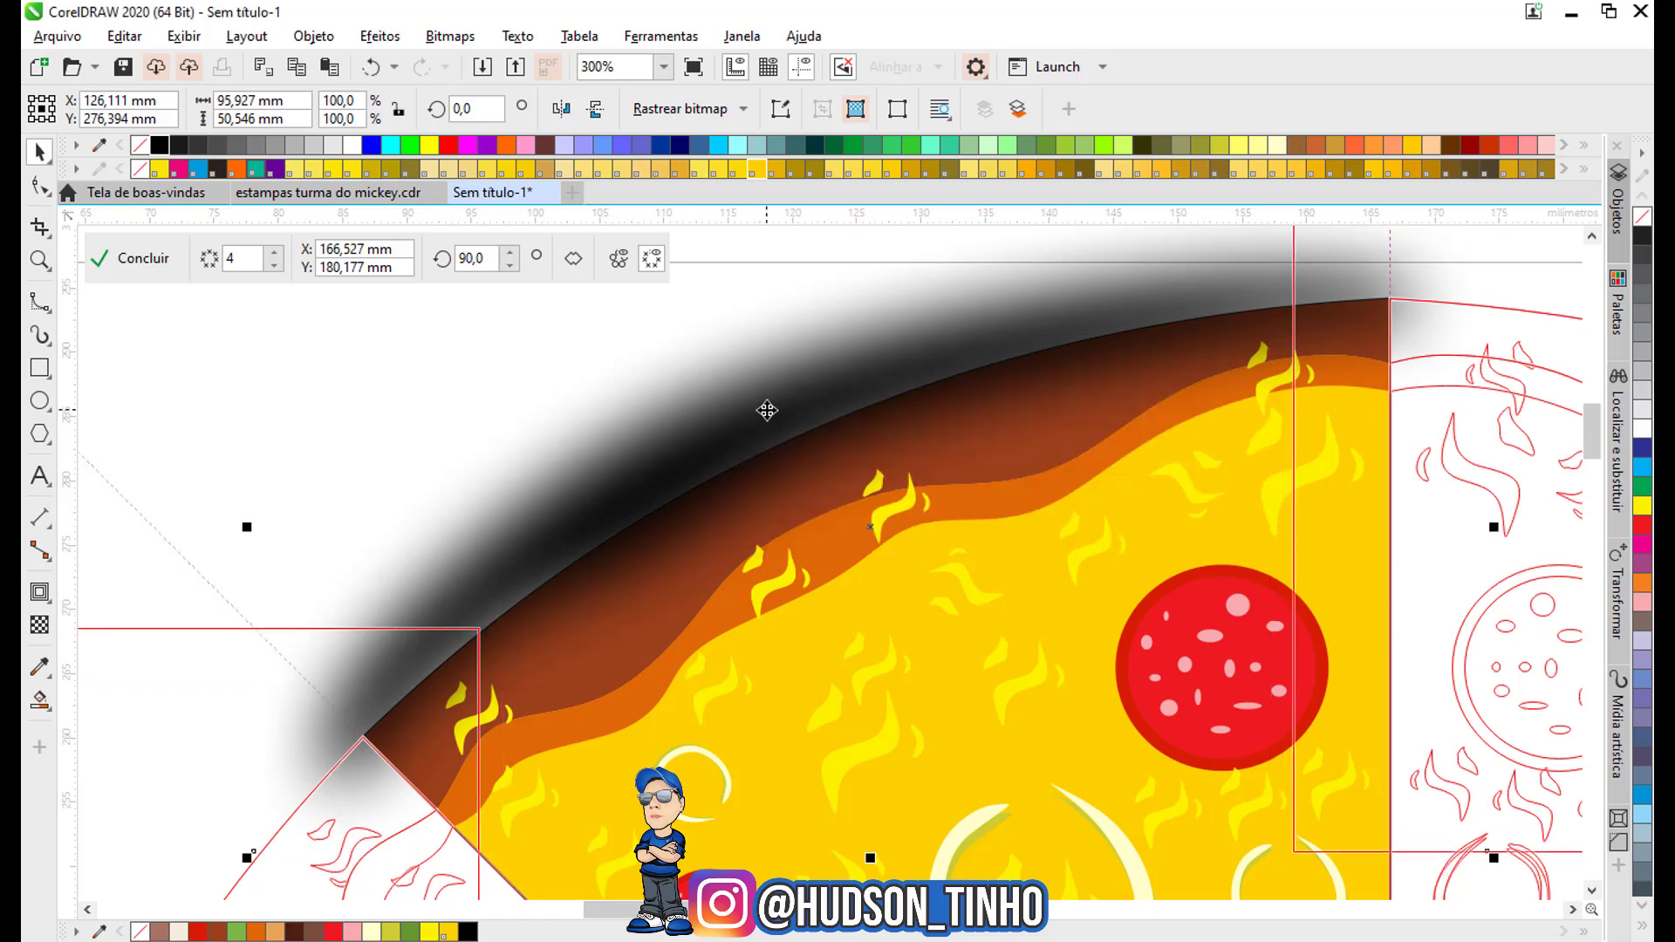
# Send the blurred black bitmap to the back and PowerClip it inside the brown crust shape.
pyautogui.hotkey('shift', 'pagedown')
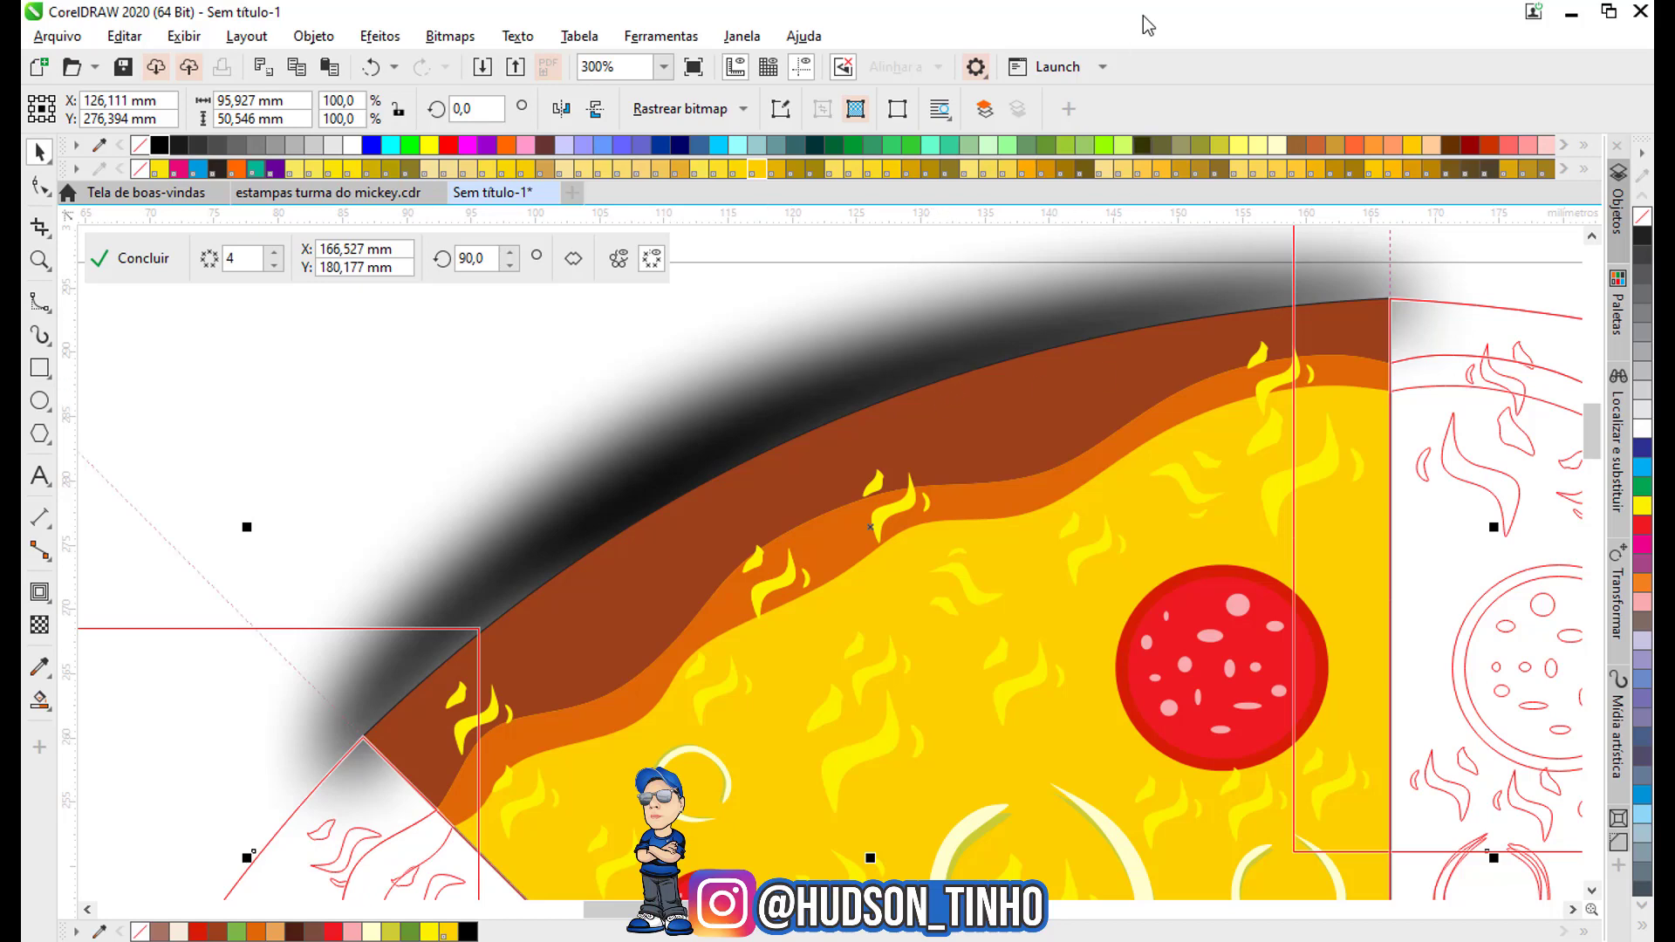
pyautogui.click(328, 40)
pyautogui.moveTo(380, 125)
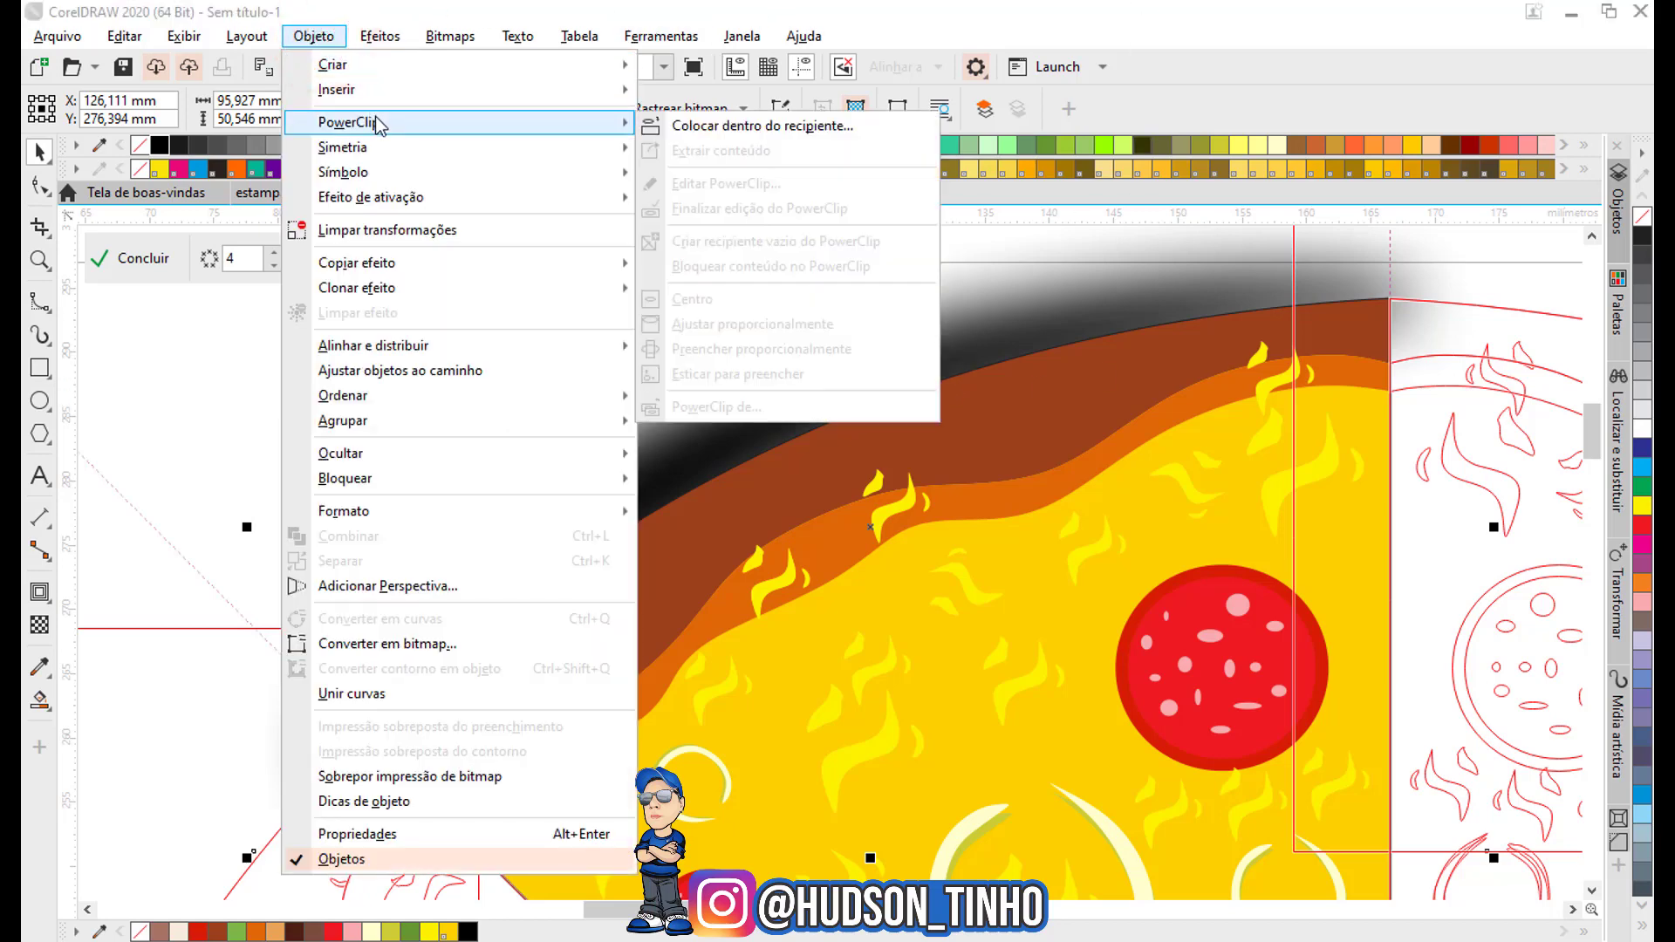
pyautogui.click(746, 131)
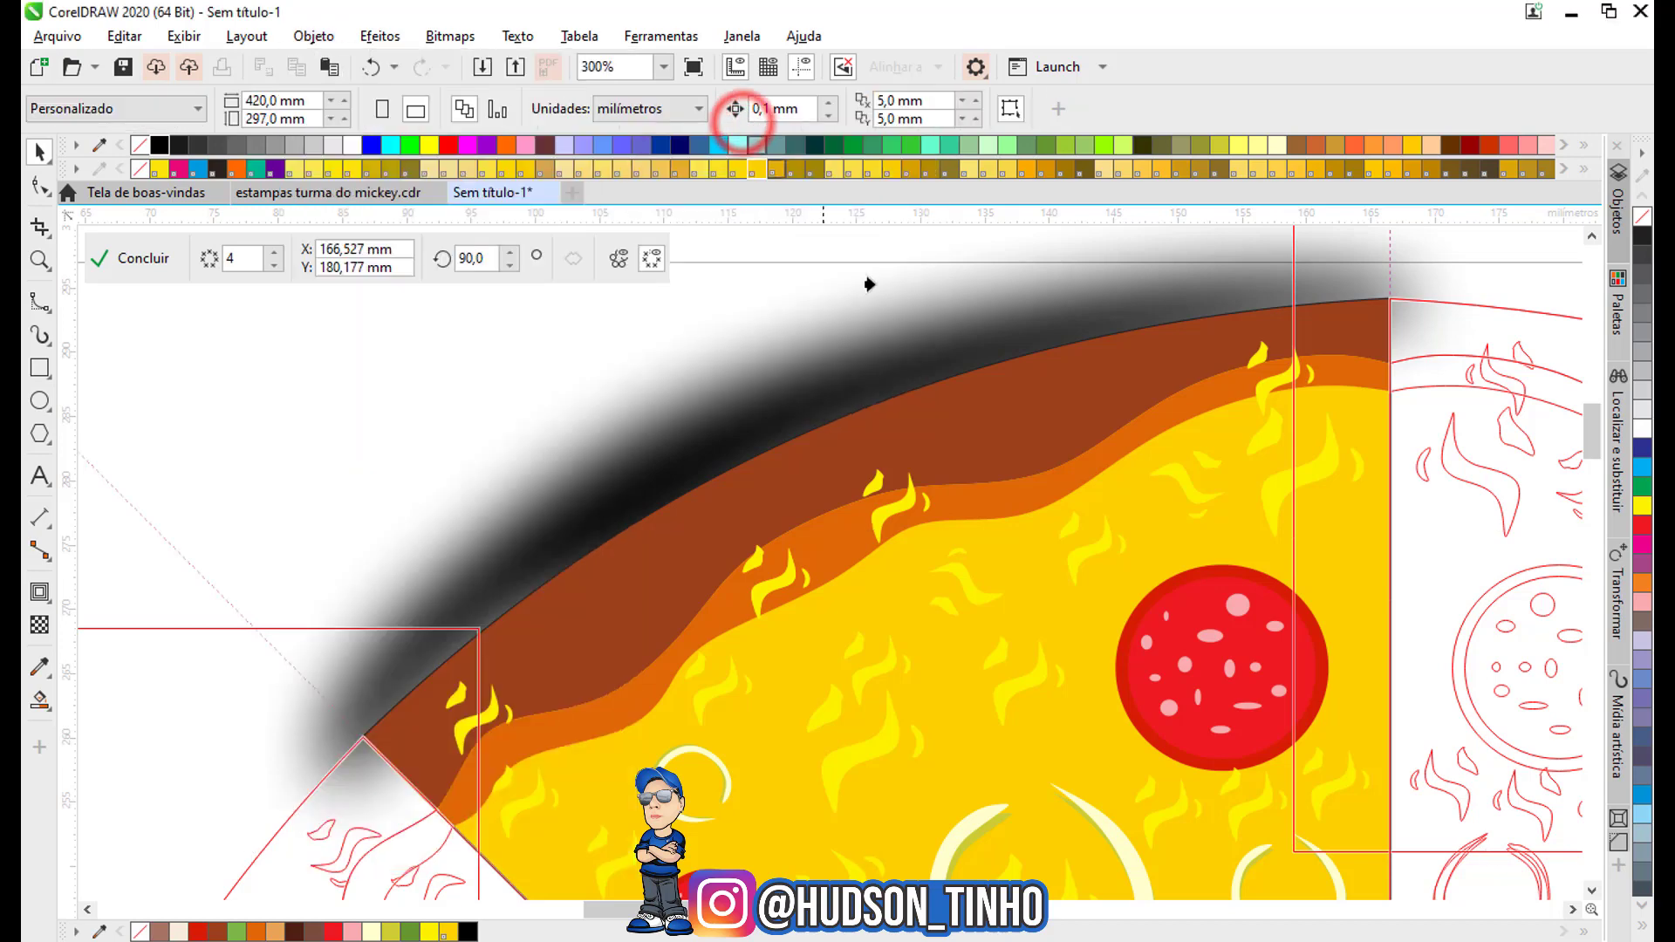
pyautogui.click(1009, 398)
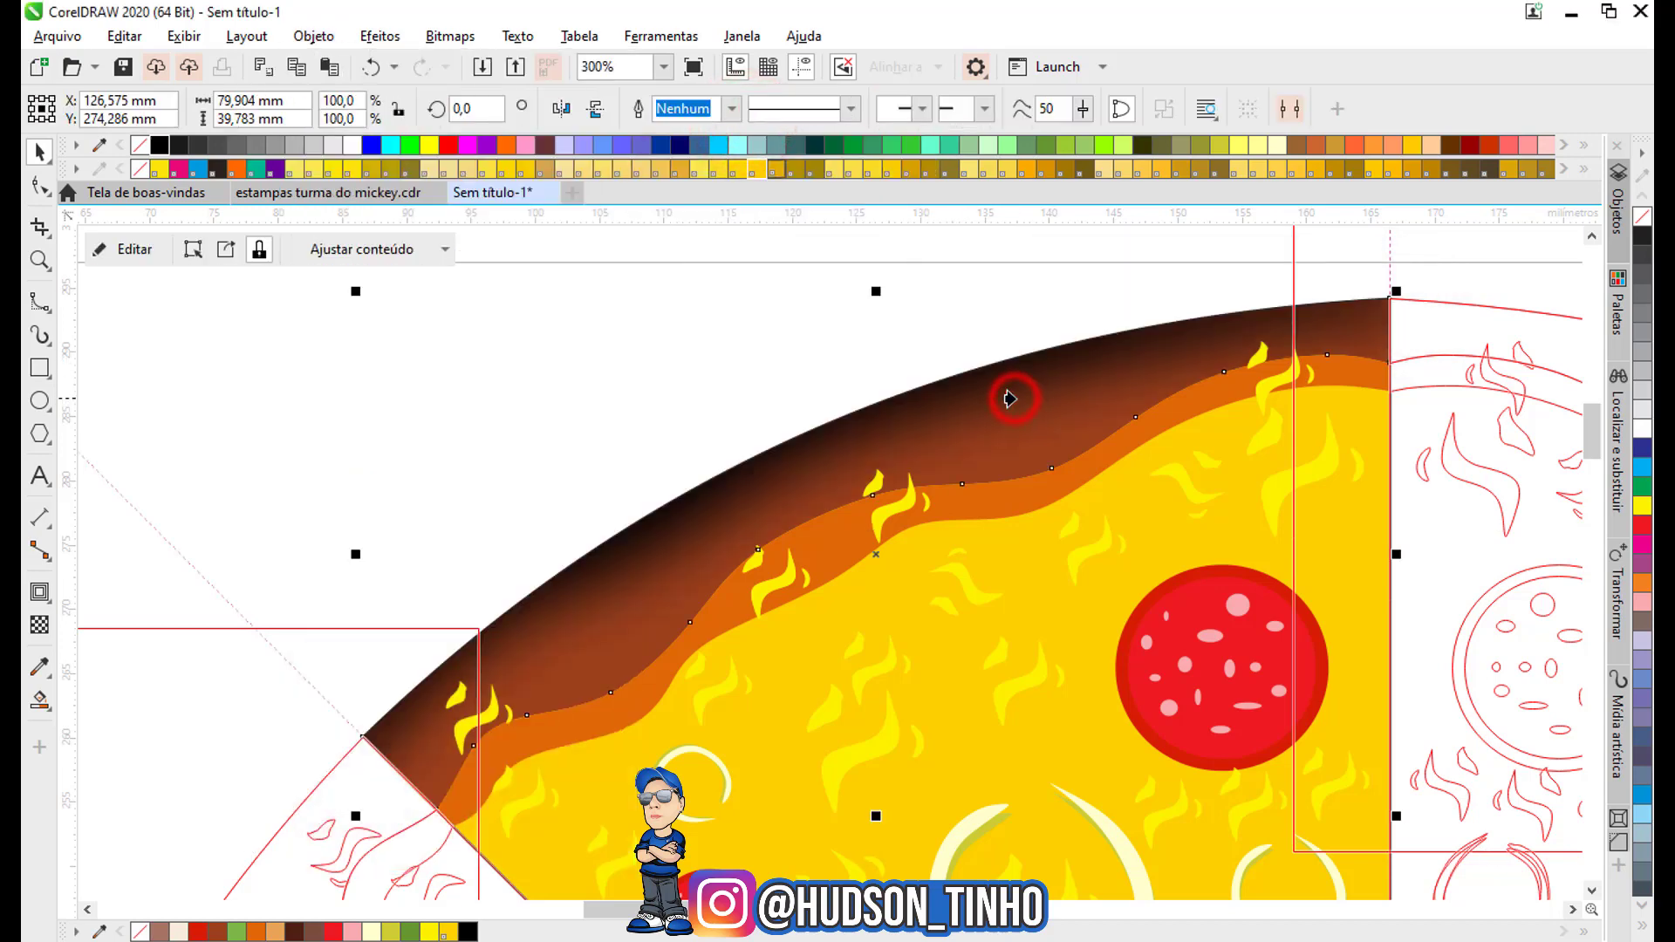
# Edit the crust's PowerClip contents and set the black bitmap's uniform transparency to 51.
pyautogui.scroll(-2, 521, 401)
pyautogui.scroll(1, 525, 400)
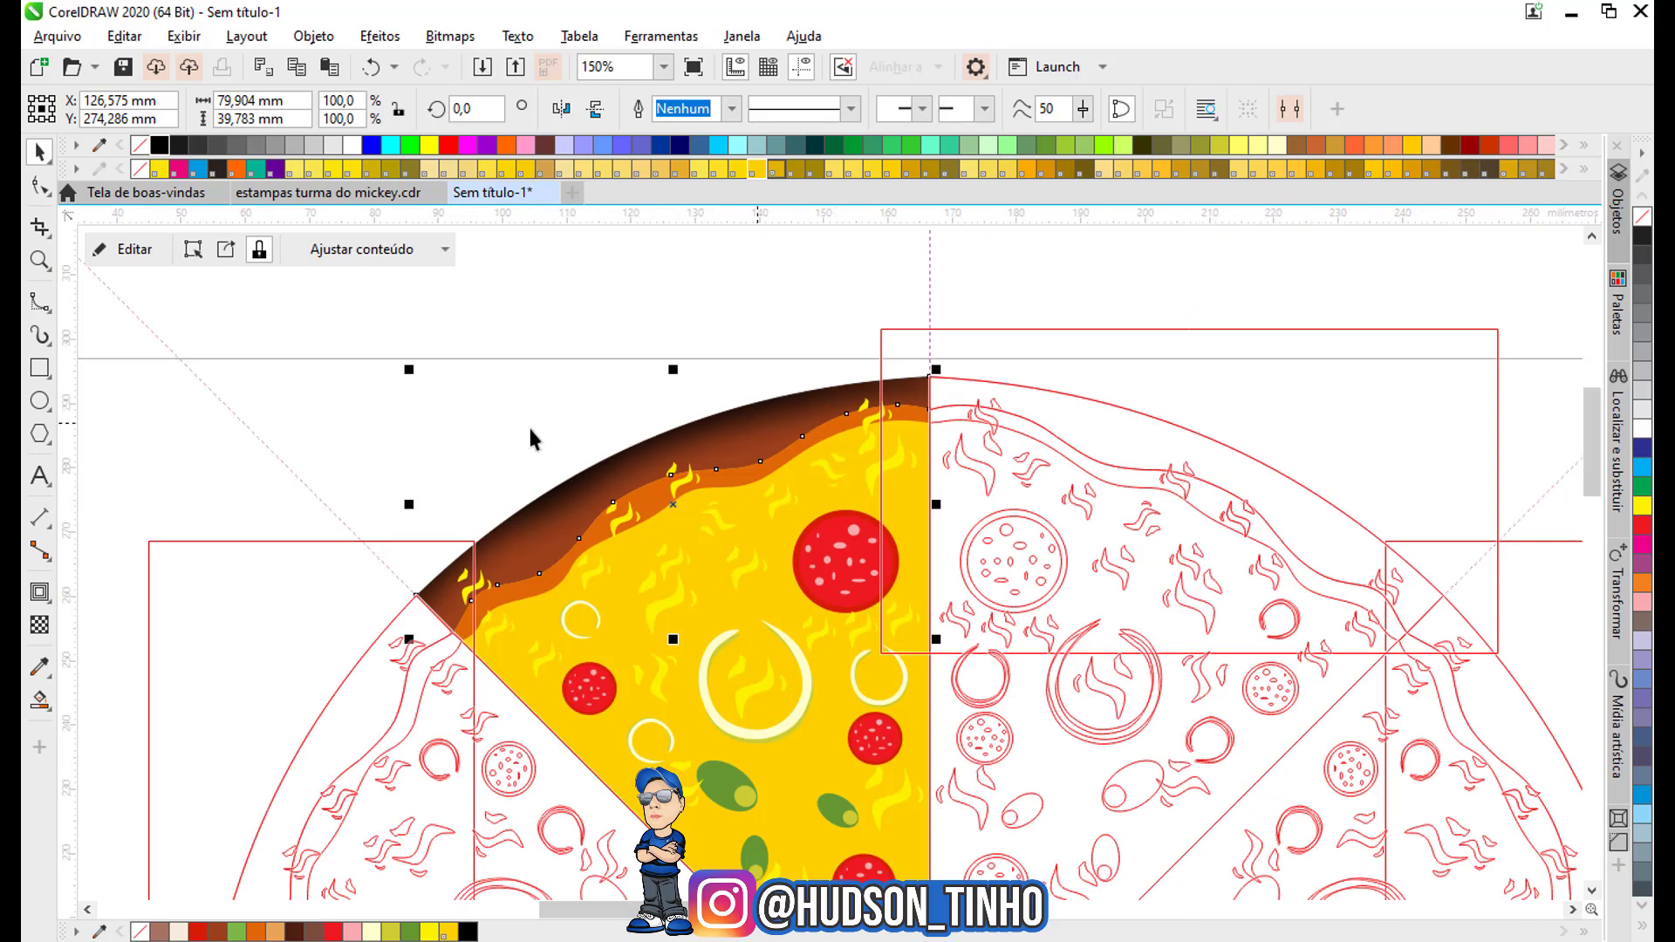
pyautogui.click(127, 253)
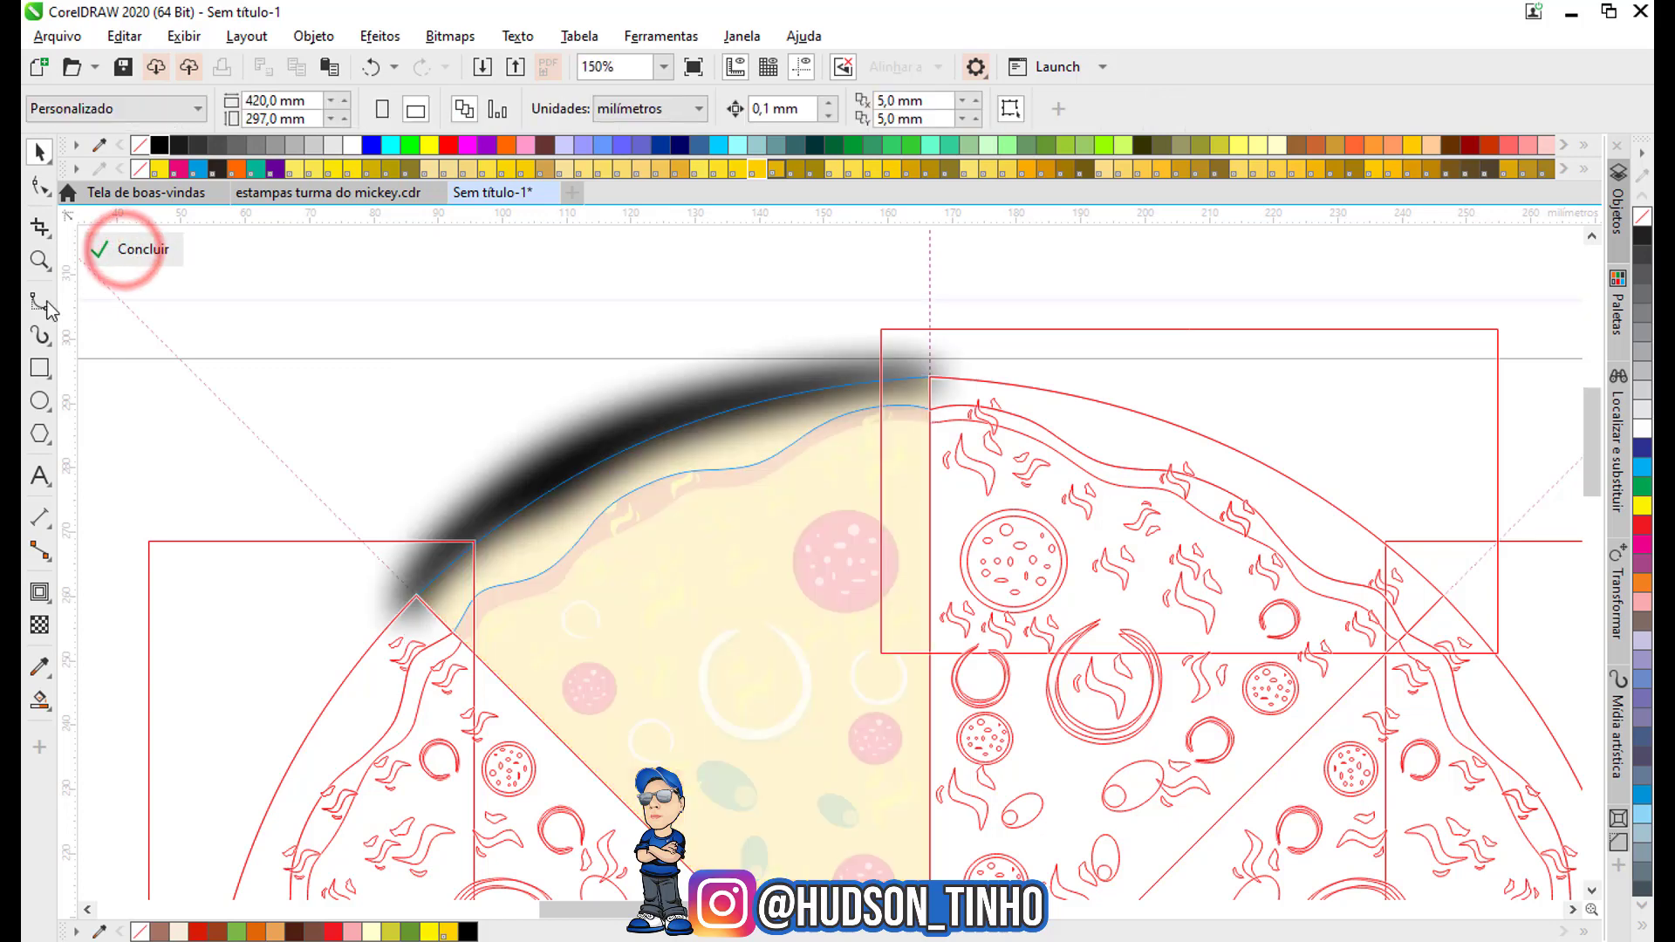
pyautogui.click(609, 408)
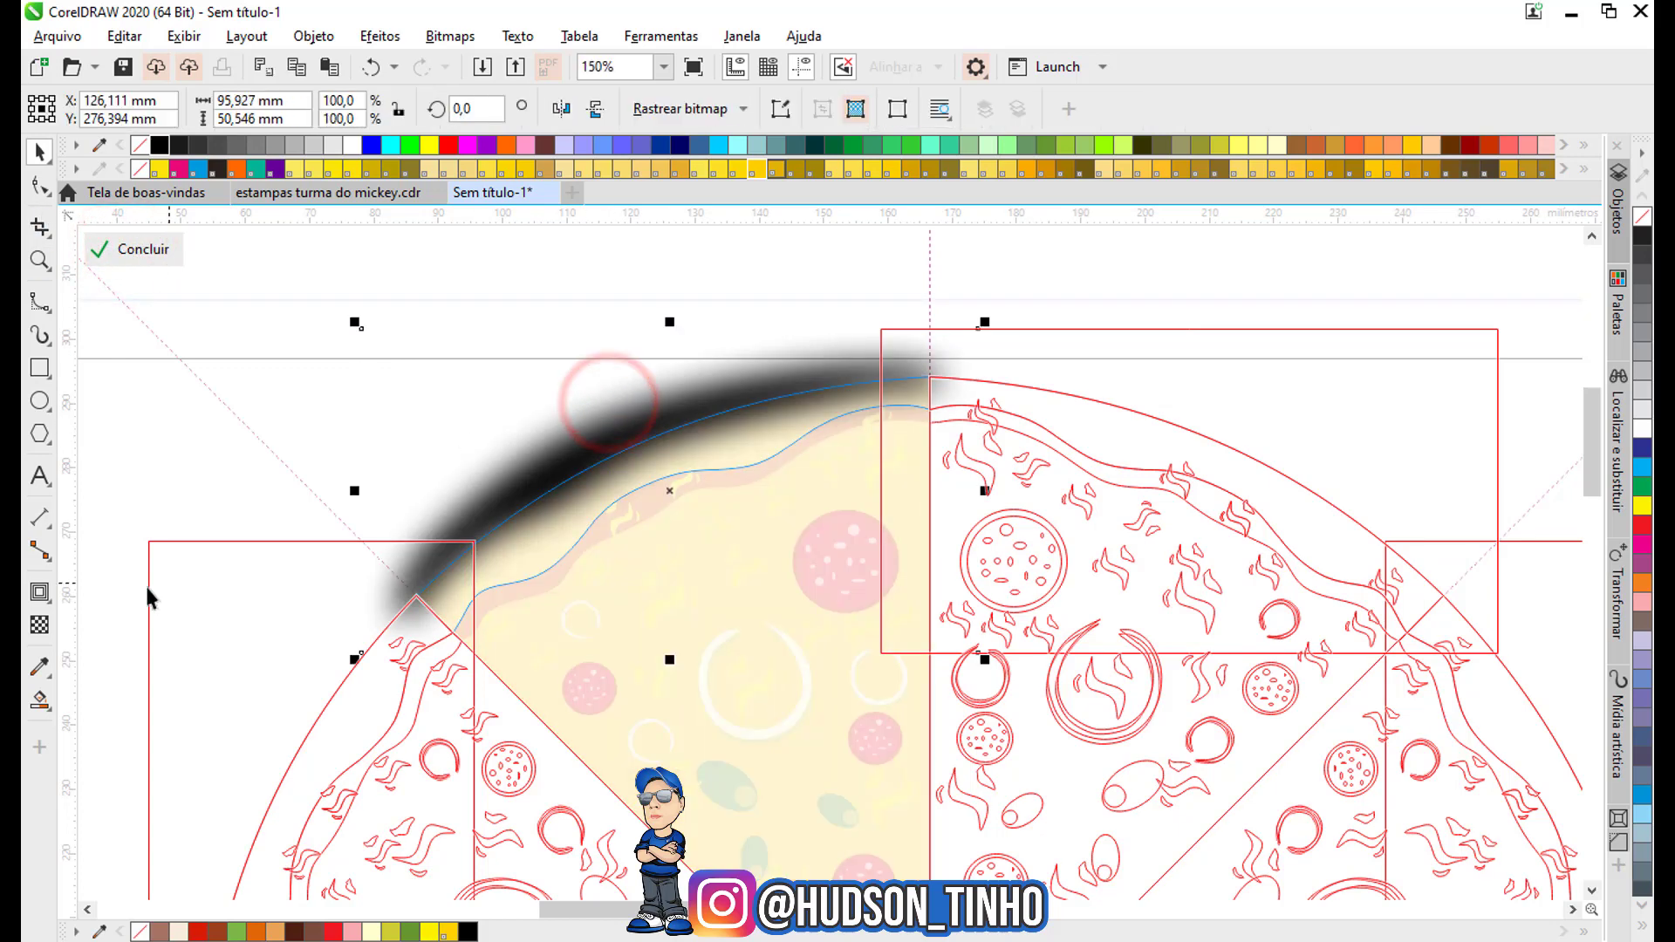
pyautogui.click(39, 624)
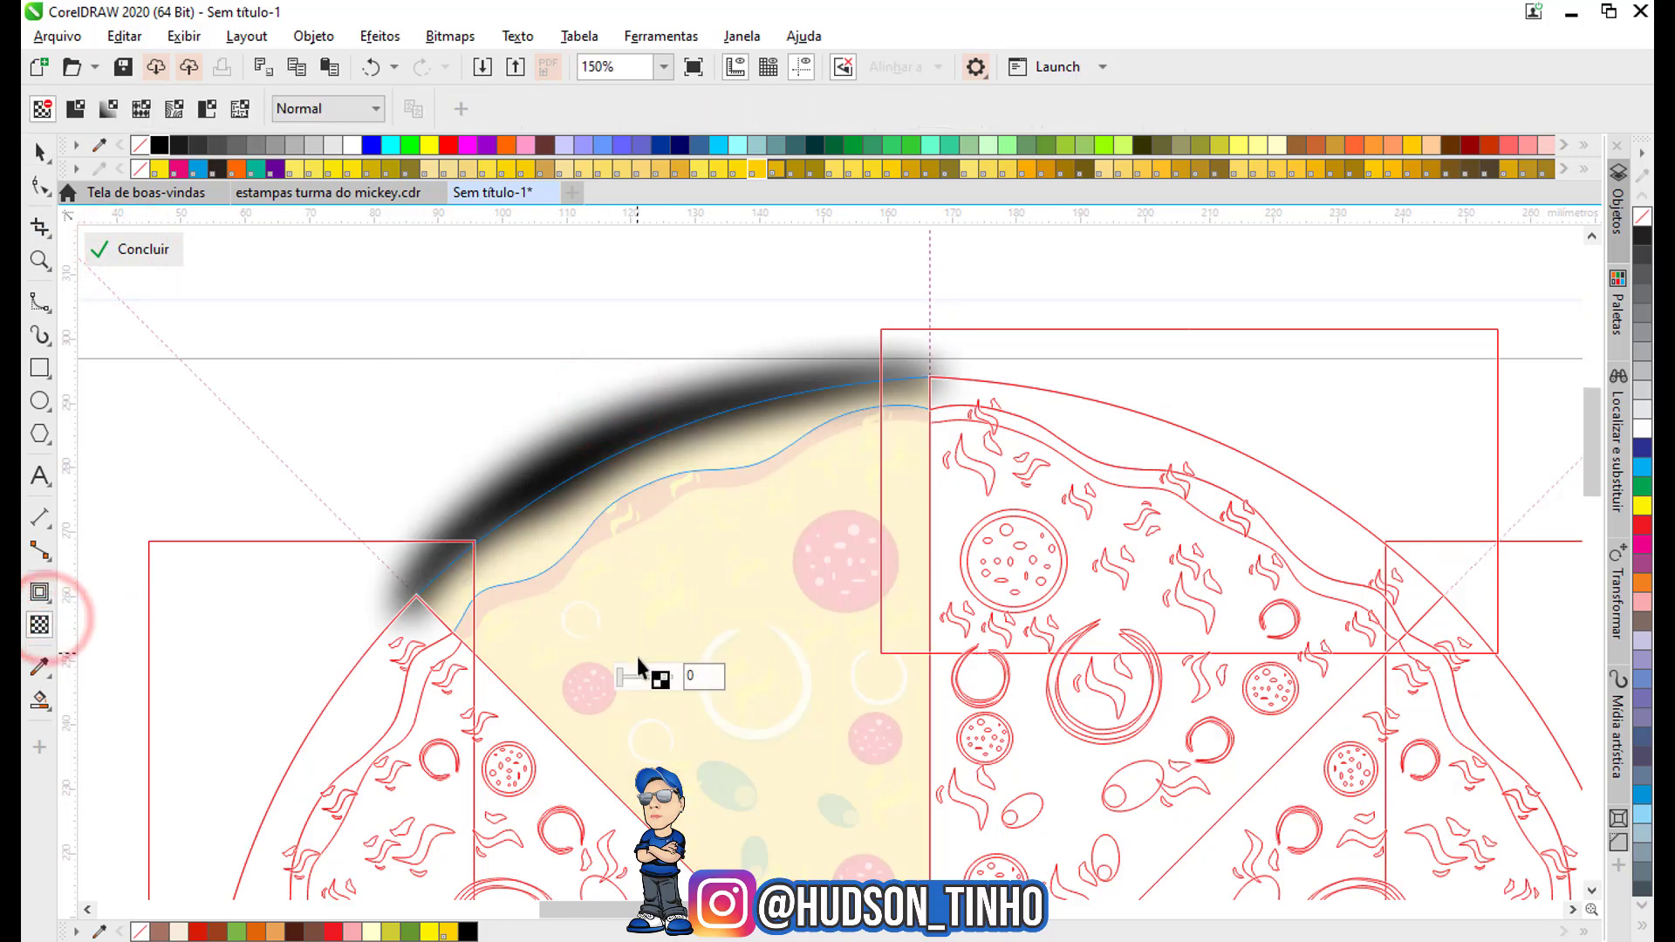
pyautogui.moveTo(650, 677)
pyautogui.mouseDown()
pyautogui.moveTo(625, 676)
pyautogui.moveTo(656, 678)
pyautogui.mouseUp()
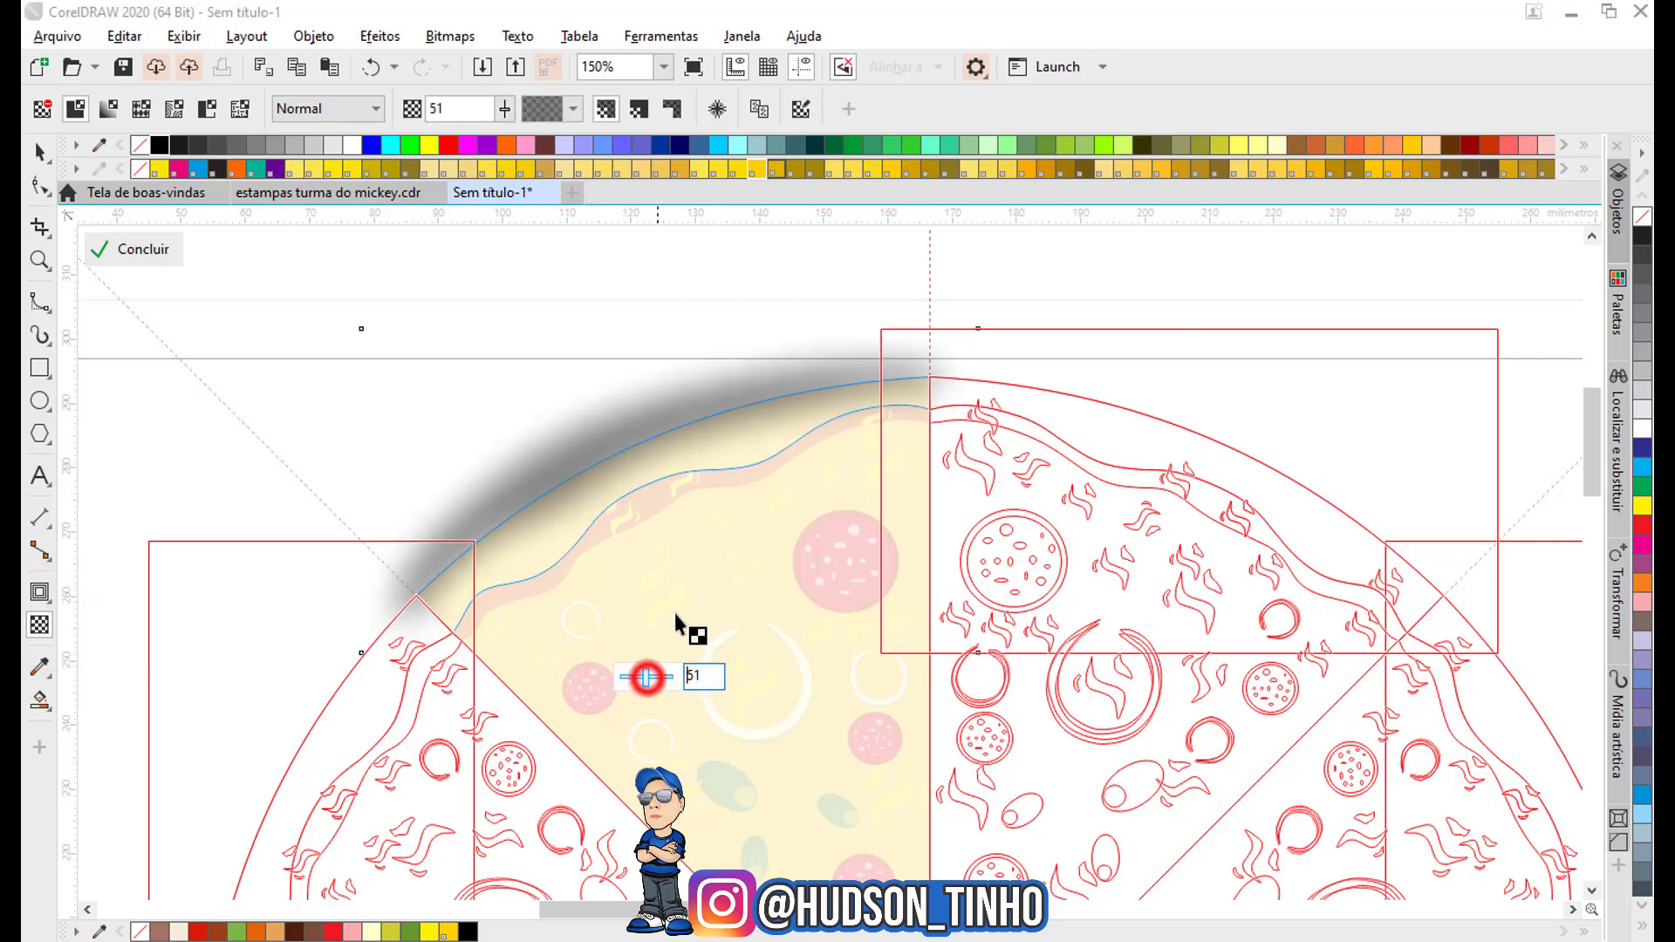
pyautogui.click(159, 258)
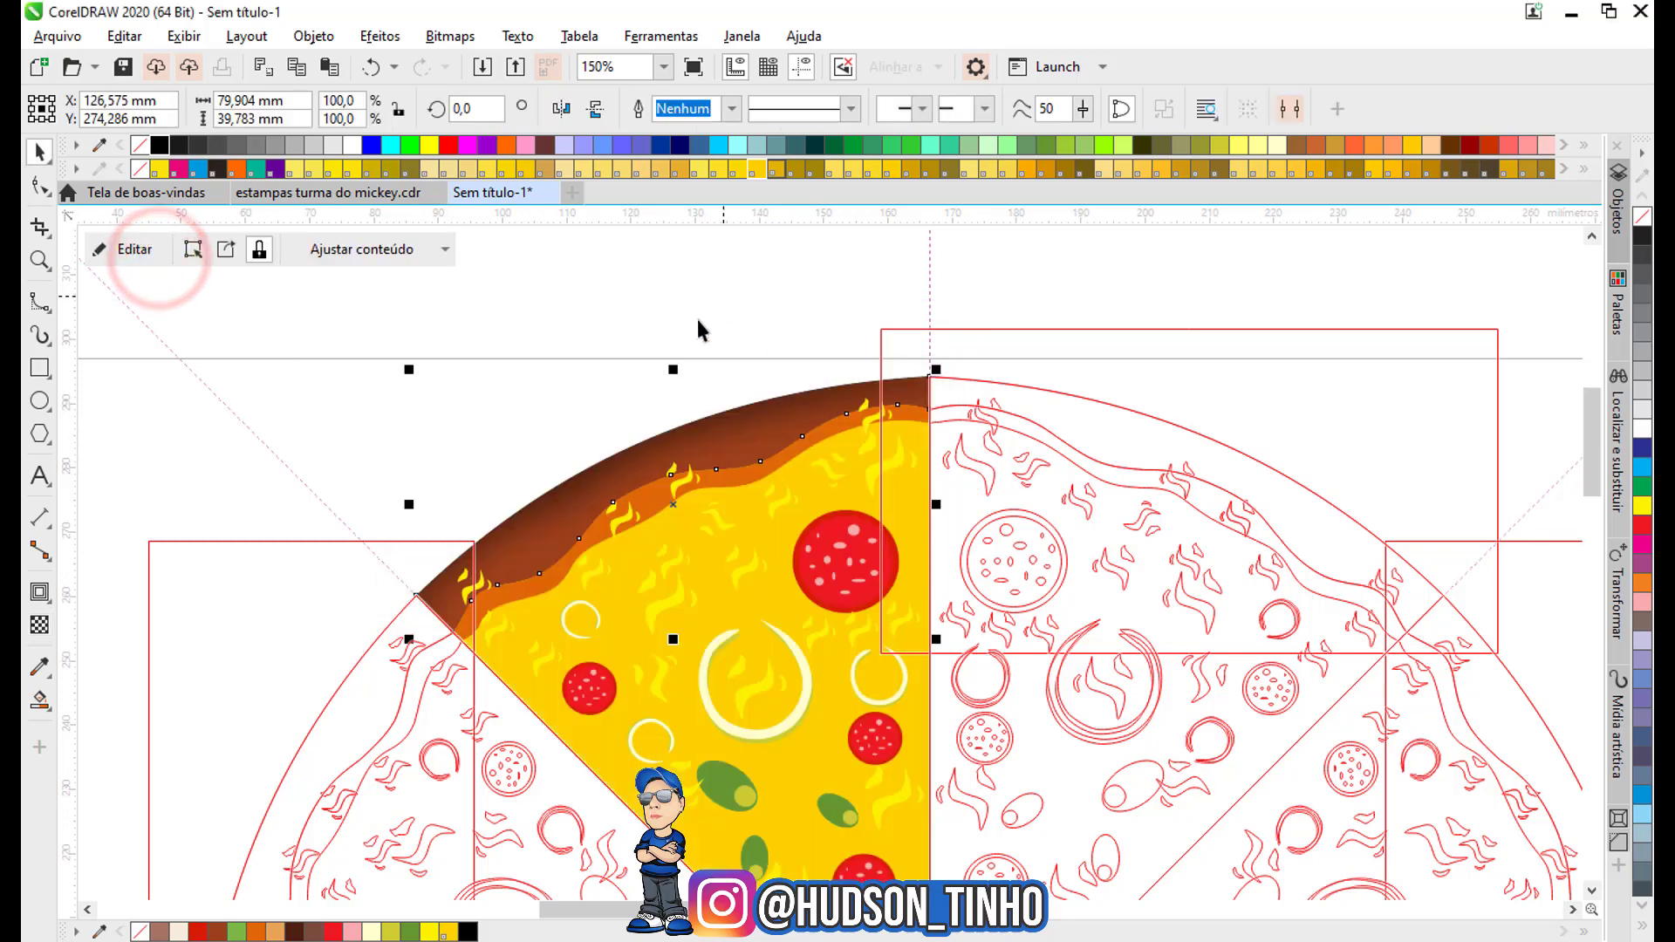
# Draw a closed B-spline strip about 81.3 x 77.6 mm along the cheese wedge's diagonal edge, from the crust to past the wedge tip.
pyautogui.scroll(3, 698, 437)
pyautogui.scroll(-1, 580, 475)
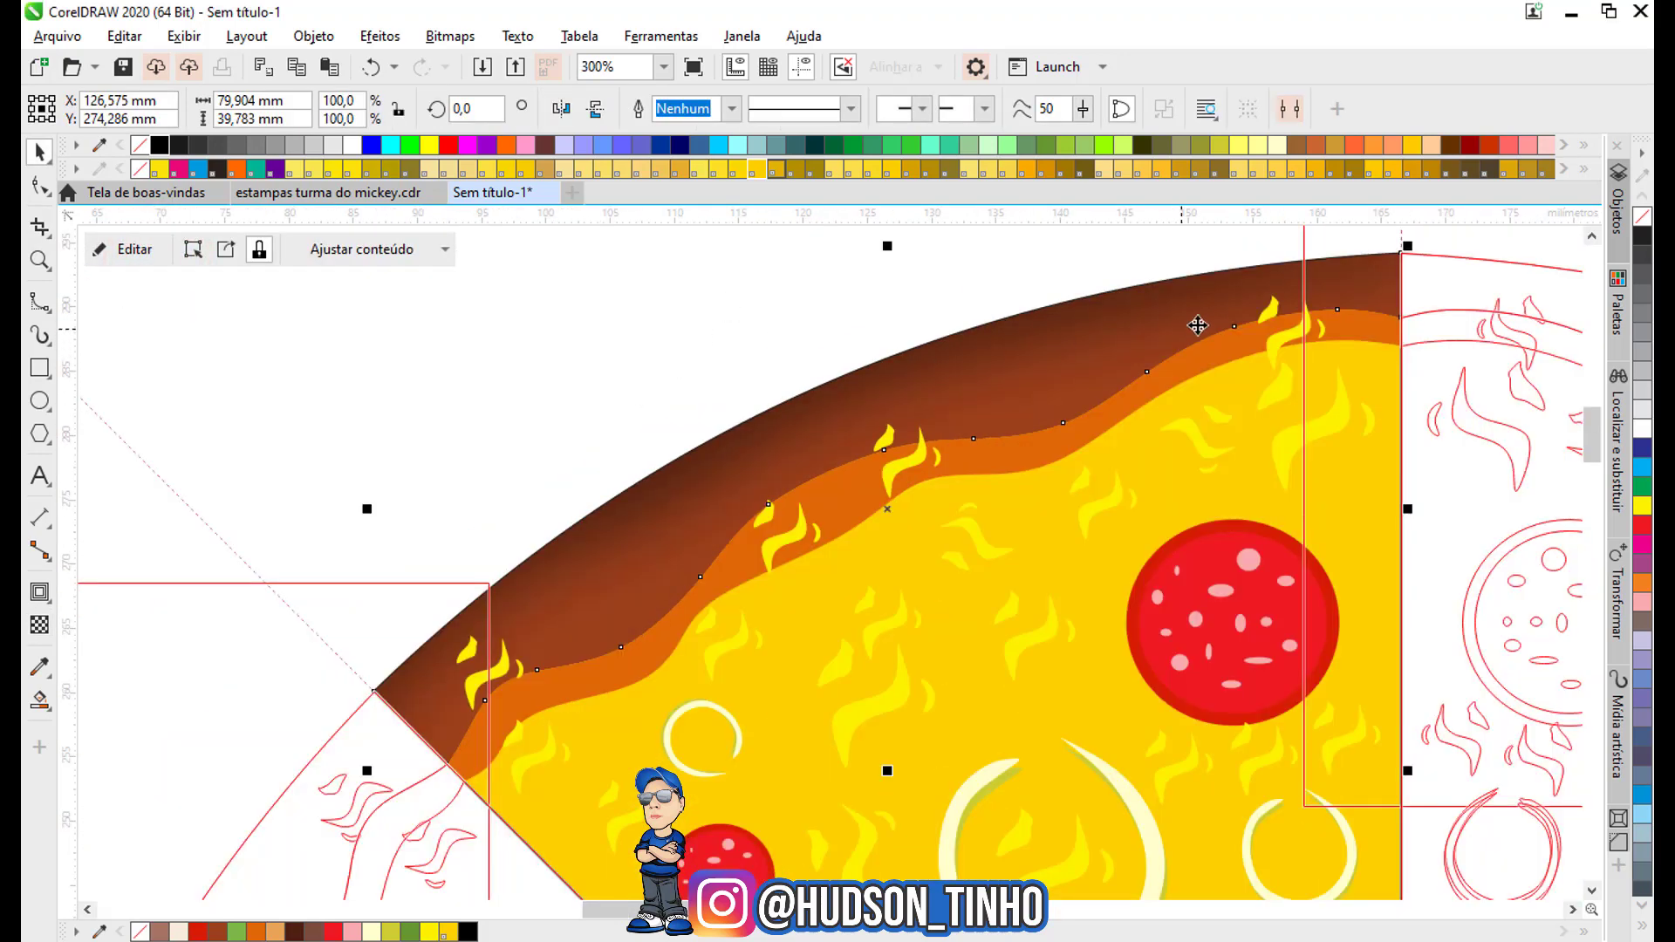
pyautogui.scroll(-2, 951, 402)
pyautogui.scroll(1, 980, 515)
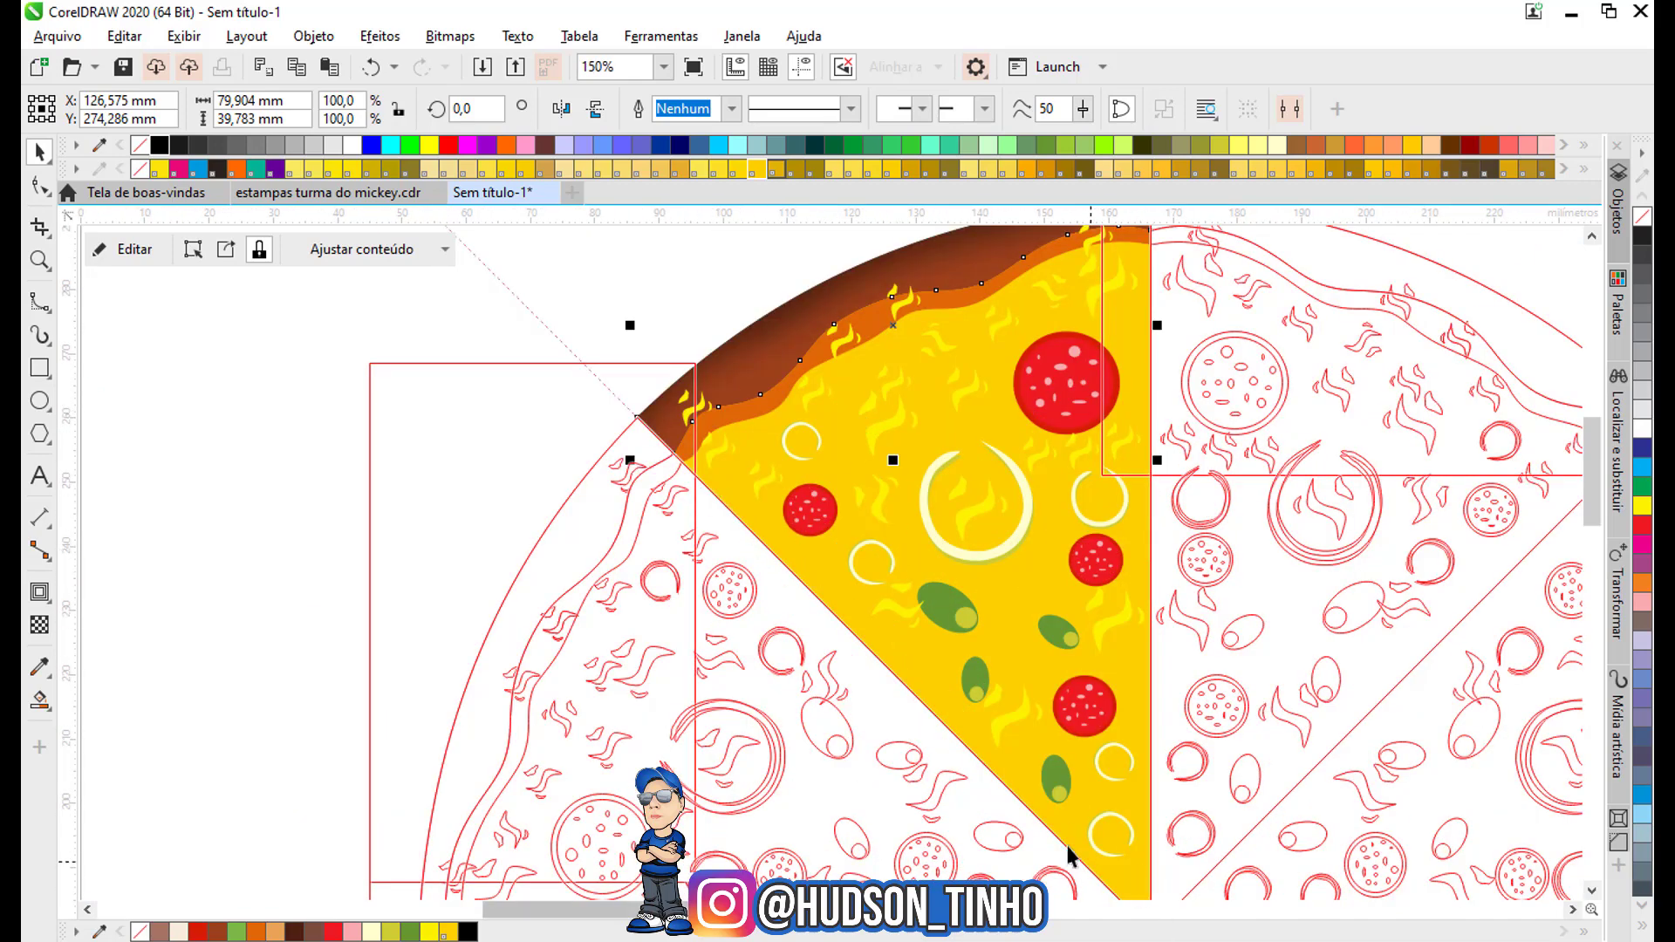
pyautogui.click(35, 303)
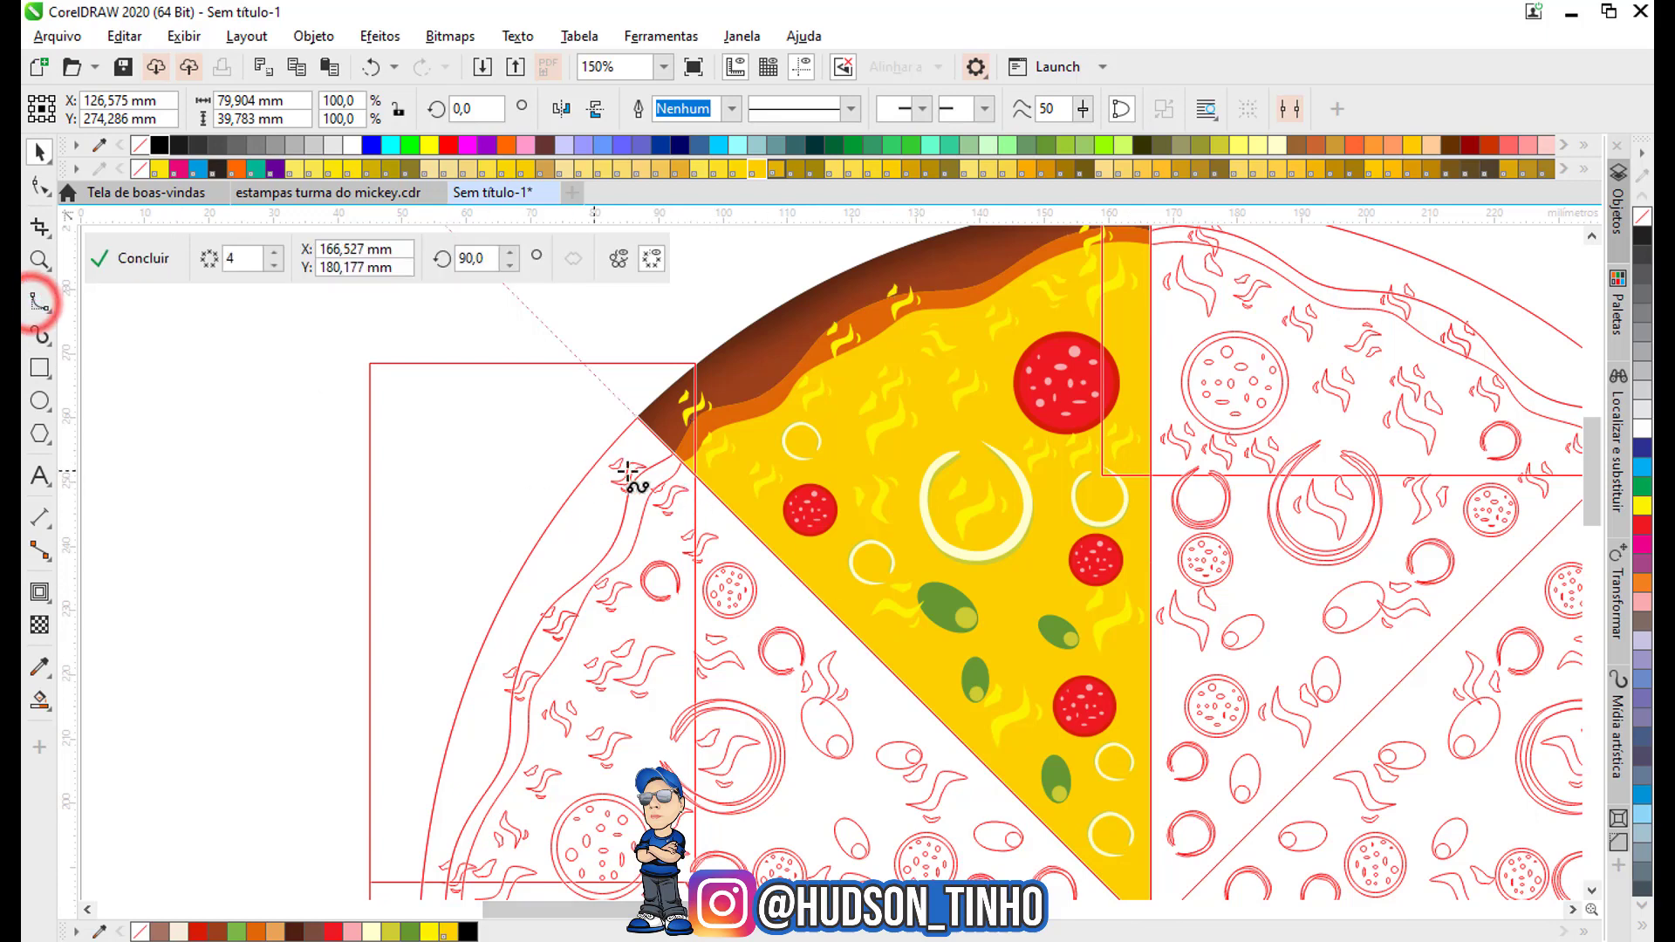
pyautogui.click(690, 455)
pyautogui.click(747, 504)
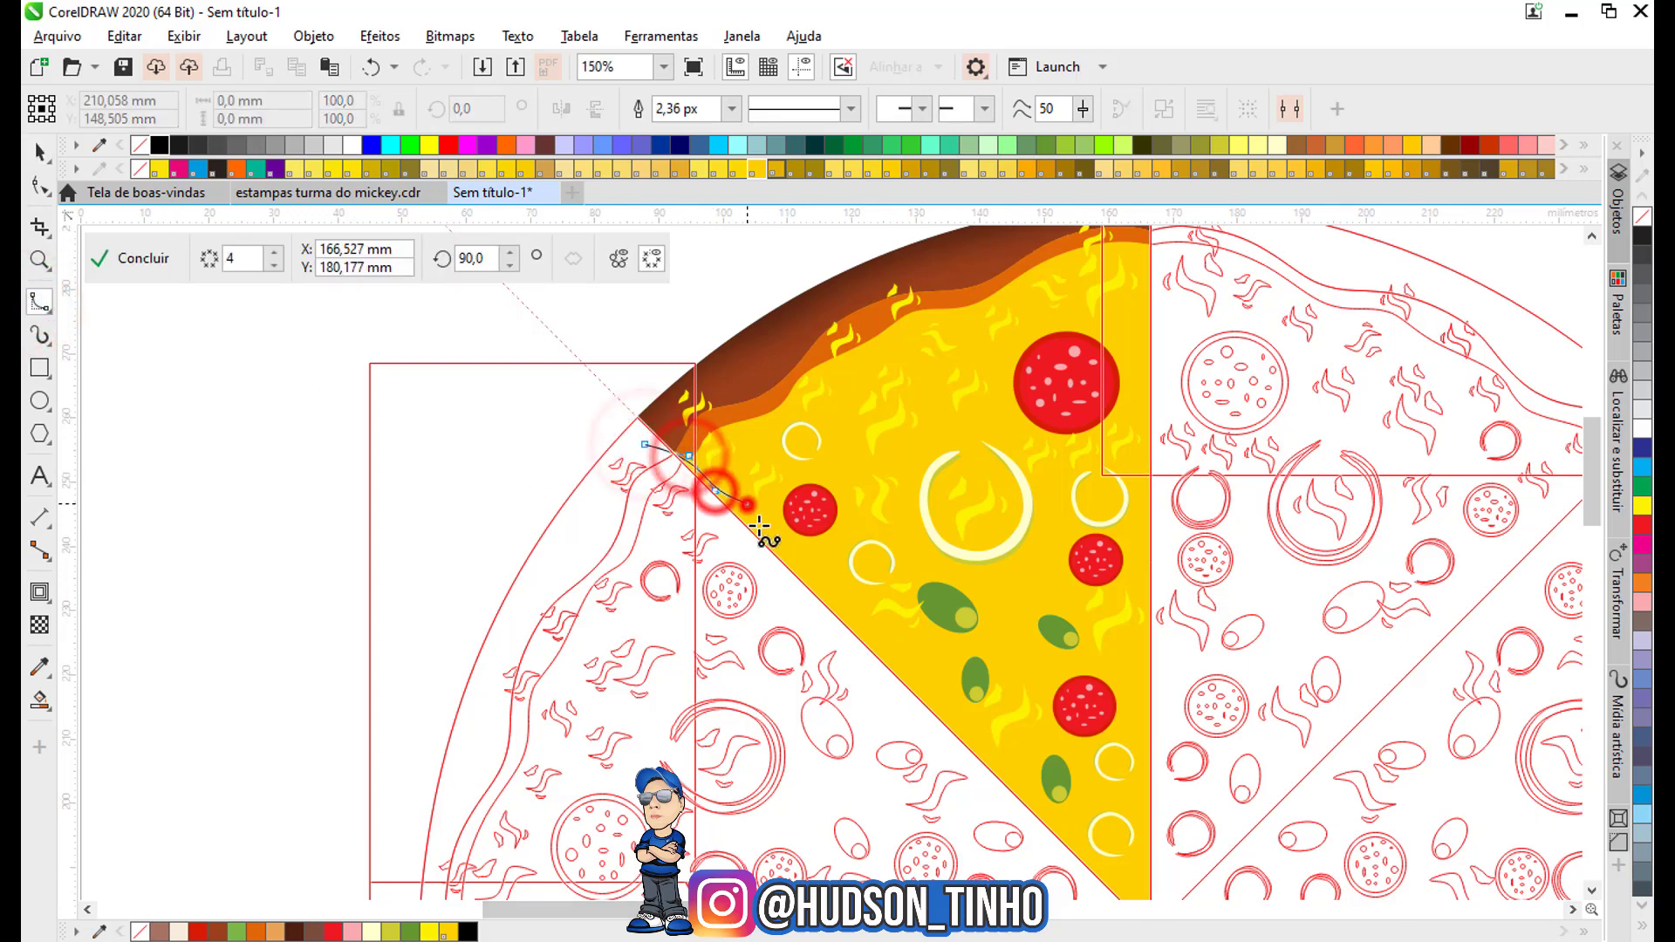
pyautogui.click(780, 547)
pyautogui.click(837, 579)
pyautogui.click(864, 643)
pyautogui.click(909, 675)
pyautogui.click(951, 714)
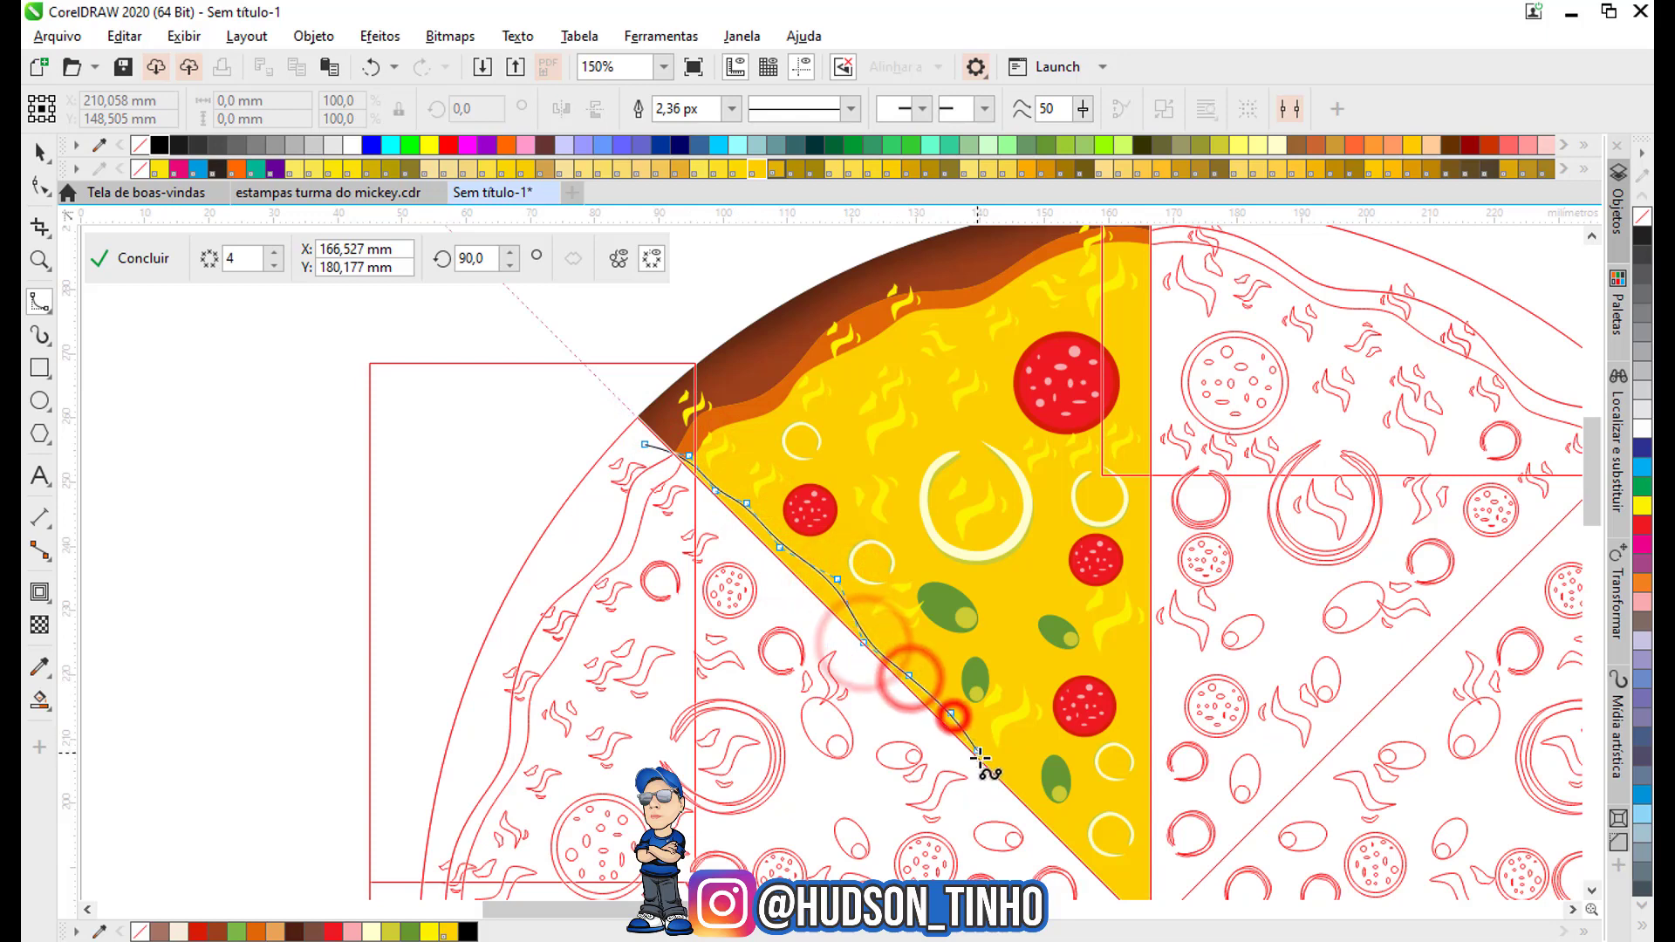
pyautogui.click(980, 756)
pyautogui.click(1075, 839)
pyautogui.scroll(-2, 1075, 840)
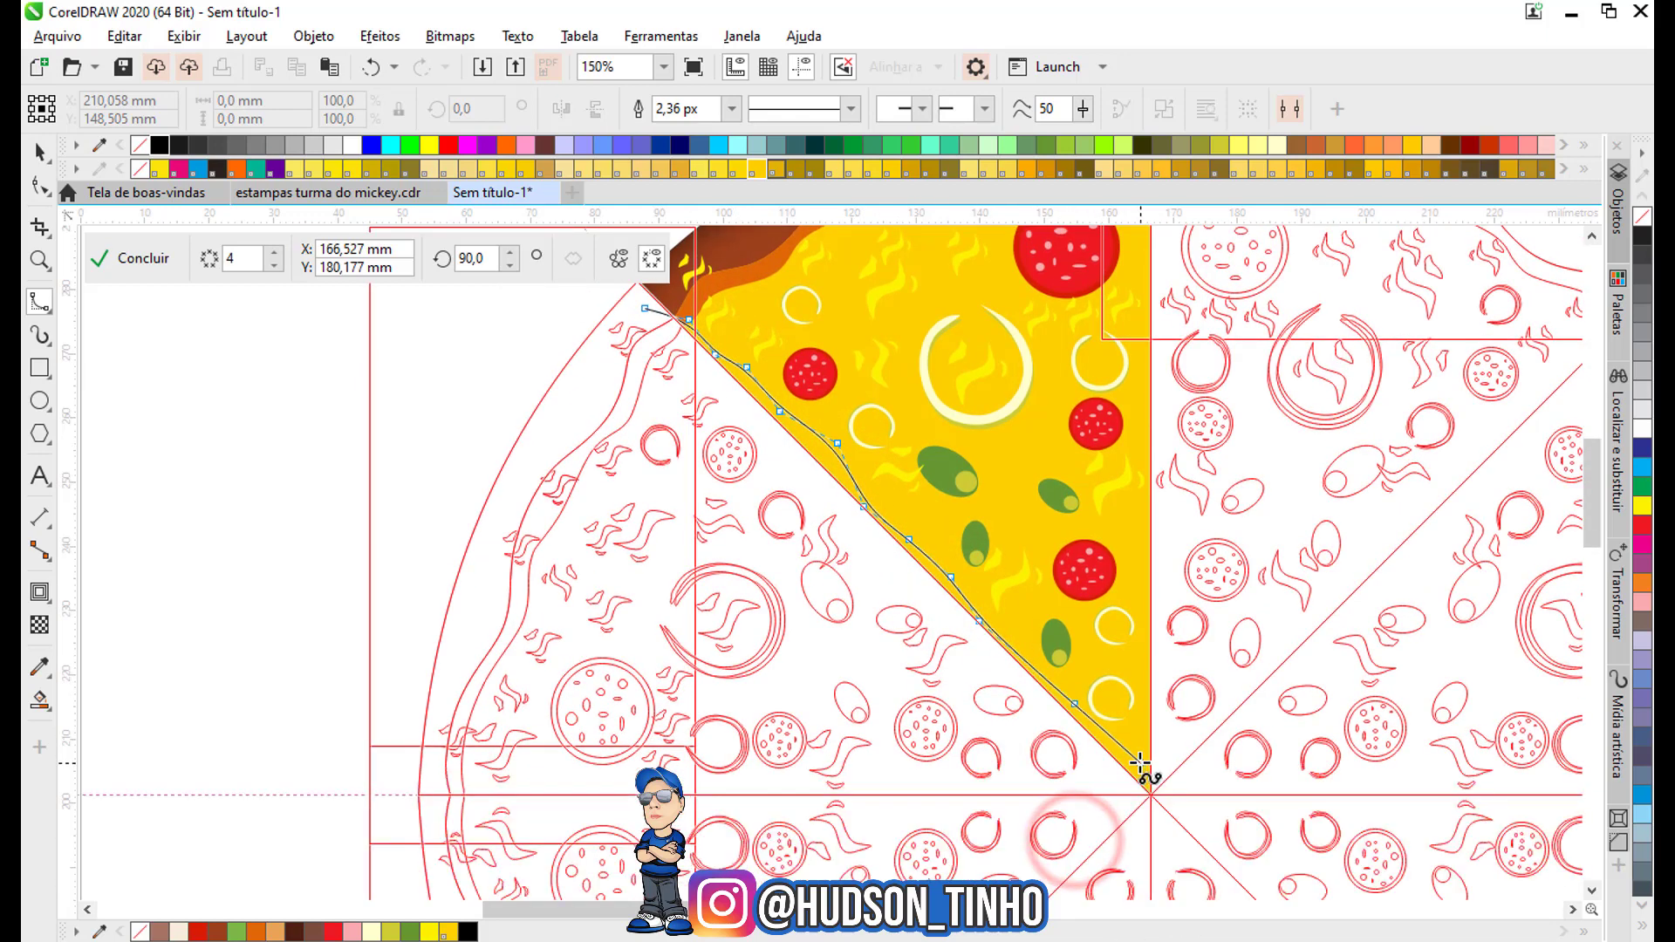
pyautogui.click(1139, 761)
pyautogui.click(1171, 823)
pyautogui.click(1118, 804)
pyautogui.click(974, 709)
pyautogui.click(863, 561)
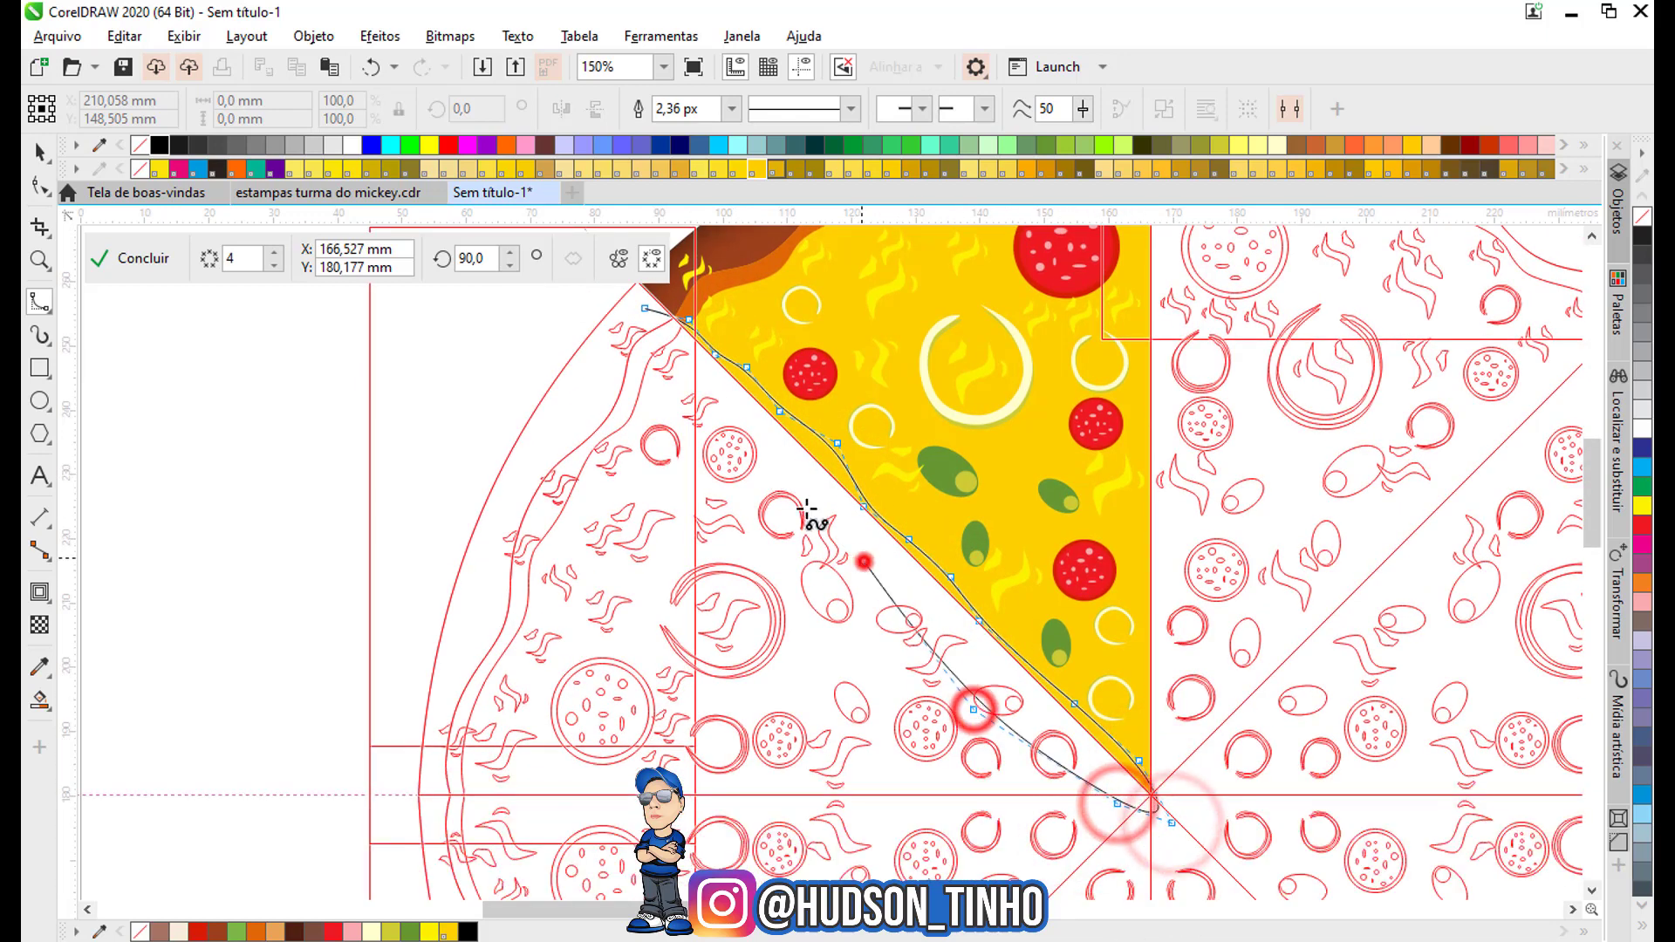
pyautogui.click(767, 465)
pyautogui.click(640, 370)
pyautogui.click(632, 331)
pyautogui.click(638, 308)
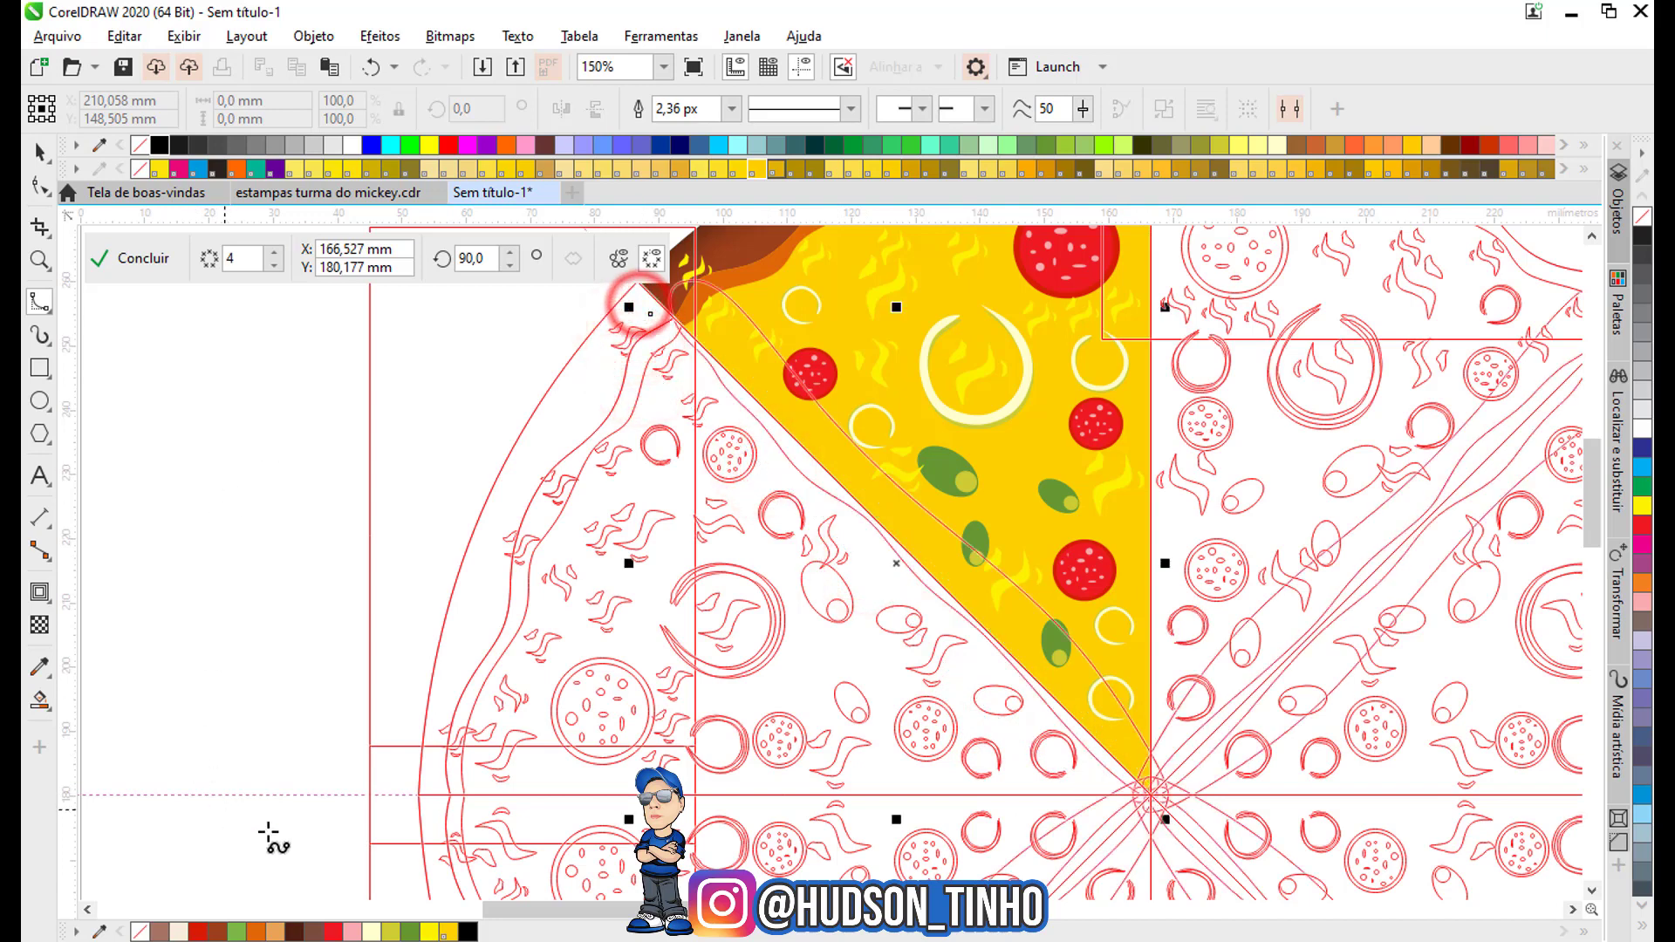
# Give the new diagonal strip a pale cream fill without outline and convert it to a bitmap with the offered settings.
pyautogui.click(371, 932)
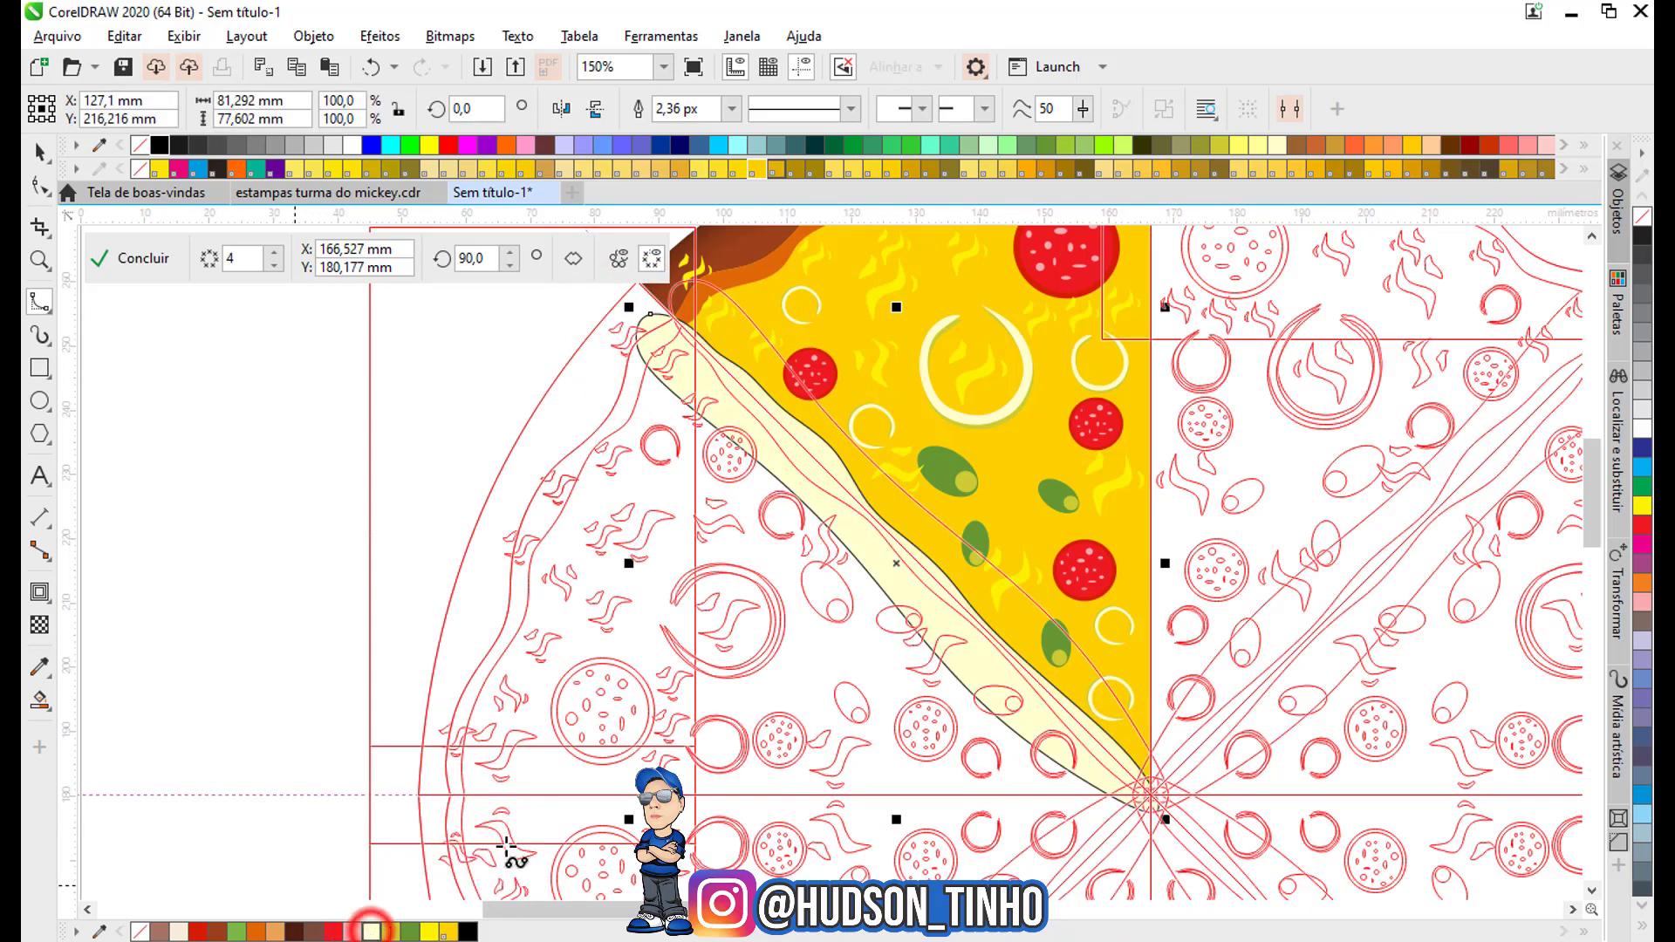
pyautogui.rightClick(139, 931)
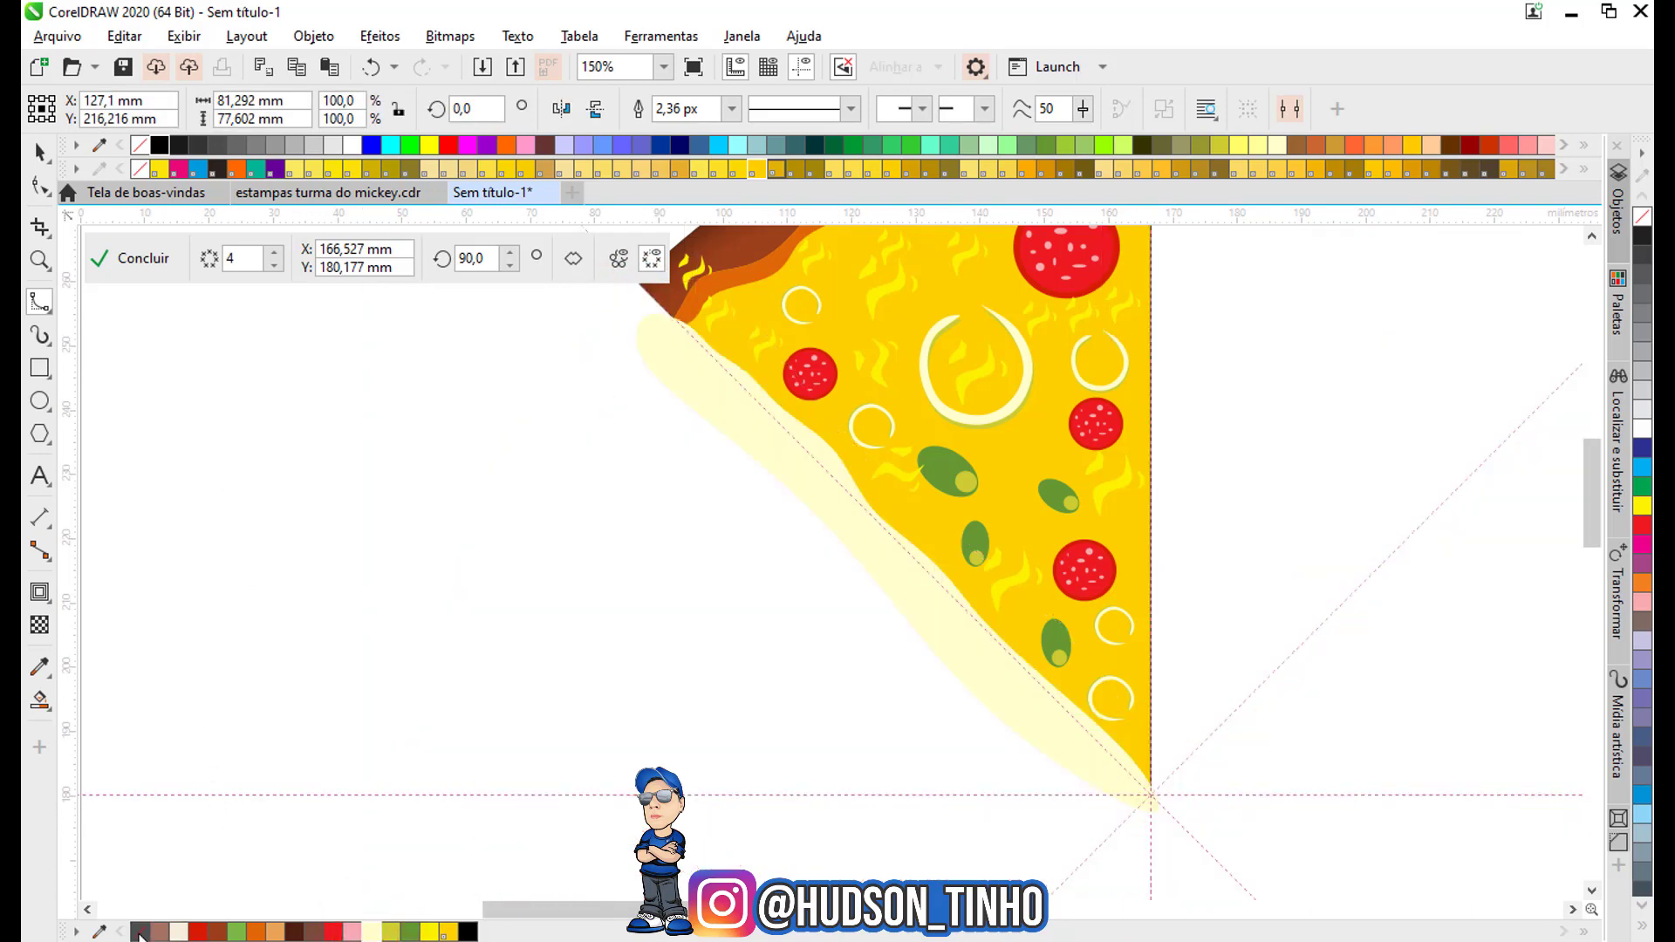
pyautogui.click(457, 33)
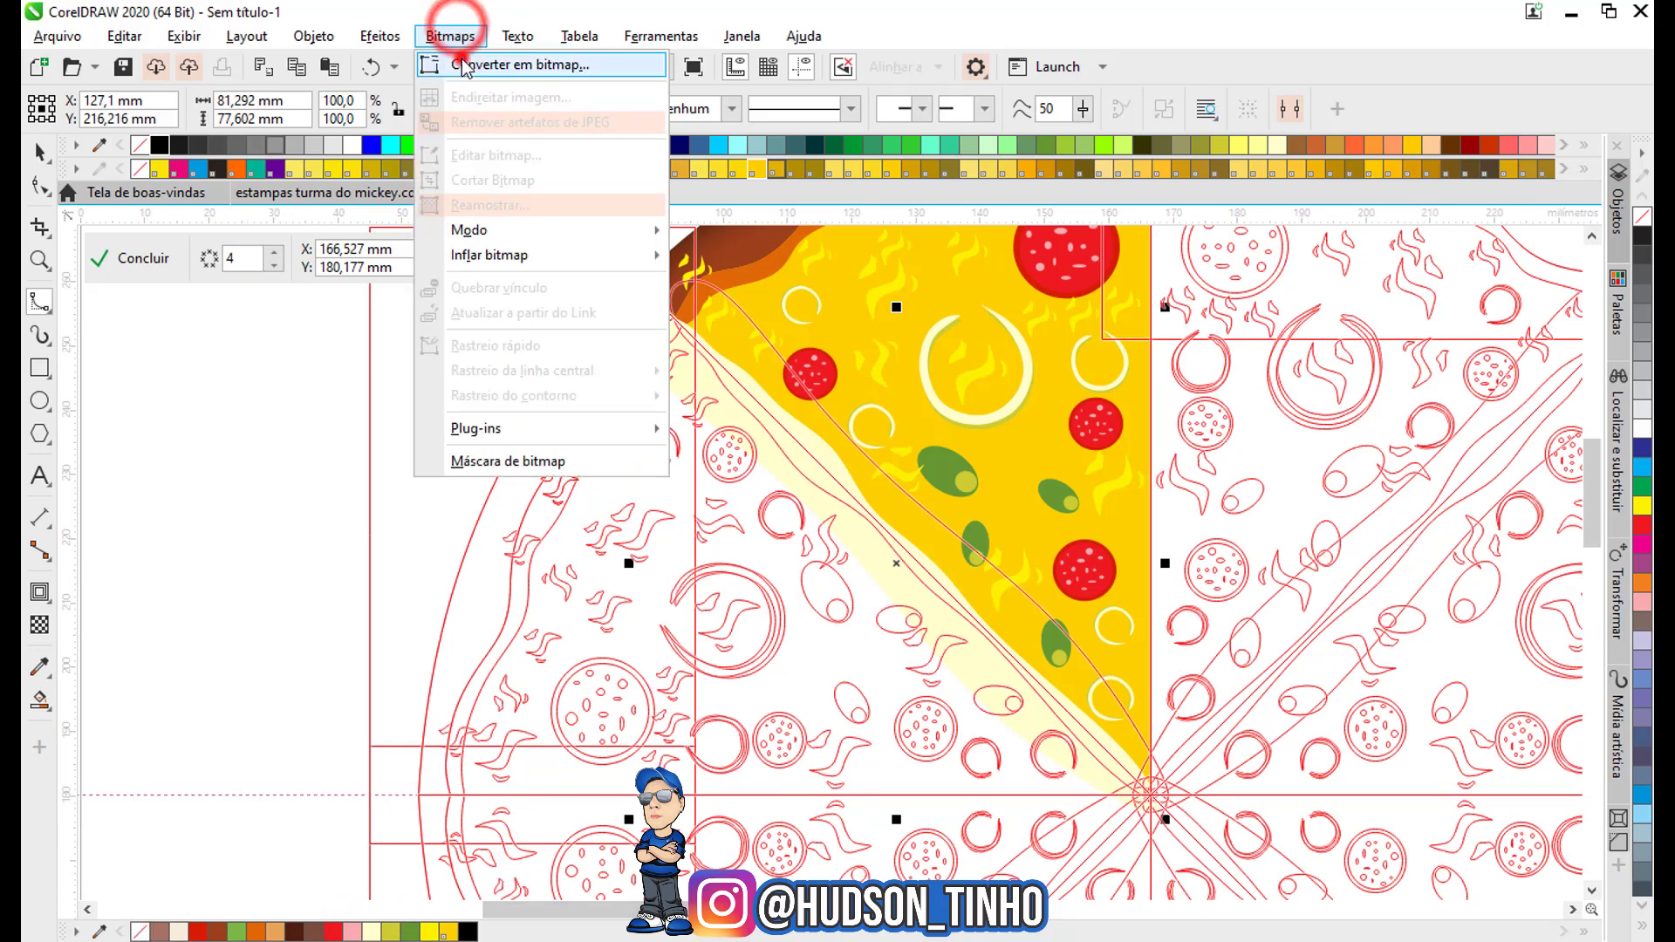
pyautogui.click(460, 63)
pyautogui.click(873, 632)
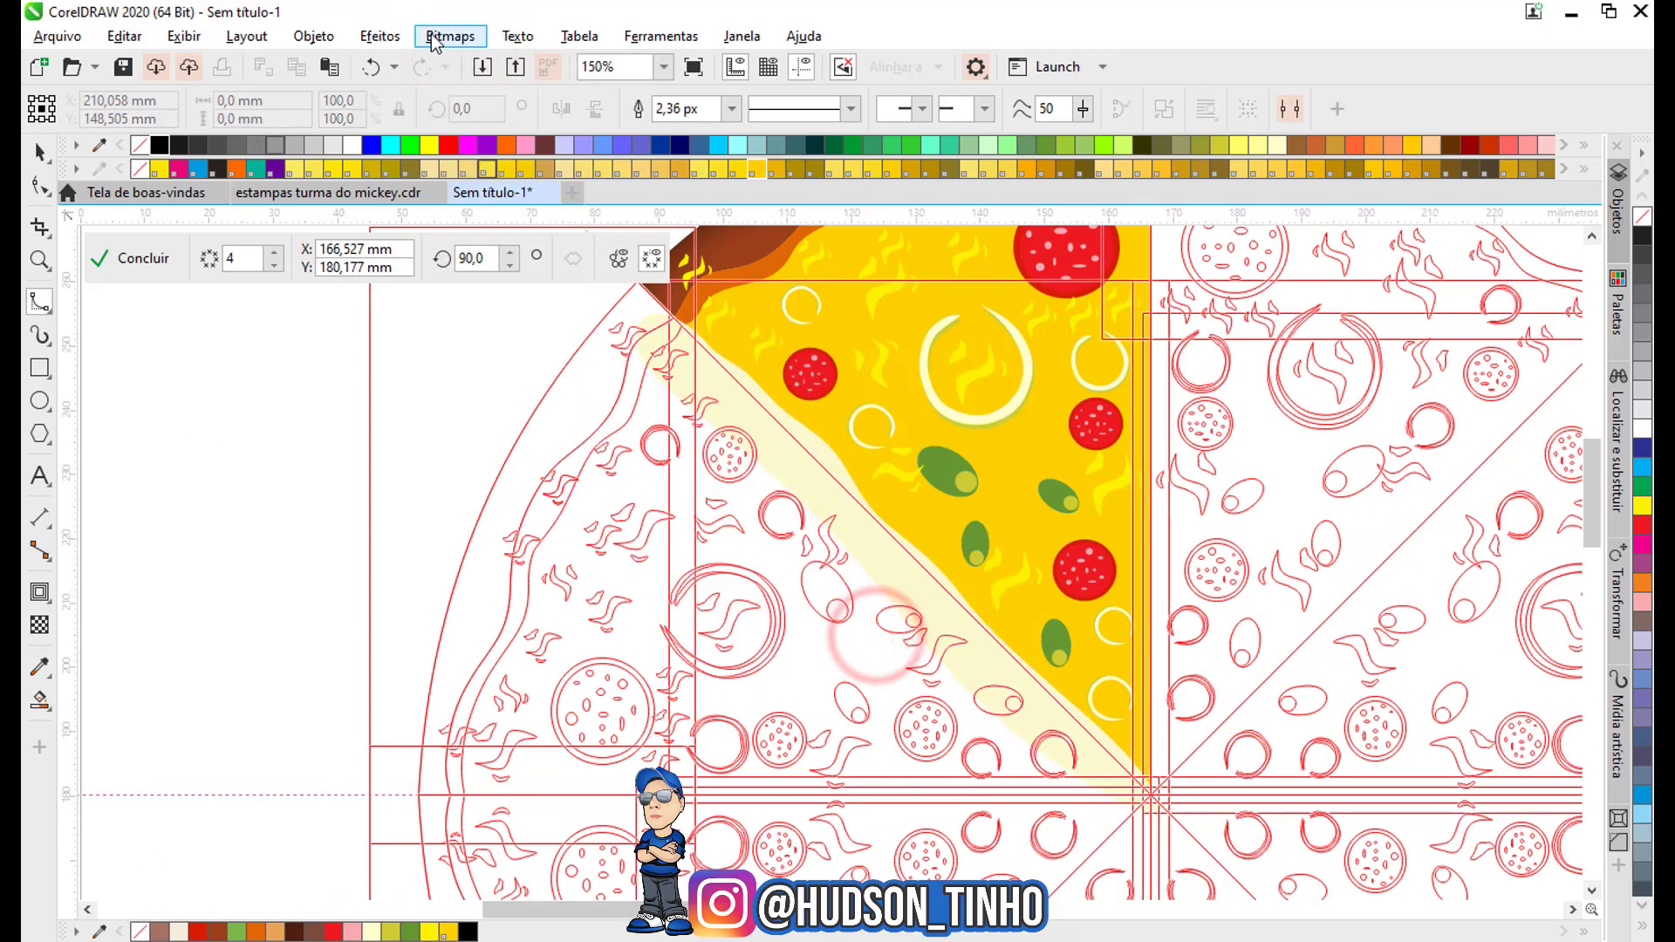
# Apply a Gaussian blur with a radius of 12.4 pixels to the pale cream bitmap.
pyautogui.click(380, 36)
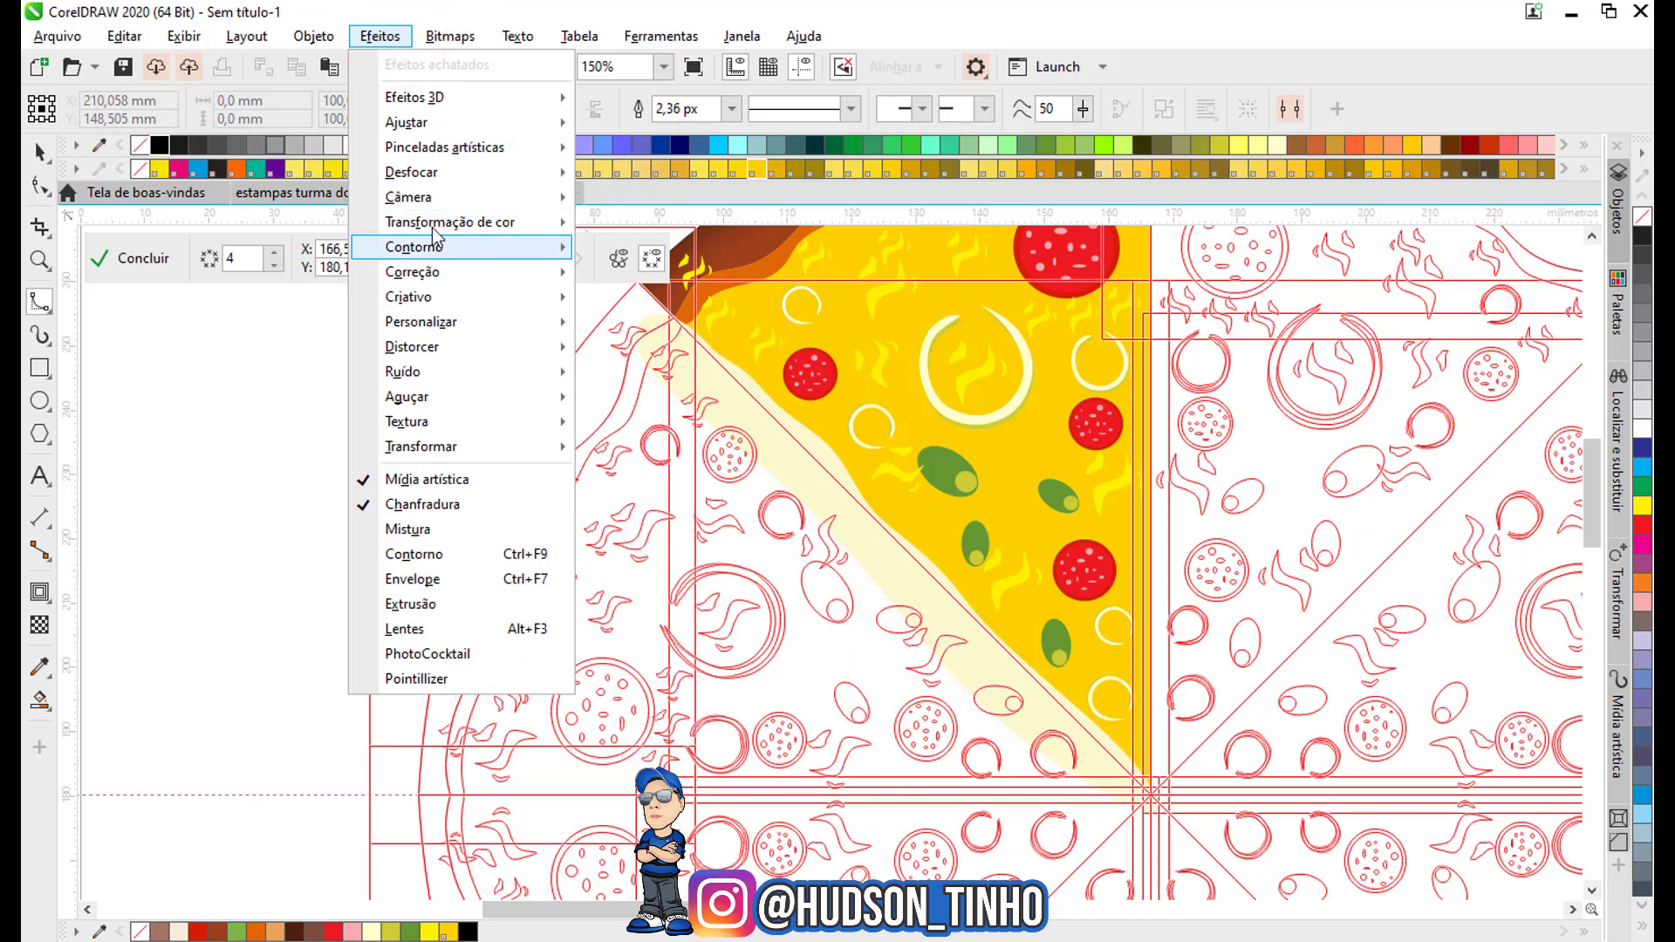
pyautogui.click(410, 170)
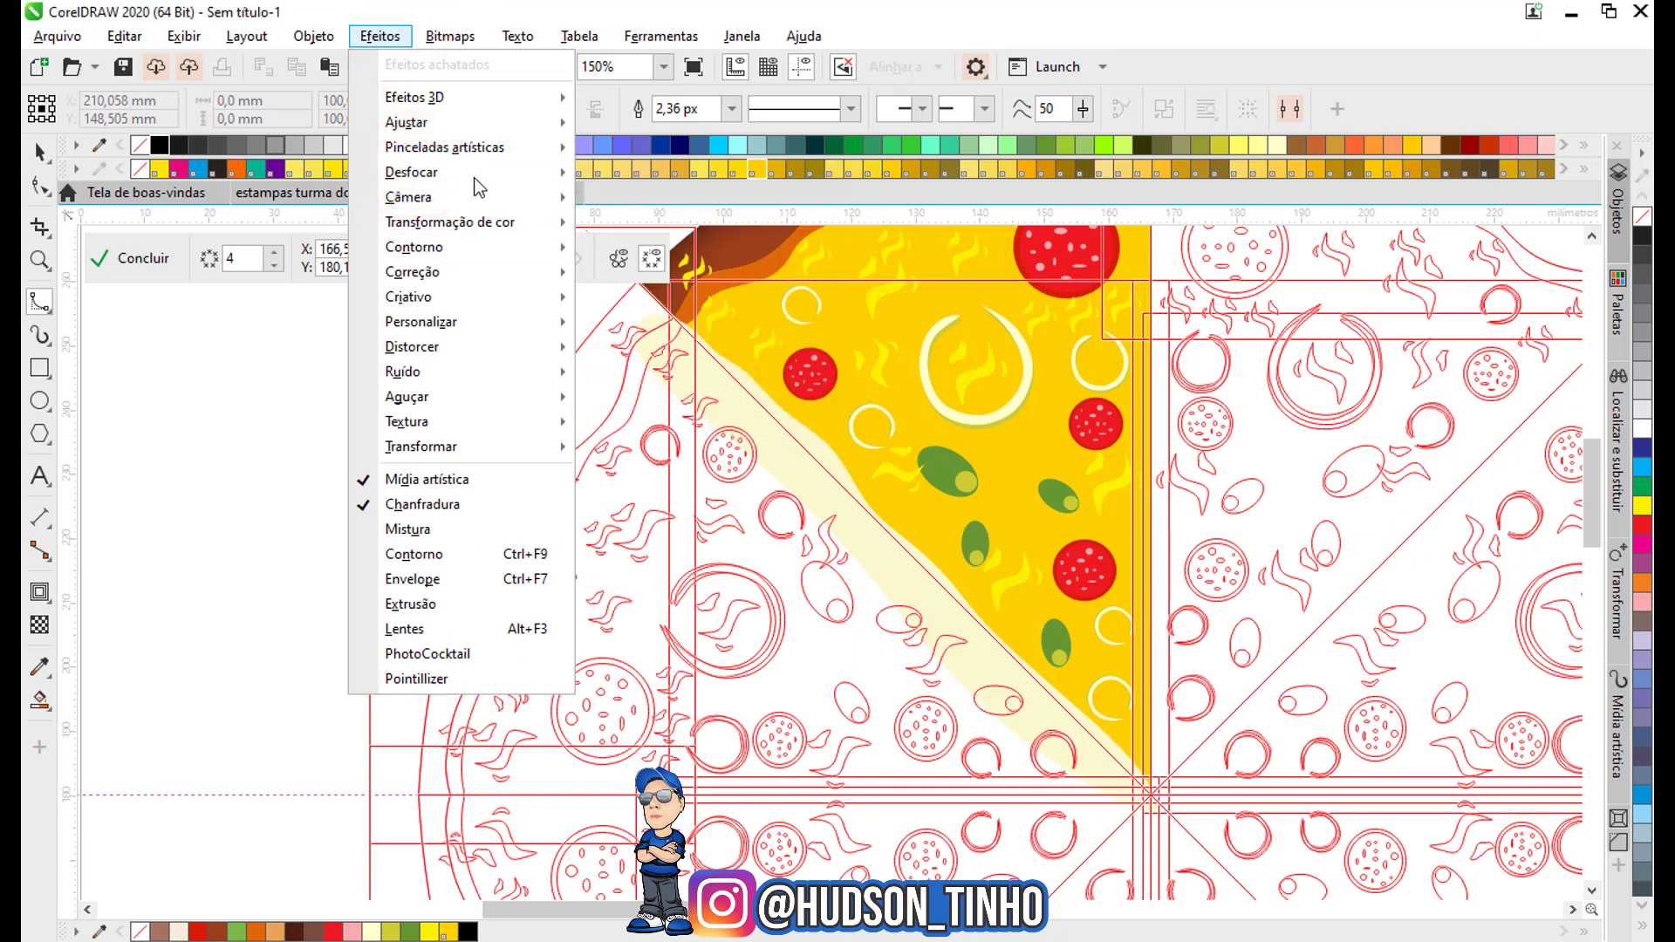
pyautogui.click(41, 152)
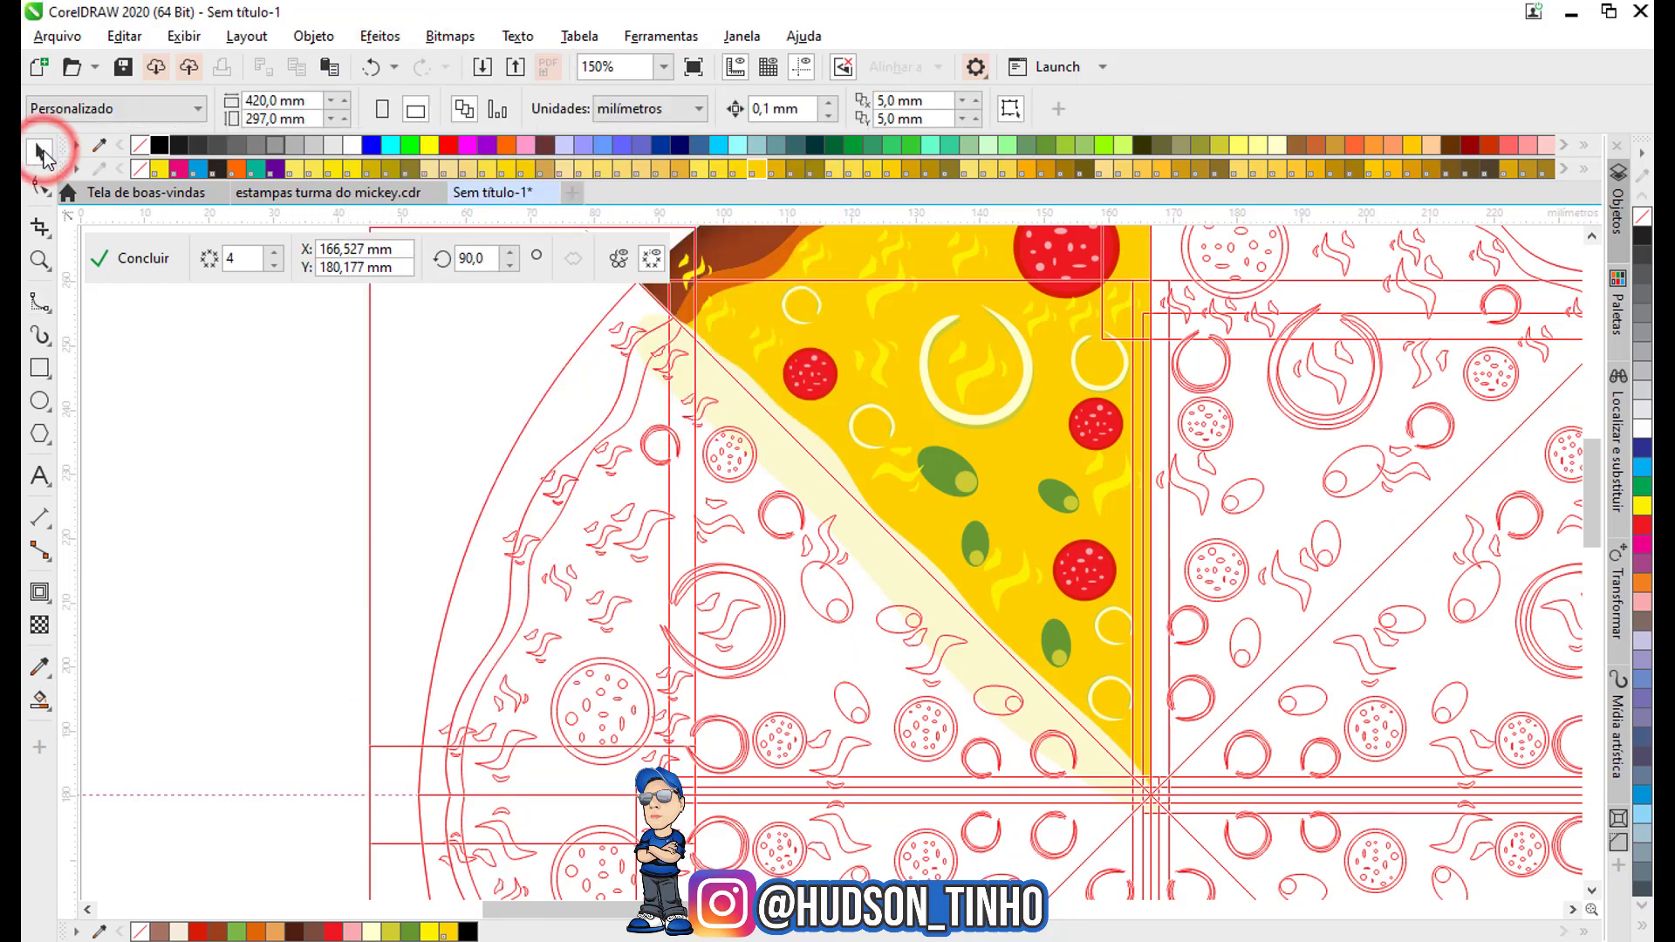
pyautogui.click(799, 474)
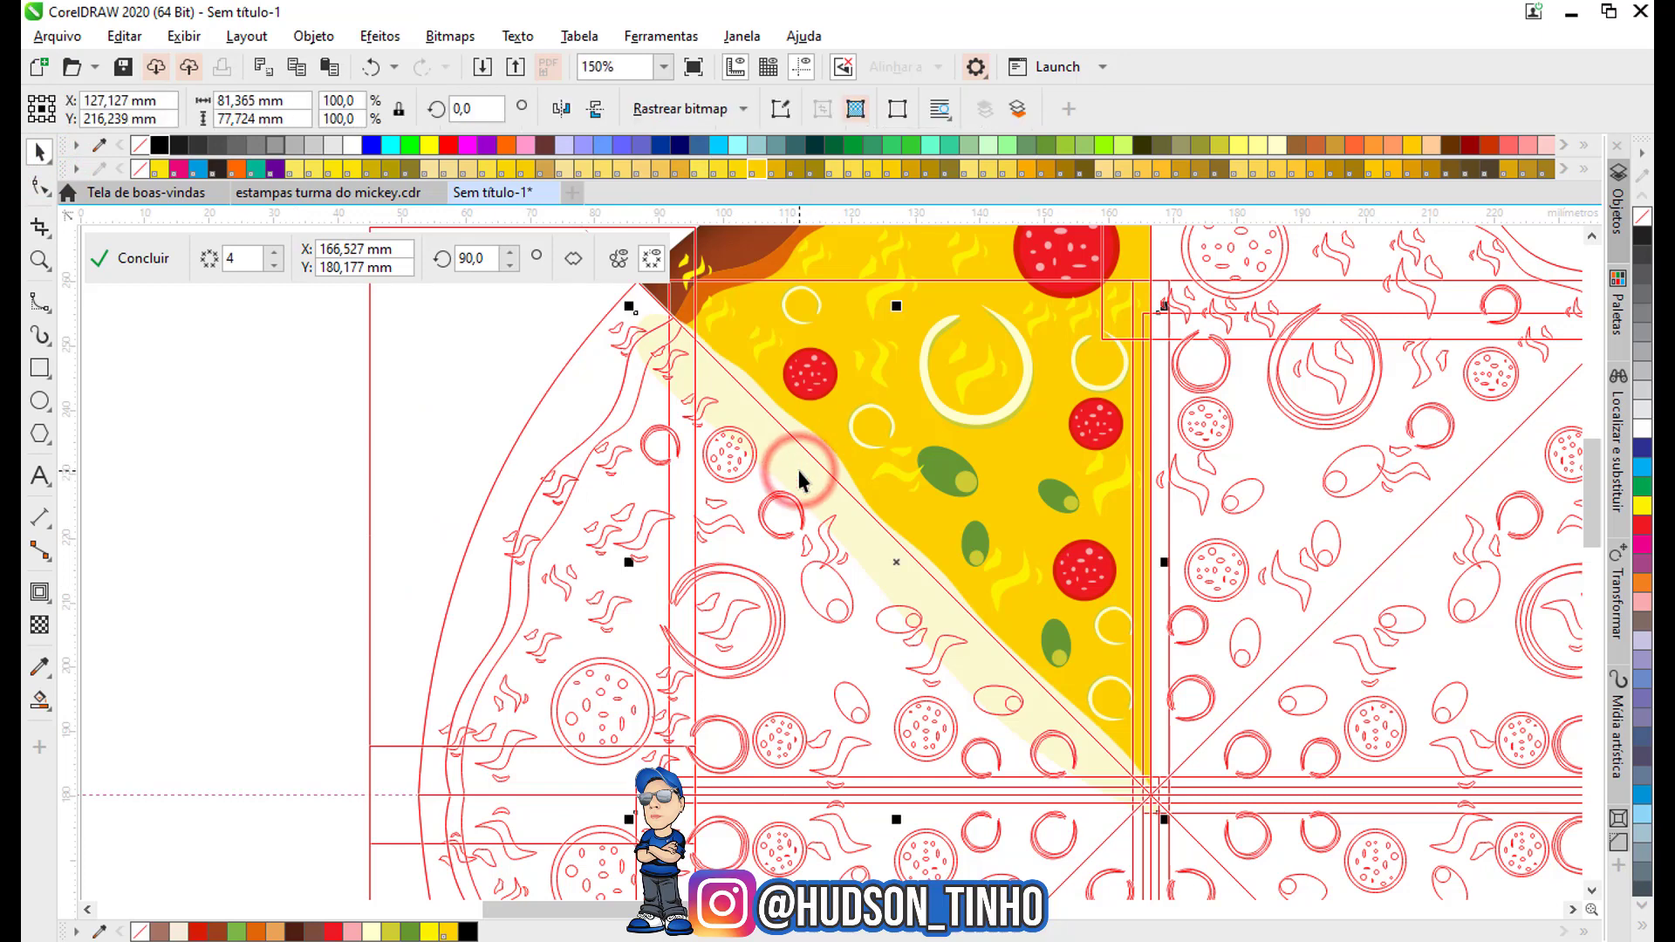
pyautogui.scroll(-1, 799, 472)
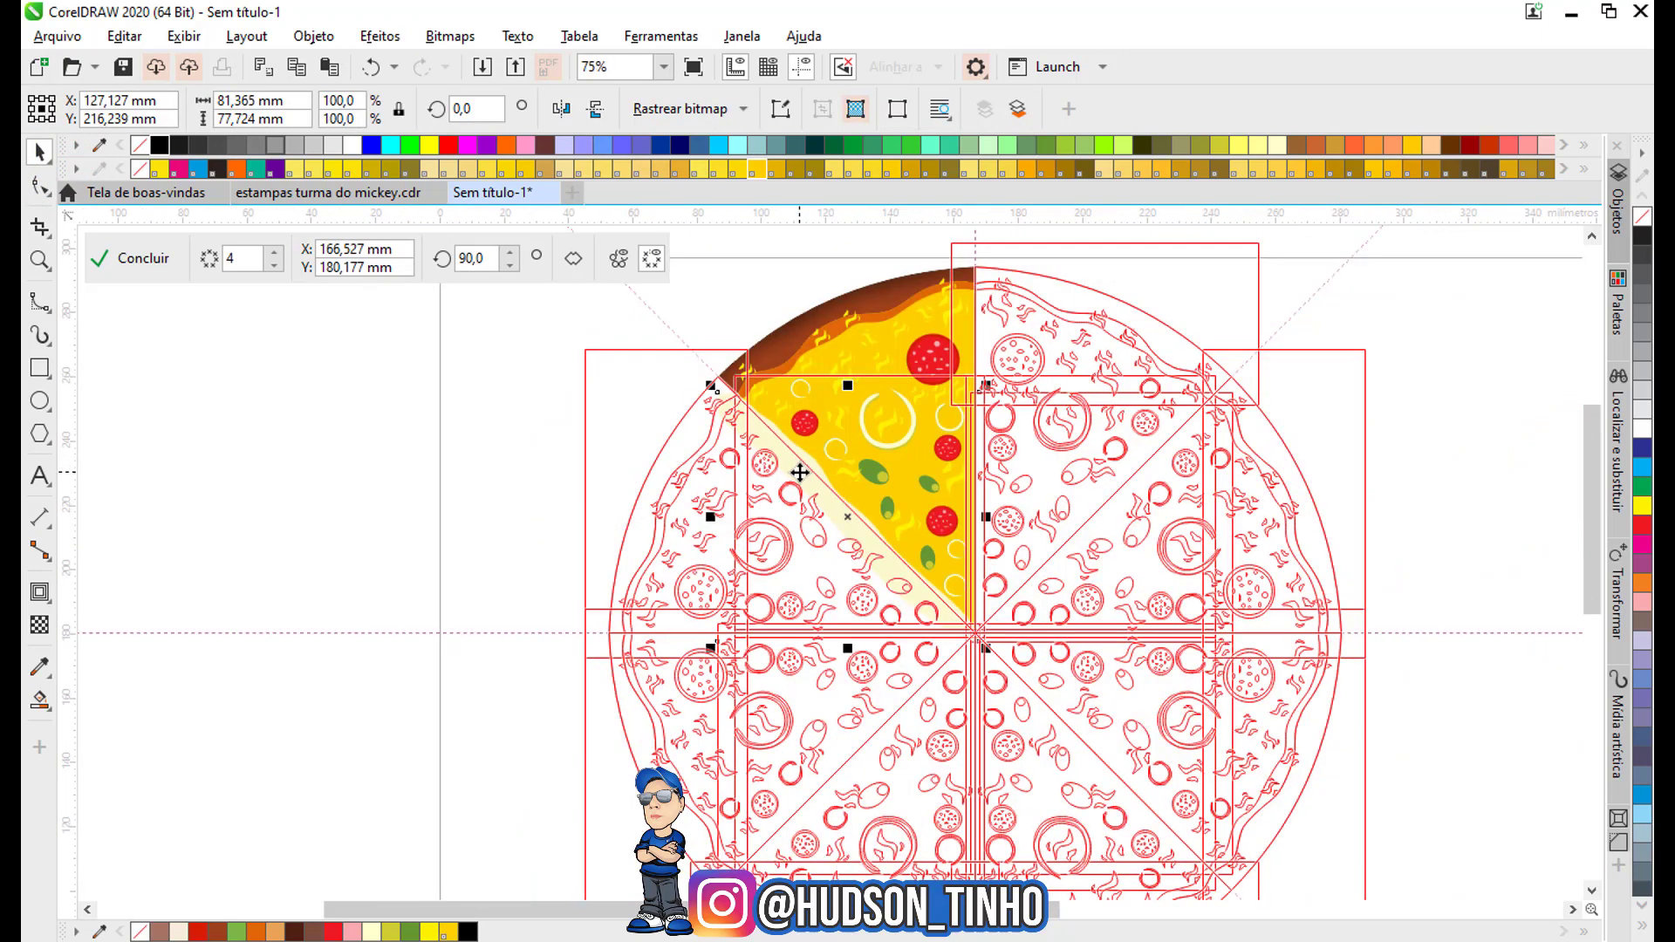
pyautogui.scroll(1, 806, 467)
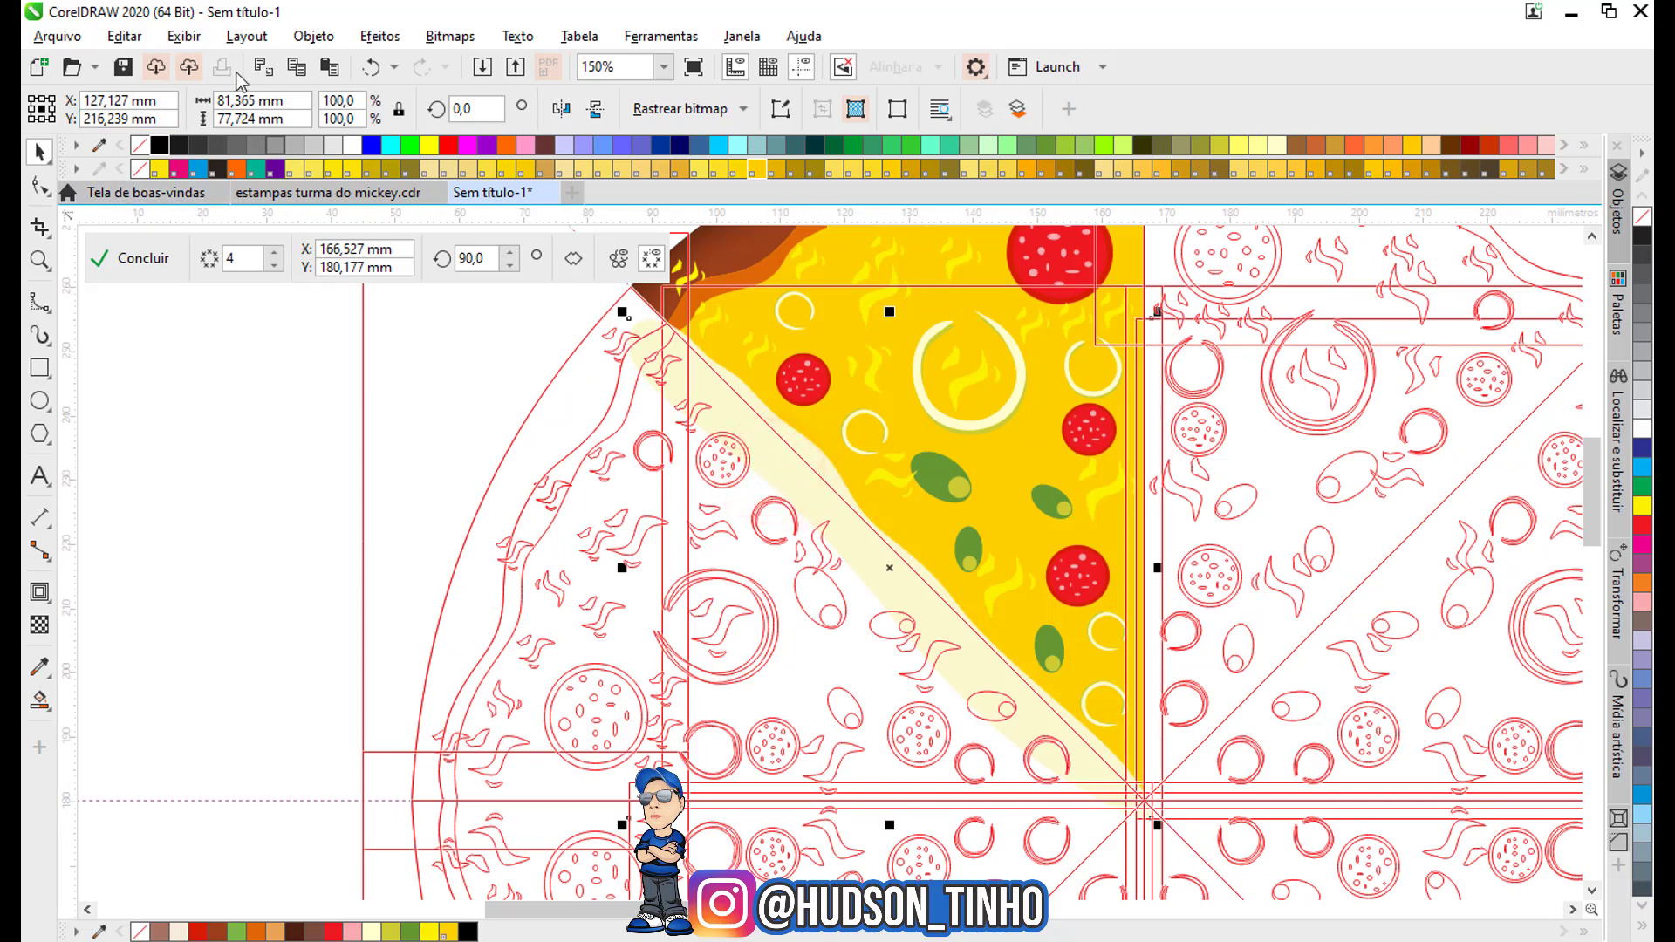
pyautogui.click(403, 39)
pyautogui.click(437, 165)
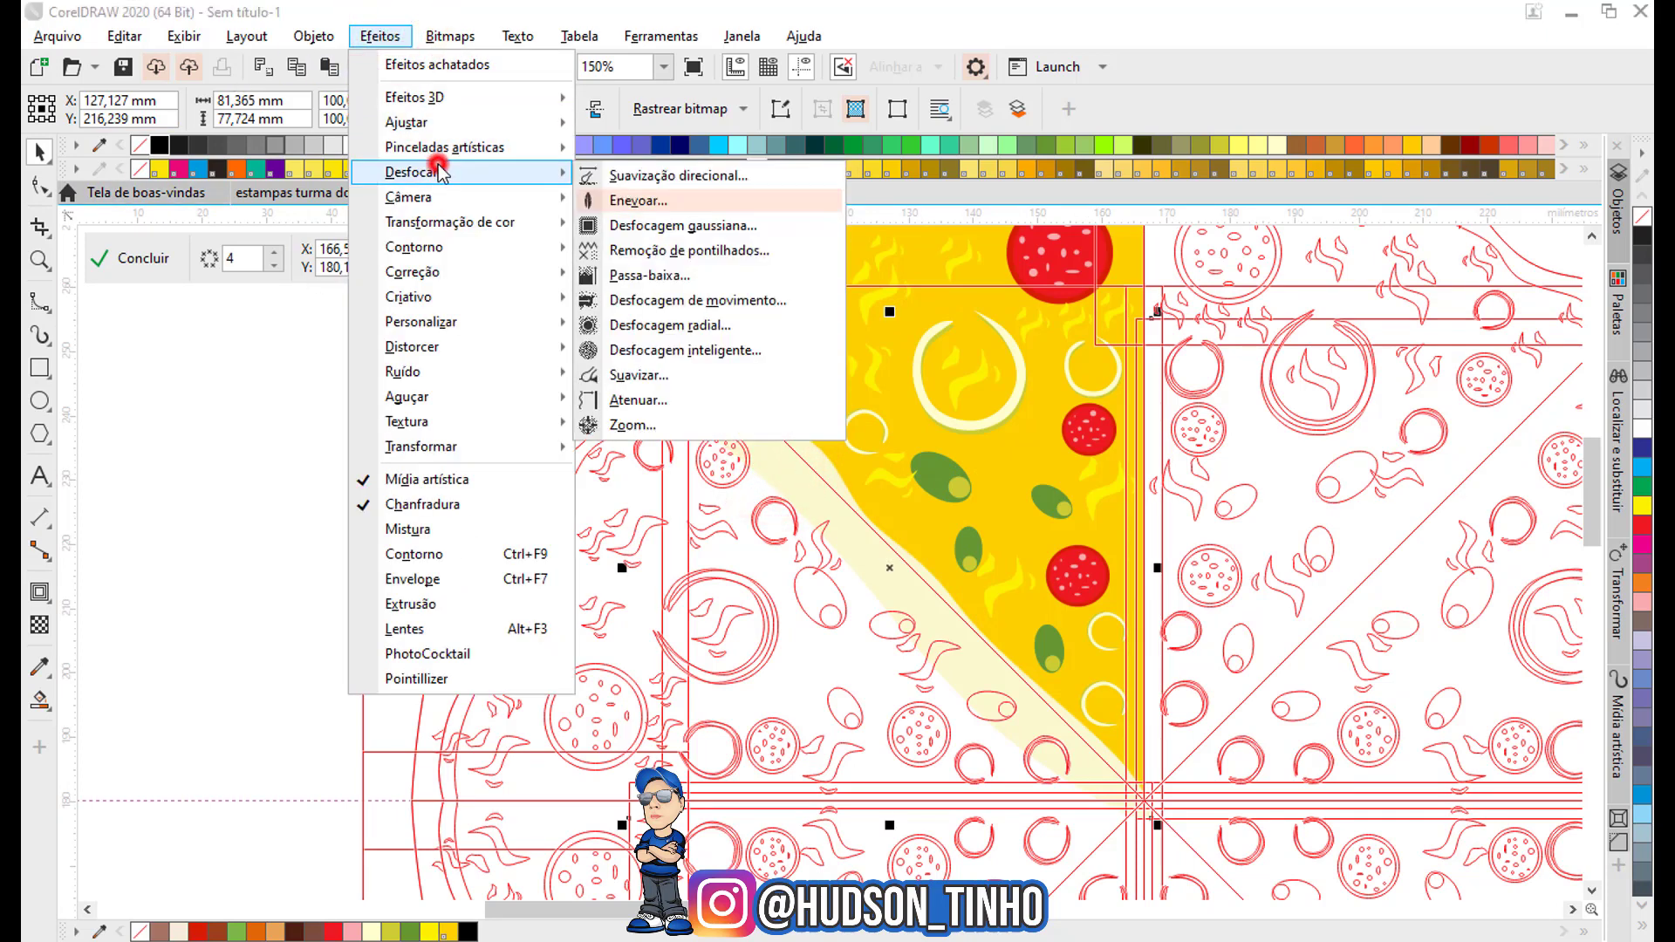
pyautogui.click(647, 226)
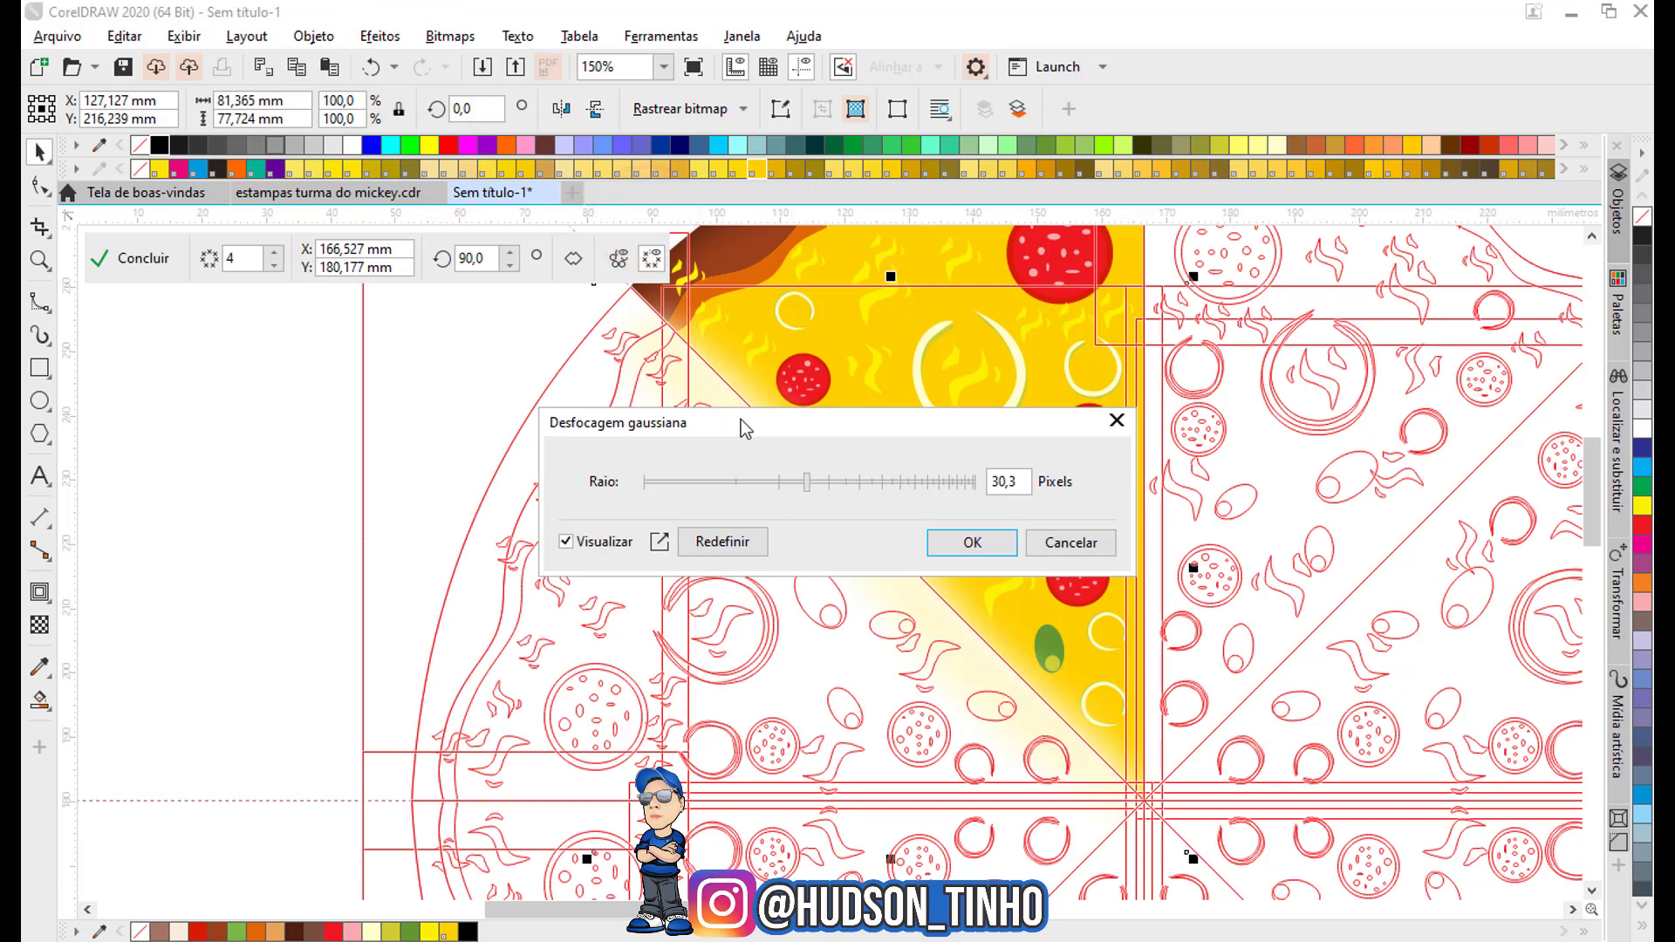
pyautogui.moveTo(739, 420); pyautogui.dragTo(756, 561)
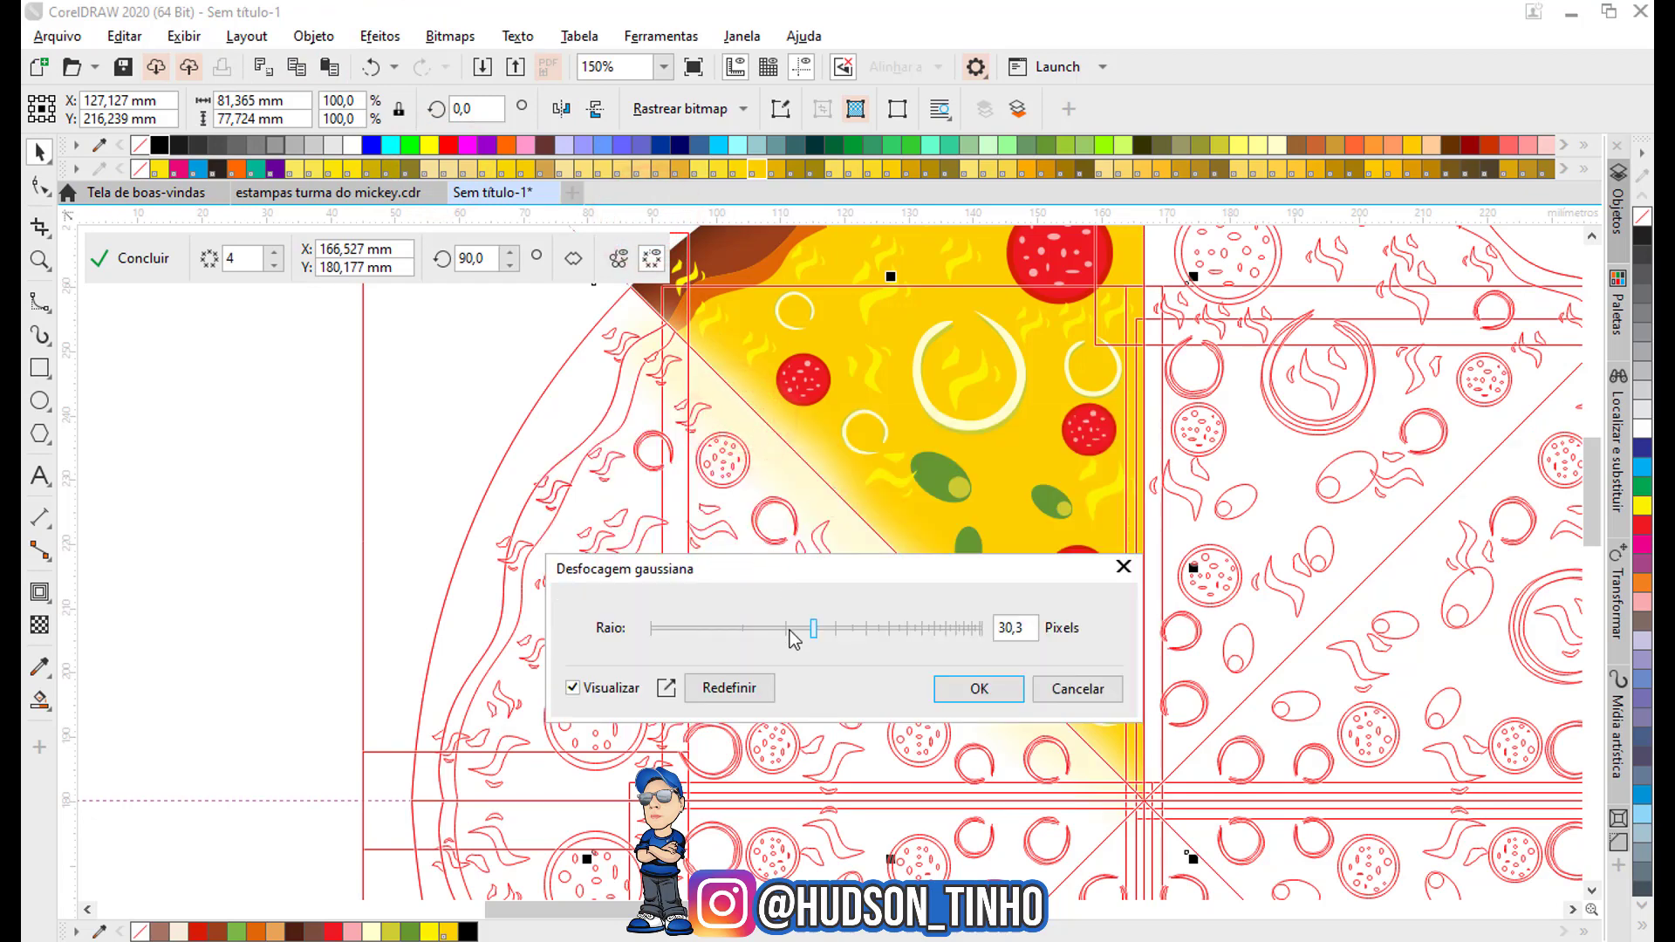
pyautogui.moveTo(791, 630); pyautogui.dragTo(752, 628)
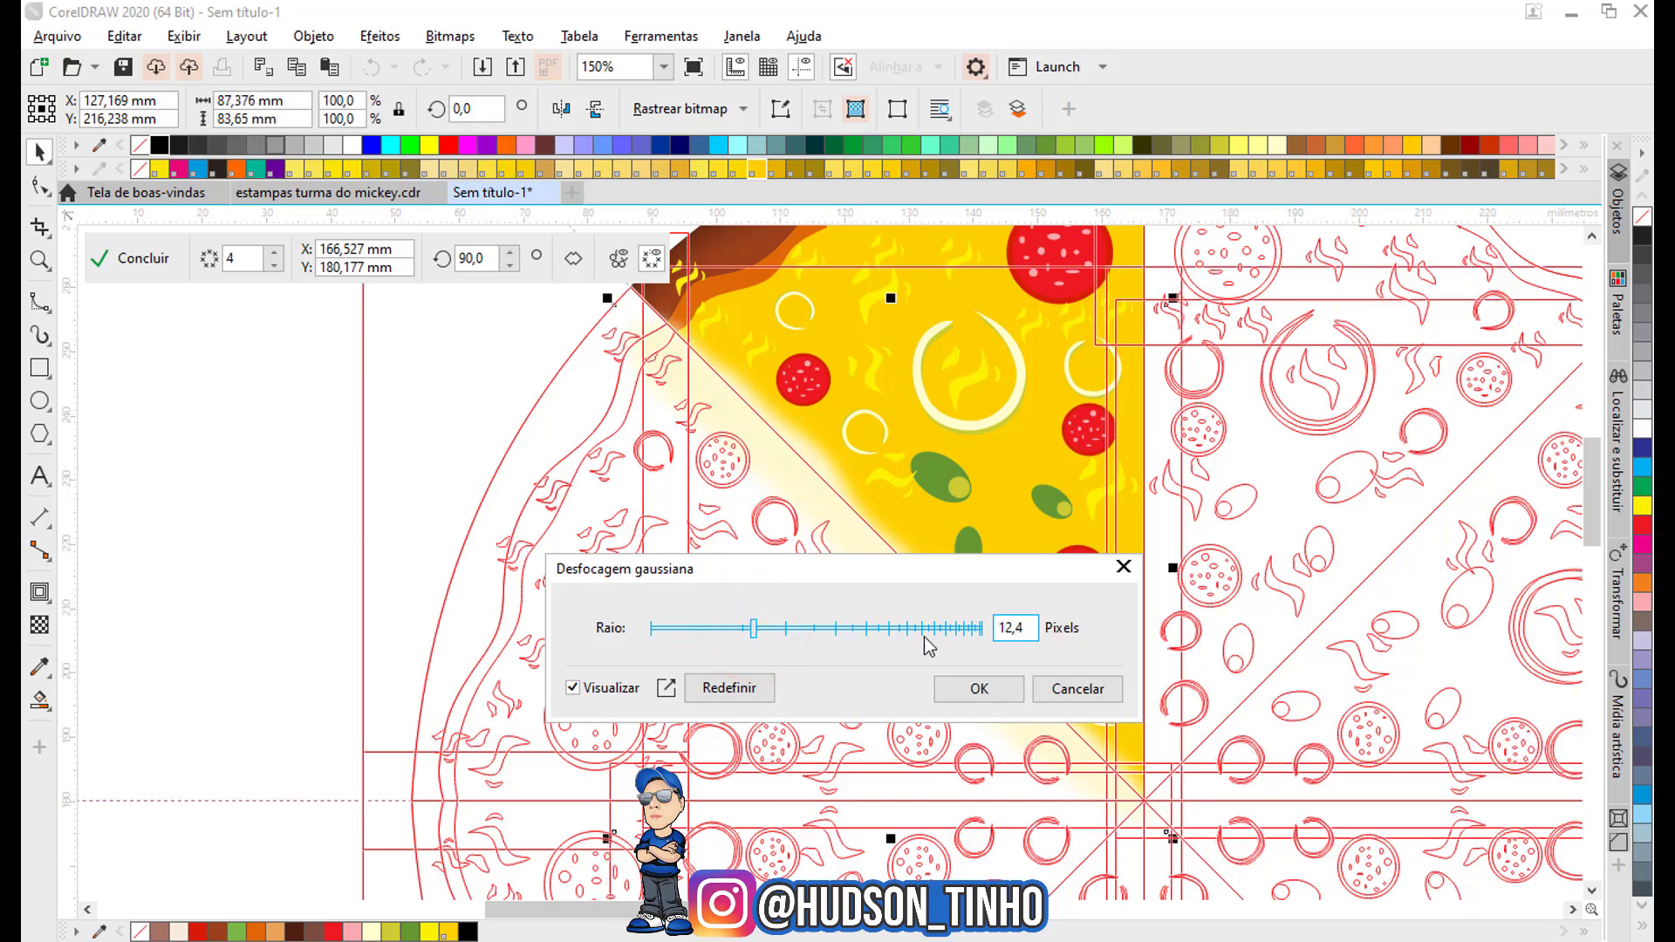
pyautogui.click(975, 686)
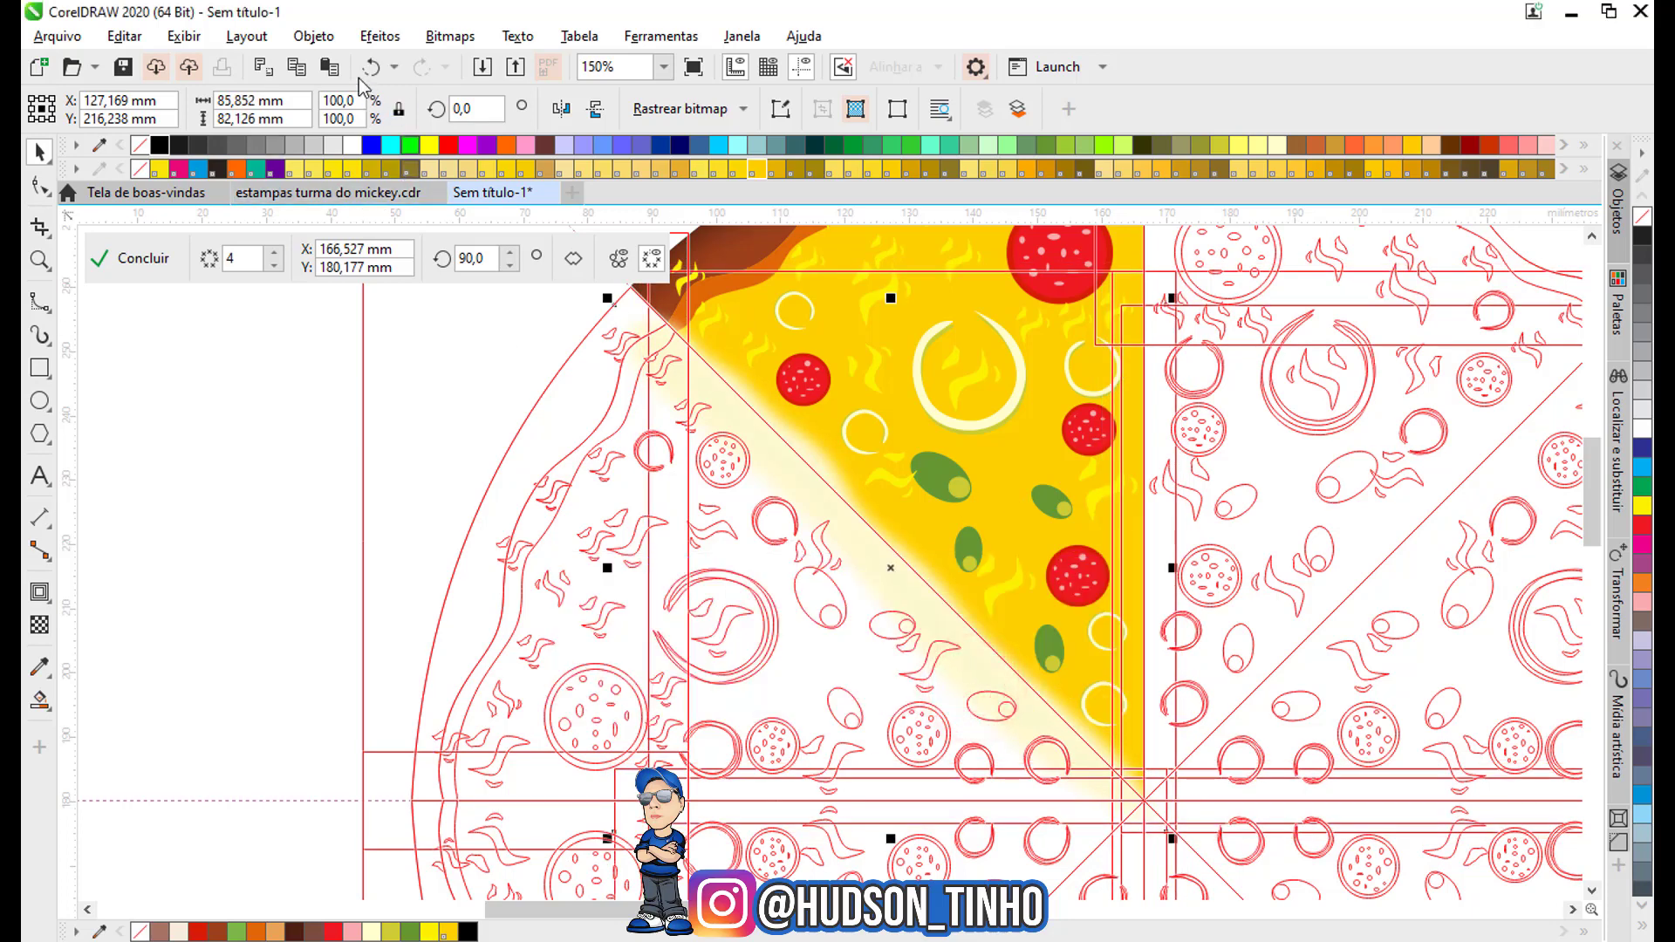
pyautogui.click(314, 37)
pyautogui.click(354, 120)
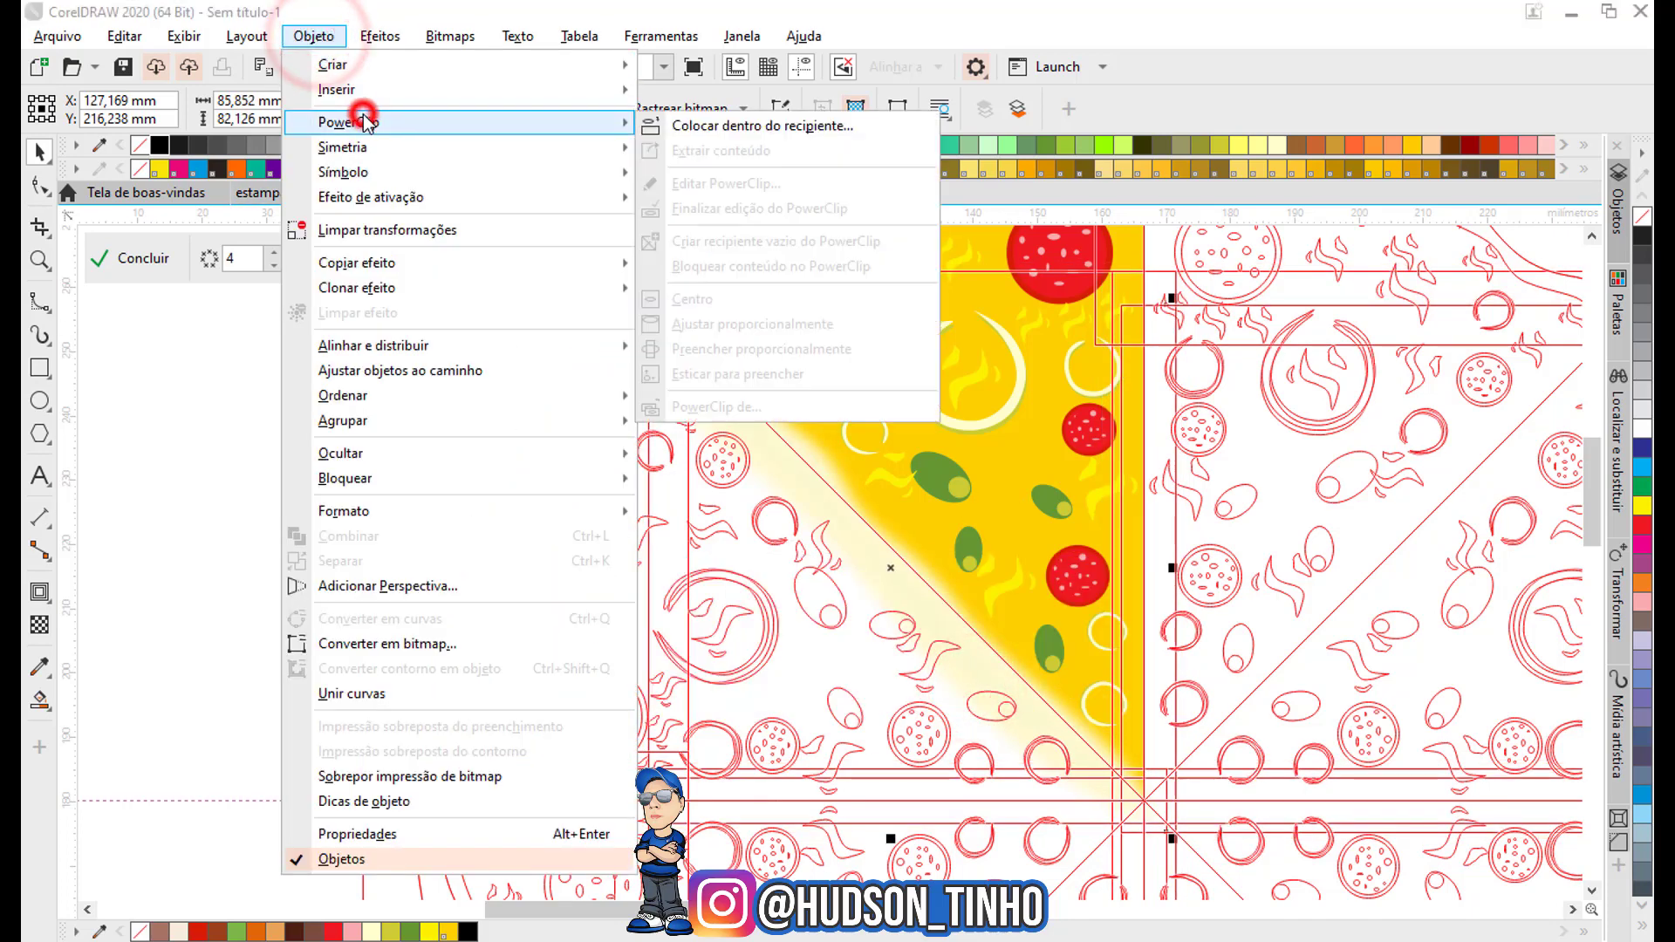
pyautogui.click(700, 139)
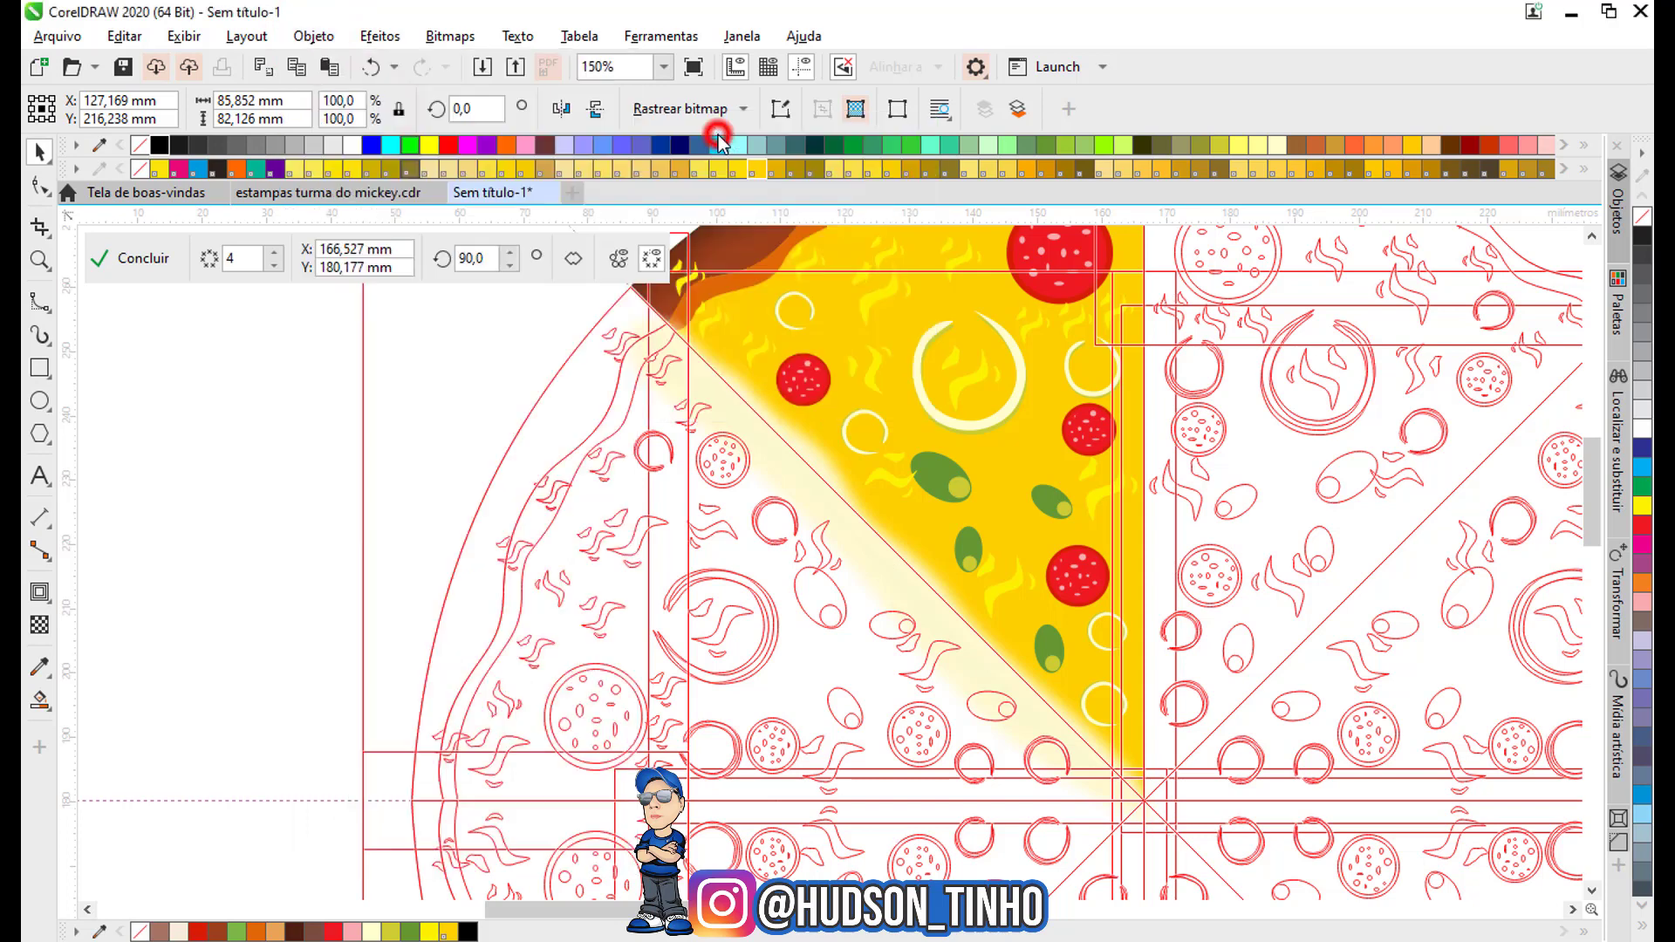
pyautogui.click(845, 317)
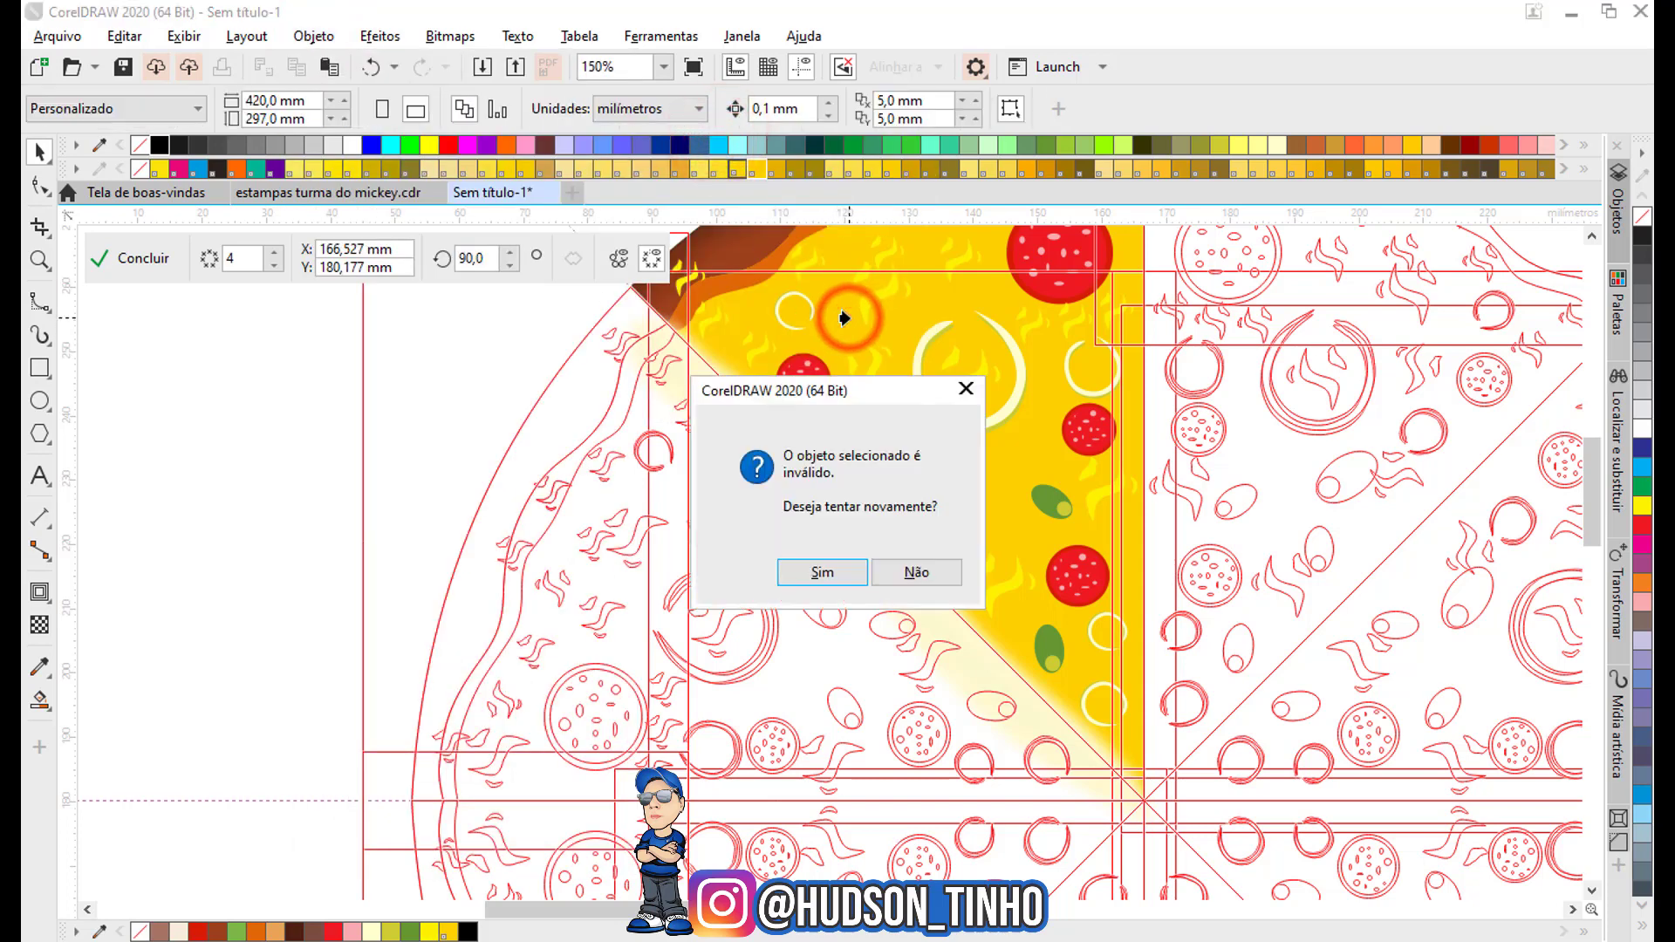
pyautogui.click(819, 574)
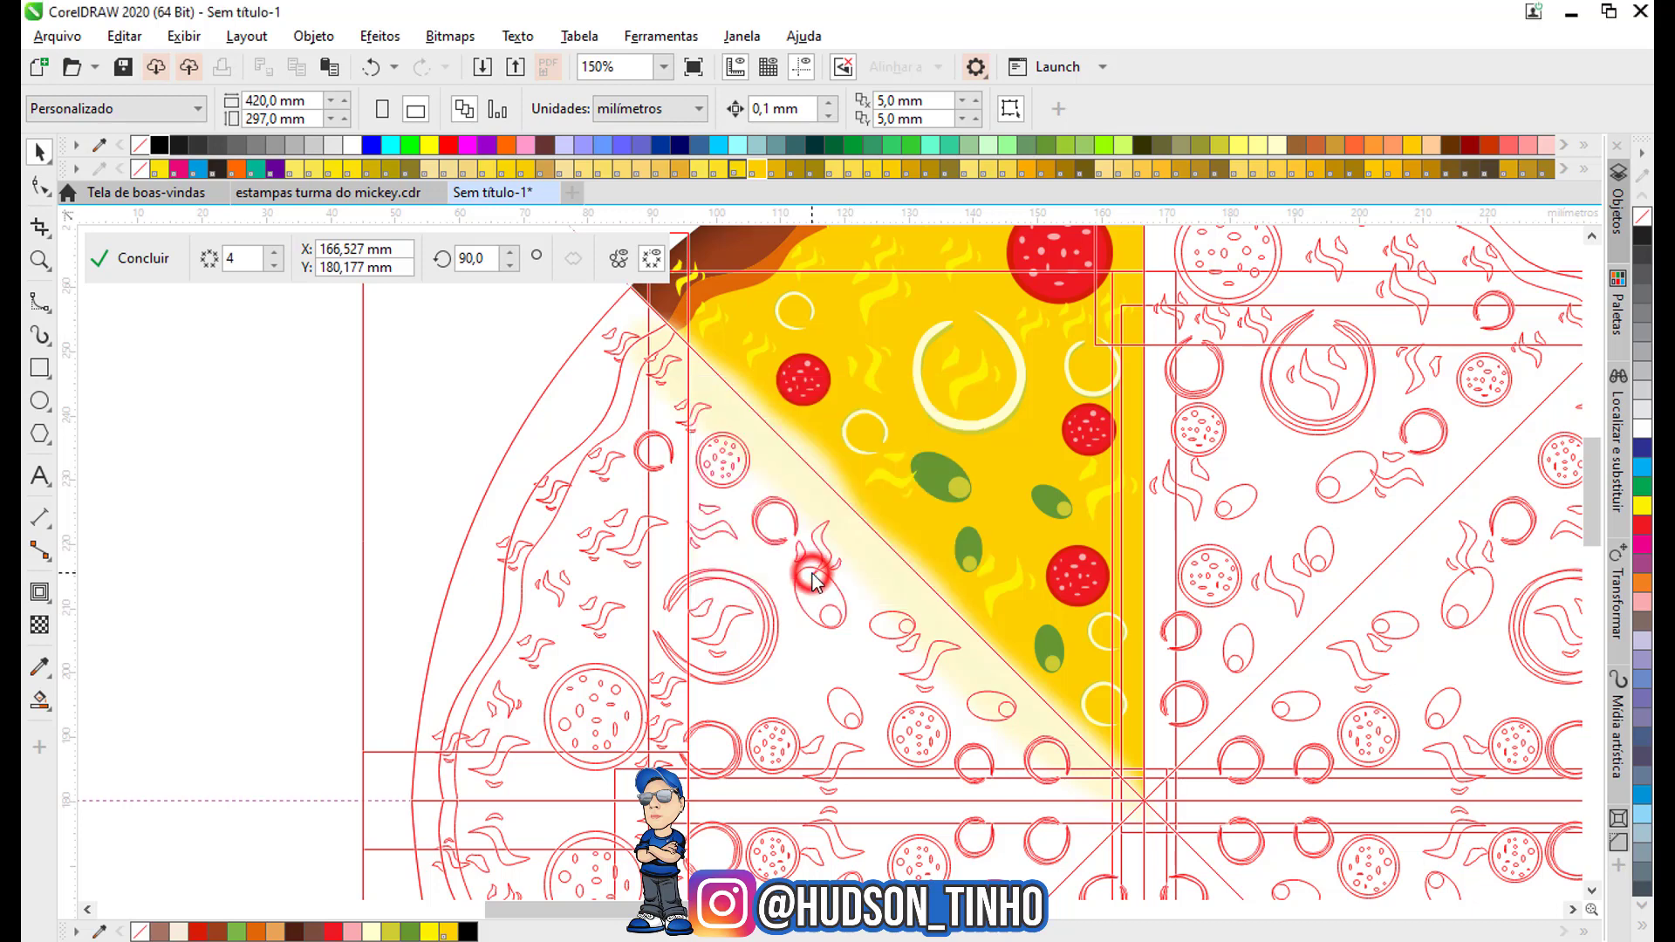
pyautogui.click(1129, 397)
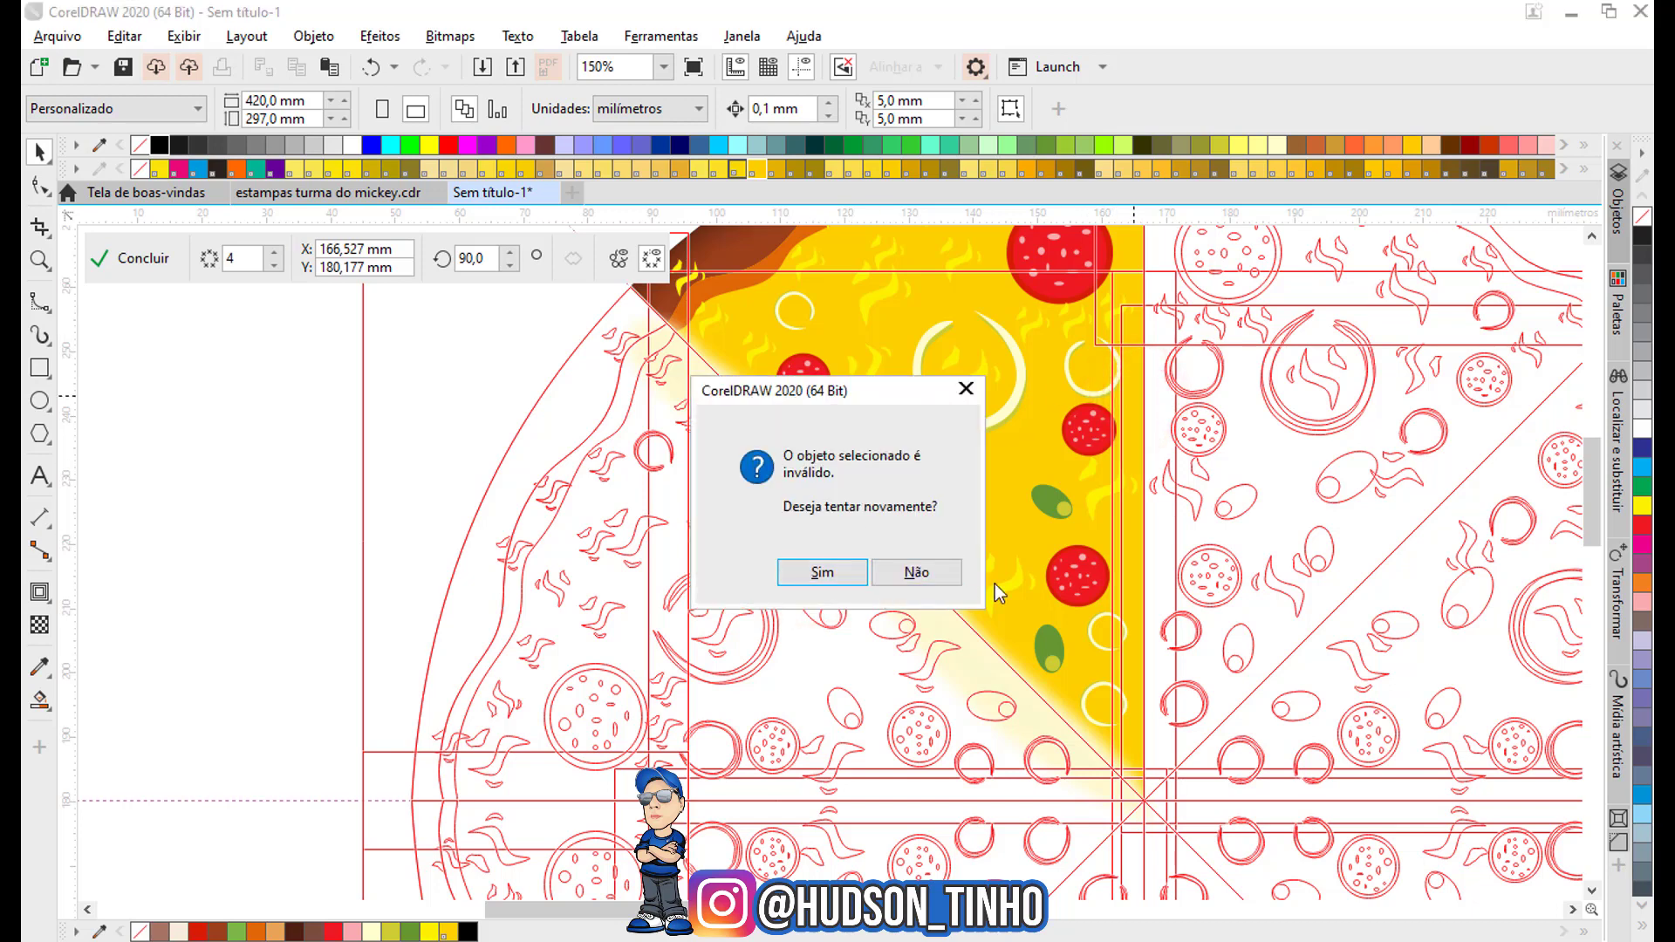
pyautogui.click(923, 576)
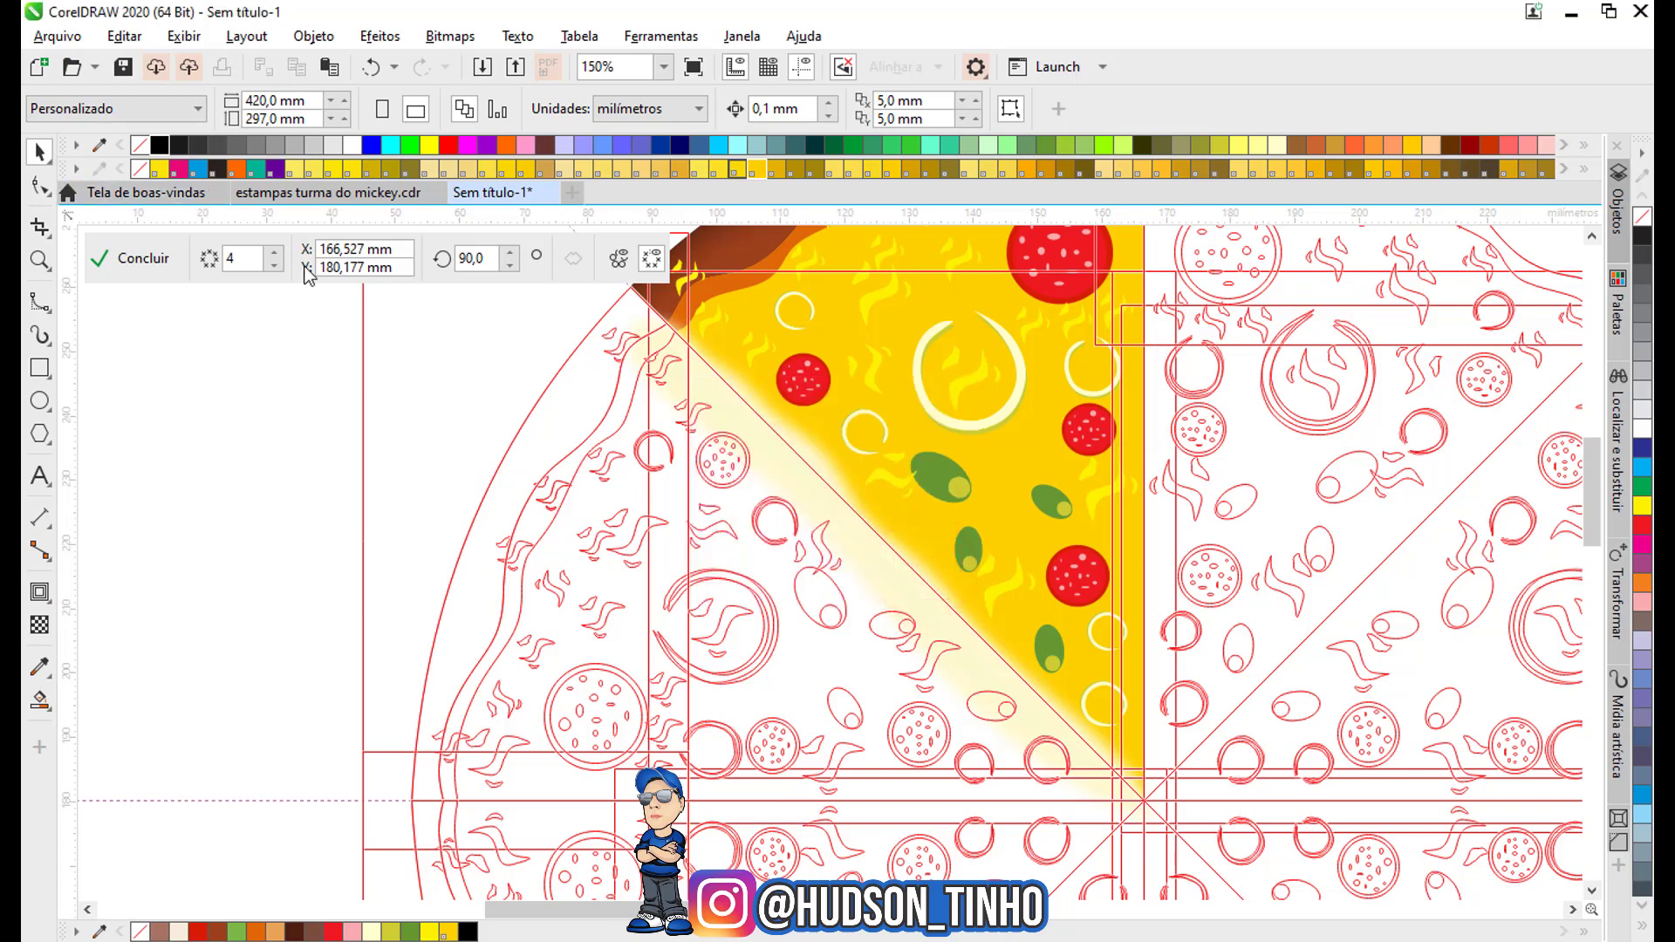
# Send the blurred cream bitmap to the back of the layer and PowerClip it inside the pizza wedge.
pyautogui.click(401, 408)
pyautogui.click(780, 466)
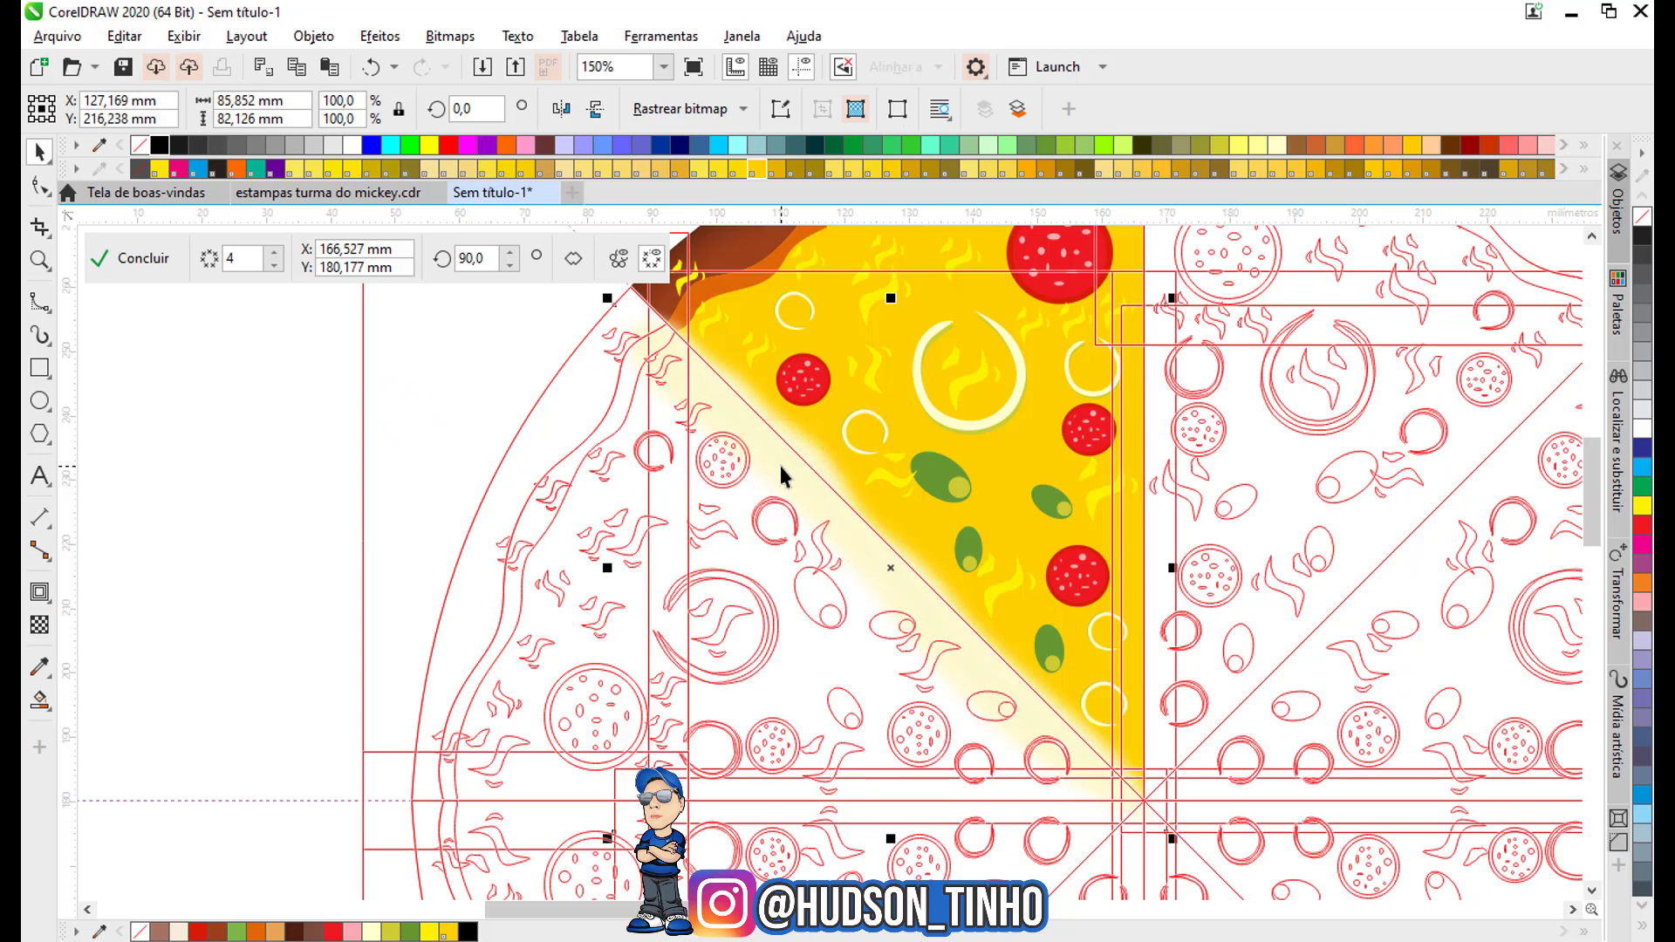
pyautogui.hotkey('shift', 'pagedown')
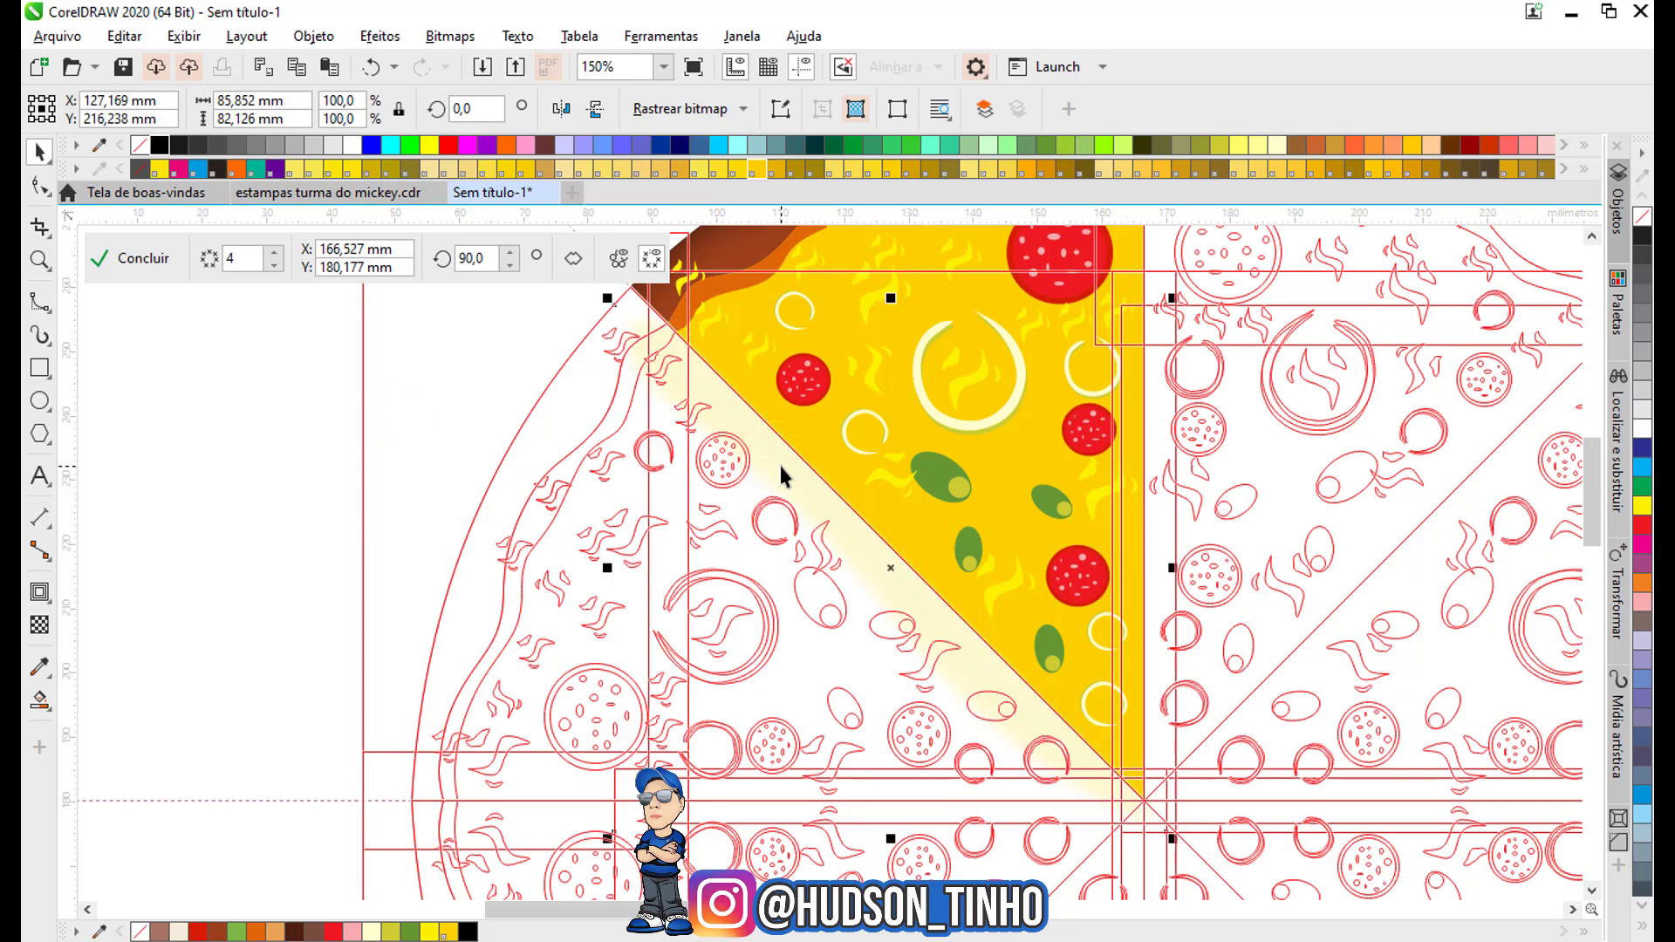
pyautogui.click(313, 36)
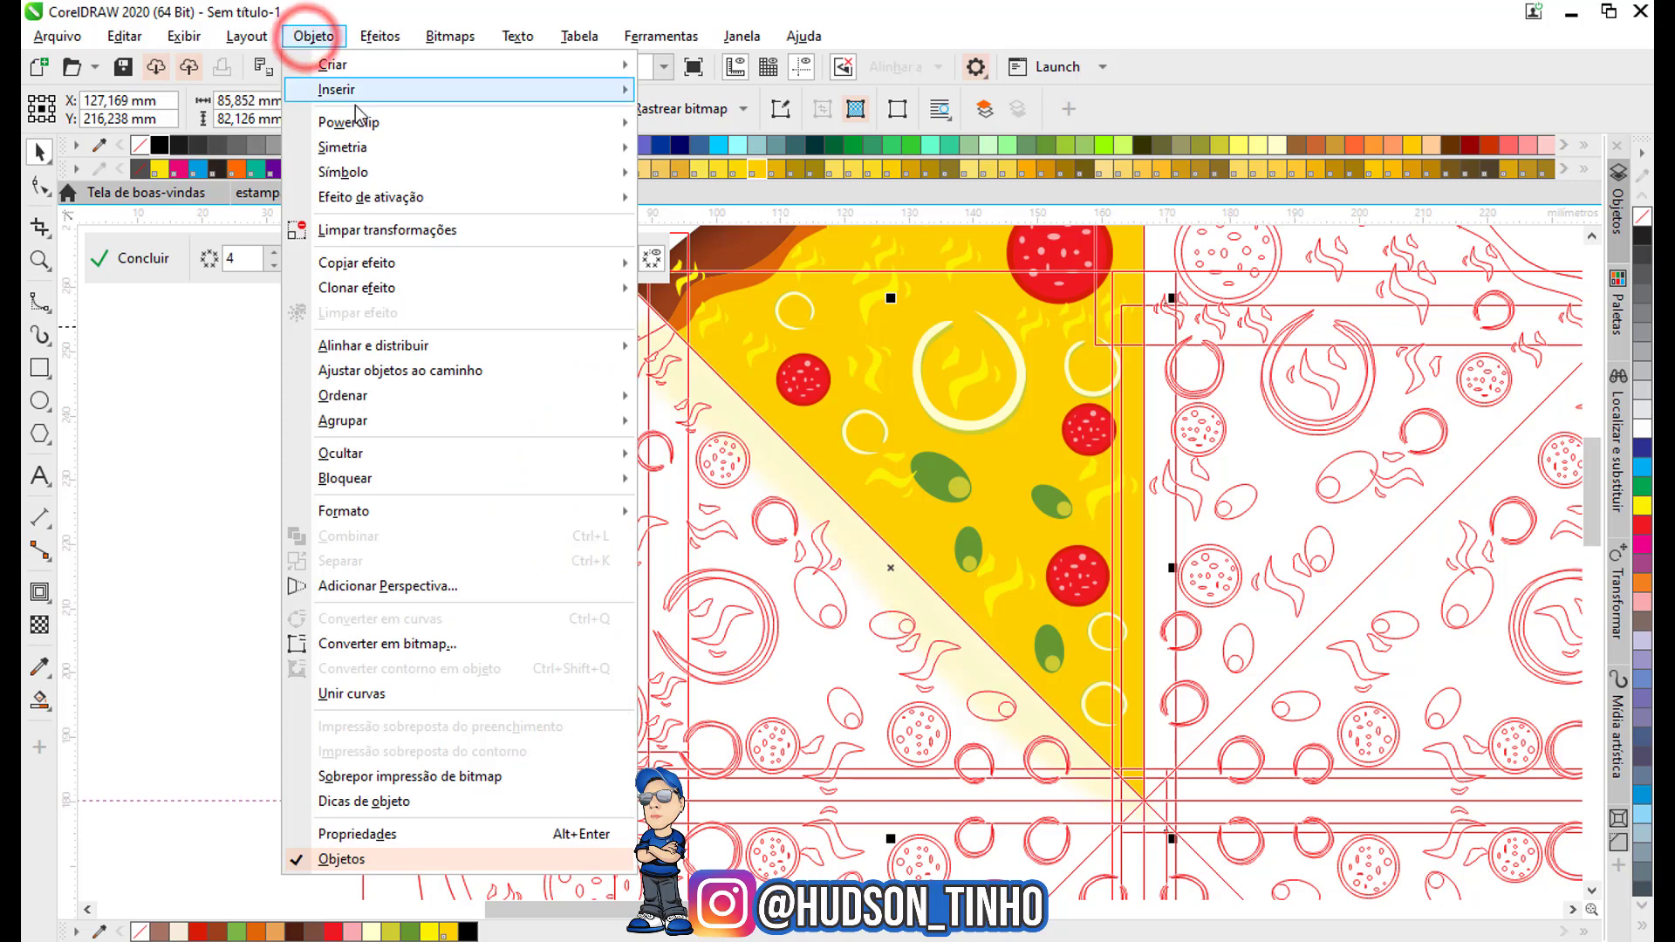
pyautogui.click(360, 119)
pyautogui.click(689, 128)
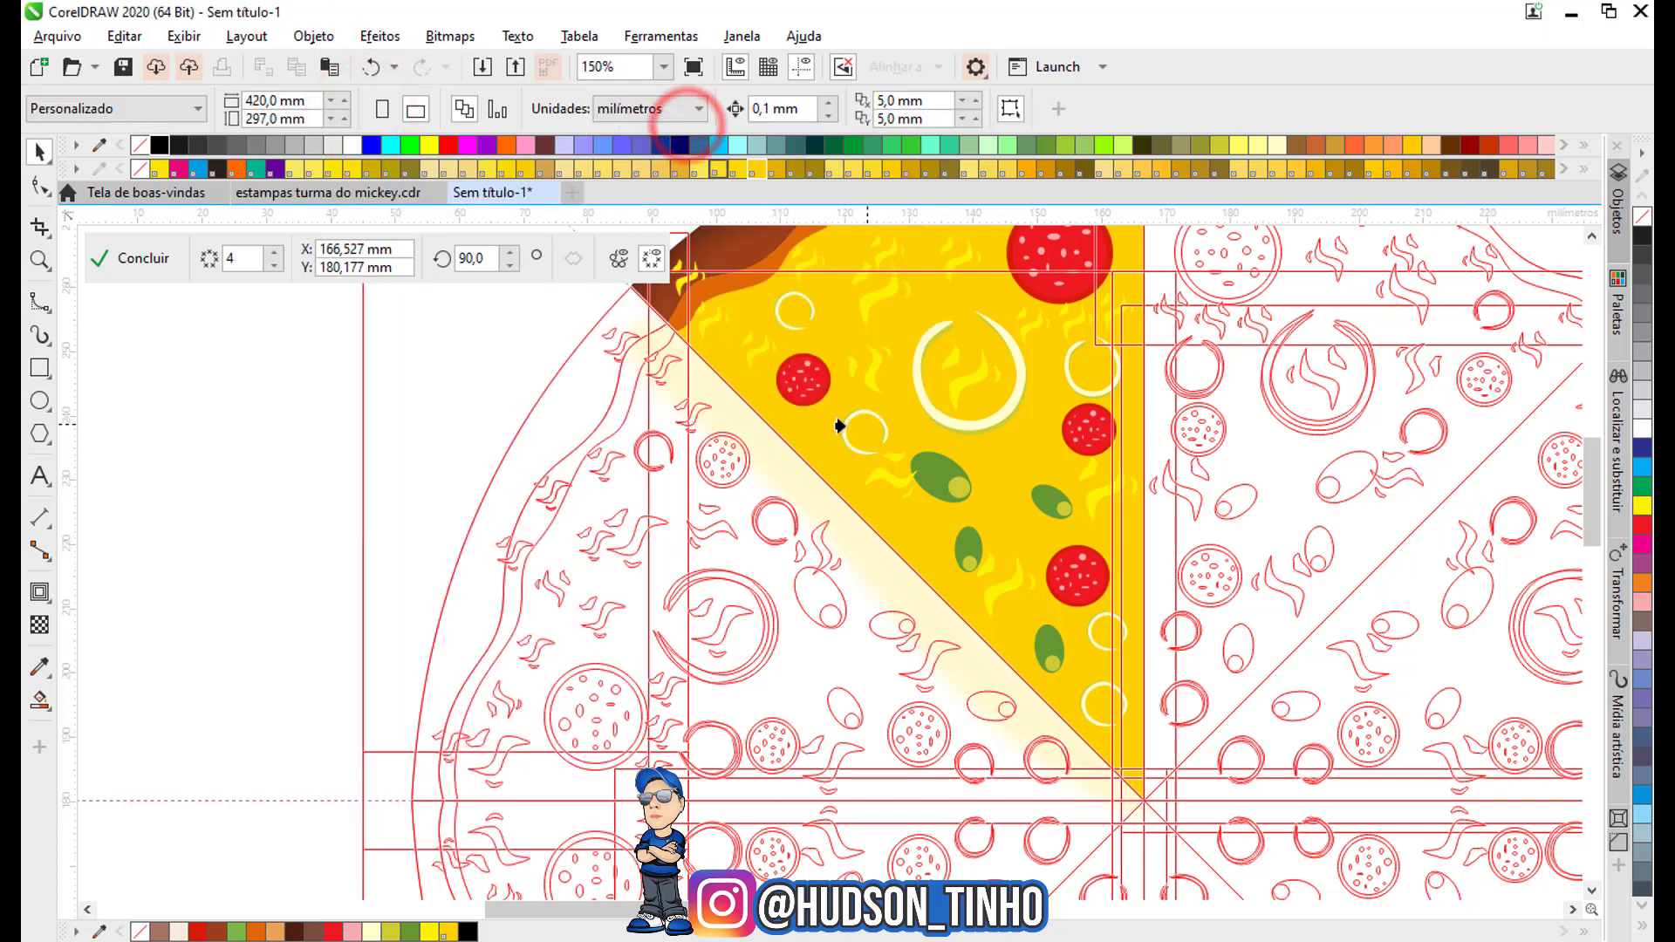
pyautogui.click(820, 449)
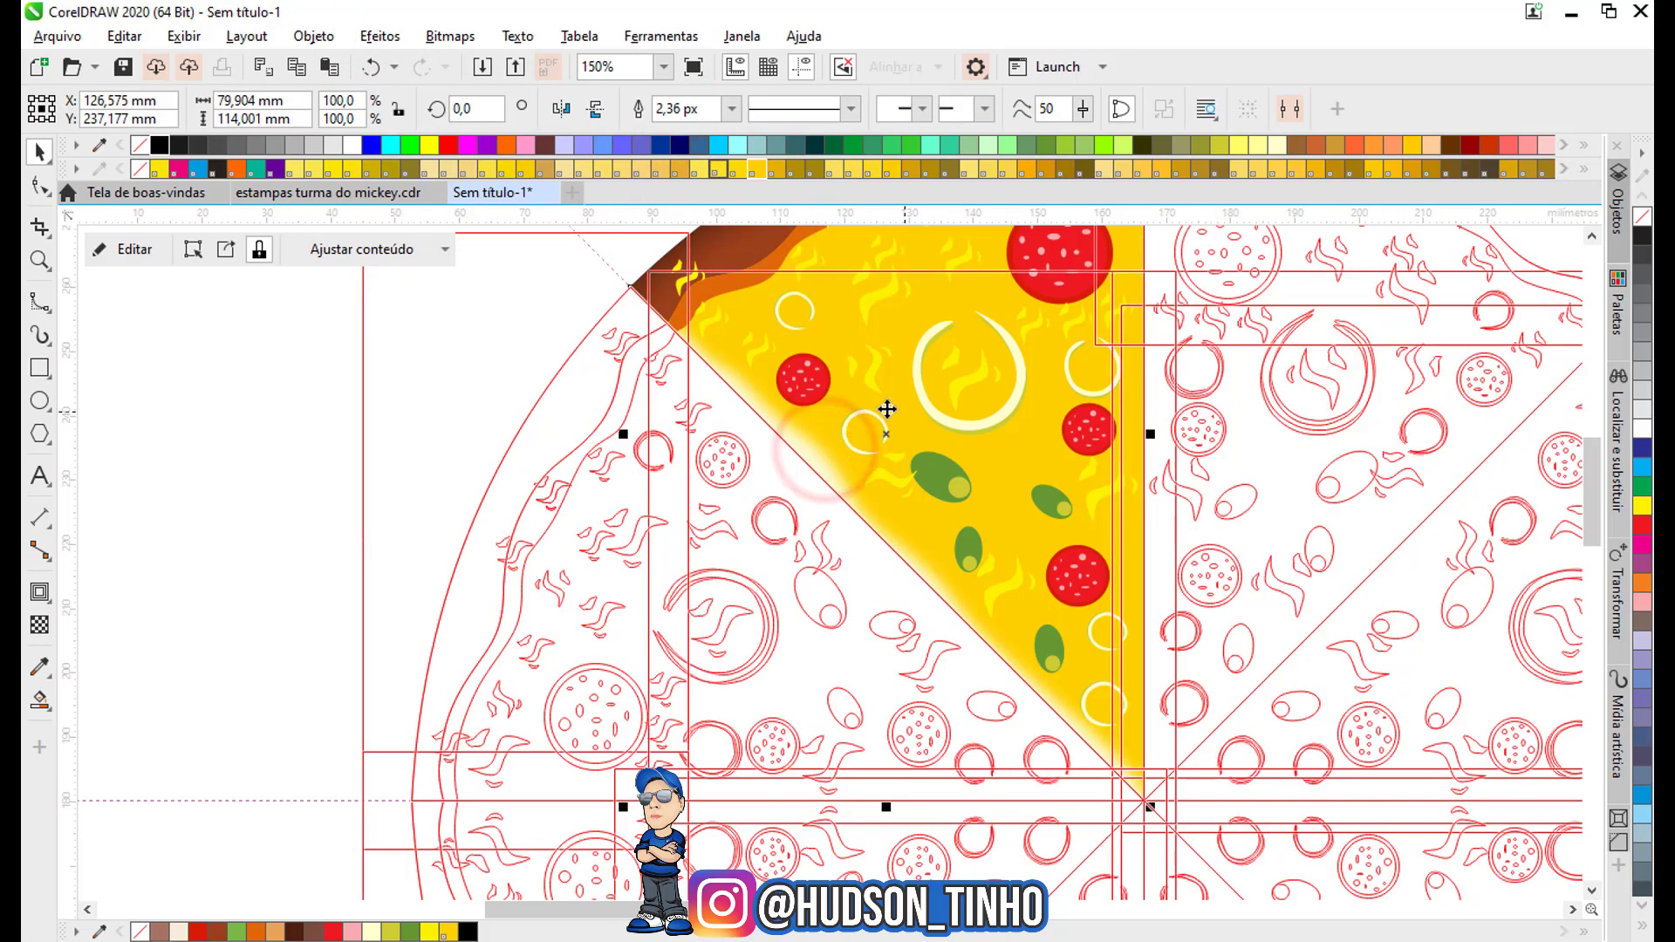
# Show all symmetry copies in full colour and examine the cream highlights along the slice edges.
pyautogui.scroll(-2, 584, 384)
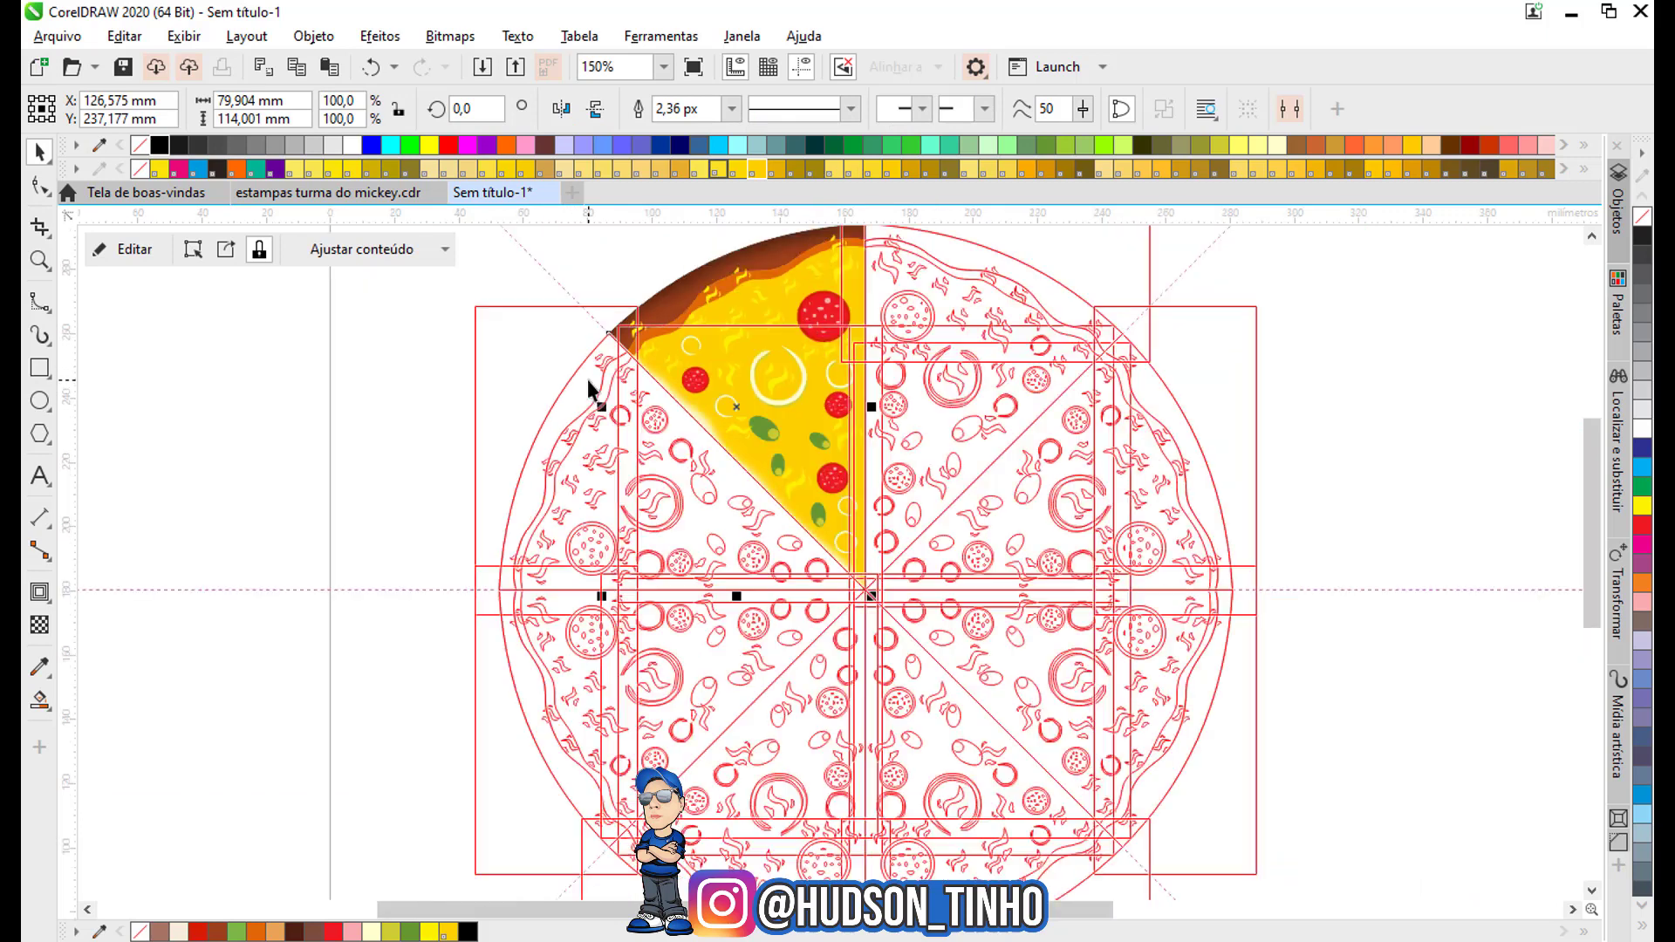
pyautogui.scroll(-2, 977, 379)
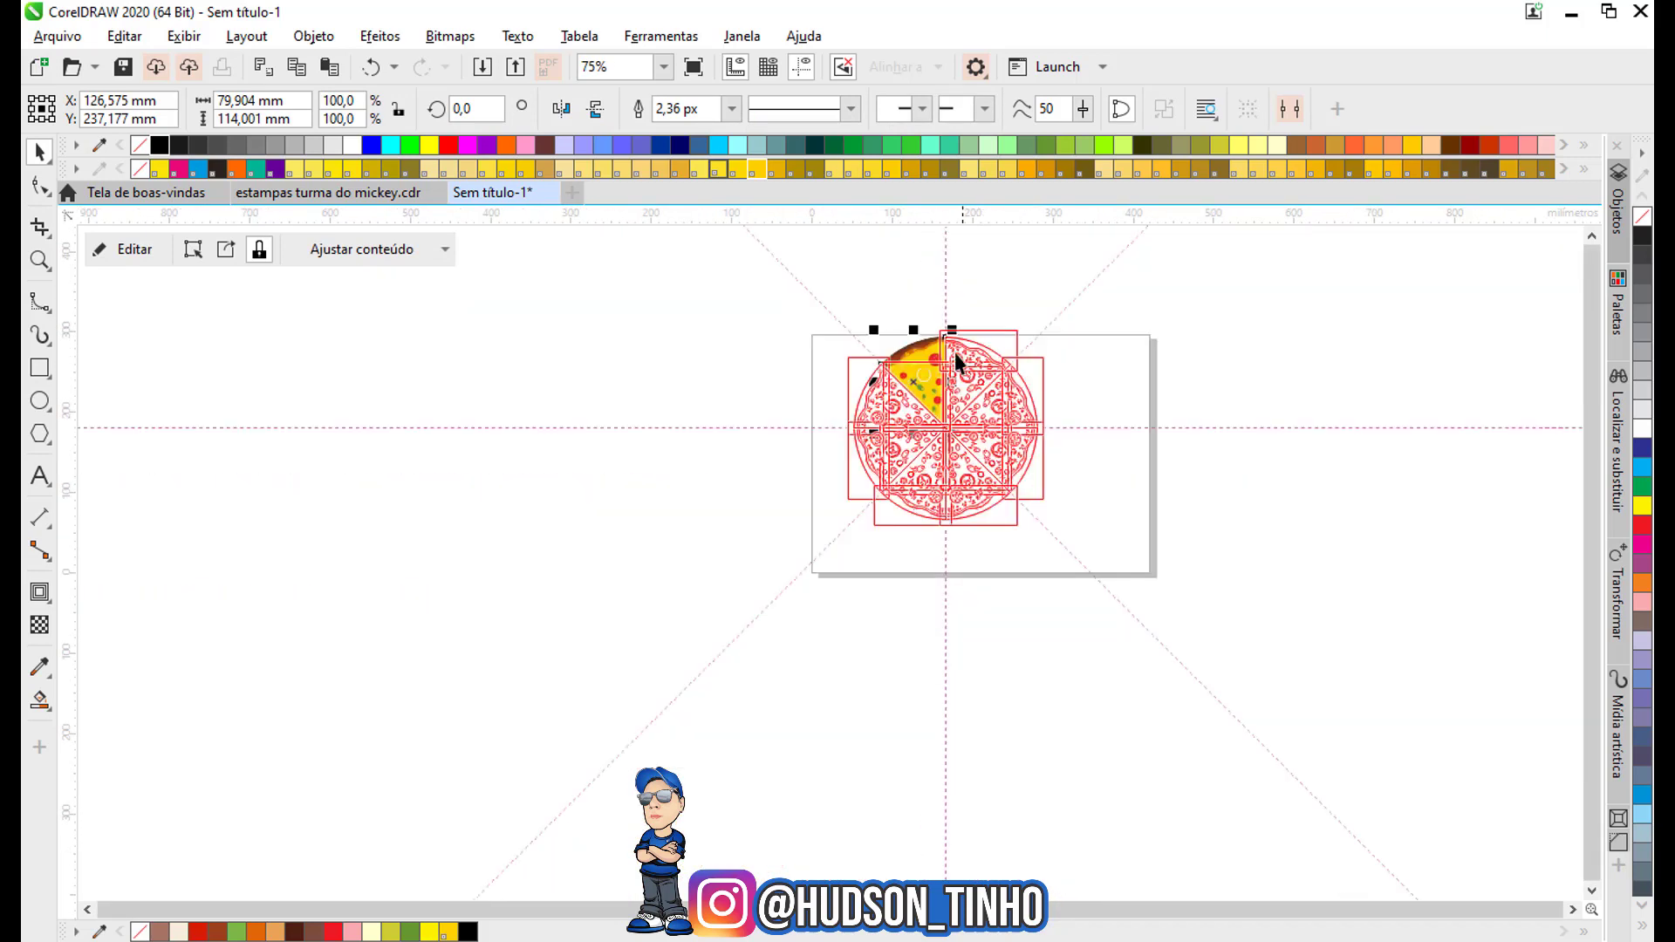
pyautogui.scroll(1, 959, 349)
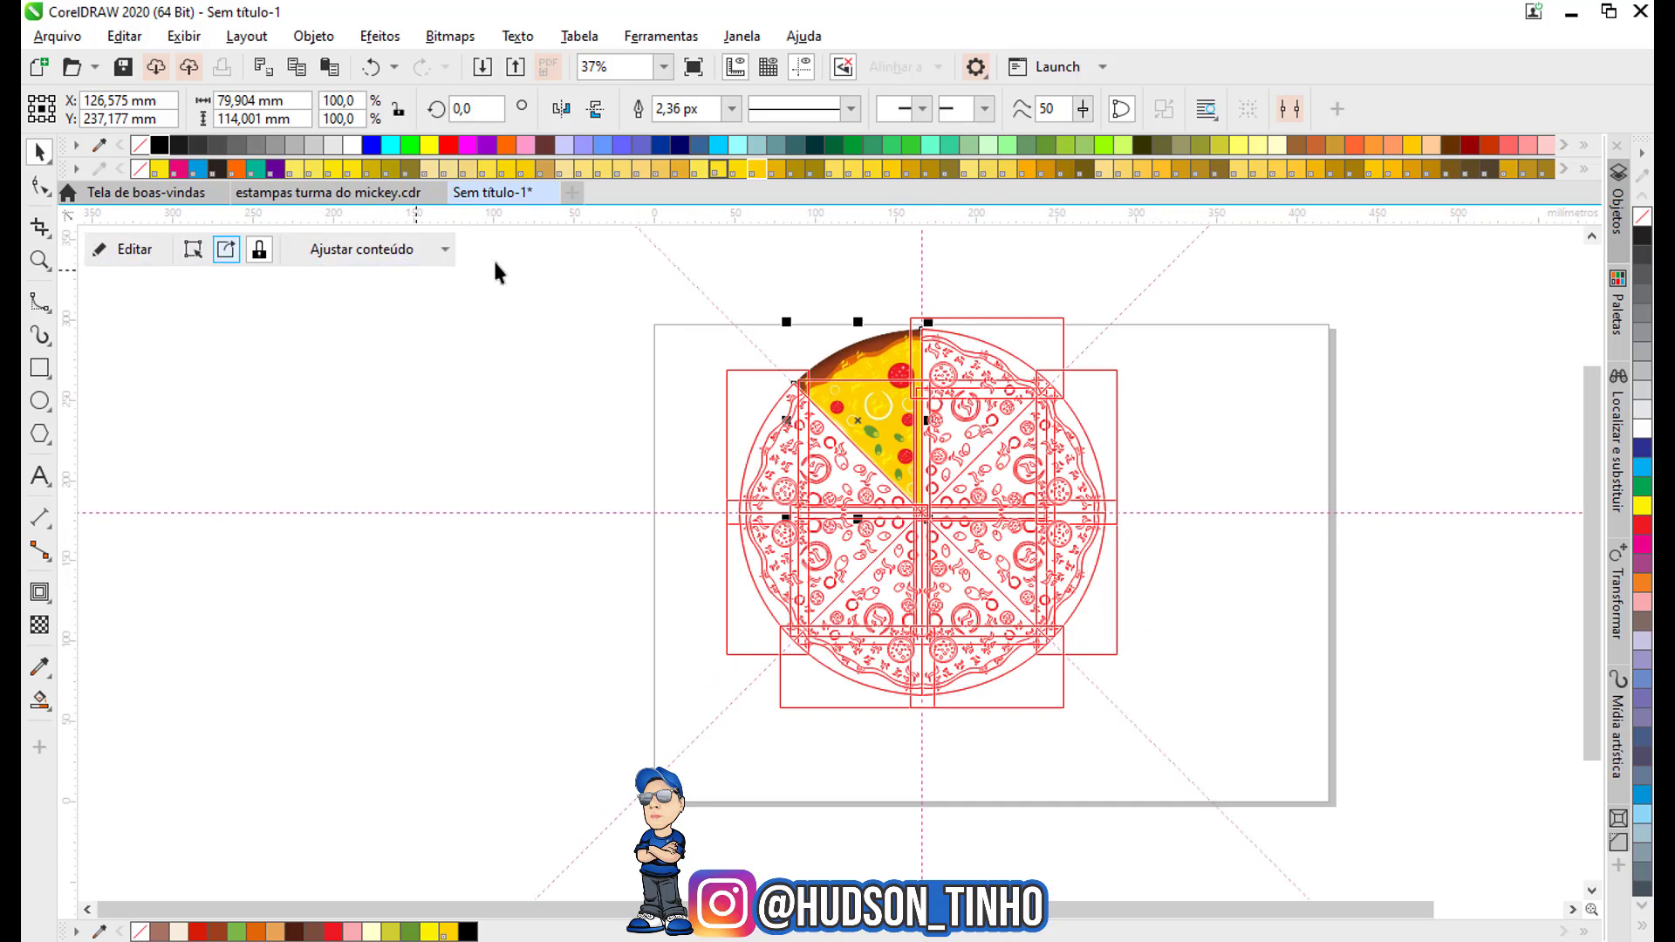
pyautogui.click(626, 290)
pyautogui.scroll(1, 804, 301)
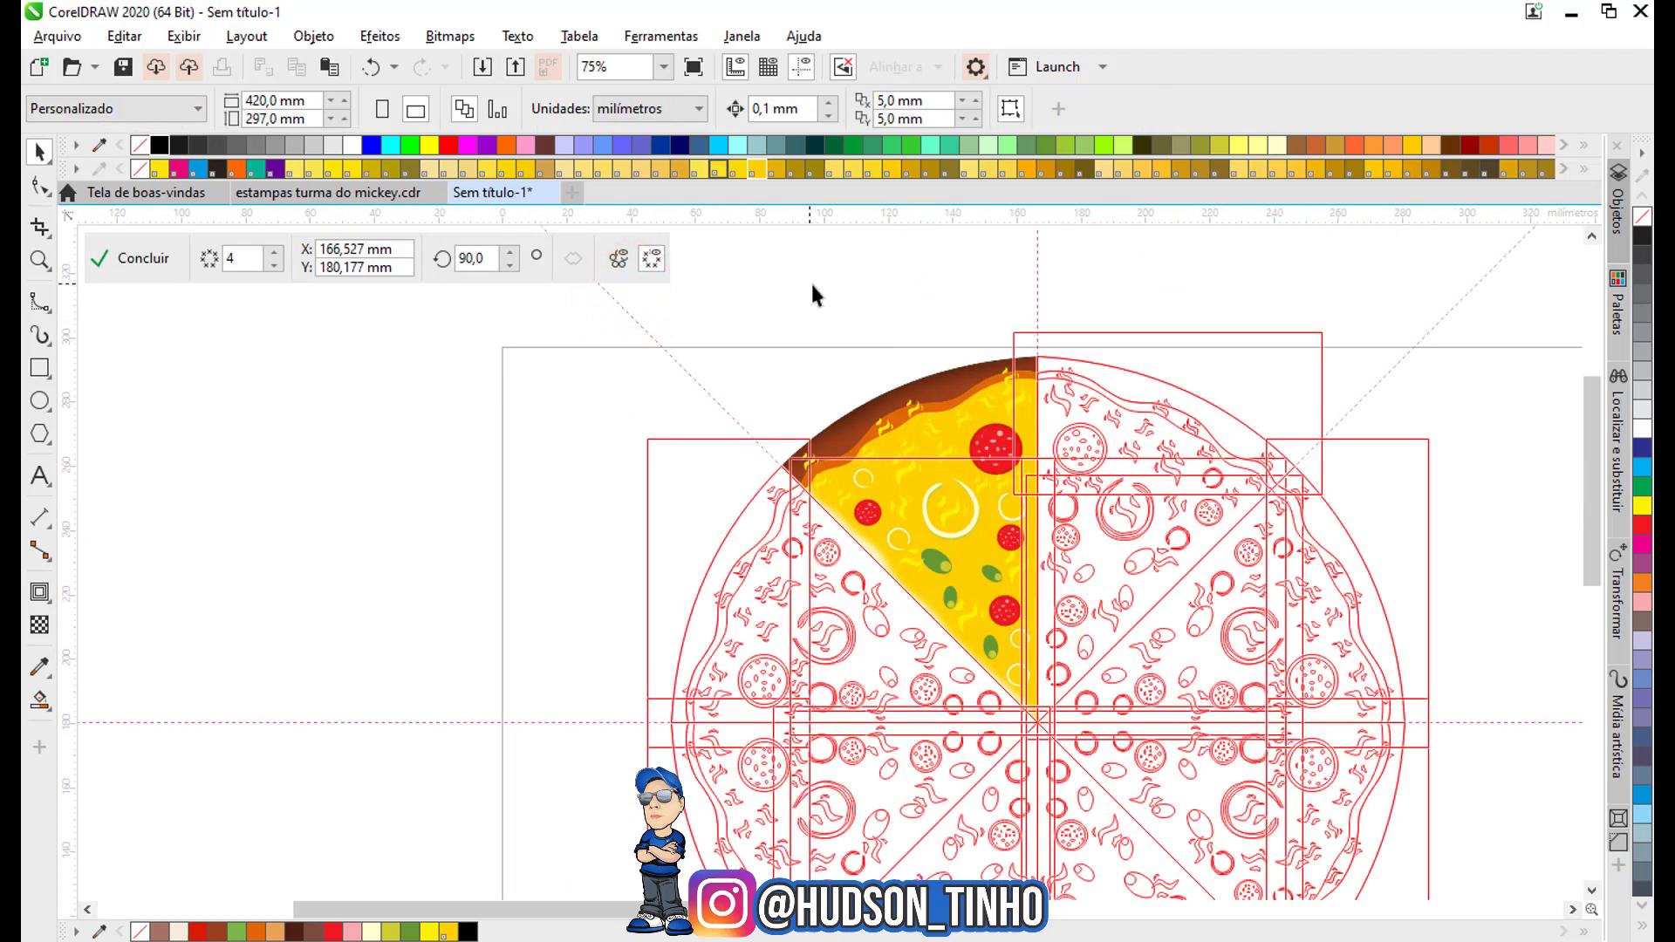
pyautogui.click(619, 260)
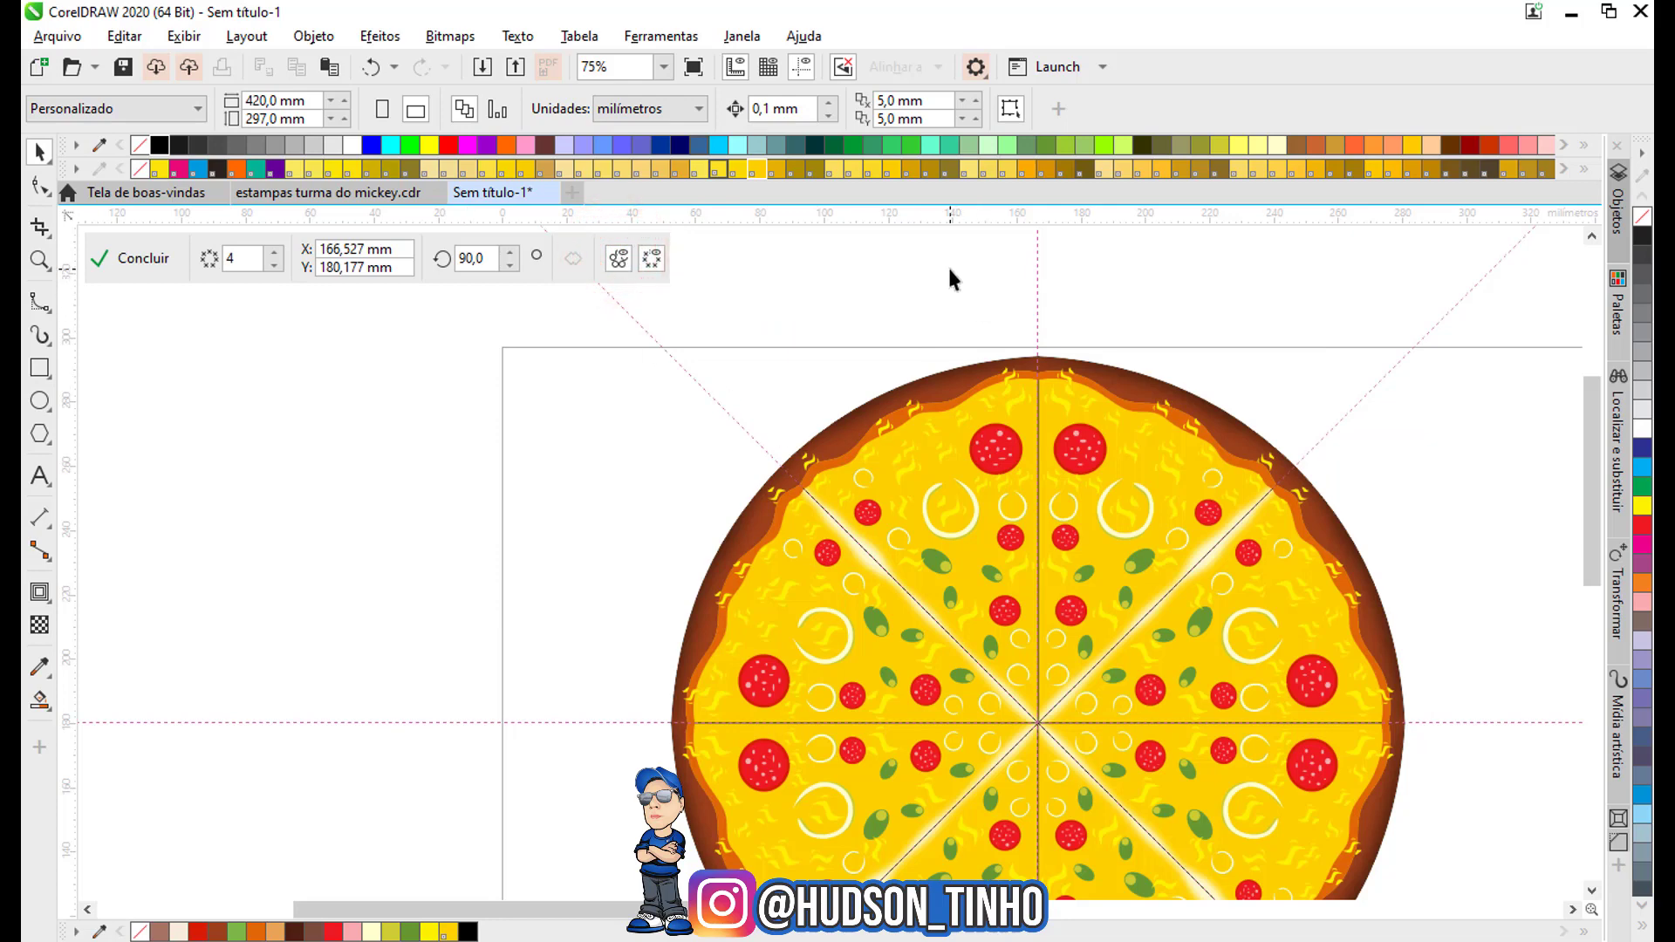
pyautogui.click(951, 273)
pyautogui.scroll(-2, 1001, 433)
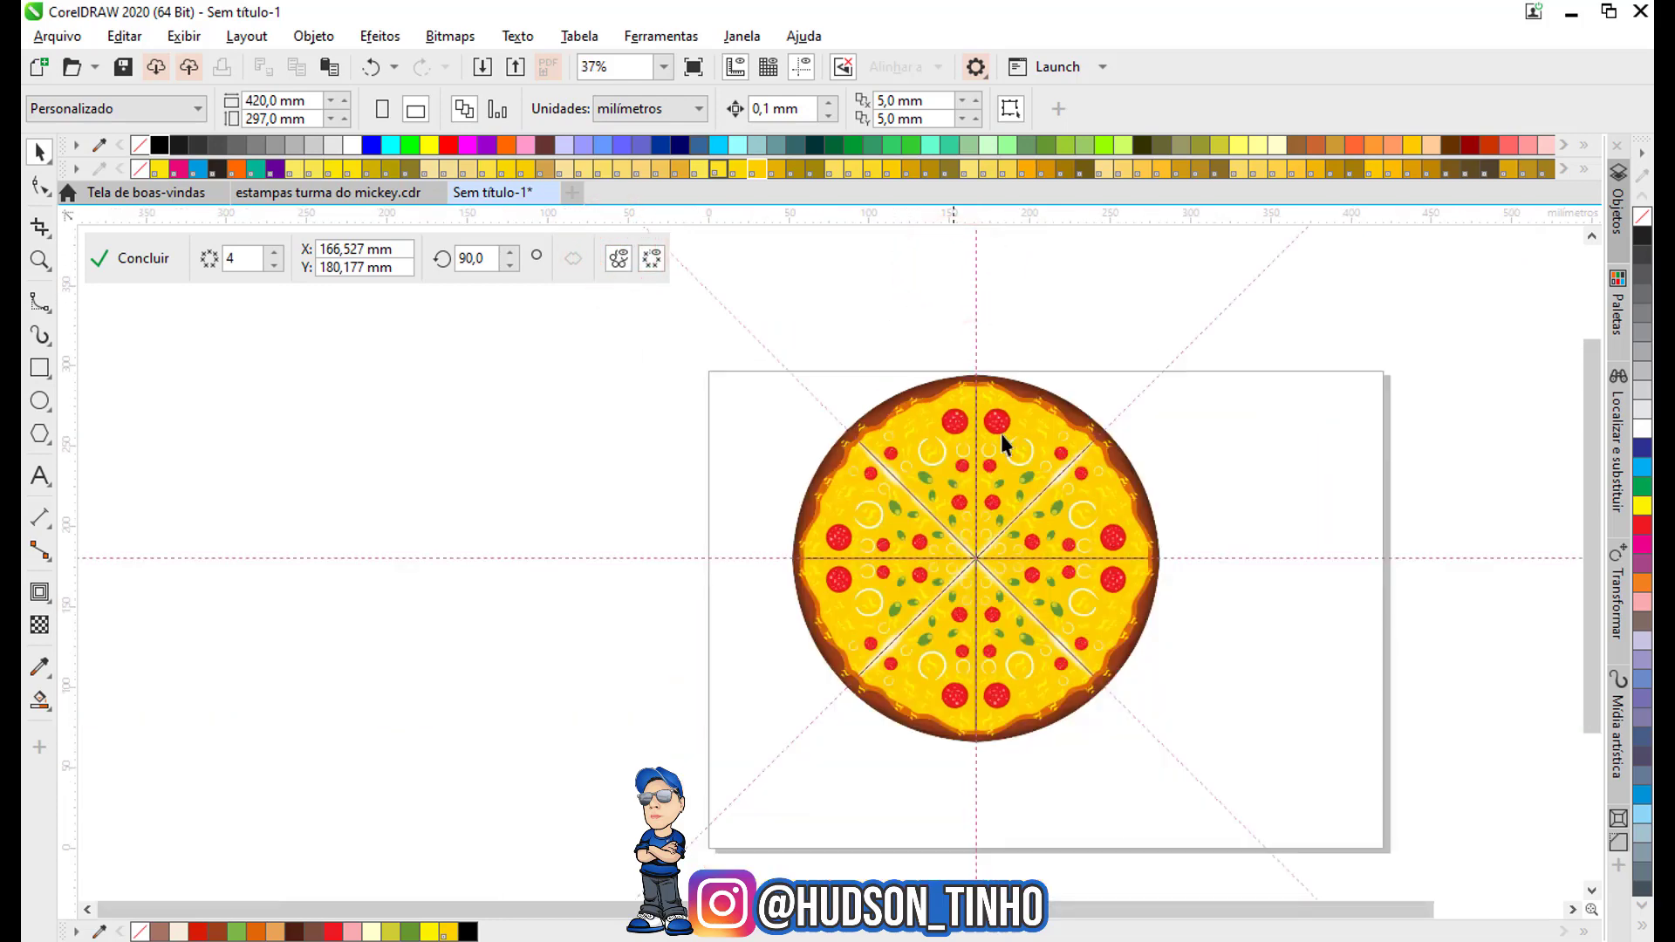
pyautogui.scroll(2, 1000, 531)
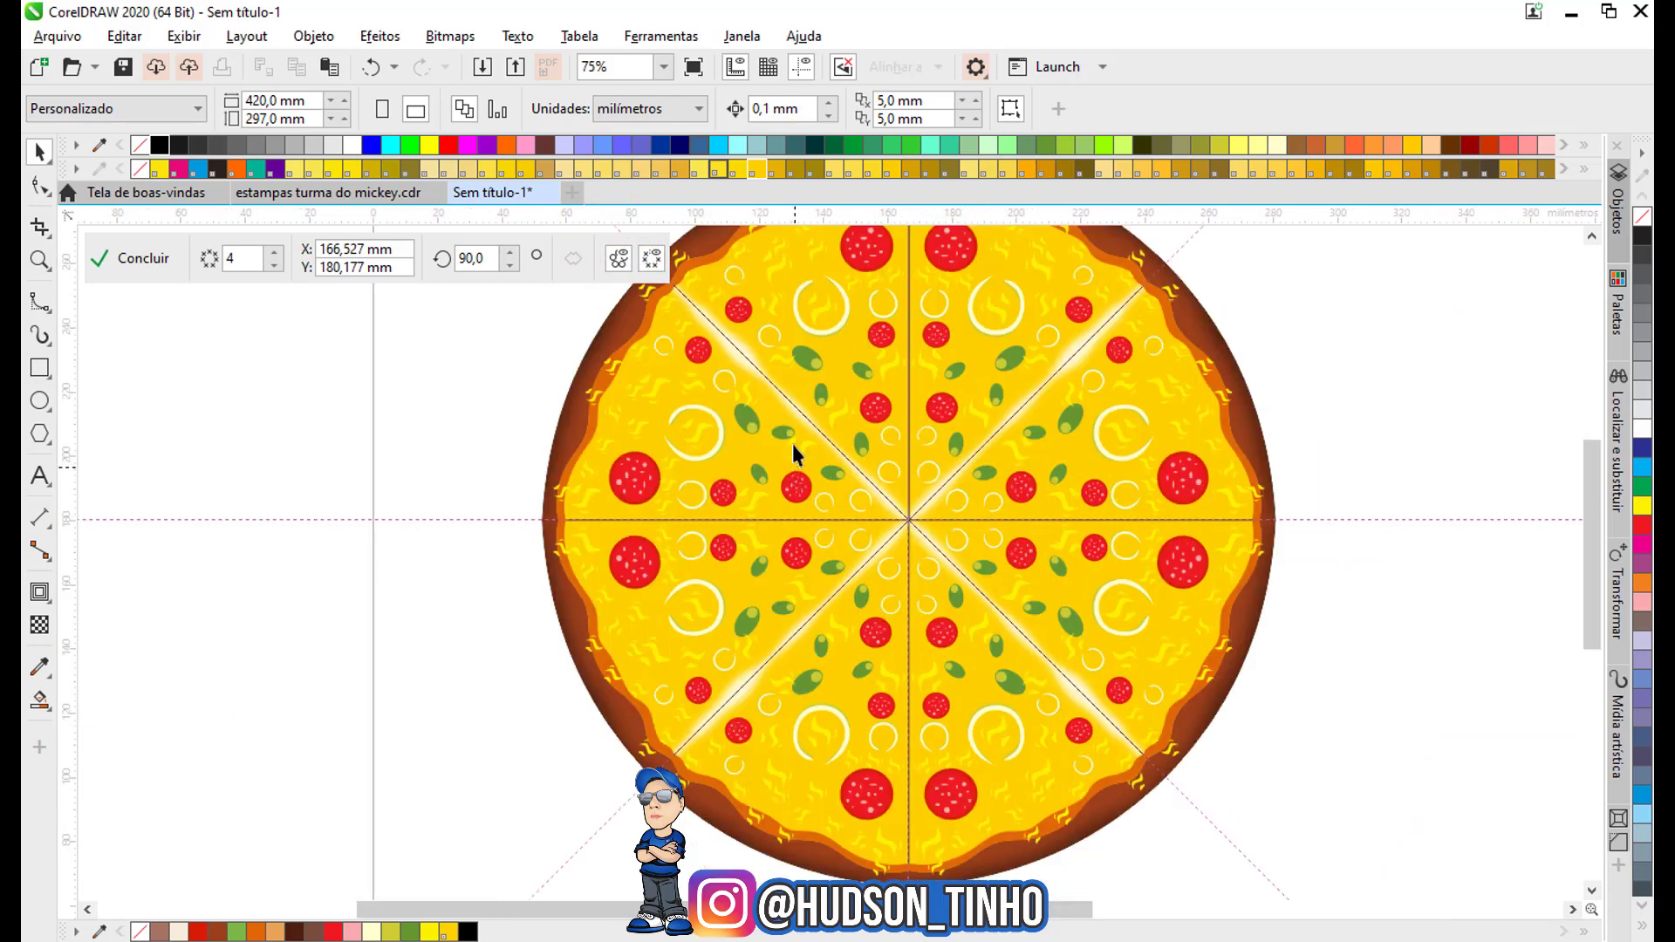
pyautogui.scroll(2, 876, 406)
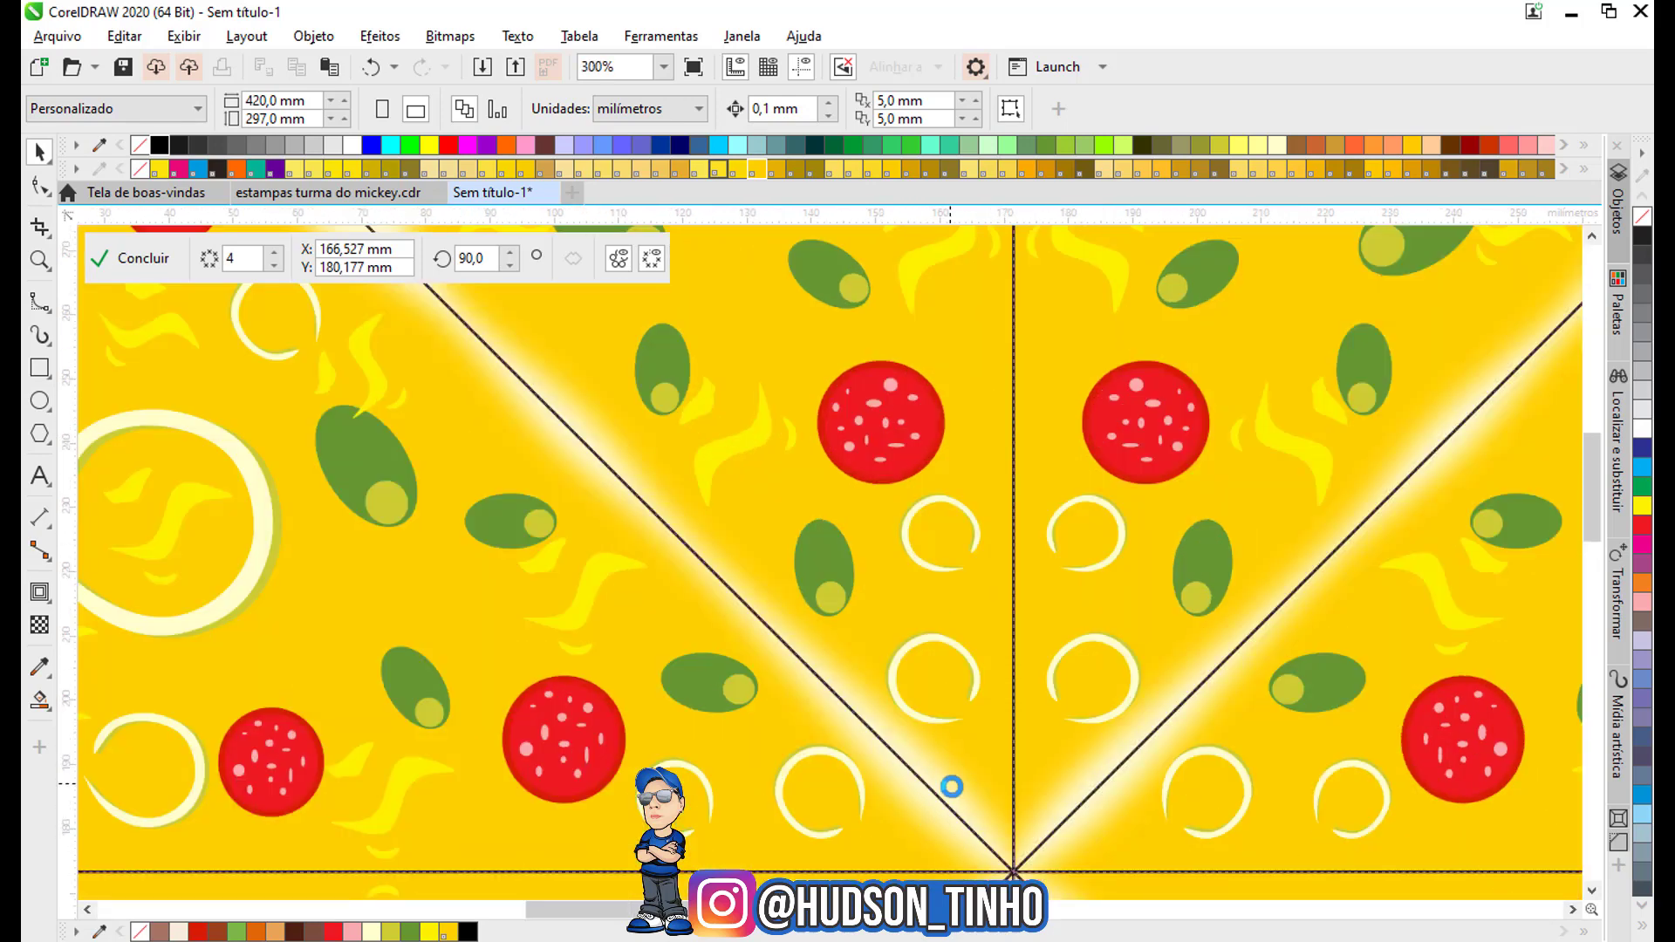
pyautogui.scroll(-1, 953, 785)
pyautogui.scroll(-1, 896, 790)
pyautogui.scroll(1, 923, 815)
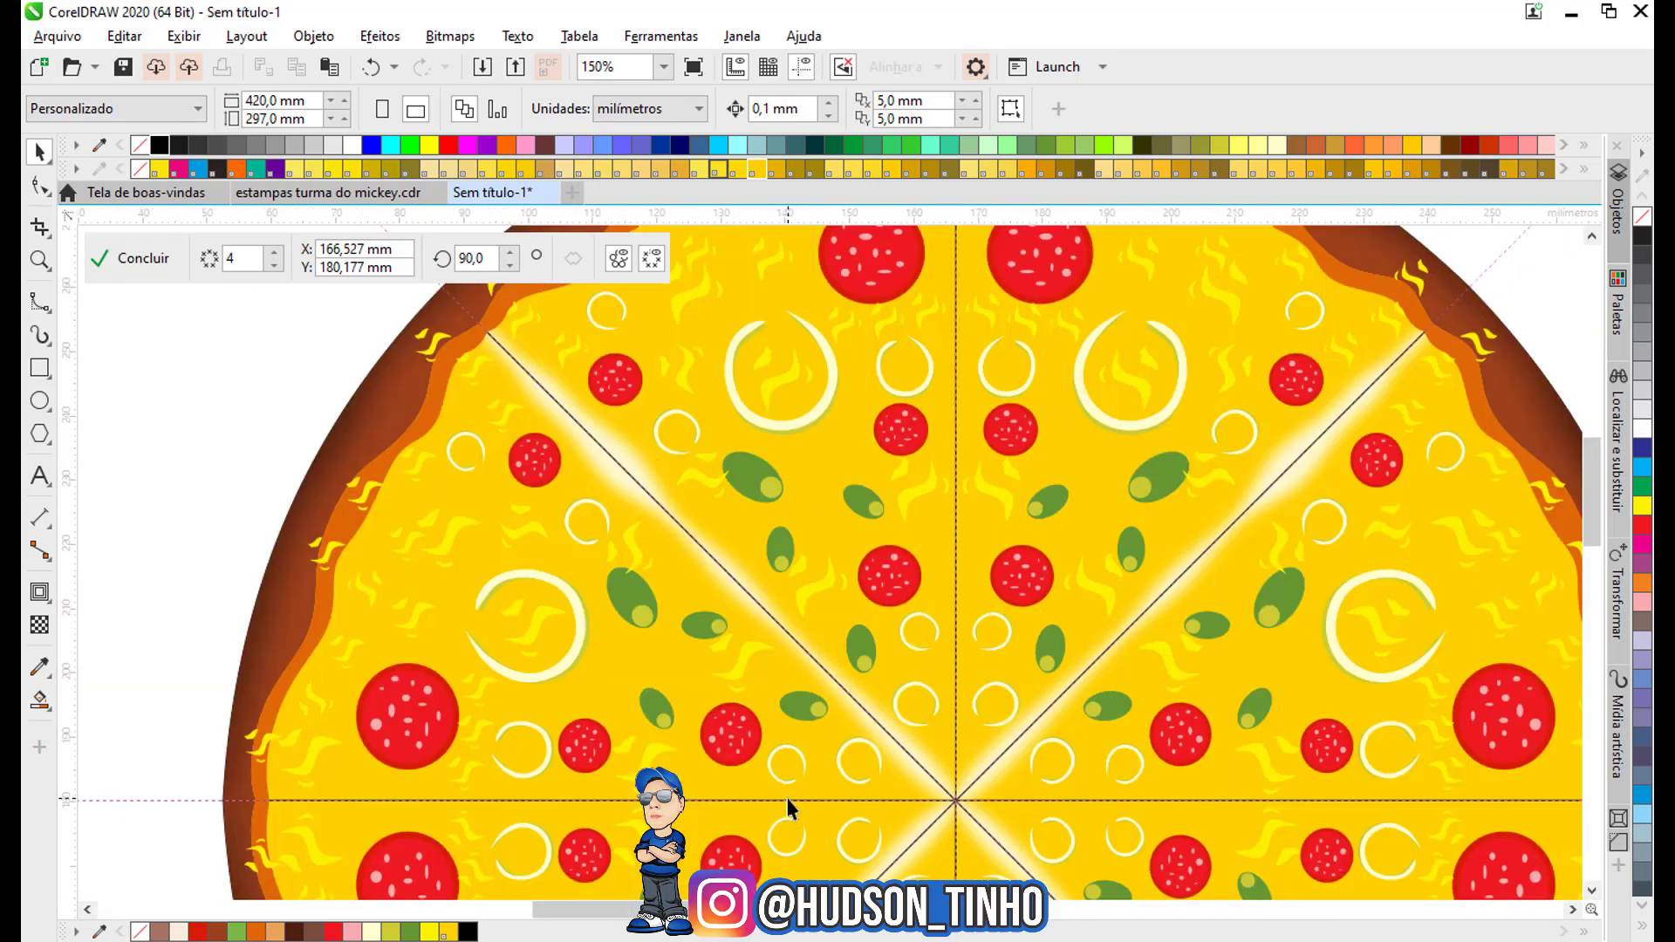
pyautogui.scroll(-2, 349, 752)
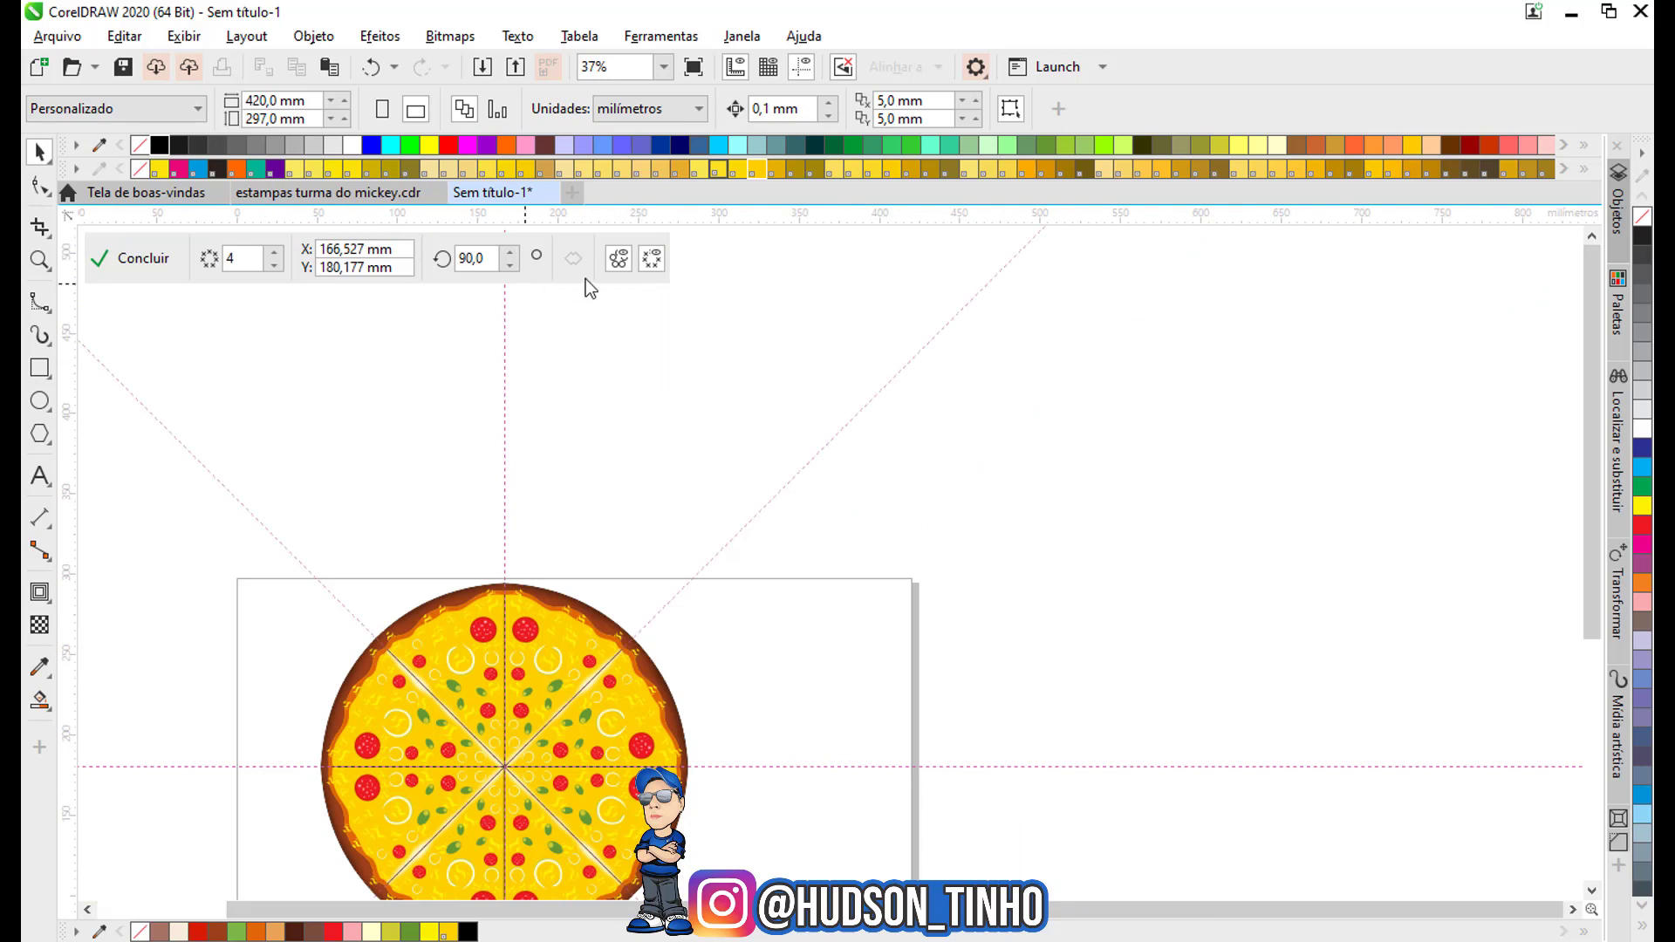
# Return the symmetry copies to simplified outlines, edit the wedge's PowerClip contents and duplicate the cream bitmap to about X 164.7, Y 237.1 mm.
pyautogui.click(647, 260)
pyautogui.click(623, 255)
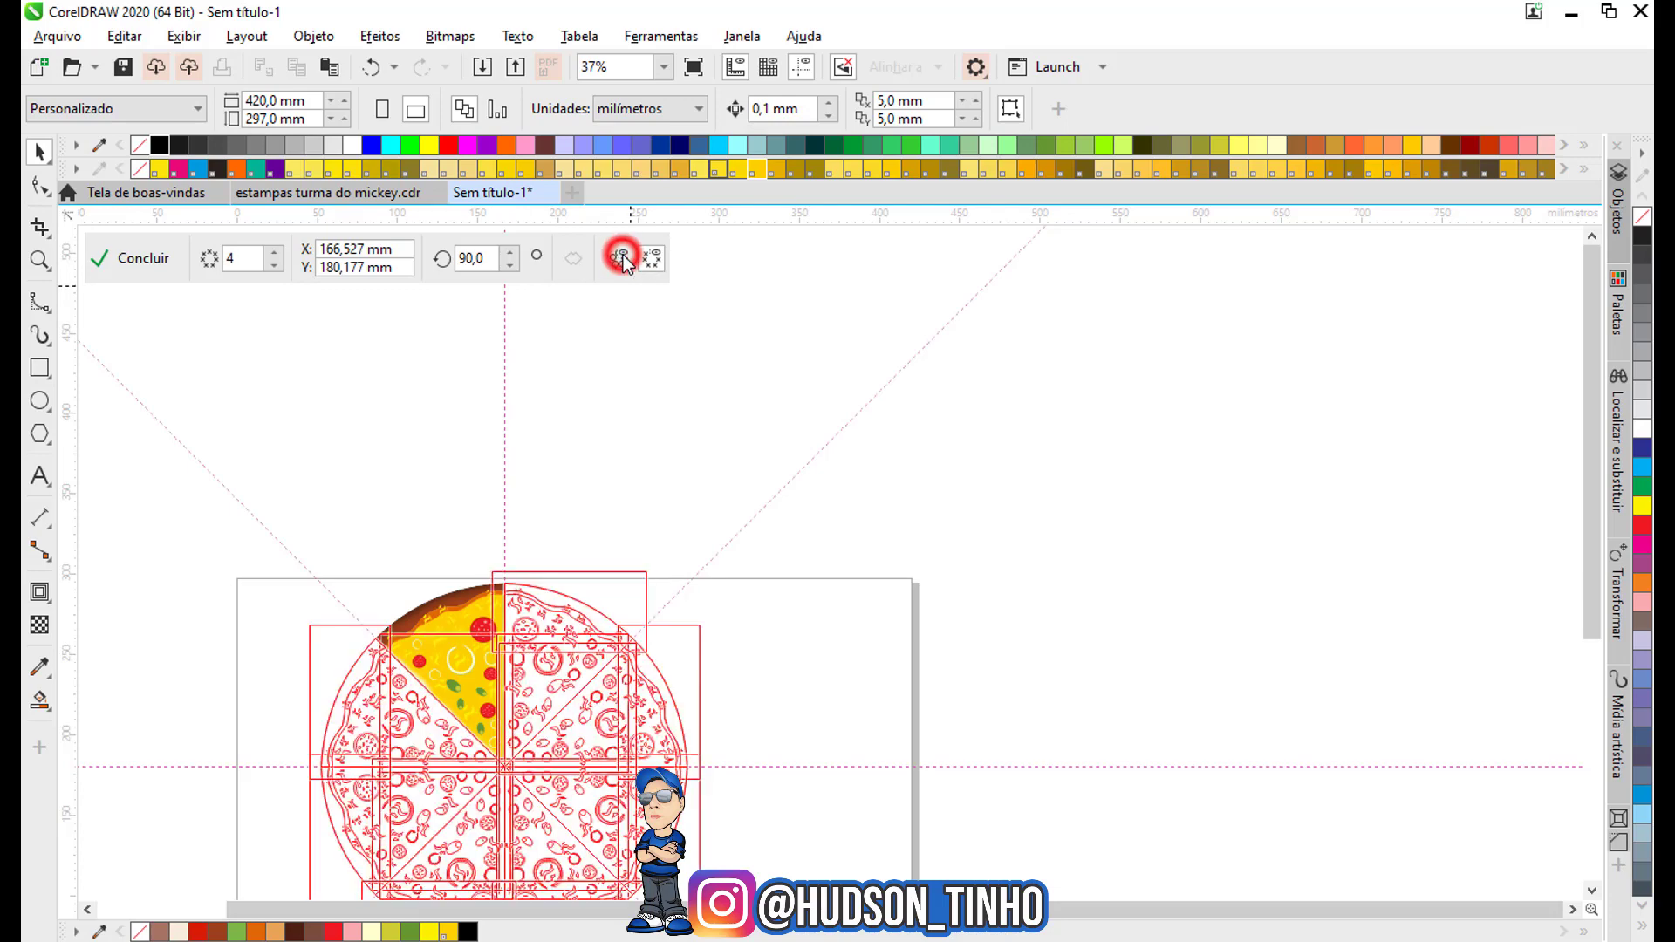
pyautogui.scroll(4, 438, 681)
pyautogui.keyDown('ctrl'); pyautogui.click(443, 632); pyautogui.keyUp('ctrl')
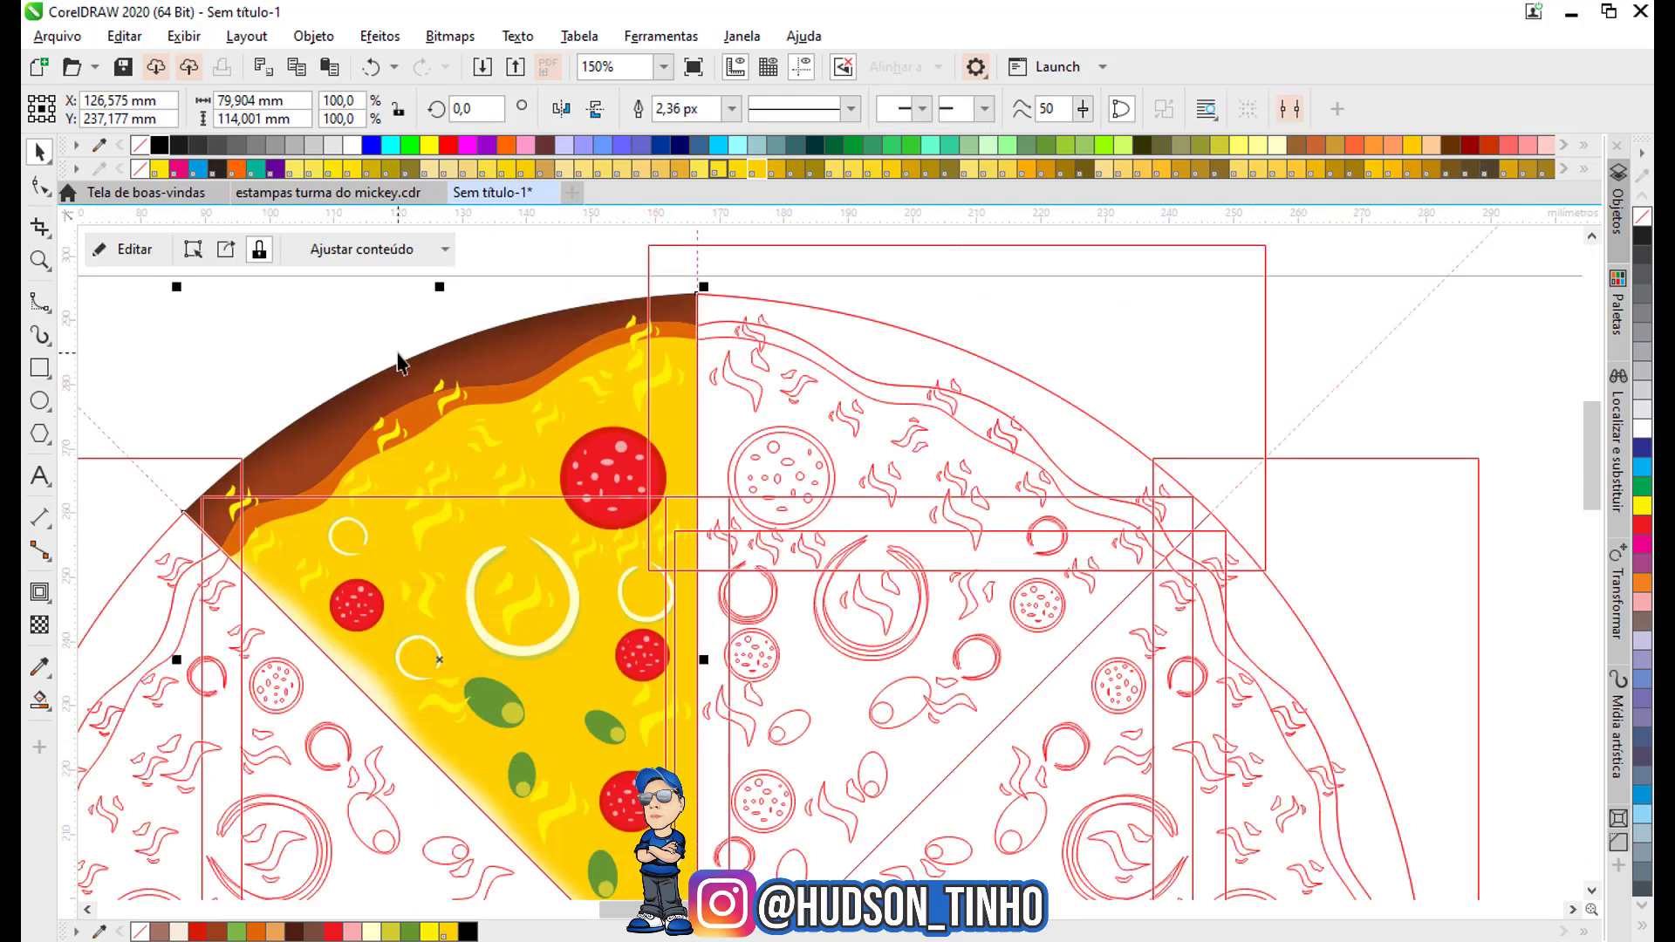
pyautogui.click(132, 252)
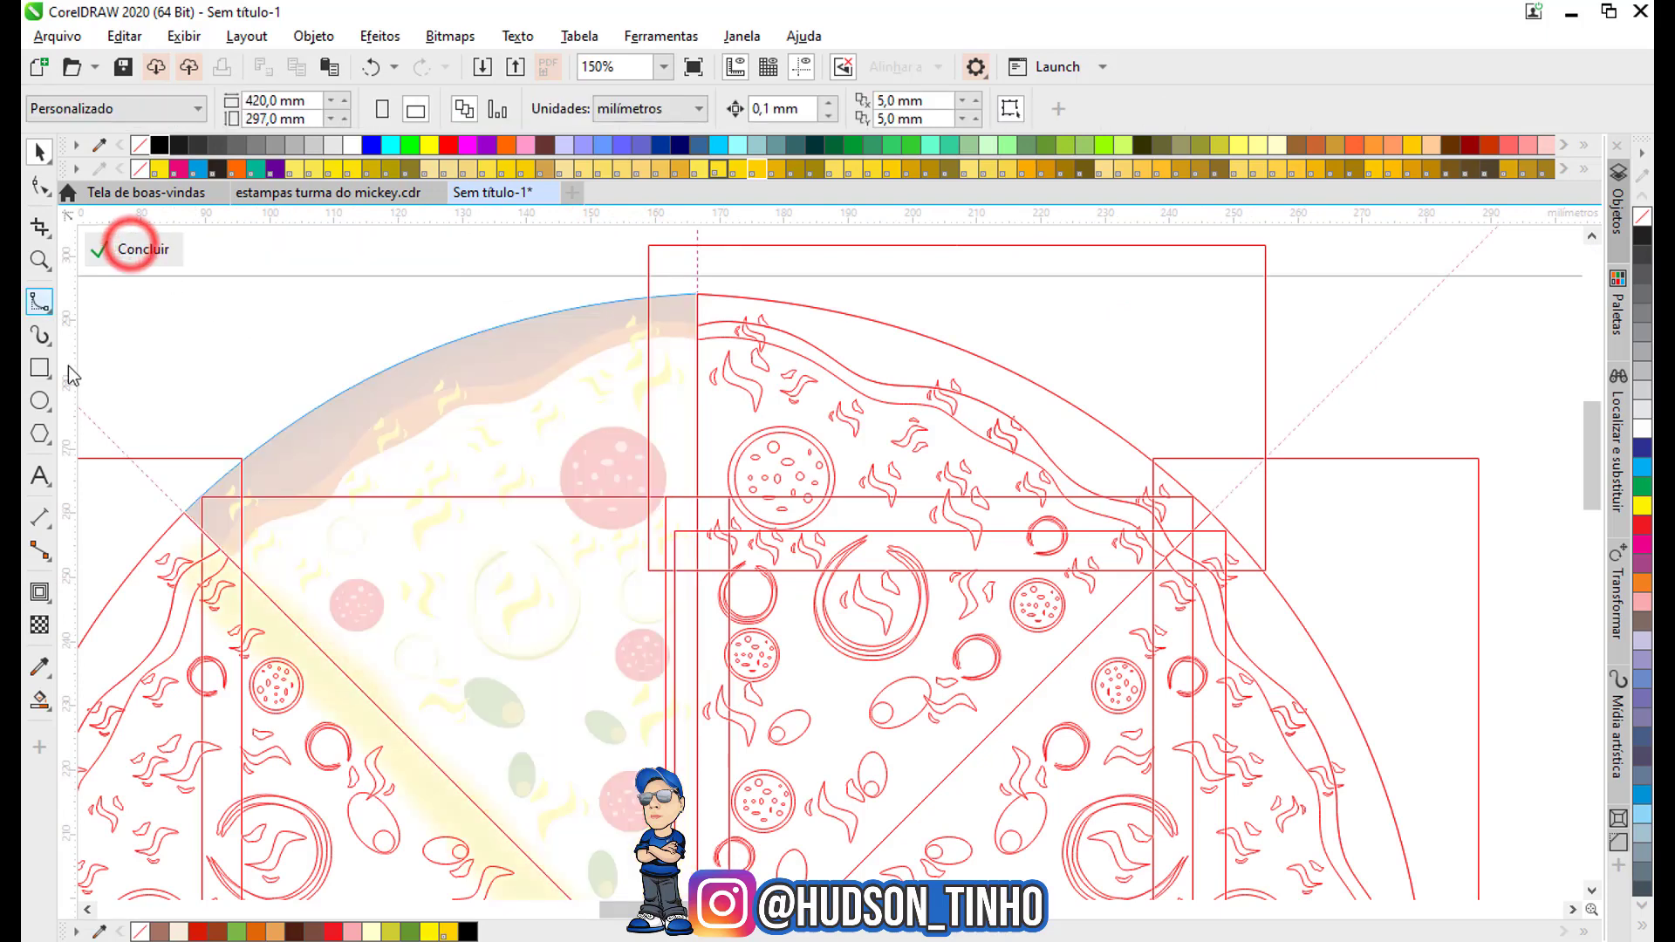
pyautogui.click(285, 612)
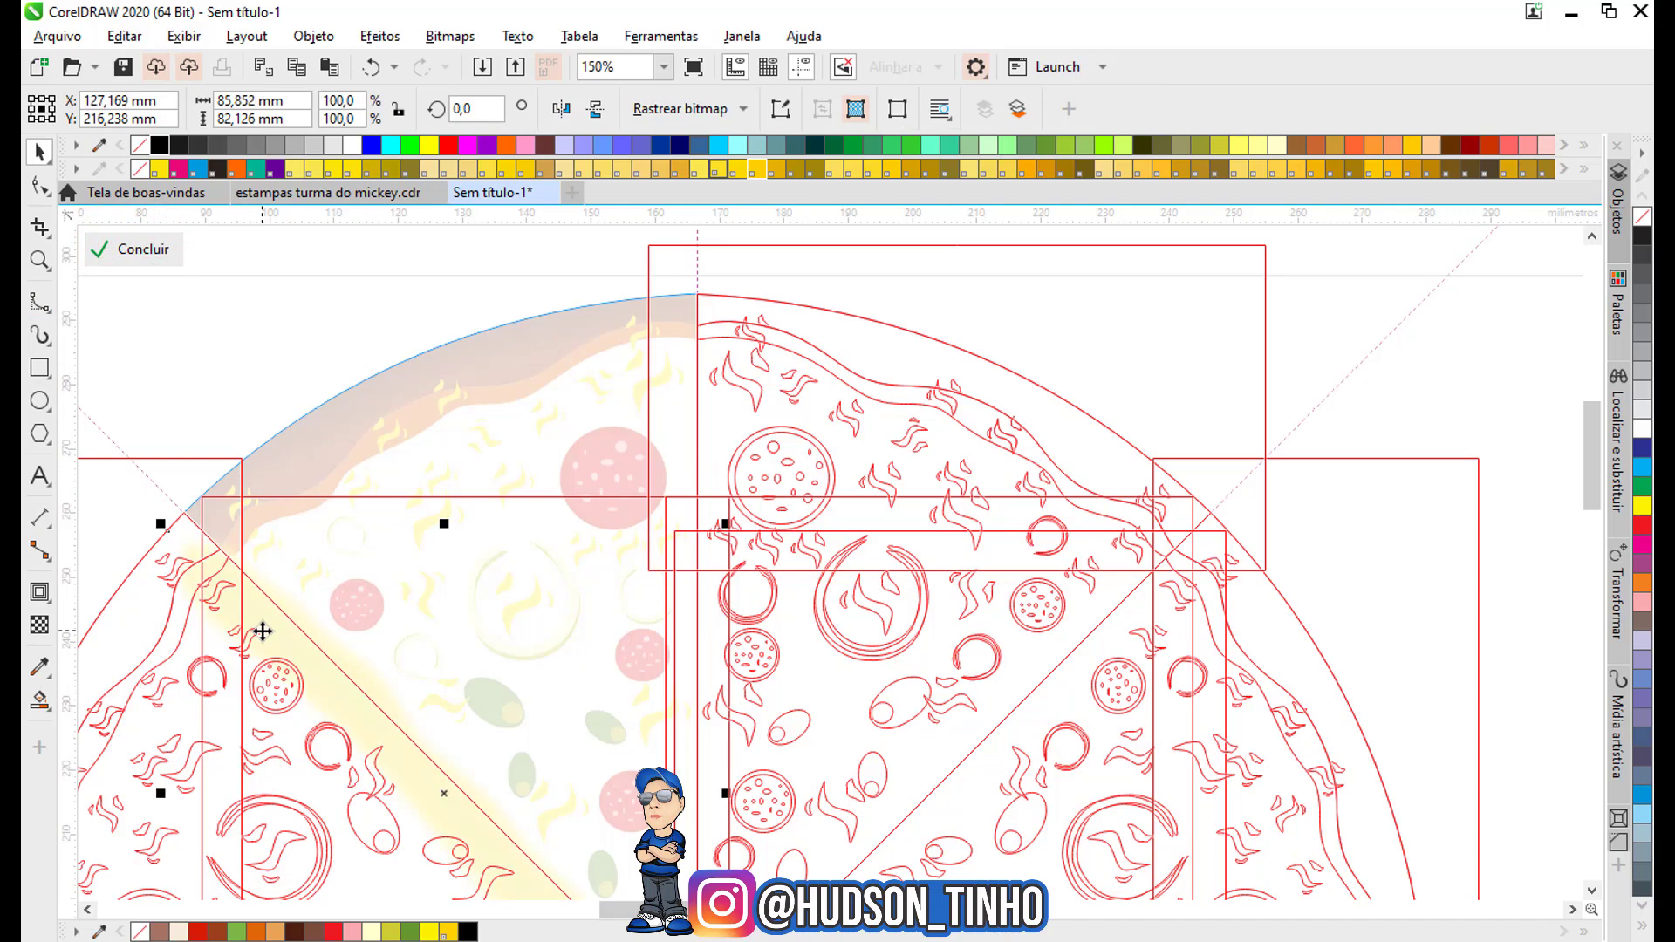
pyautogui.moveTo(262, 632); pyautogui.dragTo(511, 507)
# Rotate the duplicated cream bitmap to about 312.5° so it runs along the wedge's vertical edge, and finish editing the PowerClip.
pyautogui.click(602, 563)
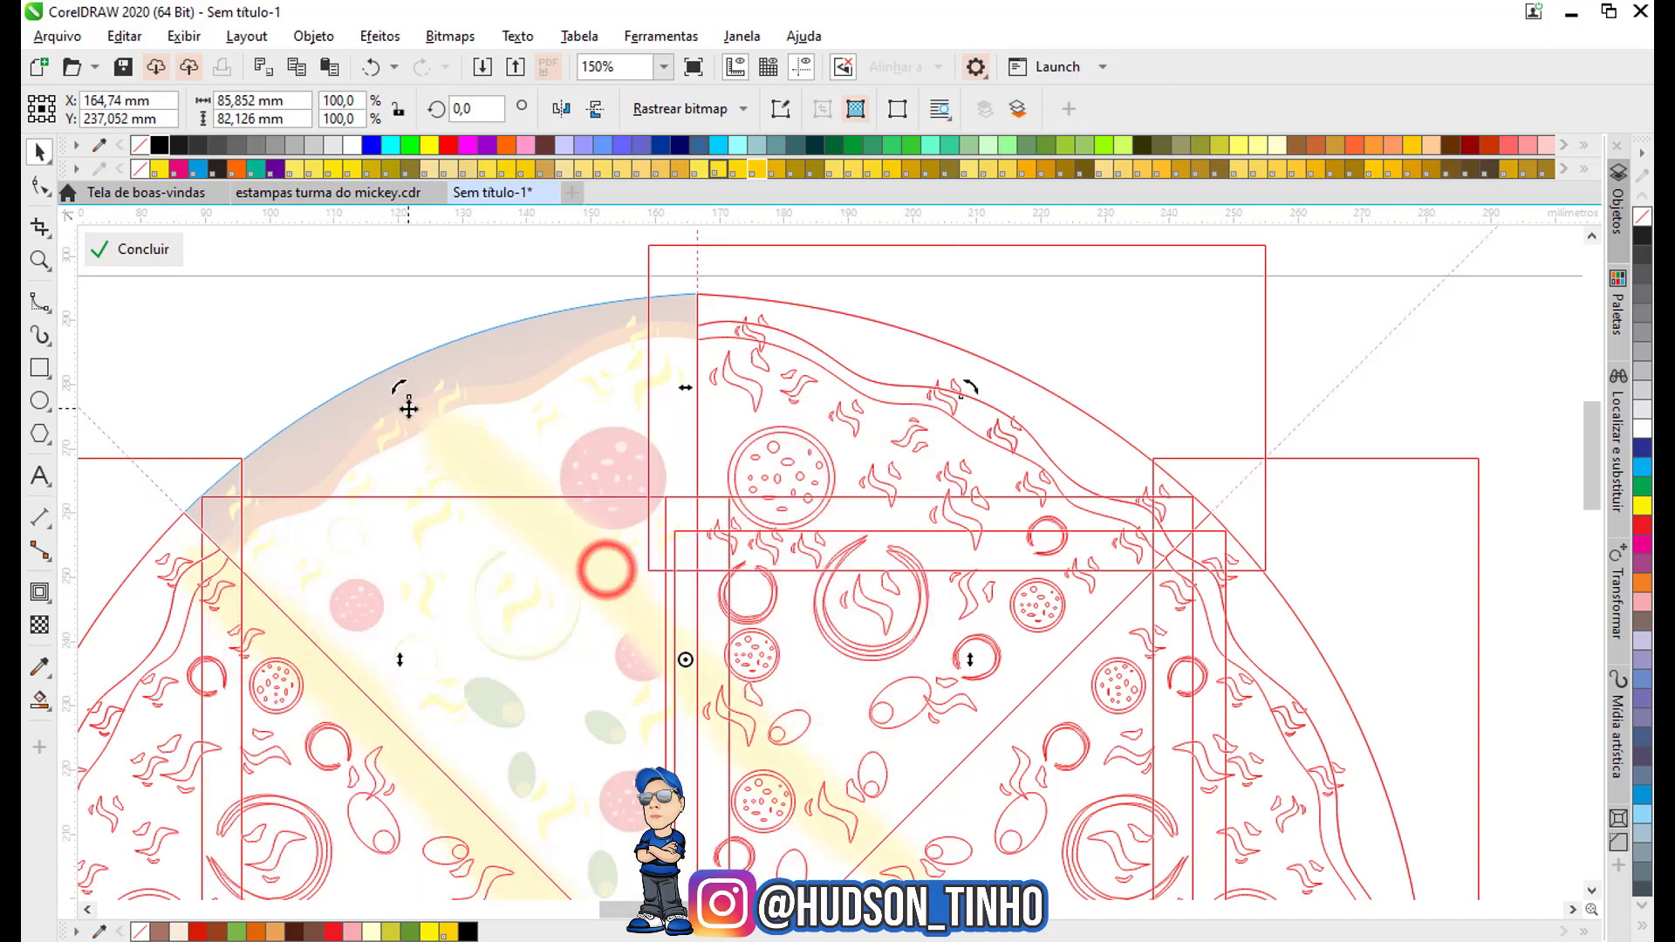
pyautogui.moveTo(402, 391); pyautogui.dragTo(677, 186)
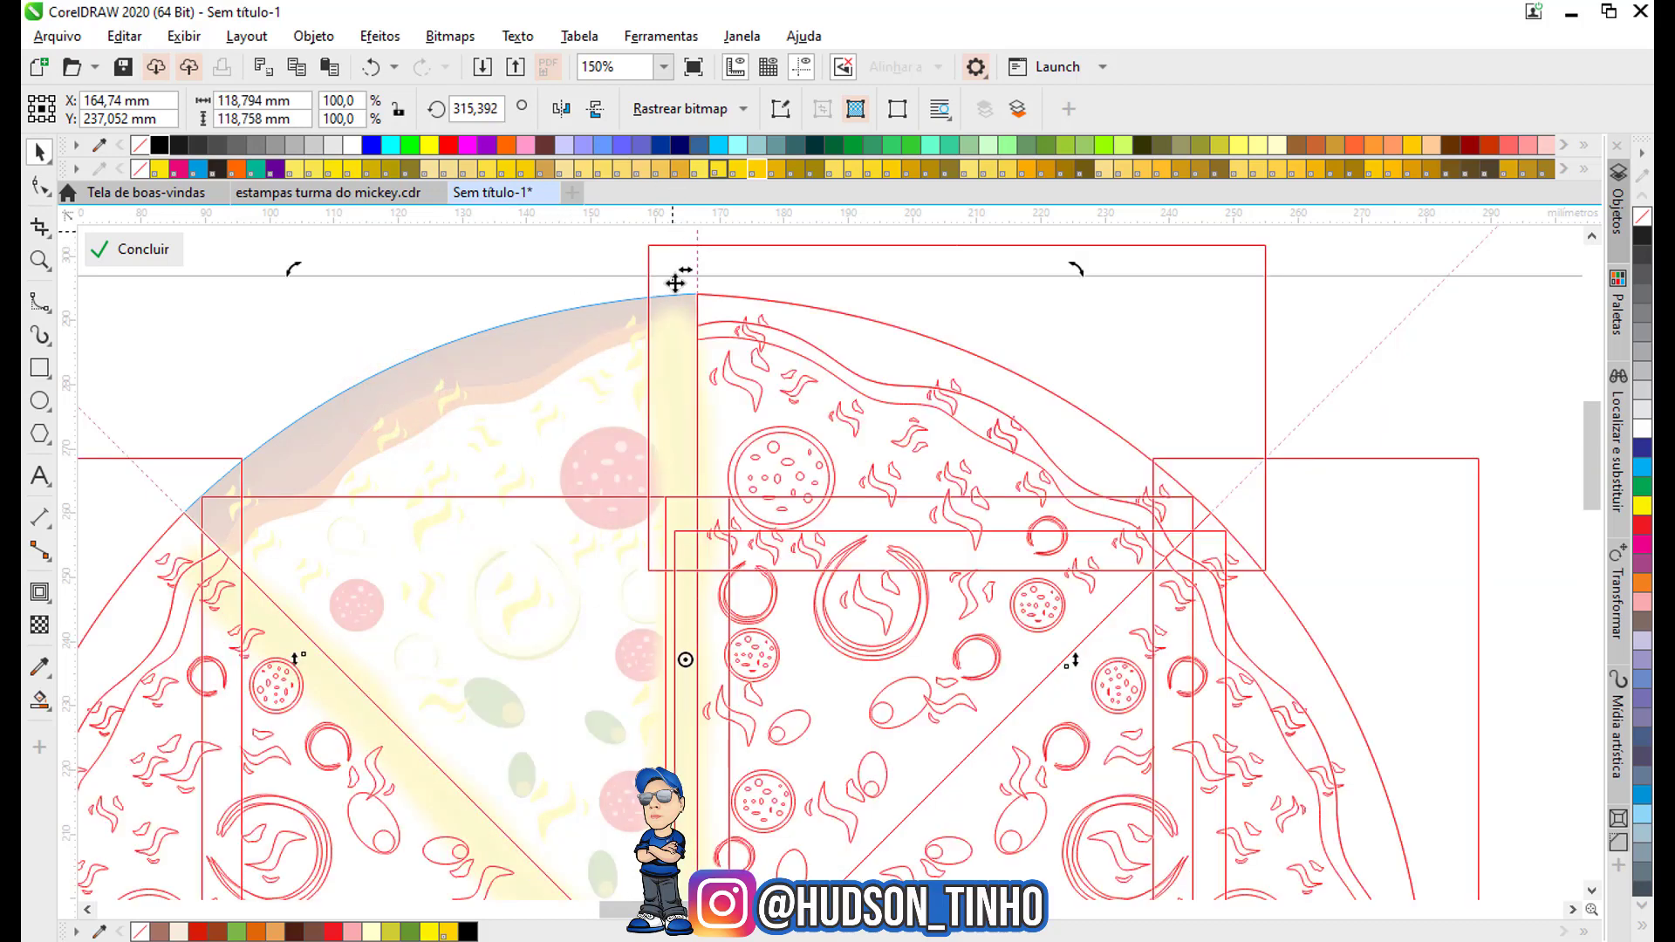
pyautogui.moveTo(289, 264); pyautogui.dragTo(301, 253)
pyautogui.scroll(1, 628, 717)
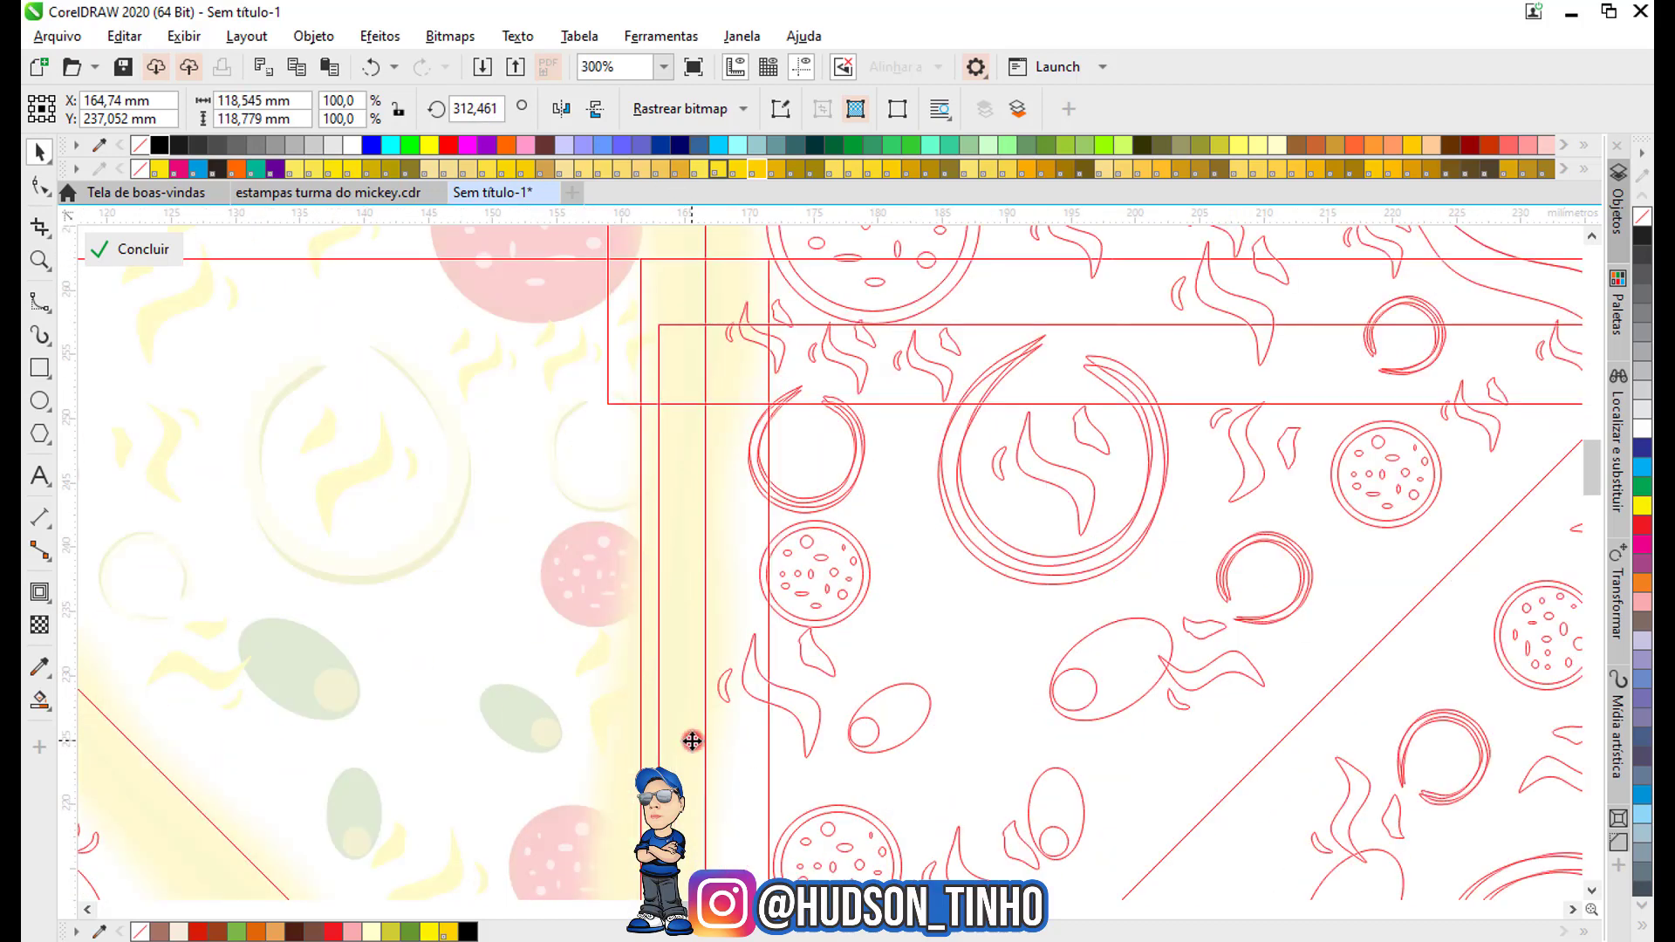
pyautogui.scroll(-2, 768, 611)
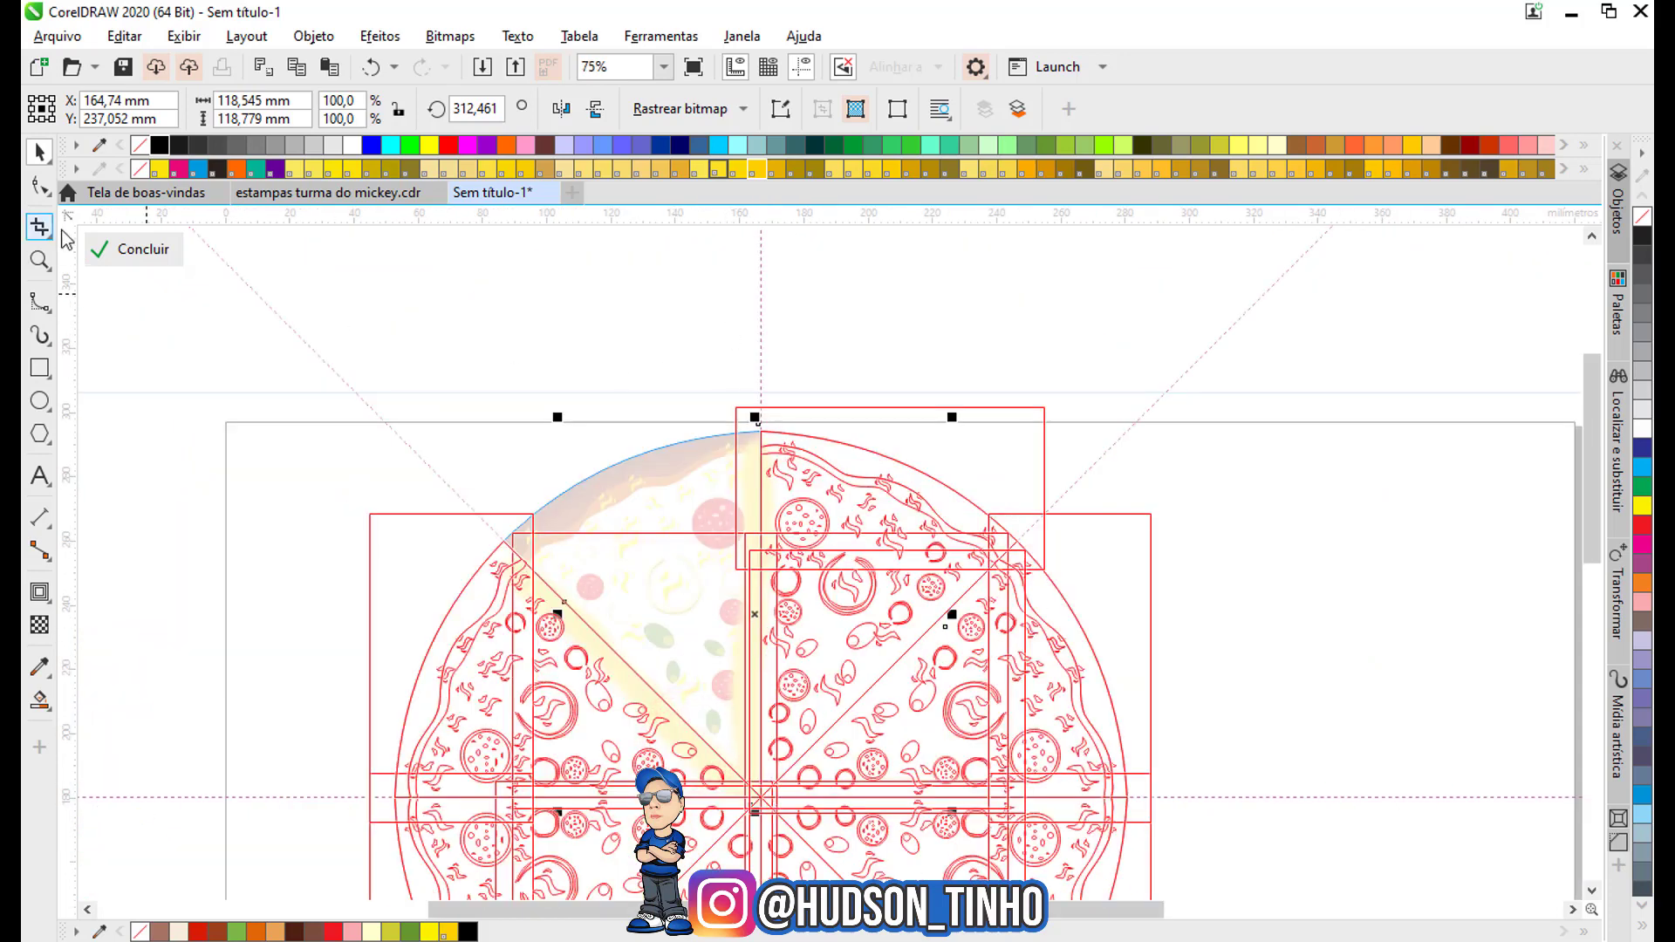
pyautogui.click(150, 253)
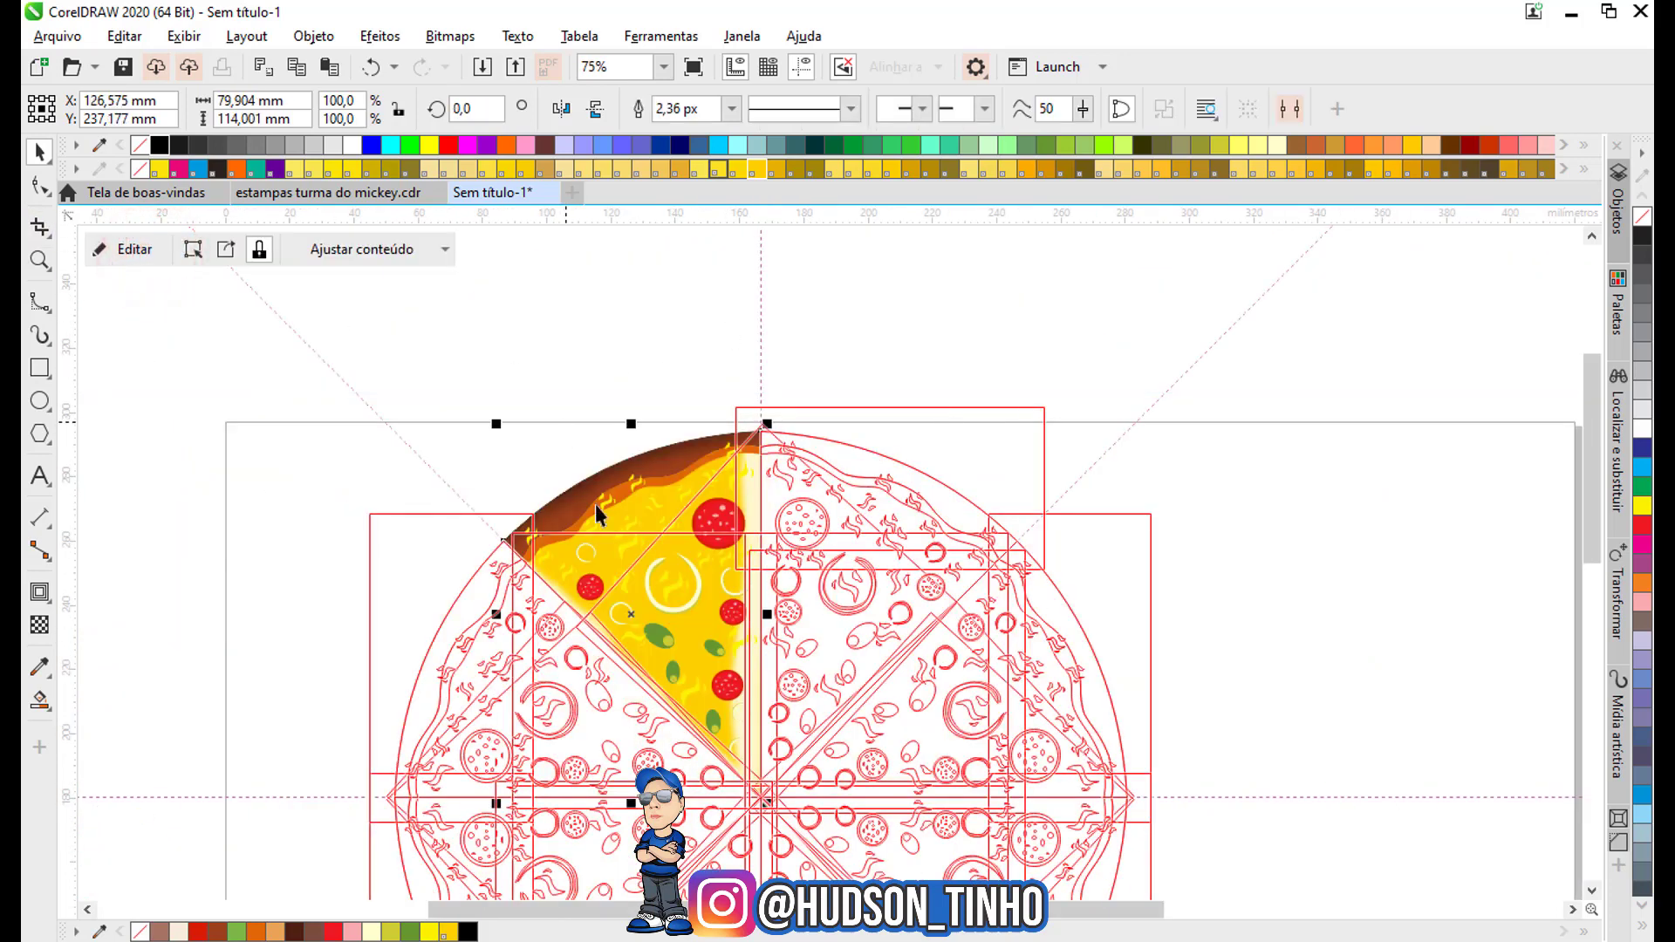
# Reopen the wedge's PowerClip, move the vertical cream bitmap about 5 mm outward to X 169.7 mm, and finish editing.
pyautogui.scroll(2, 741, 750)
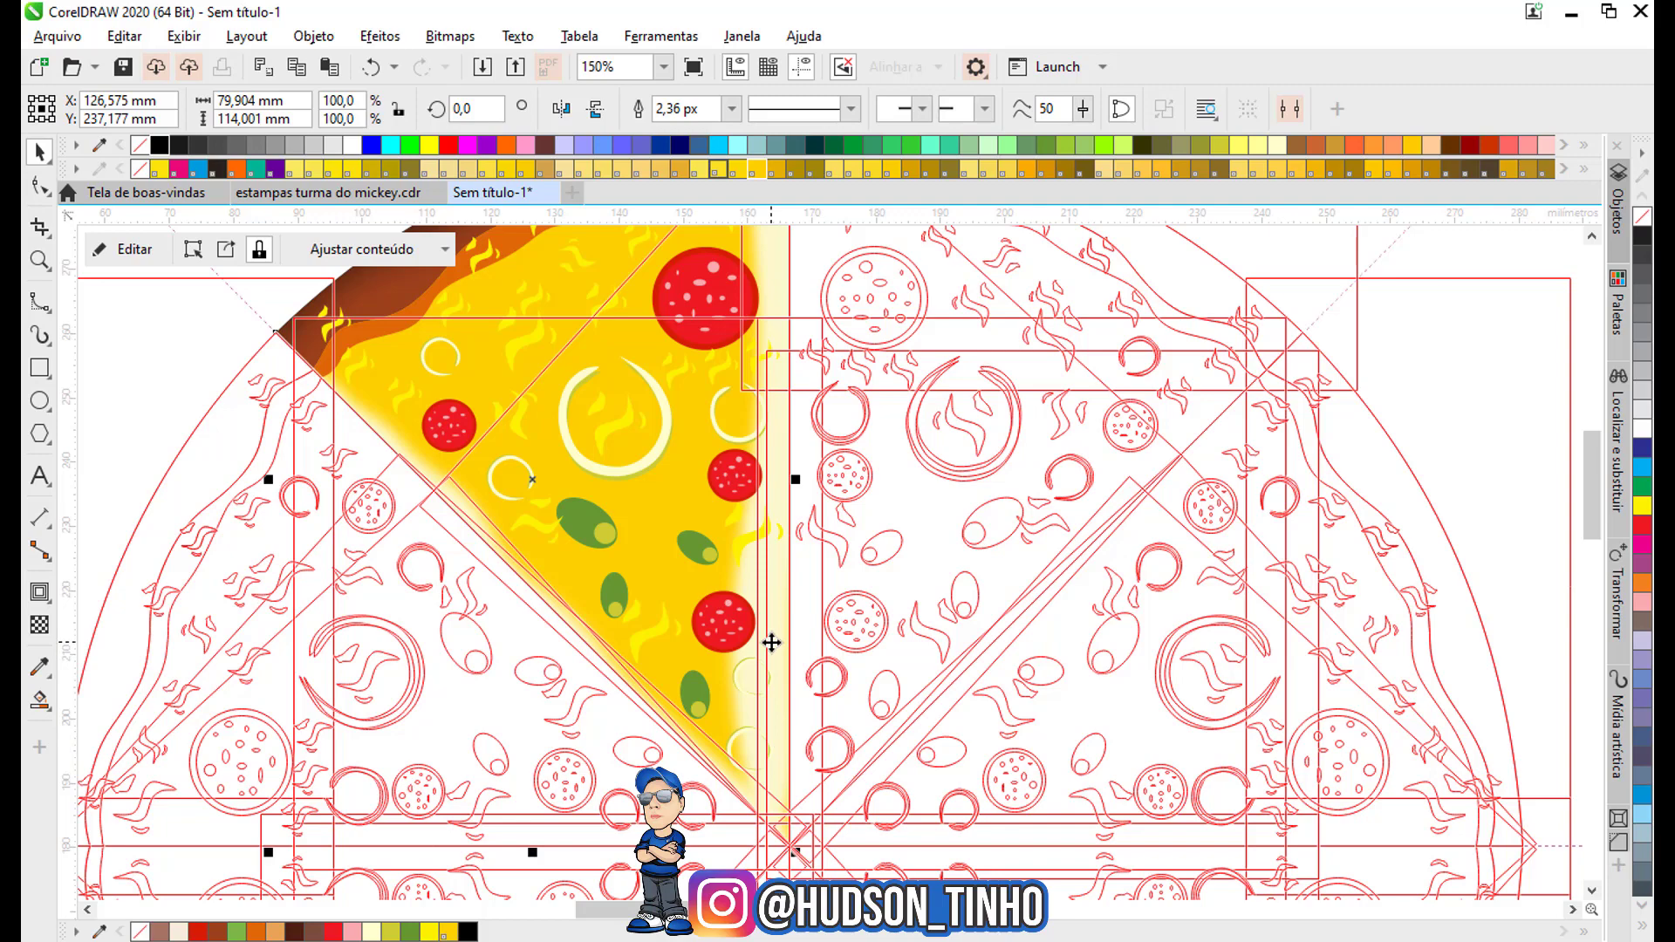
pyautogui.click(113, 250)
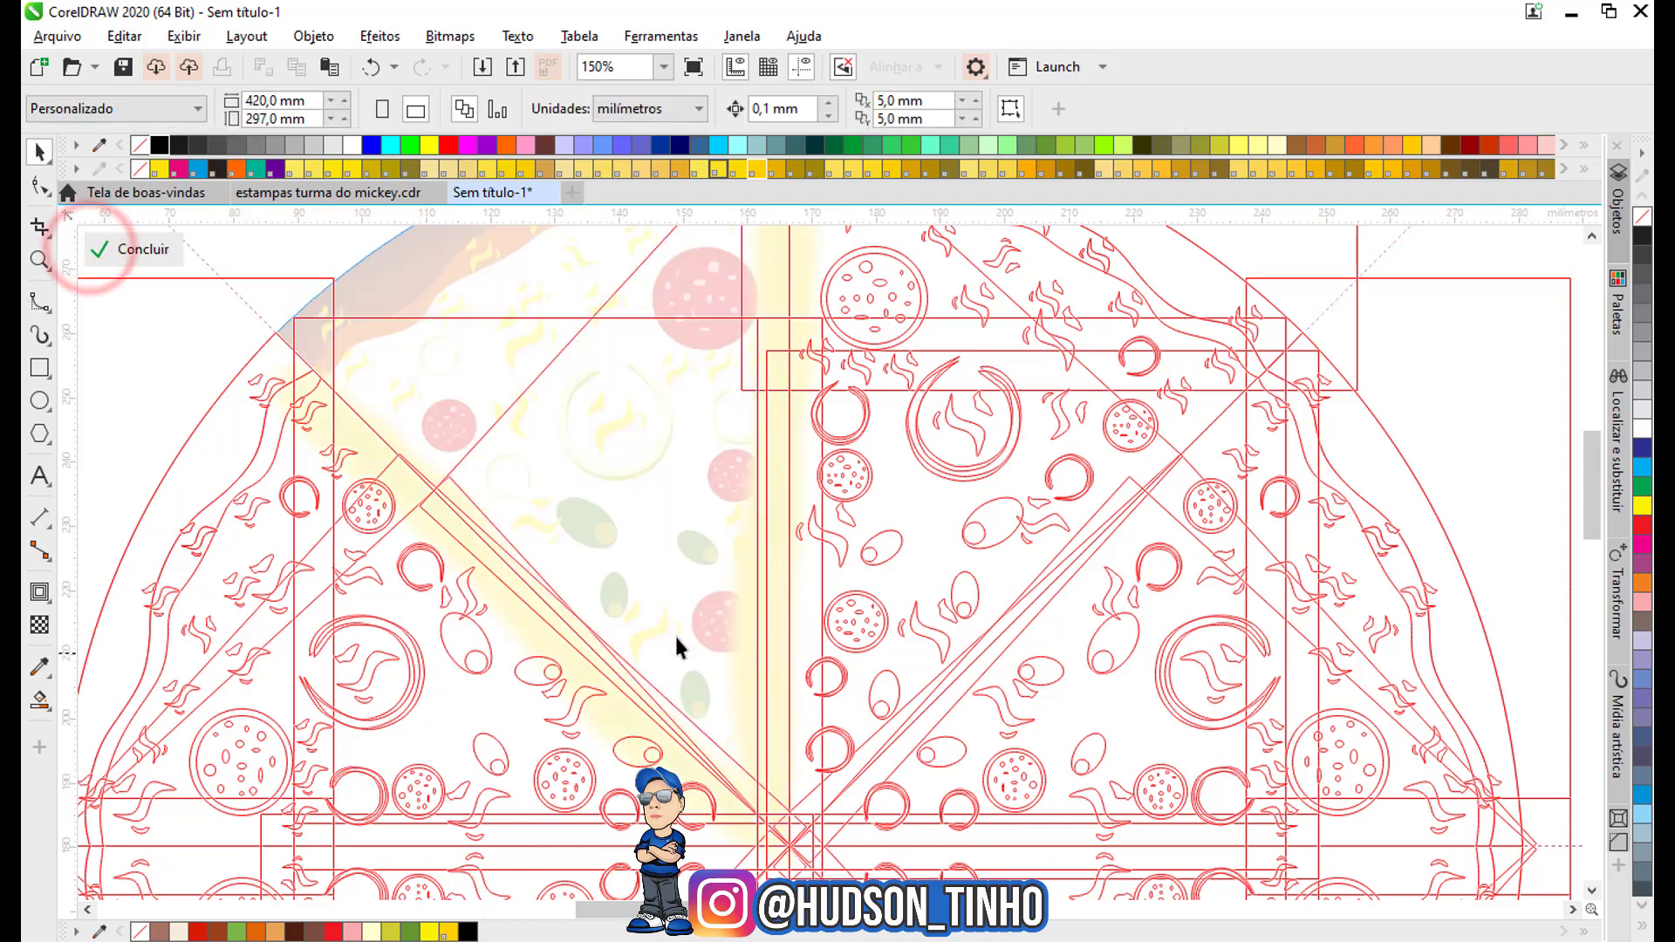
pyautogui.click(741, 634)
pyautogui.scroll(1, 744, 625)
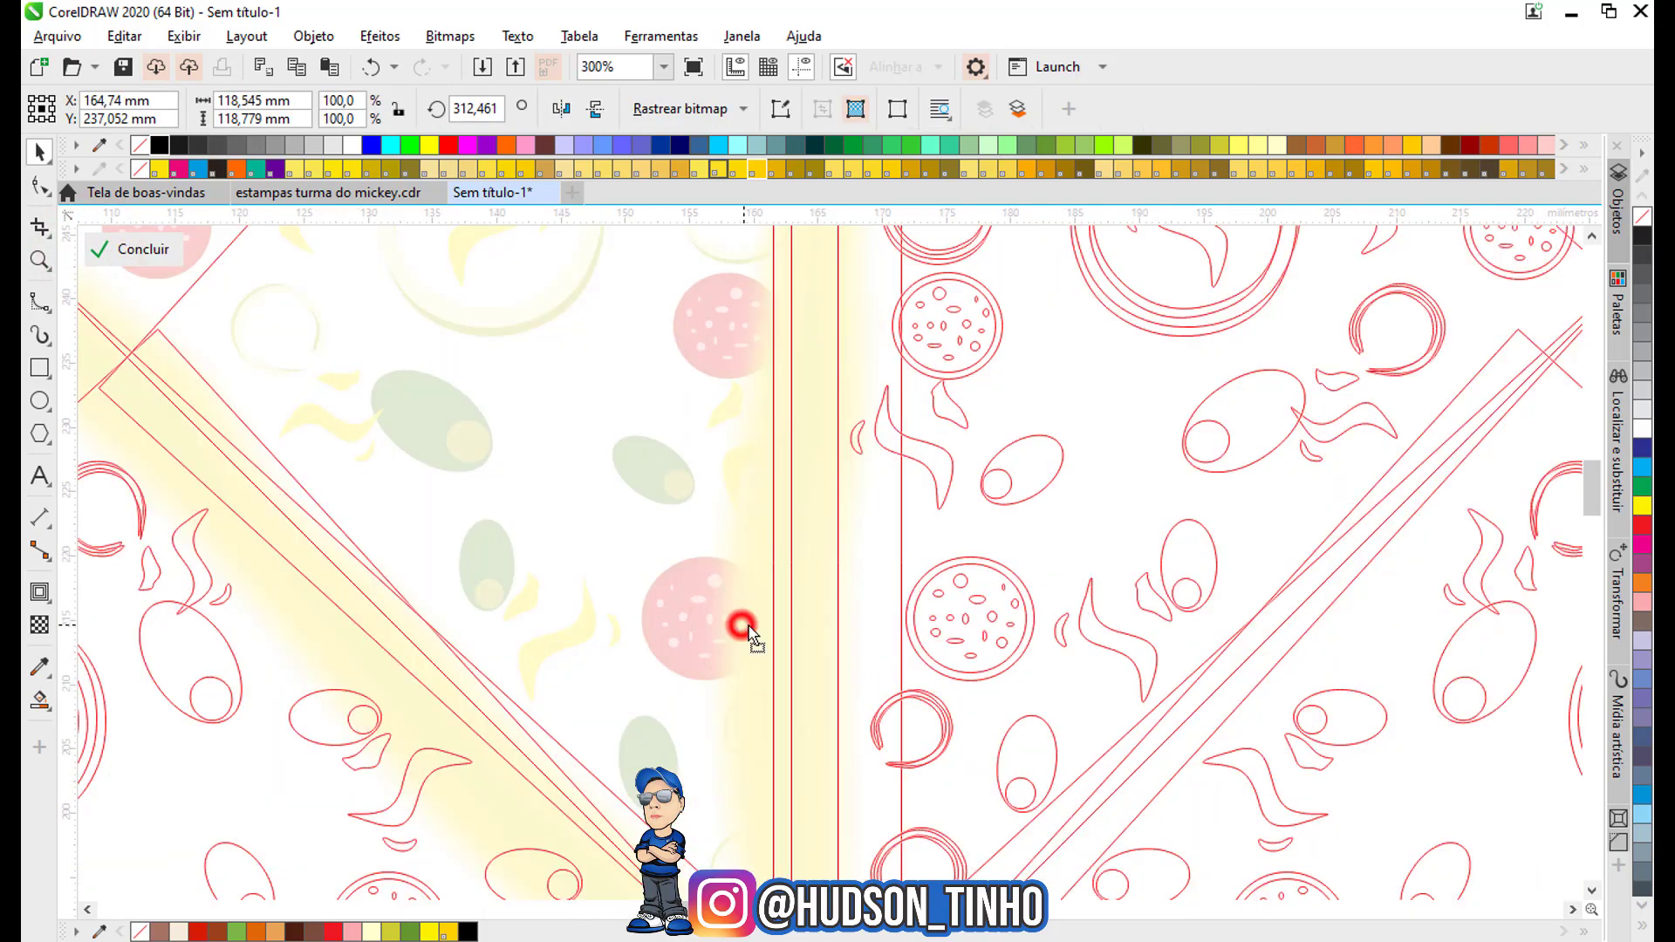
pyautogui.click(759, 630)
pyautogui.moveTo(761, 630); pyautogui.dragTo(813, 645)
pyautogui.scroll(-1, 786, 628)
pyautogui.scroll(1, 785, 643)
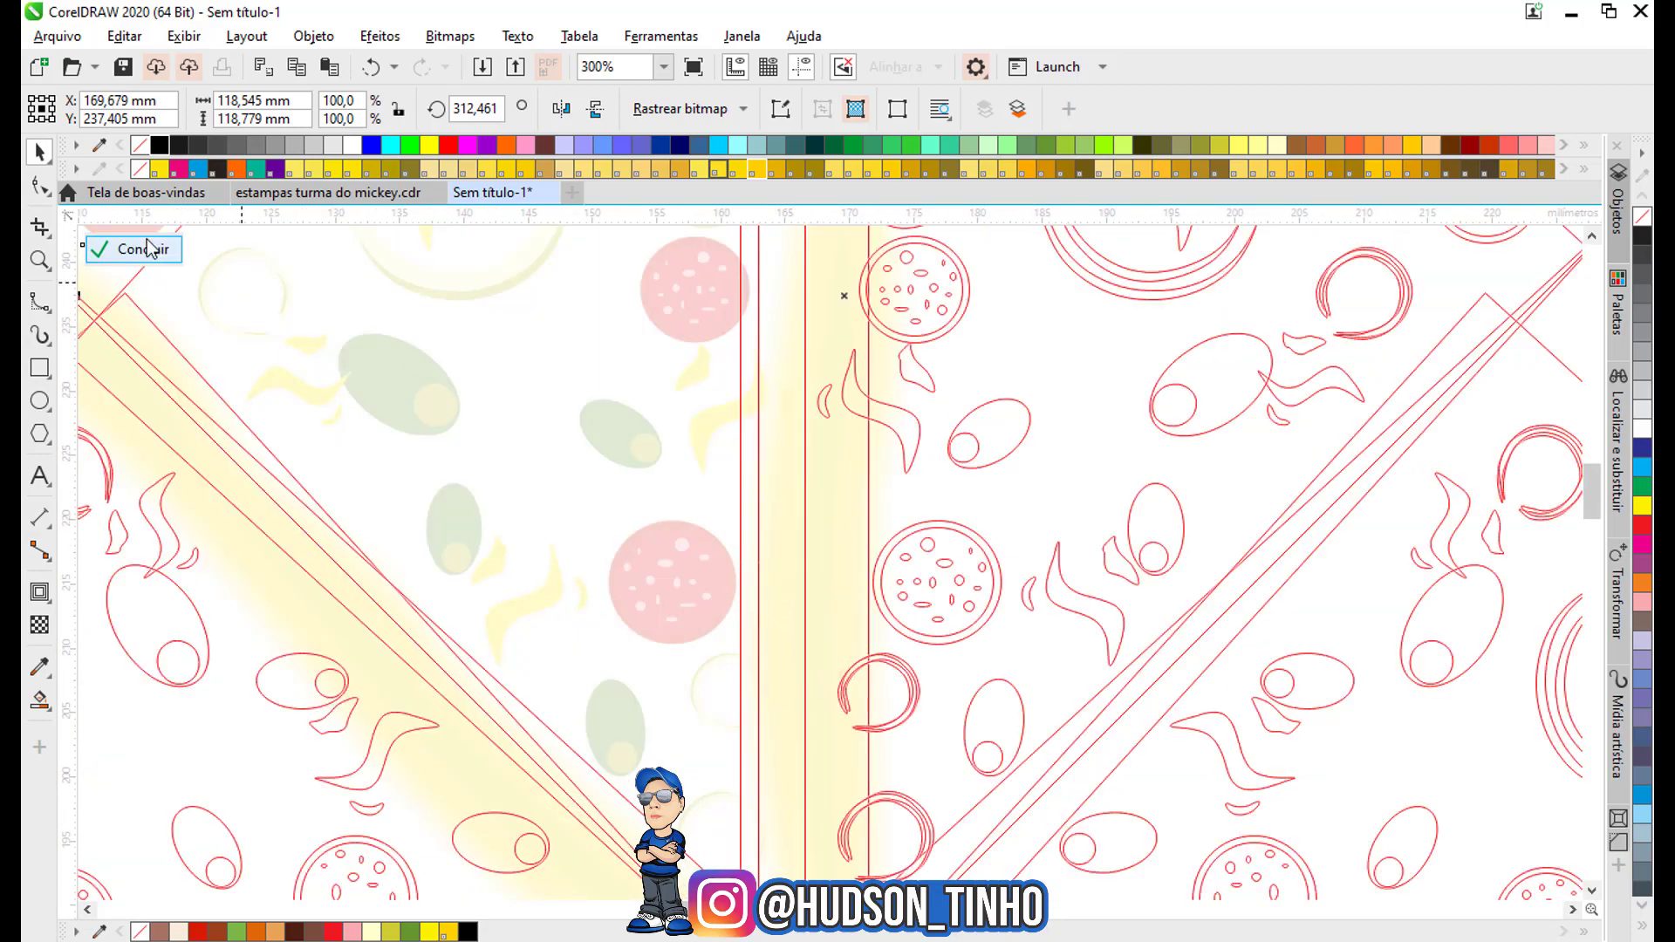
pyautogui.click(123, 264)
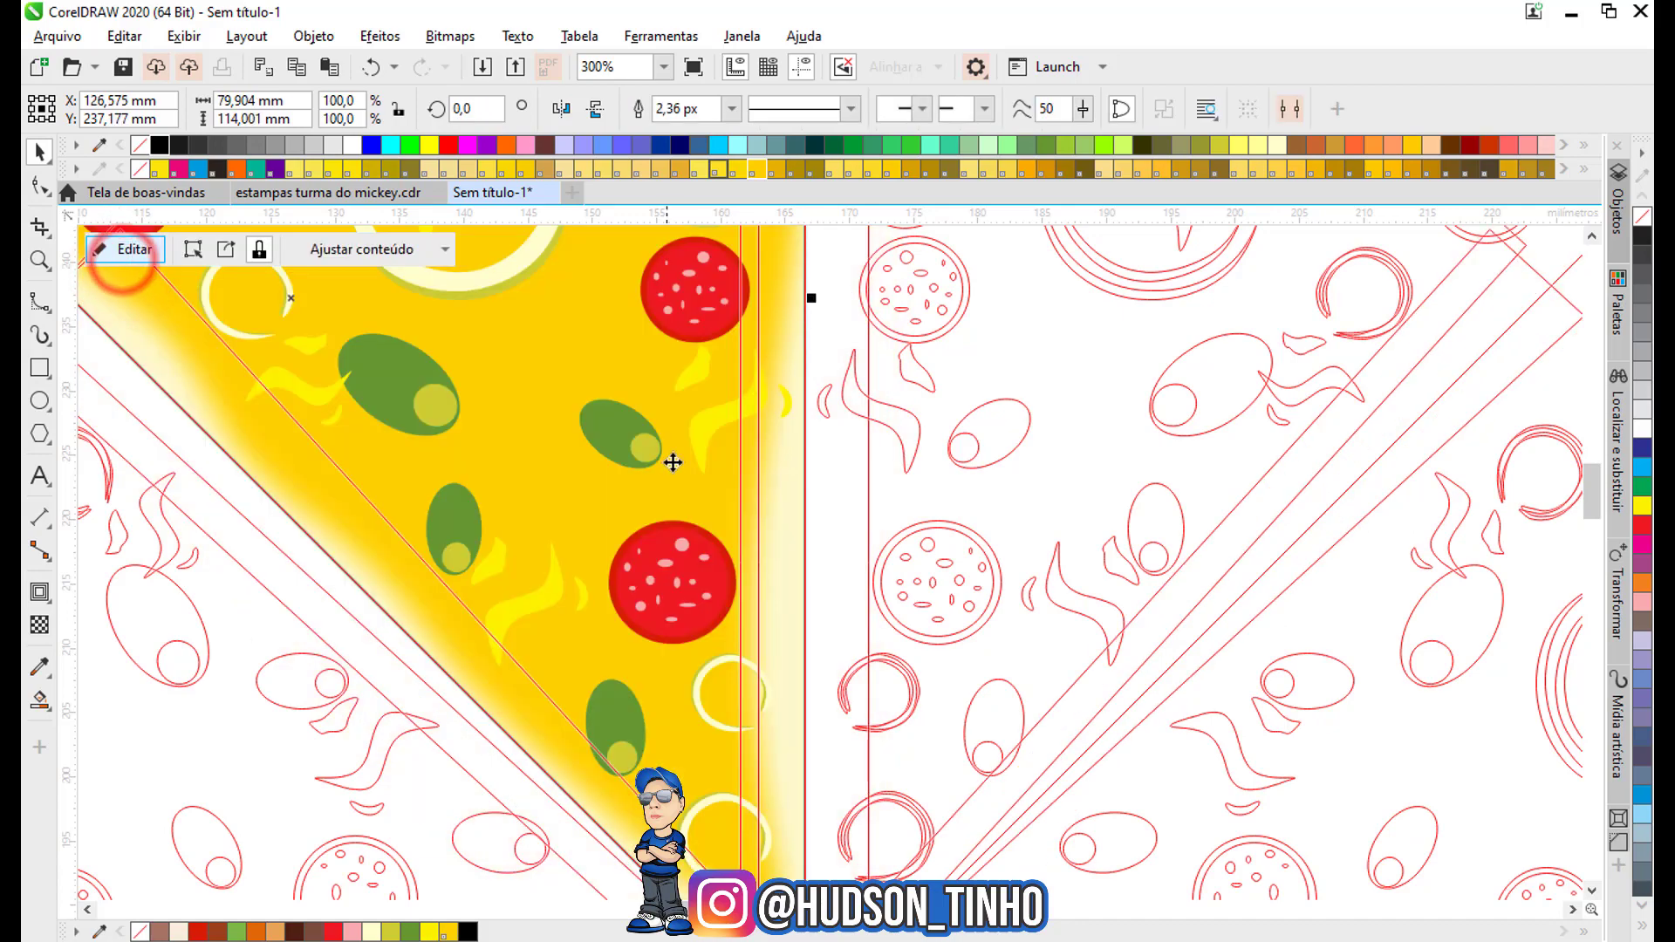
# Show all symmetry copies of the pizza wedge in full colour and finish editing the symmetry group.
pyautogui.scroll(-2, 698, 568)
pyautogui.scroll(1, 655, 486)
pyautogui.scroll(-1, 710, 522)
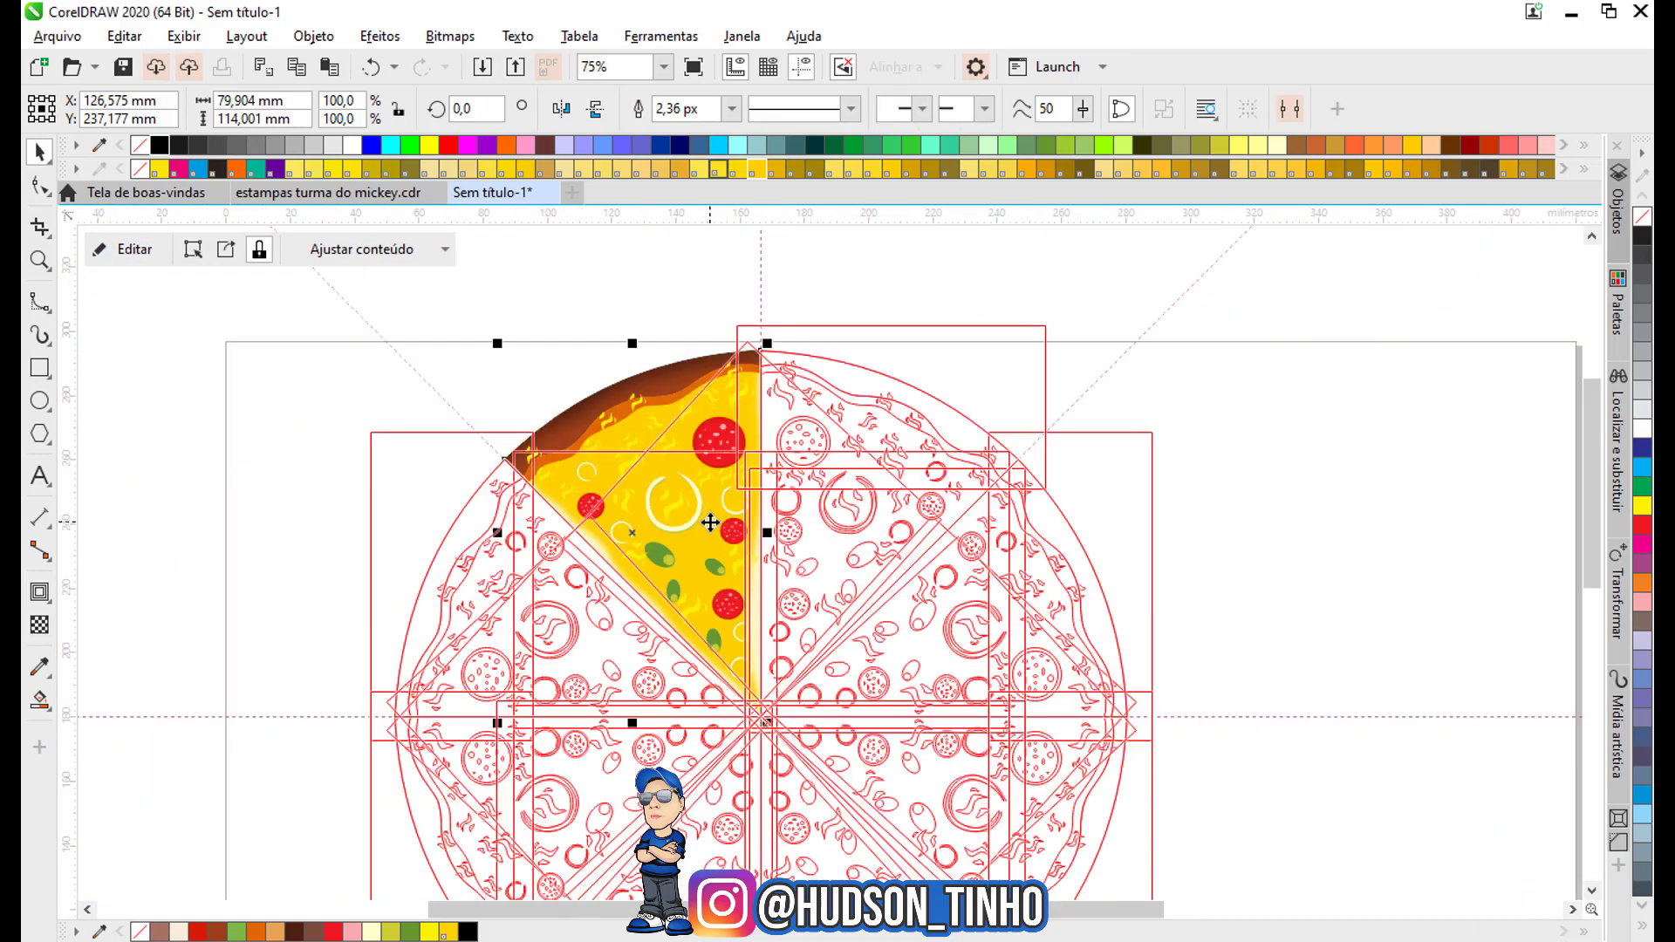
pyautogui.scroll(1, 731, 399)
pyautogui.scroll(-1, 767, 391)
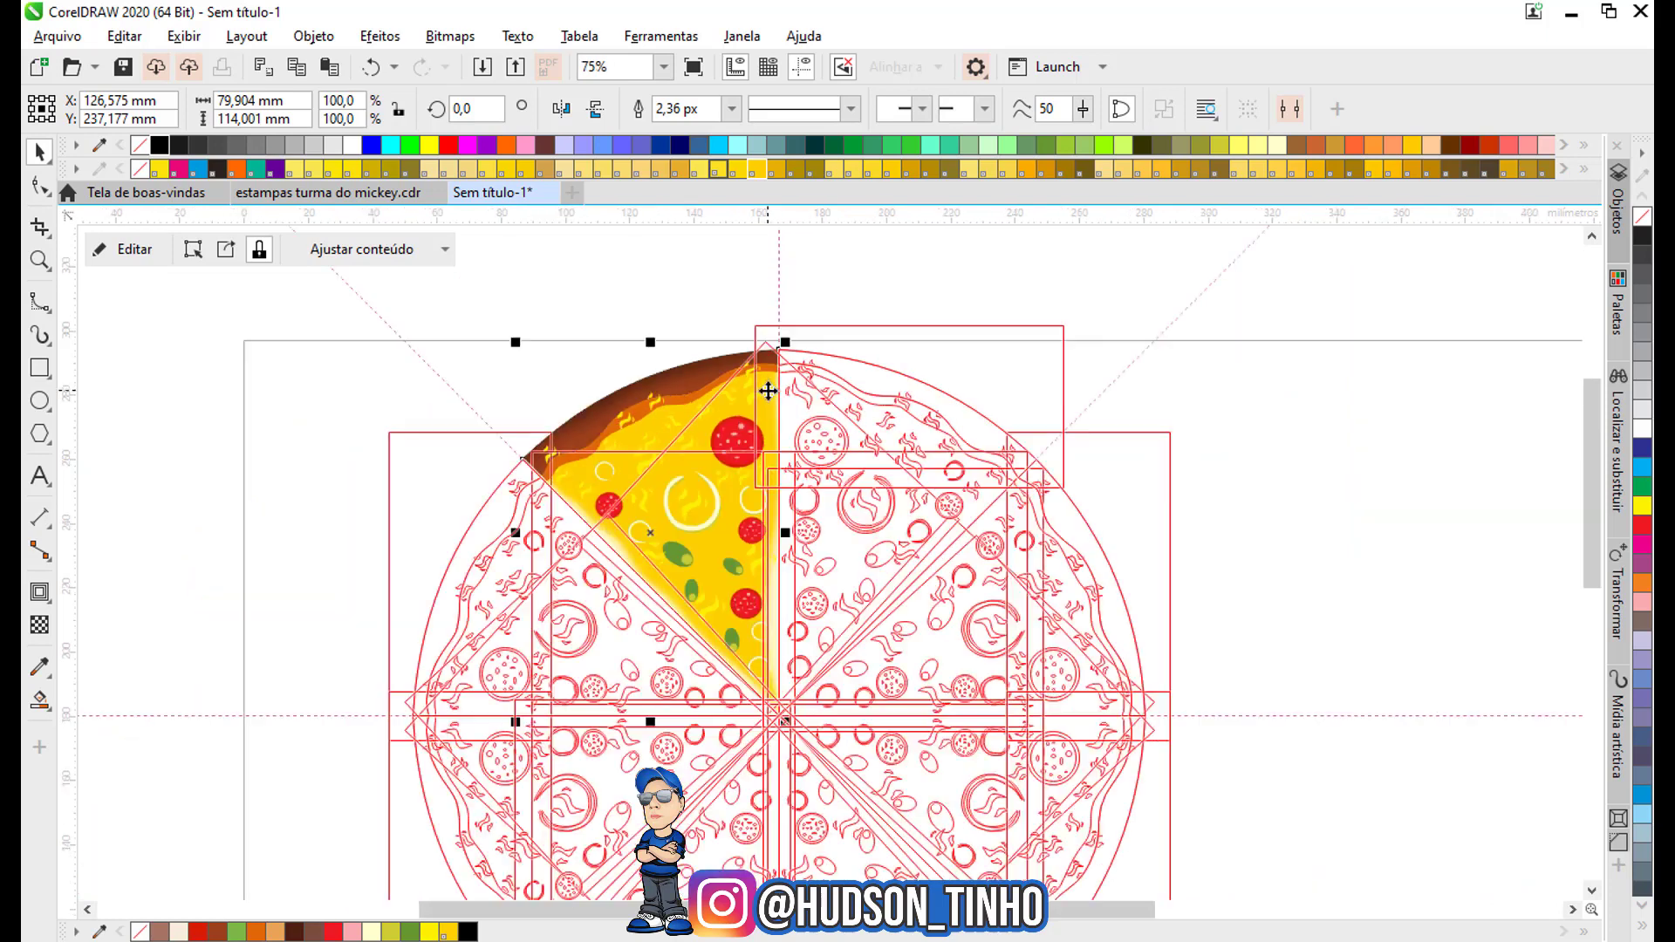
pyautogui.click(474, 332)
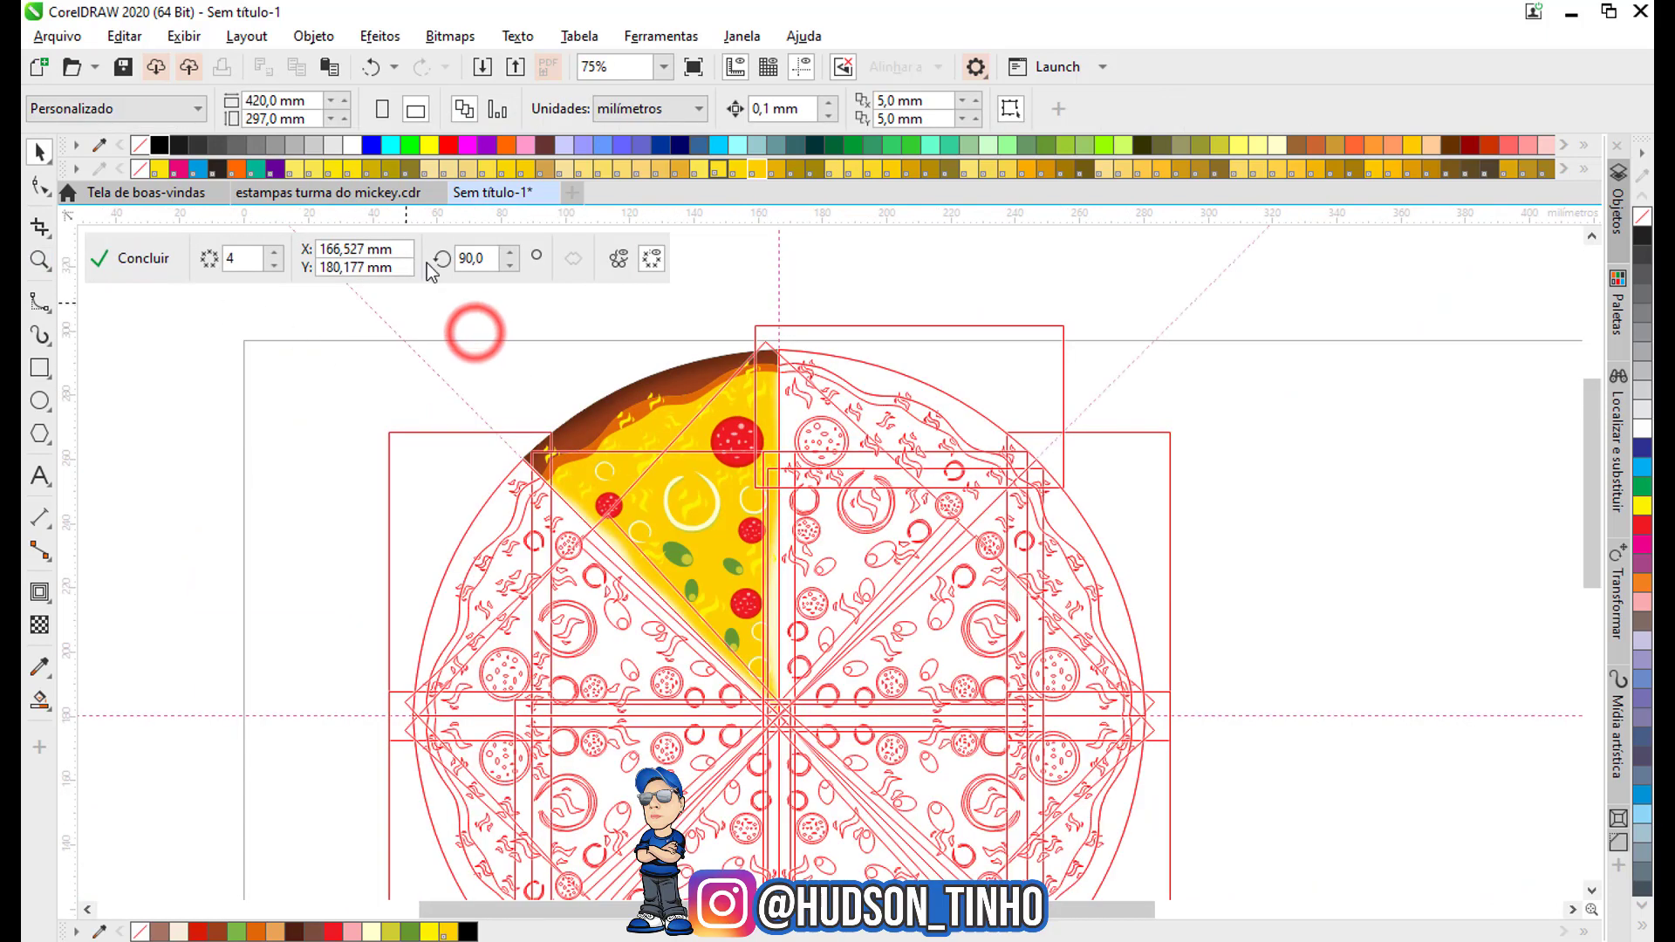
pyautogui.click(617, 259)
pyautogui.click(612, 339)
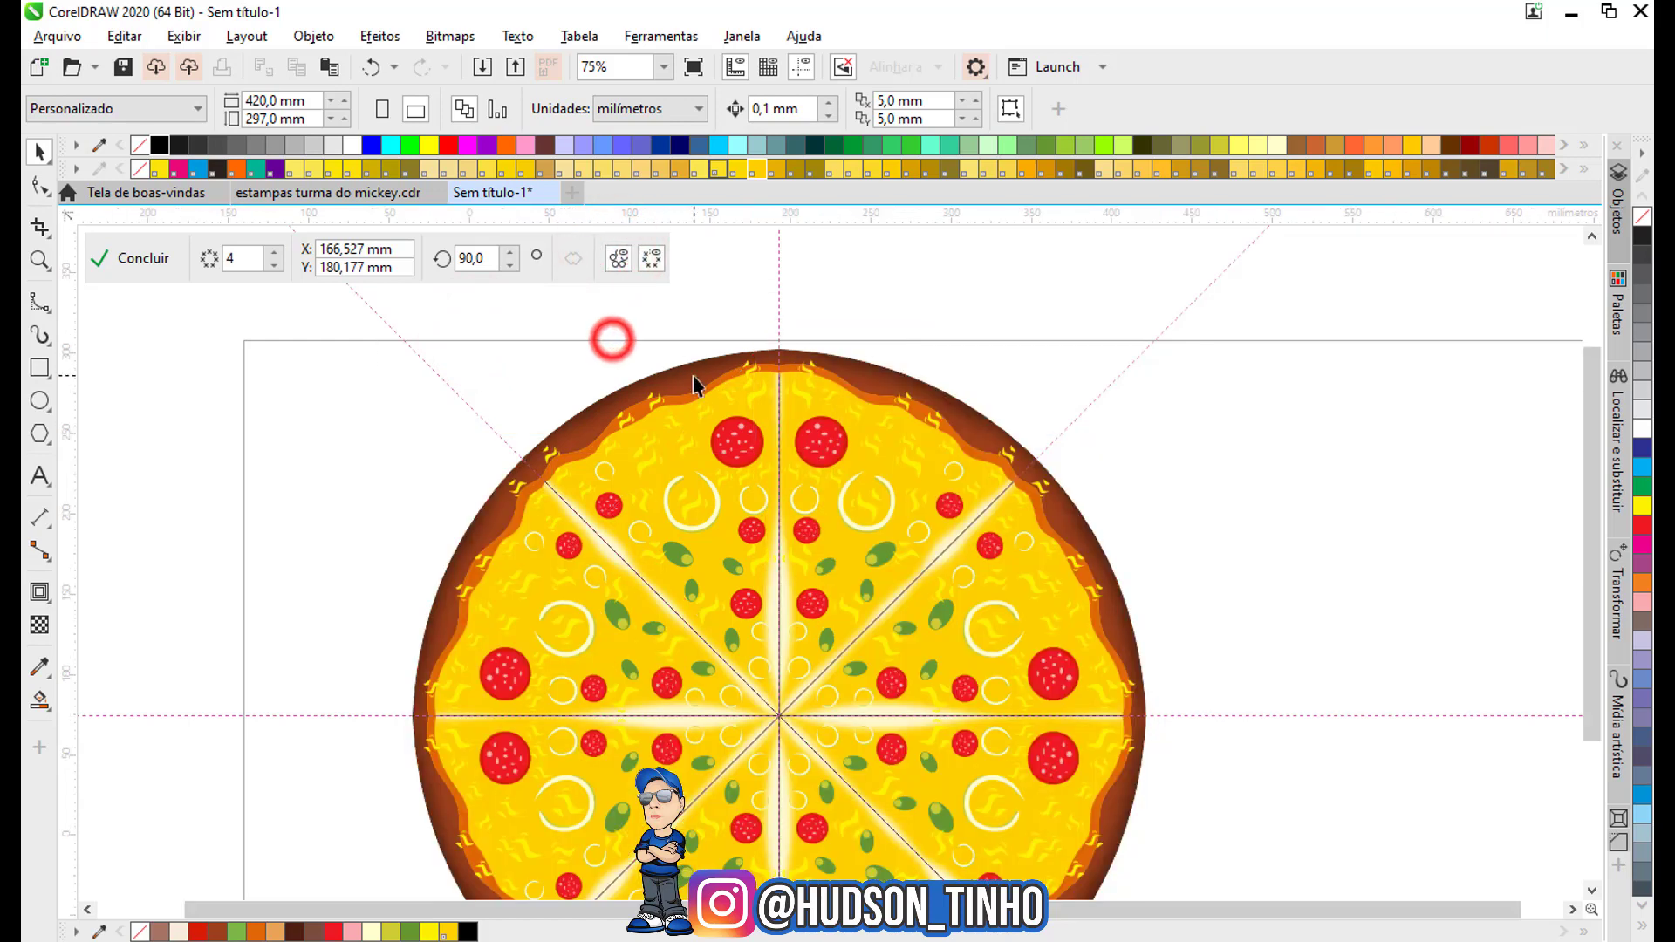
pyautogui.scroll(-2, 692, 375)
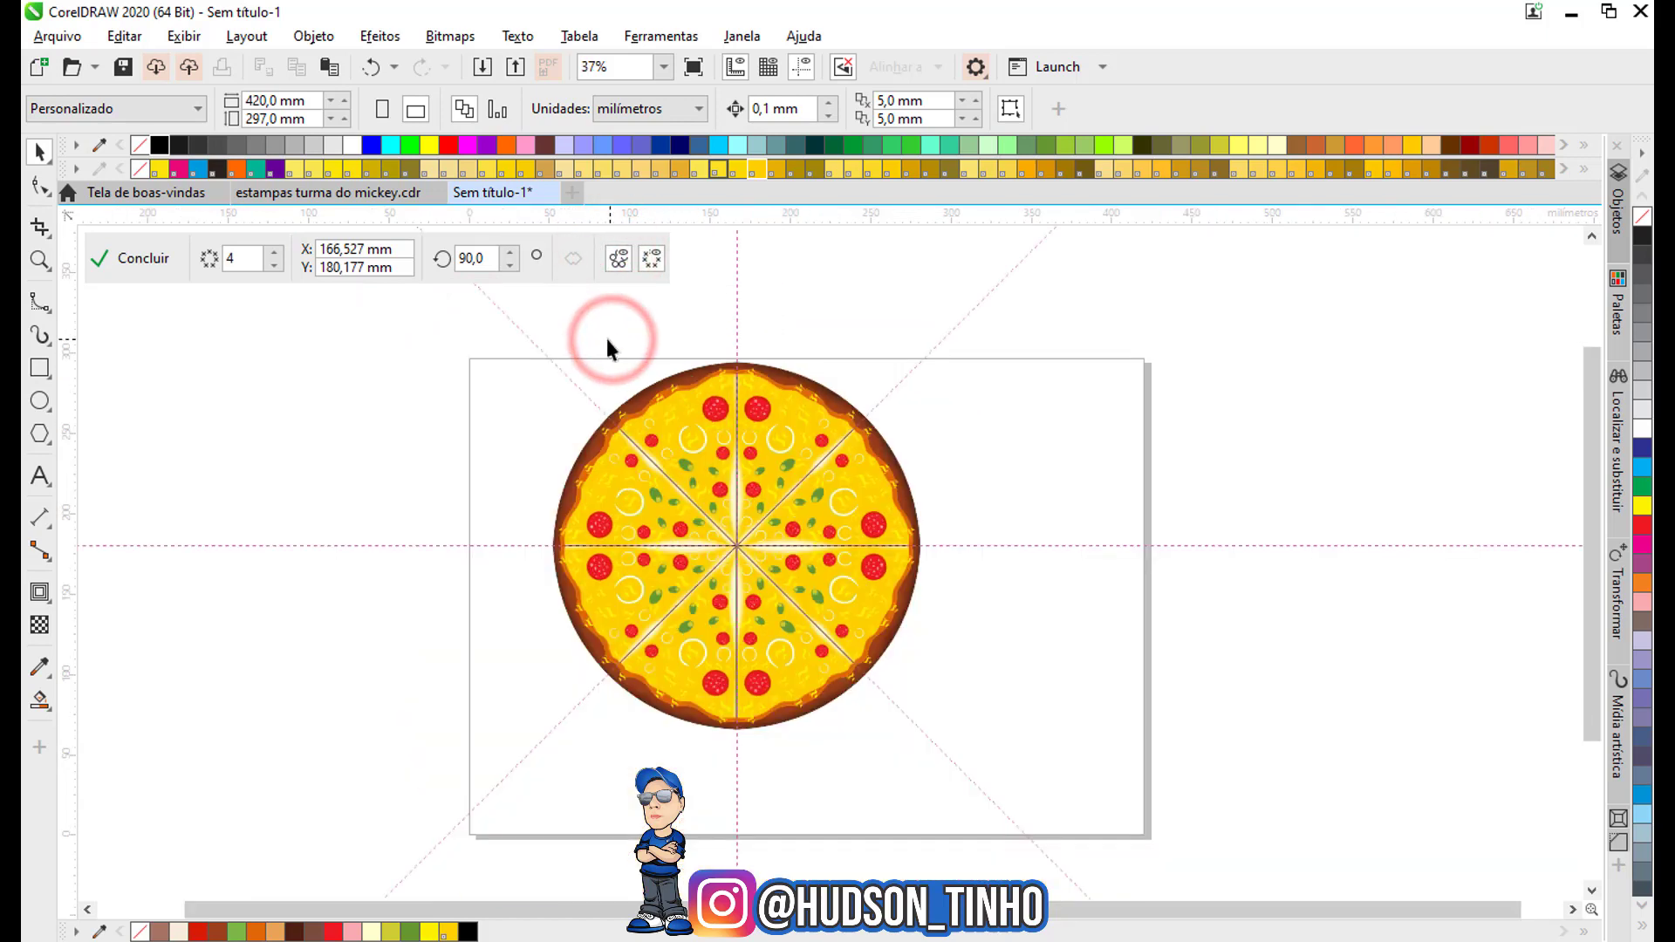
pyautogui.click(145, 258)
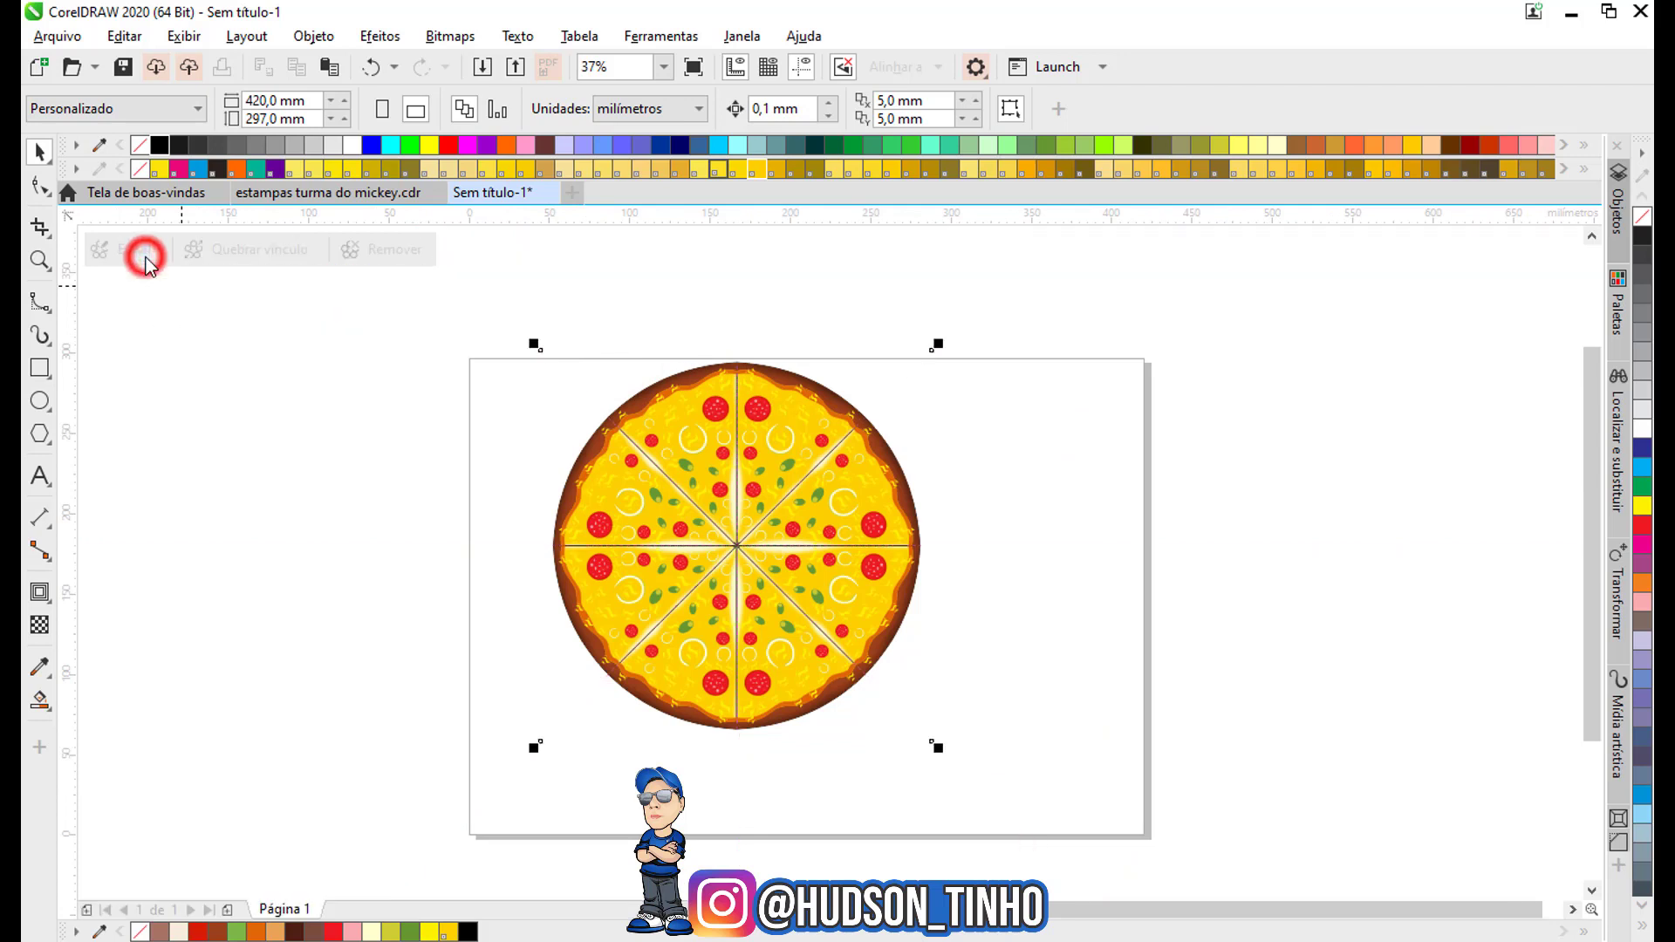
# Remove the outline from the whole pizza symmetry group and move it to about X 195.8, Y 161.5 mm.
pyautogui.moveTo(428, 336); pyautogui.dragTo(1103, 804)
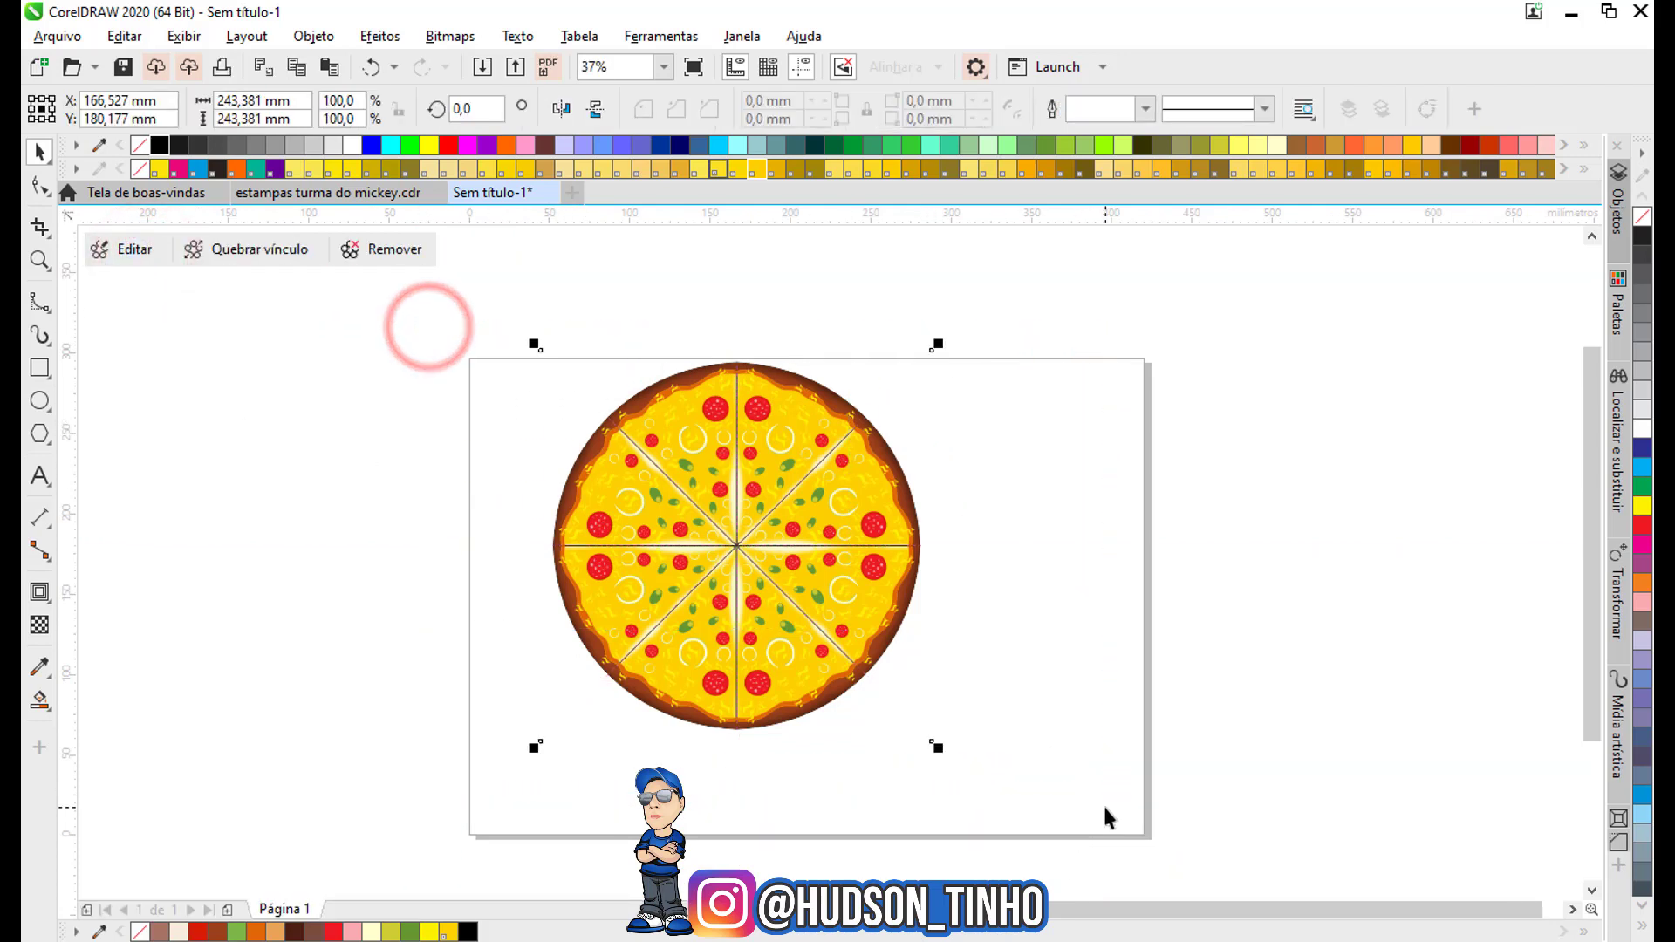
pyautogui.rightClick(1644, 218)
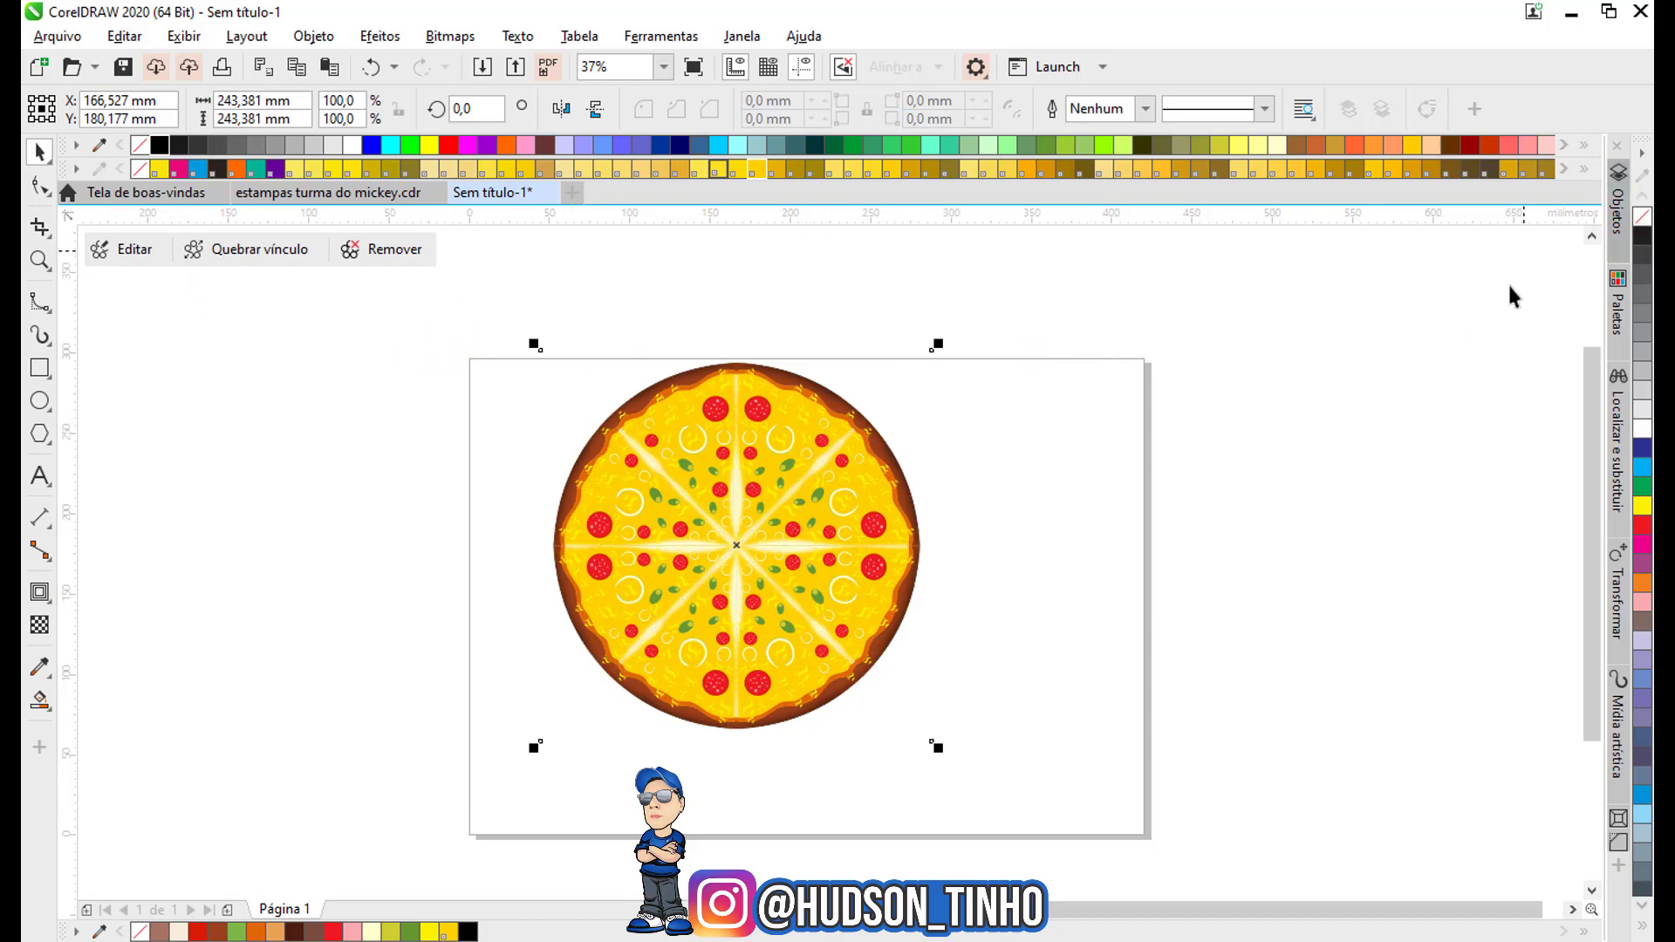
pyautogui.scroll(2, 717, 463)
pyautogui.moveTo(713, 467); pyautogui.dragTo(710, 472)
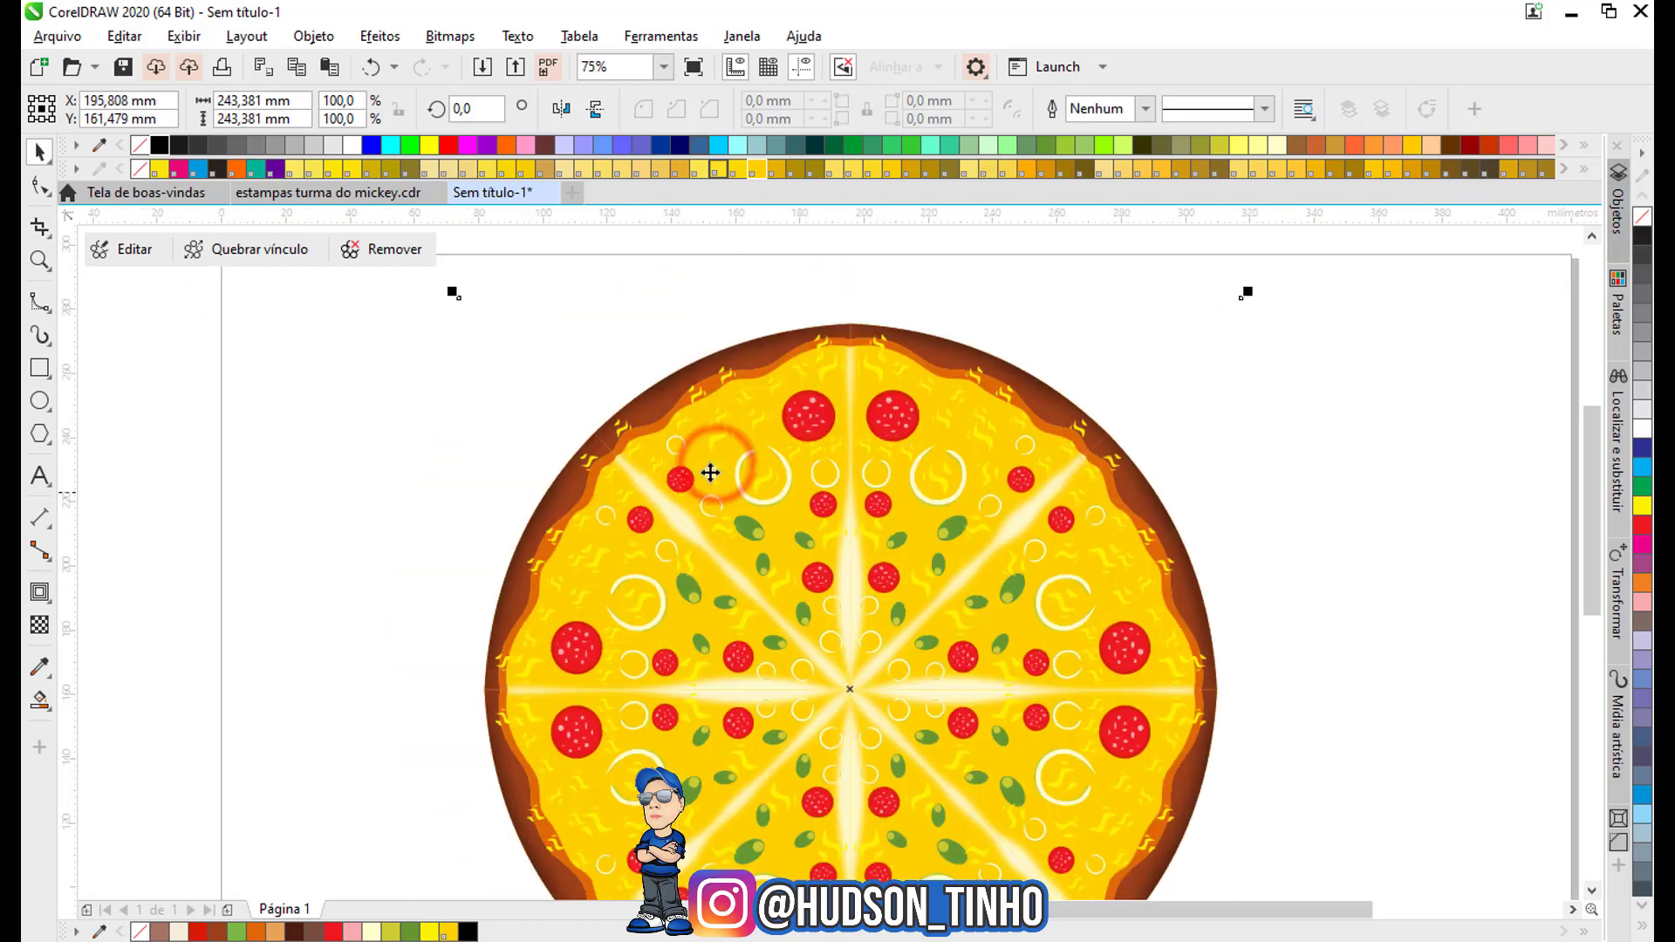
# Break the pizza's symmetry link so the mirrored wedges become an ordinary group.
pyautogui.scroll(3, 843, 383)
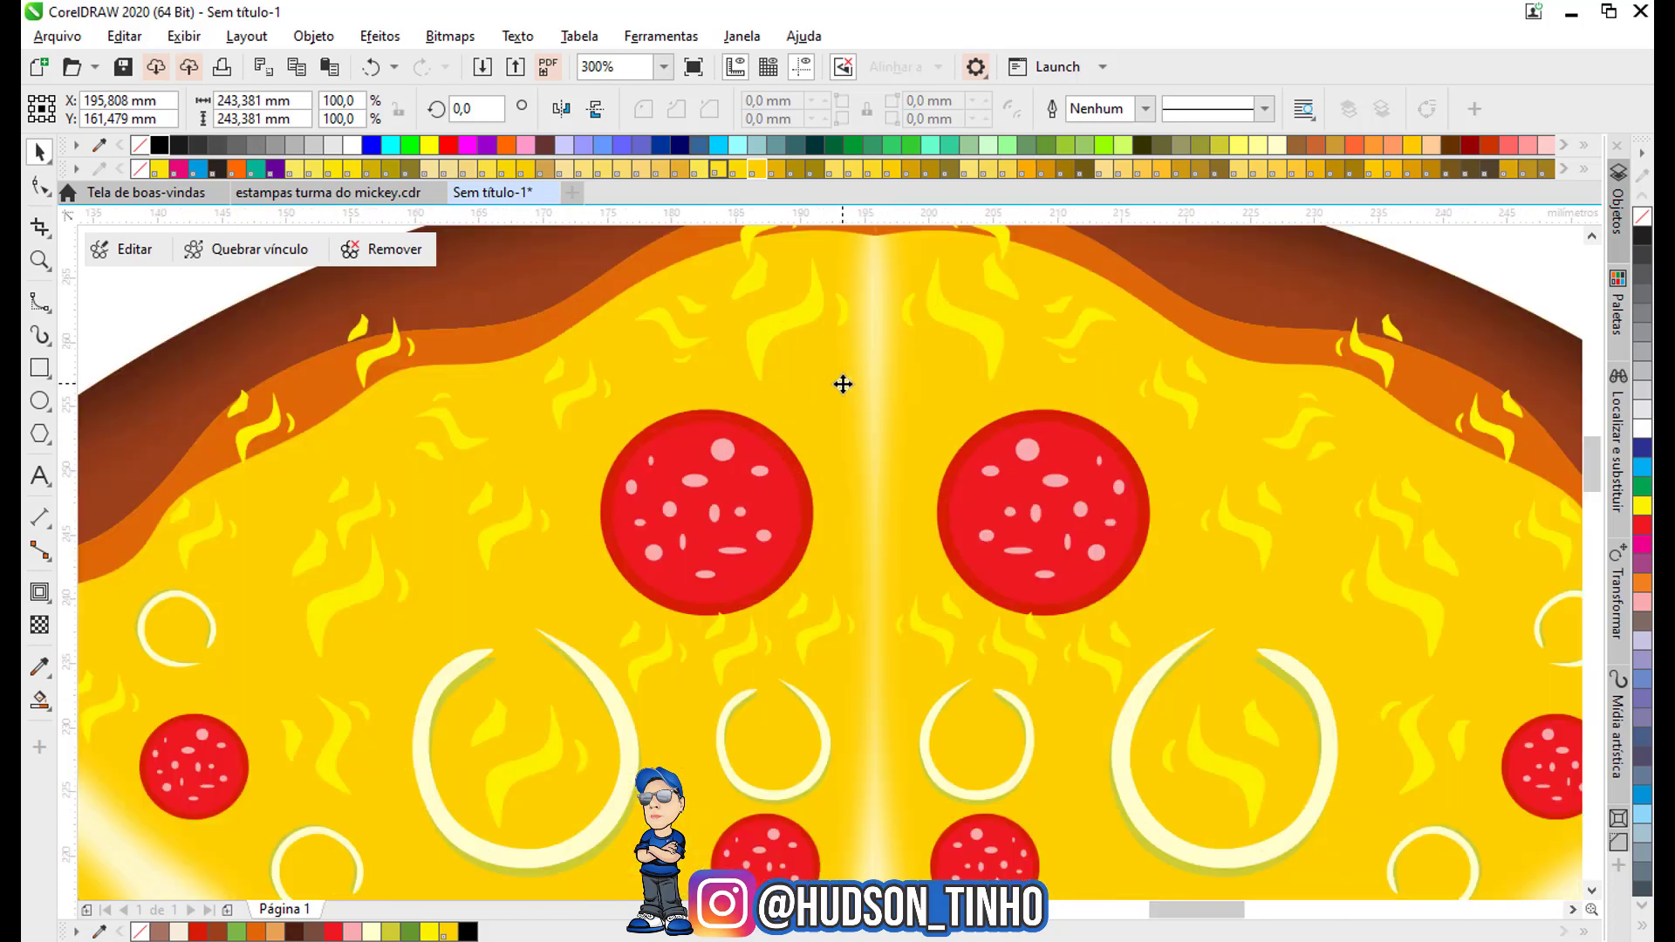
pyautogui.scroll(-3, 842, 384)
pyautogui.scroll(1, 719, 548)
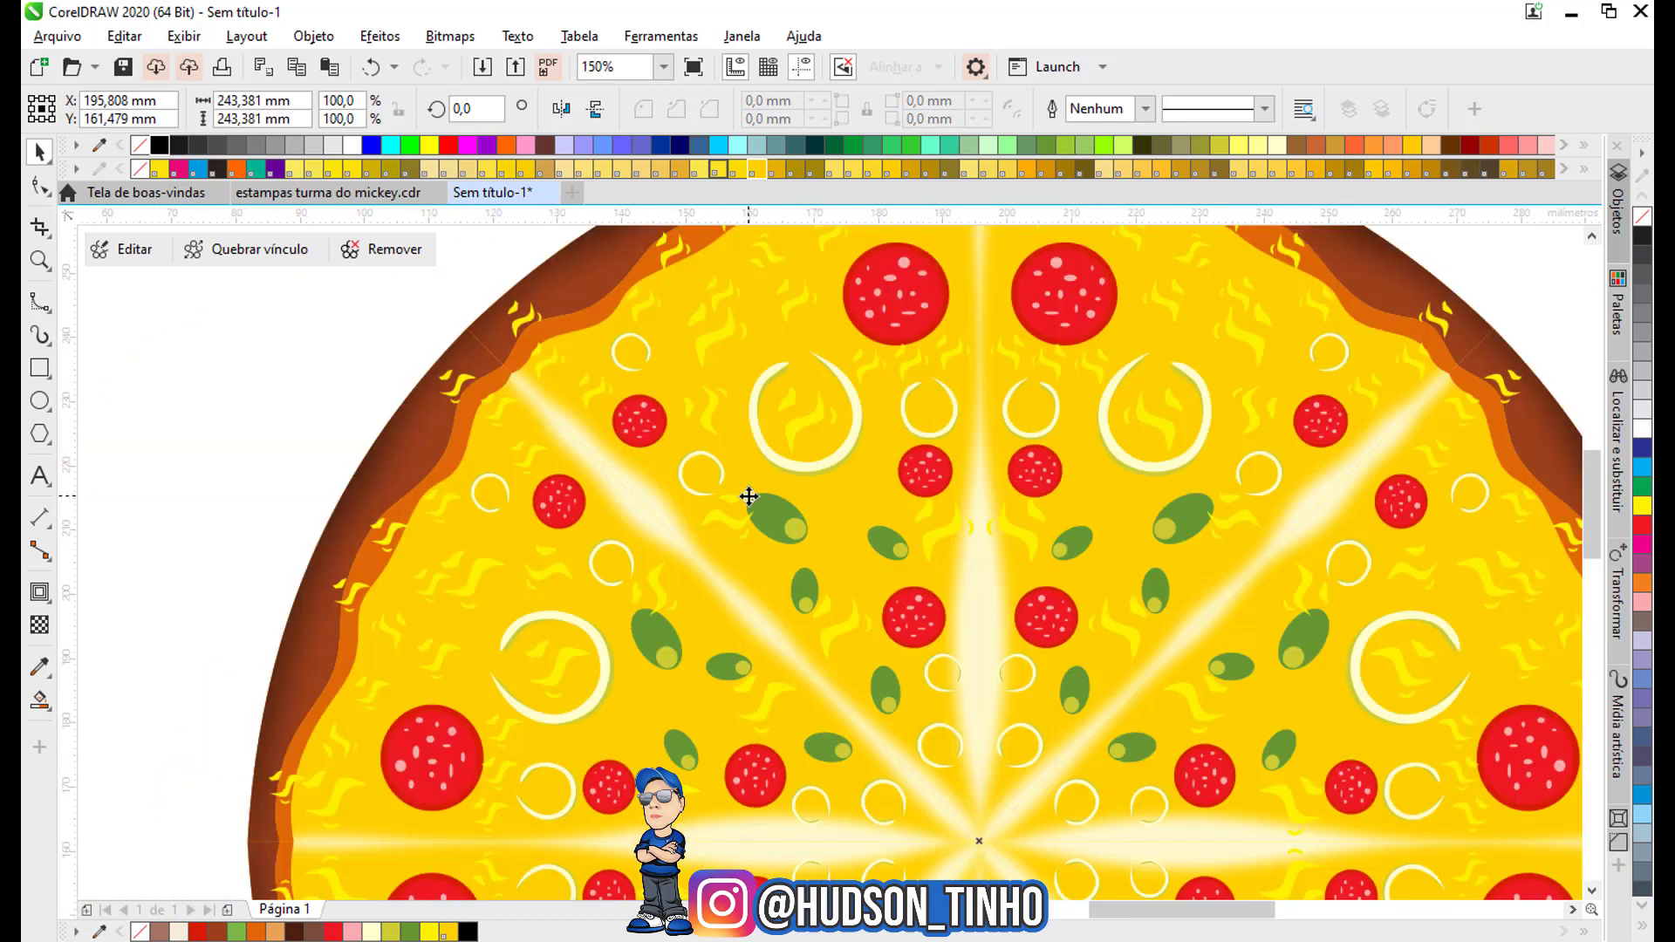
pyautogui.scroll(-1, 748, 497)
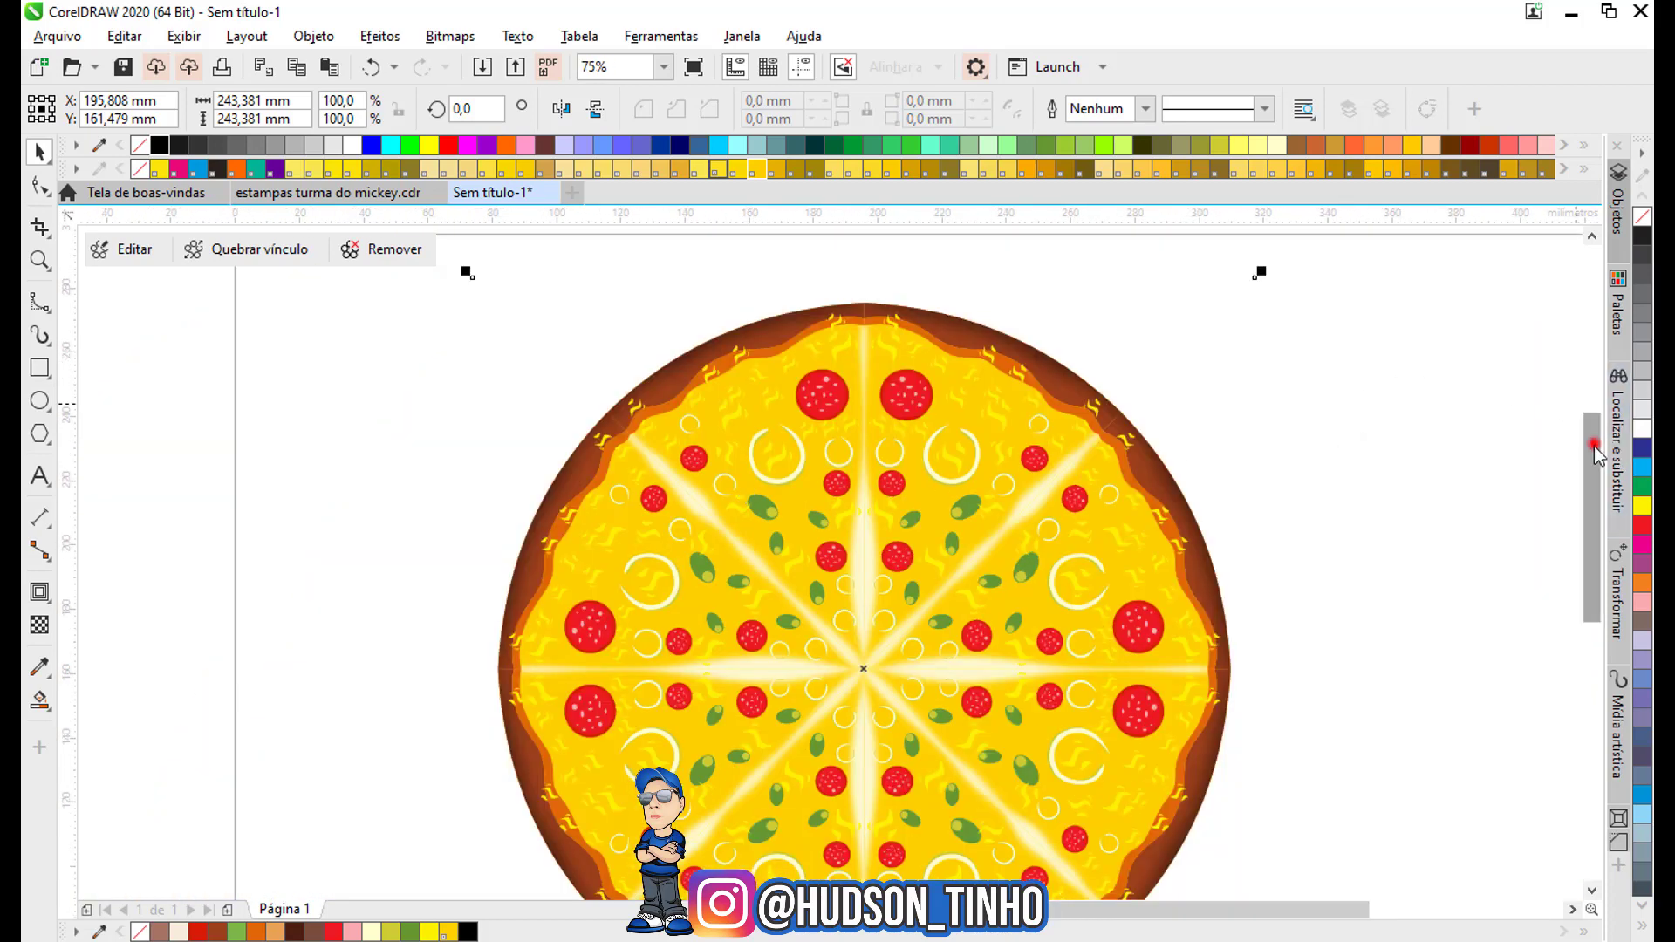
pyautogui.moveTo(1592, 441); pyautogui.dragTo(1588, 468)
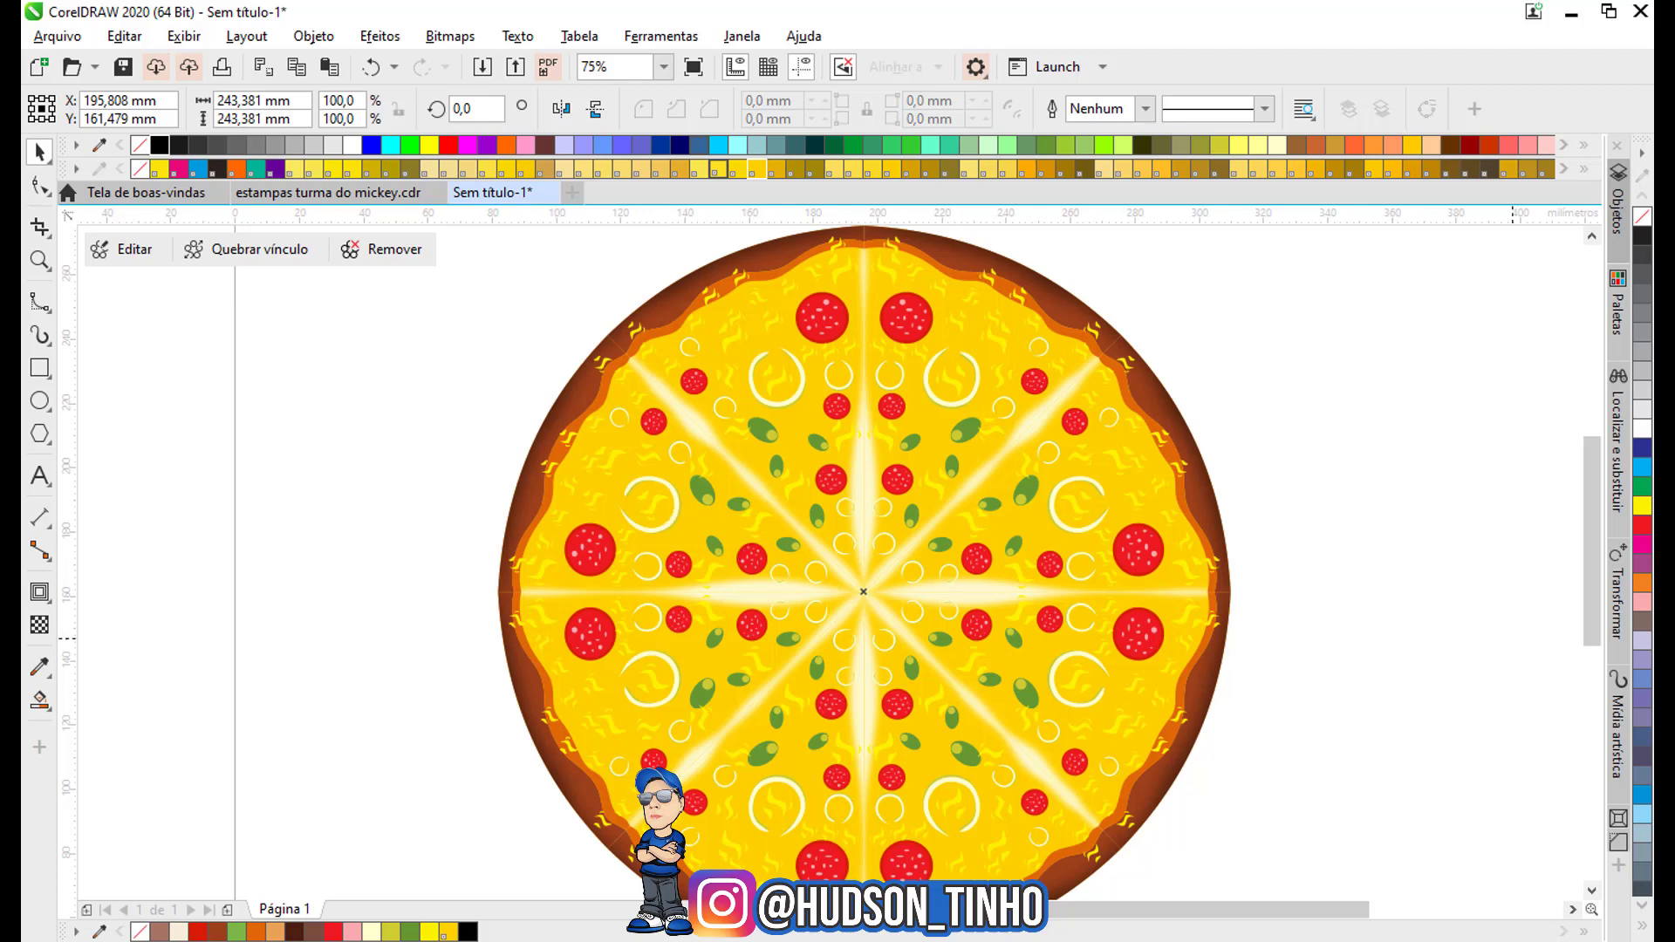
pyautogui.rightClick(828, 374)
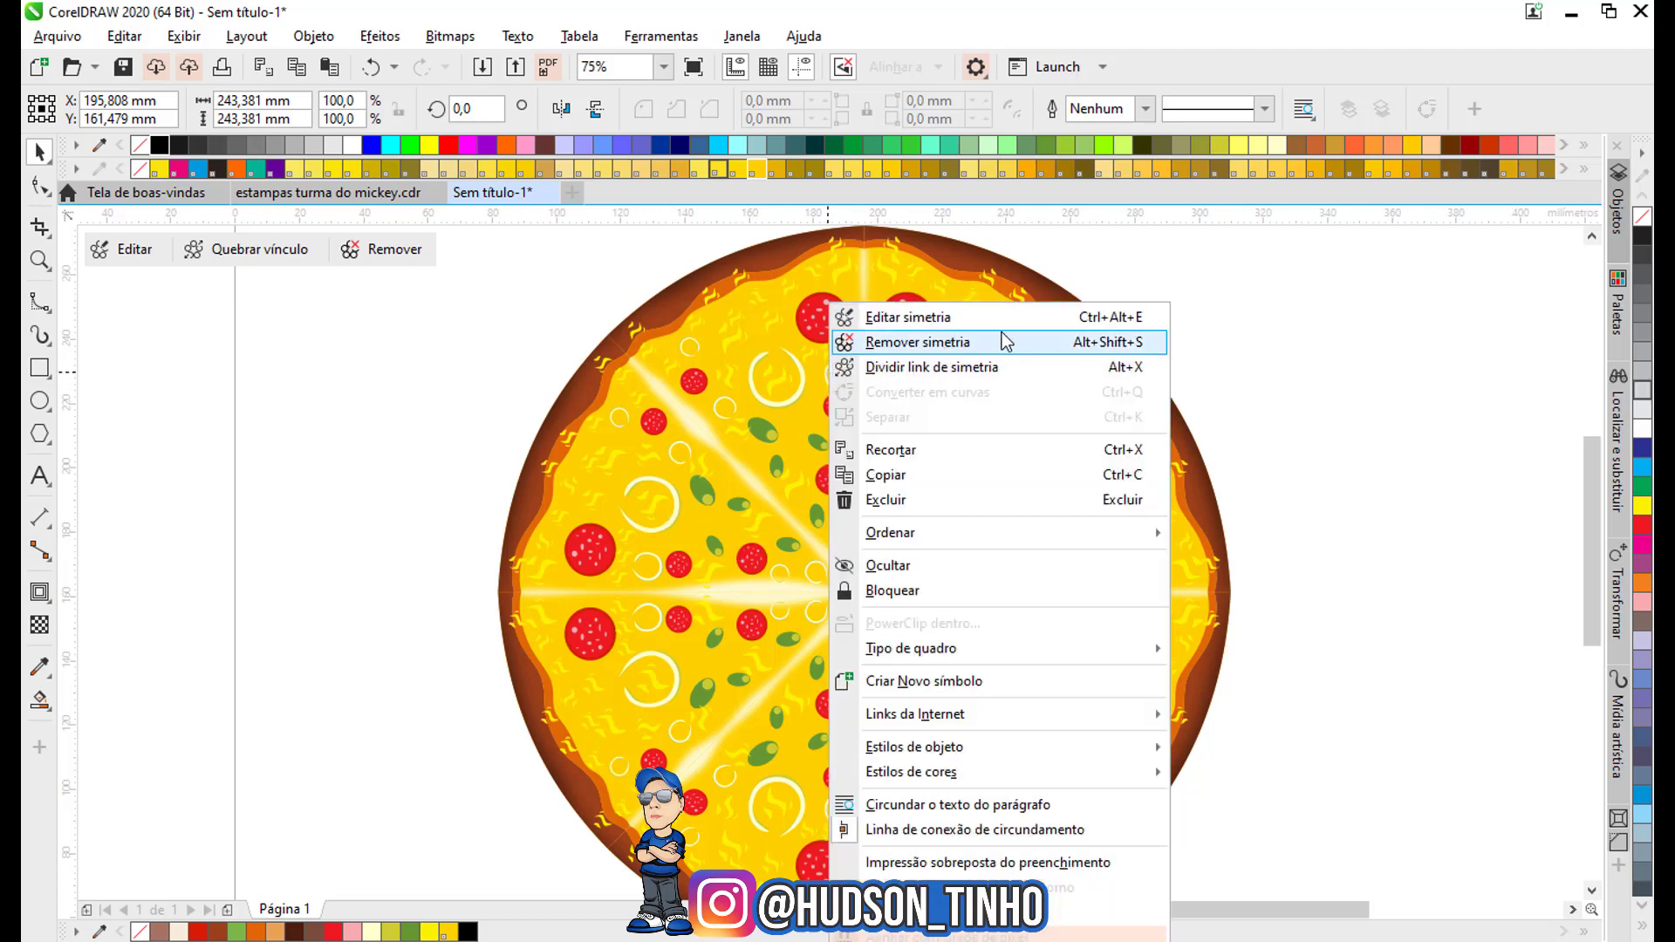
pyautogui.click(956, 368)
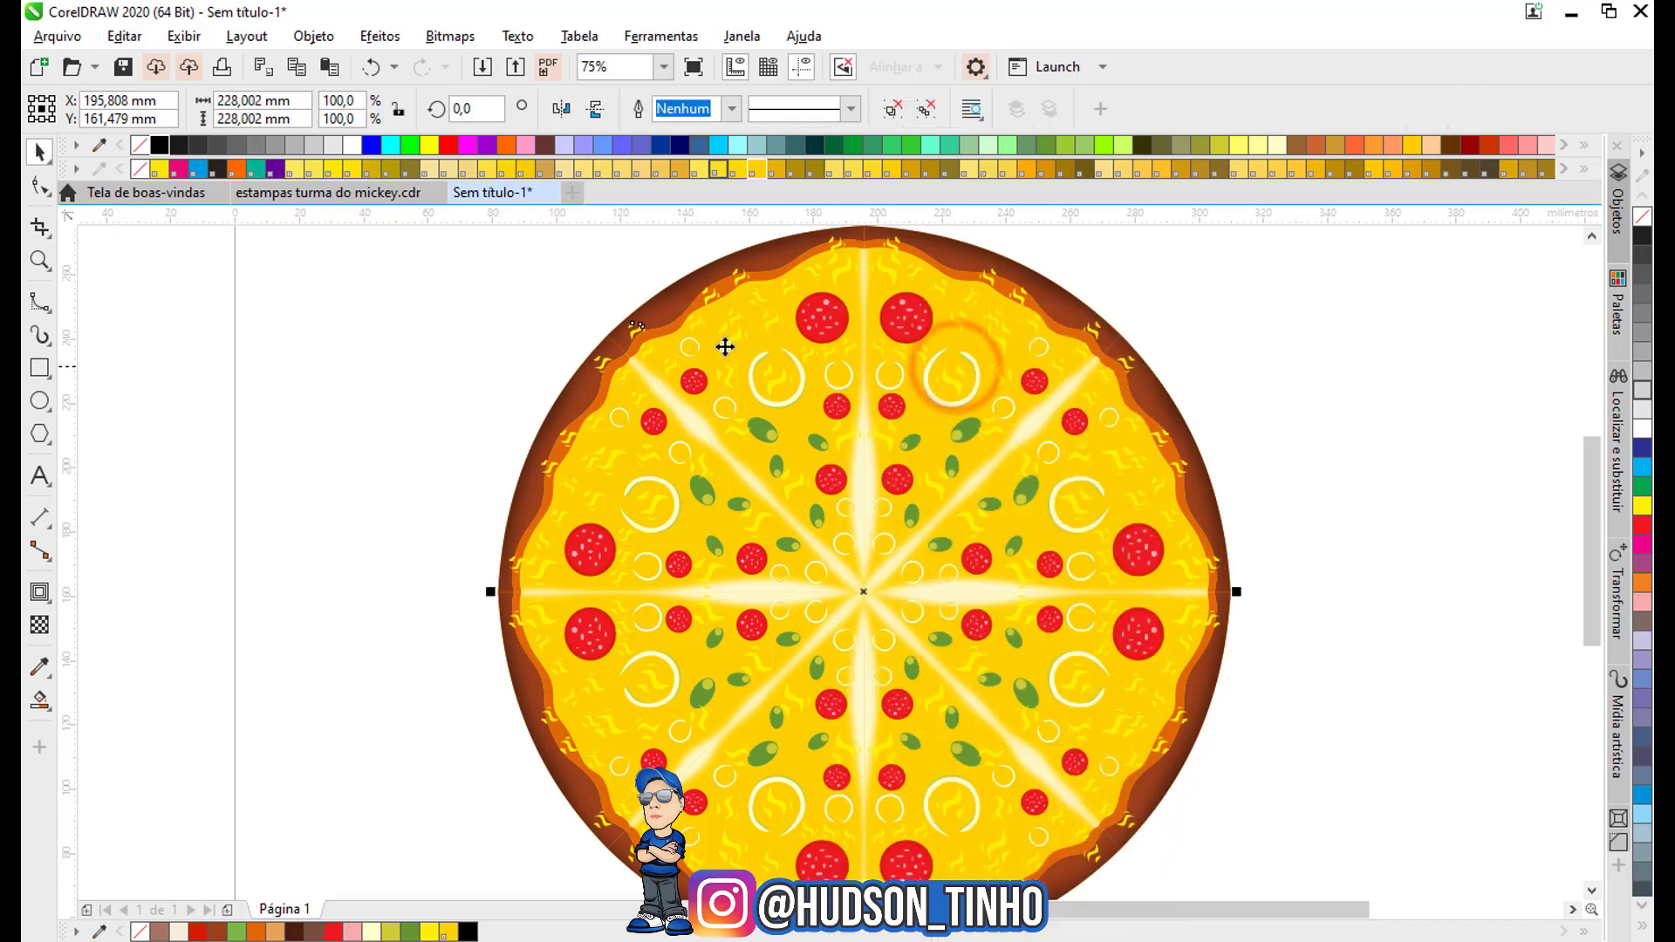
# Ungroup all objects of the pizza into separate pieces.
pyautogui.click(592, 252)
pyautogui.click(773, 353)
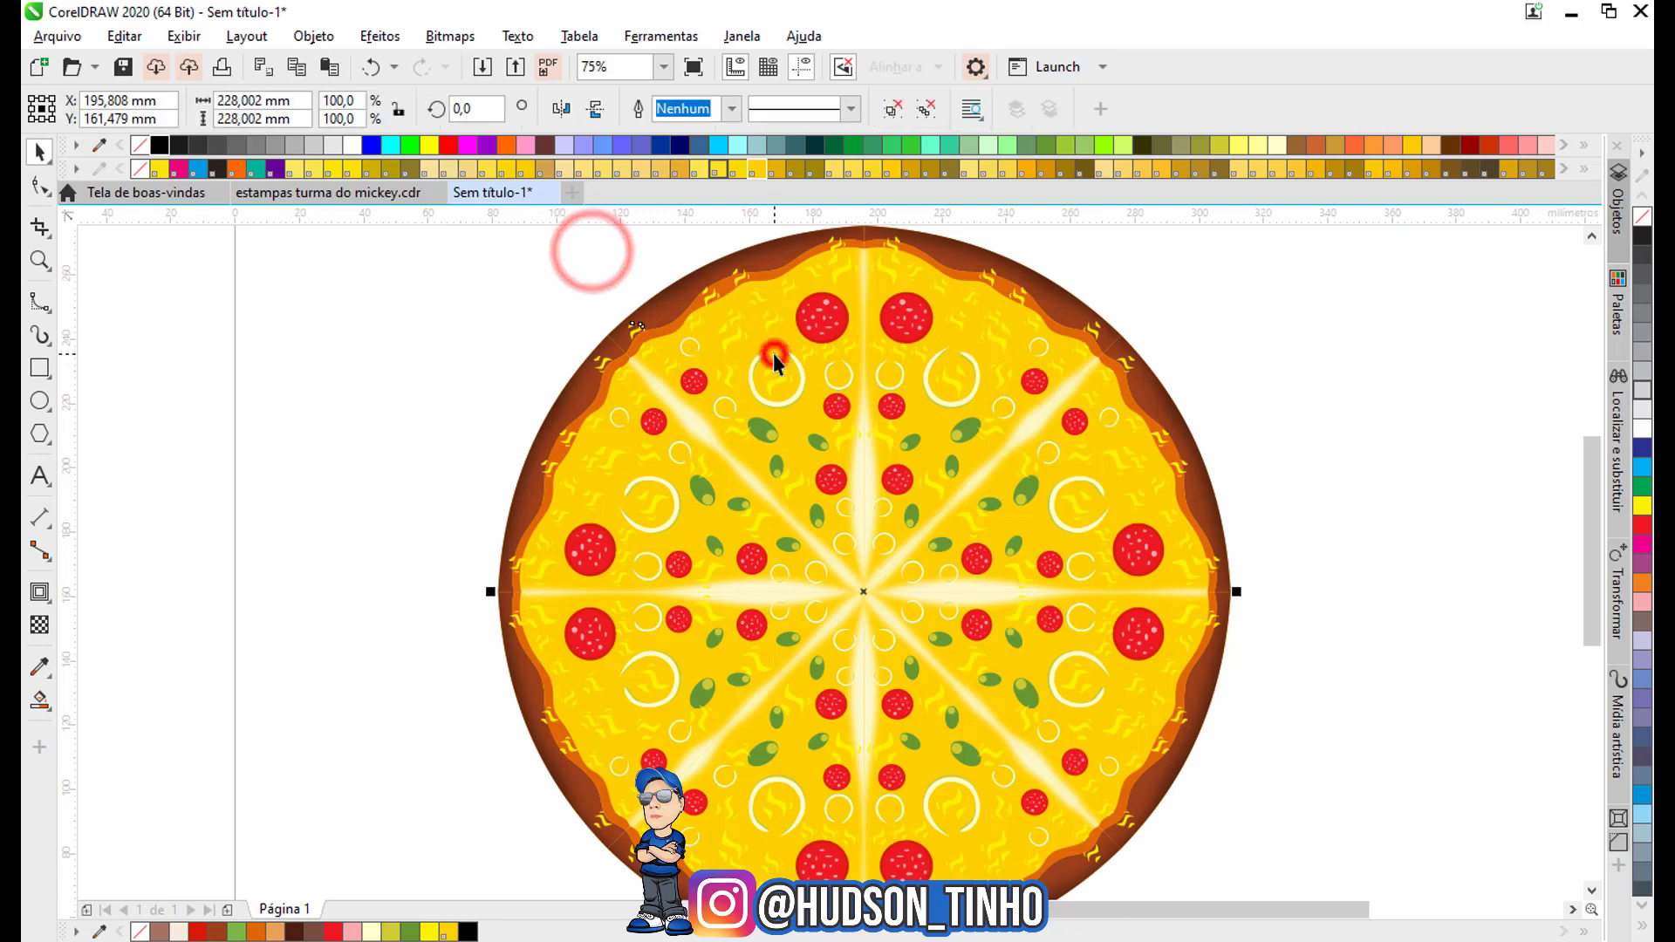
pyautogui.rightClick(812, 320)
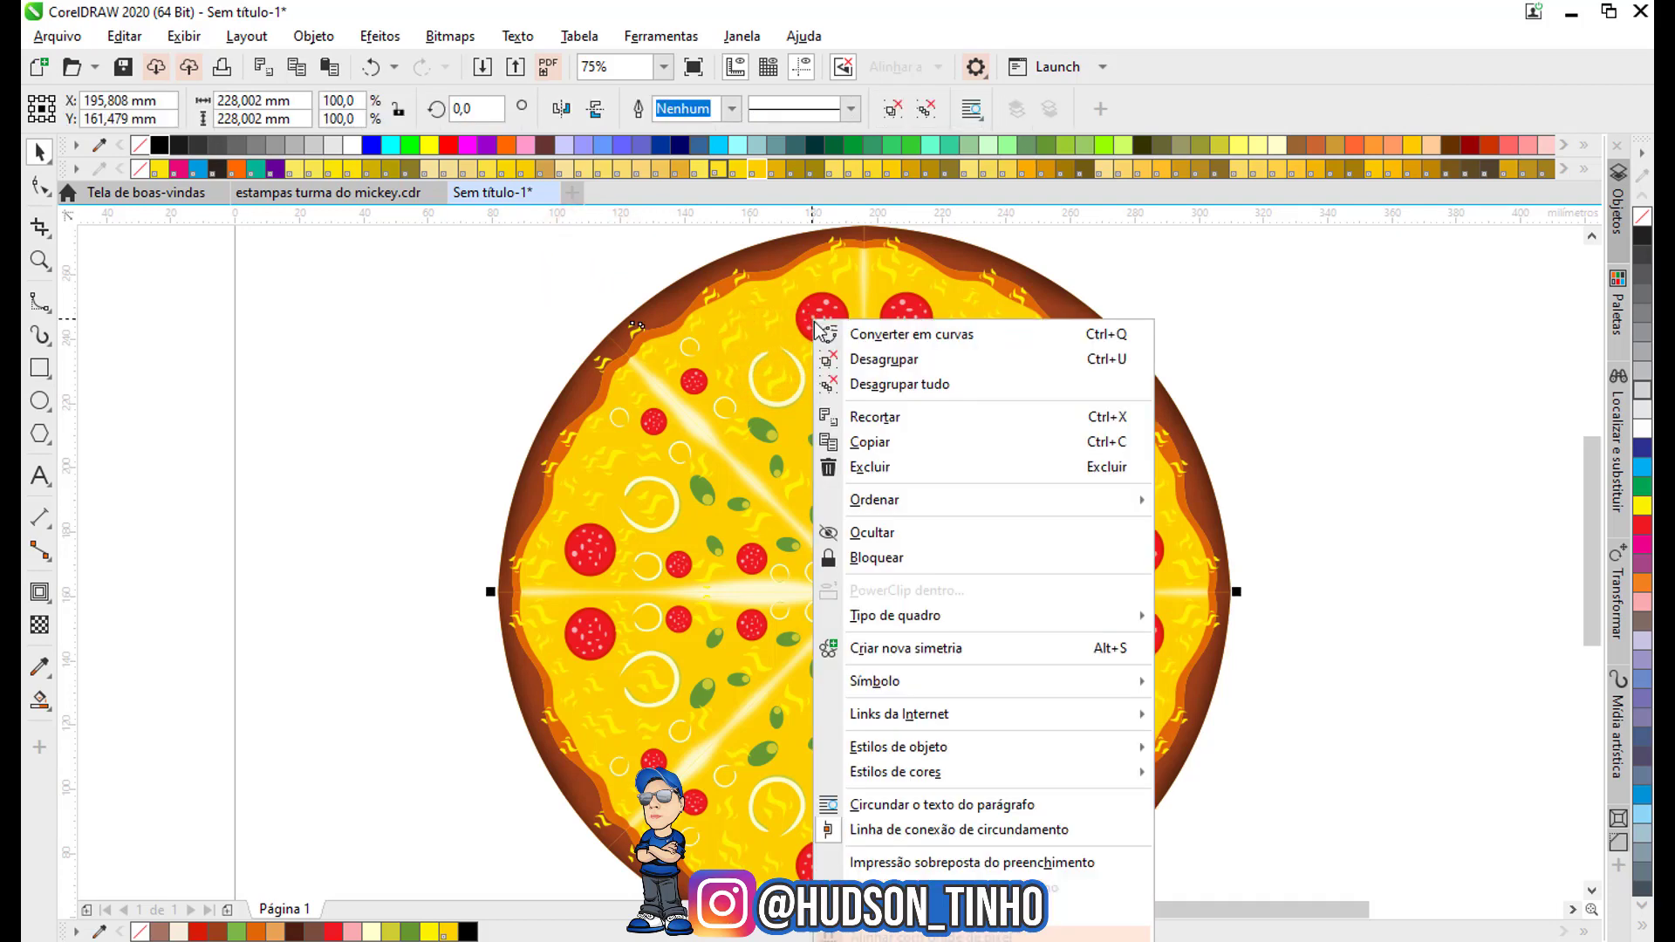
pyautogui.click(960, 382)
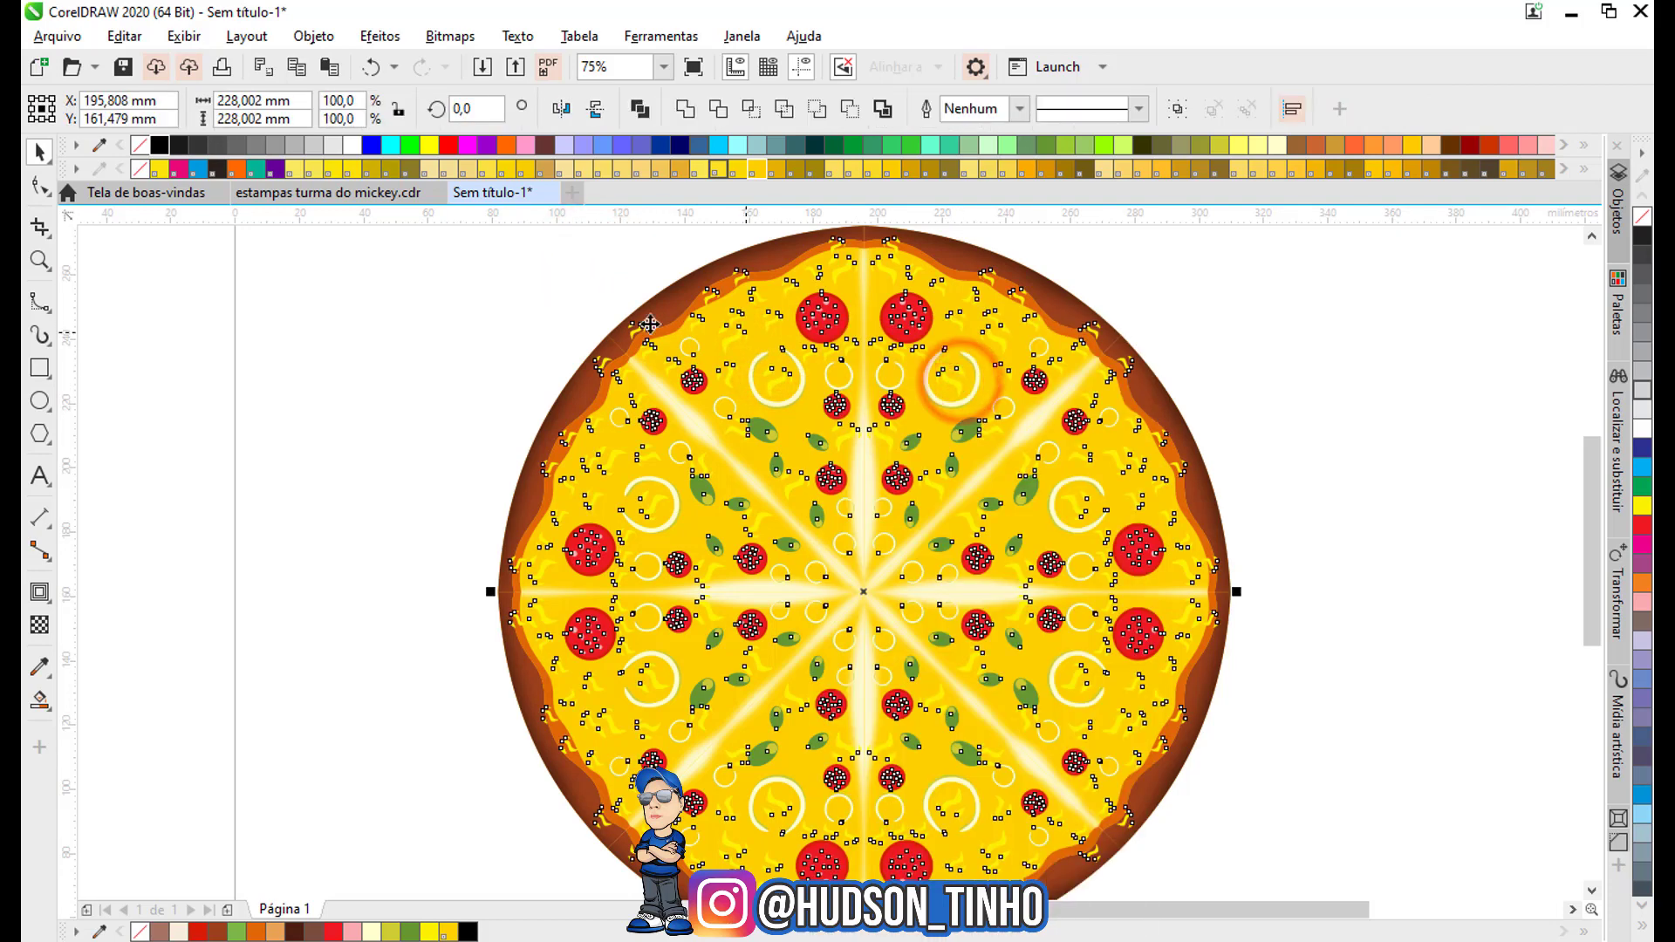
# Try moving a single cheese wedge to about X 179.8, Y 226.2 mm, undo the move and clear the selection.
pyautogui.click(583, 315)
pyautogui.click(689, 303)
pyautogui.click(669, 349)
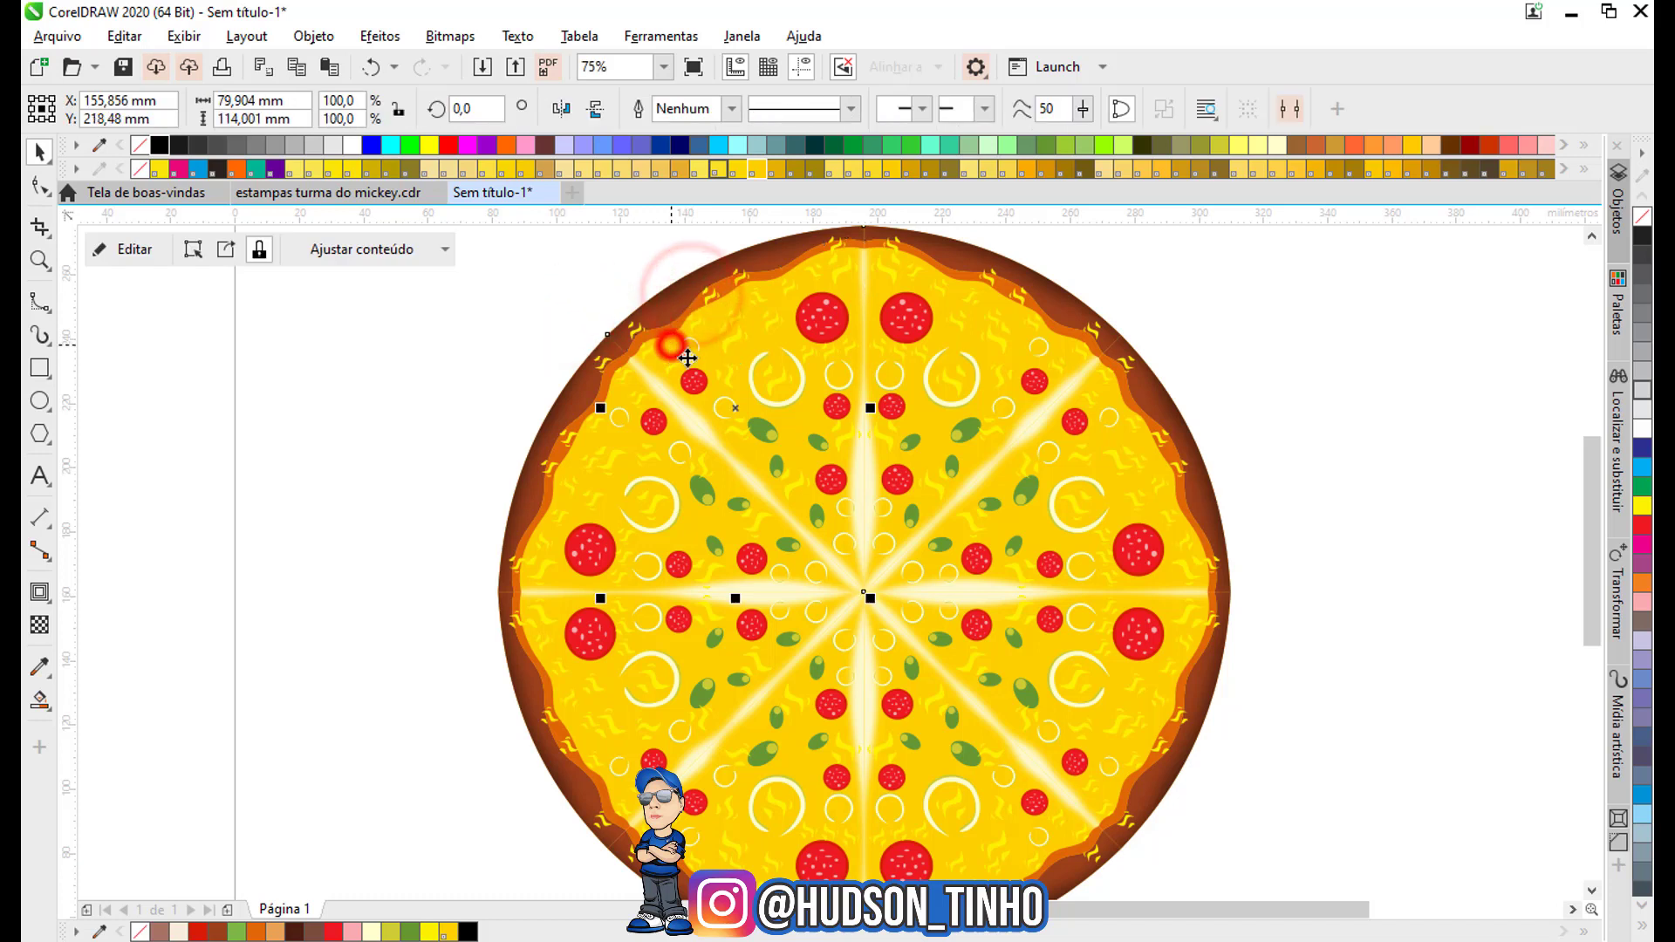
pyautogui.click(811, 403)
pyautogui.moveTo(803, 384); pyautogui.dragTo(813, 301)
pyautogui.moveTo(766, 426); pyautogui.dragTo(780, 384)
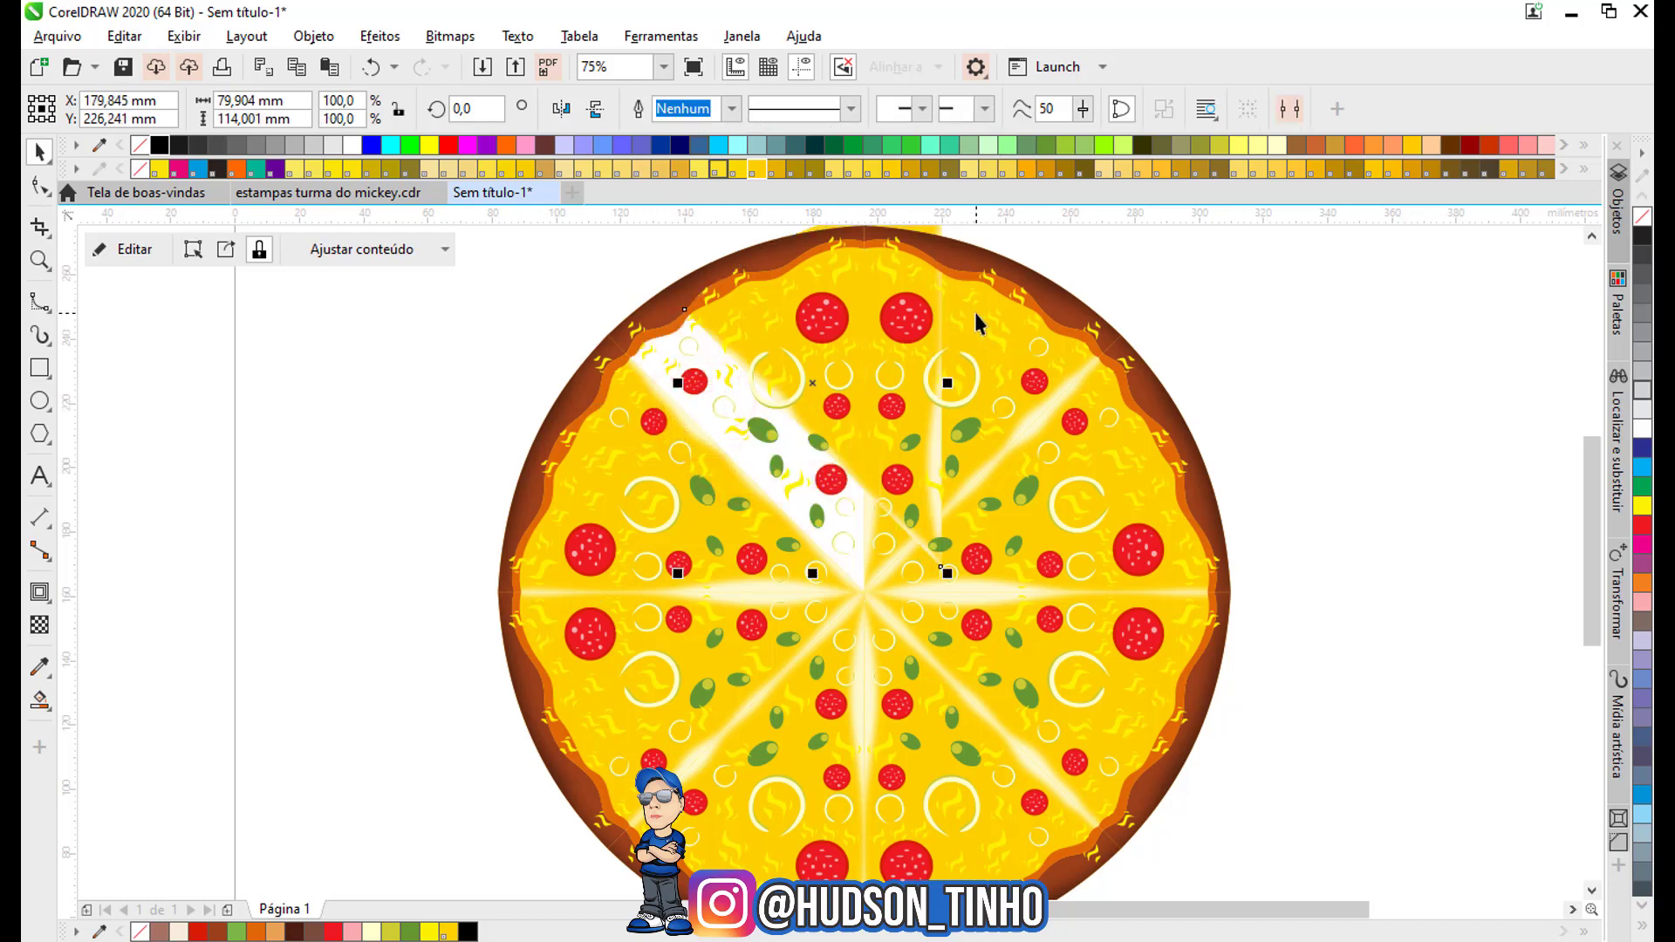
pyautogui.hotkey('ctrl', 'z')
pyautogui.click(540, 309)
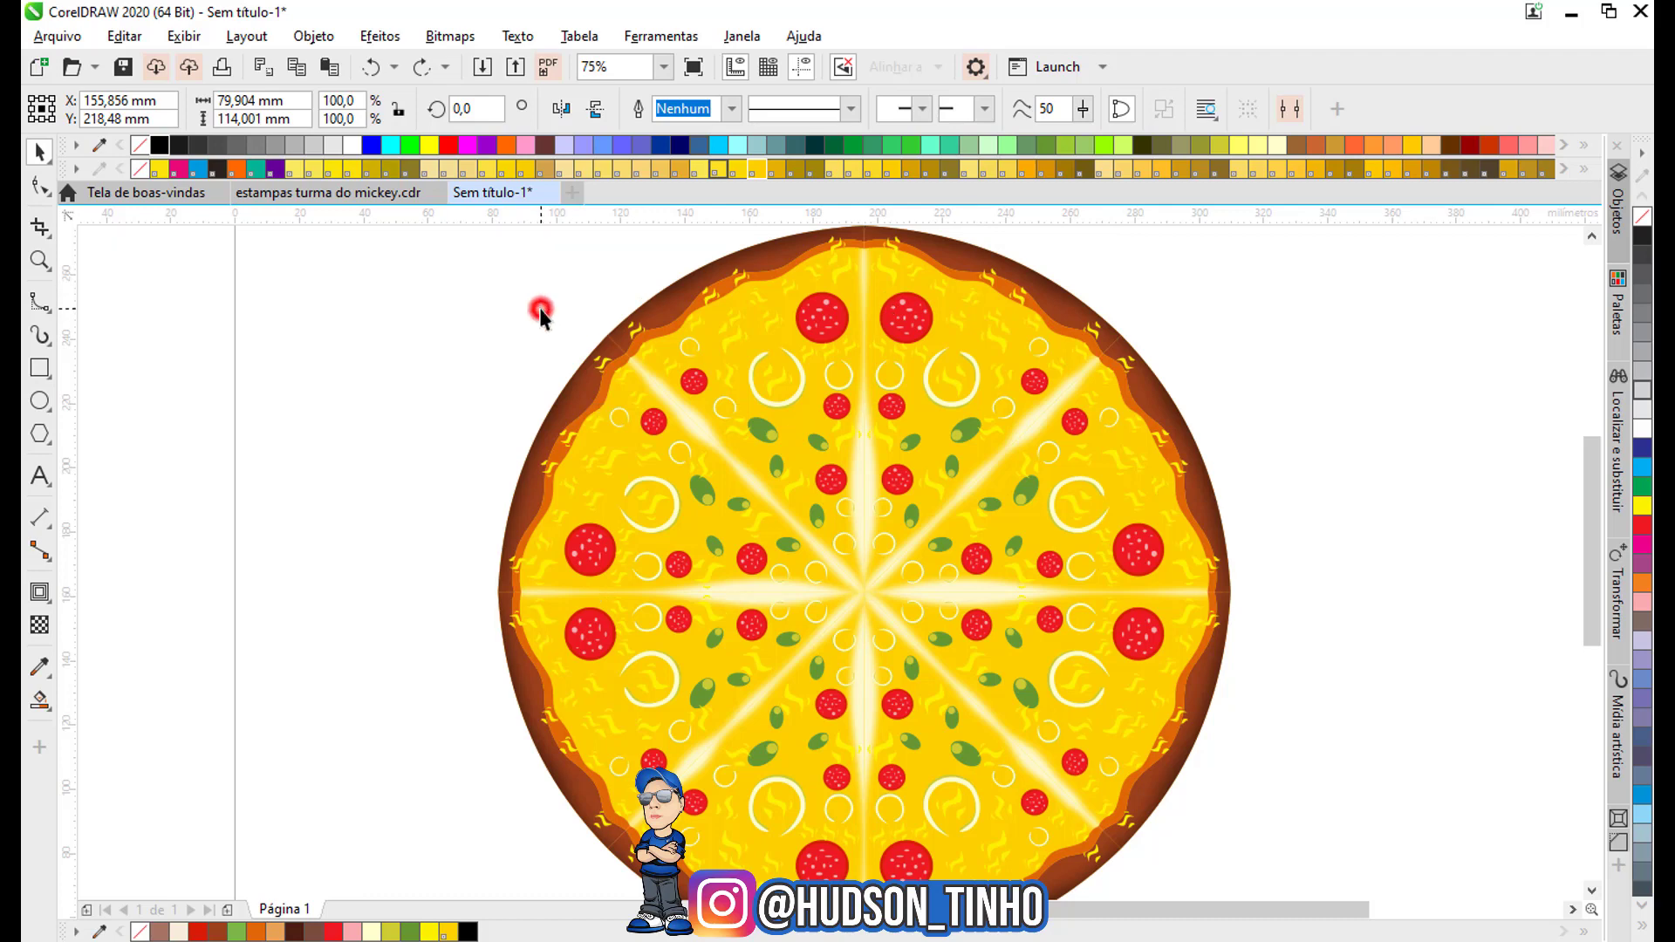
pyautogui.scroll(-1, 815, 347)
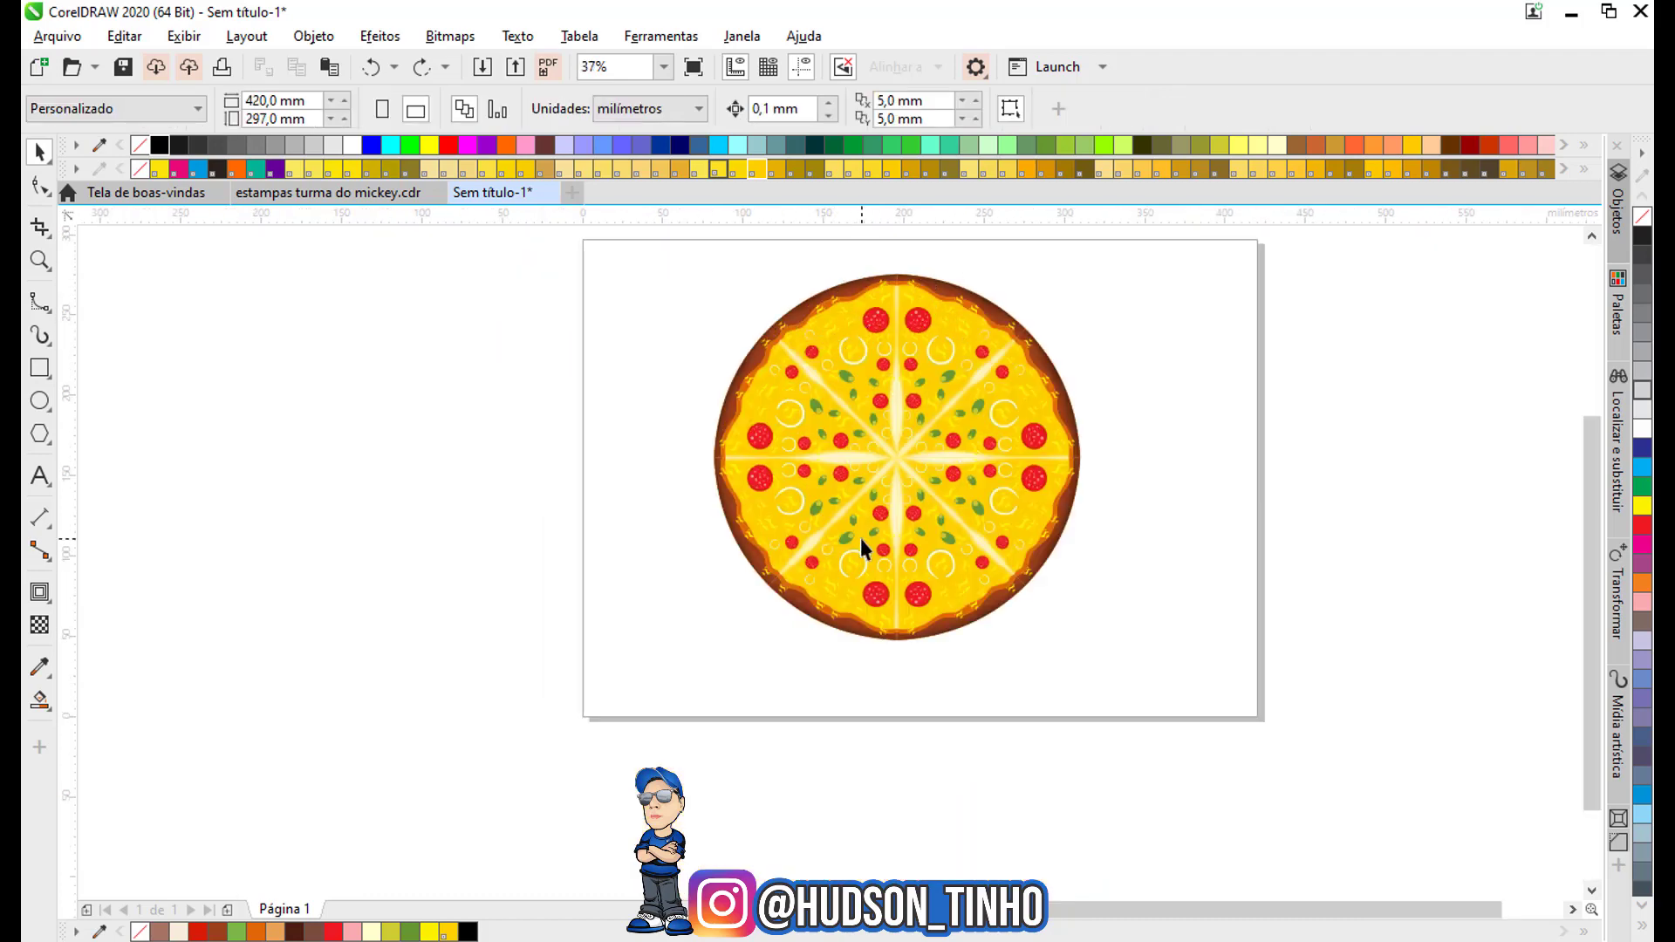
pyautogui.scroll(1, 930, 326)
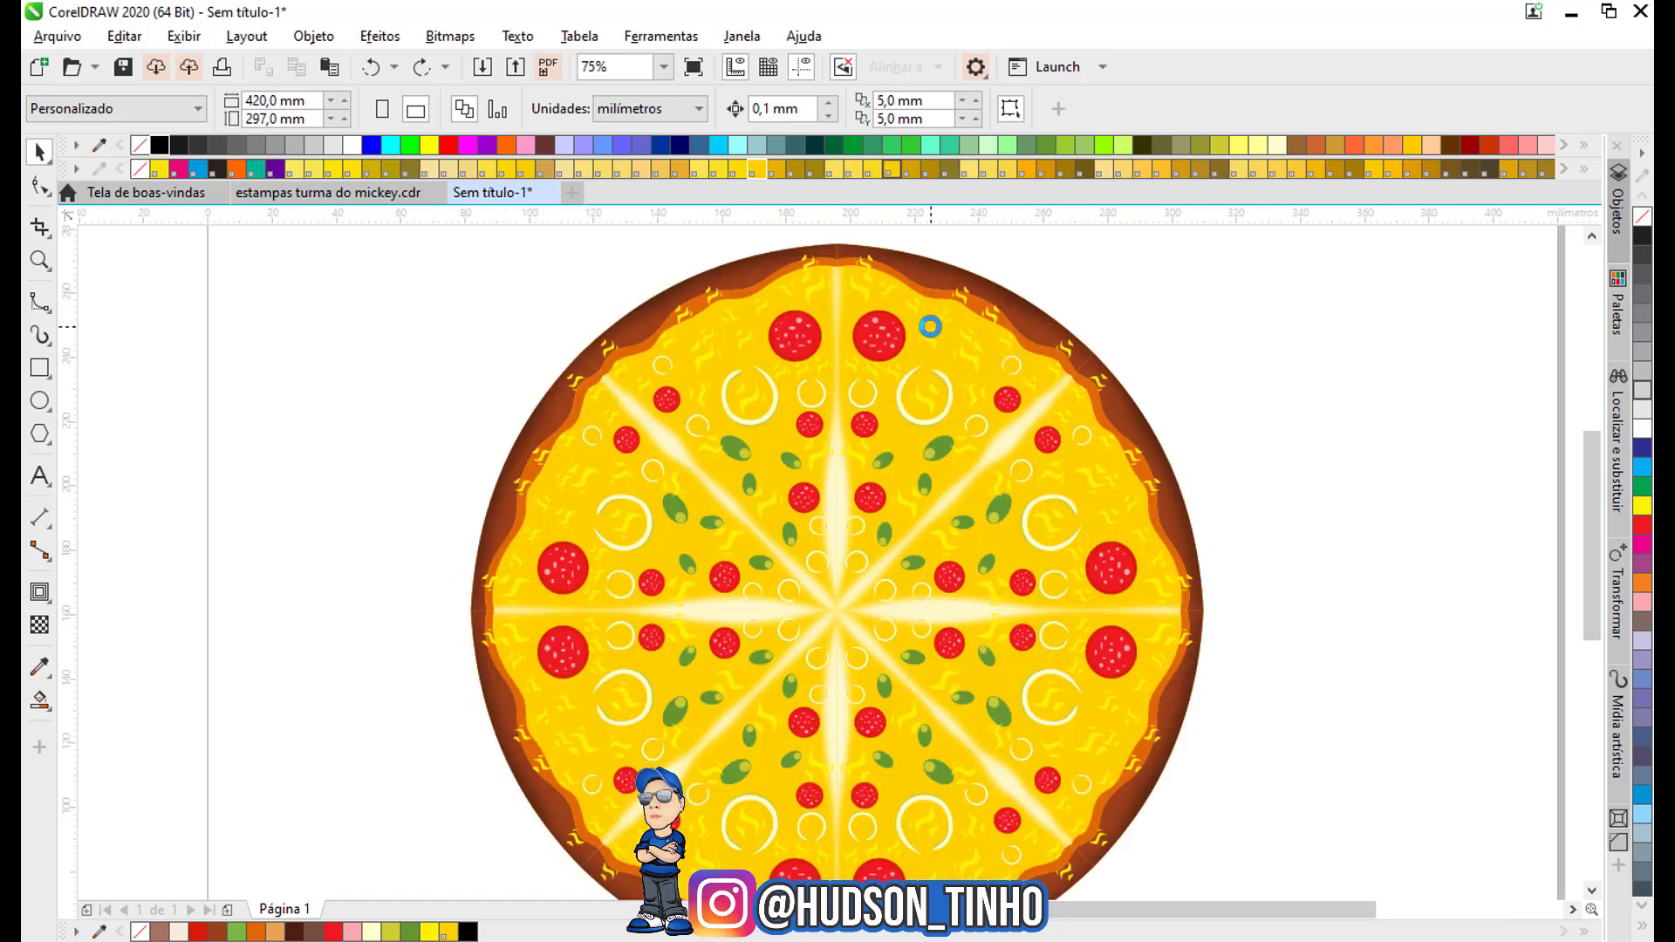
pyautogui.scroll(-1, 981, 334)
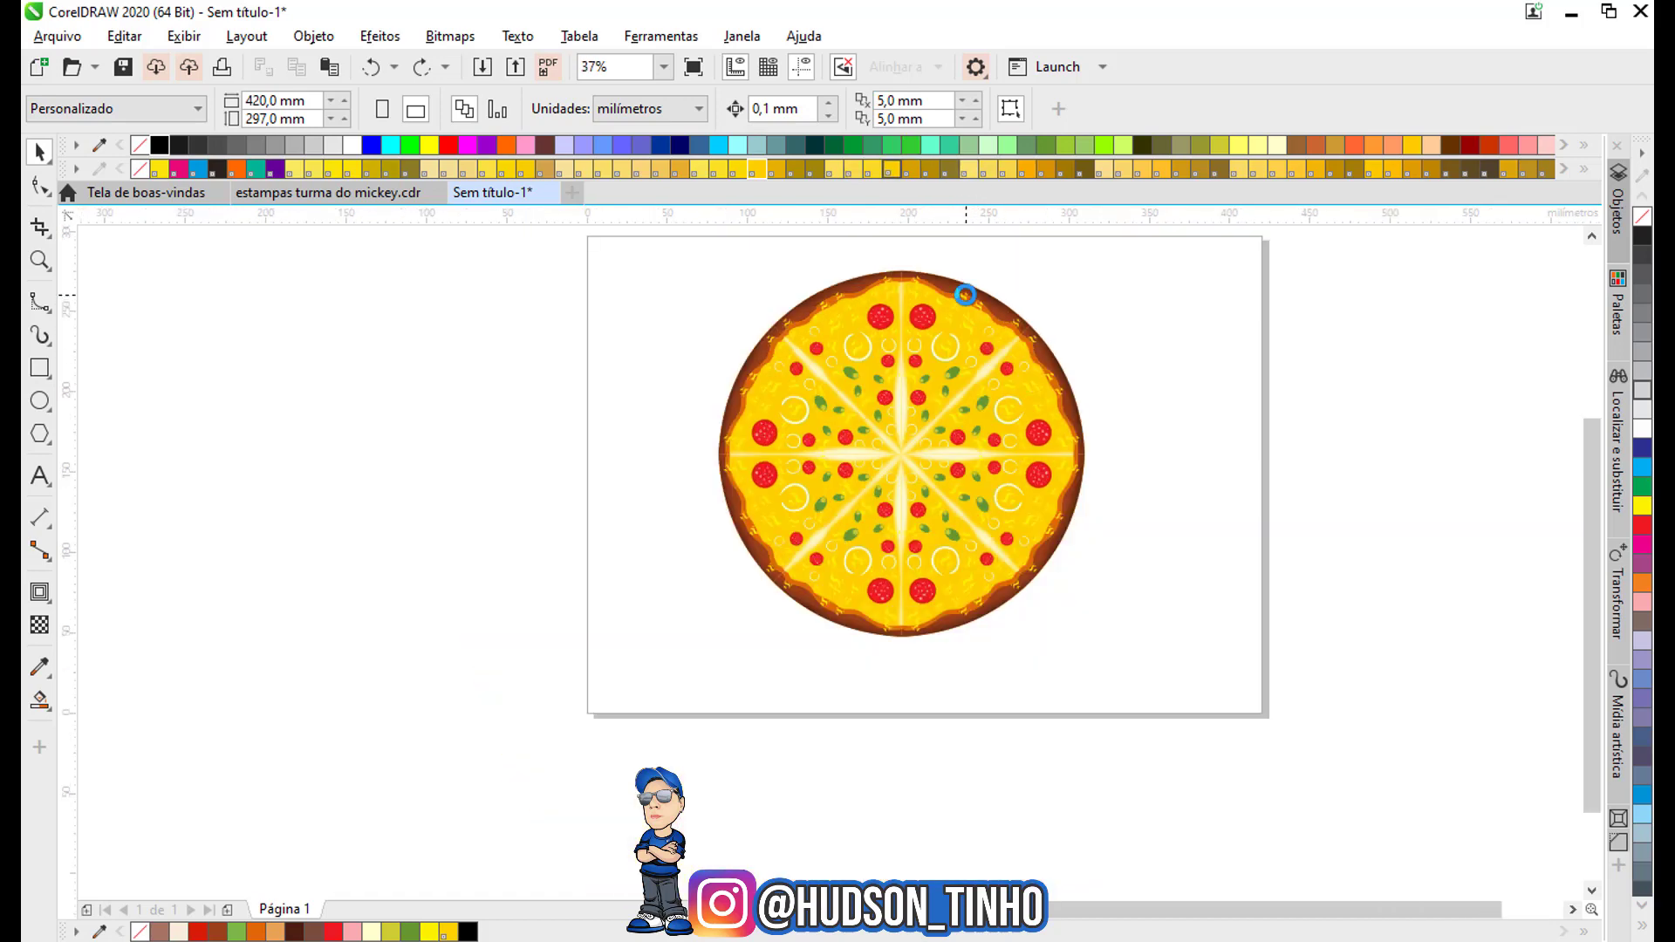
pyautogui.scroll(1, 816, 327)
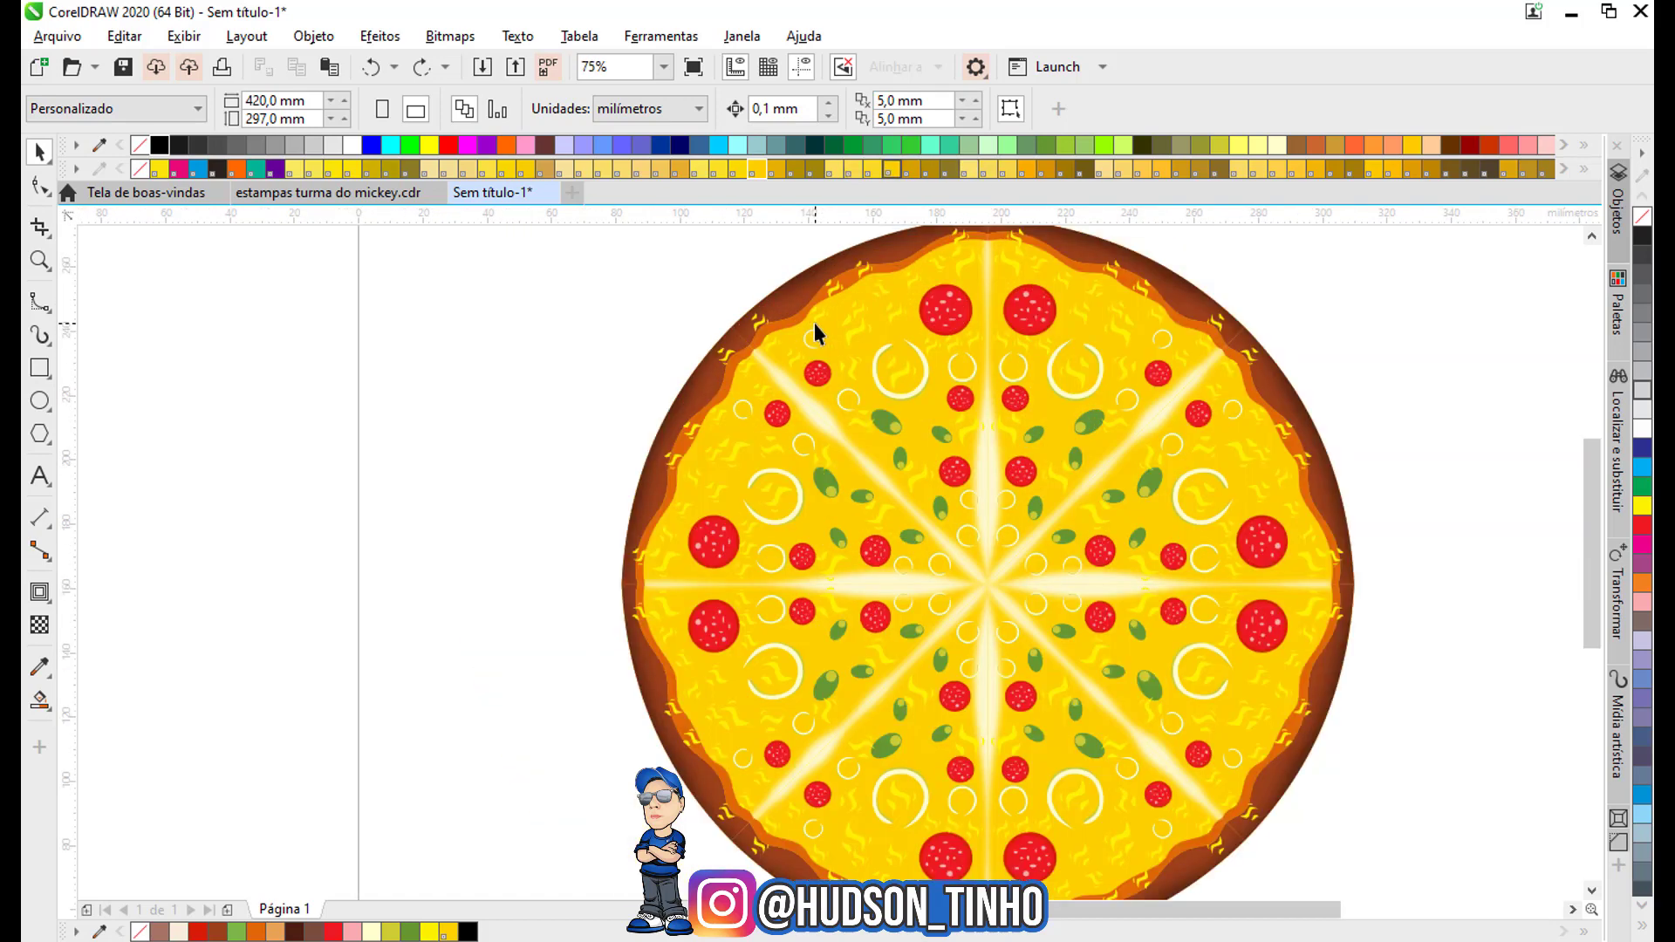
pyautogui.scroll(-1, 815, 331)
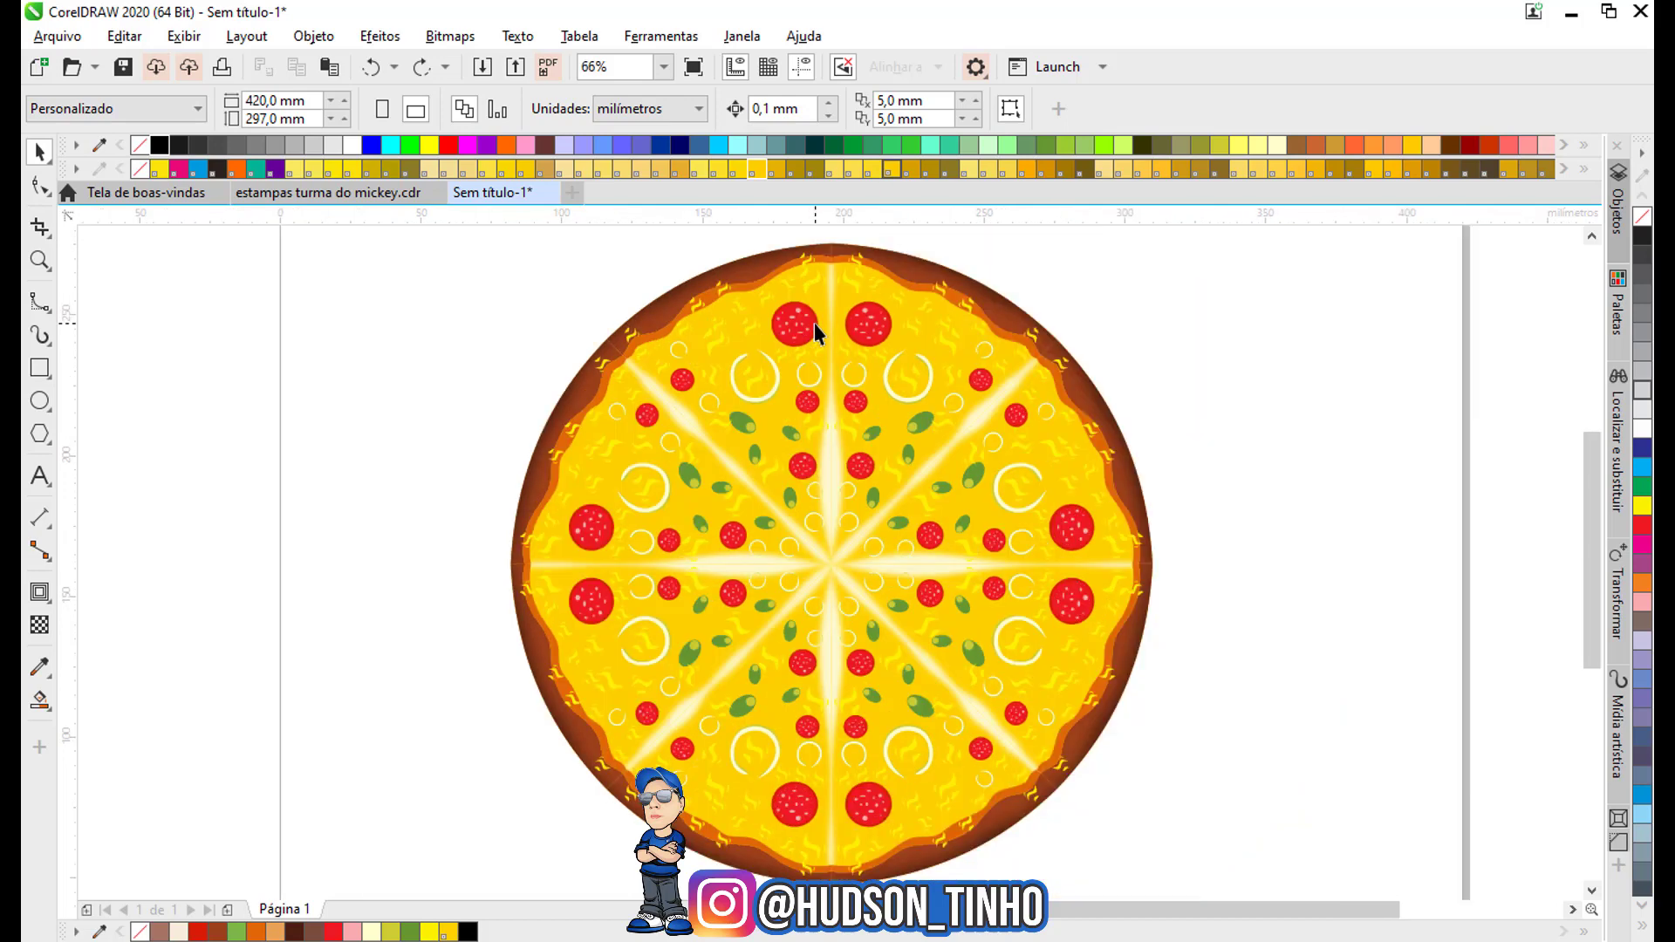